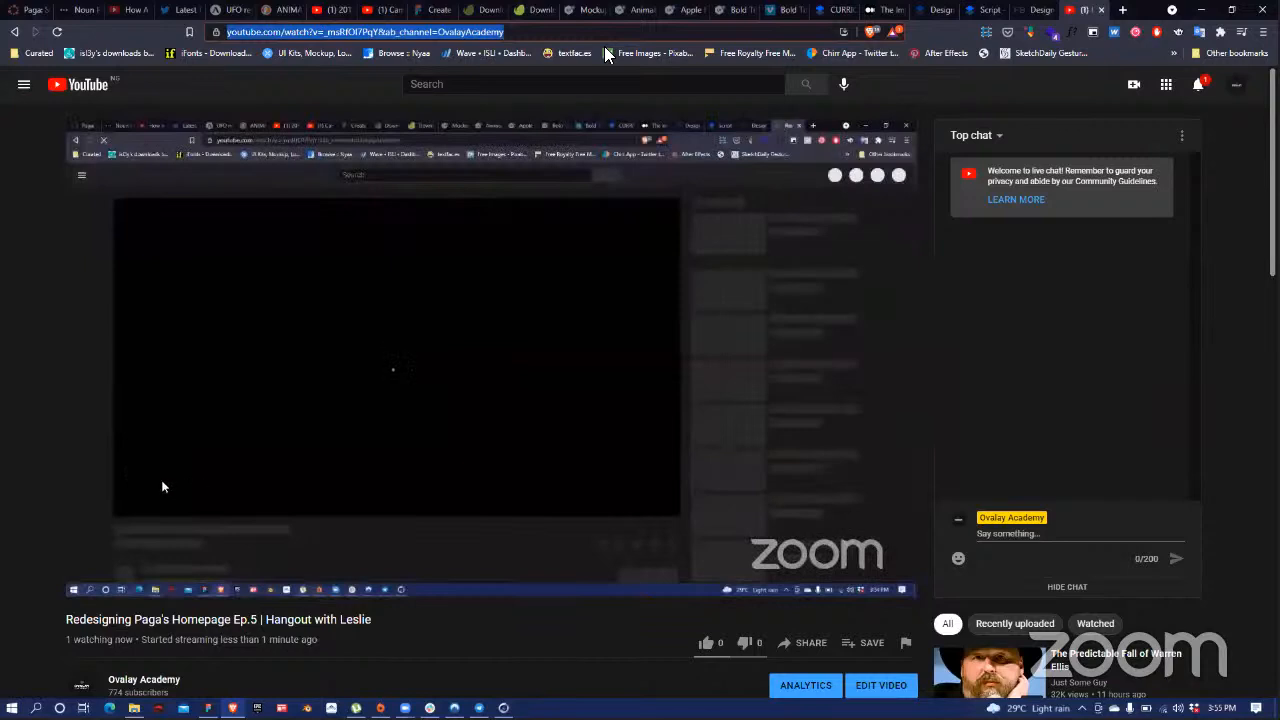
- Wake the suspended Twitter page and paste the copied YouTube livestream link into a new tweet
{"action": "left_click", "coordinate": [367, 14]}
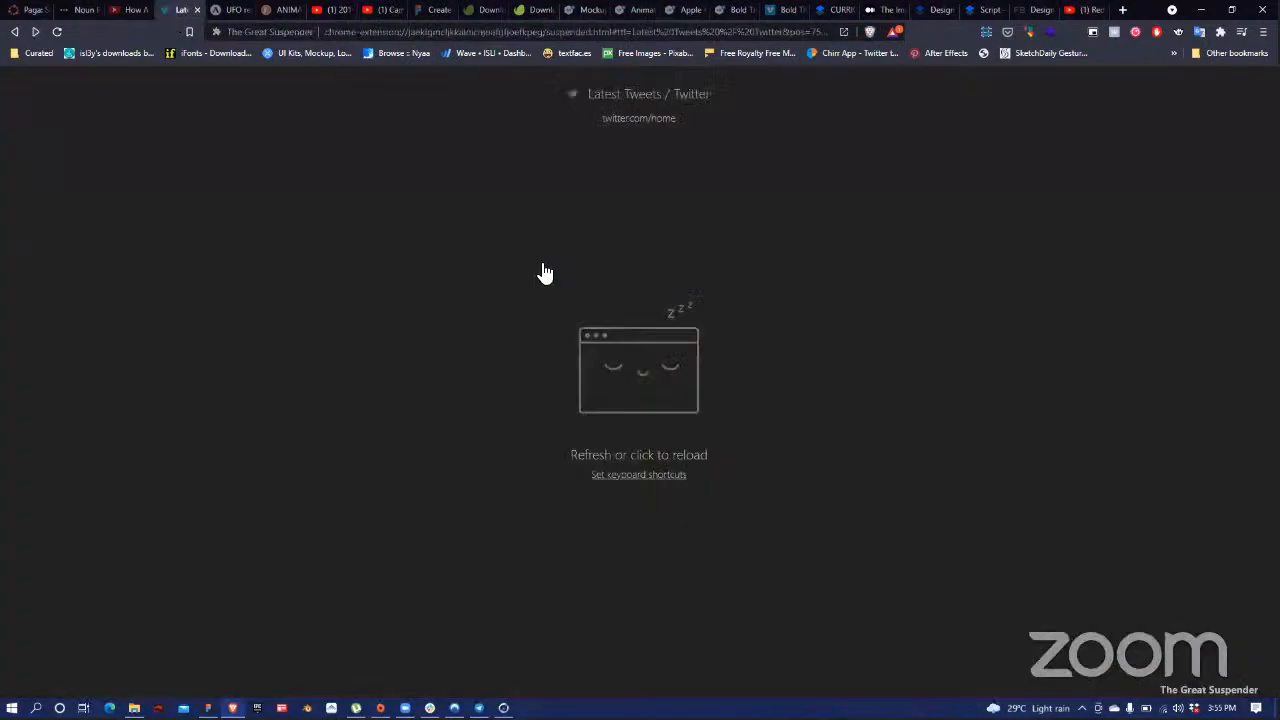
{"action": "left_click", "coordinate": [543, 266]}
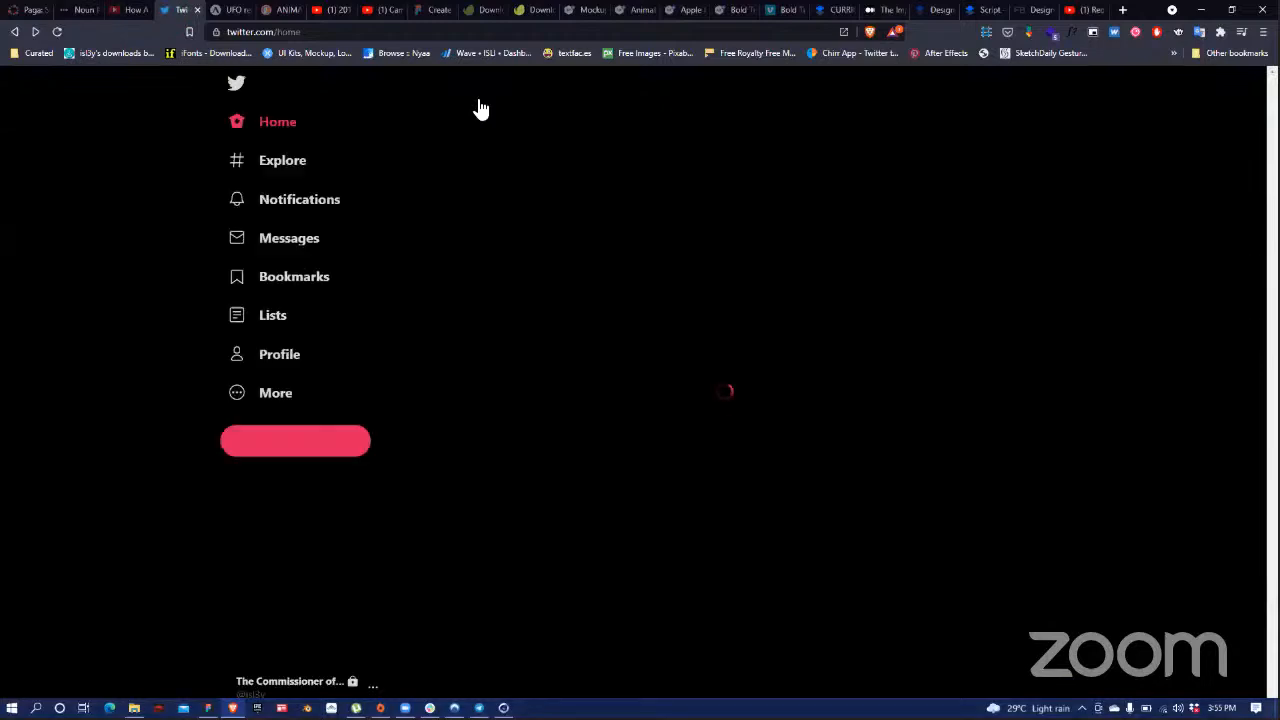
{"action": "left_click", "coordinate": [552, 138]}
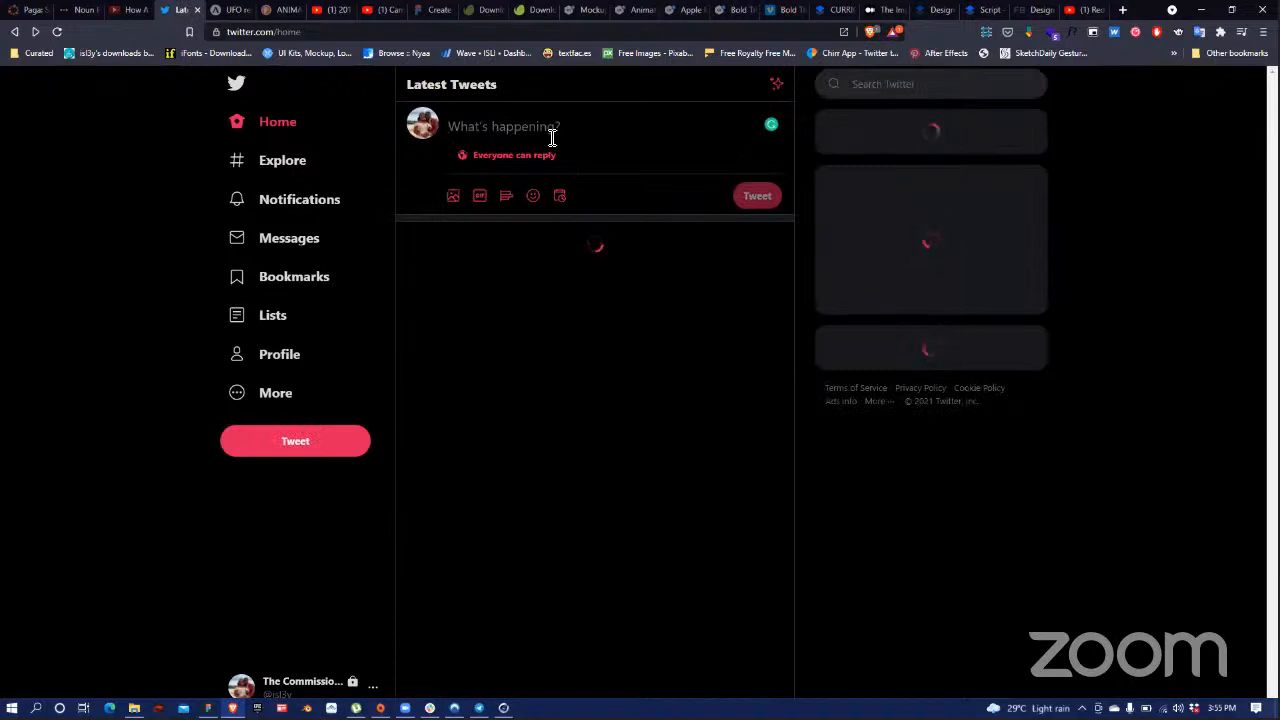
{"action": "type", "text": "https://www.youtube.com/watch?v=_msRfOI7PqY&ab_channel=OvalayAcademy"}
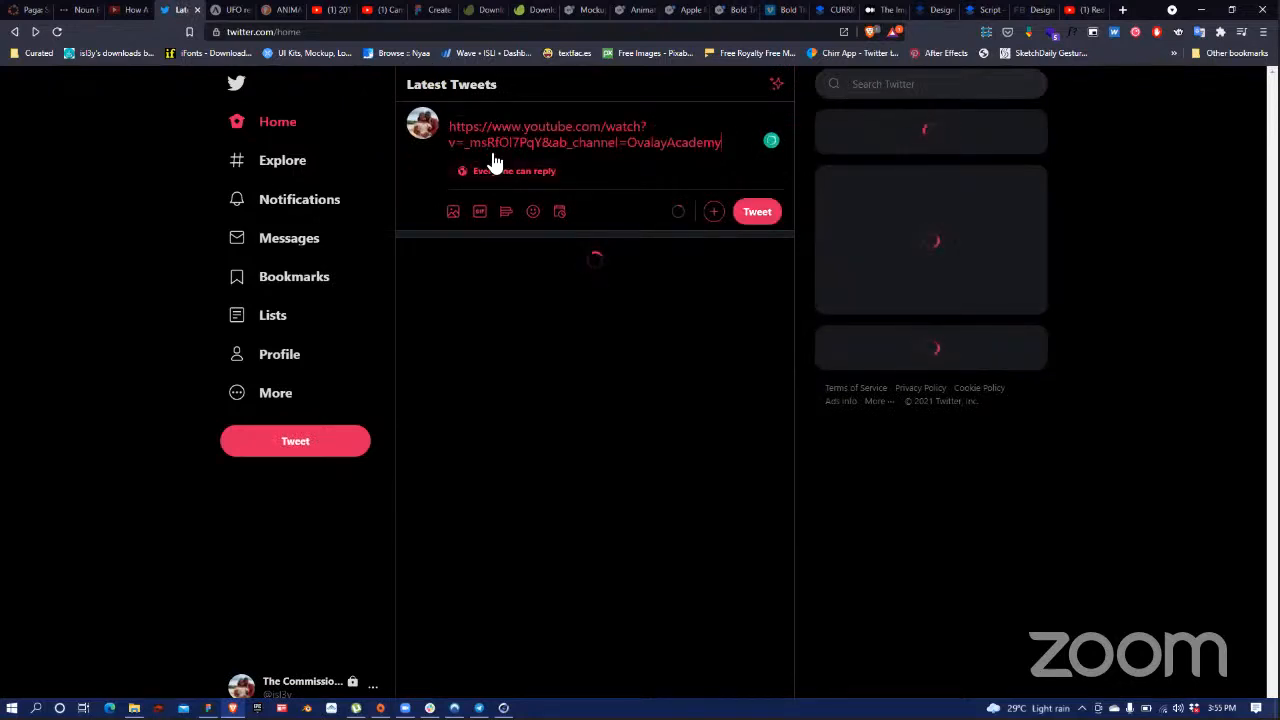
- Add the line "Happening now:-" above the livestream link and post the tweet
{"action": "left_click", "coordinate": [448, 126]}
{"action": "key", "text": "Return"}
{"action": "key", "text": "Up"}
{"action": "type", "text": "Ha"}
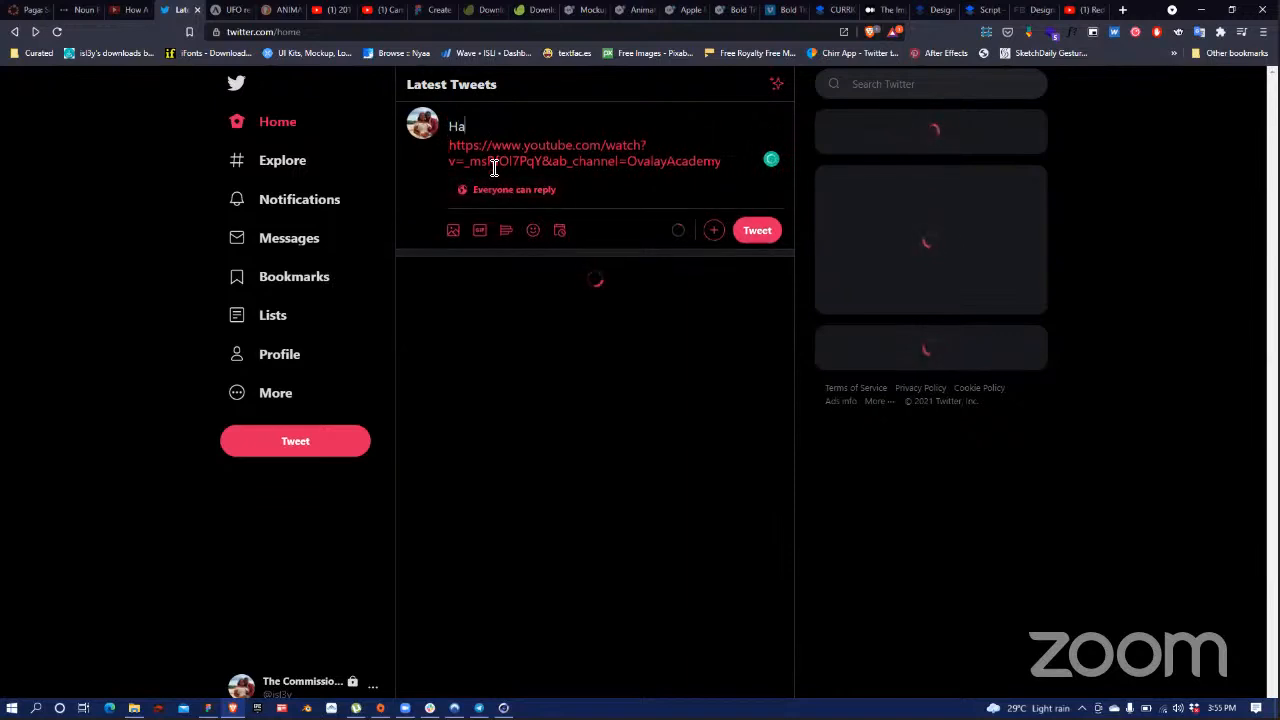
{"action": "type", "text": "ppening now"}
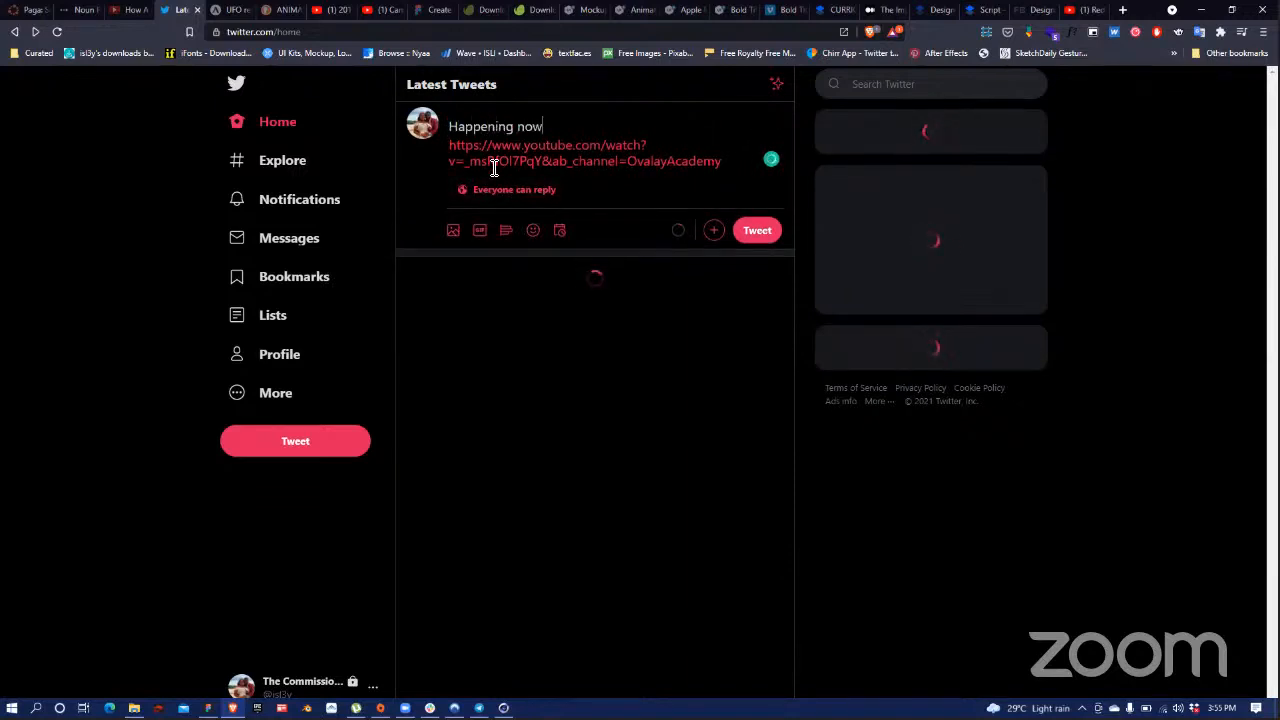
{"action": "type", "text": ":-"}
{"action": "left_click", "coordinate": [756, 230]}
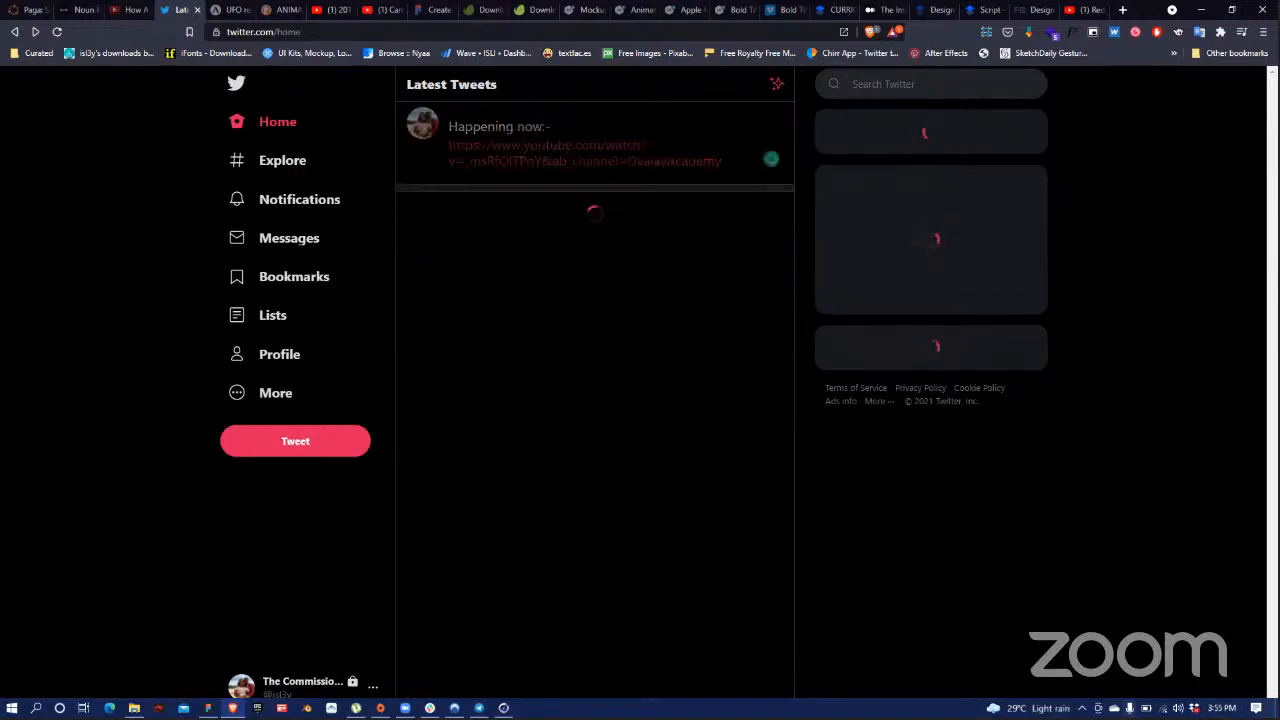
- Open NordVPN and start a quick connection to the best available server
{"action": "left_click", "coordinate": [1081, 708]}
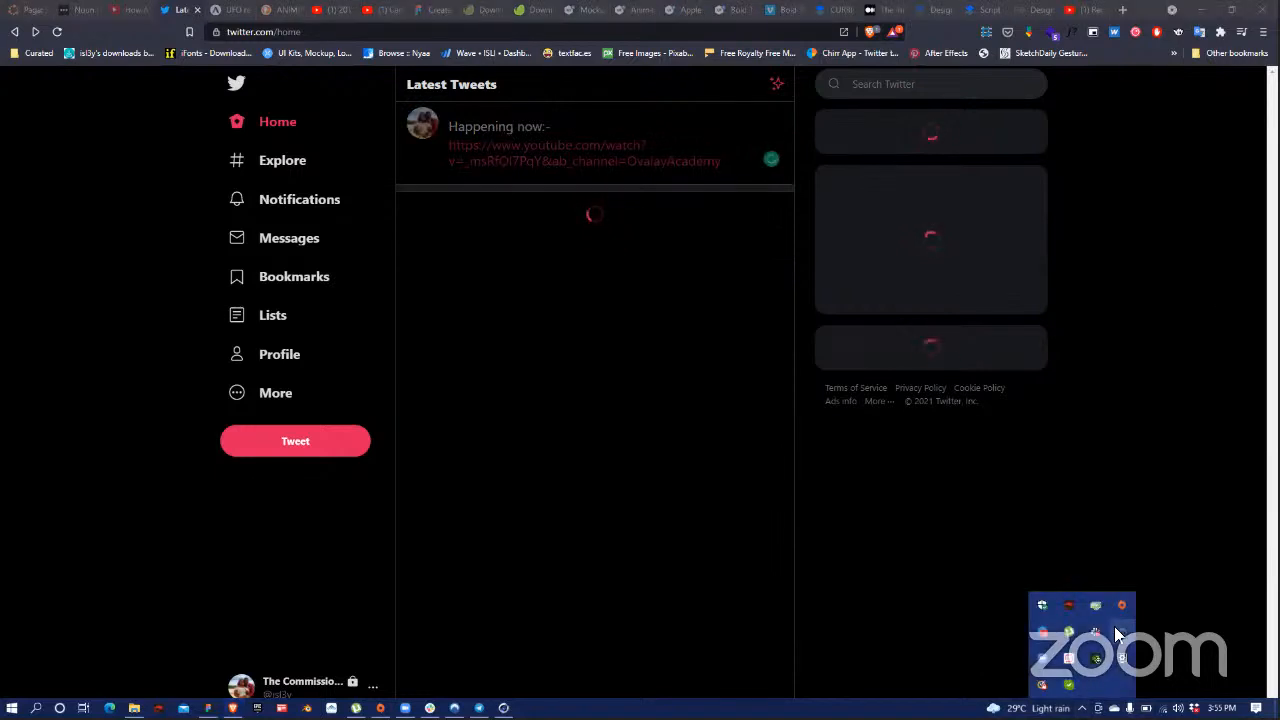
{"action": "left_click", "coordinate": [1080, 610]}
{"action": "left_click", "coordinate": [849, 505]}
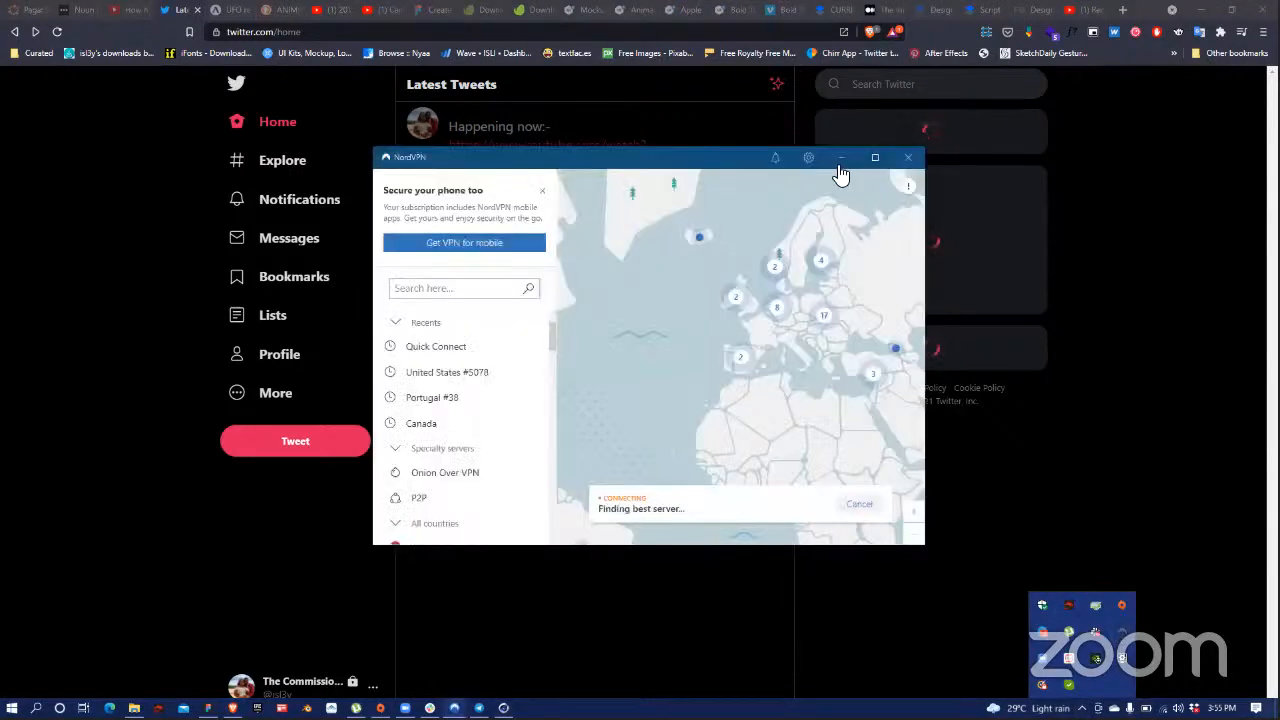
{"action": "left_click", "coordinate": [930, 262]}
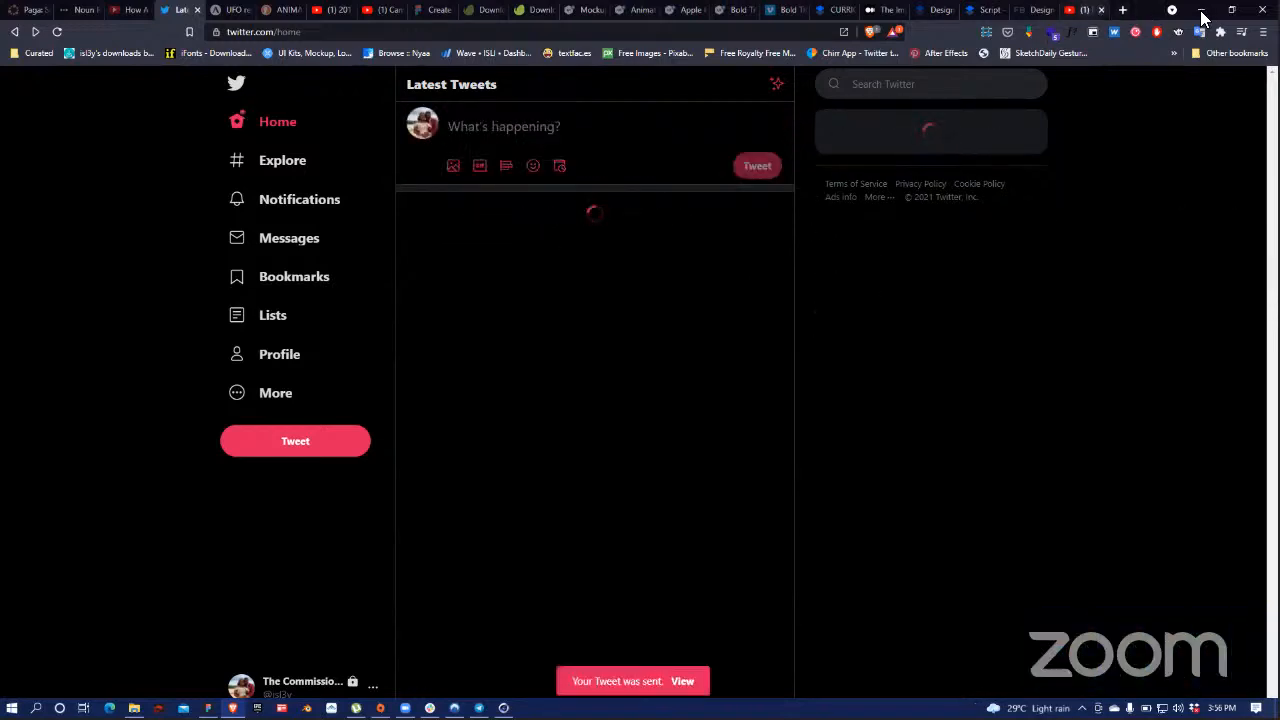
- Switch to the Paga file in Figma and copy the large FFFBEE background ellipse from the desktop hero into the MacBook Pro - 3 frame
{"action": "key", "text": "ctrl+9"}
{"action": "key", "text": "super+Down"}
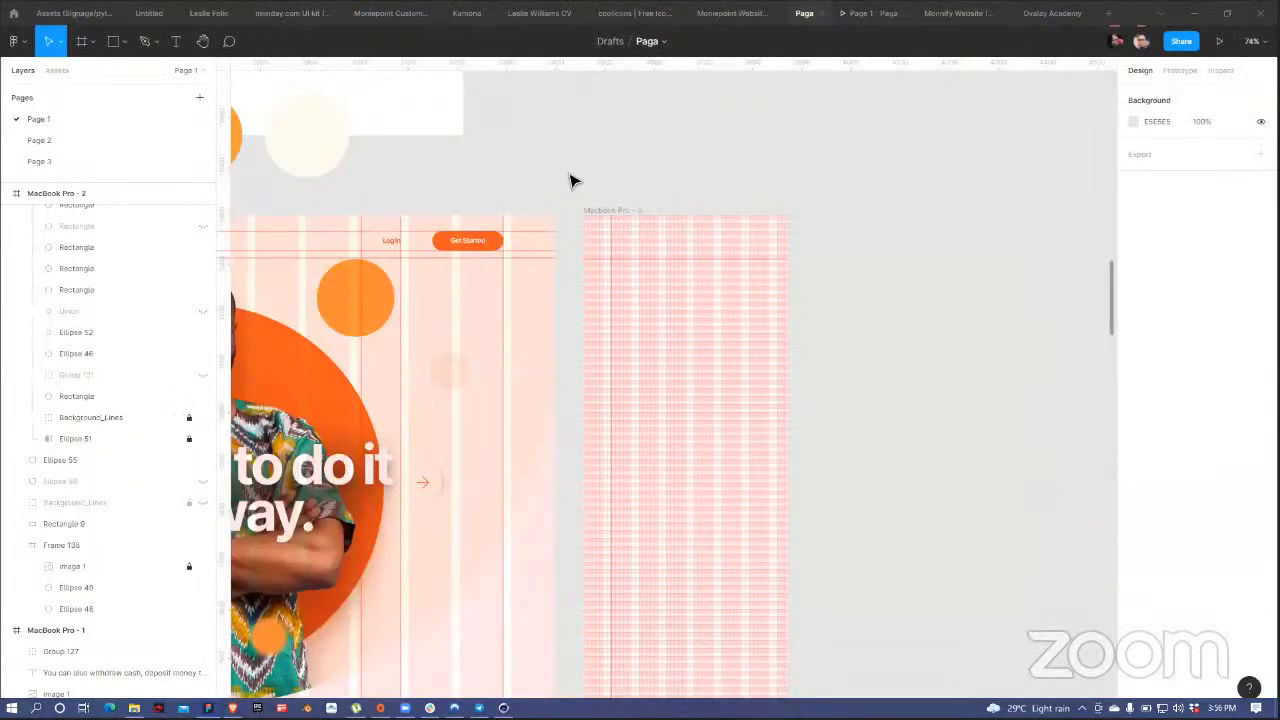
{"action": "scroll", "coordinate": [723, 114], "scroll_direction": "left", "scroll_amount": 5}
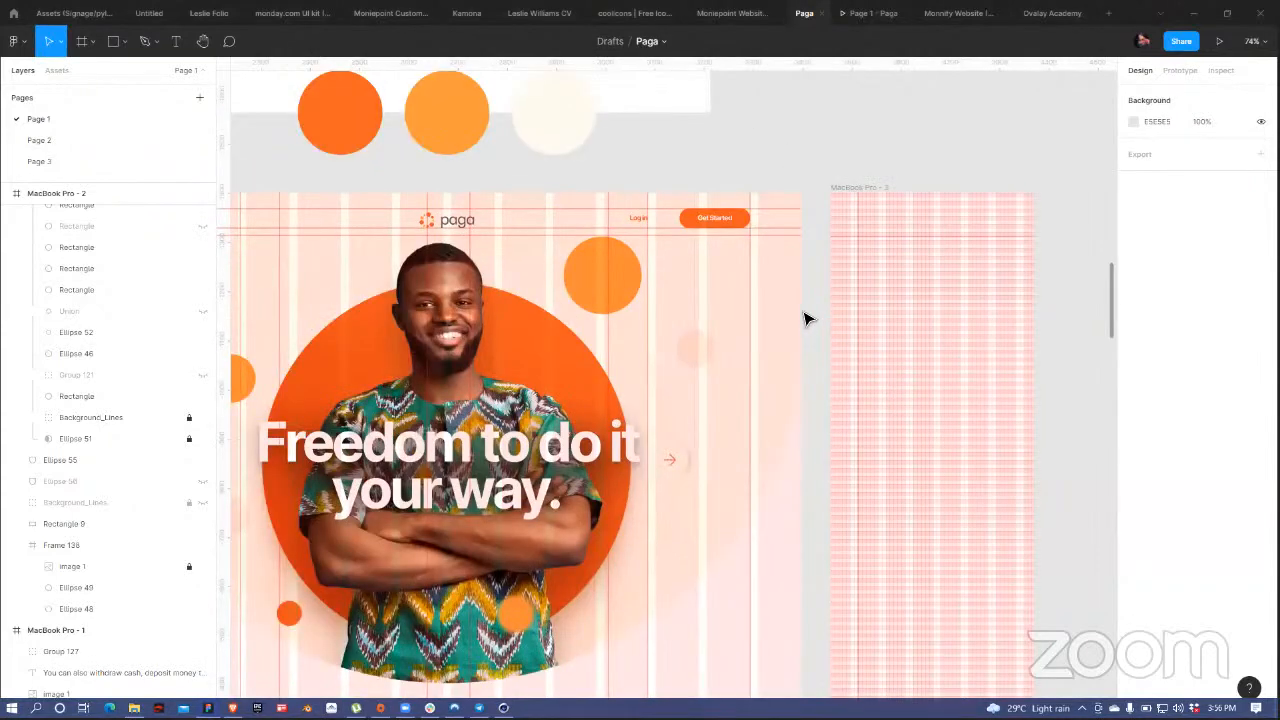
{"action": "scroll", "coordinate": [808, 320], "scroll_direction": "left", "scroll_amount": 3}
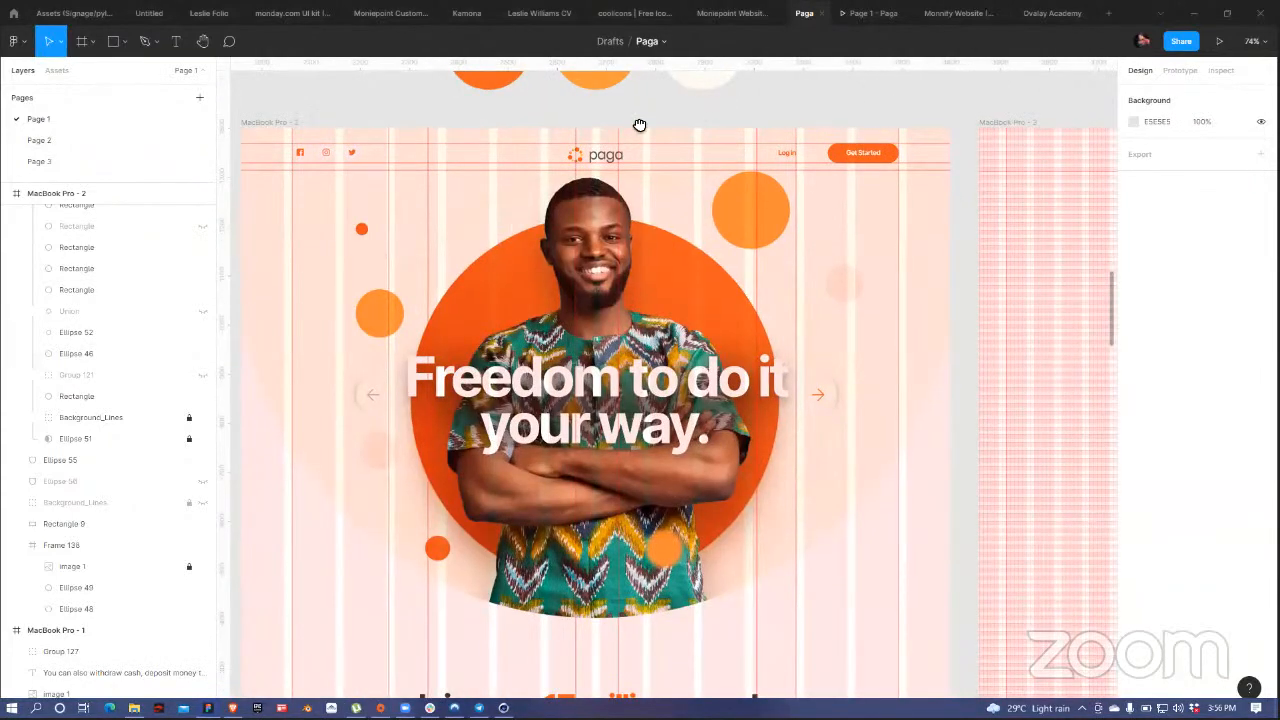
{"action": "scroll", "coordinate": [929, 123], "scroll_direction": "right", "scroll_amount": 1}
{"action": "scroll", "coordinate": [780, 138], "scroll_direction": "right", "scroll_amount": 2}
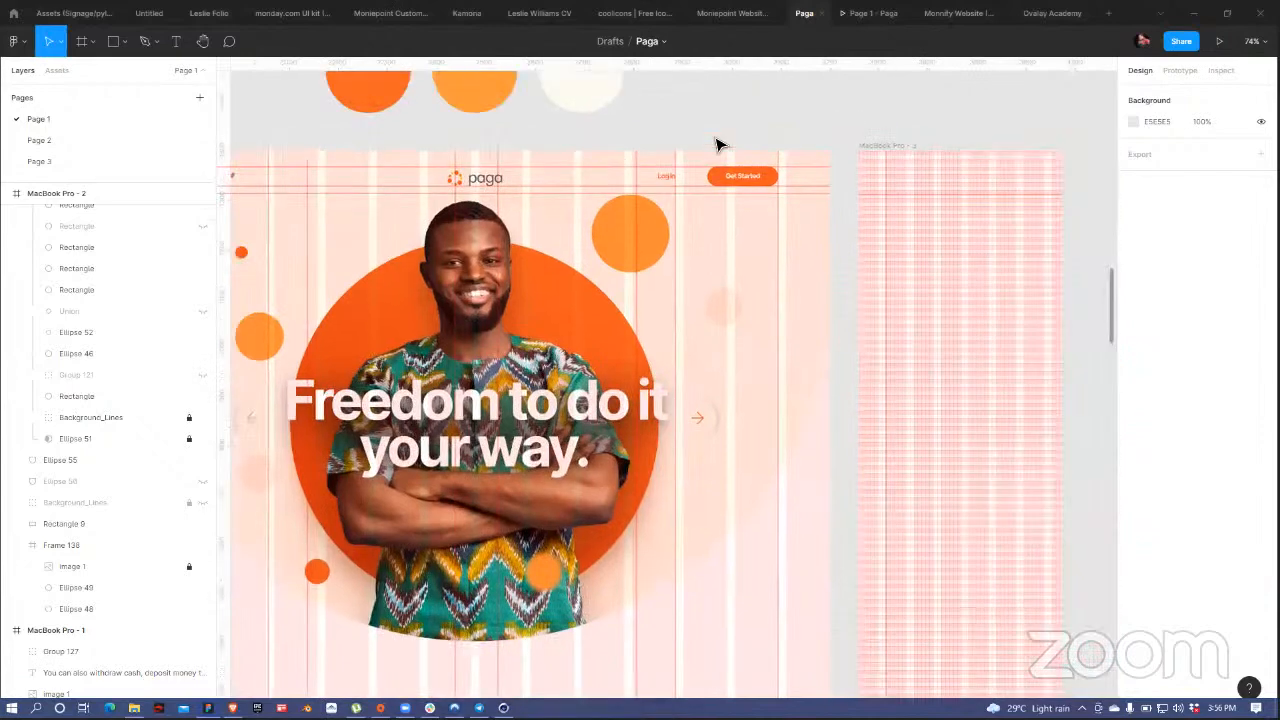
{"action": "scroll", "coordinate": [620, 176], "scroll_direction": "left", "scroll_amount": 2}
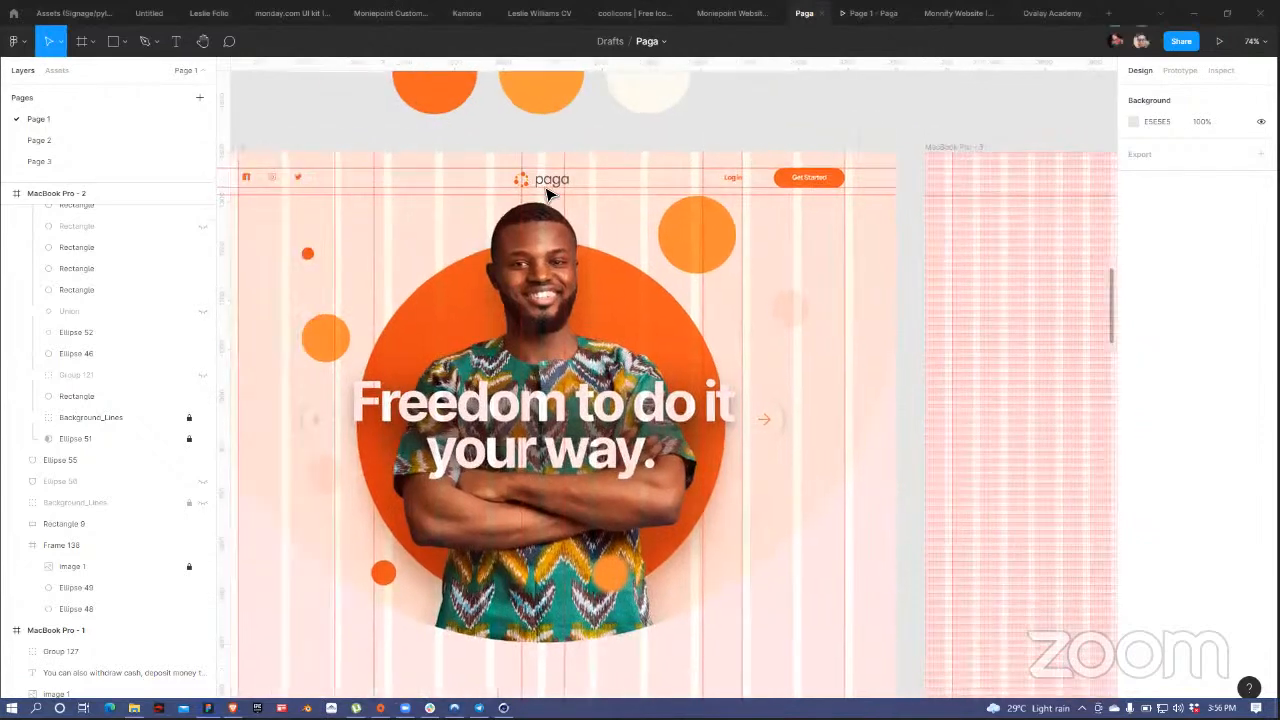
{"action": "left_click", "coordinate": [898, 405]}
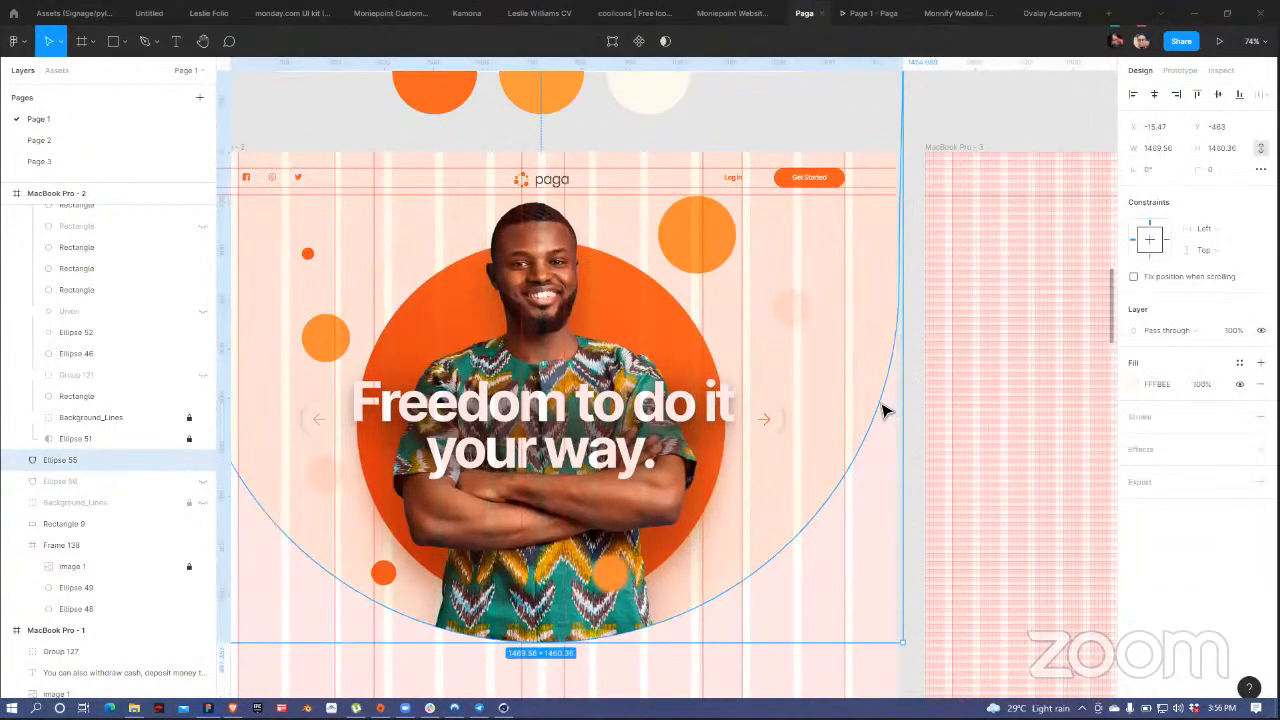
{"action": "left_click", "coordinate": [975, 155]}
{"action": "key", "text": "ctrl+v"}
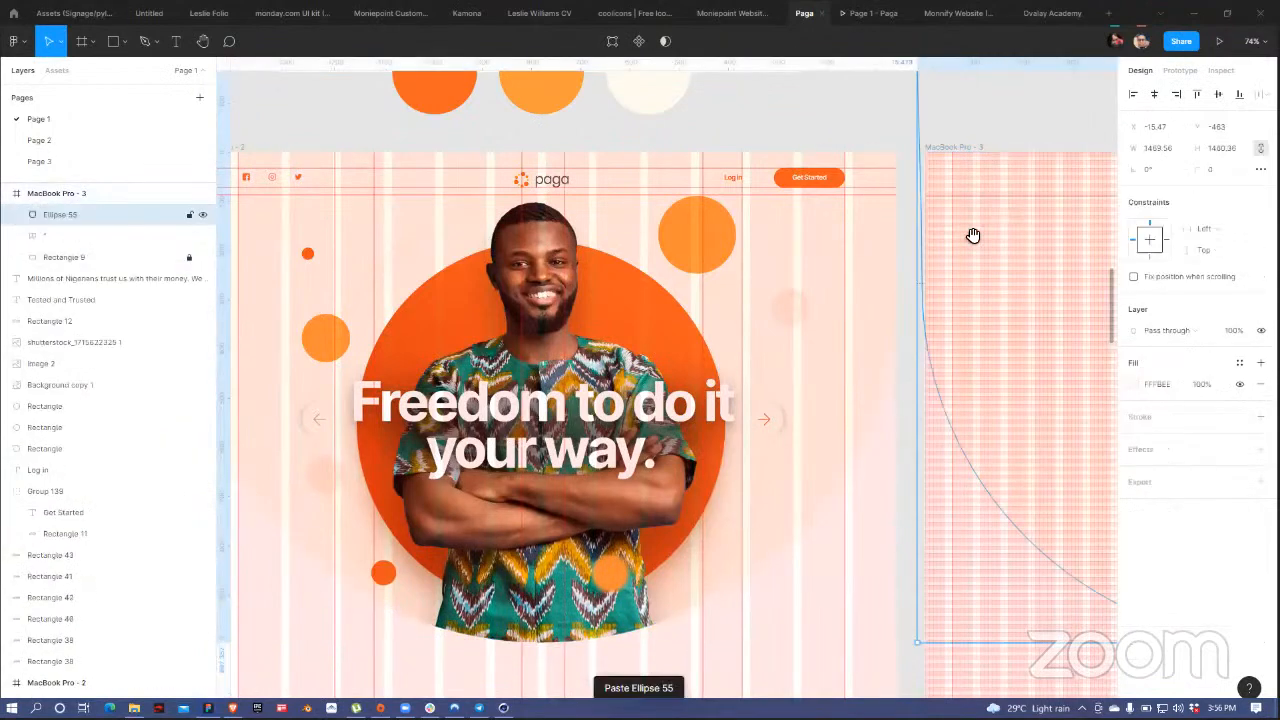
- Centre the pasted ellipse horizontally in the MacBook Pro - 3 frame and scale it down proportionally about its centre
{"action": "scroll", "coordinate": [1163, 99], "scroll_direction": "right", "scroll_amount": 1}
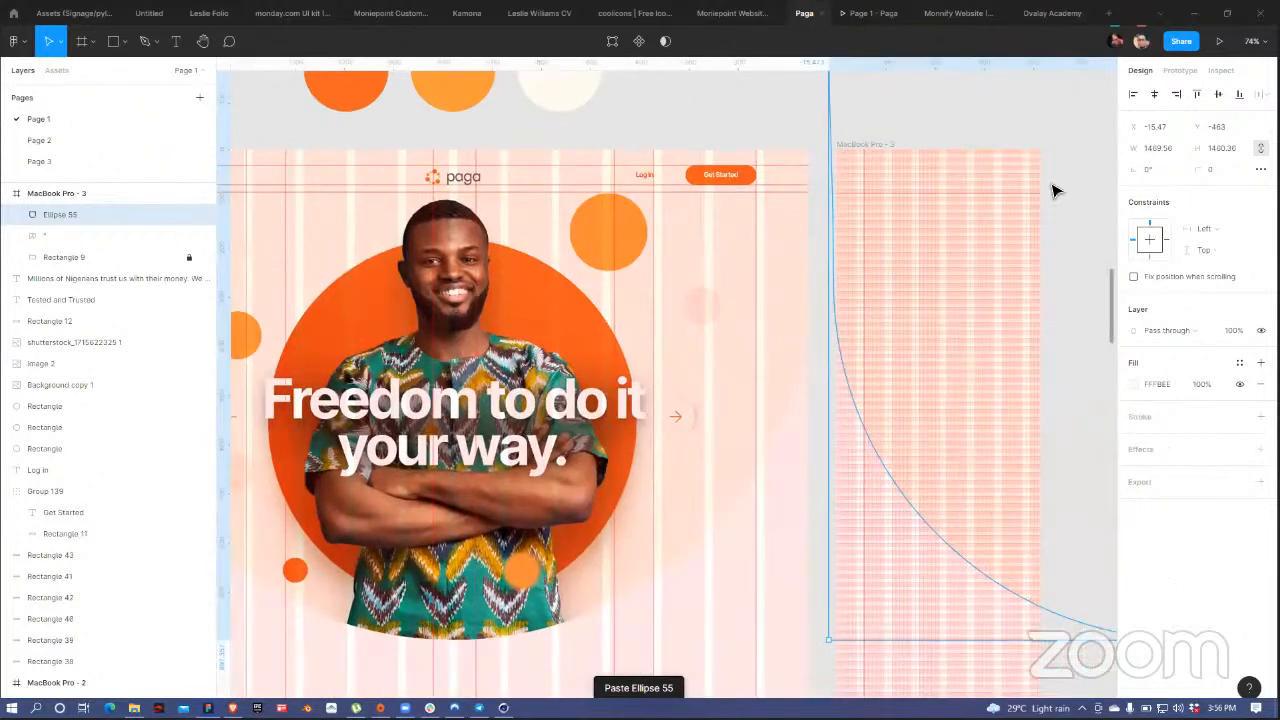
{"action": "scroll", "coordinate": [891, 514], "scroll_direction": "right", "scroll_amount": 3}
{"action": "key", "text": "alt+h"}
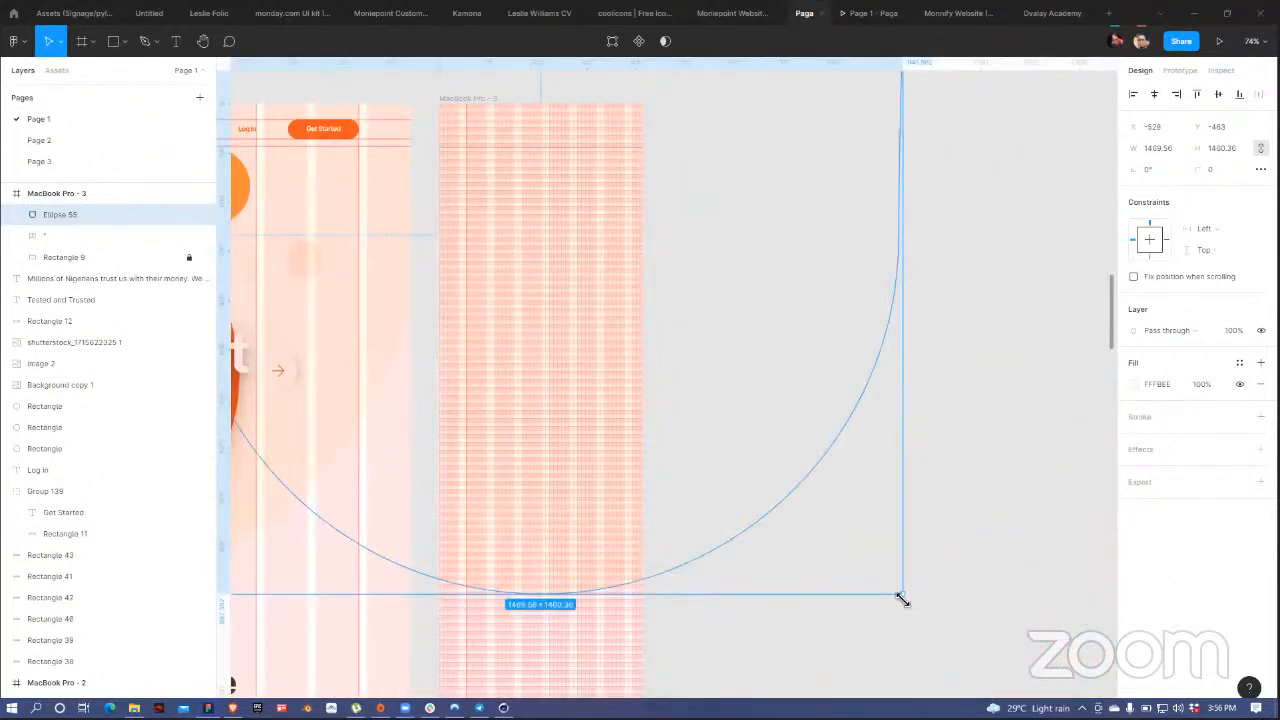
{"action": "left_click_drag", "start_coordinate": [902, 593], "coordinate": [784, 486]}
{"action": "left_click", "coordinate": [826, 242]}
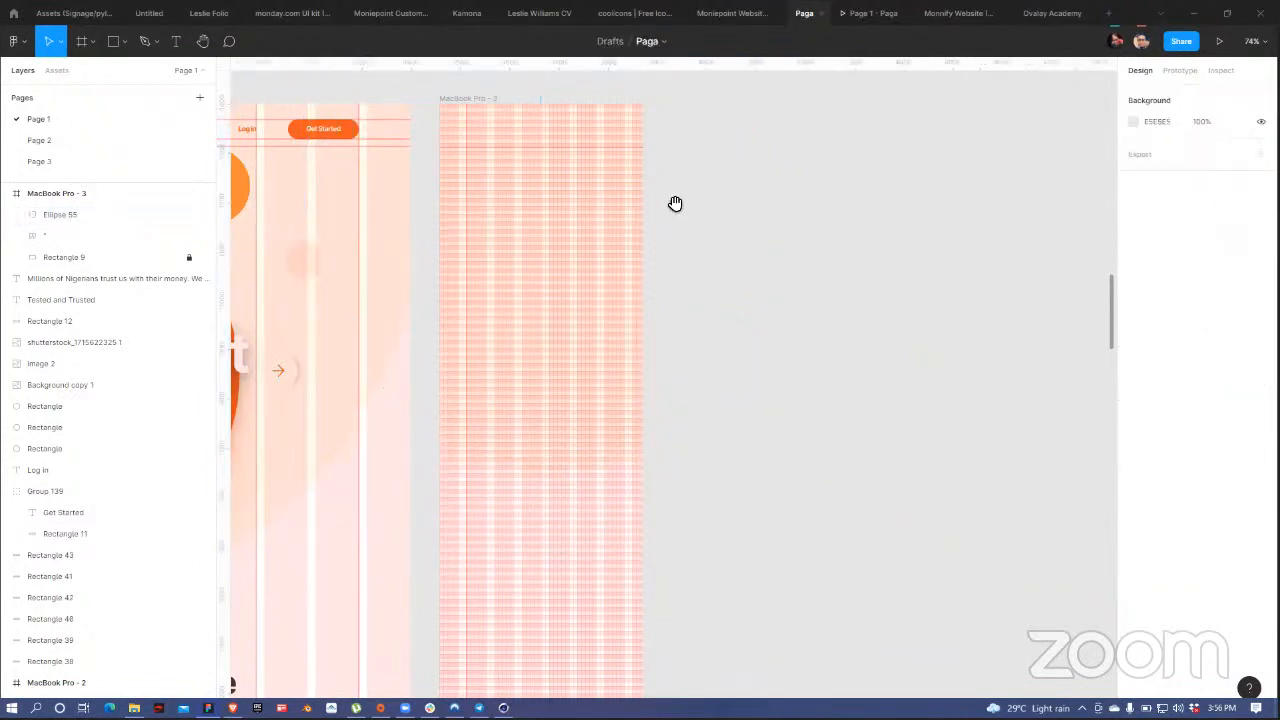
- Hide the Columns, Rows and Grid layout grids of the MacBook Pro - 3 frame
{"action": "scroll", "coordinate": [600, 151], "scroll_direction": "left", "scroll_amount": 3}
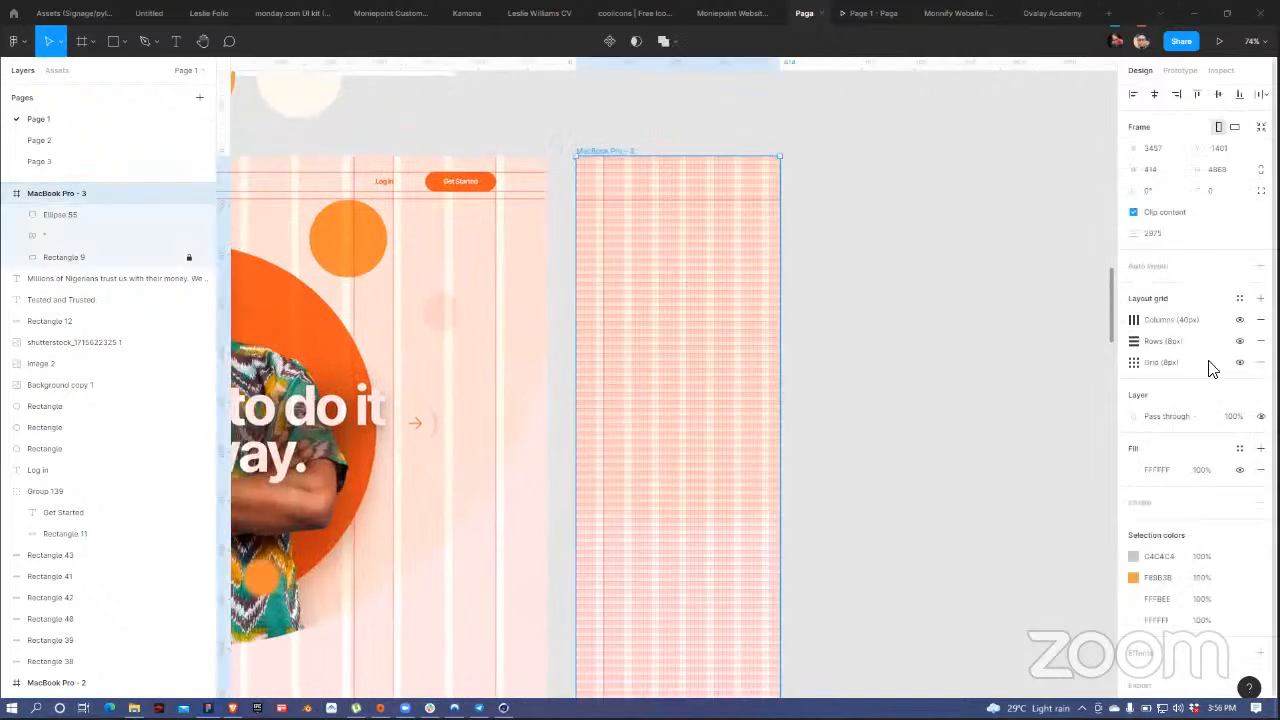
{"action": "left_click", "coordinate": [1240, 320]}
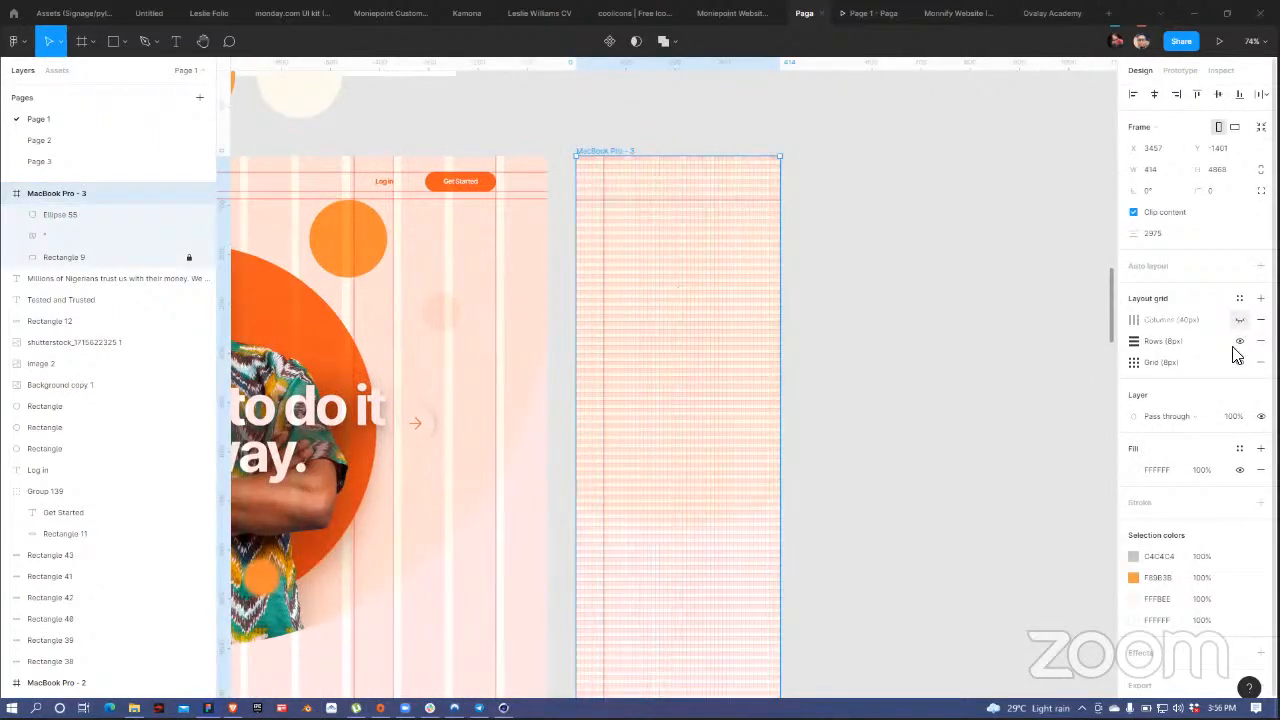
{"action": "left_click", "coordinate": [1238, 342]}
{"action": "left_click", "coordinate": [1240, 363]}
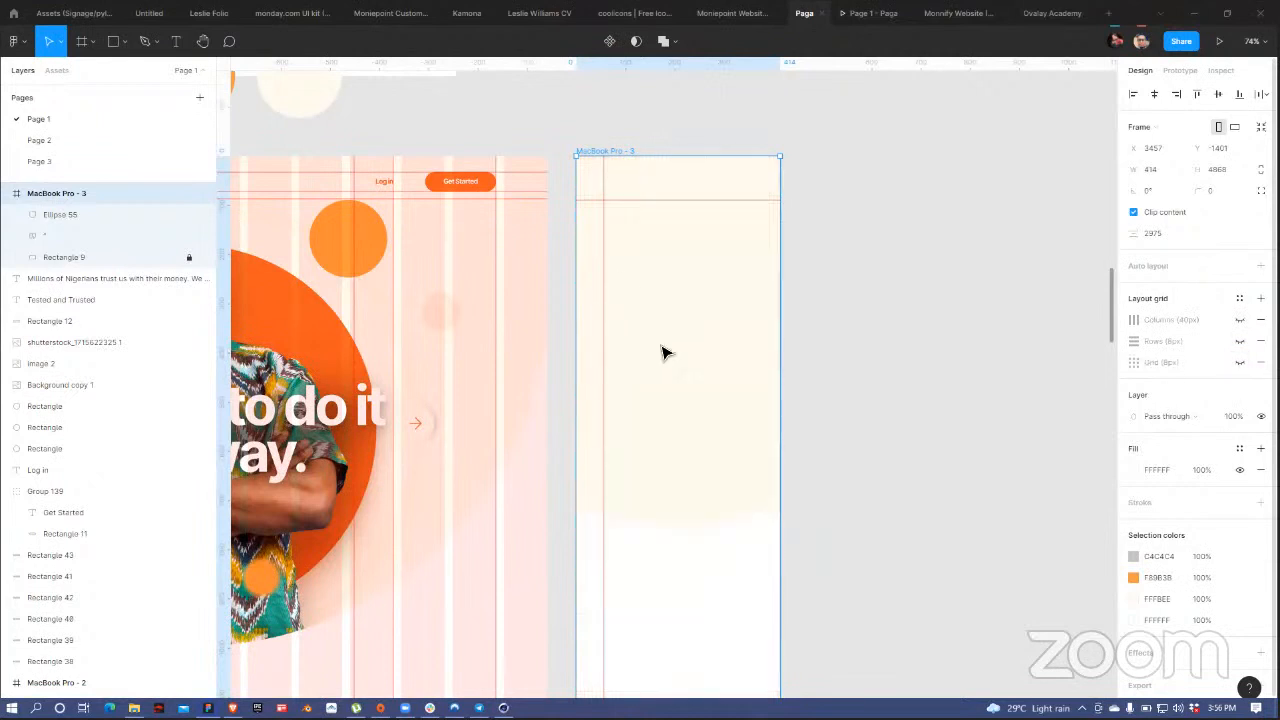
- Move the narrow frame's vertical guide to its centre and add margin guides 20 px from the left edge and just inside the right edge
{"action": "left_click_drag", "start_coordinate": [647, 284], "coordinate": [680, 289]}
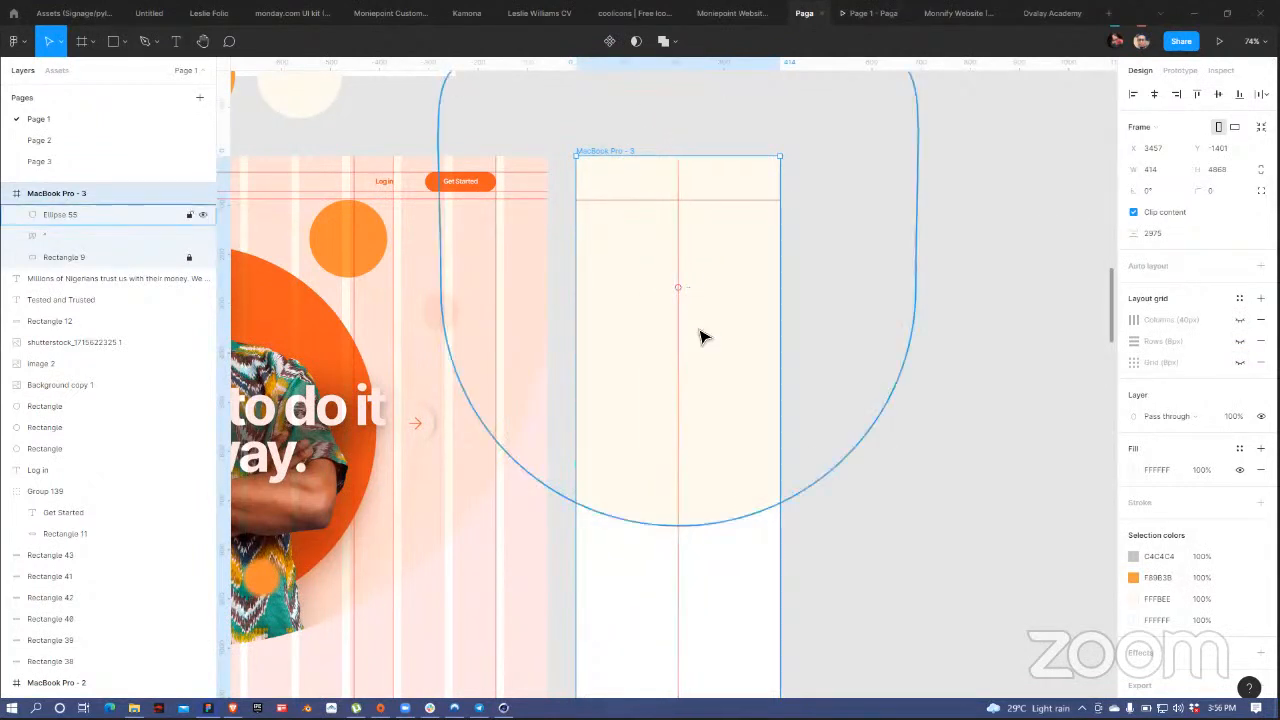
{"action": "left_click_drag", "start_coordinate": [229, 441], "coordinate": [589, 436]}
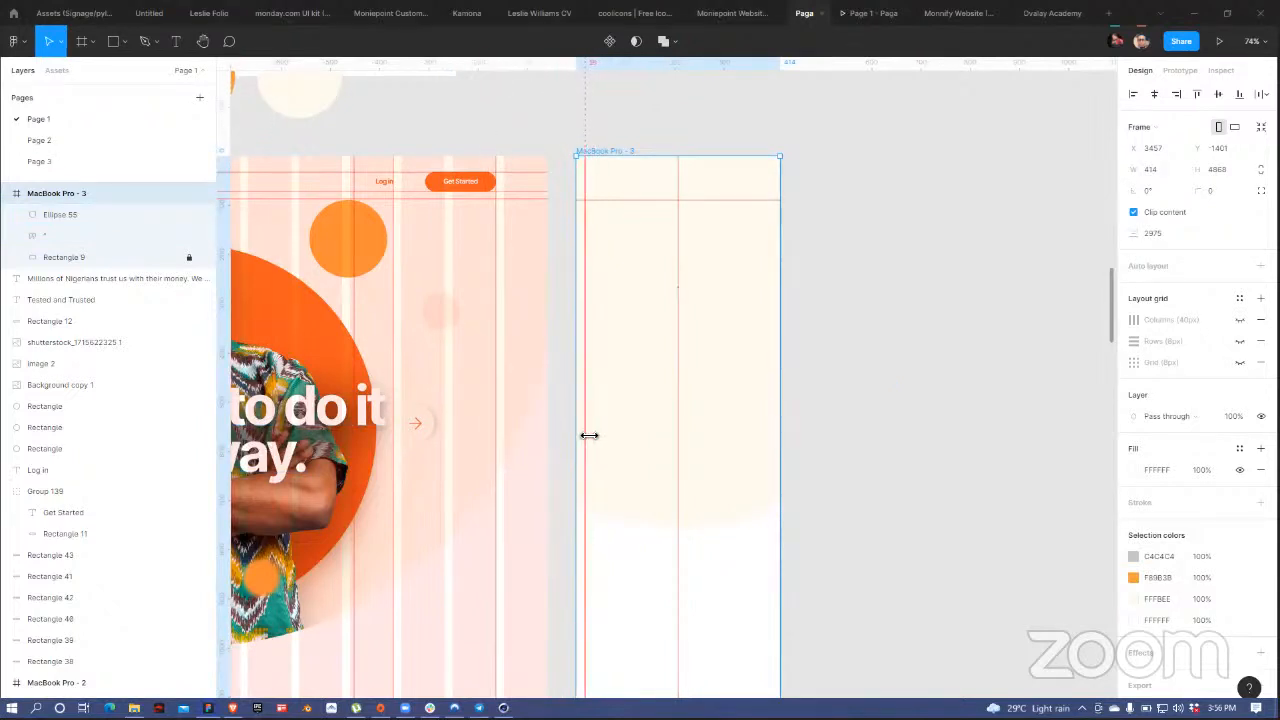
{"action": "mouse_move", "coordinate": [229, 475]}
{"action": "left_mouse_down"}
{"action": "mouse_move", "coordinate": [669, 476]}
{"action": "mouse_move", "coordinate": [775, 456]}
{"action": "left_mouse_up"}
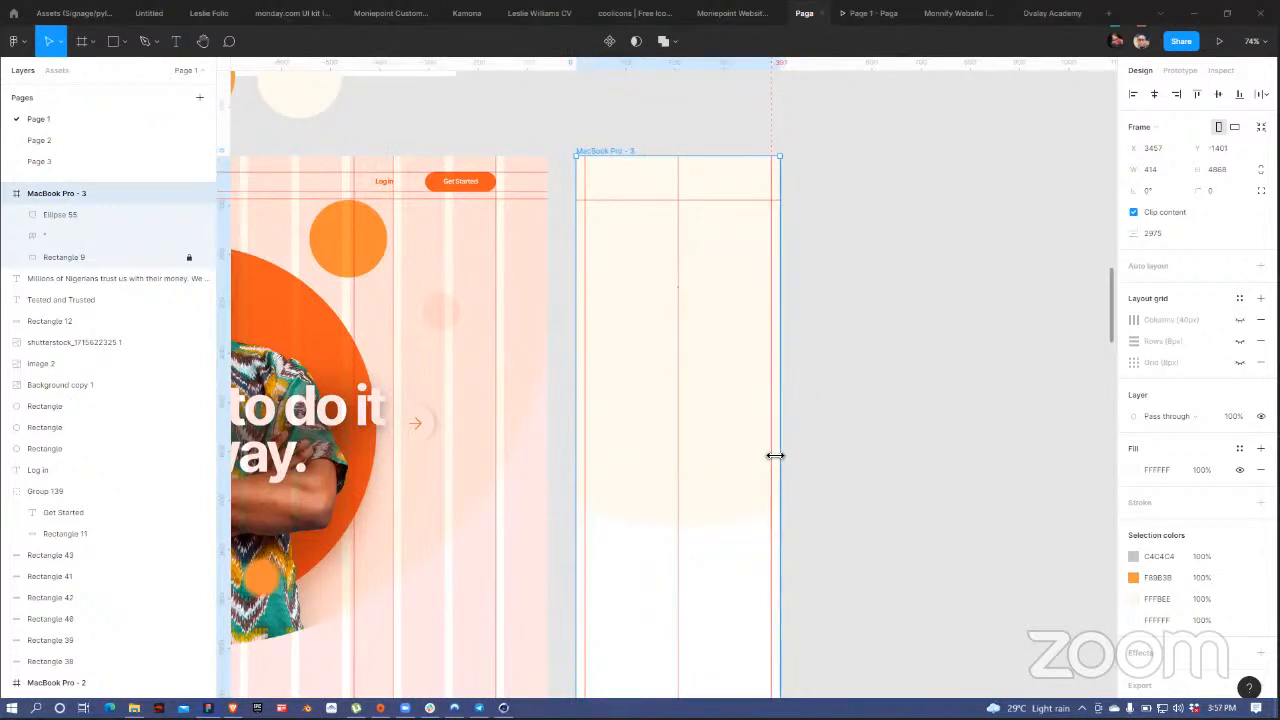
{"action": "left_click_drag", "start_coordinate": [775, 456], "coordinate": [775, 456]}
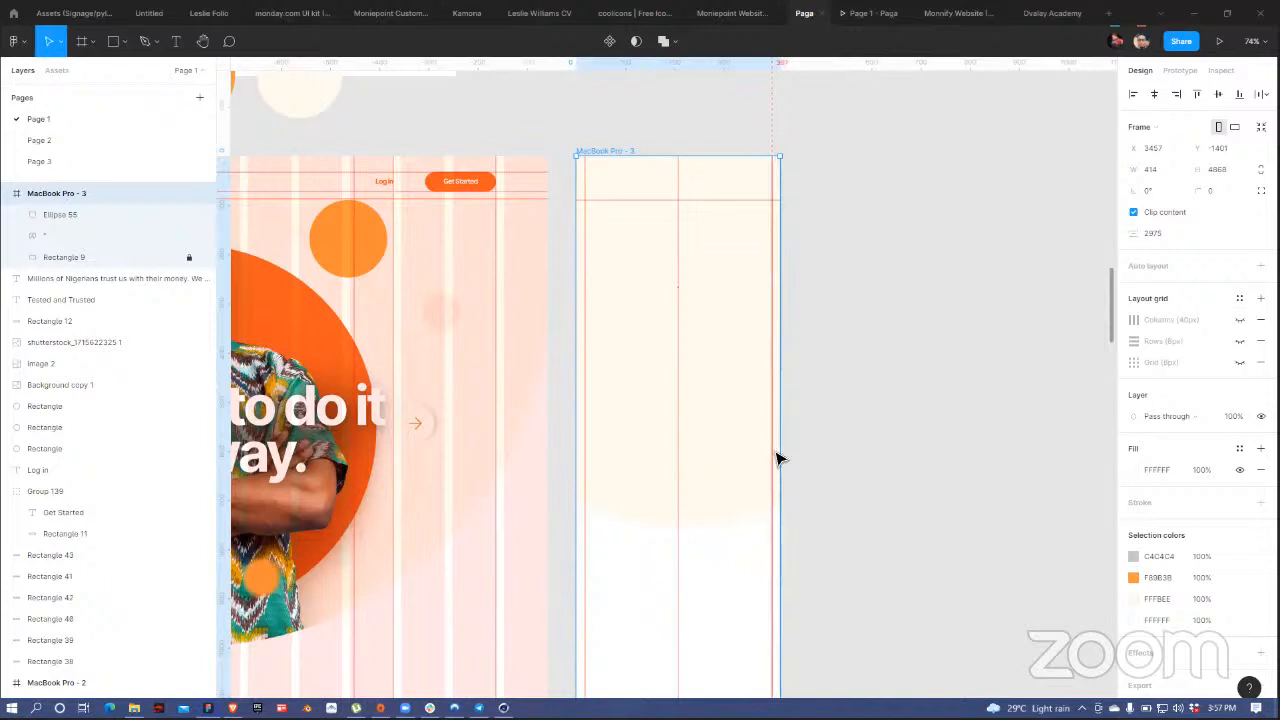
- Copy the paga logo from the desktop header into the header area of the MacBook Pro - 3 frame
{"action": "left_click", "coordinate": [806, 360]}
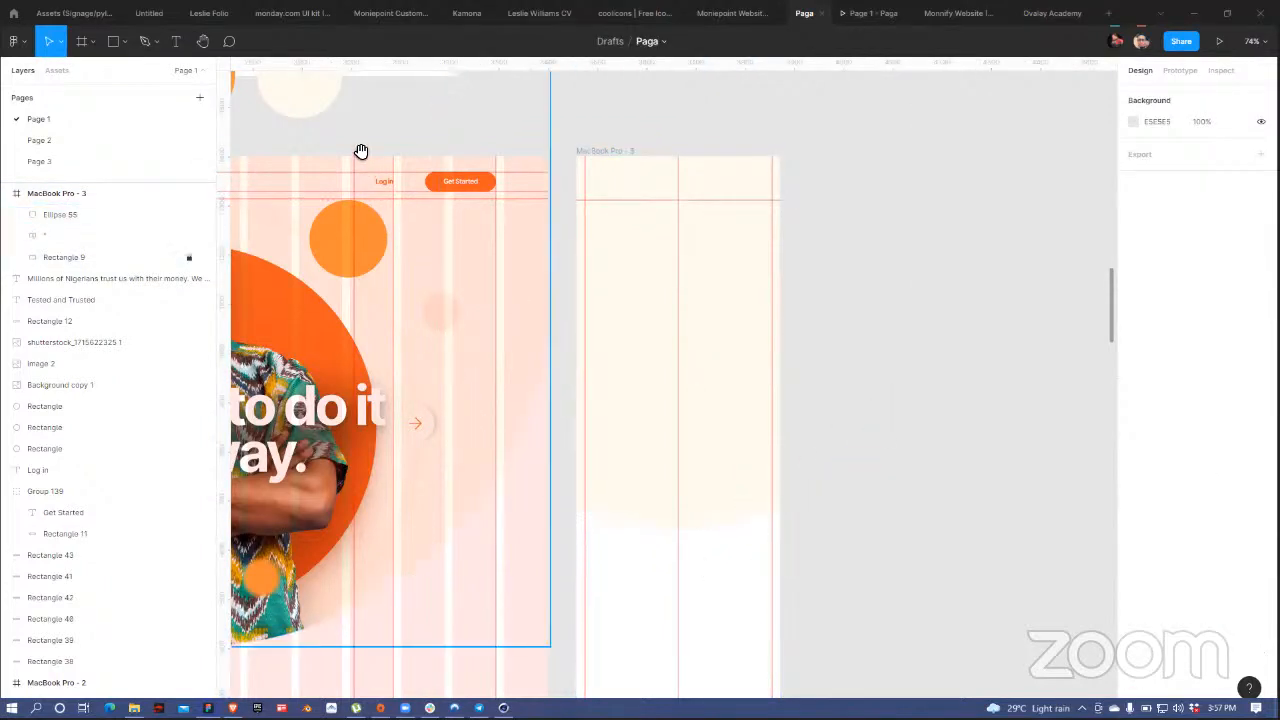
{"action": "left_click_drag", "start_coordinate": [655, 184], "coordinate": [669, 186]}
{"action": "left_click", "coordinate": [503, 223]}
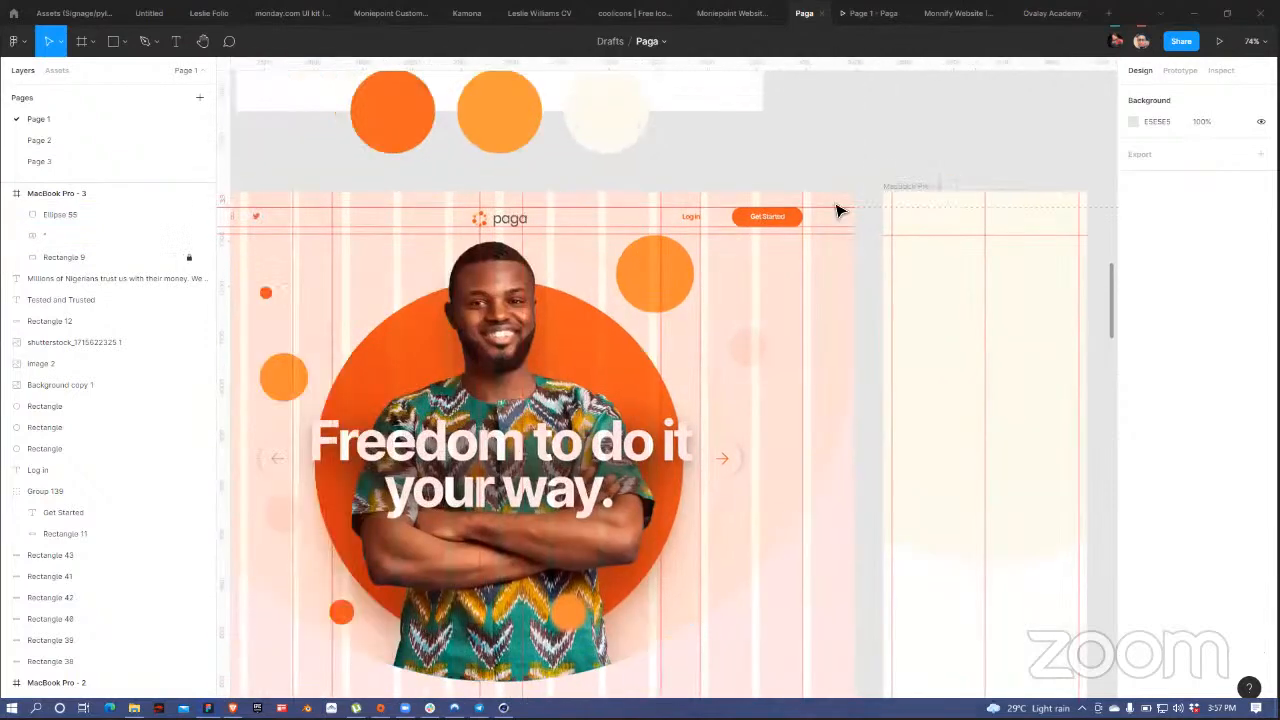
{"action": "left_click", "coordinate": [958, 192]}
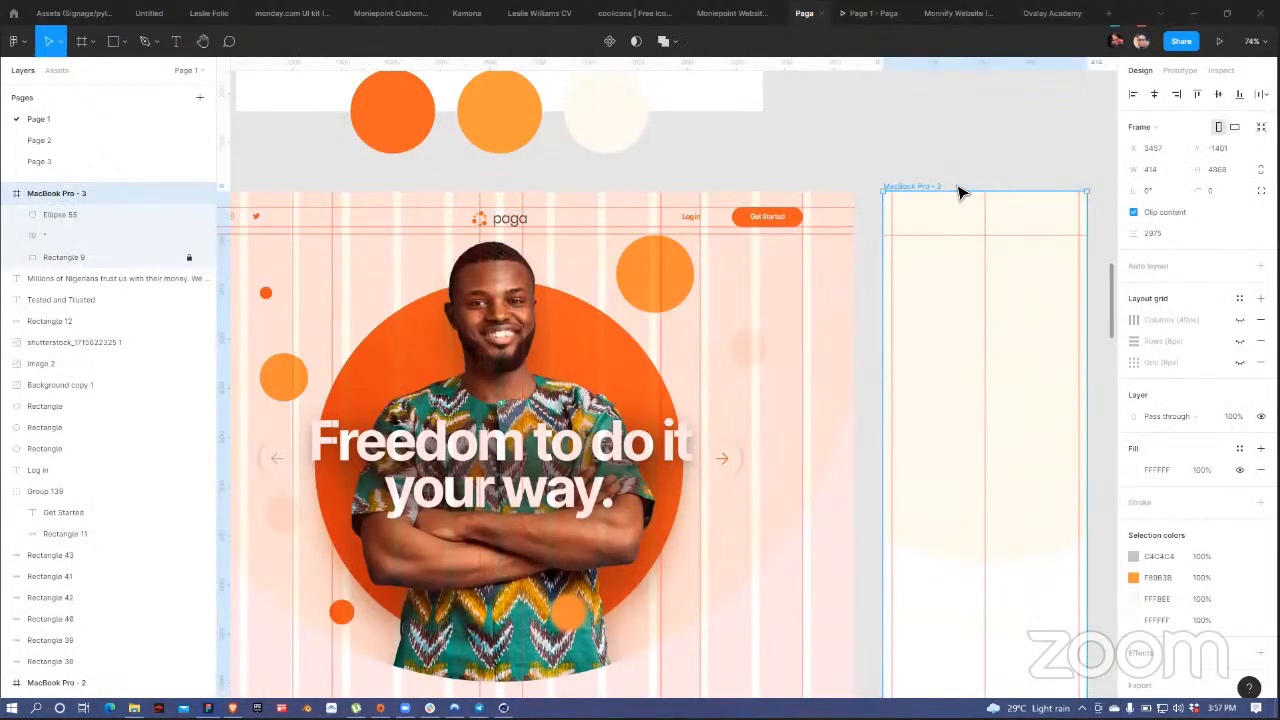
{"action": "key", "text": "ctrl+v"}
{"action": "scroll", "coordinate": [870, 150], "scroll_direction": "right", "scroll_amount": 1}
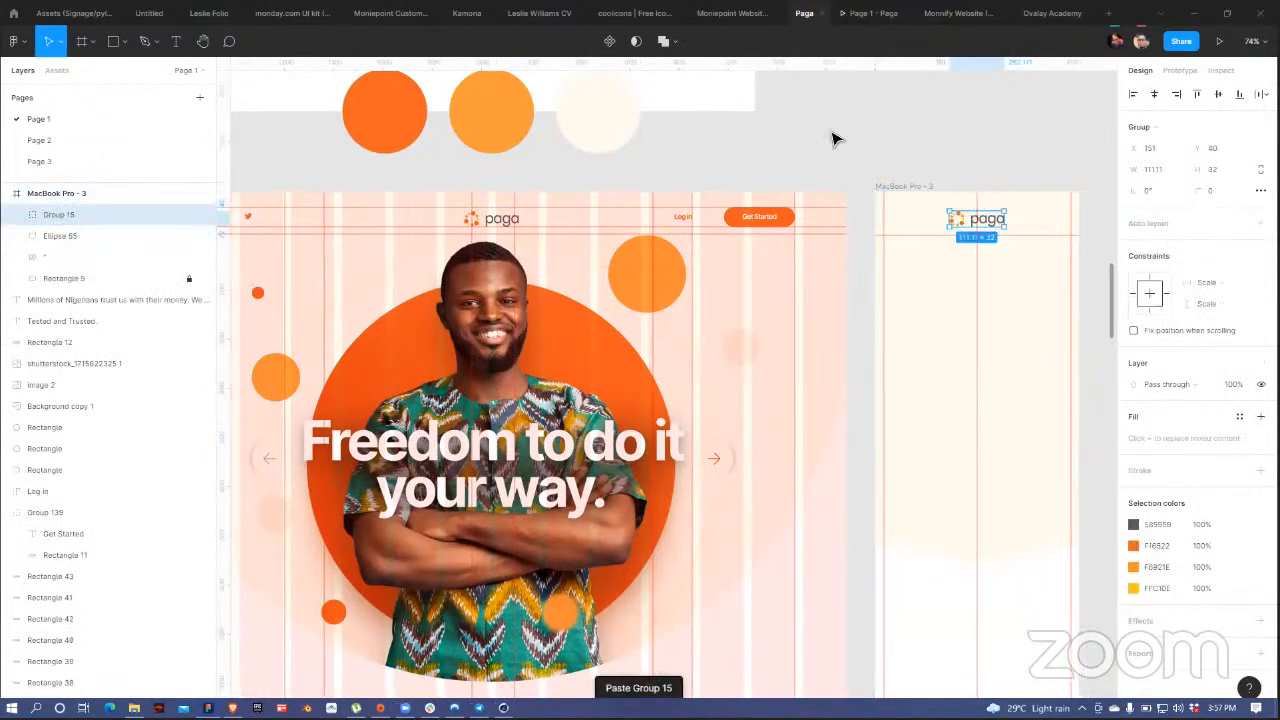
{"action": "scroll", "coordinate": [836, 139], "scroll_direction": "right", "scroll_amount": 2}
{"action": "left_click", "coordinate": [711, 160]}
{"action": "left_click_drag", "start_coordinate": [683, 208], "coordinate": [611, 191]}
{"action": "left_click_drag", "start_coordinate": [735, 211], "coordinate": [743, 213]}
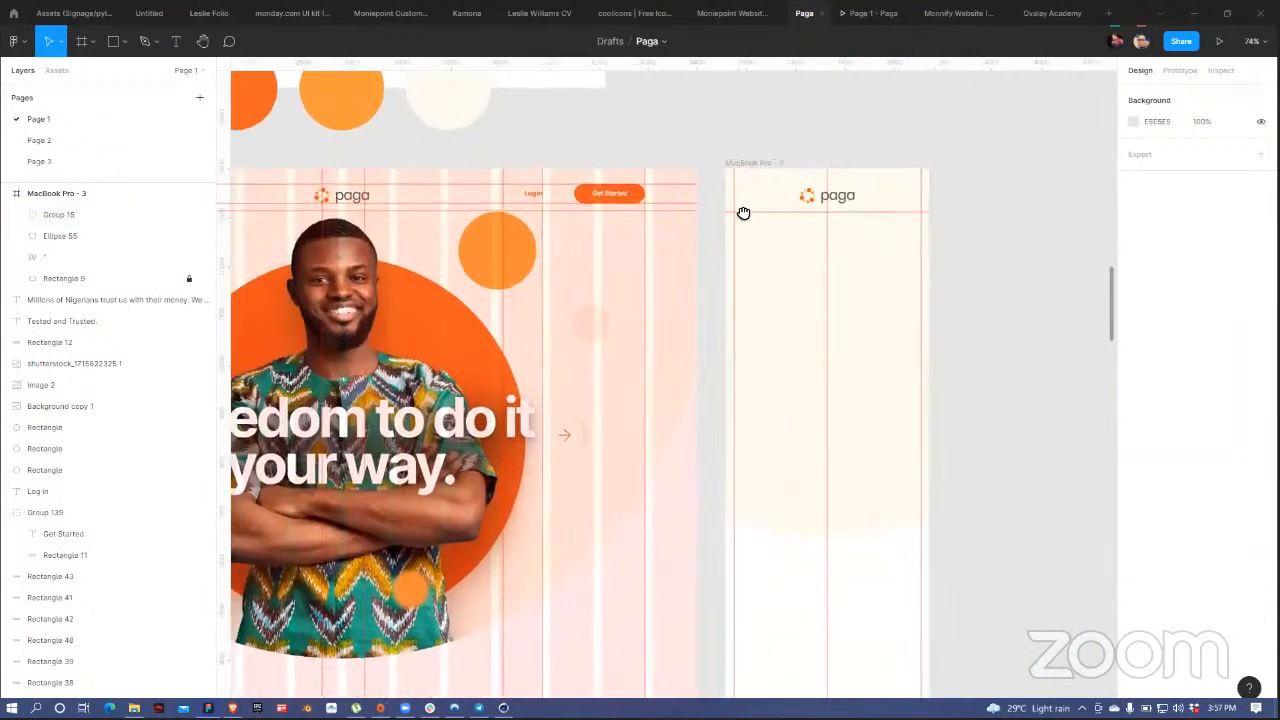
{"action": "scroll", "coordinate": [740, 212], "scroll_direction": "left", "scroll_amount": 2}
{"action": "scroll", "coordinate": [776, 168], "scroll_direction": "right", "scroll_amount": 2}
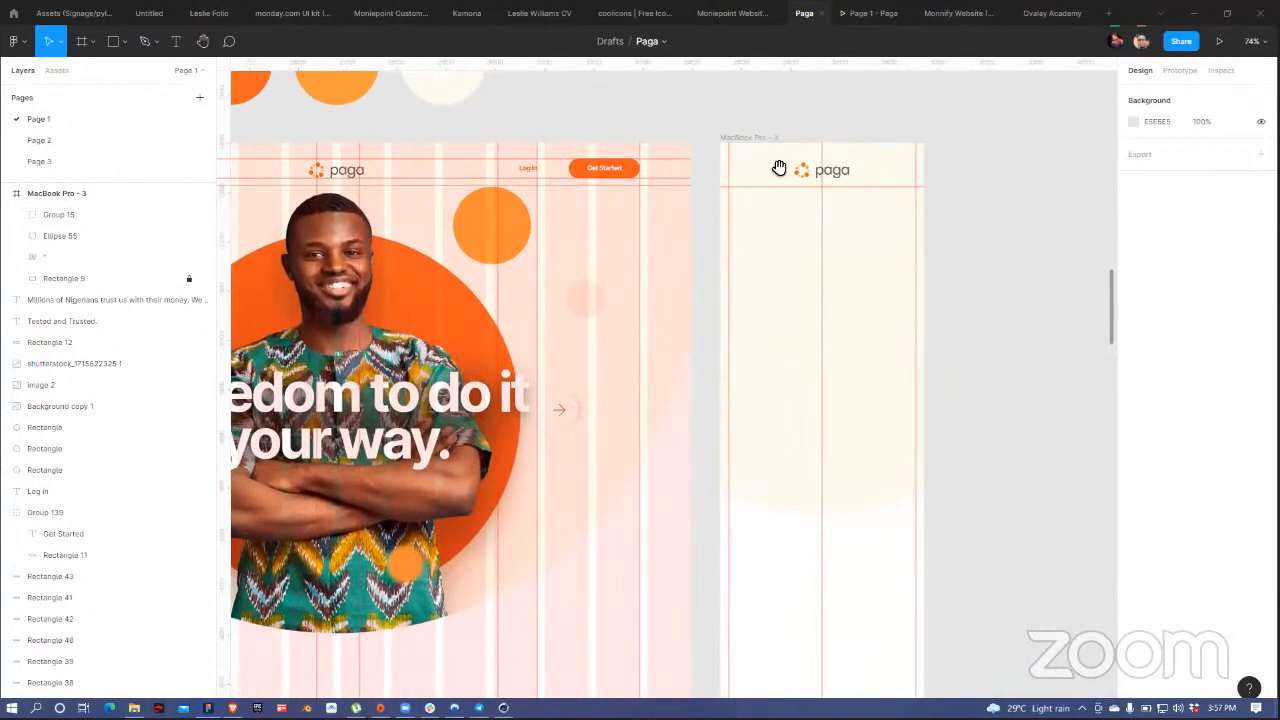
{"action": "scroll", "coordinate": [779, 168], "scroll_direction": "left", "scroll_amount": 3}
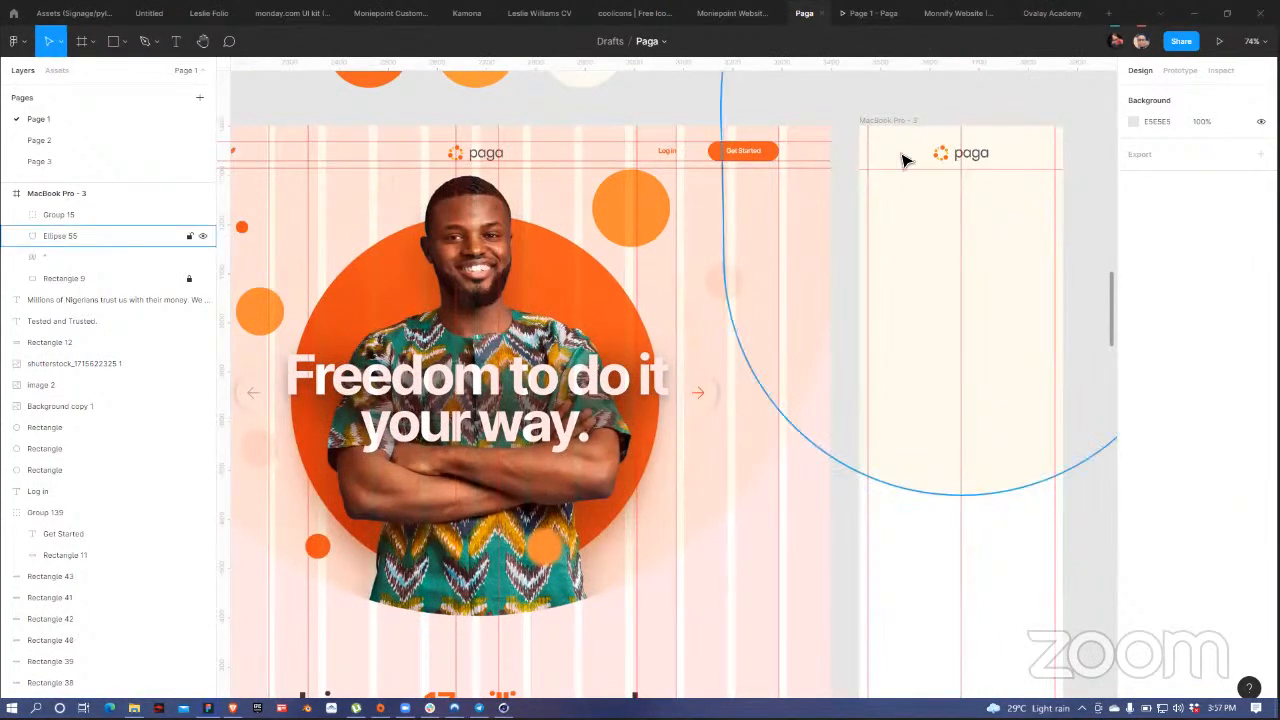
{"action": "left_click_drag", "start_coordinate": [575, 284], "coordinate": [692, 259]}
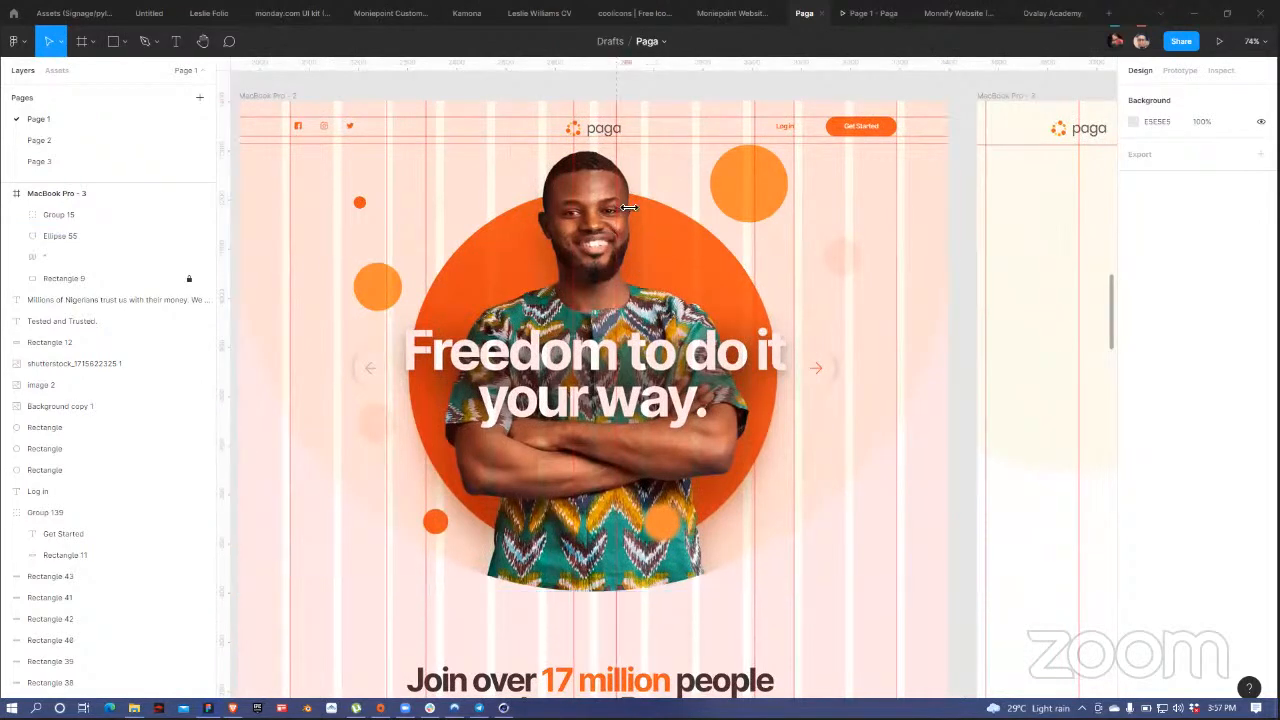
- Group the large orange circle behind the man with its surrounding rings and faint backing circle in the desktop hero
{"action": "double_click", "coordinate": [660, 233]}
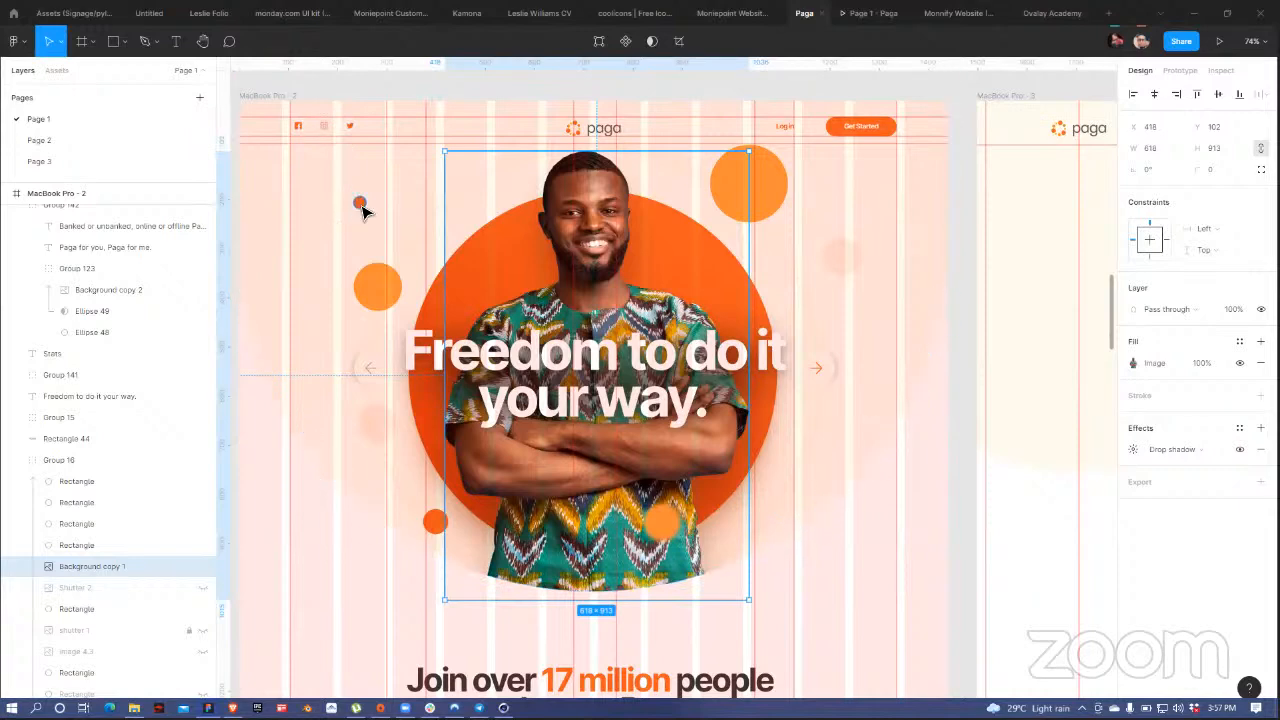
{"action": "scroll", "coordinate": [840, 277], "scroll_direction": "right", "scroll_amount": 4}
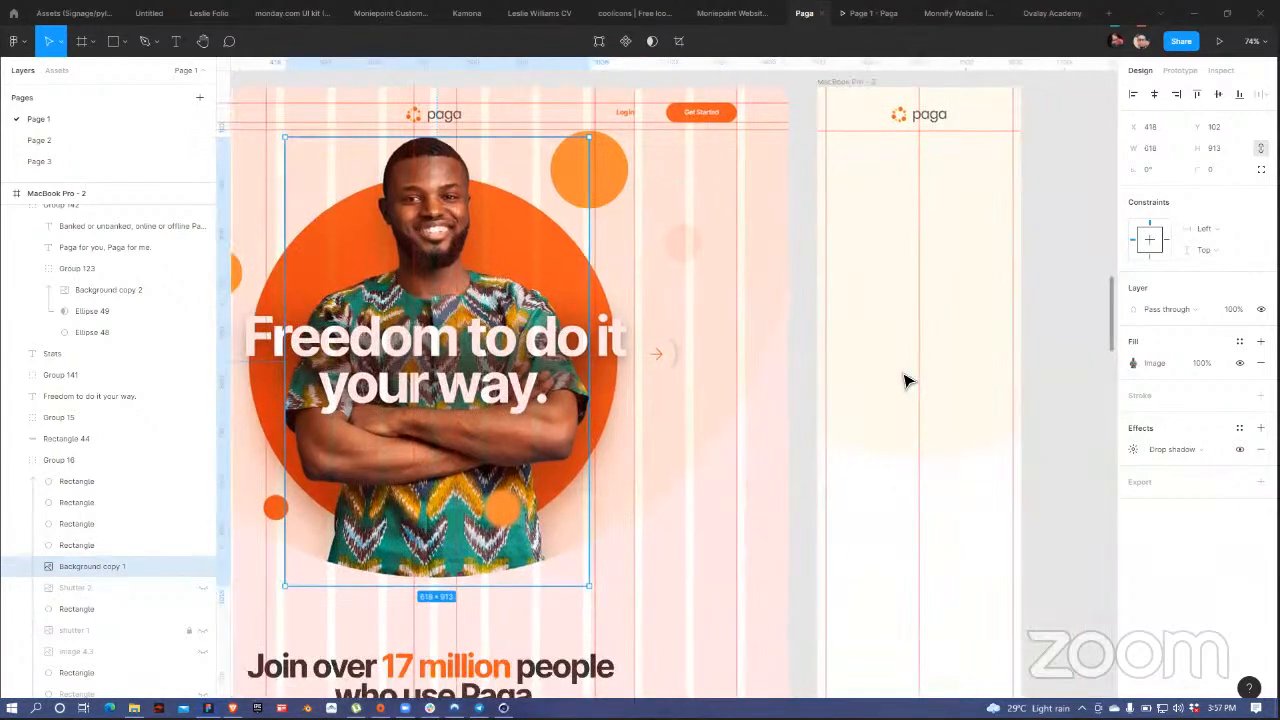
{"action": "scroll", "coordinate": [500, 300], "scroll_direction": "left", "scroll_amount": 3}
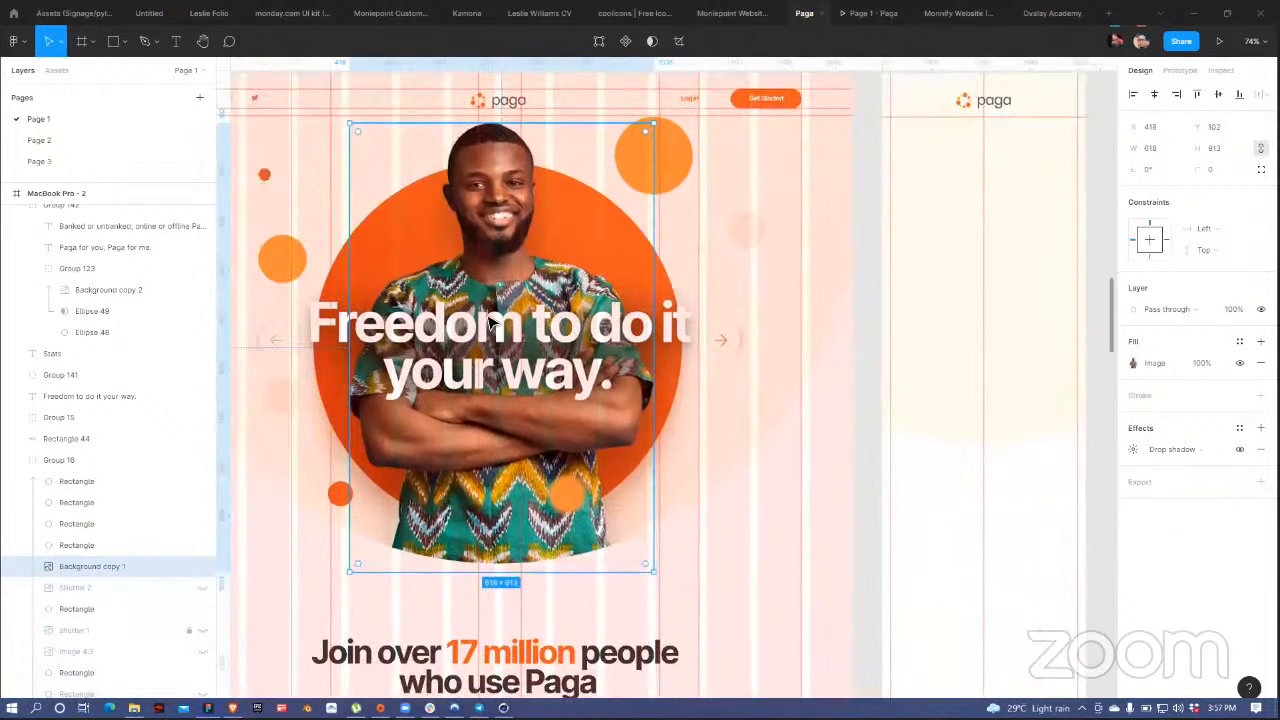
{"action": "scroll", "coordinate": [489, 321], "scroll_direction": "left", "scroll_amount": 1}
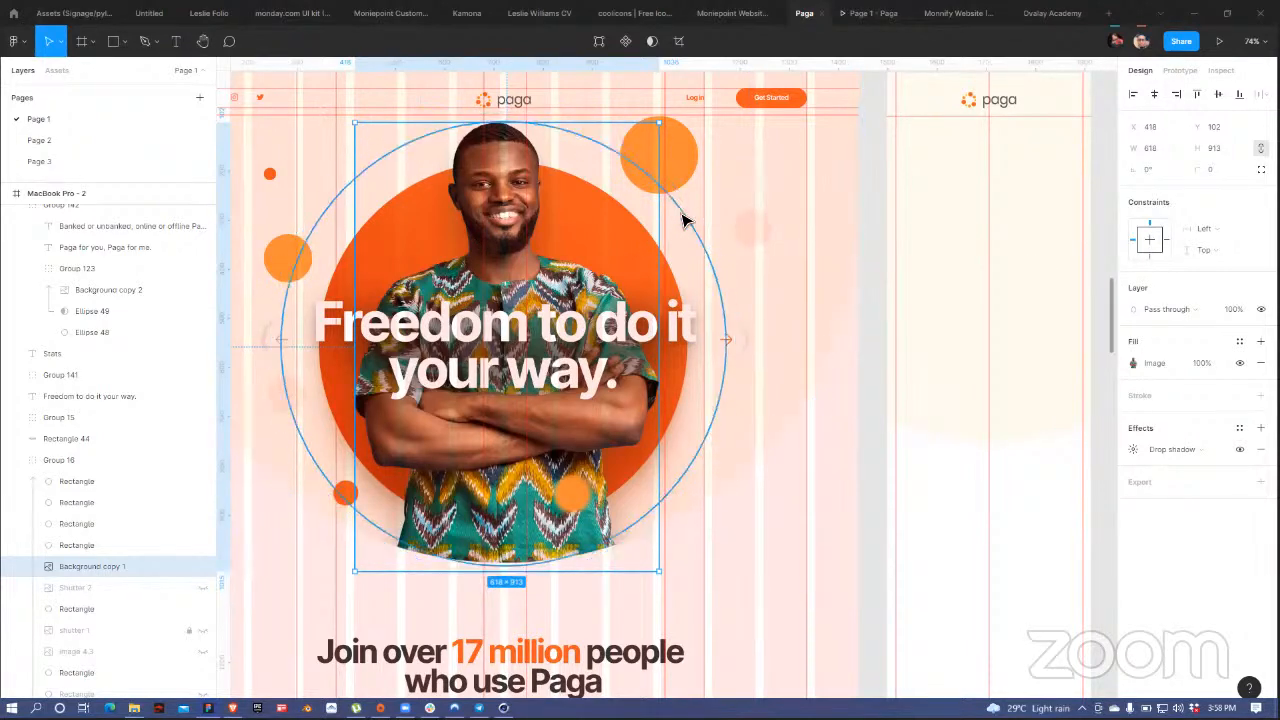
{"action": "left_click", "coordinate": [683, 245]}
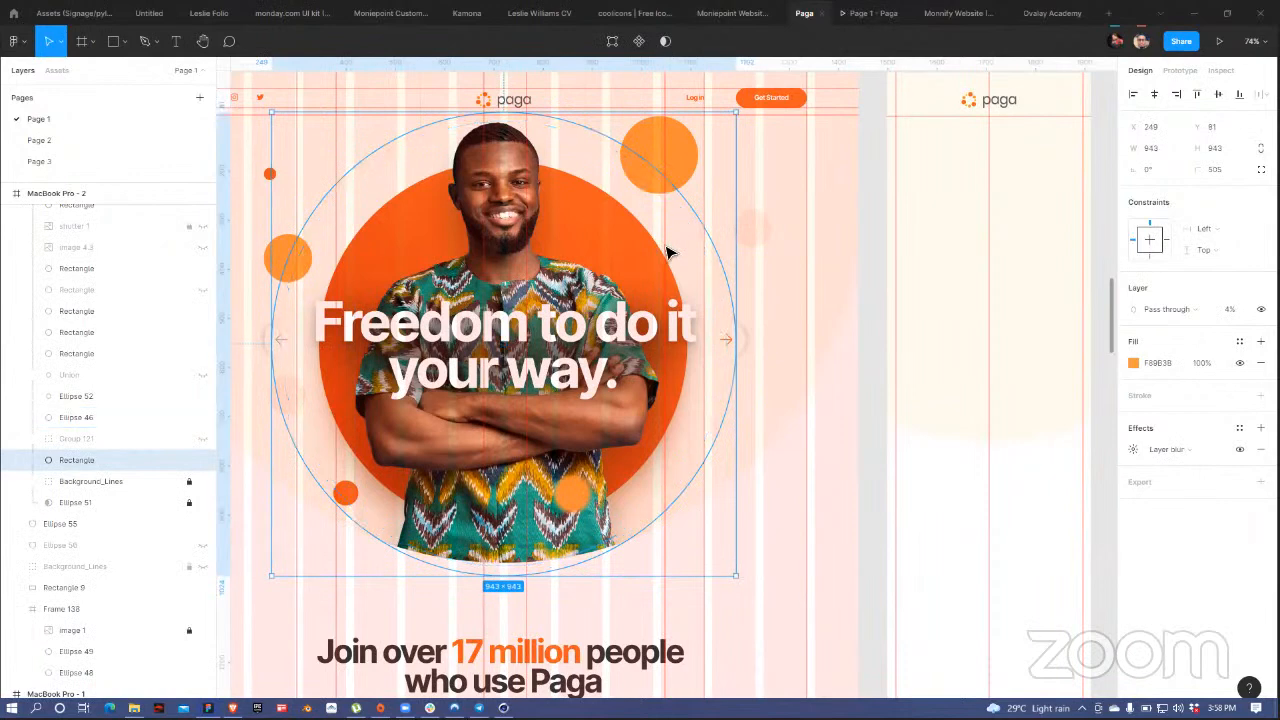
{"action": "left_click", "coordinate": [678, 250], "text": "shift"}
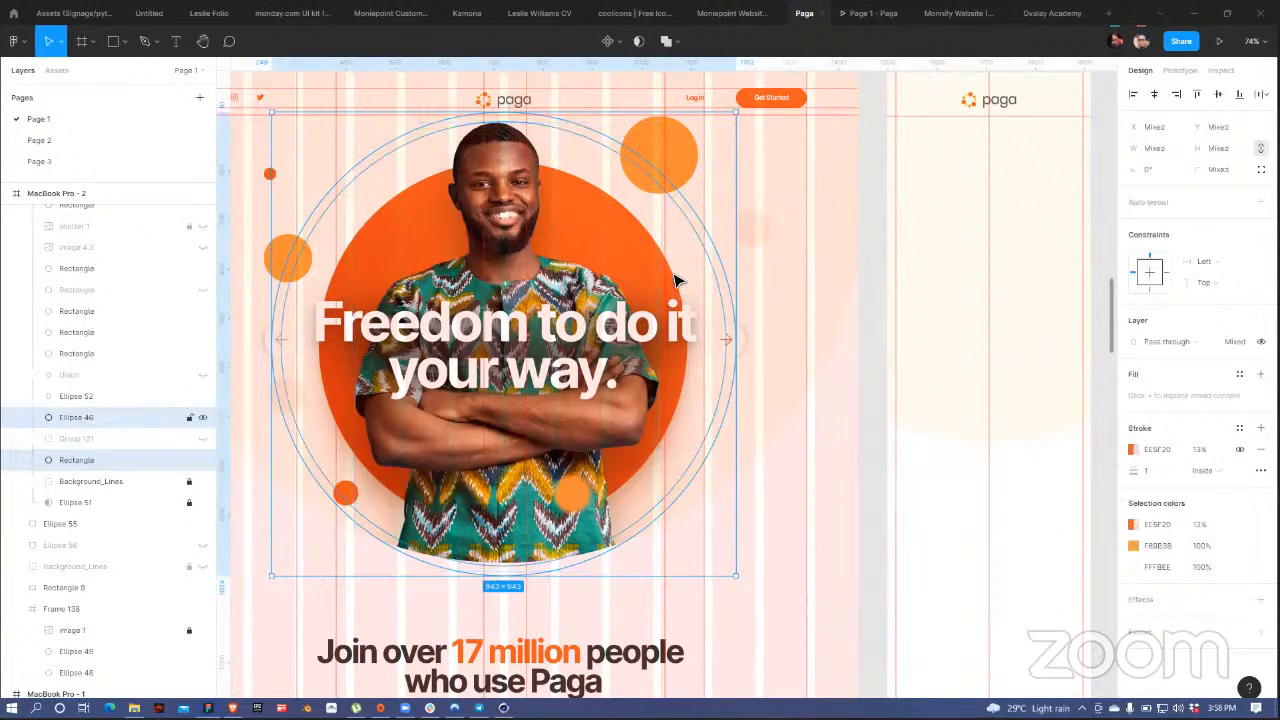
{"action": "left_click", "coordinate": [730, 255], "text": "shift"}
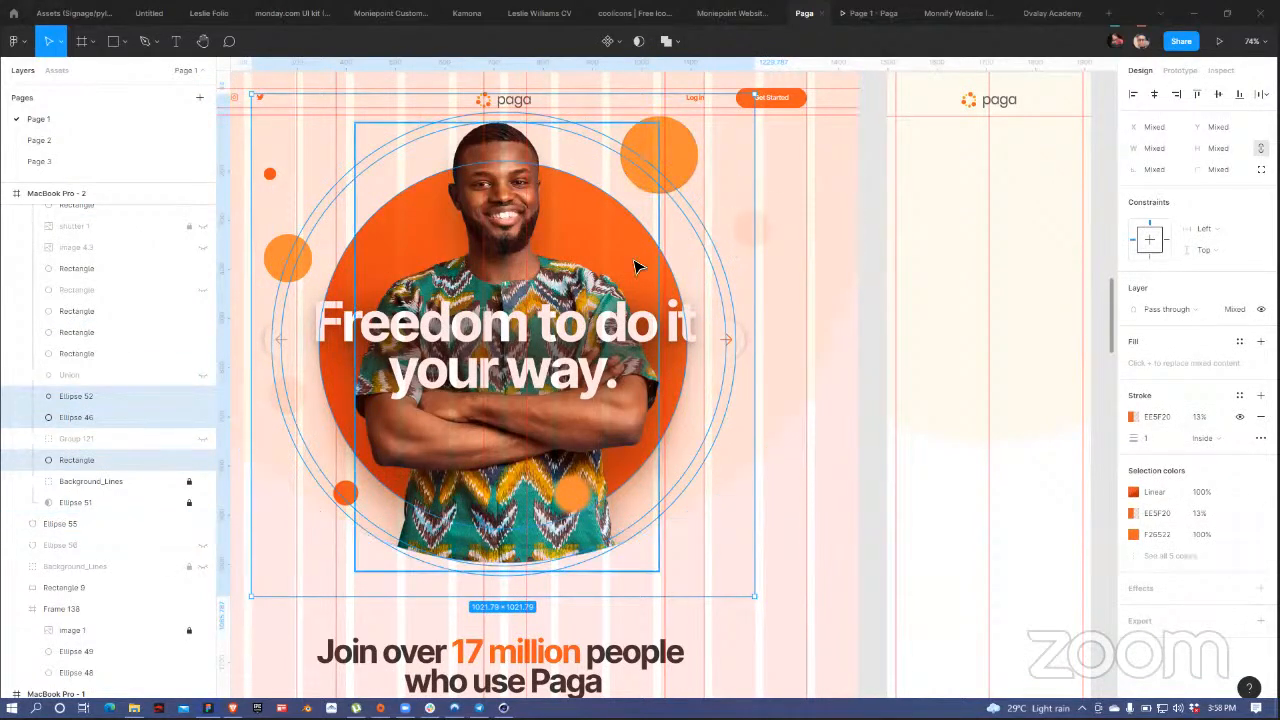
{"action": "key", "text": "ctrl+g"}
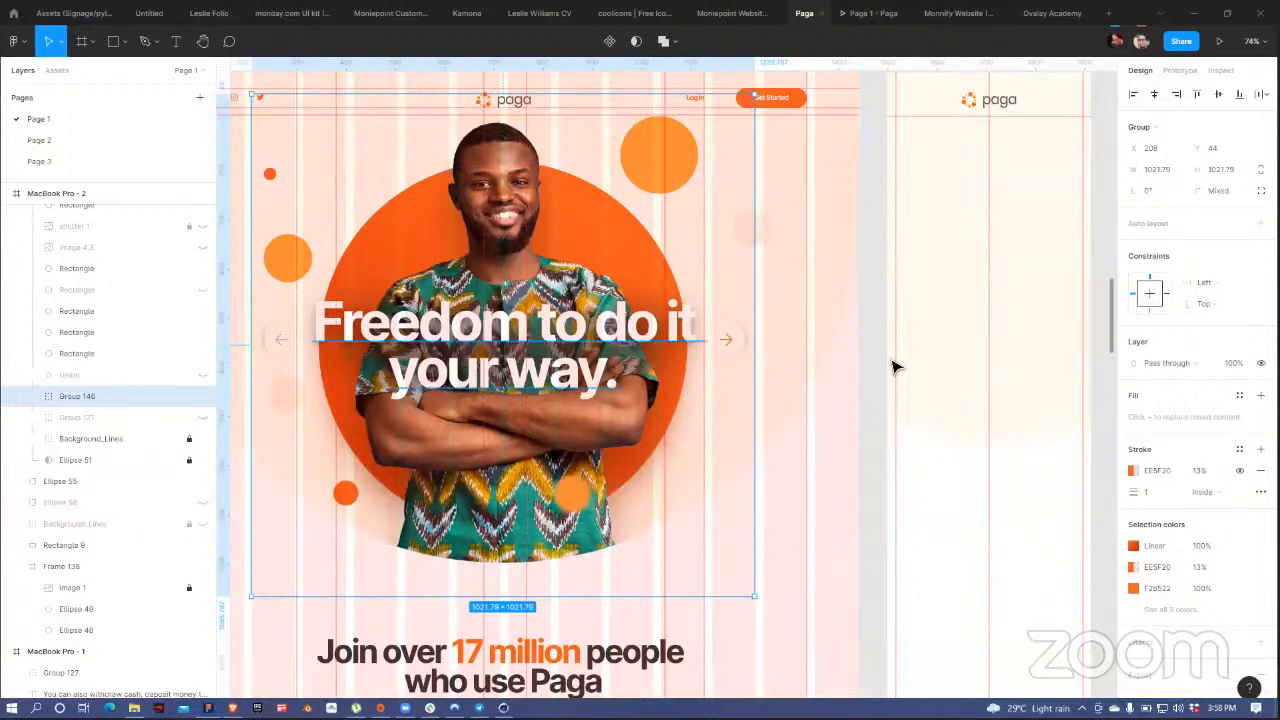
- Paste a copy of the orange circle group into the MacBook Pro - 3 frame
{"action": "scroll", "coordinate": [780, 368], "scroll_direction": "right", "scroll_amount": 5}
{"action": "scroll", "coordinate": [780, 368], "scroll_direction": "up", "scroll_amount": 3}
{"action": "left_click", "coordinate": [636, 201]}
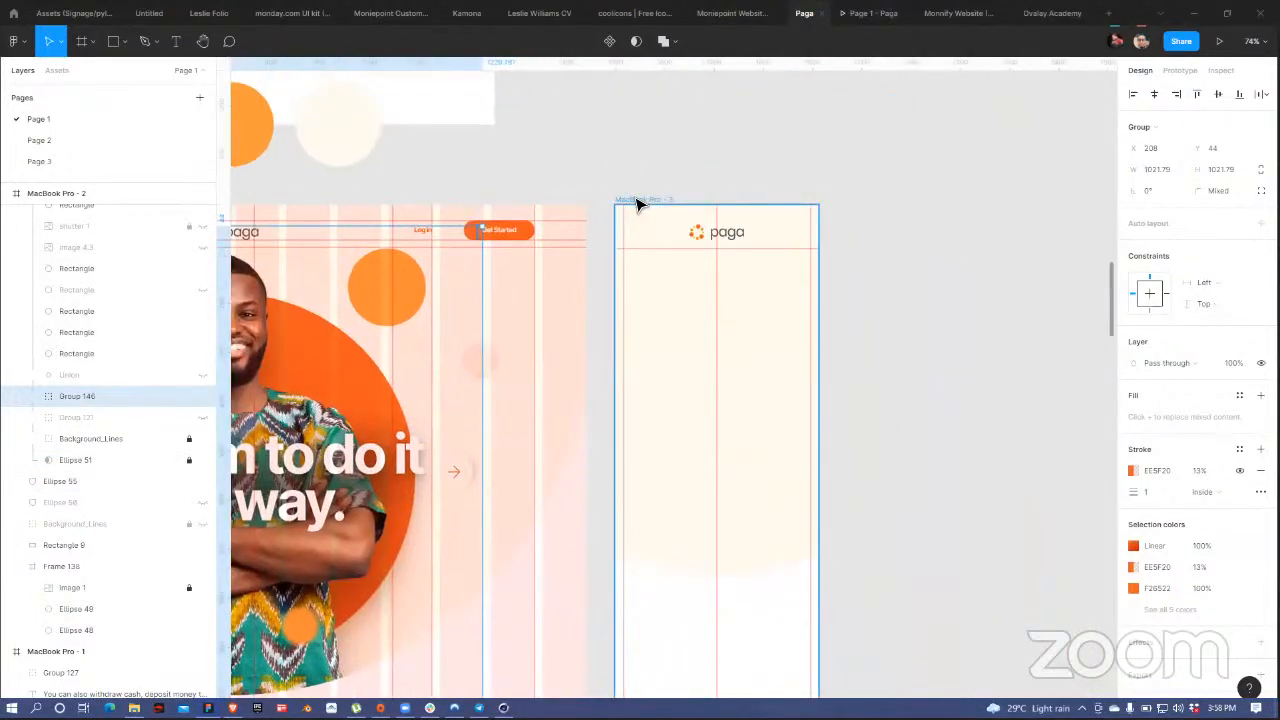
{"action": "key", "text": "ctrl+v"}
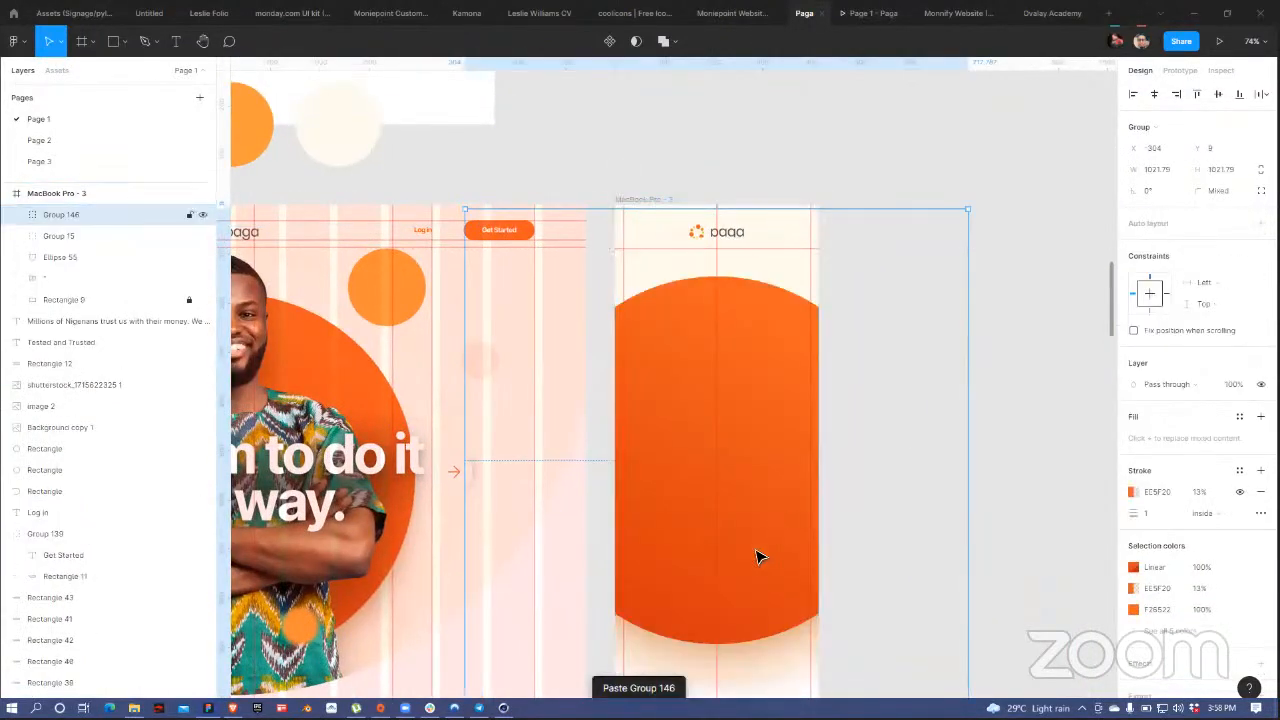
{"action": "scroll", "coordinate": [748, 510], "scroll_direction": "down", "scroll_amount": 3}
{"action": "scroll", "coordinate": [746, 506], "scroll_direction": "up", "scroll_amount": 4}
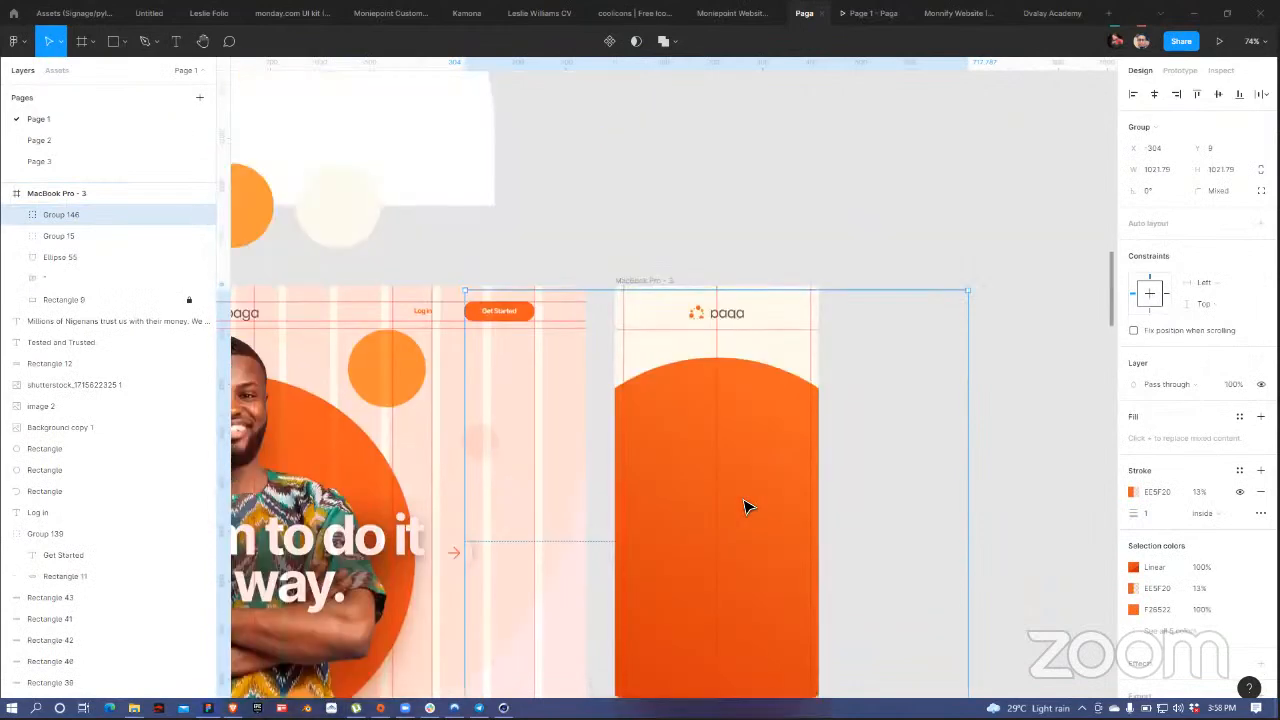
{"action": "scroll", "coordinate": [740, 504], "scroll_direction": "down", "scroll_amount": 5}
- Scale the pasted circle group down to about 562 × 562 and place it below the logo in the narrow frame
{"action": "left_click_drag", "start_coordinate": [738, 503], "coordinate": [740, 343]}
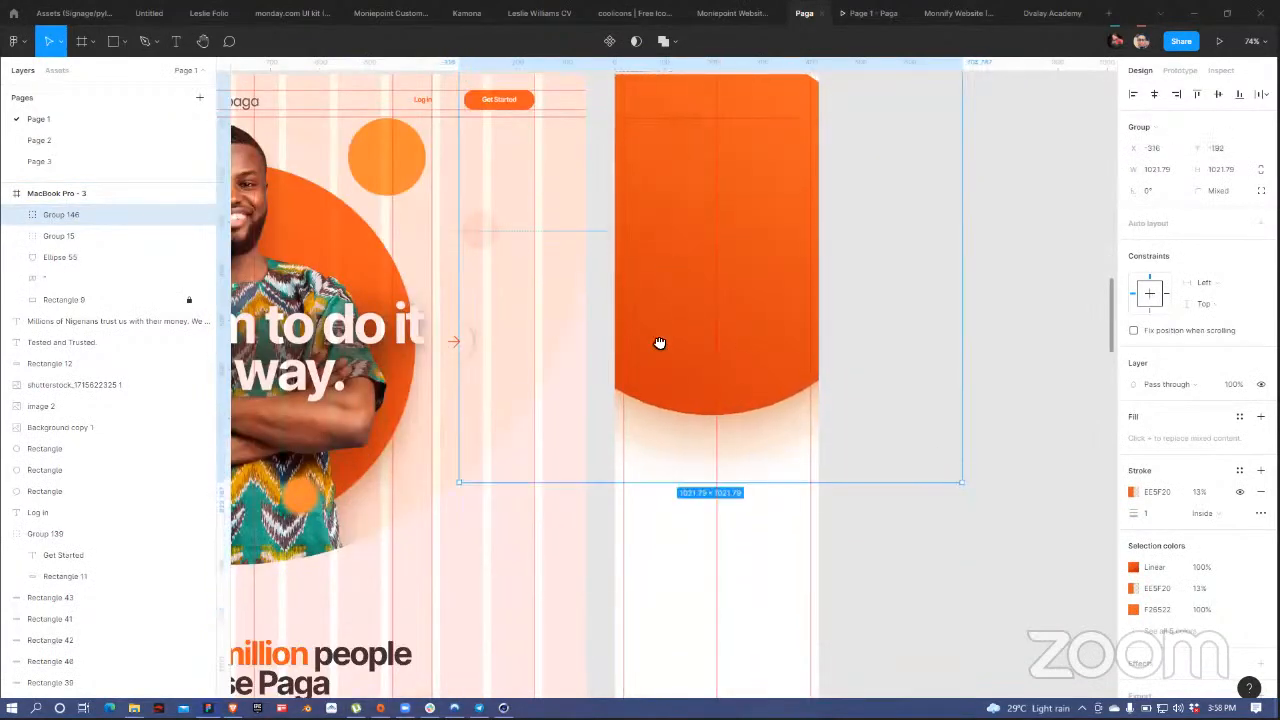
{"action": "scroll", "coordinate": [864, 459], "scroll_direction": "up", "scroll_amount": 2}
{"action": "scroll", "coordinate": [864, 459], "scroll_direction": "up", "scroll_amount": 1}
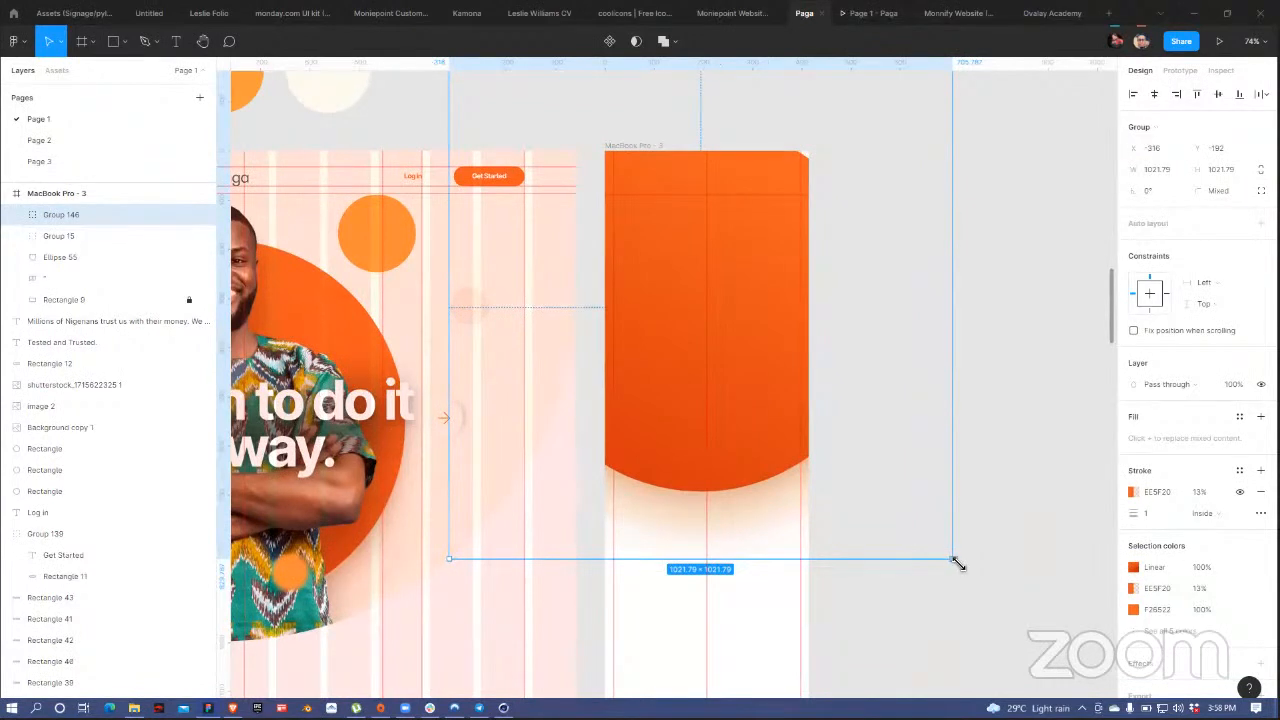
{"action": "left_click_drag", "start_coordinate": [955, 563], "coordinate": [840, 431]}
{"action": "left_click_drag", "start_coordinate": [707, 363], "coordinate": [731, 436]}
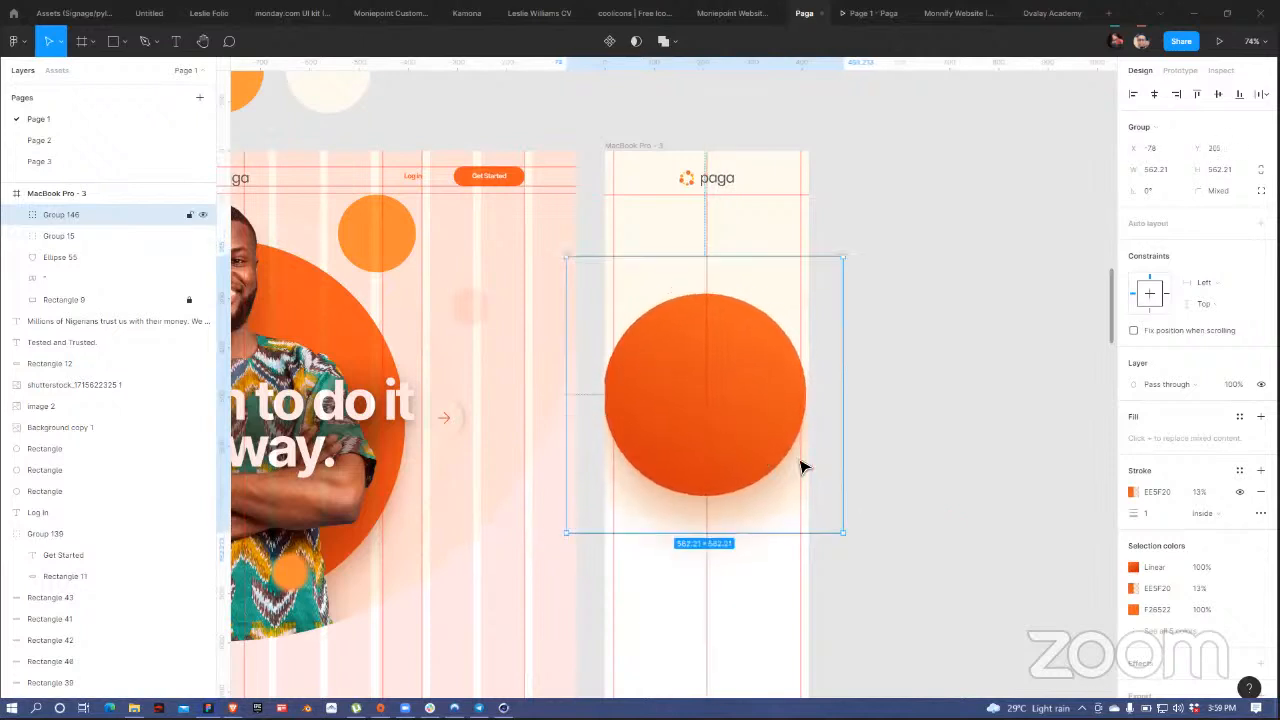
- Centre the circle group on the narrow frame's vertical guide and raise it, ending at X -74, Y 190
{"action": "left_click_drag", "start_coordinate": [801, 459], "coordinate": [801, 459]}
{"action": "key", "text": "Right"}
{"action": "key", "text": "Right"}
{"action": "key", "text": "Right"}
{"action": "key", "text": "Right"}
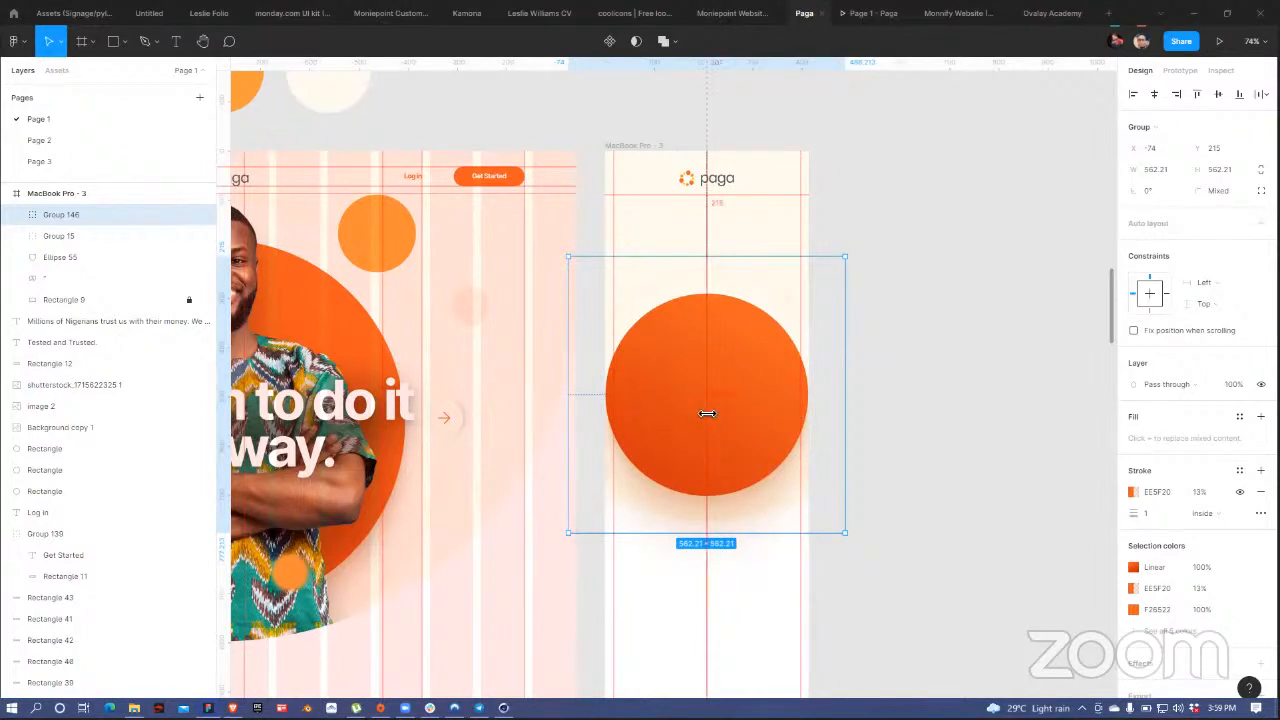
{"action": "left_click_drag", "start_coordinate": [729, 406], "coordinate": [731, 397]}
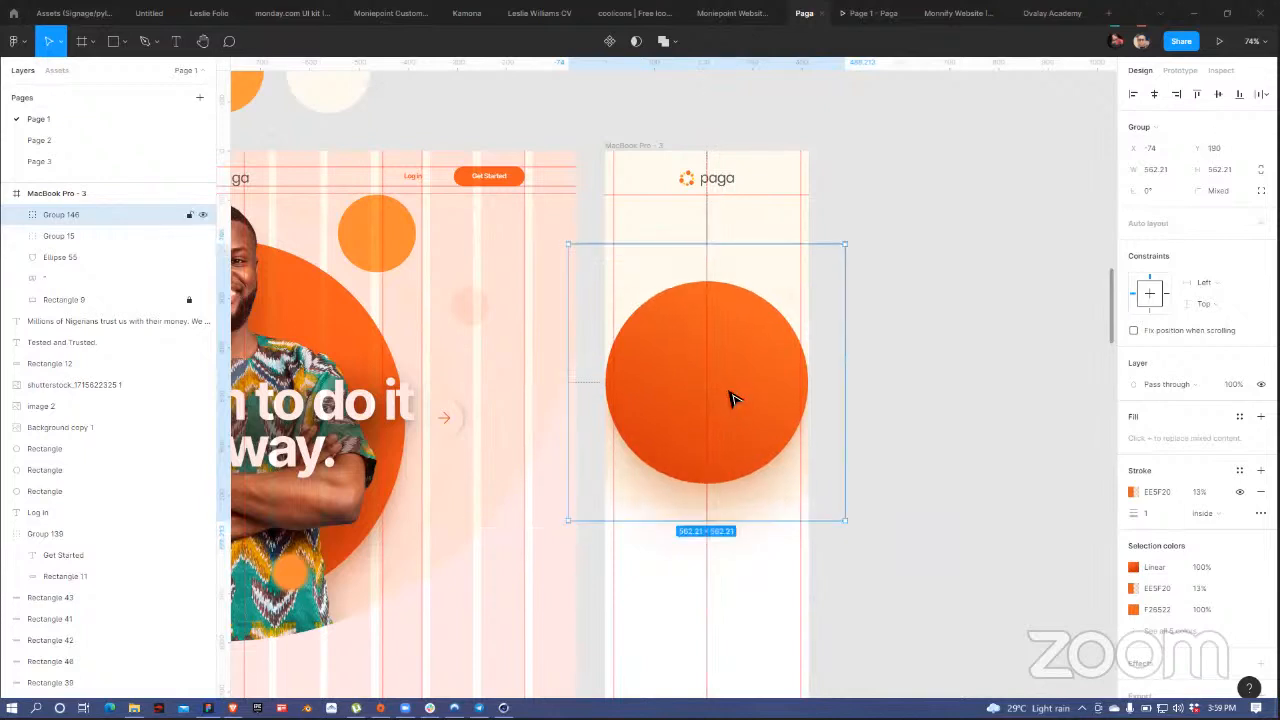
- Copy the light orange circle and the faint blurred circle from the right of the desktop hero into the narrow frame
{"action": "left_click", "coordinate": [985, 348]}
{"action": "scroll", "coordinate": [1005, 345], "scroll_direction": "left", "scroll_amount": 2}
{"action": "scroll", "coordinate": [460, 388], "scroll_direction": "left", "scroll_amount": 3}
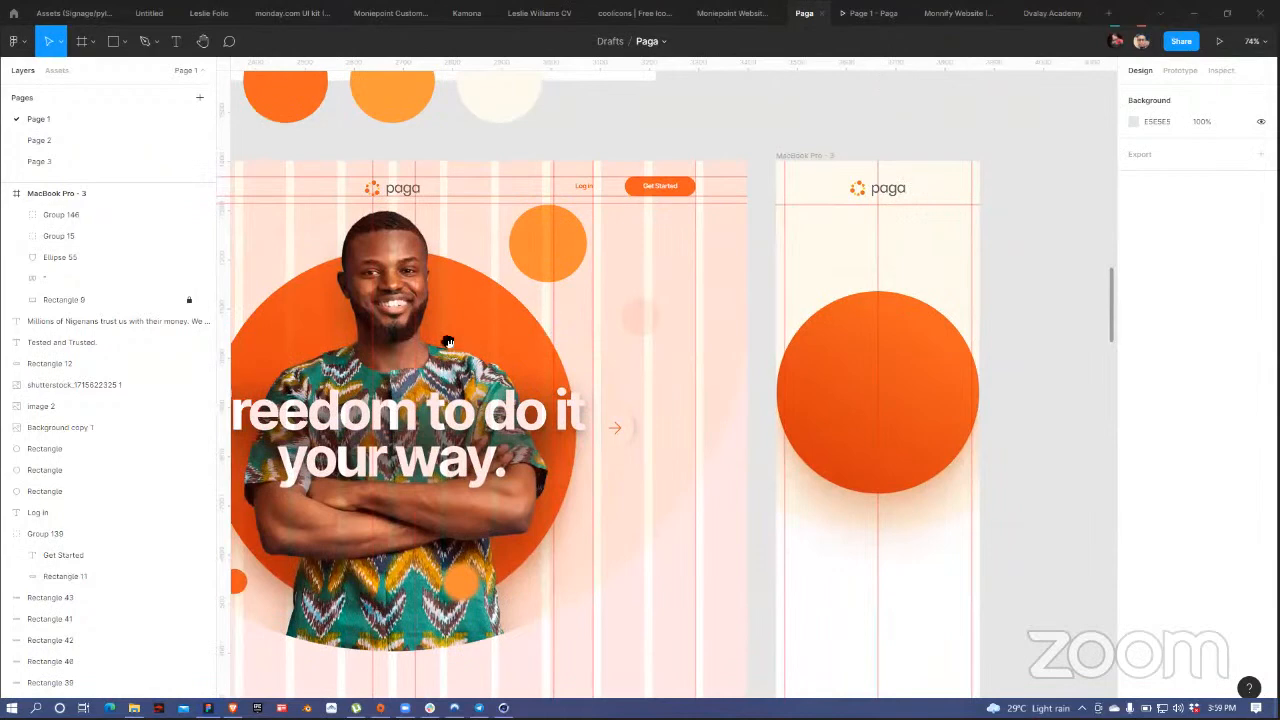
{"action": "scroll", "coordinate": [449, 342], "scroll_direction": "left", "scroll_amount": 2}
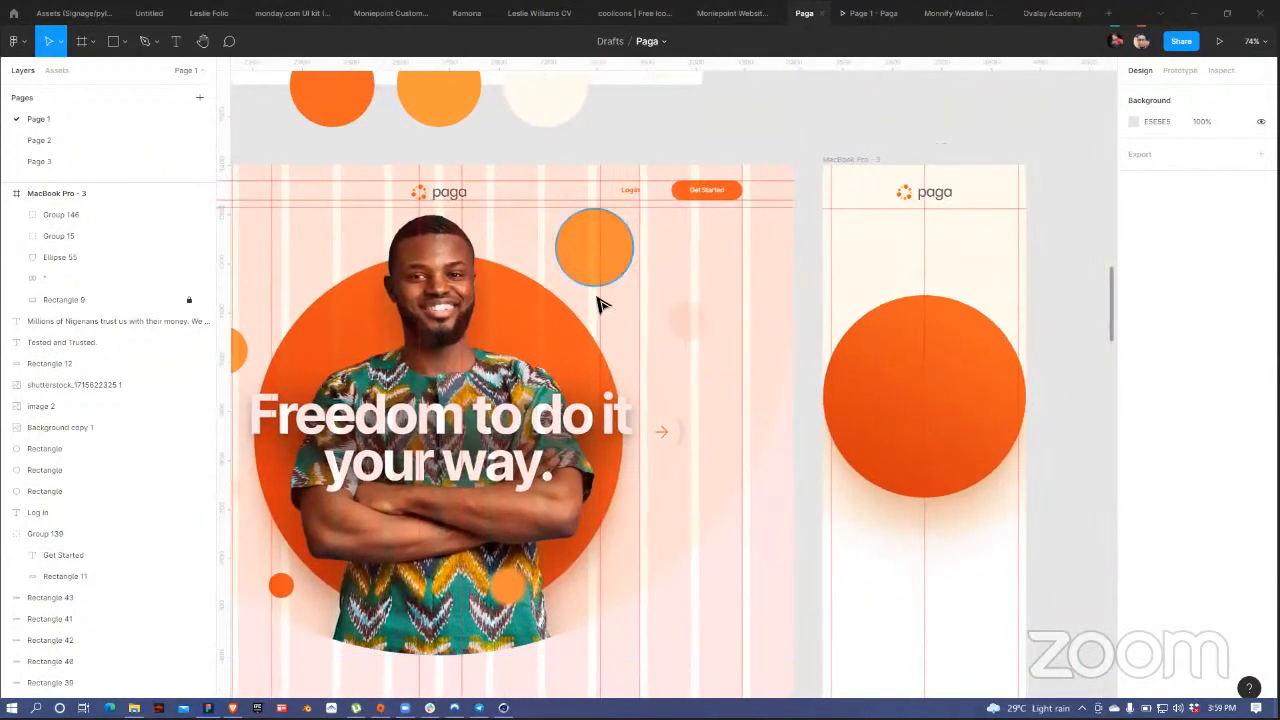
{"action": "left_click", "coordinate": [615, 316]}
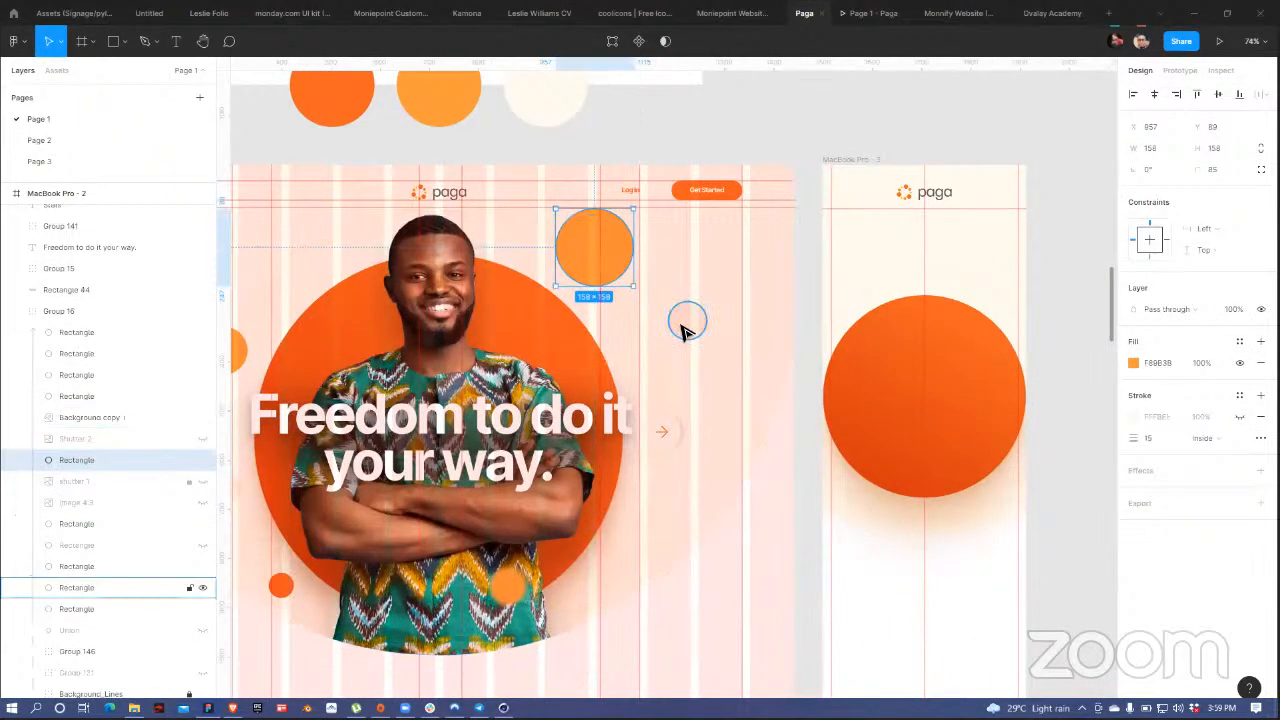
{"action": "left_click", "coordinate": [683, 332], "text": "shift"}
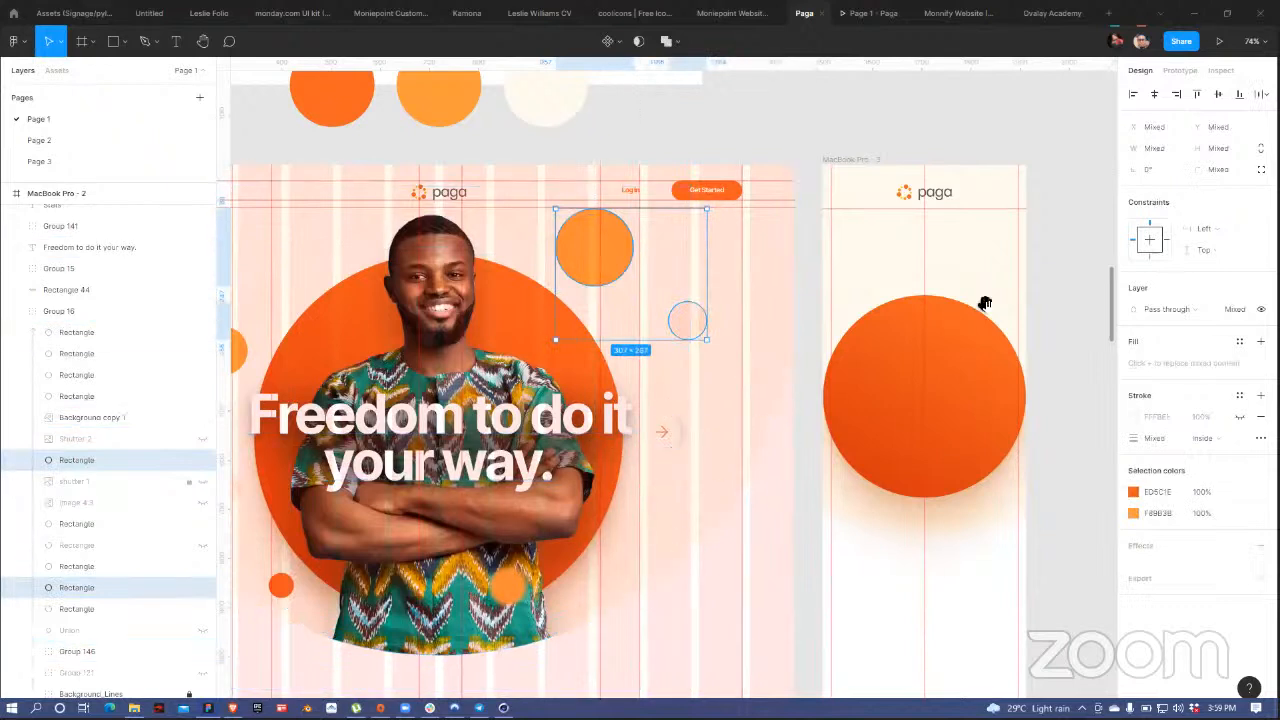
{"action": "scroll", "coordinate": [766, 263], "scroll_direction": "right", "scroll_amount": 5}
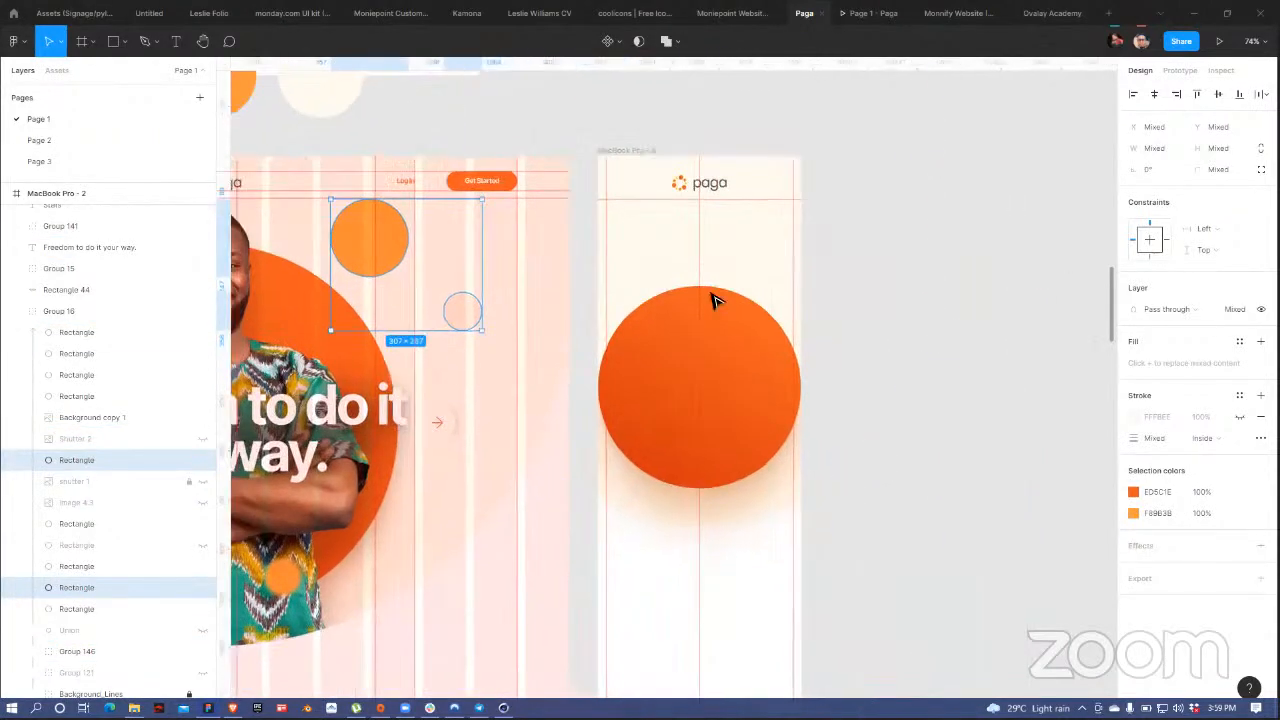
{"action": "key", "text": "Escape"}
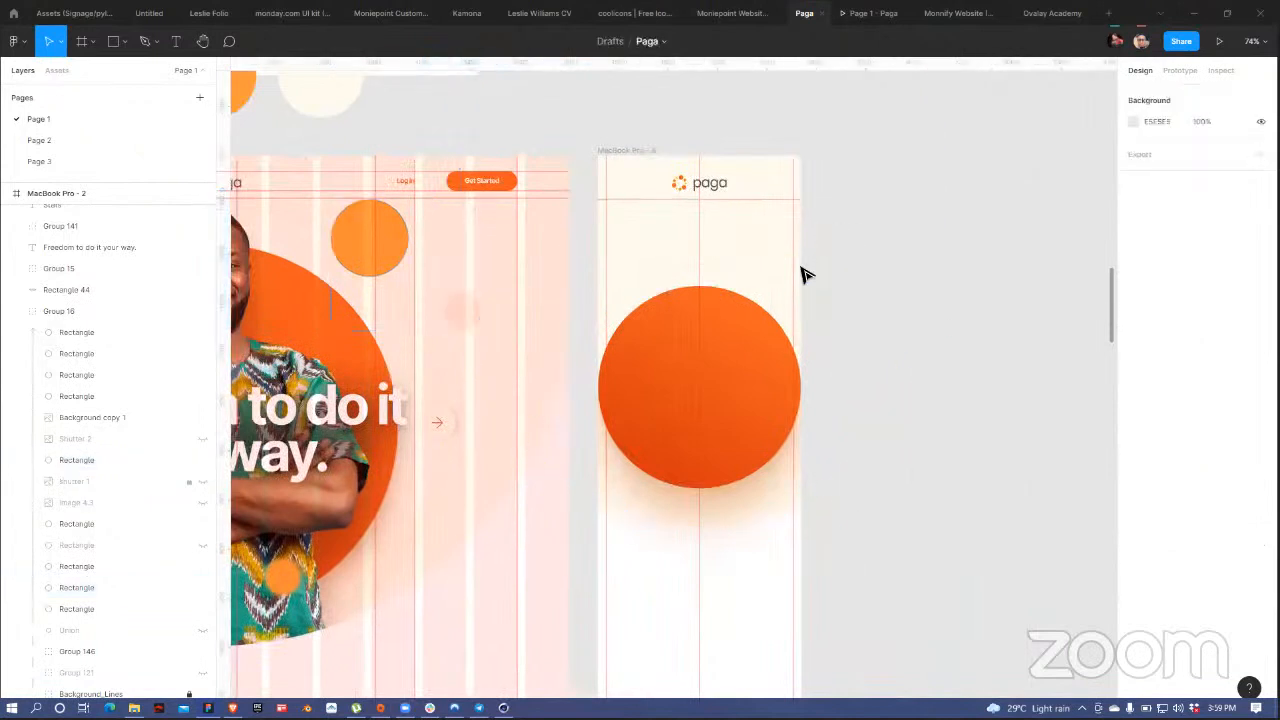
{"action": "key", "text": "ctrl+v"}
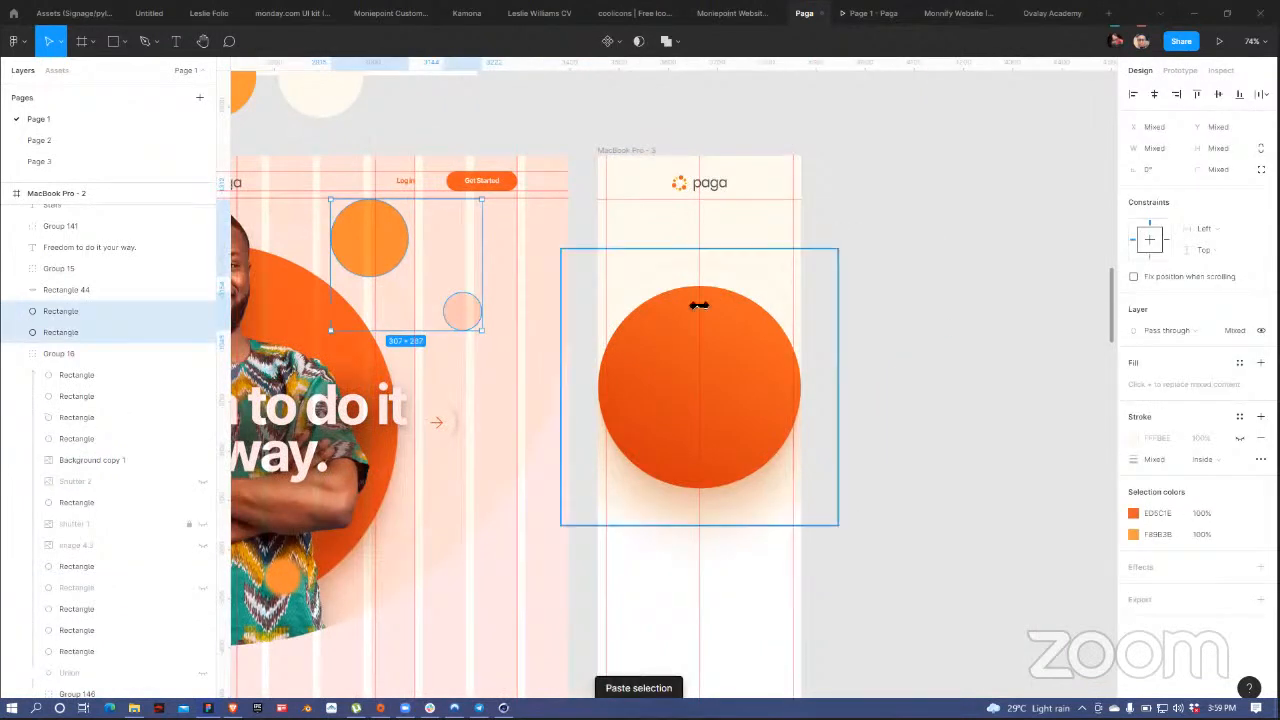
{"action": "left_click_drag", "start_coordinate": [352, 266], "coordinate": [664, 251]}
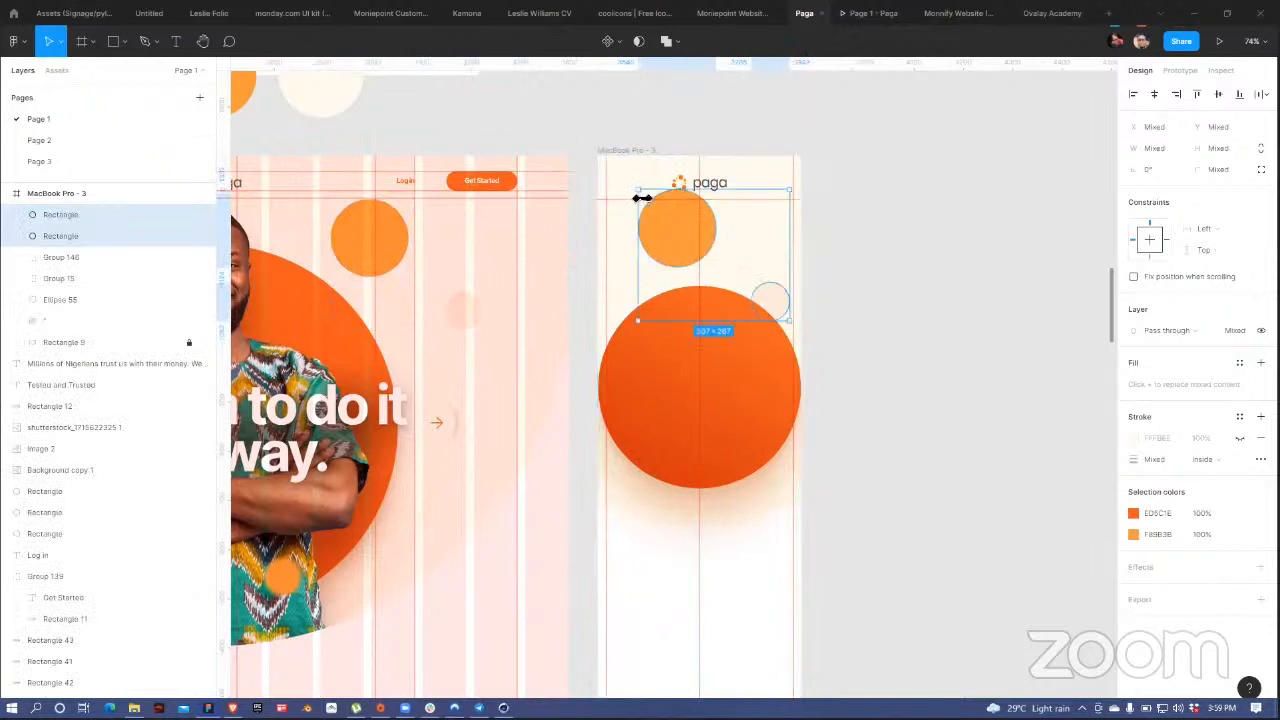
- Shrink the two copied circles beside the large circle's upper right edge and place the faint 27 × 27 one at X 384, Y 246
{"action": "left_click_drag", "start_coordinate": [641, 198], "coordinate": [763, 288]}
{"action": "left_click", "coordinate": [880, 297]}
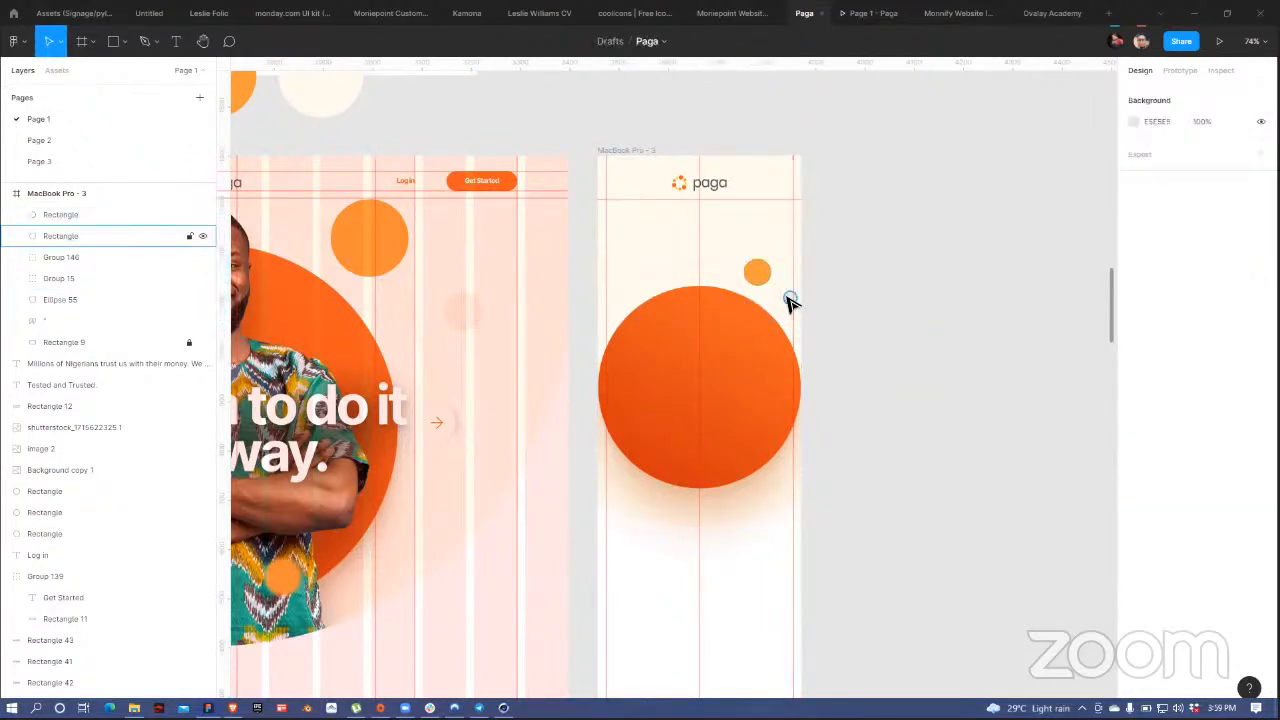
{"action": "left_click", "coordinate": [789, 302]}
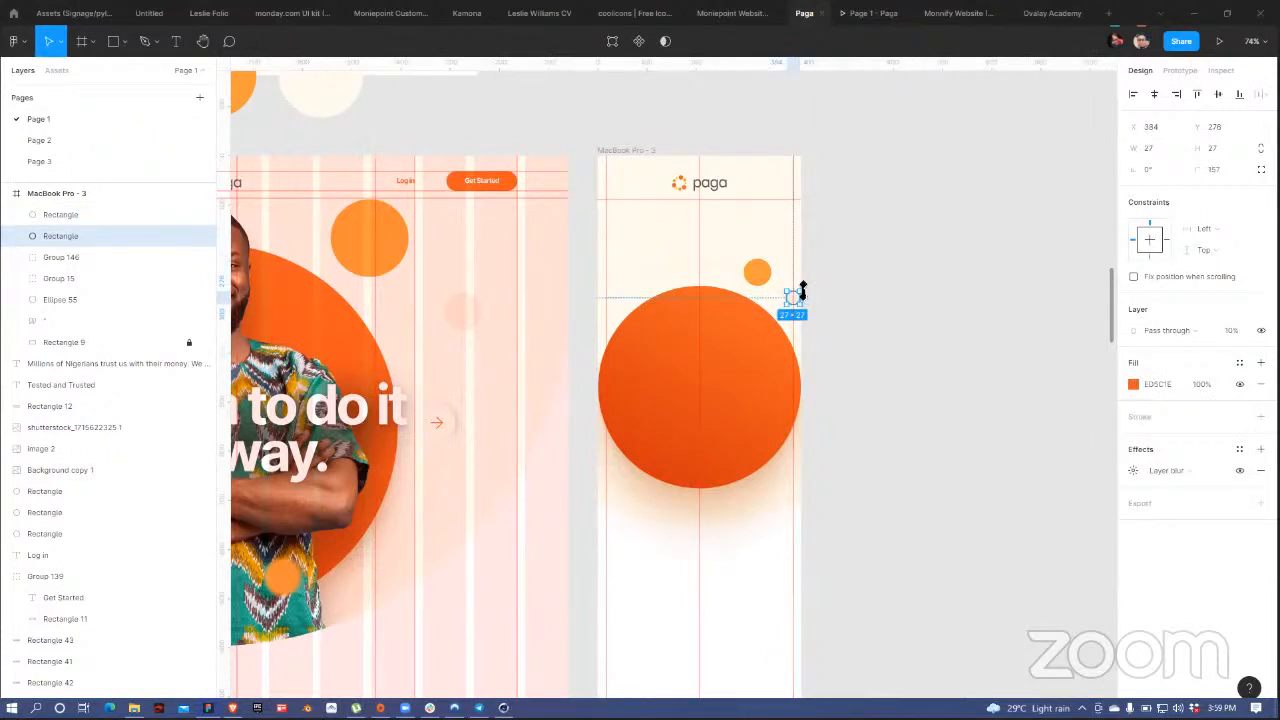
{"action": "key", "text": "shift+Up"}
{"action": "key", "text": "shift+Up"}
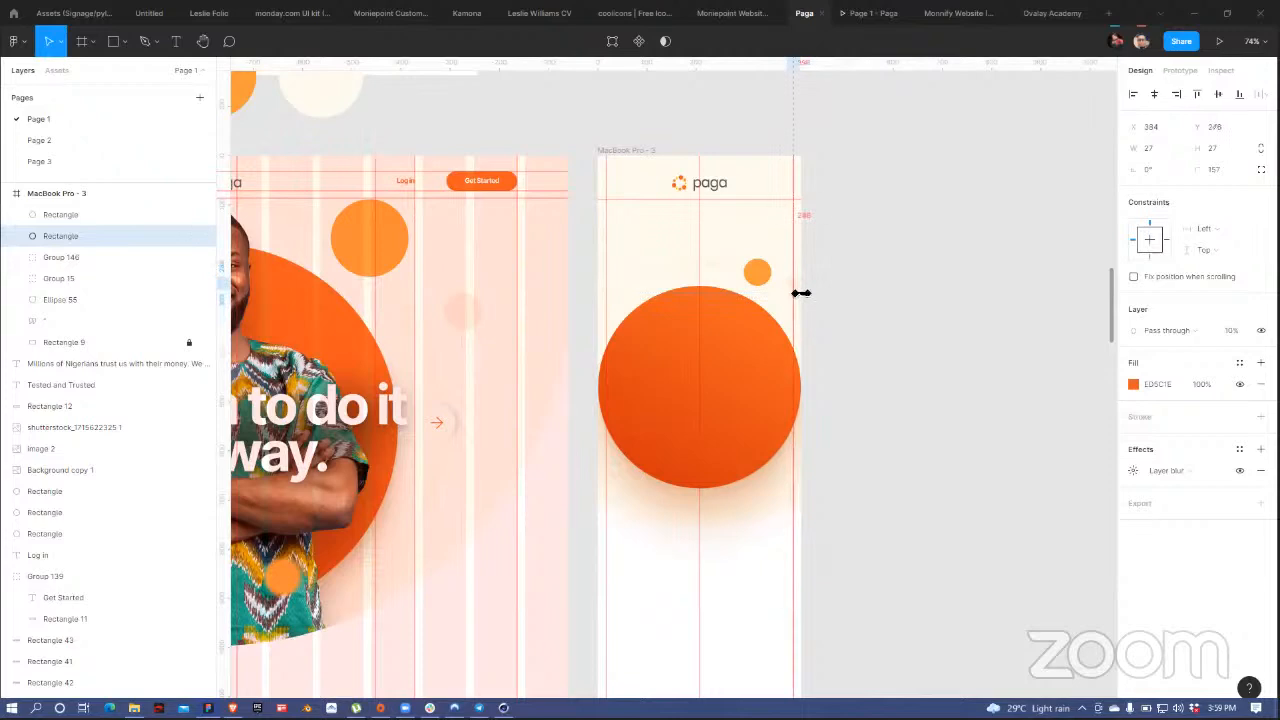
- Duplicate the orange circle left of the desktop hero, try it behind the narrow frame's large circle, and park it above that frame
{"action": "scroll", "coordinate": [863, 371], "scroll_direction": "left", "scroll_amount": 5}
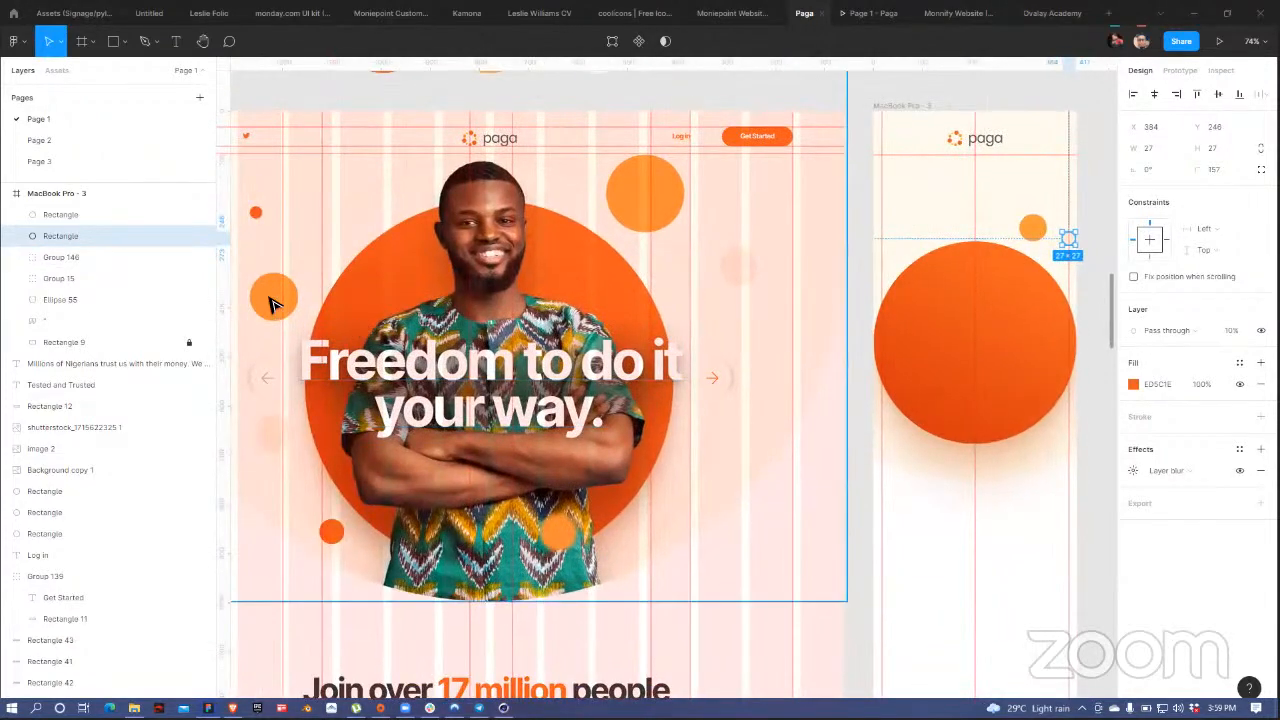
{"action": "left_click_drag", "start_coordinate": [269, 298], "coordinate": [903, 287], "text": "alt"}
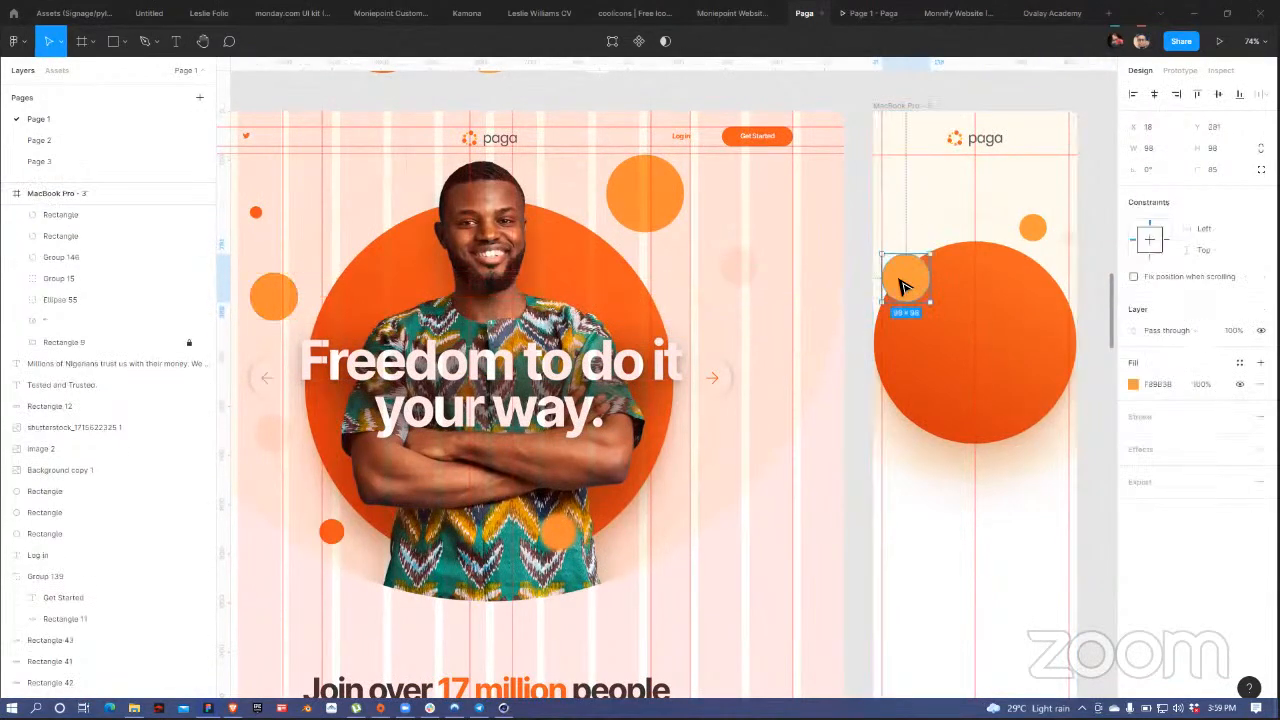
{"action": "key", "text": "ctrl+["}
{"action": "key", "text": "ctrl+["}
{"action": "key", "text": "ctrl+["}
{"action": "key", "text": "ctrl+["}
{"action": "key", "text": "ctrl+]"}
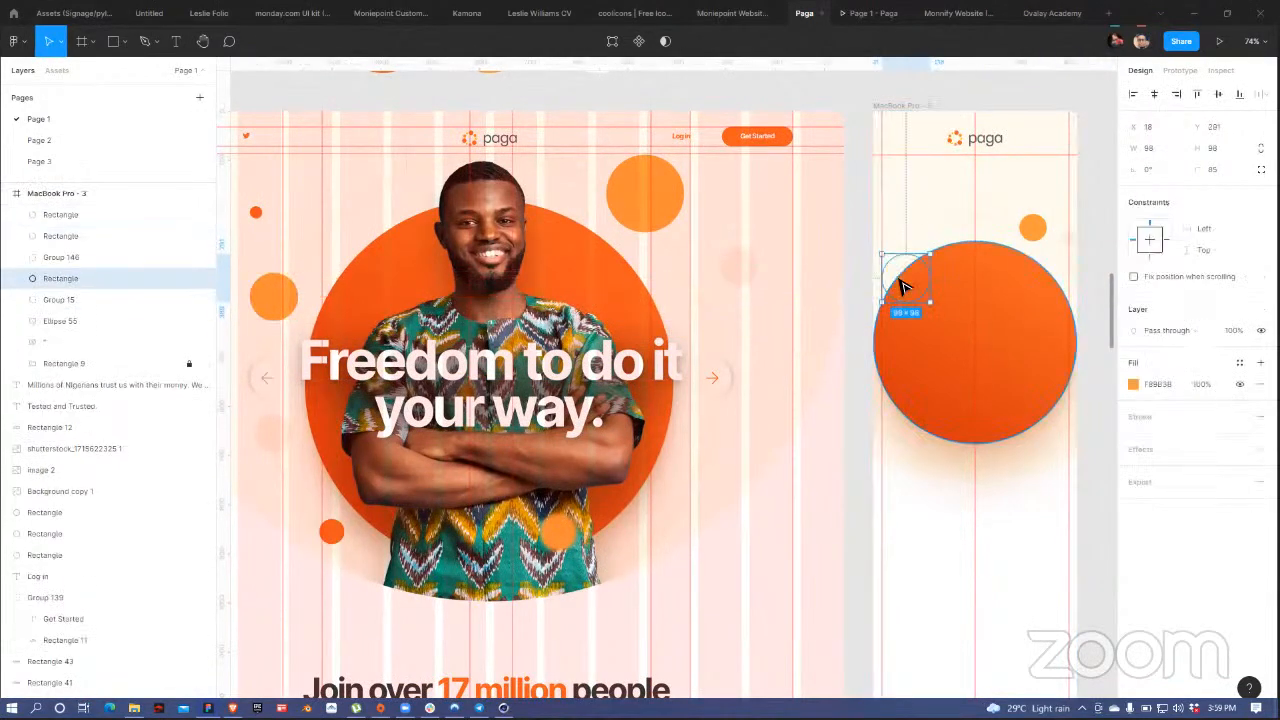
{"action": "key", "text": "ctrl+]"}
{"action": "left_click_drag", "start_coordinate": [903, 287], "coordinate": [1005, 92]}
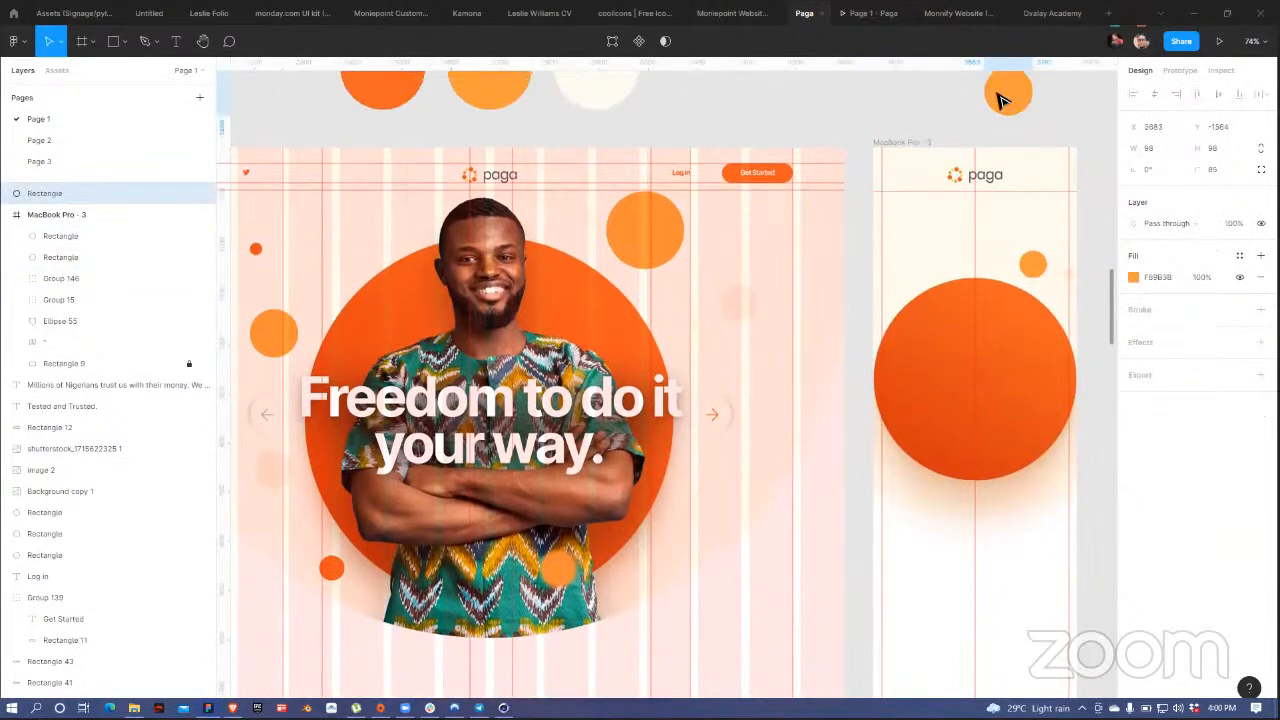
- Try to copy the man's photo alone from the desktop hero into the narrow frame's circle group
{"action": "left_click", "coordinate": [495, 280]}
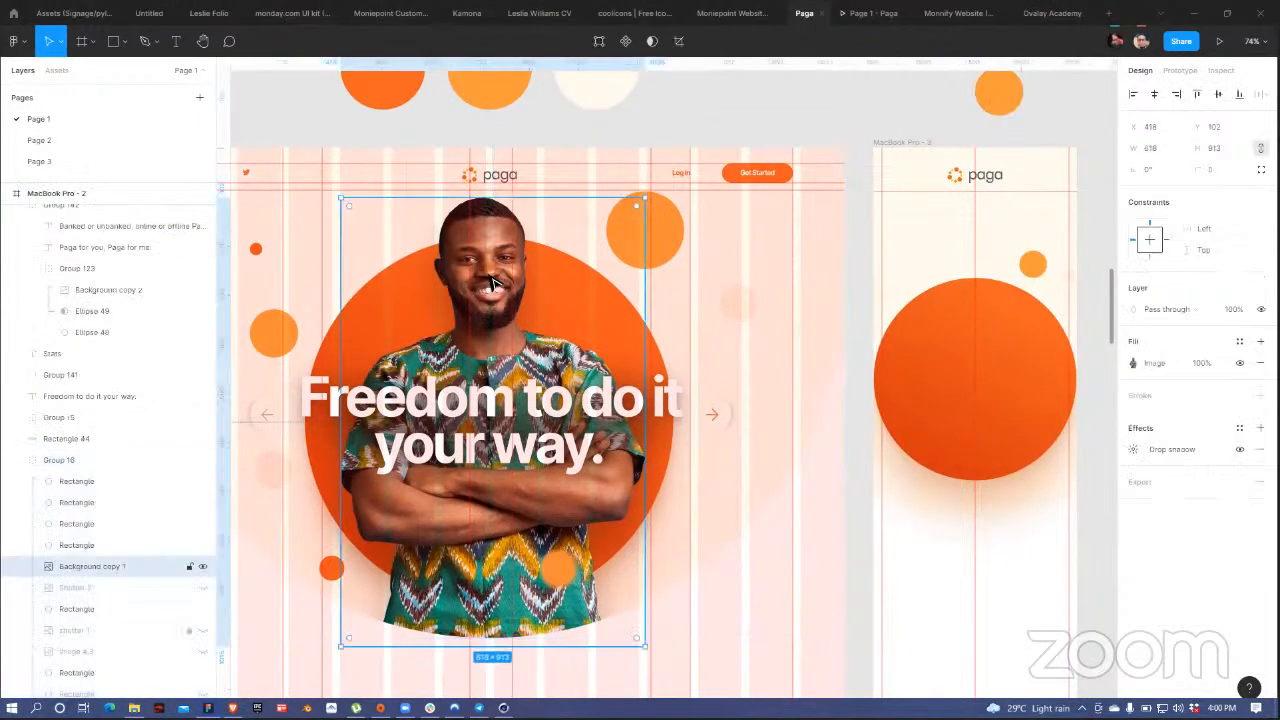
{"action": "scroll", "coordinate": [740, 310], "scroll_direction": "right", "scroll_amount": 5}
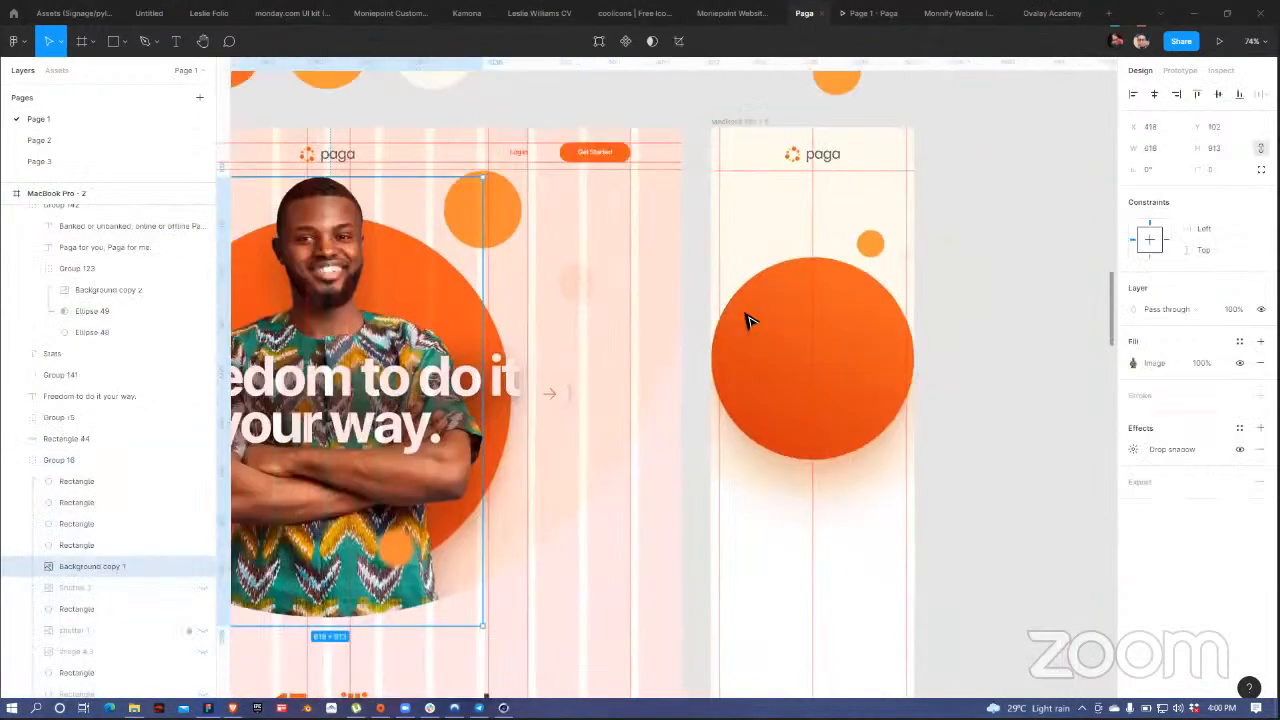
{"action": "left_click", "coordinate": [797, 362]}
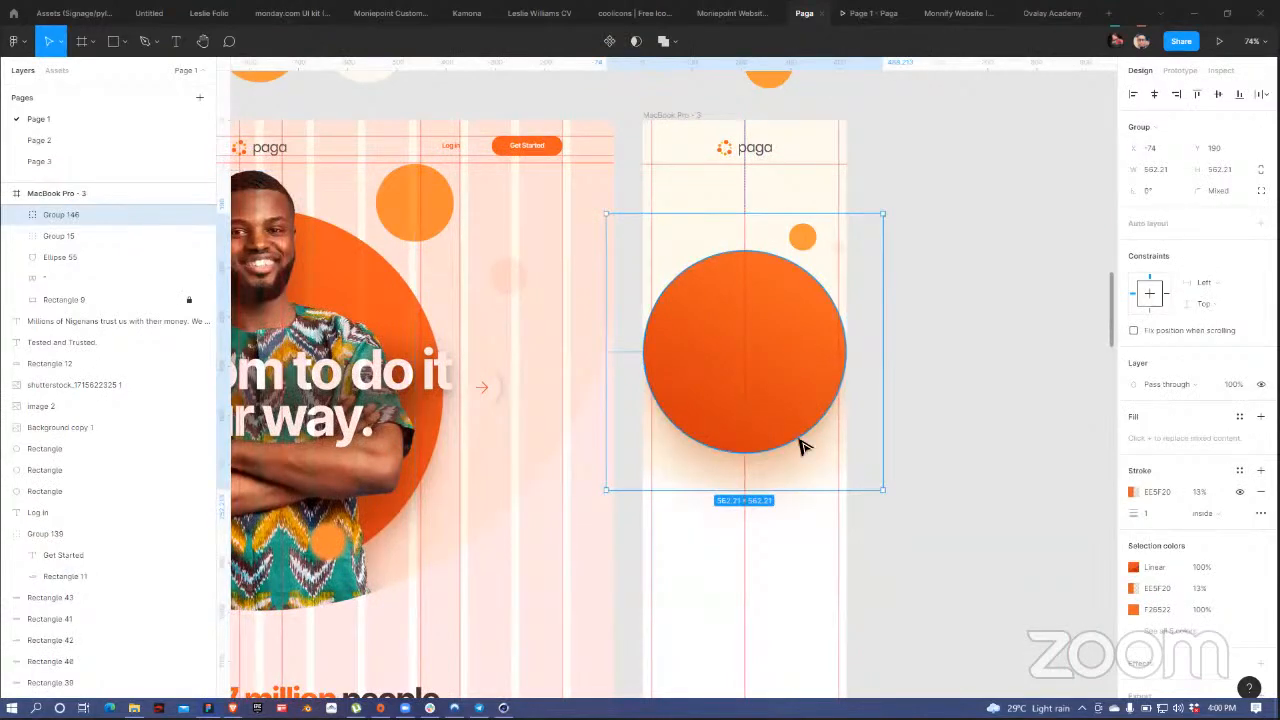
{"action": "key", "text": "ctrl+v"}
{"action": "key", "text": "ctrl+z"}
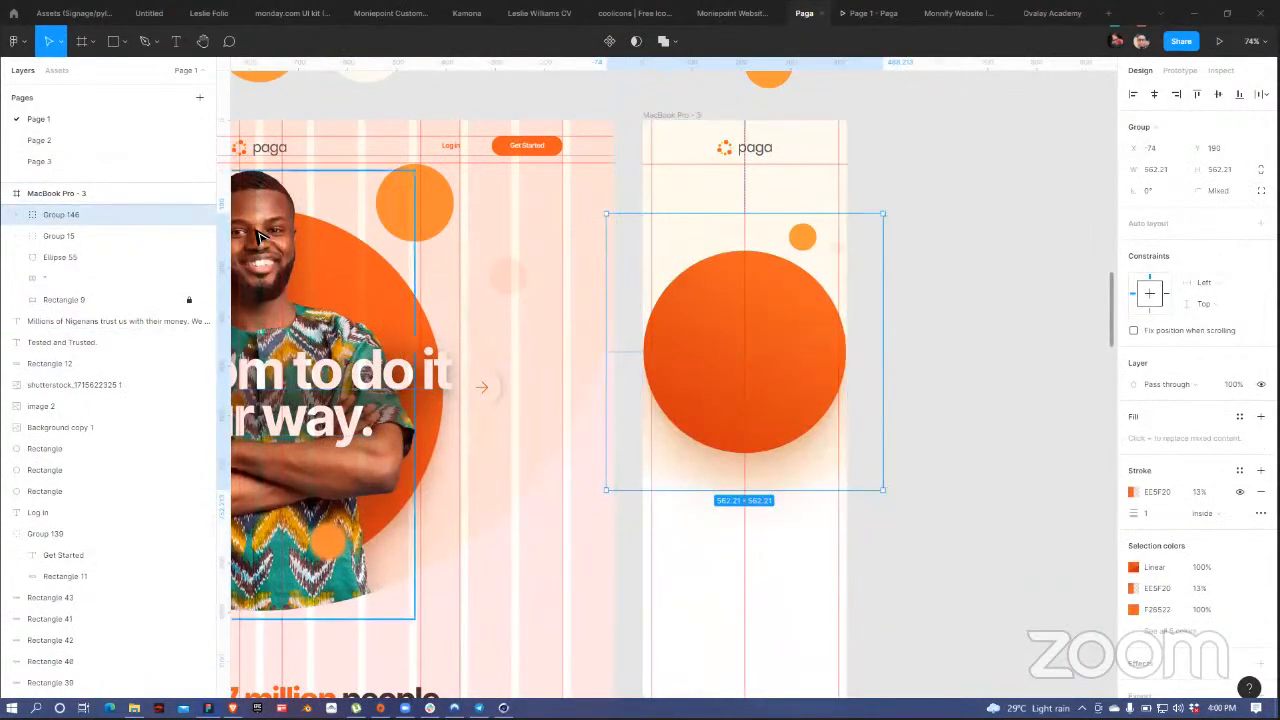
- Copy the man's photo together with its Ellipse 51 mask from the desktop hero into the narrow frame
{"action": "left_click", "coordinate": [428, 356]}
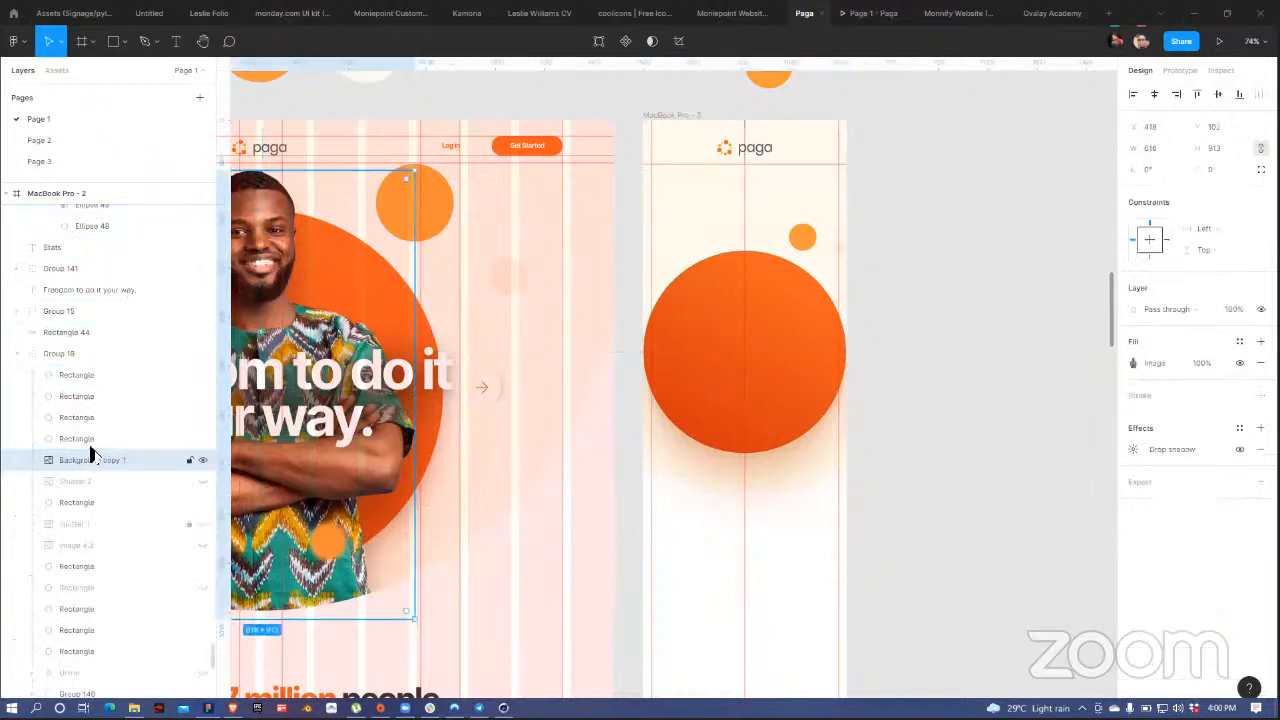
{"action": "scroll", "coordinate": [108, 457], "scroll_direction": "down", "scroll_amount": 3}
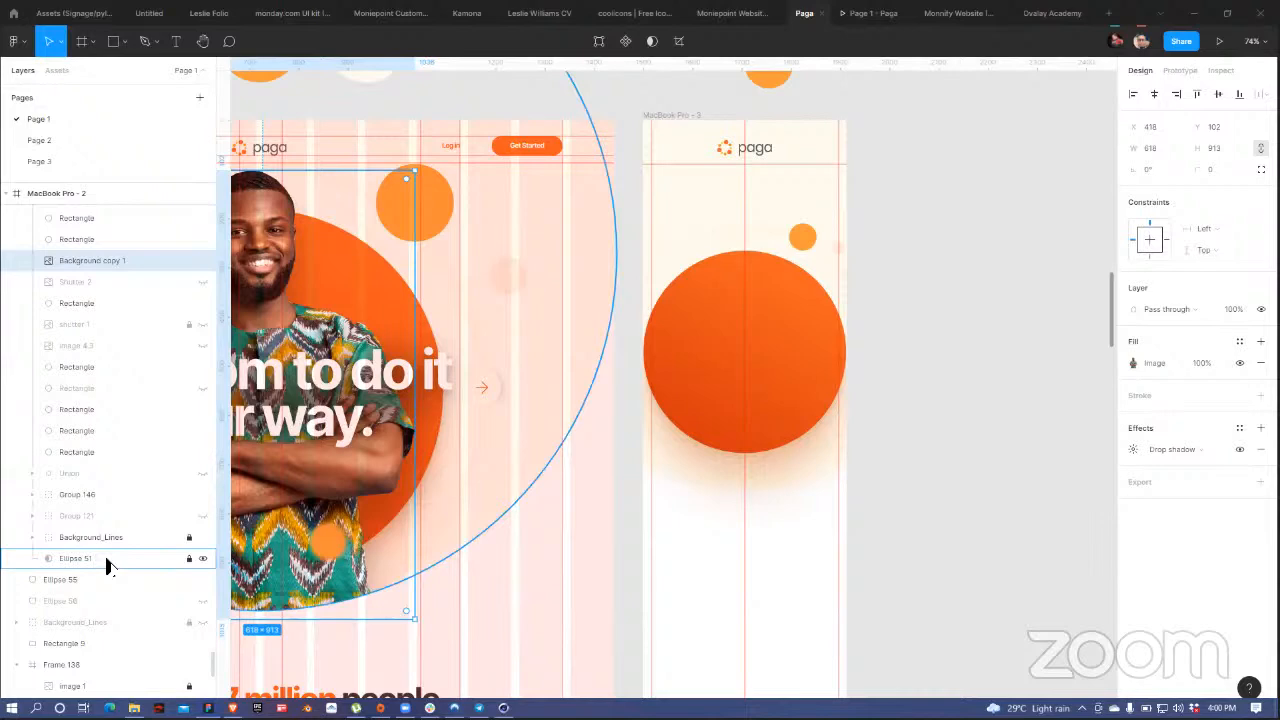
{"action": "left_click", "coordinate": [108, 566], "text": "shift"}
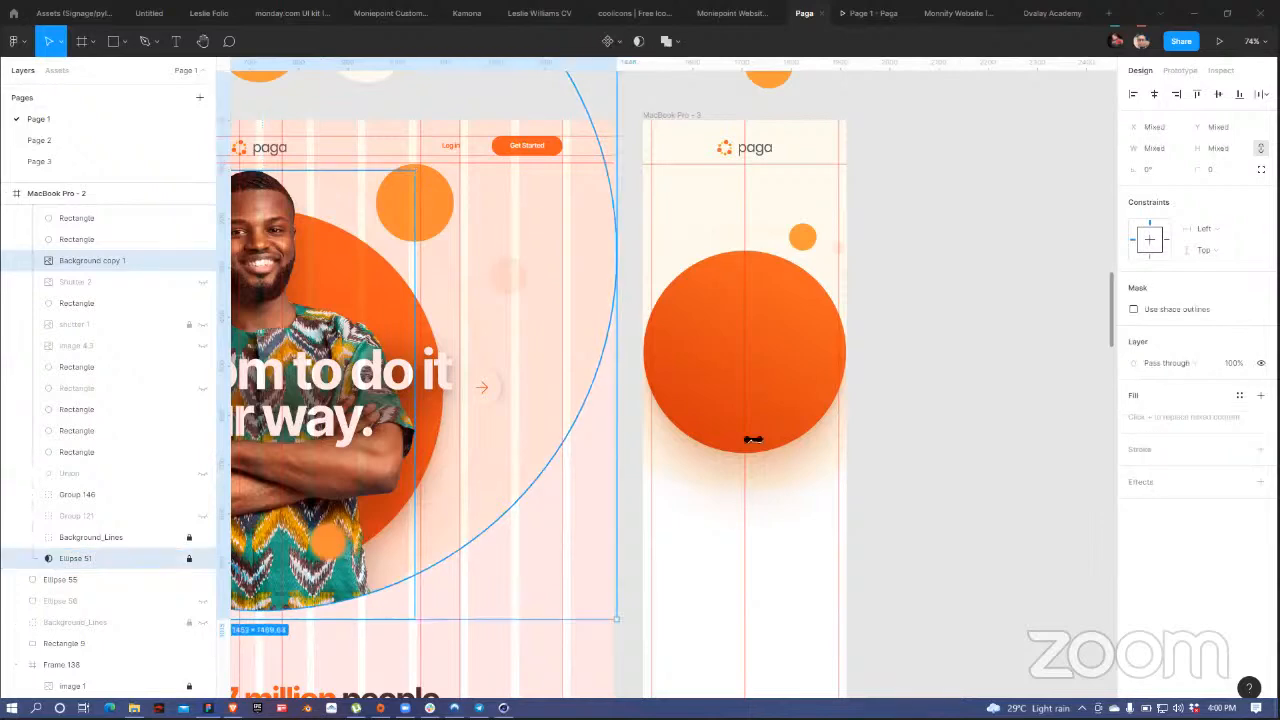
{"action": "left_click", "coordinate": [675, 117]}
{"action": "key", "text": "ctrl+v"}
{"action": "scroll", "coordinate": [731, 348], "scroll_direction": "down", "scroll_amount": 1}
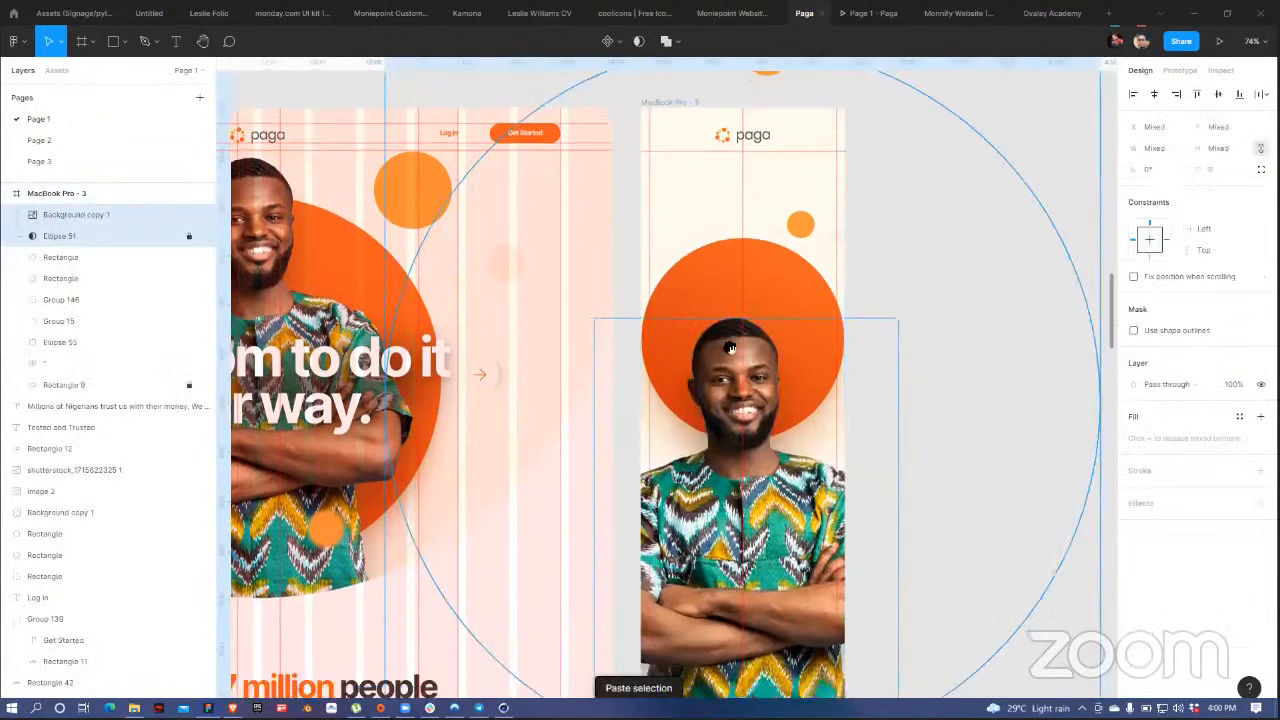
- Shrink the pasted photo and mask together to about half size and raise them over the large orange circle, with the mask at X -147, Y 47
{"action": "scroll", "coordinate": [900, 480], "scroll_direction": "down", "scroll_amount": 2}
{"action": "scroll", "coordinate": [1040, 580], "scroll_direction": "down", "scroll_amount": 2}
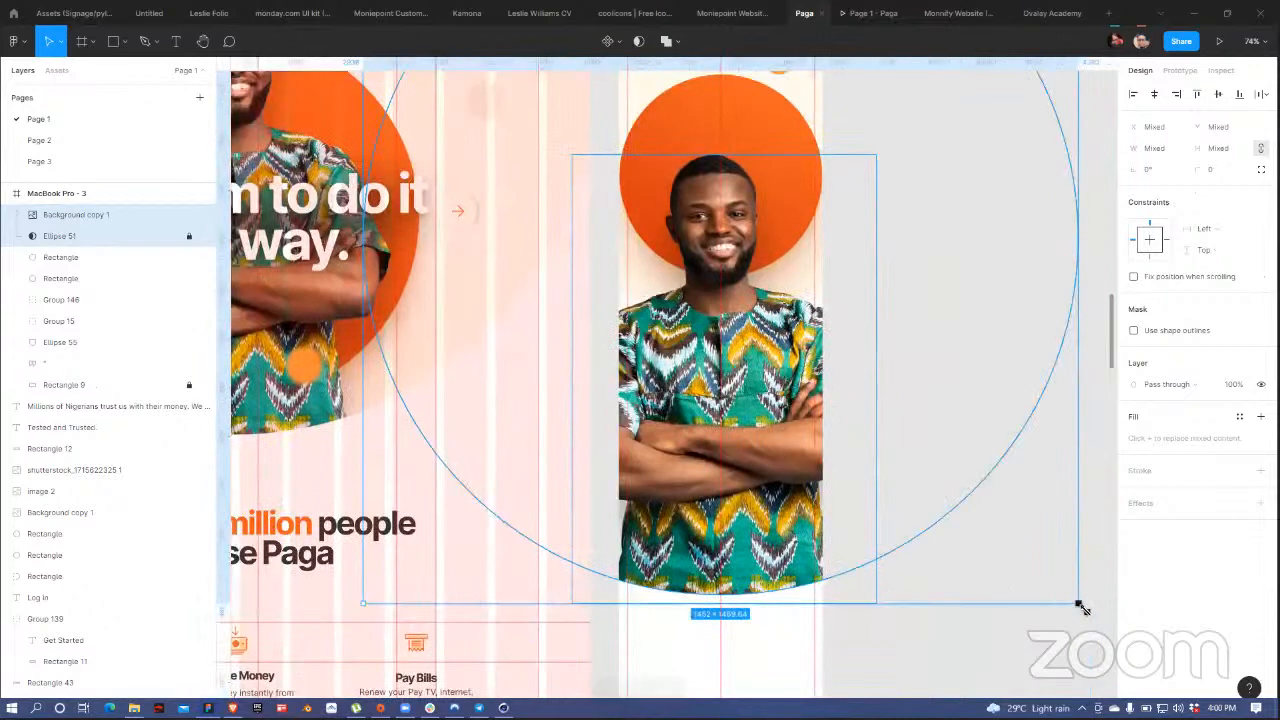
{"action": "left_click_drag", "start_coordinate": [1035, 555], "coordinate": [983, 517]}
{"action": "key", "text": "ctrl+z"}
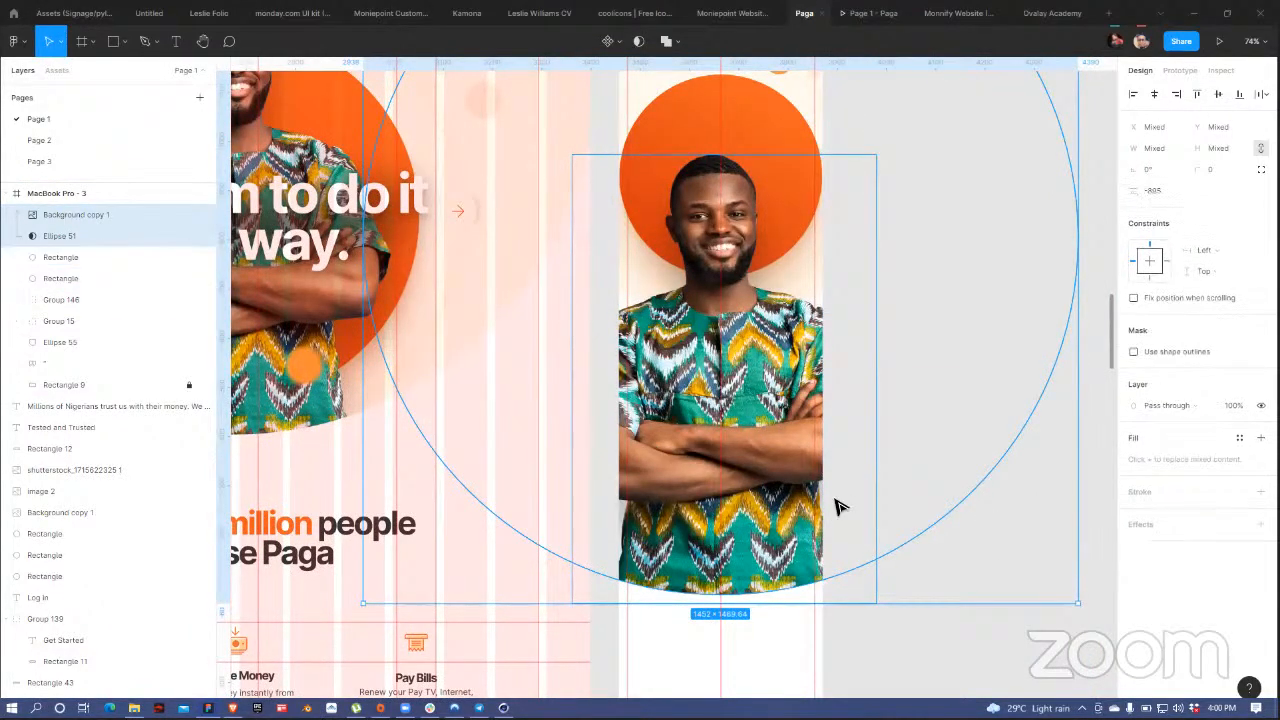
{"action": "left_click_drag", "start_coordinate": [1040, 588], "coordinate": [893, 422]}
{"action": "scroll", "coordinate": [765, 408], "scroll_direction": "up", "scroll_amount": 3}
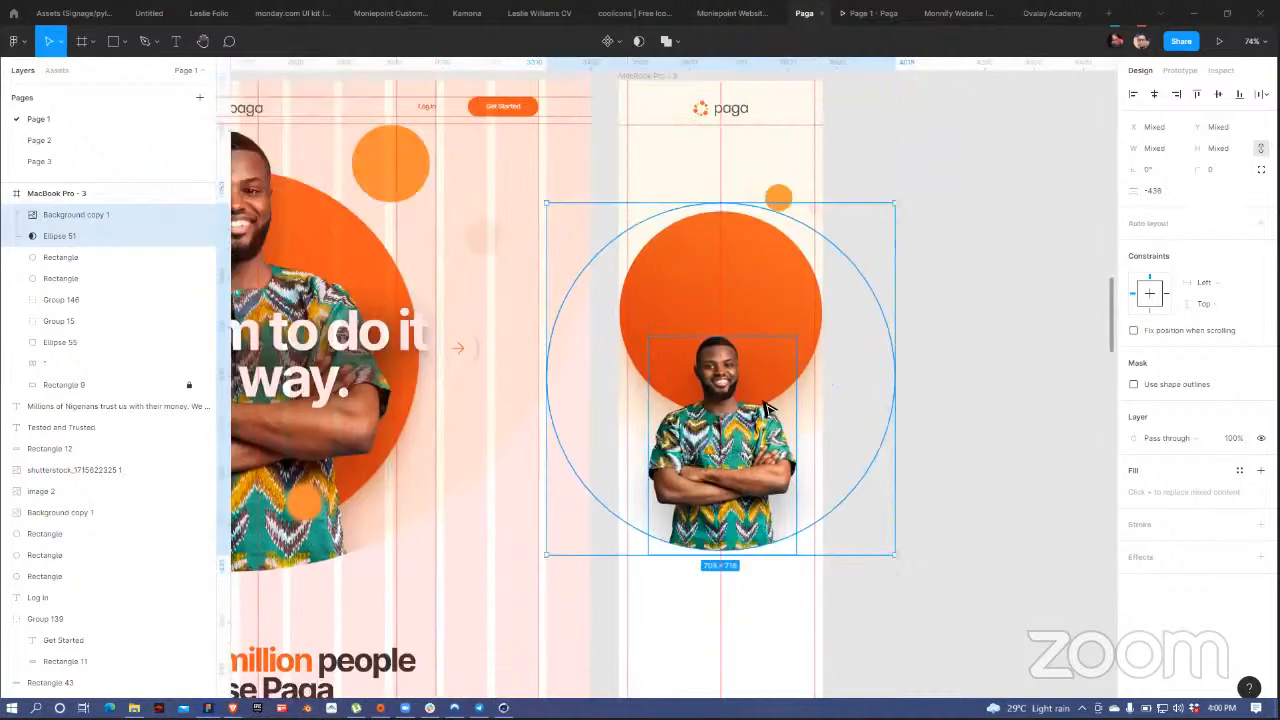
{"action": "left_click_drag", "start_coordinate": [758, 524], "coordinate": [736, 421]}
{"action": "left_click", "coordinate": [952, 285]}
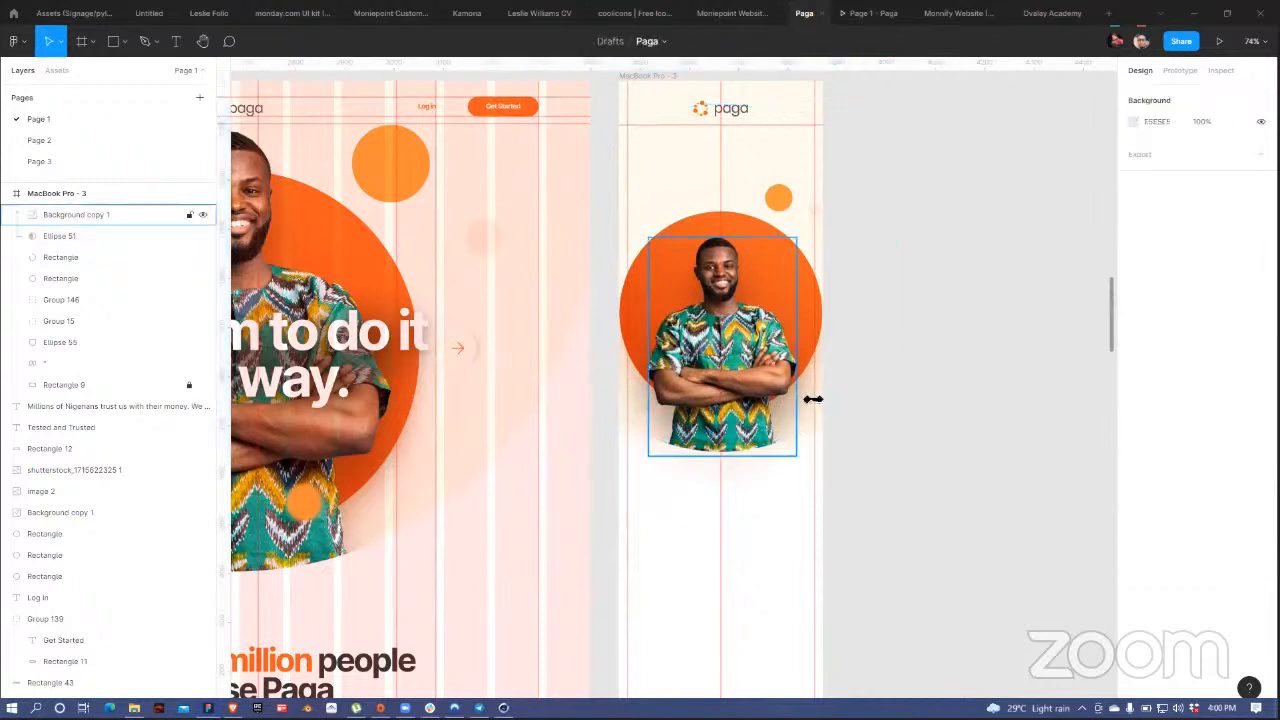
- Enlarge the narrow frame's Ellipse 51 mask to 790 × 751 and raise it to X -188, Y 1
{"action": "left_click", "coordinate": [809, 423]}
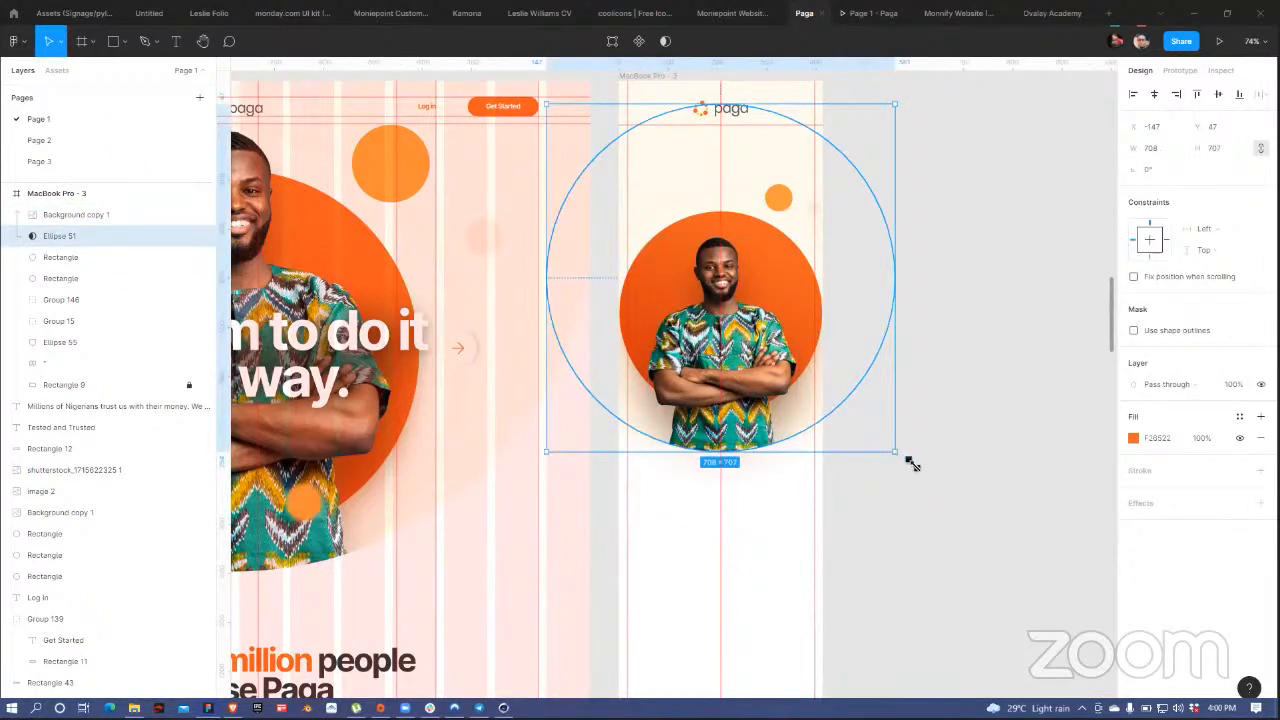
{"action": "left_click_drag", "start_coordinate": [912, 463], "coordinate": [915, 463]}
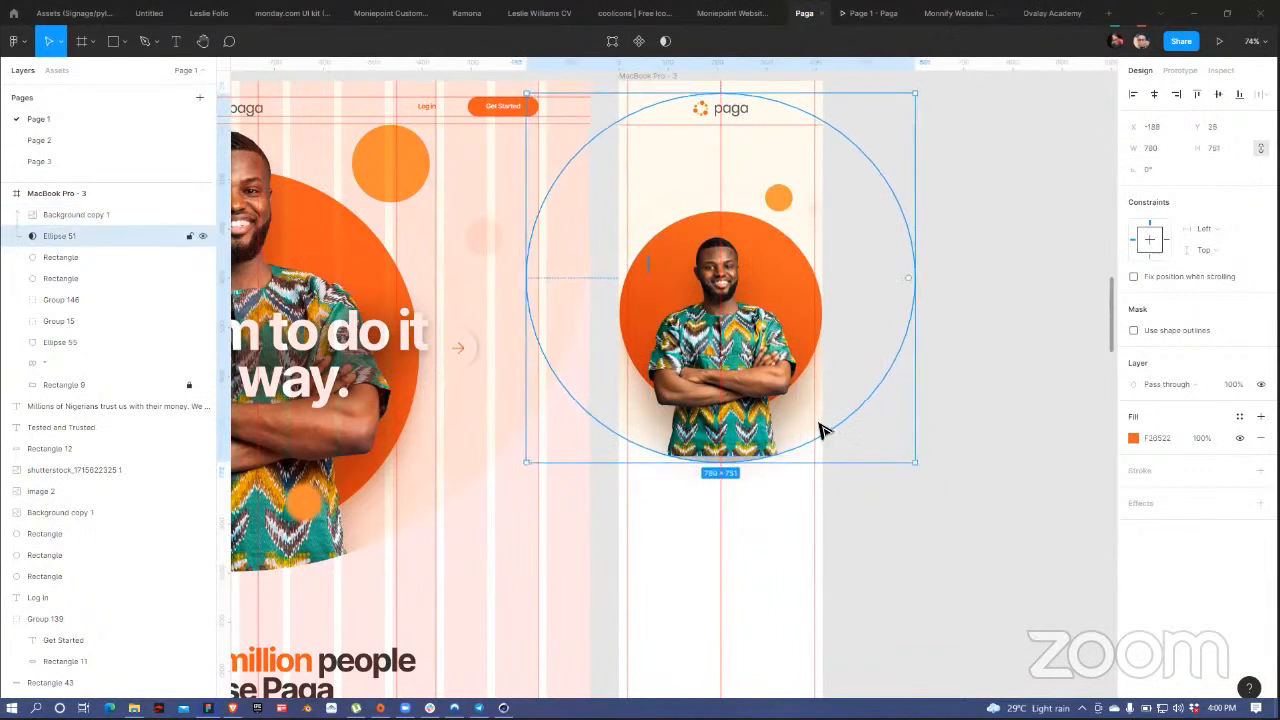
{"action": "left_click_drag", "start_coordinate": [807, 418], "coordinate": [814, 423]}
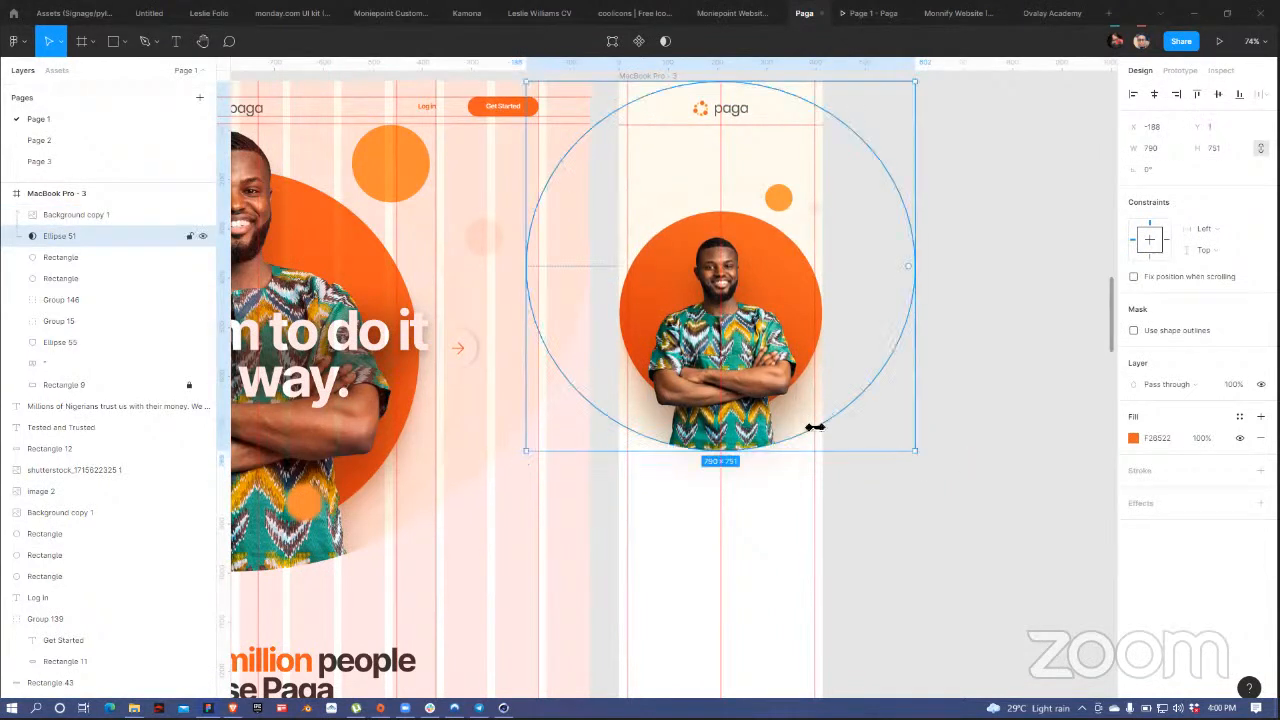
- Enlarge the narrow frame's photo to 429 × 635 and raise it so the man's head stands above the orange circle
{"action": "left_click", "coordinate": [770, 340]}
{"action": "left_click_drag", "start_coordinate": [800, 240], "coordinate": [831, 202]}
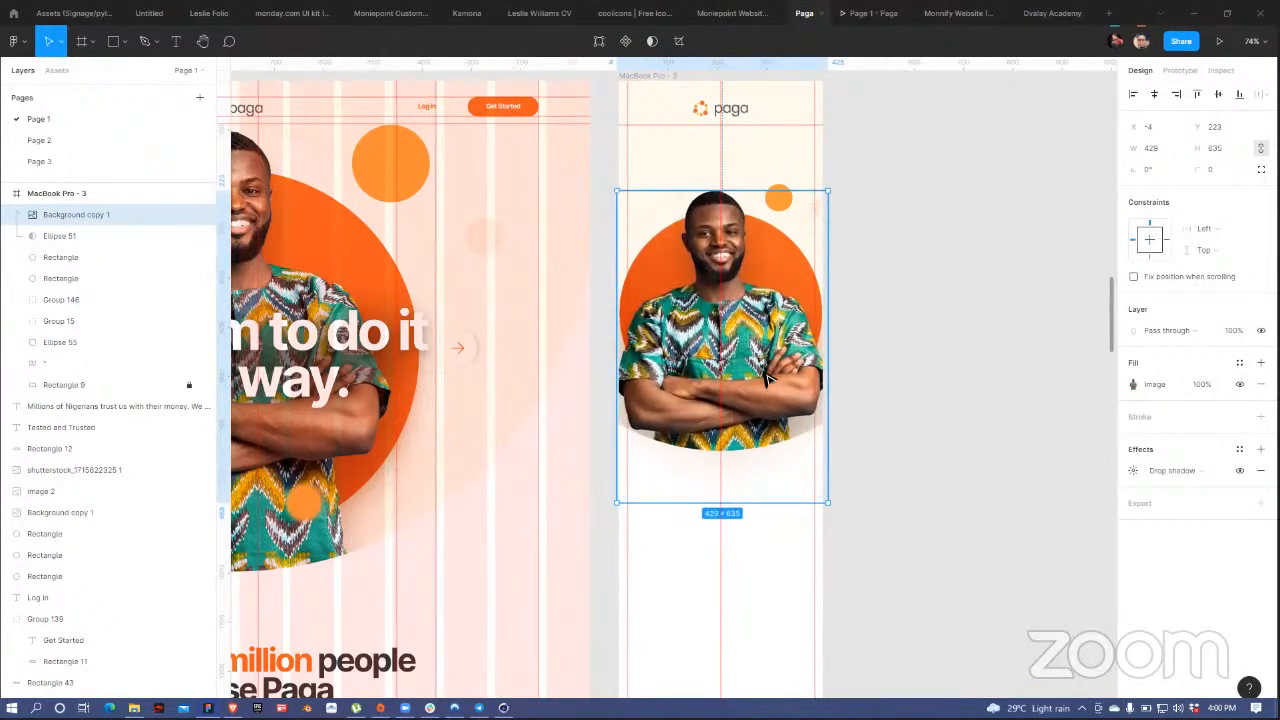
{"action": "left_click_drag", "start_coordinate": [768, 388], "coordinate": [764, 355]}
{"action": "left_click", "coordinate": [897, 255]}
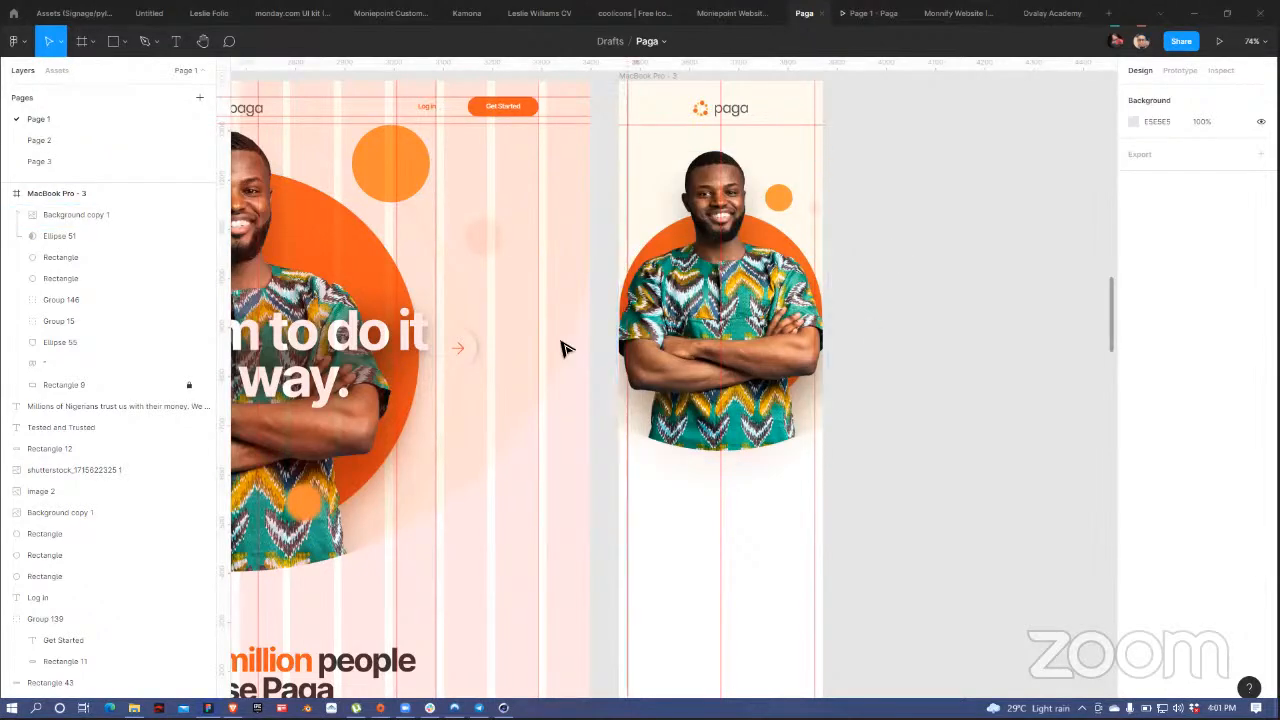
- Raise the desktop hero's "Freedom to do it your way." heading to Y 429 and select it together with the dark blurred Rectangle 44 behind it
{"action": "left_click_drag", "start_coordinate": [489, 323], "coordinate": [525, 314]}
{"action": "left_click_drag", "start_coordinate": [339, 330], "coordinate": [428, 328]}
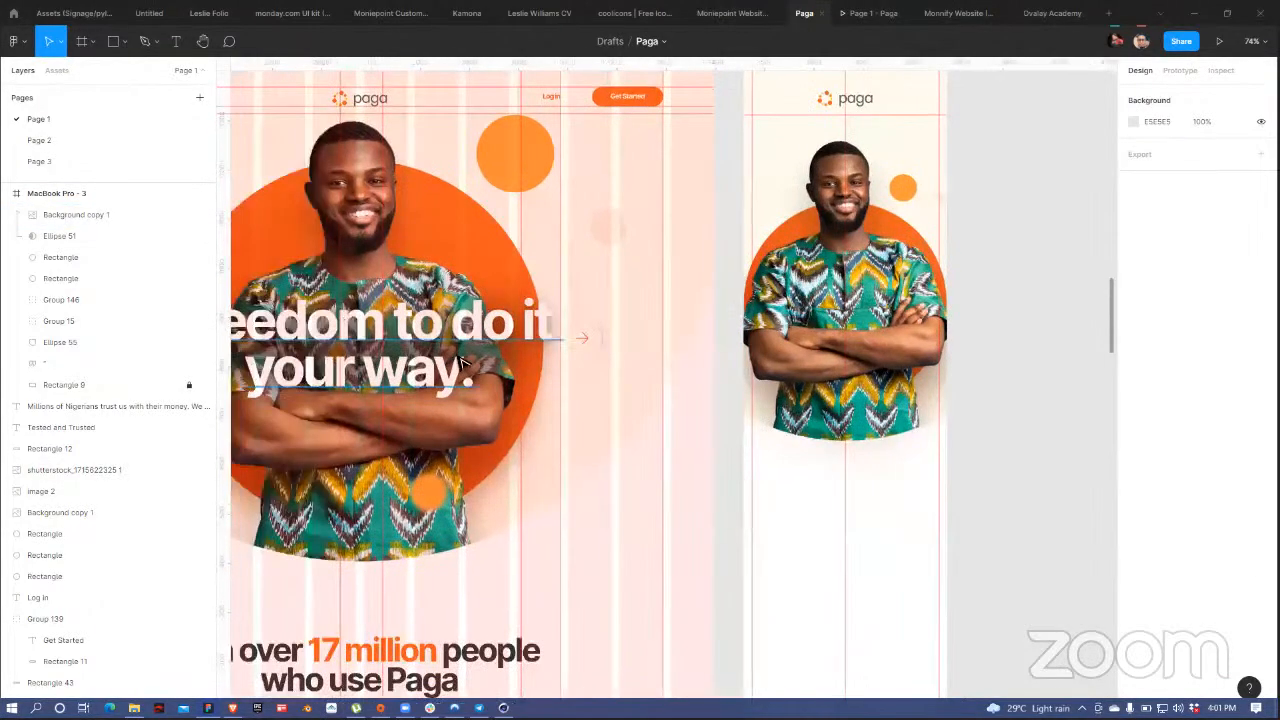
{"action": "left_click", "coordinate": [447, 360]}
{"action": "scroll", "coordinate": [263, 447], "scroll_direction": "left", "scroll_amount": 3}
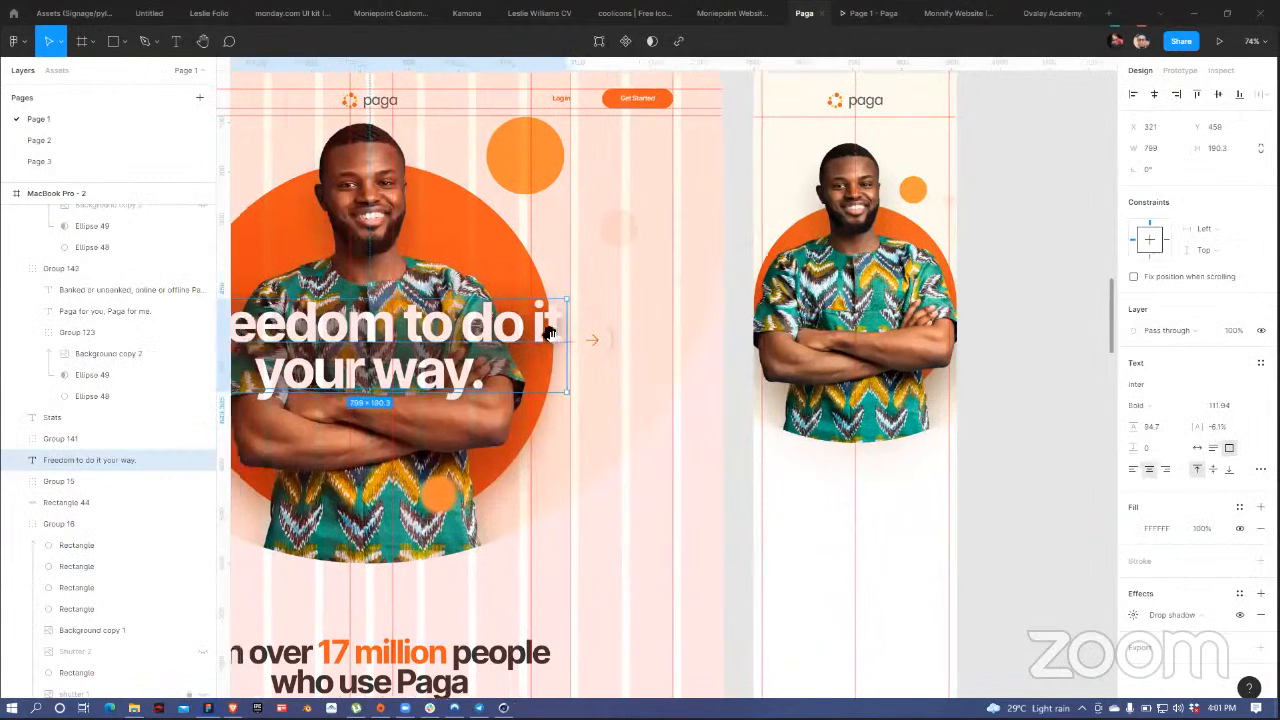
{"action": "left_click_drag", "start_coordinate": [464, 343], "coordinate": [496, 333]}
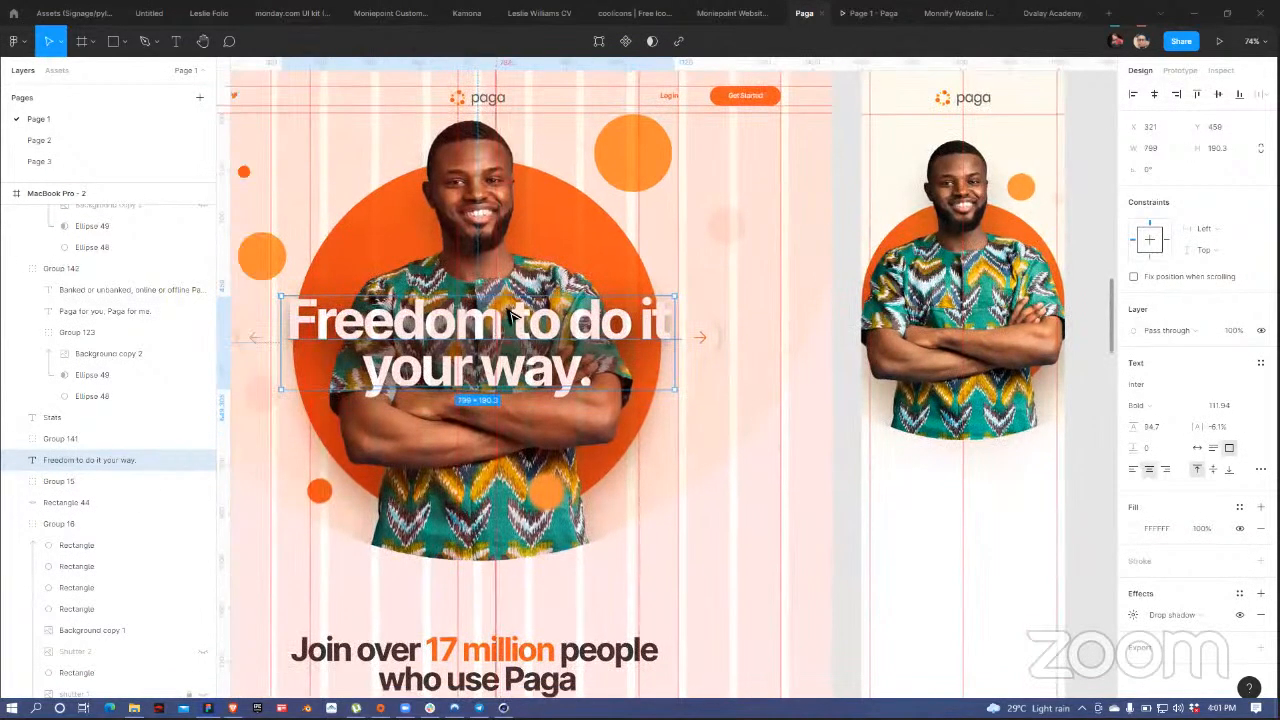
{"action": "left_click_drag", "start_coordinate": [530, 297], "coordinate": [530, 248]}
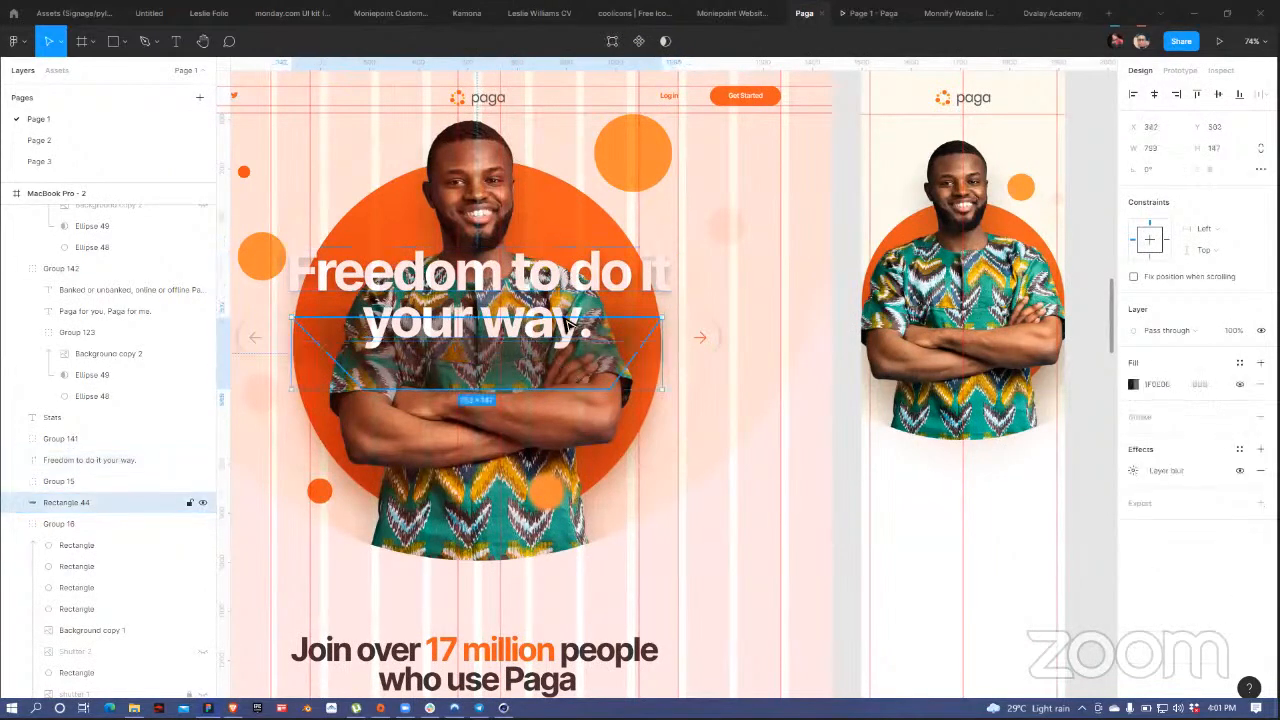
{"action": "left_click_drag", "start_coordinate": [571, 337], "coordinate": [573, 372]}
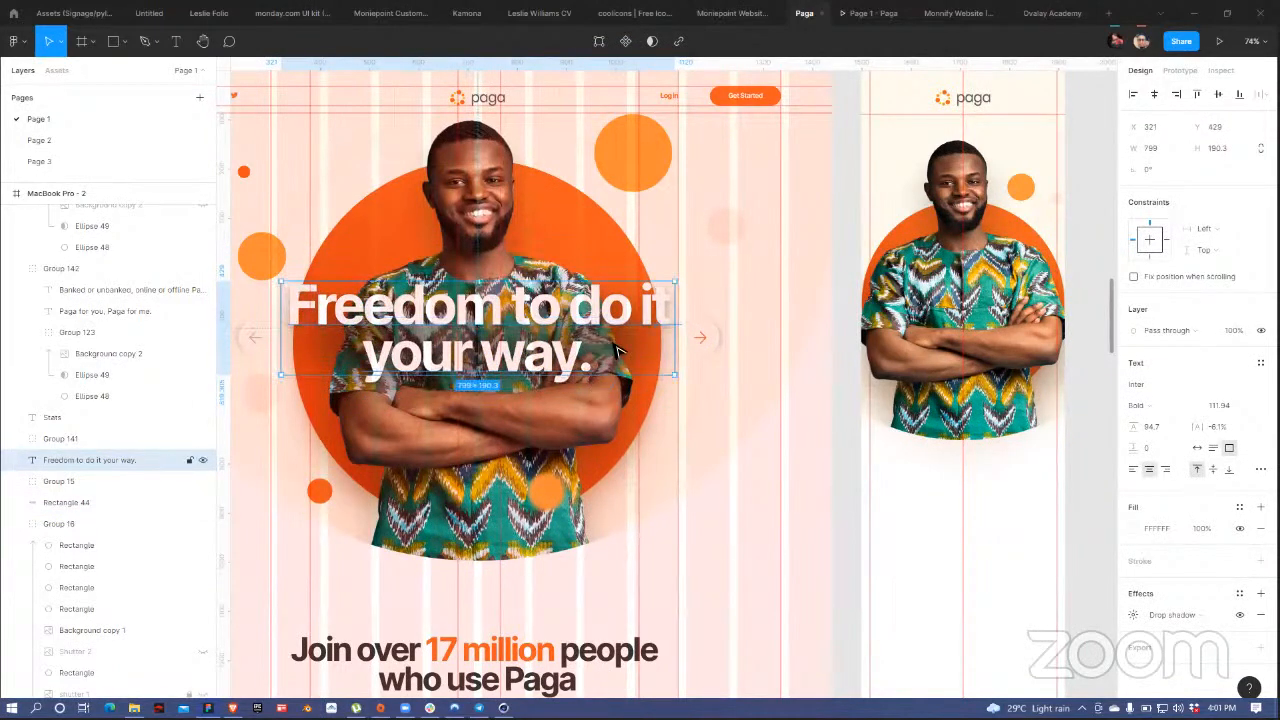
{"action": "left_click", "coordinate": [660, 355], "text": "shift"}
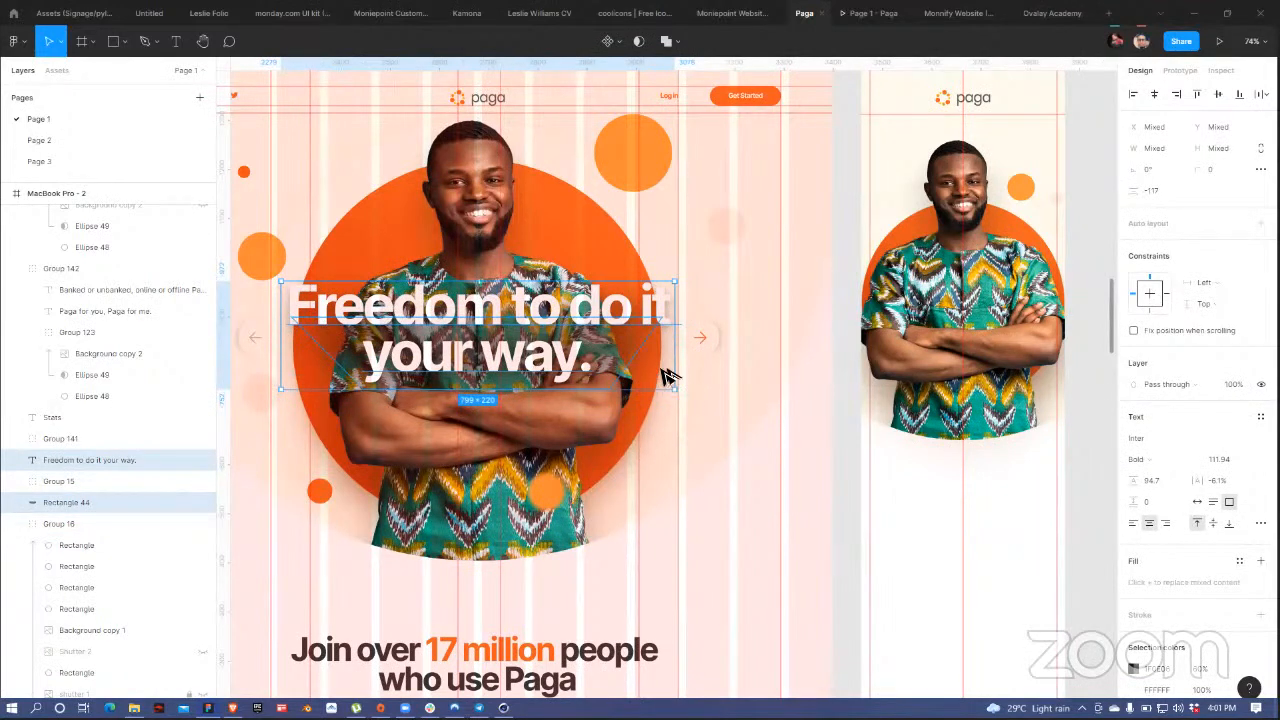
{"action": "key", "text": "alt+Tab"}
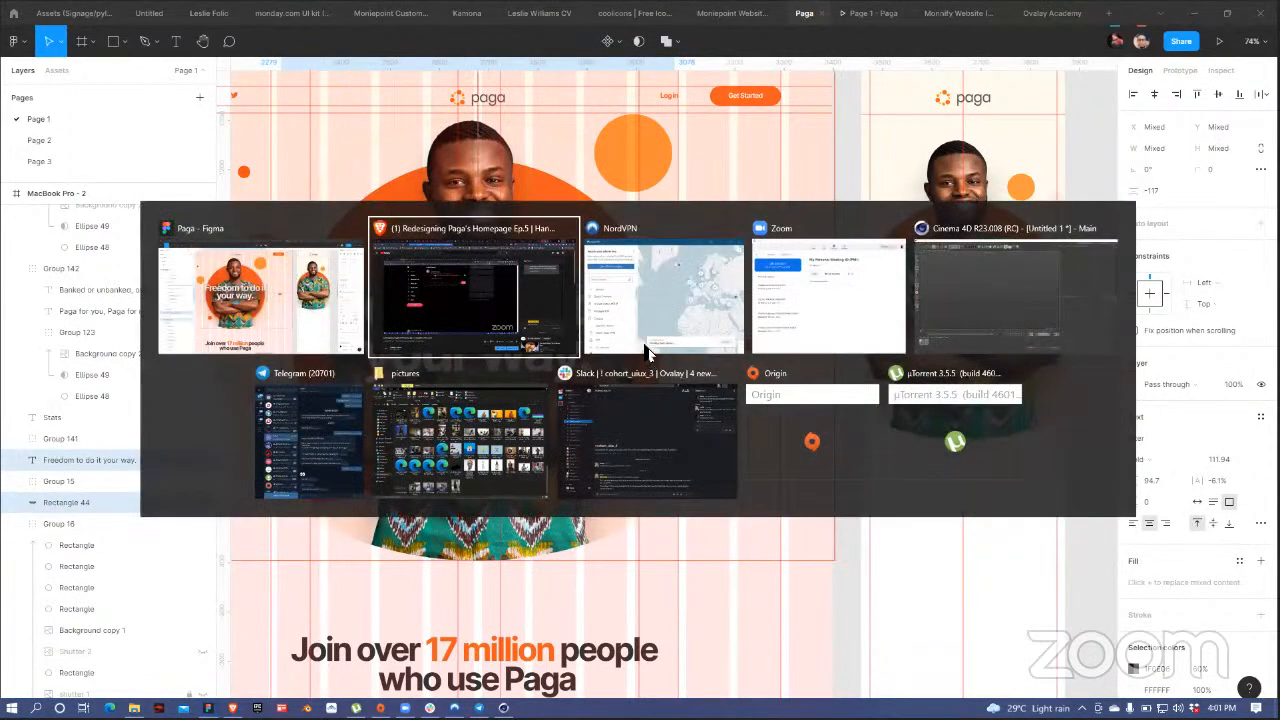
{"action": "mouse_move", "coordinate": [648, 352]}
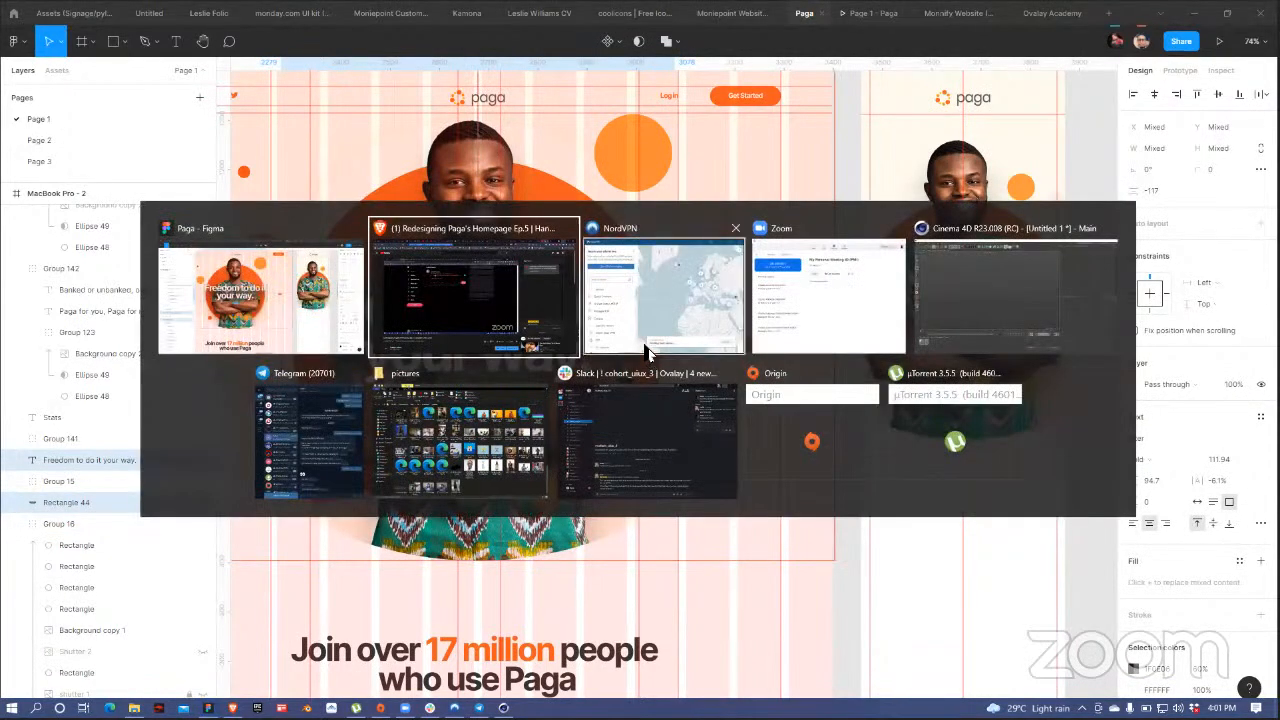
{"action": "key", "text": "Escape"}
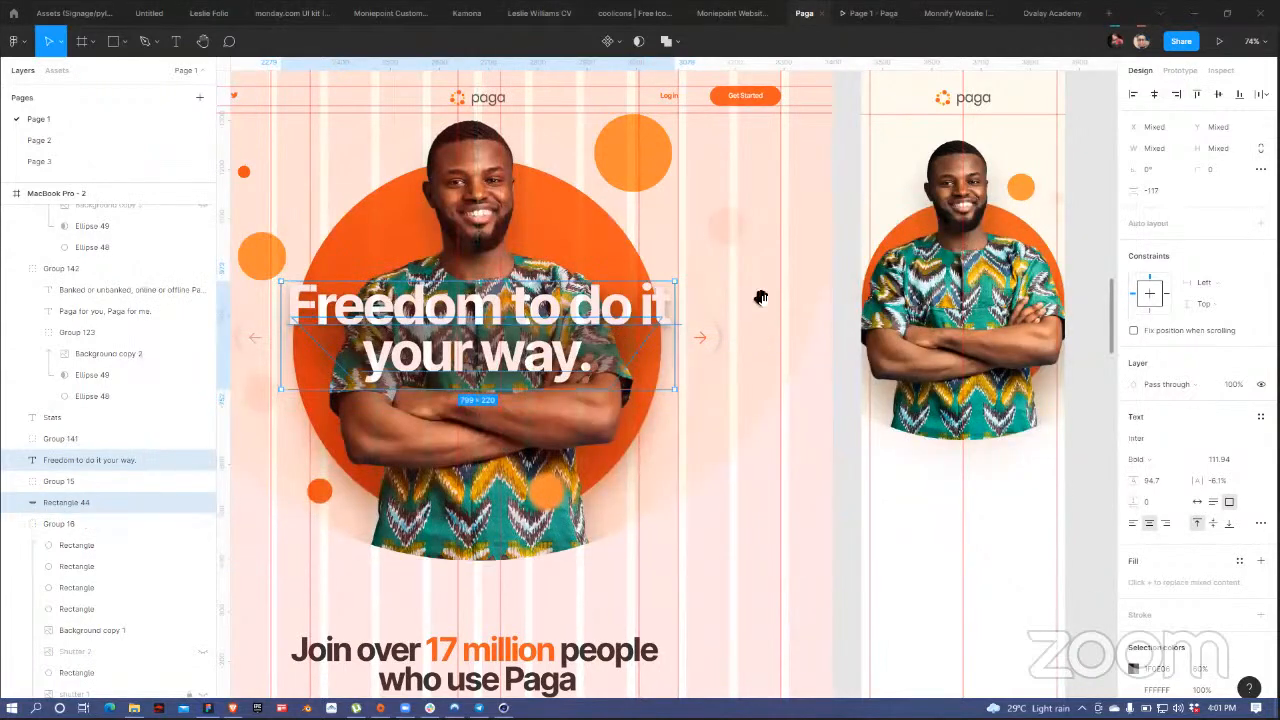
- Copy the selected heading and blurred rectangle into the narrow frame and centre them over the man's folded arms
{"action": "left_click_drag", "start_coordinate": [574, 347], "coordinate": [472, 368]}
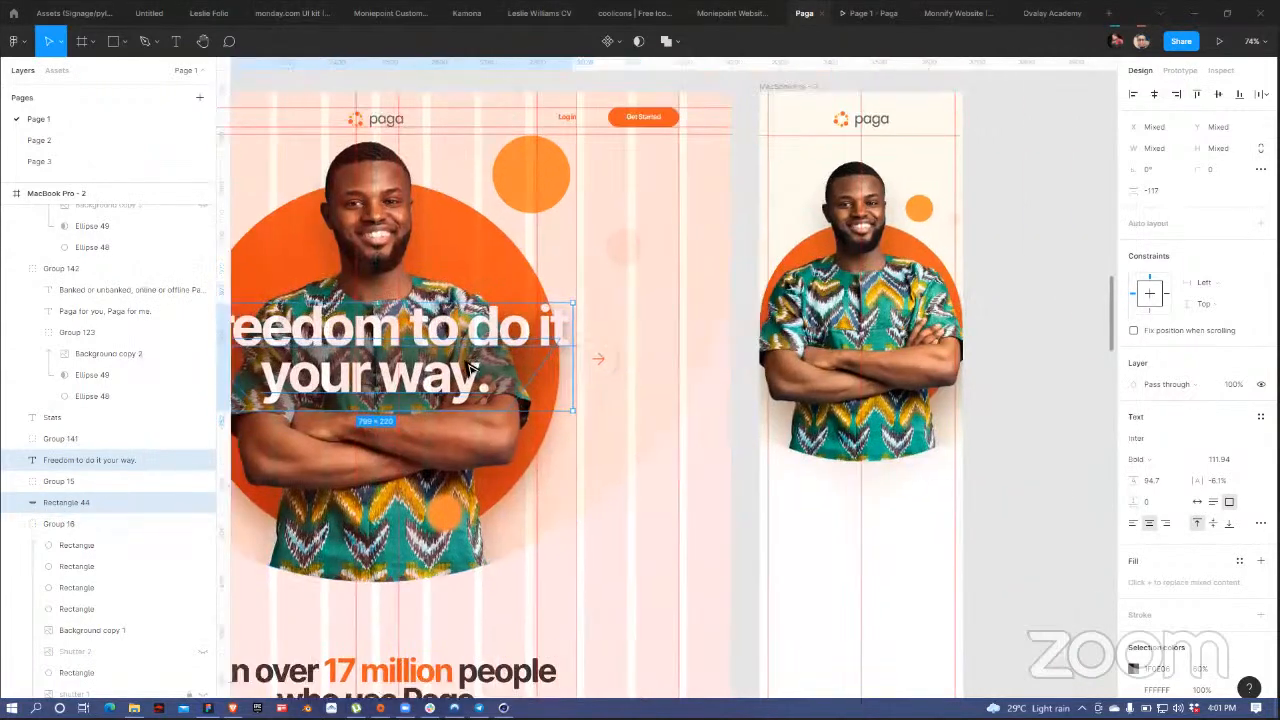
{"action": "scroll", "coordinate": [566, 128], "scroll_direction": "right", "scroll_amount": 5}
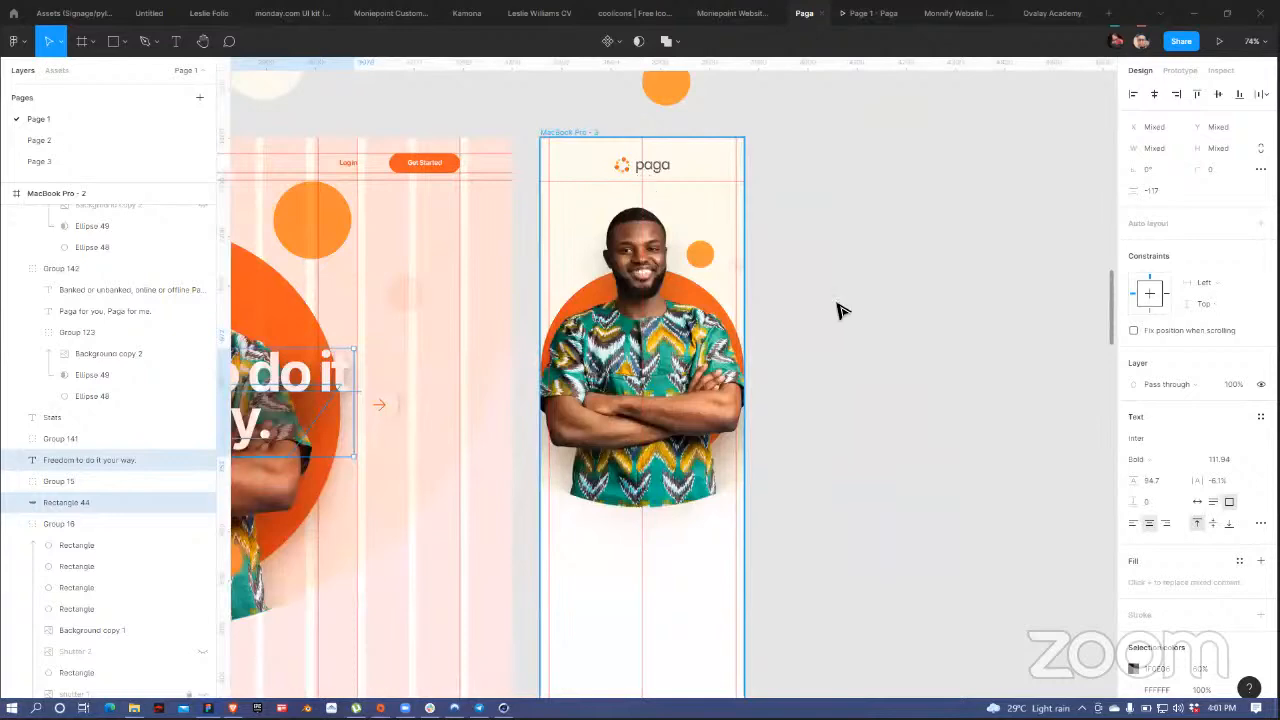
{"action": "key", "text": "ctrl+v"}
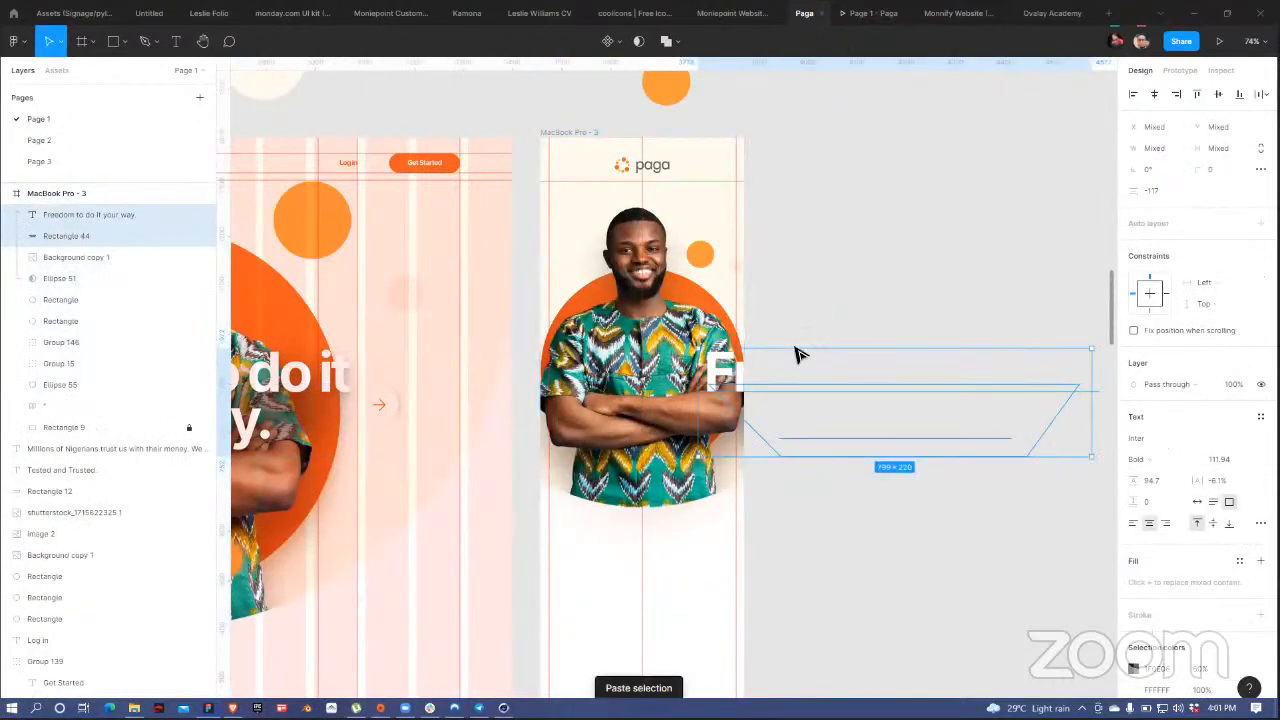
{"action": "left_click_drag", "start_coordinate": [868, 384], "coordinate": [692, 370]}
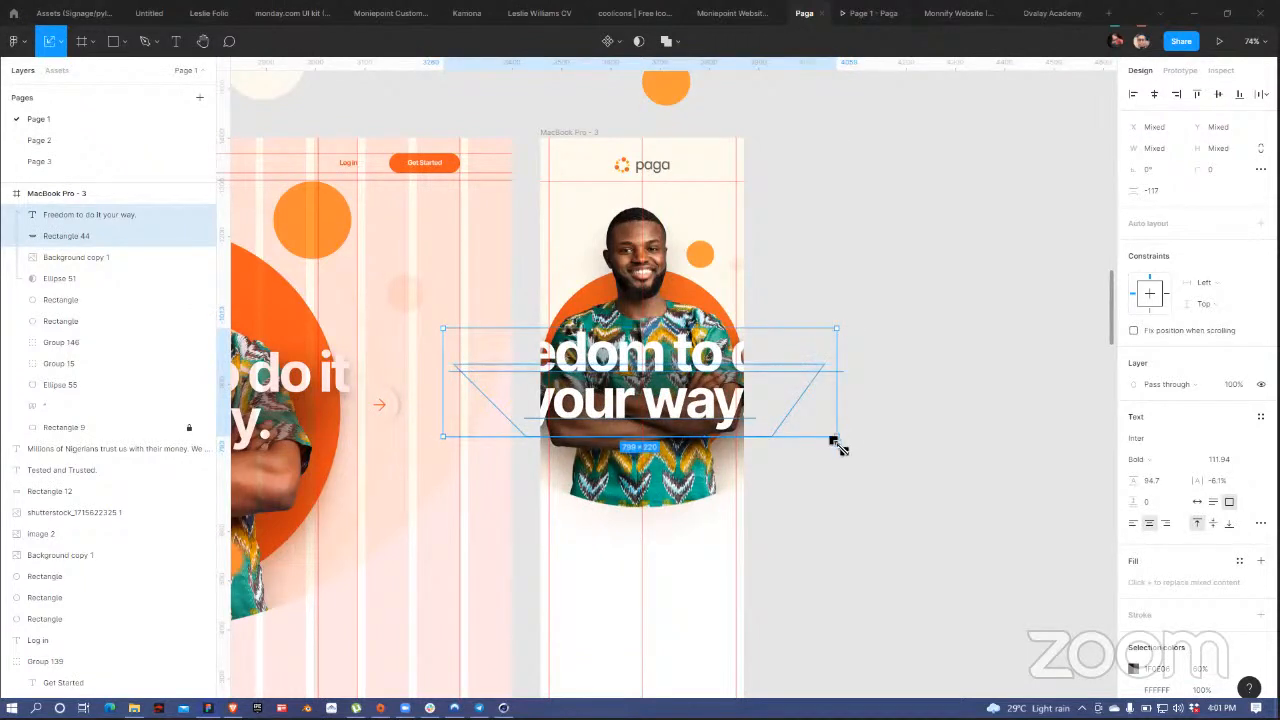
- Scale the copied heading and rectangle down proportionally to about 571 × 157, giving the heading a font size of 80
{"action": "left_click_drag", "start_coordinate": [842, 447], "coordinate": [772, 405]}
{"action": "left_click_drag", "start_coordinate": [778, 401], "coordinate": [783, 403]}
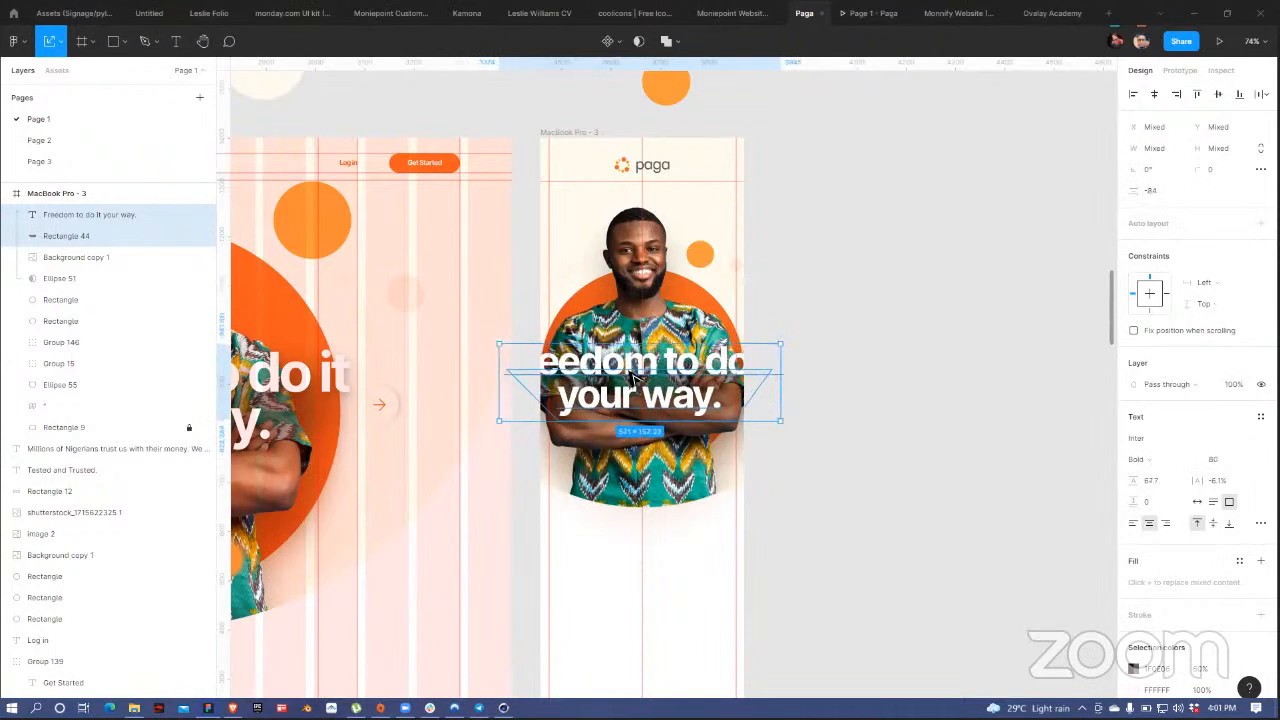
{"action": "left_click", "coordinate": [803, 342]}
- Break the narrow frame's heading into three lines reading "Freedom", "to do it" and "your way."
{"action": "left_click", "coordinate": [670, 366]}
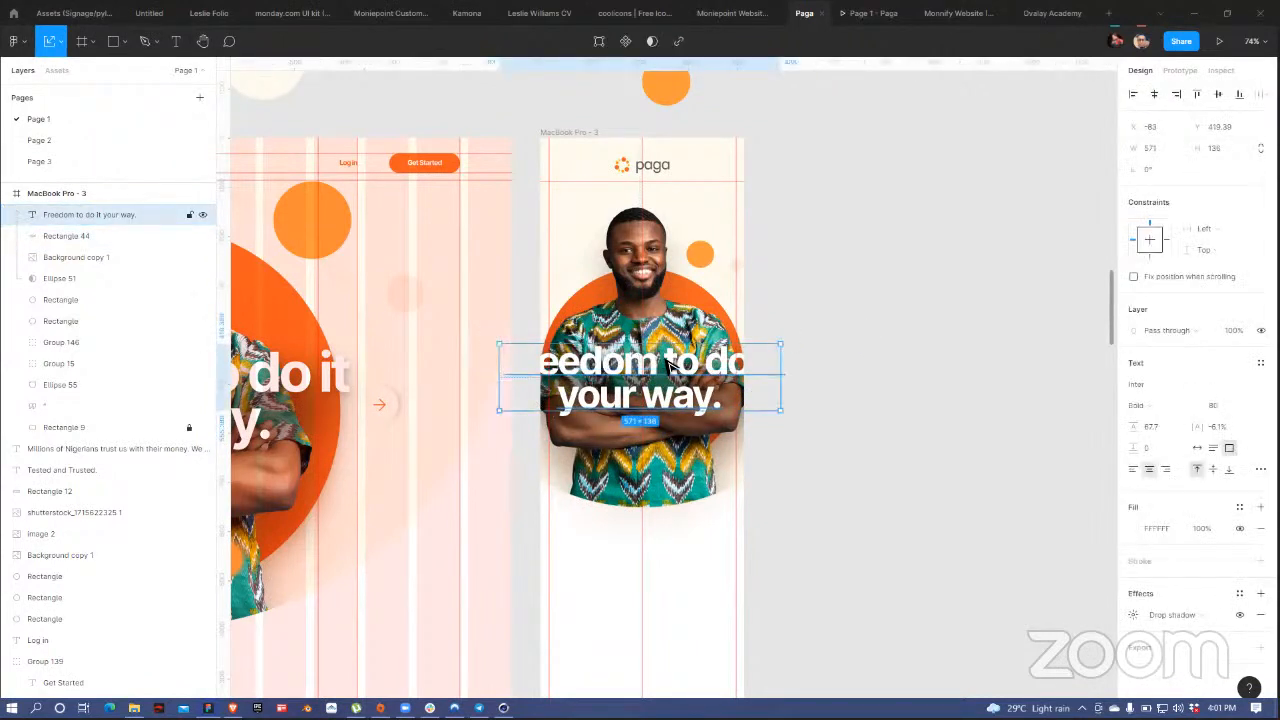
{"action": "double_click", "coordinate": [670, 366]}
{"action": "key", "text": "Escape"}
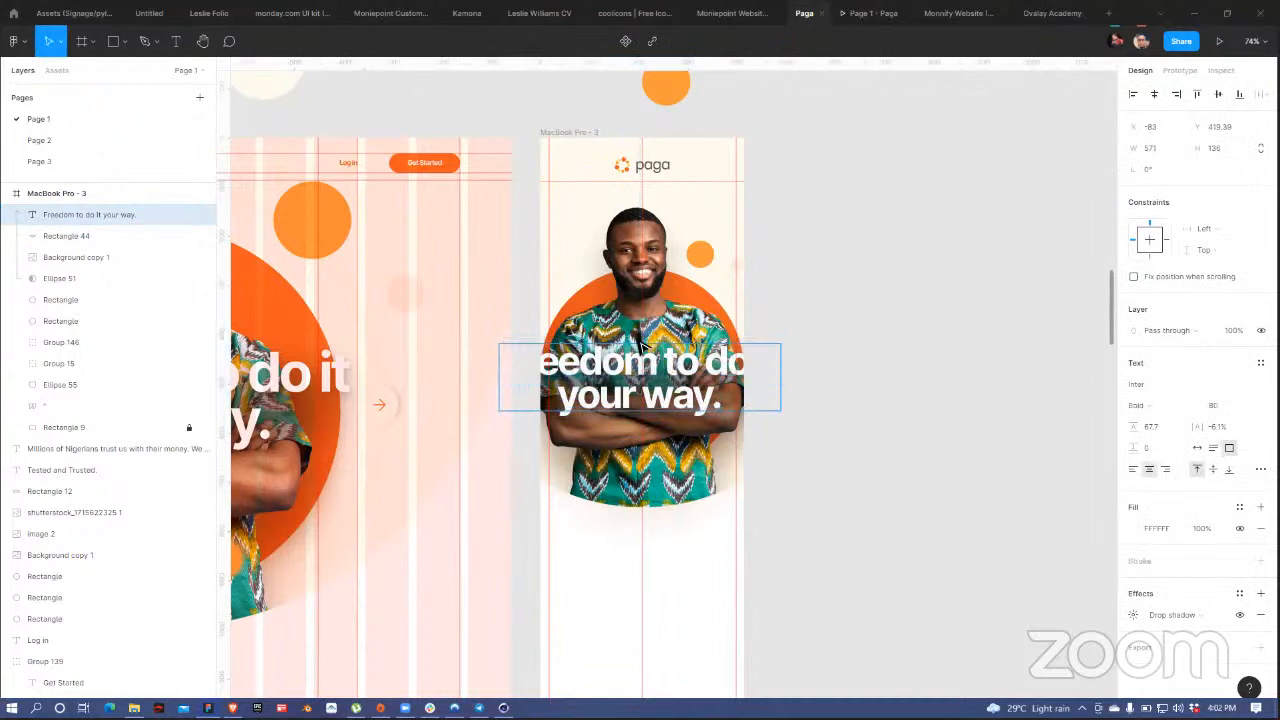
{"action": "key", "text": "Return"}
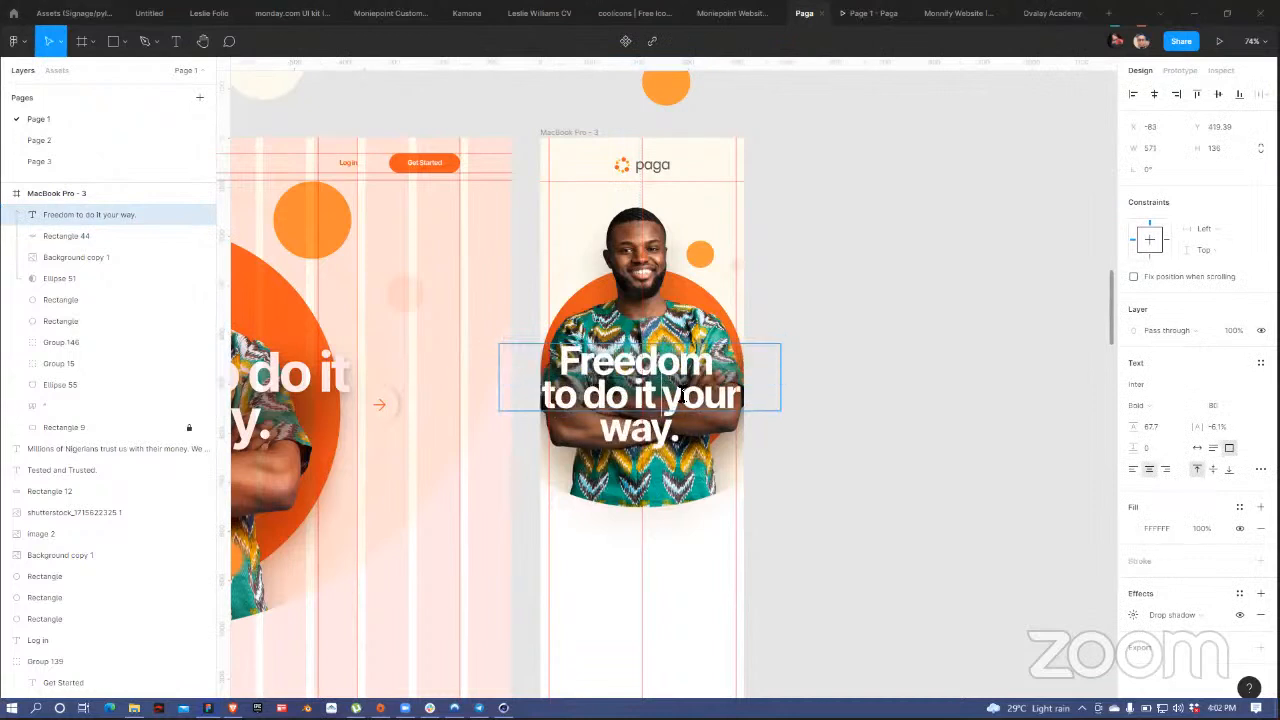
{"action": "key", "text": "Return"}
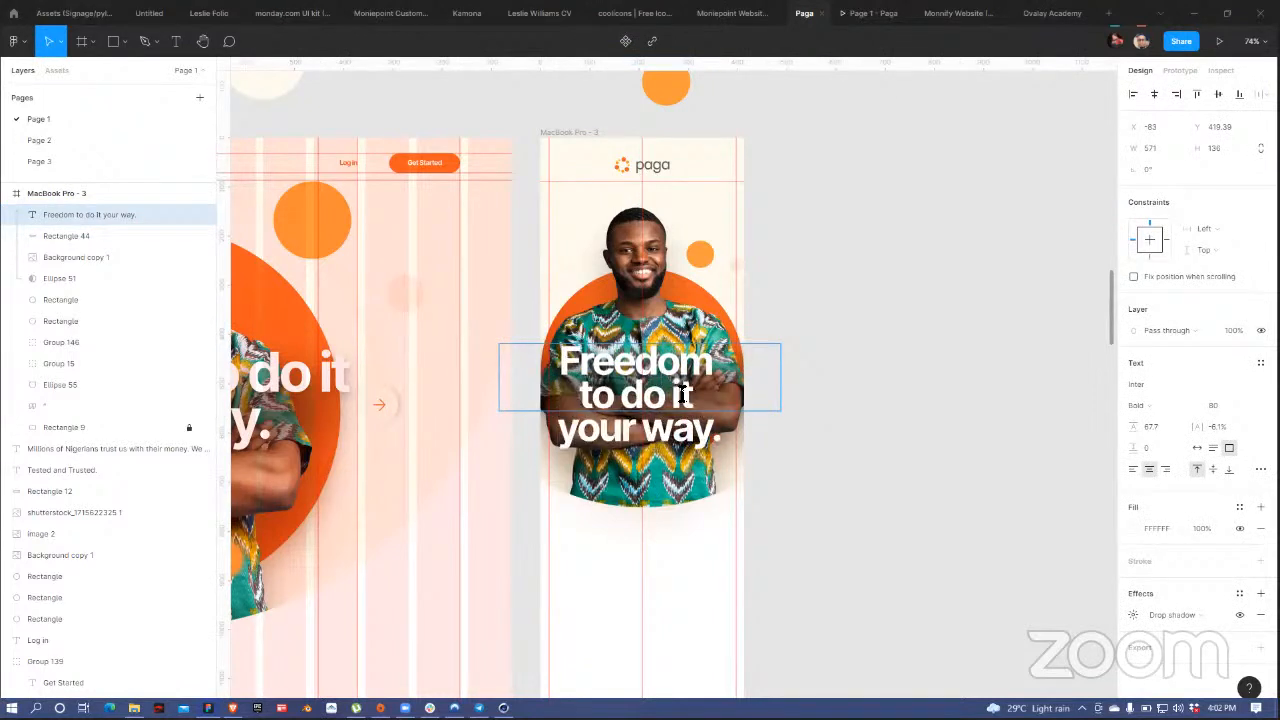
- Move the narrow frame's three-line heading up to Y 378 and set its text box to auto width
{"action": "key", "text": "Escape"}
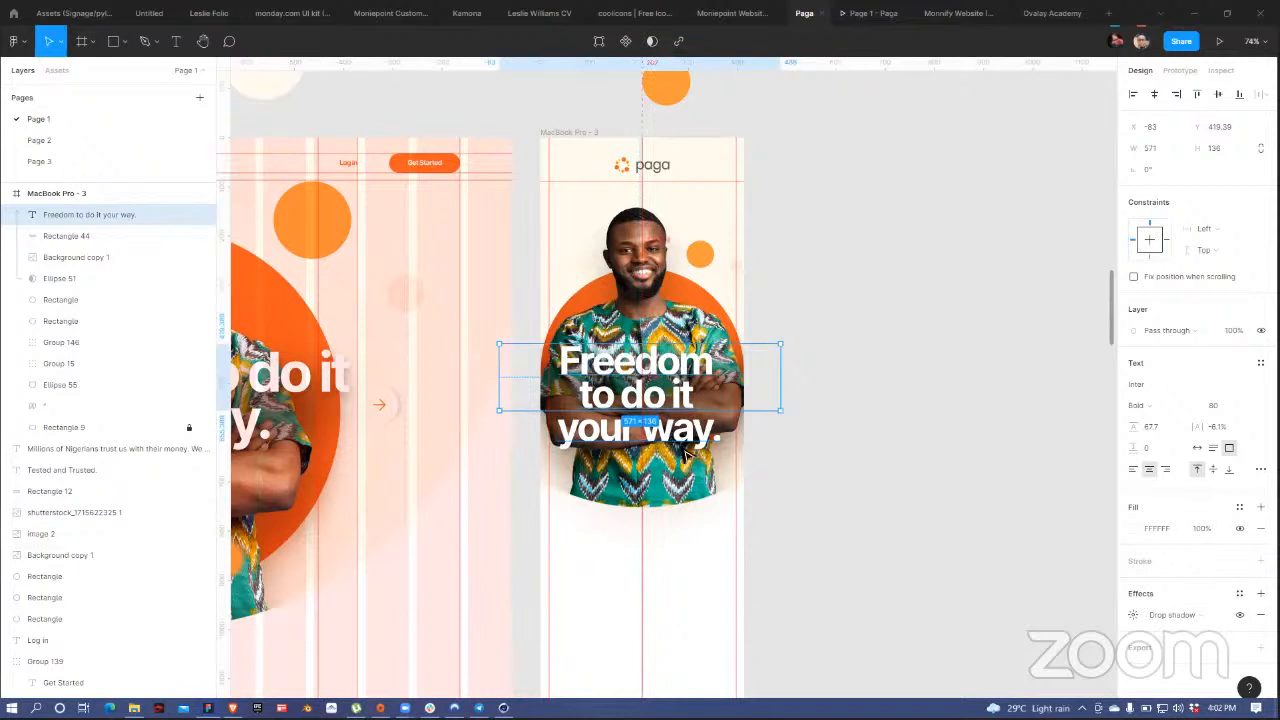
{"action": "left_click_drag", "start_coordinate": [668, 400], "coordinate": [680, 382]}
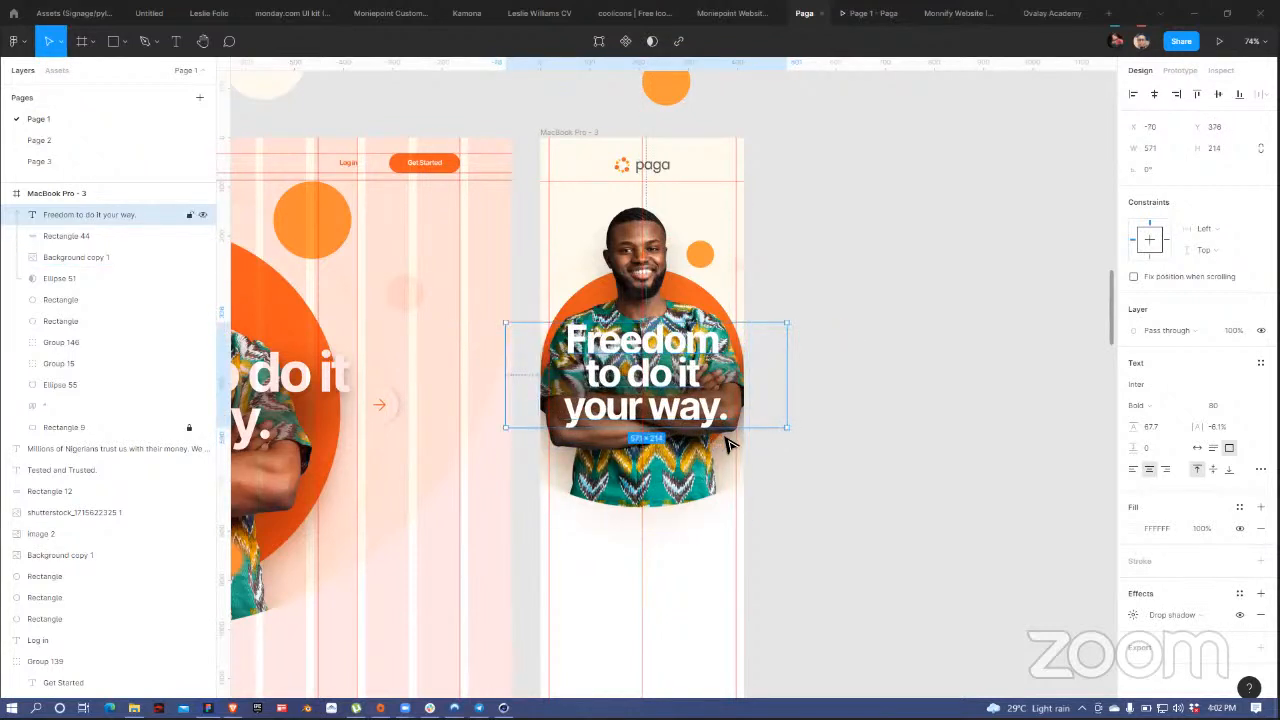
{"action": "left_click", "coordinate": [1197, 448]}
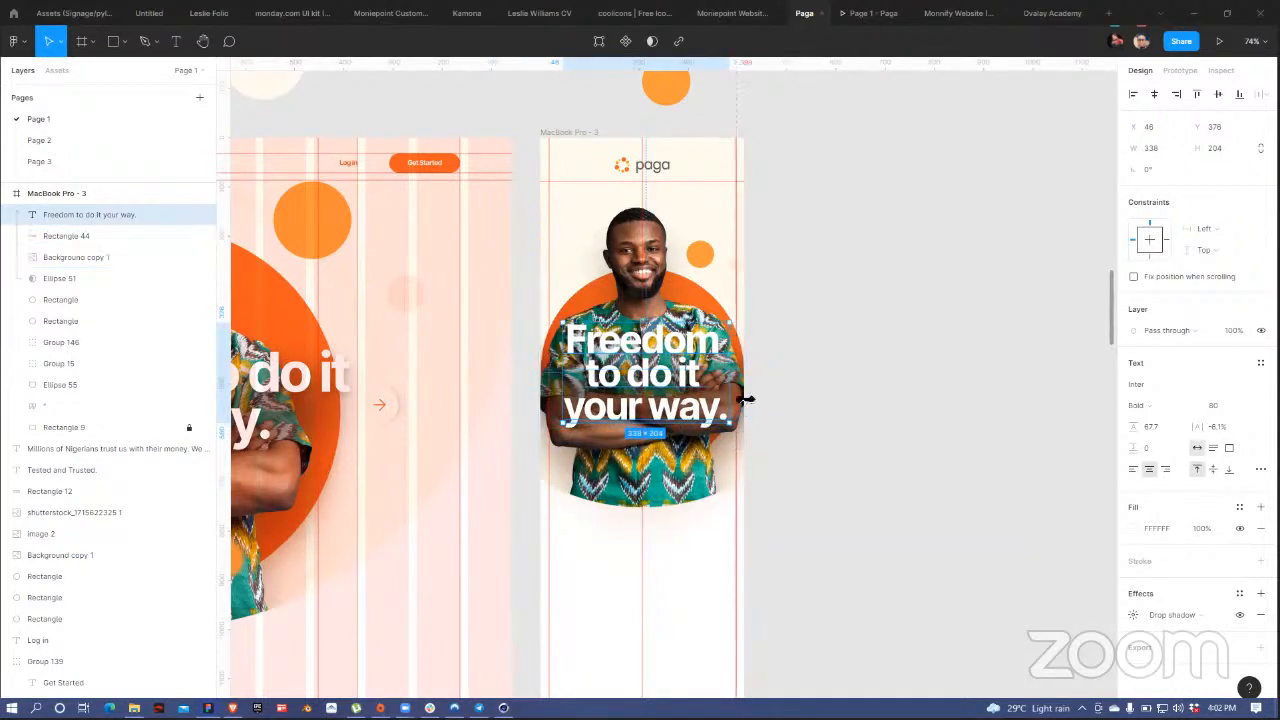
- Move the dark blurred Rectangle 44 in the narrow frame to Y 361 so it sits behind the three-line heading
{"action": "left_click", "coordinate": [704, 402]}
{"action": "left_click_drag", "start_coordinate": [650, 371], "coordinate": [647, 313]}
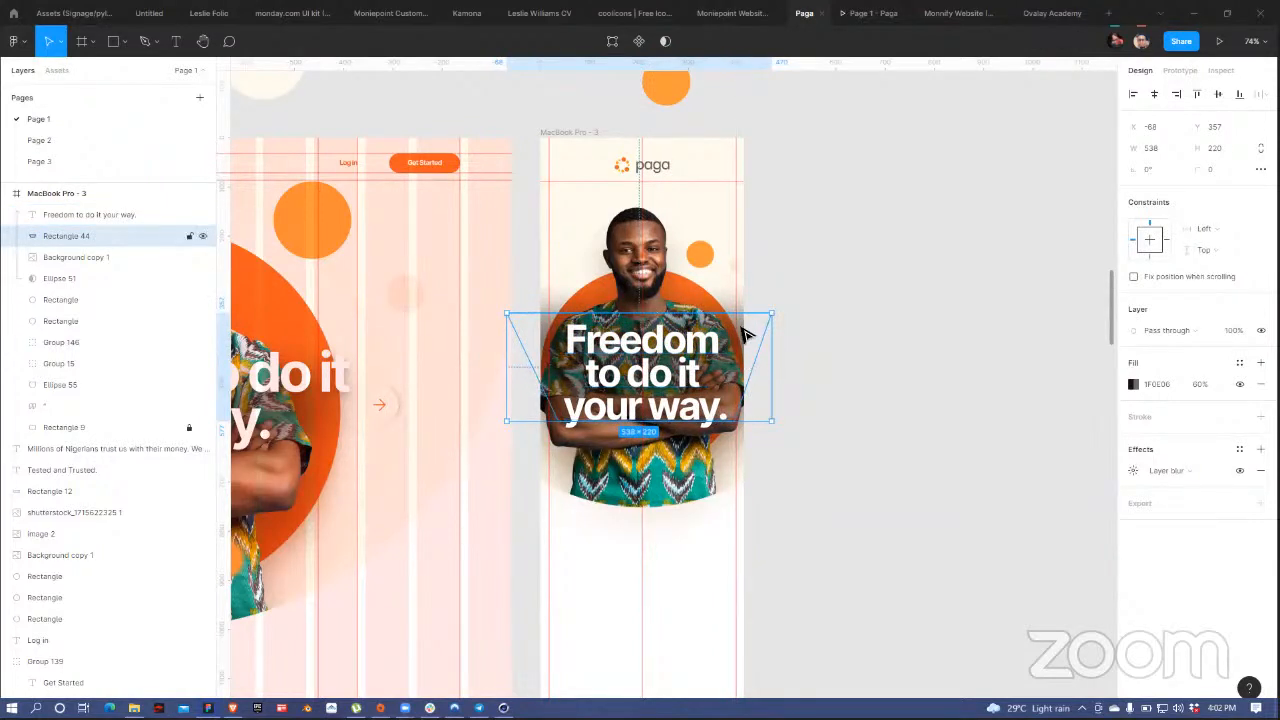
{"action": "mouse_move", "coordinate": [729, 327]}
{"action": "left_mouse_down"}
{"action": "mouse_move", "coordinate": [683, 372]}
{"action": "mouse_move", "coordinate": [730, 343]}
{"action": "left_mouse_up"}
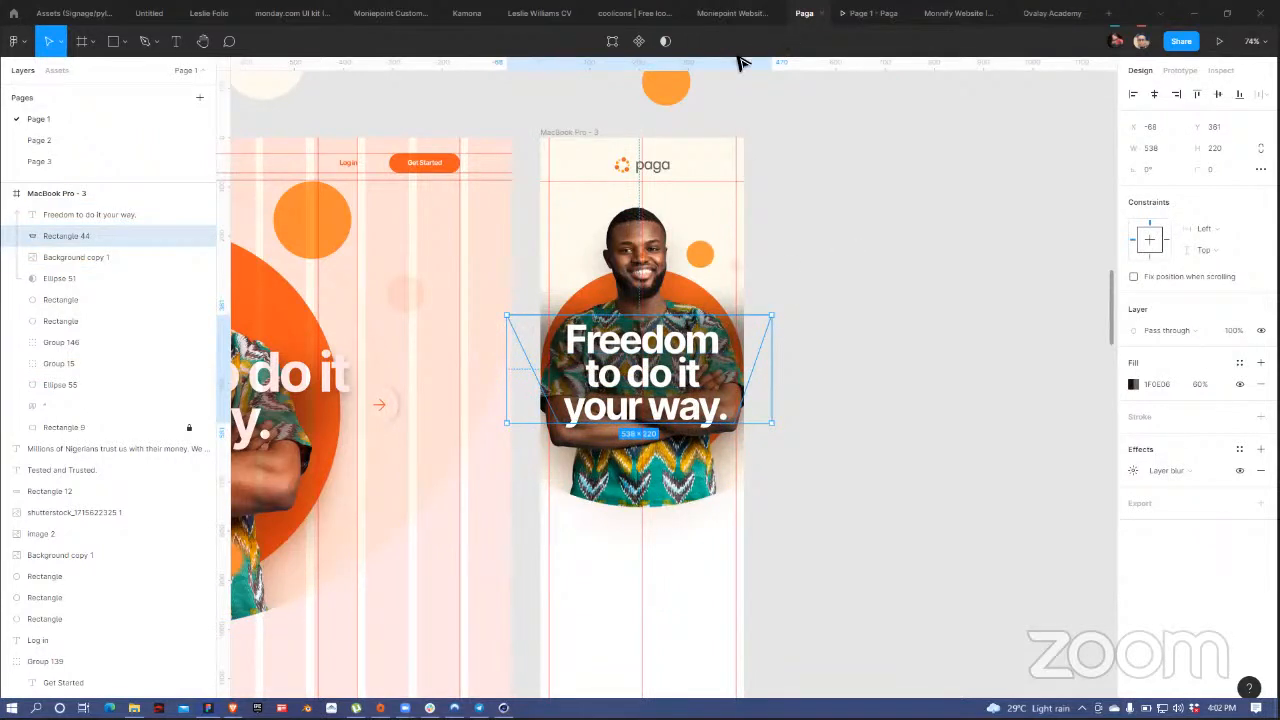
- Reshape Rectangle 44 by pulling both upper corner points inward above the lower ones, forming a rectangle about 357 × 220
{"action": "left_click", "coordinate": [611, 41]}
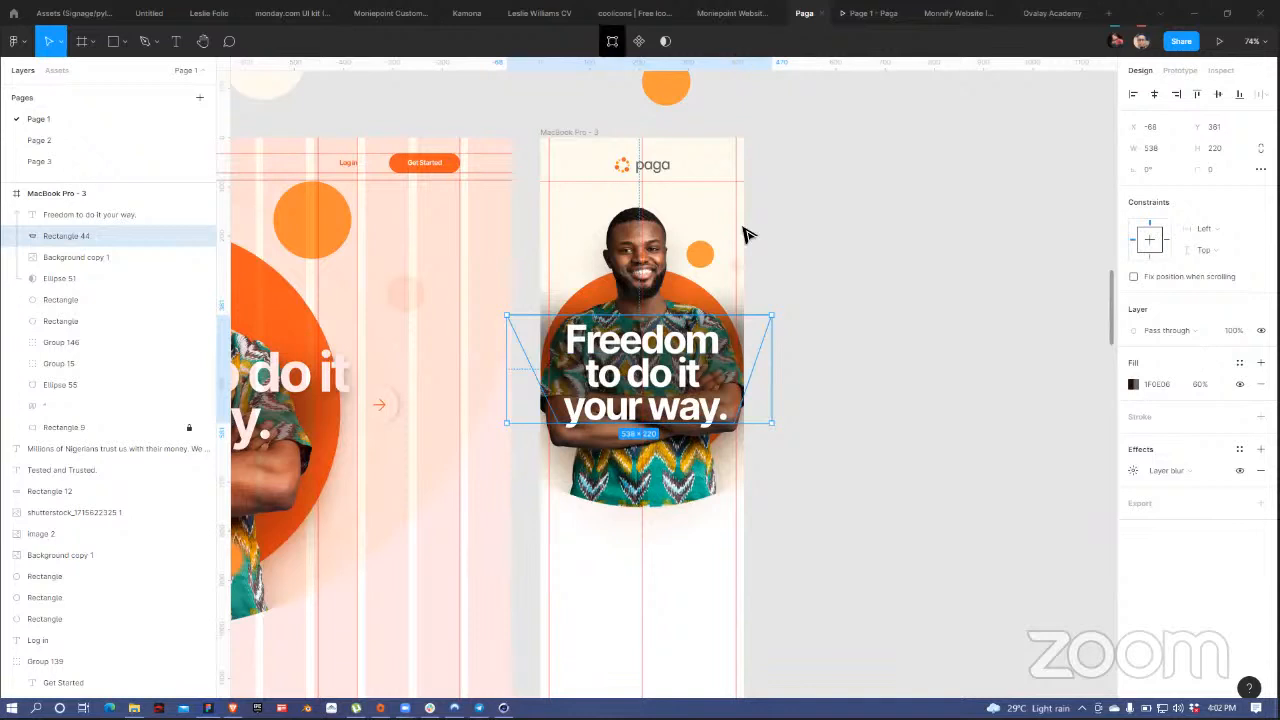
{"action": "left_click", "coordinate": [771, 316]}
{"action": "left_click_drag", "start_coordinate": [771, 318], "coordinate": [736, 316]}
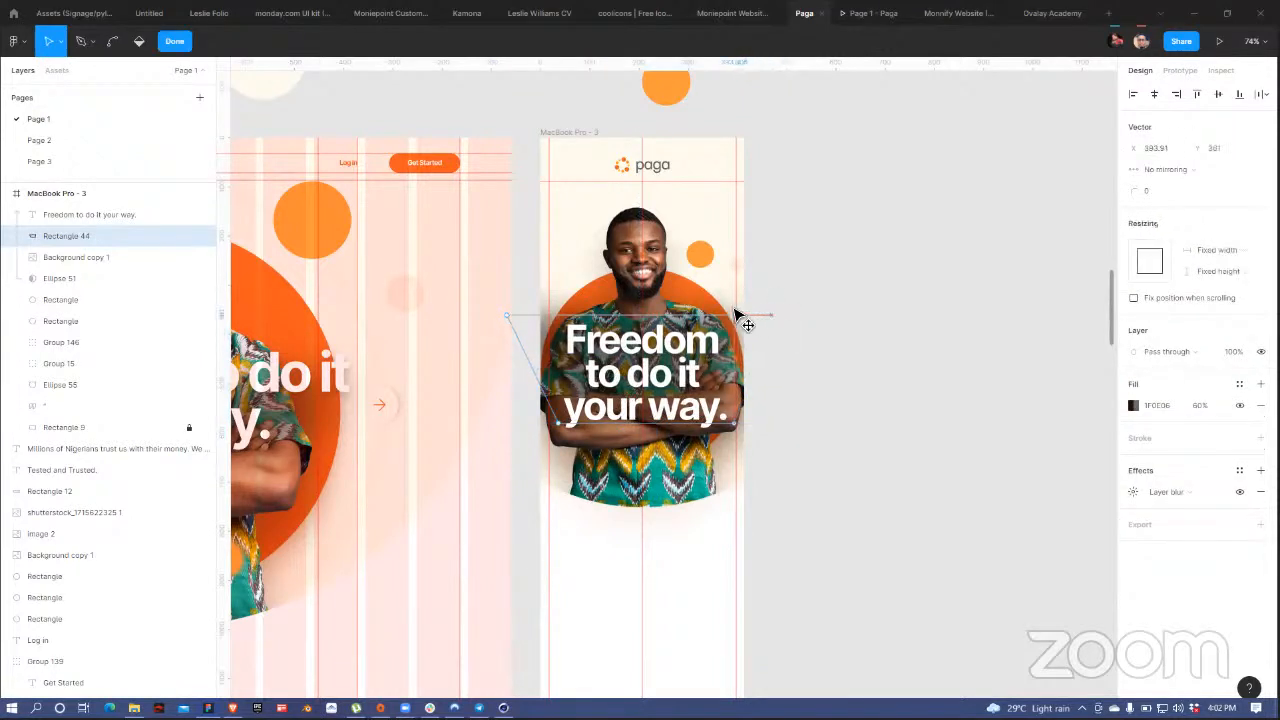
{"action": "left_click", "coordinate": [508, 320]}
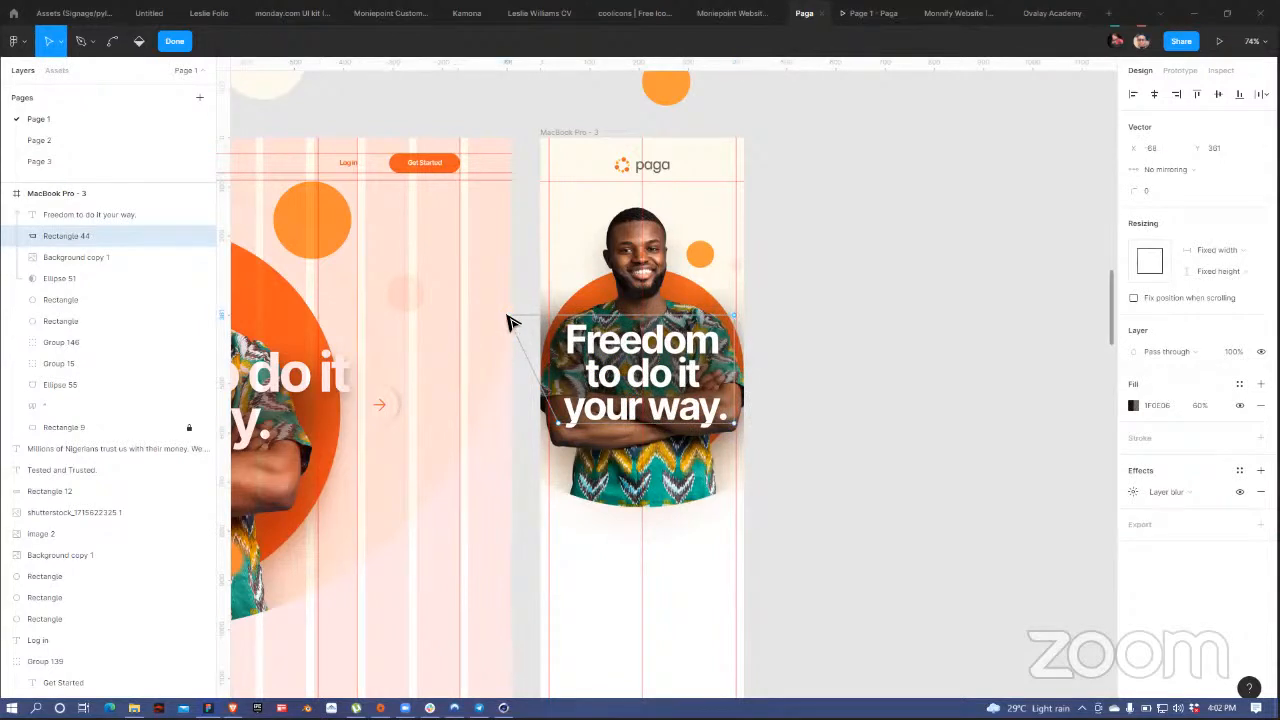
{"action": "left_click_drag", "start_coordinate": [508, 320], "coordinate": [558, 317]}
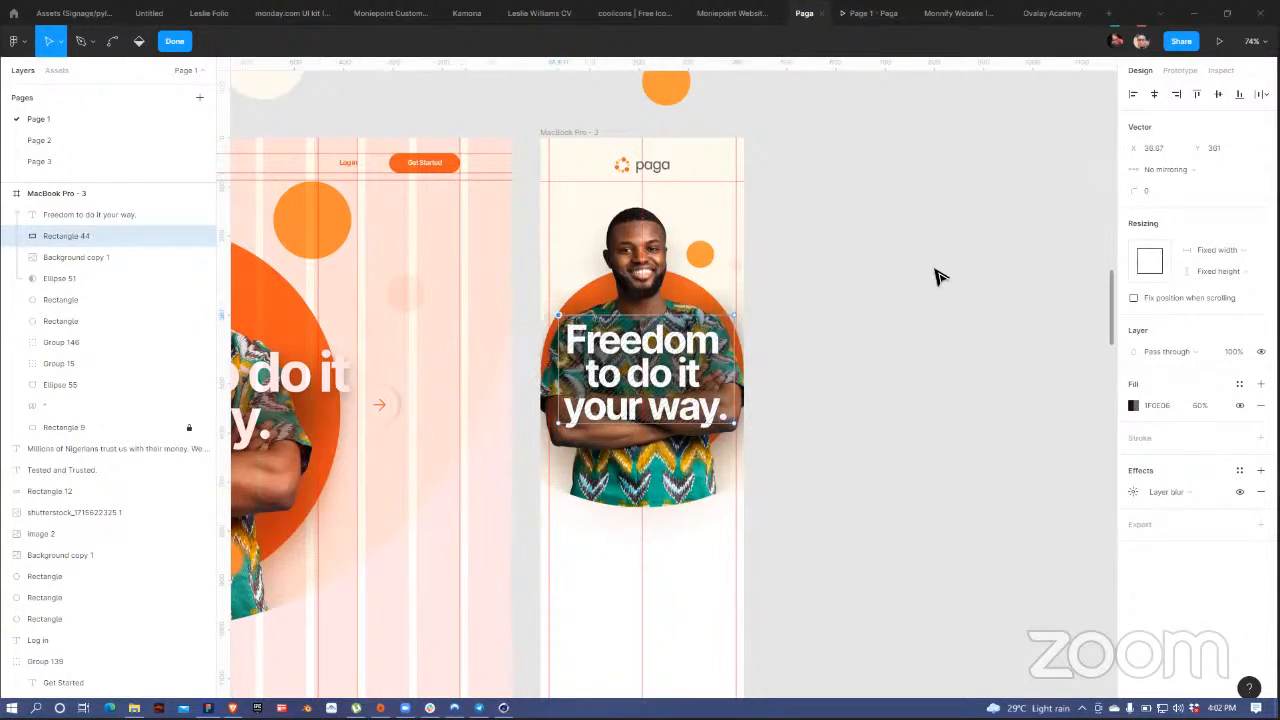
{"action": "key", "text": "Escape"}
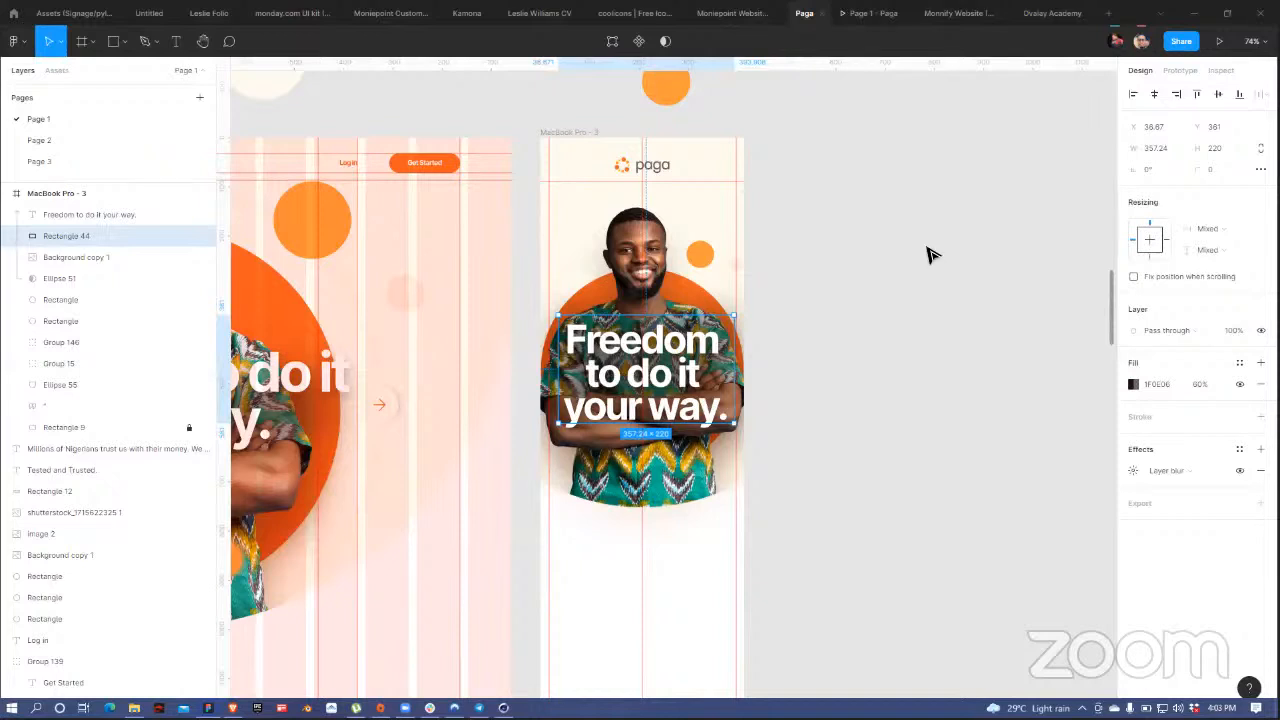
{"action": "left_click", "coordinate": [893, 400]}
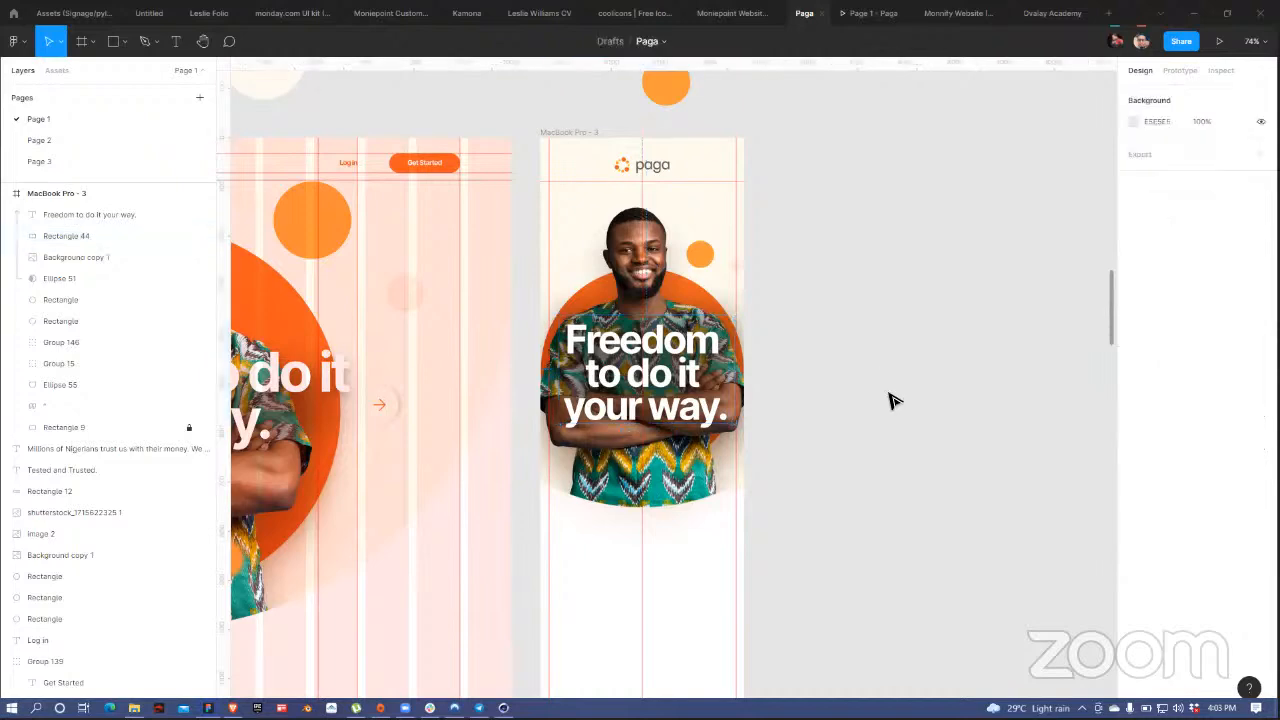
- Compare the narrow frame with the desktop page's hero, "Join over 17 million people who use Paga" heading and service icons
{"action": "scroll", "coordinate": [914, 223], "scroll_direction": "down", "scroll_amount": 4}
{"action": "scroll", "coordinate": [957, 306], "scroll_direction": "left", "scroll_amount": 2}
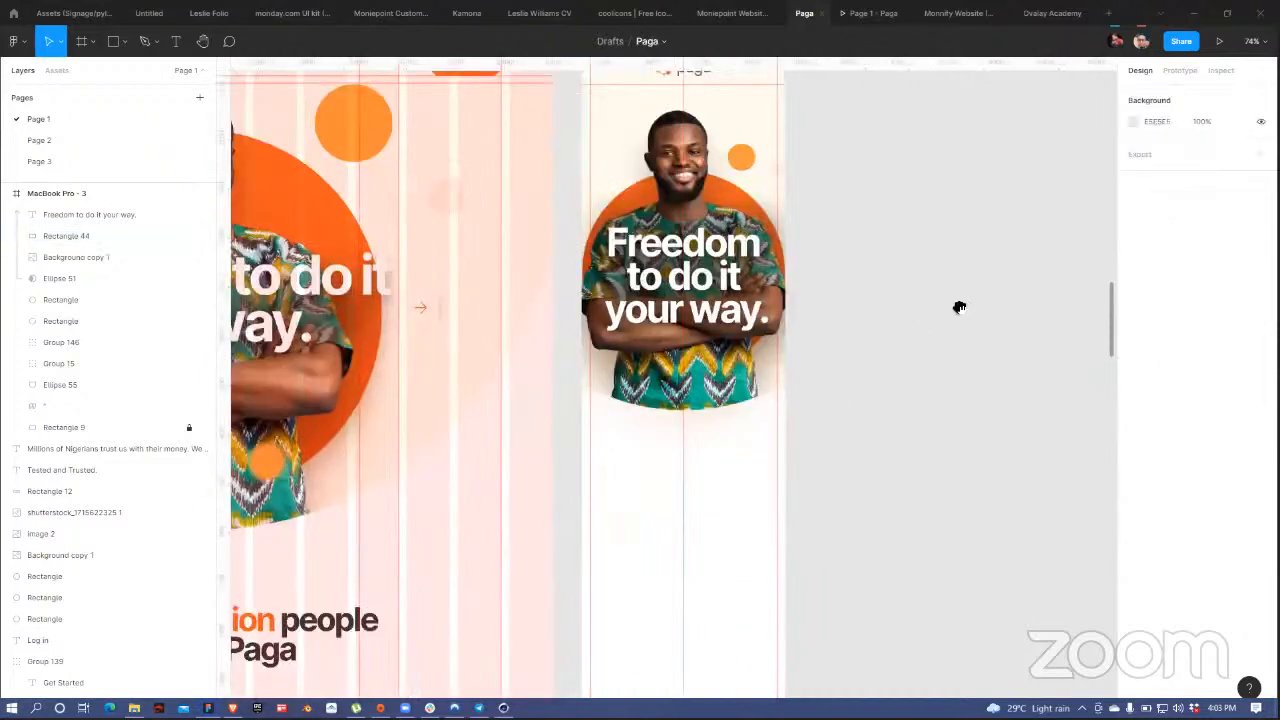
{"action": "scroll", "coordinate": [993, 373], "scroll_direction": "up", "scroll_amount": 3}
{"action": "scroll", "coordinate": [977, 417], "scroll_direction": "left", "scroll_amount": 2}
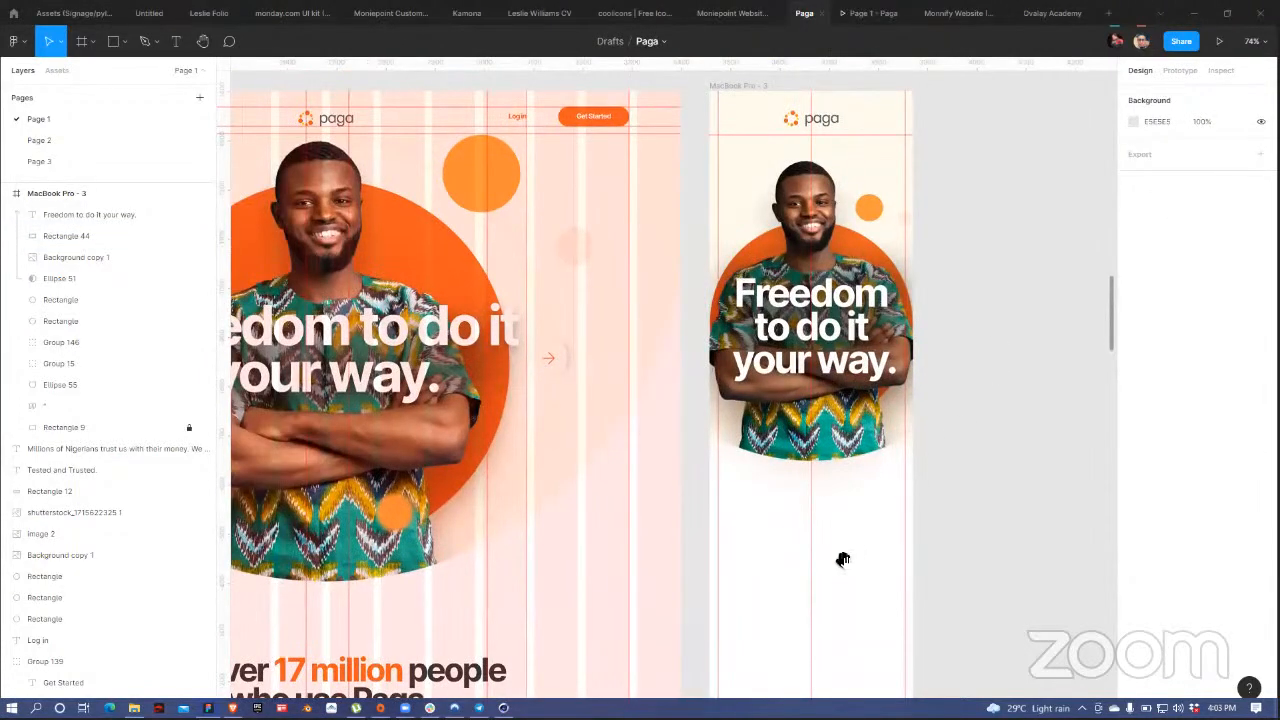
{"action": "scroll", "coordinate": [654, 457], "scroll_direction": "down", "scroll_amount": 3}
{"action": "scroll", "coordinate": [654, 457], "scroll_direction": "left", "scroll_amount": 2}
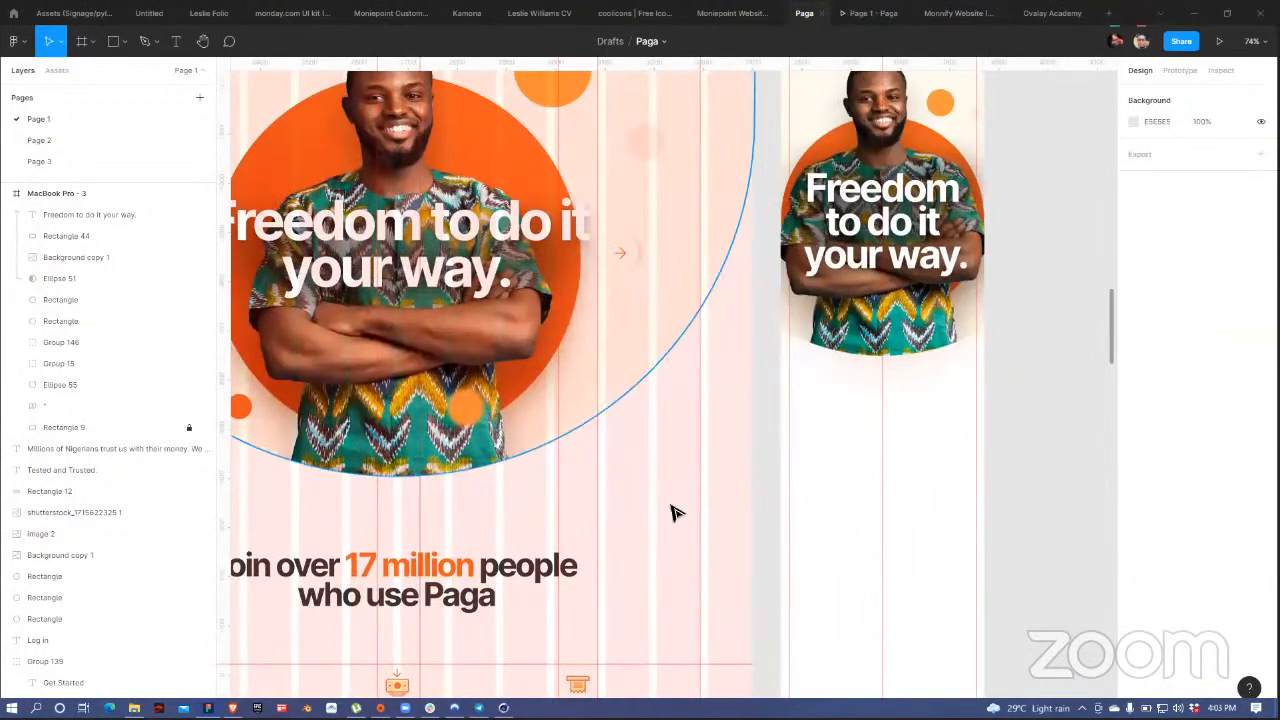
{"action": "scroll", "coordinate": [628, 546], "scroll_direction": "down", "scroll_amount": 2}
{"action": "scroll", "coordinate": [628, 546], "scroll_direction": "left", "scroll_amount": 1}
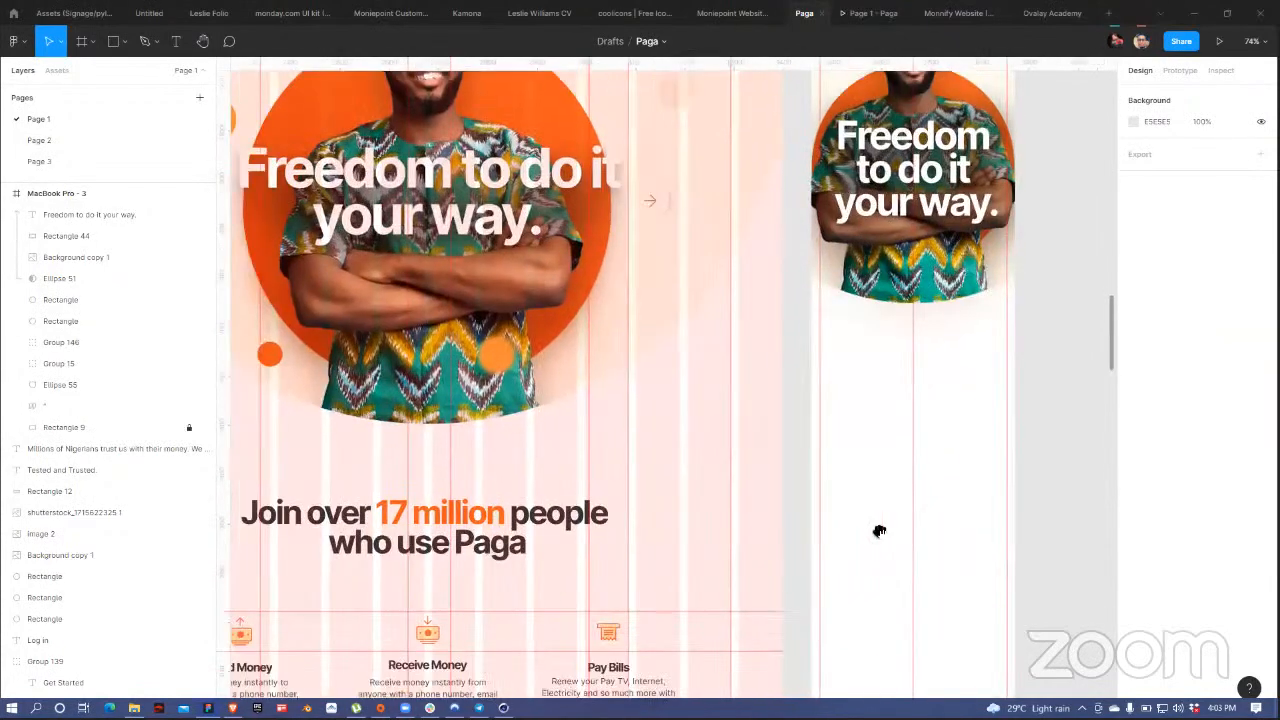
{"action": "scroll", "coordinate": [420, 480], "scroll_direction": "down", "scroll_amount": 4}
{"action": "scroll", "coordinate": [420, 480], "scroll_direction": "left", "scroll_amount": 3}
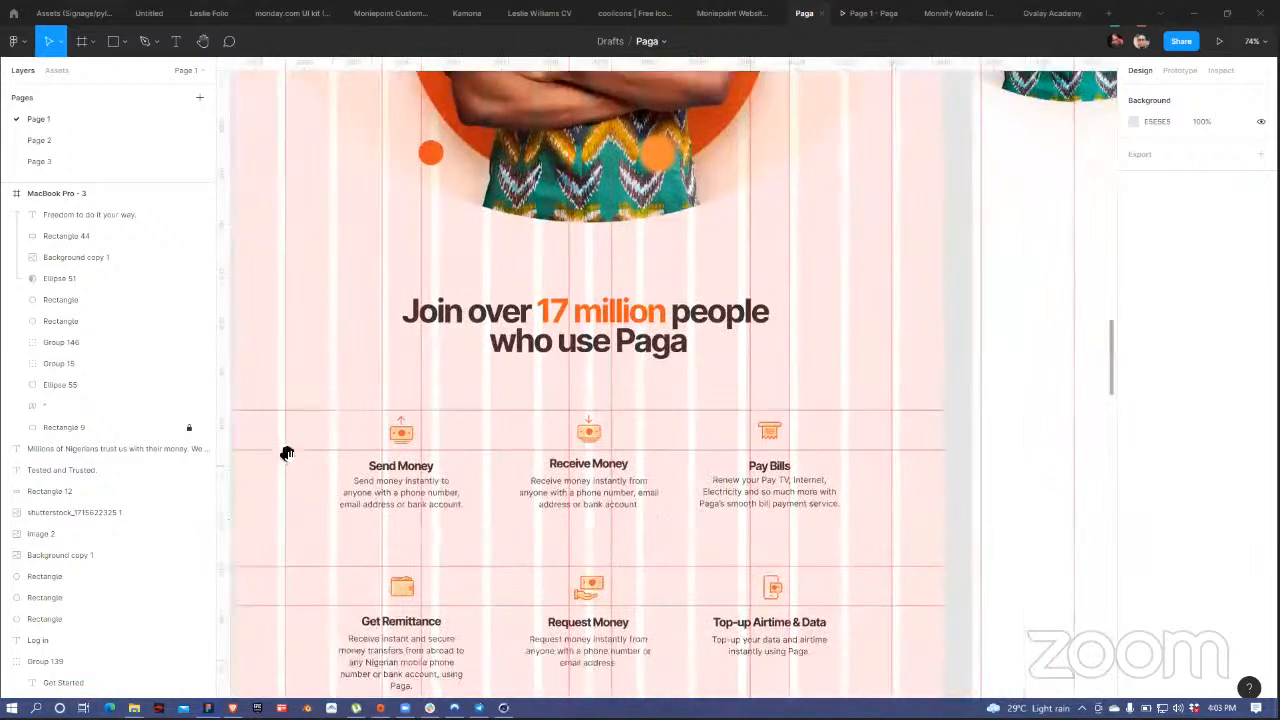
{"action": "scroll", "coordinate": [494, 246], "scroll_direction": "up", "scroll_amount": 6}
{"action": "scroll", "coordinate": [494, 246], "scroll_direction": "left", "scroll_amount": 2}
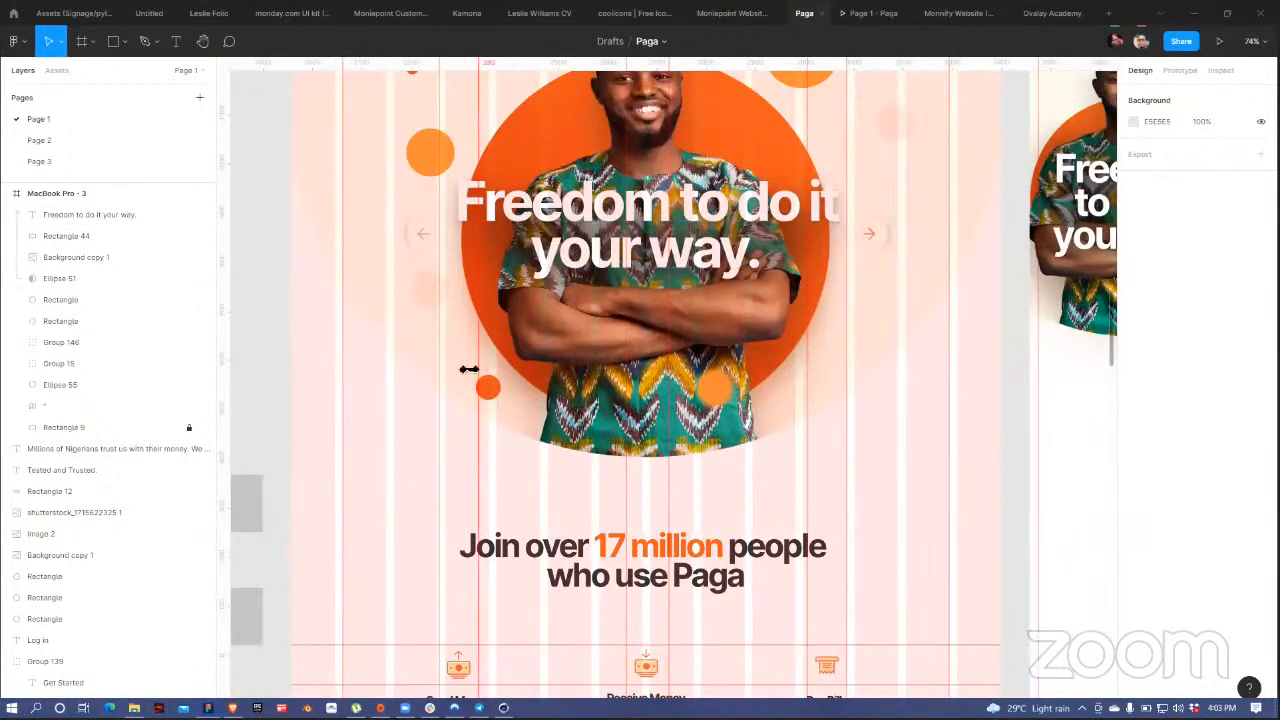
- Copy the desktop hero's Background_Lines group and paste it into the narrow frame directly above the Ellipse 51 mask
{"action": "left_click", "coordinate": [399, 408]}
{"action": "left_click", "coordinate": [349, 428]}
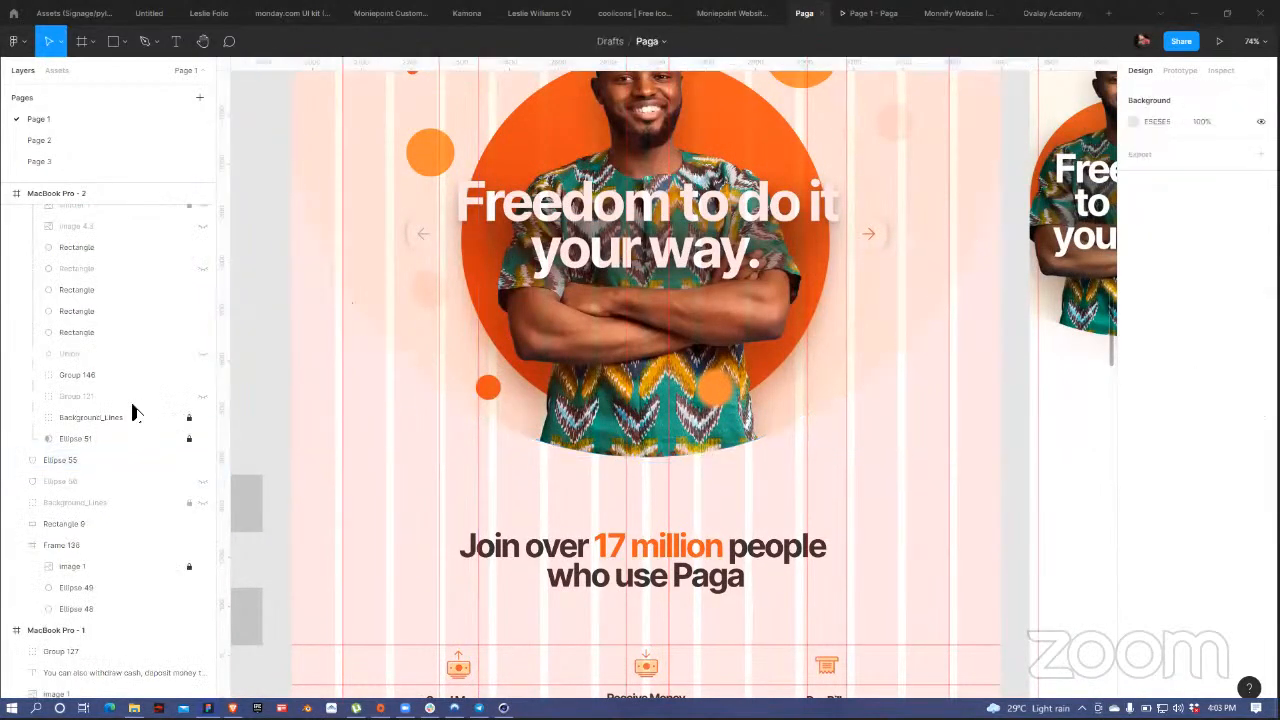
{"action": "left_click", "coordinate": [98, 419]}
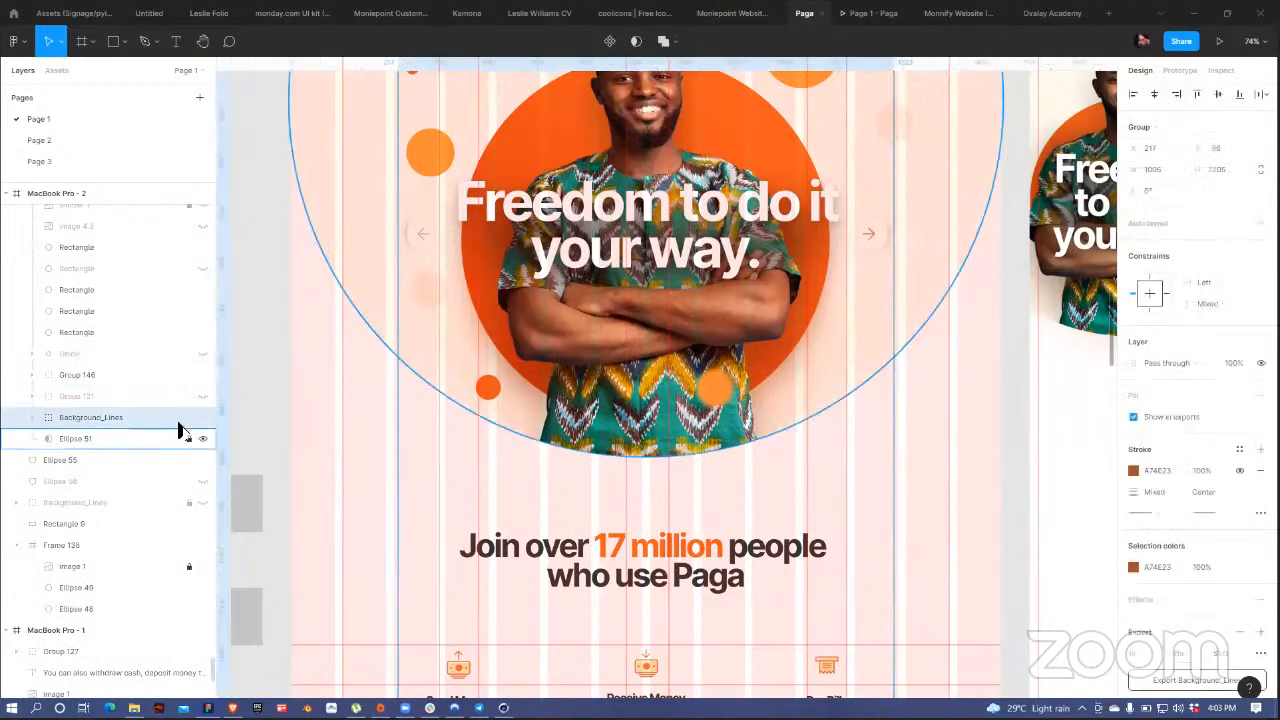
{"action": "left_click_drag", "start_coordinate": [929, 356], "coordinate": [656, 614]}
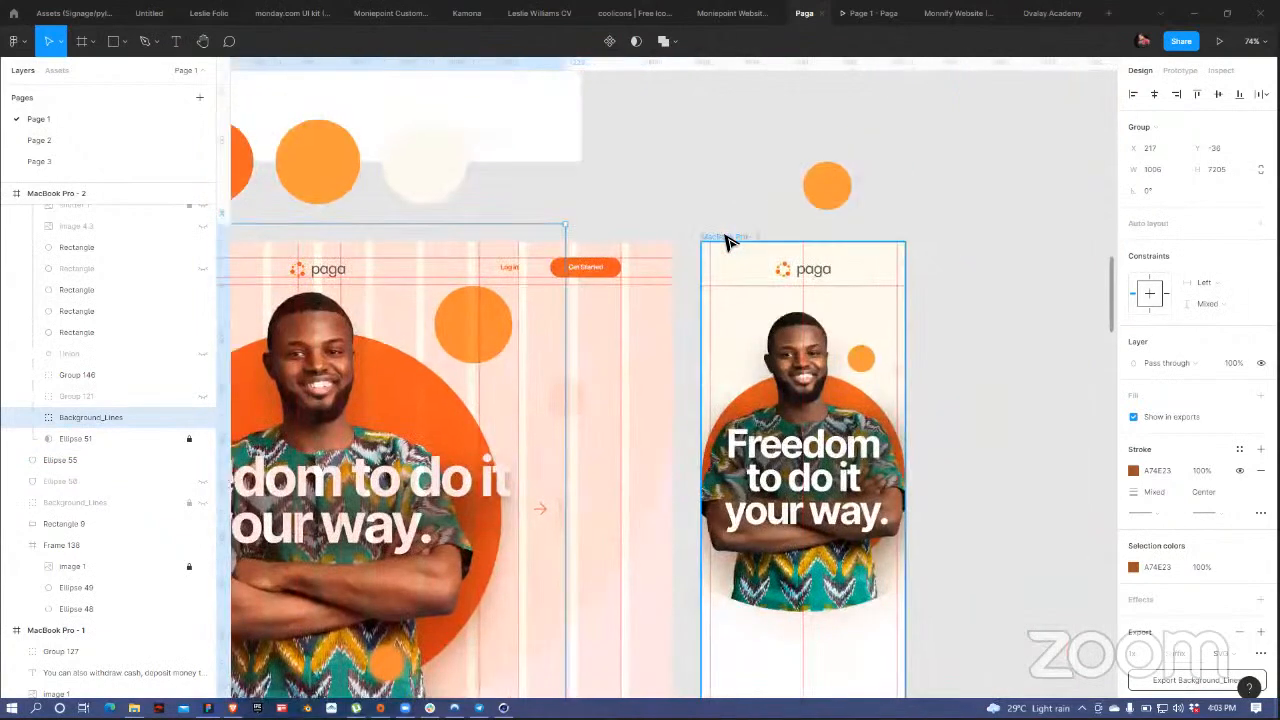
{"action": "left_click", "coordinate": [730, 315]}
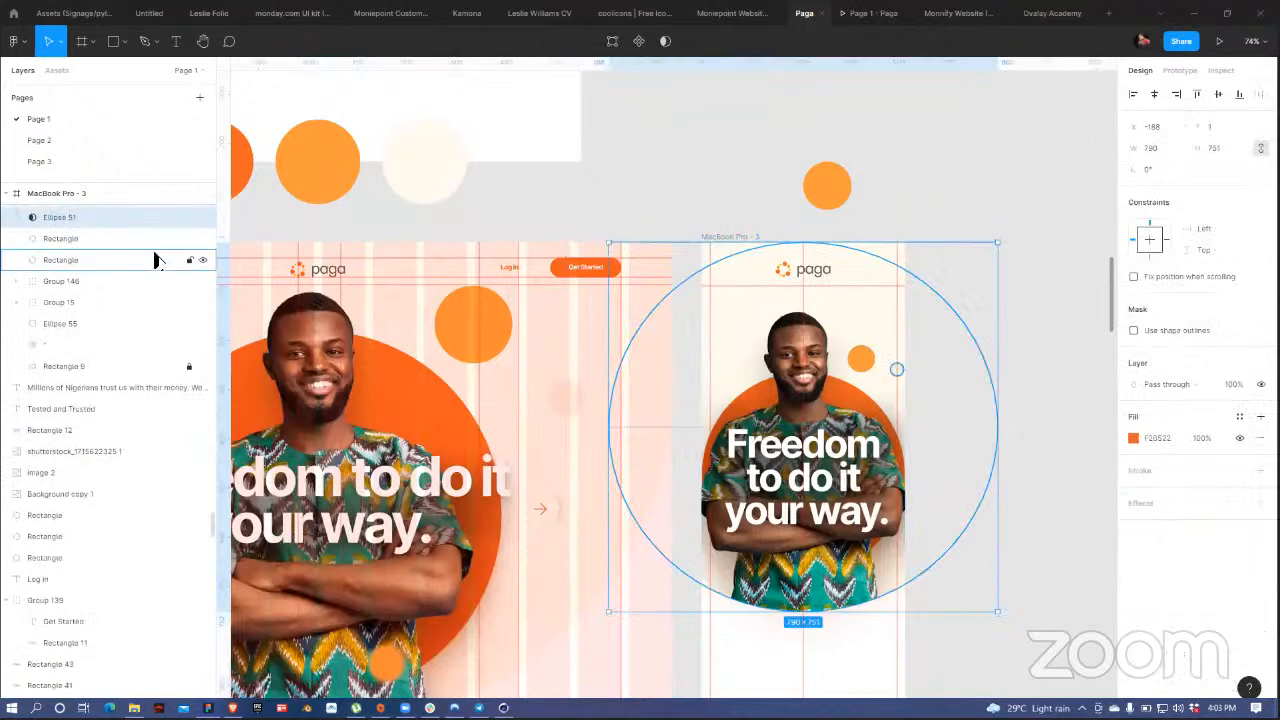
{"action": "scroll", "coordinate": [160, 255], "scroll_direction": "up", "scroll_amount": 3}
{"action": "scroll", "coordinate": [155, 260], "scroll_direction": "up", "scroll_amount": 3}
{"action": "key", "text": "ctrl+v"}
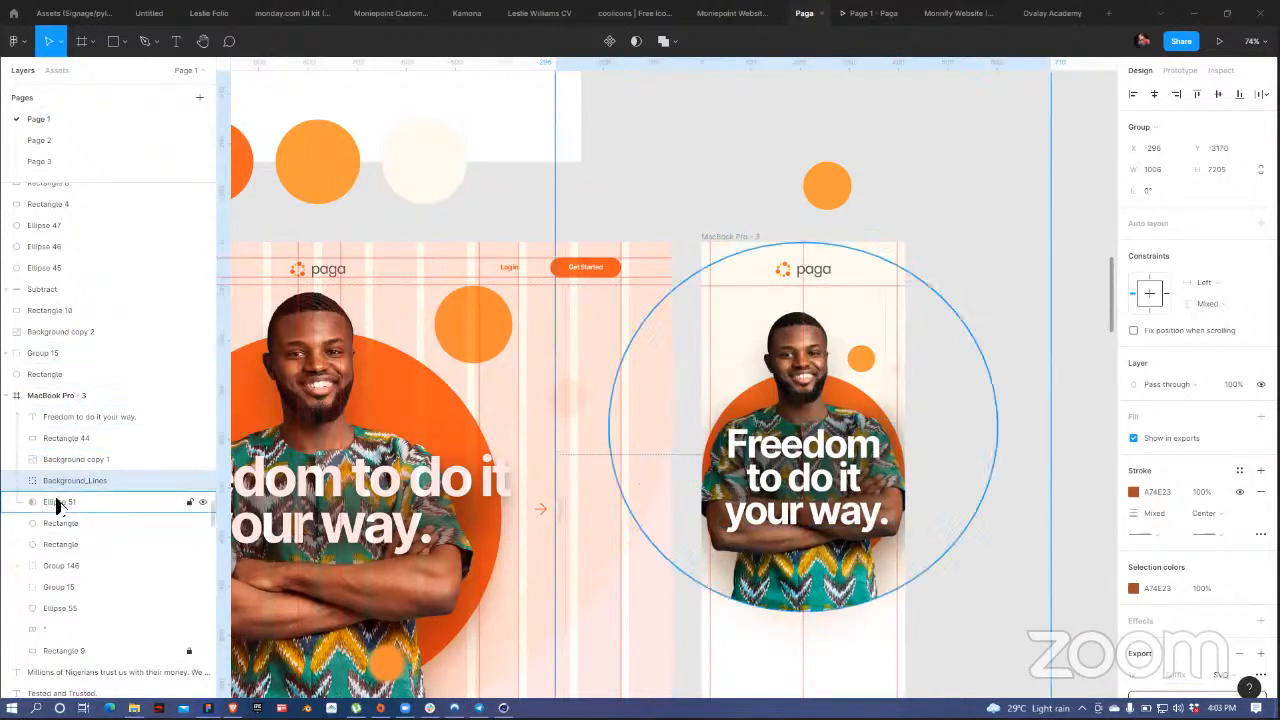
- Extend the narrow frame's Ellipse 51 mask upward to Y -71, making it 790 × 823
{"action": "left_click", "coordinate": [100, 501]}
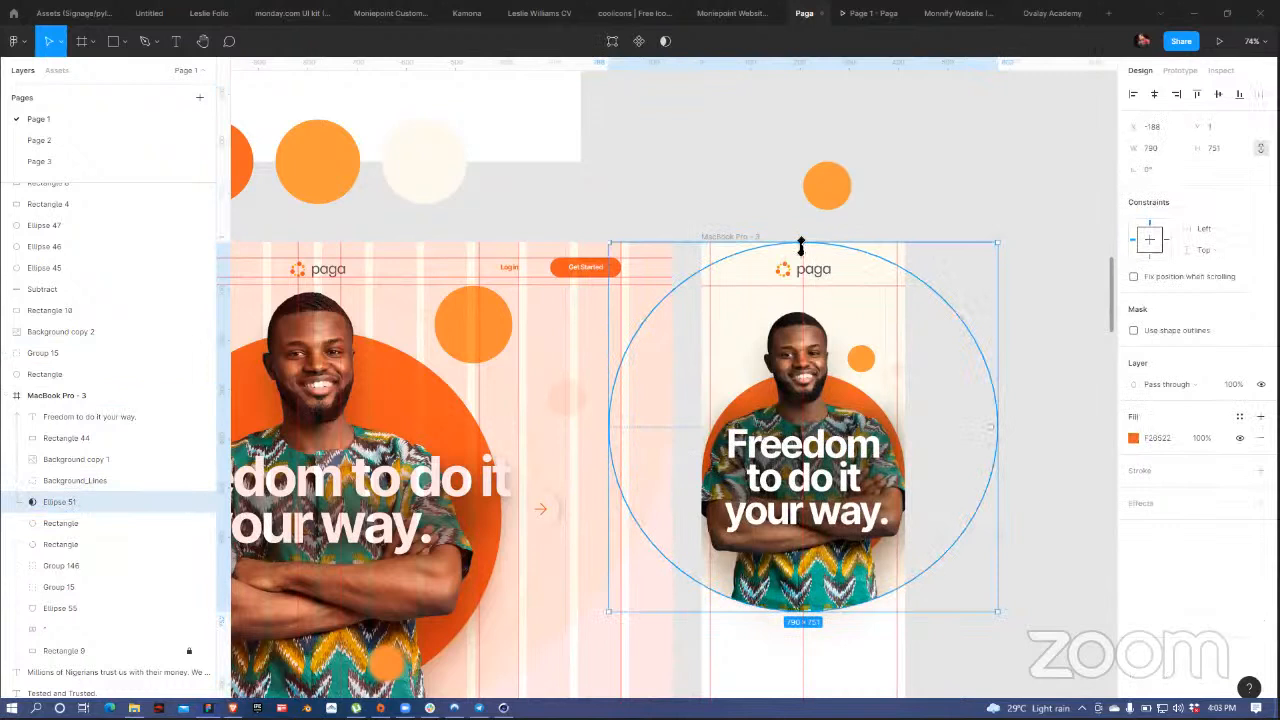
{"action": "left_click_drag", "start_coordinate": [805, 240], "coordinate": [807, 206]}
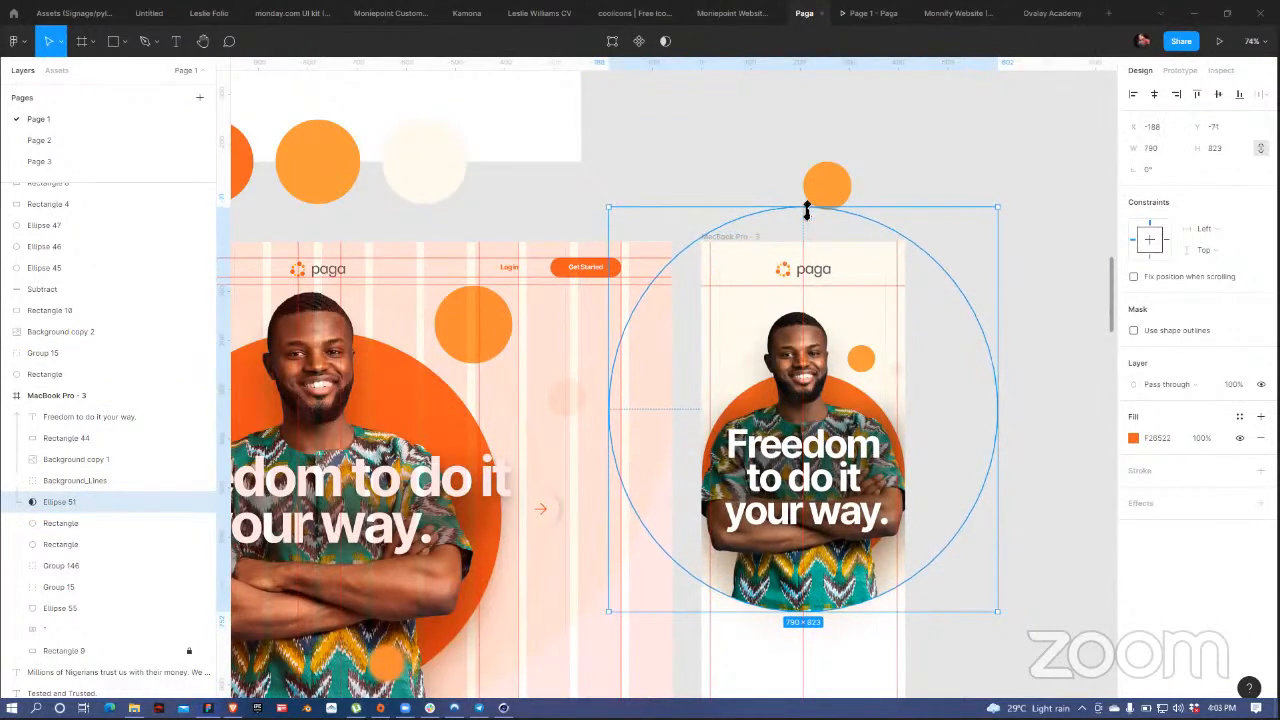
{"action": "left_click", "coordinate": [975, 170]}
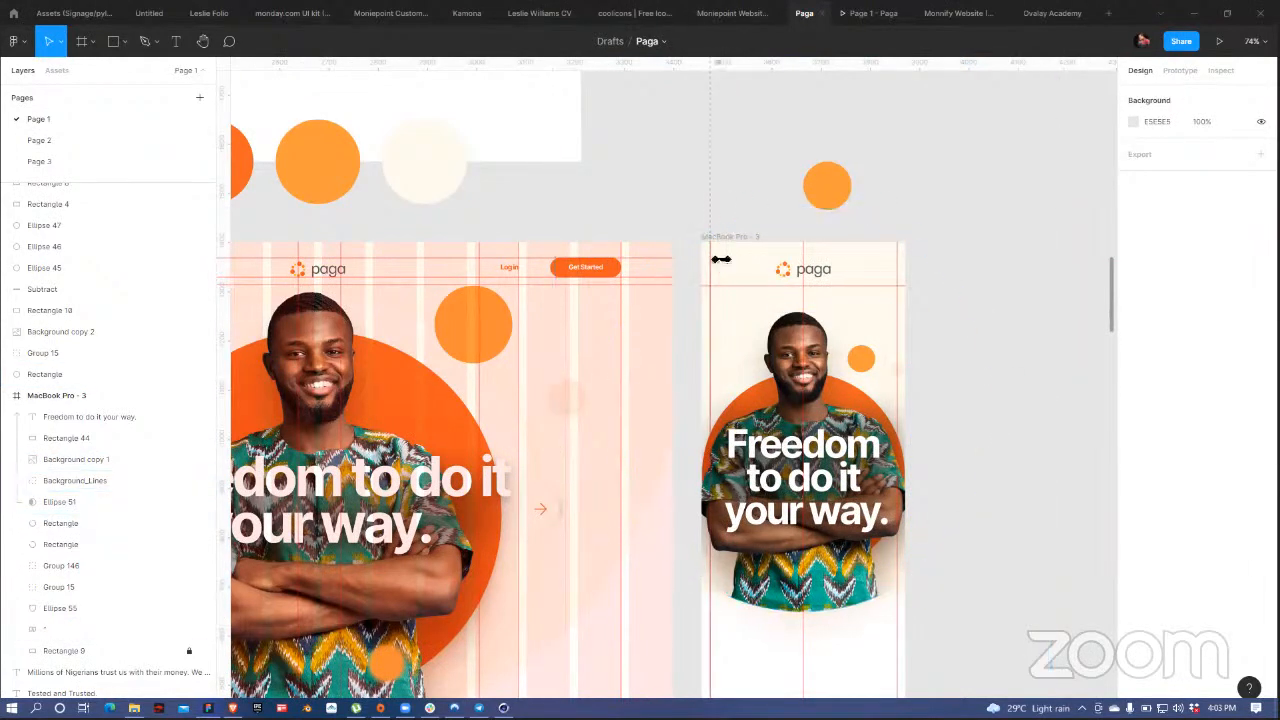
- Lock the Background_Lines group in the narrow frame
{"action": "left_click", "coordinate": [80, 481]}
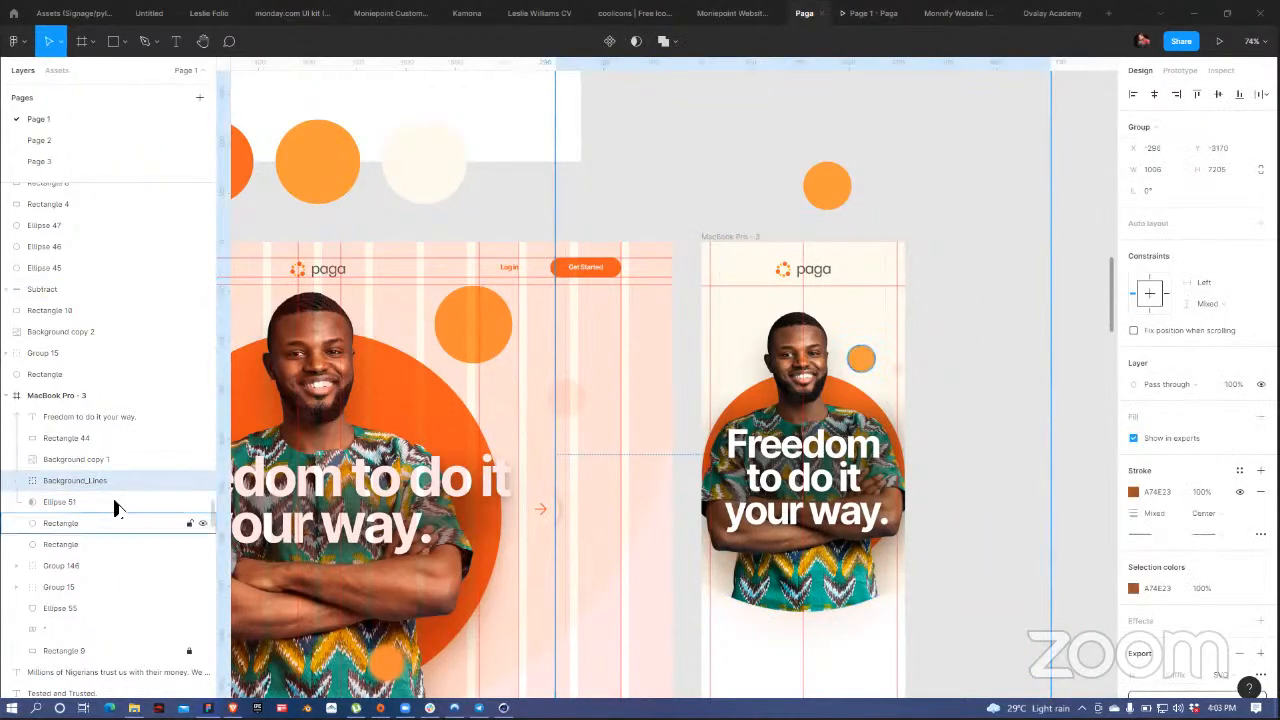
{"action": "scroll", "coordinate": [89, 457], "scroll_direction": "up", "scroll_amount": 3}
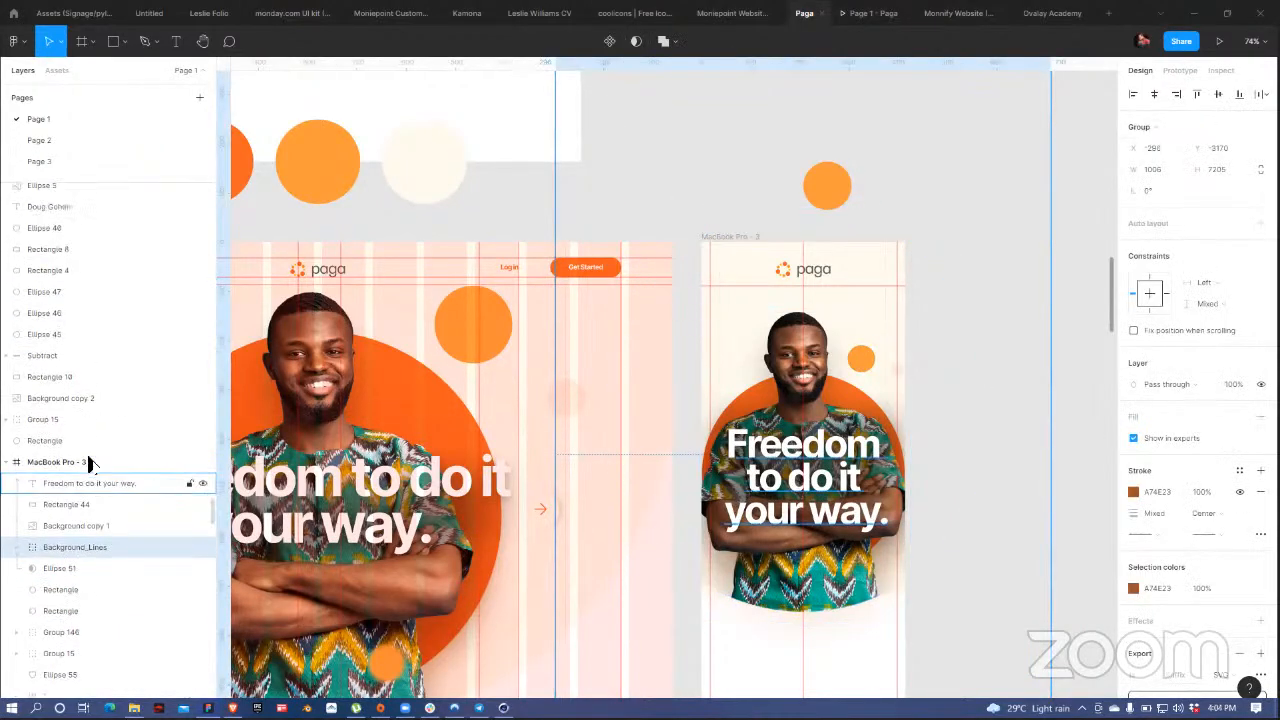
{"action": "scroll", "coordinate": [155, 560], "scroll_direction": "down", "scroll_amount": 3}
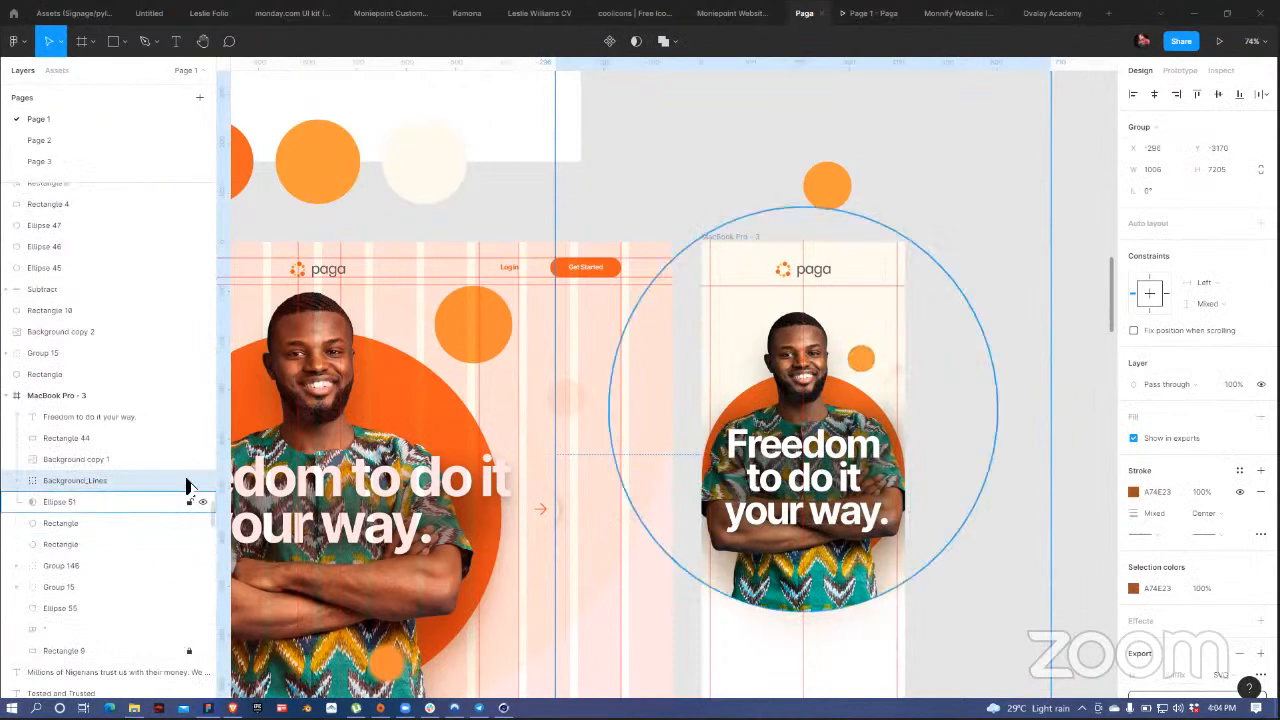
{"action": "left_click", "coordinate": [980, 215]}
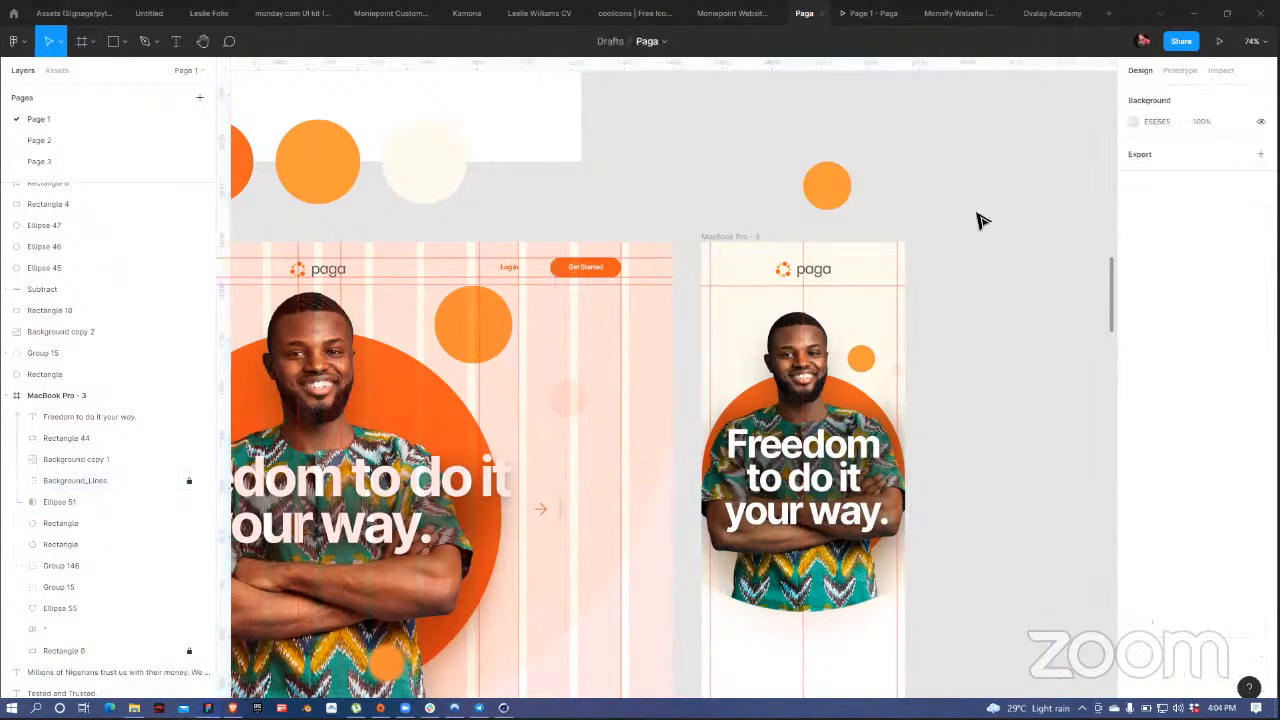
{"action": "scroll", "coordinate": [674, 369], "scroll_direction": "down", "scroll_amount": 3}
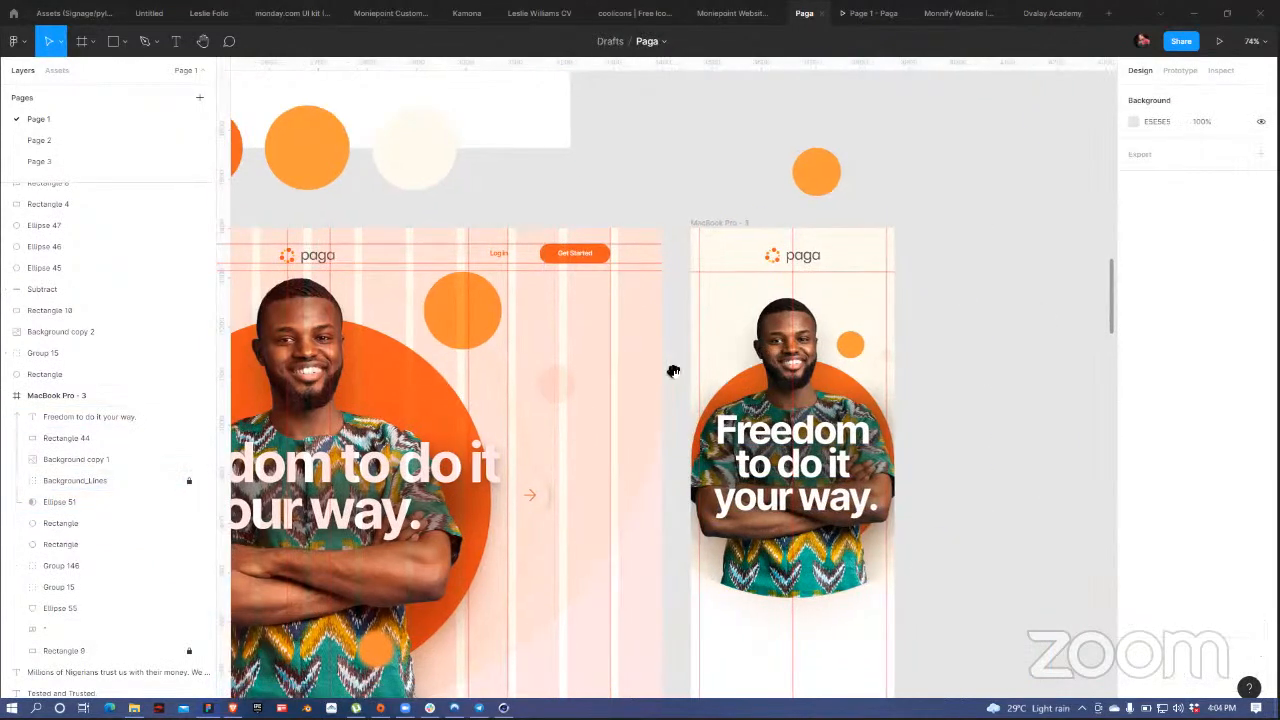
{"action": "scroll", "coordinate": [629, 434], "scroll_direction": "right", "scroll_amount": 3}
{"action": "scroll", "coordinate": [721, 378], "scroll_direction": "down", "scroll_amount": 2}
{"action": "scroll", "coordinate": [740, 372], "scroll_direction": "left", "scroll_amount": 3}
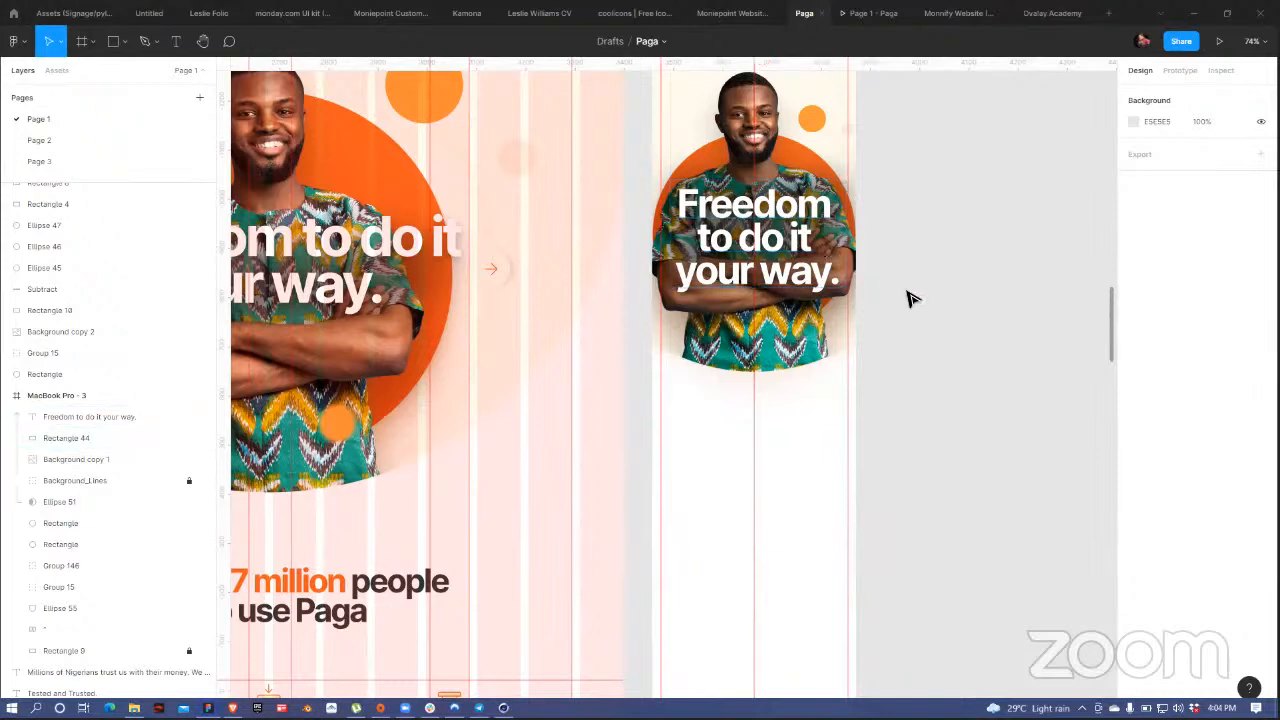
{"action": "scroll", "coordinate": [909, 297], "scroll_direction": "up", "scroll_amount": 3}
- Widen the narrow frame's Ellipse 51 mask evenly on both sides to 882 × 823 and lock it
{"action": "left_click", "coordinate": [674, 127]}
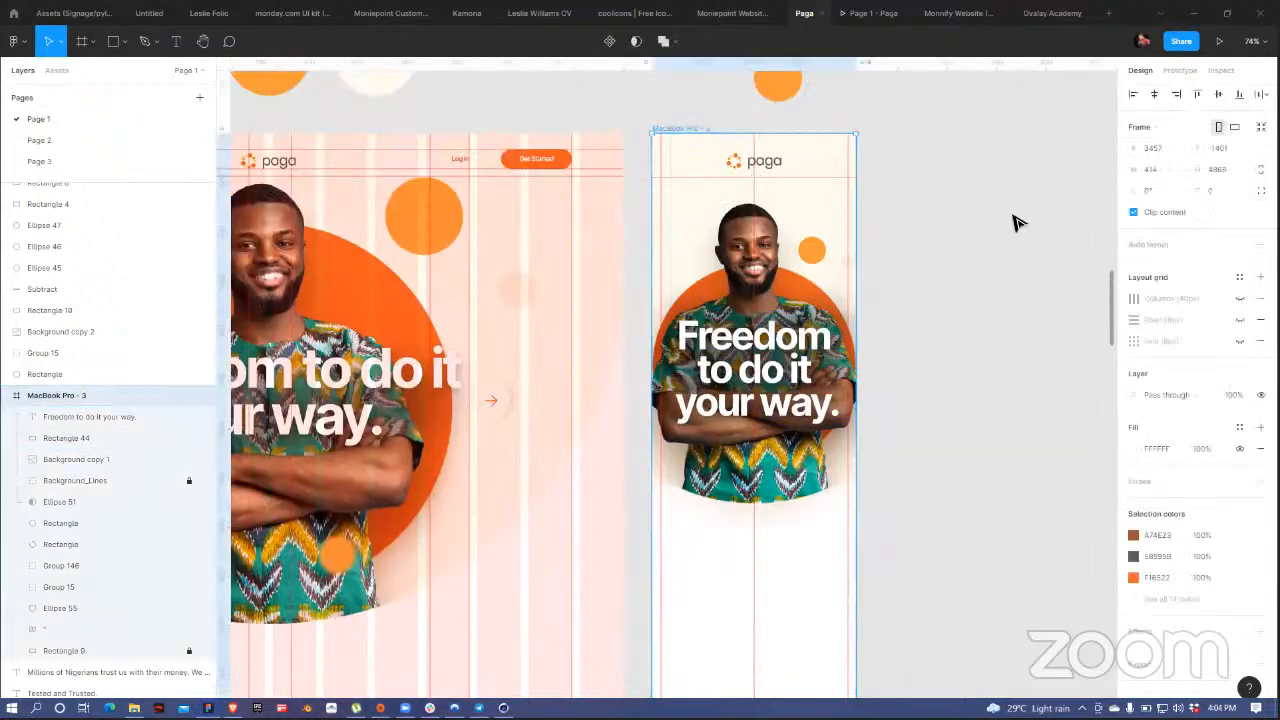
{"action": "left_click", "coordinate": [654, 120]}
{"action": "left_click", "coordinate": [700, 137]}
{"action": "double_click", "coordinate": [773, 168]}
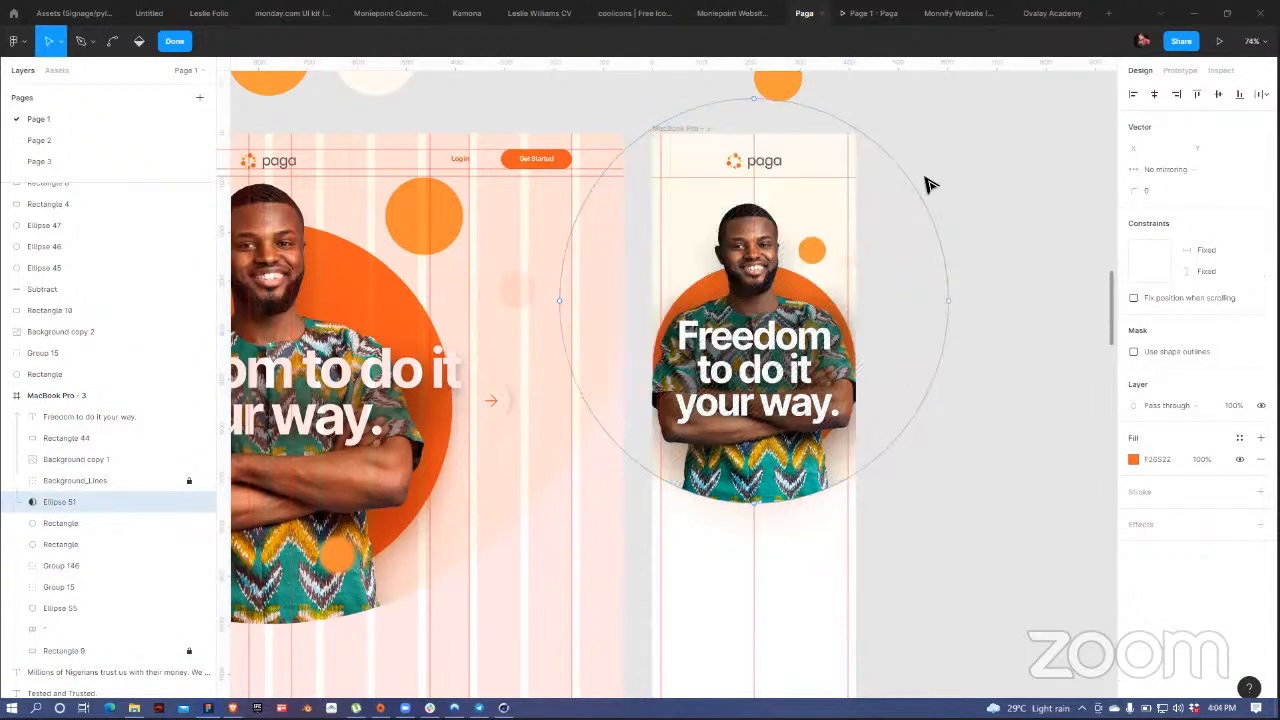
{"action": "key", "text": "Escape"}
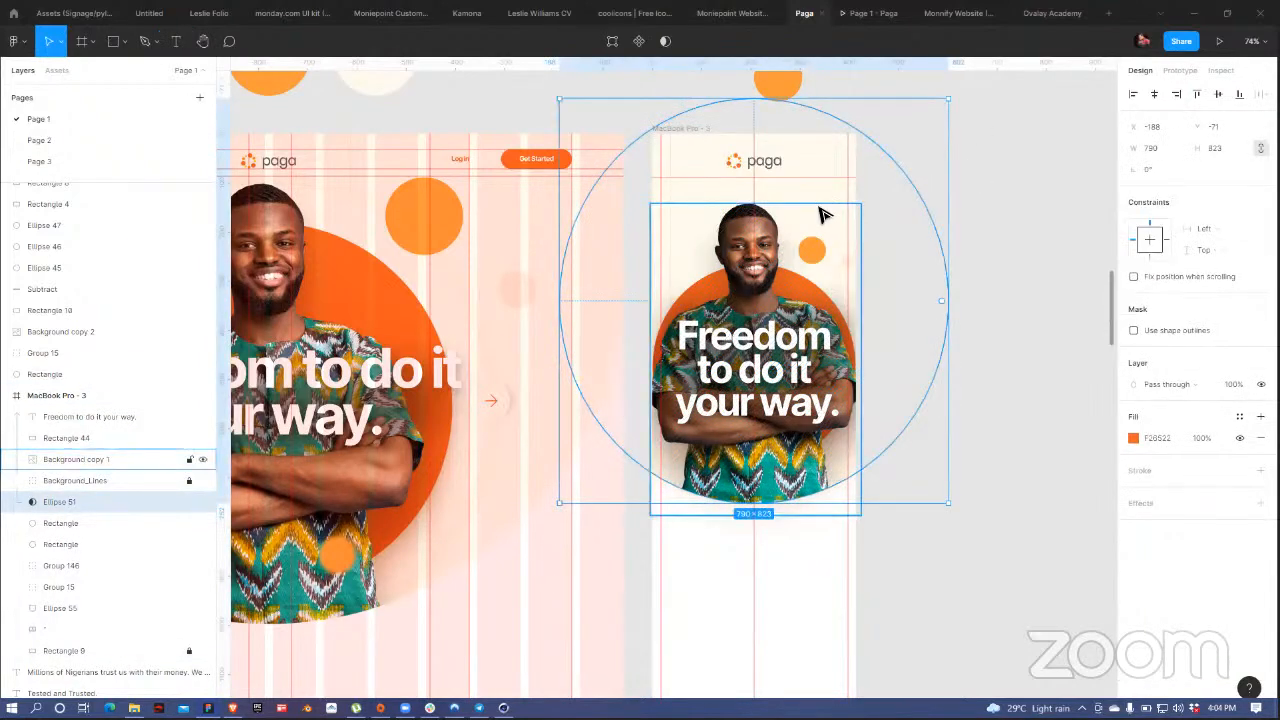
{"action": "left_click", "coordinate": [189, 502]}
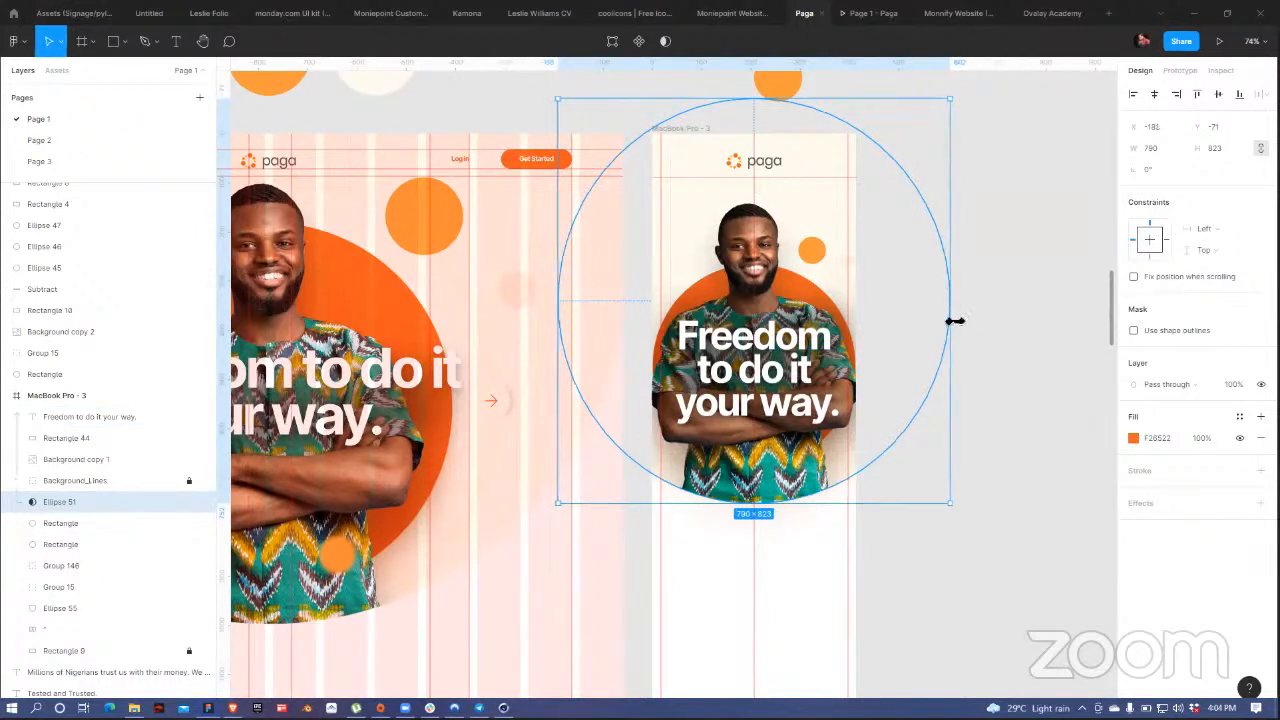
{"action": "left_click_drag", "start_coordinate": [955, 321], "coordinate": [973, 328]}
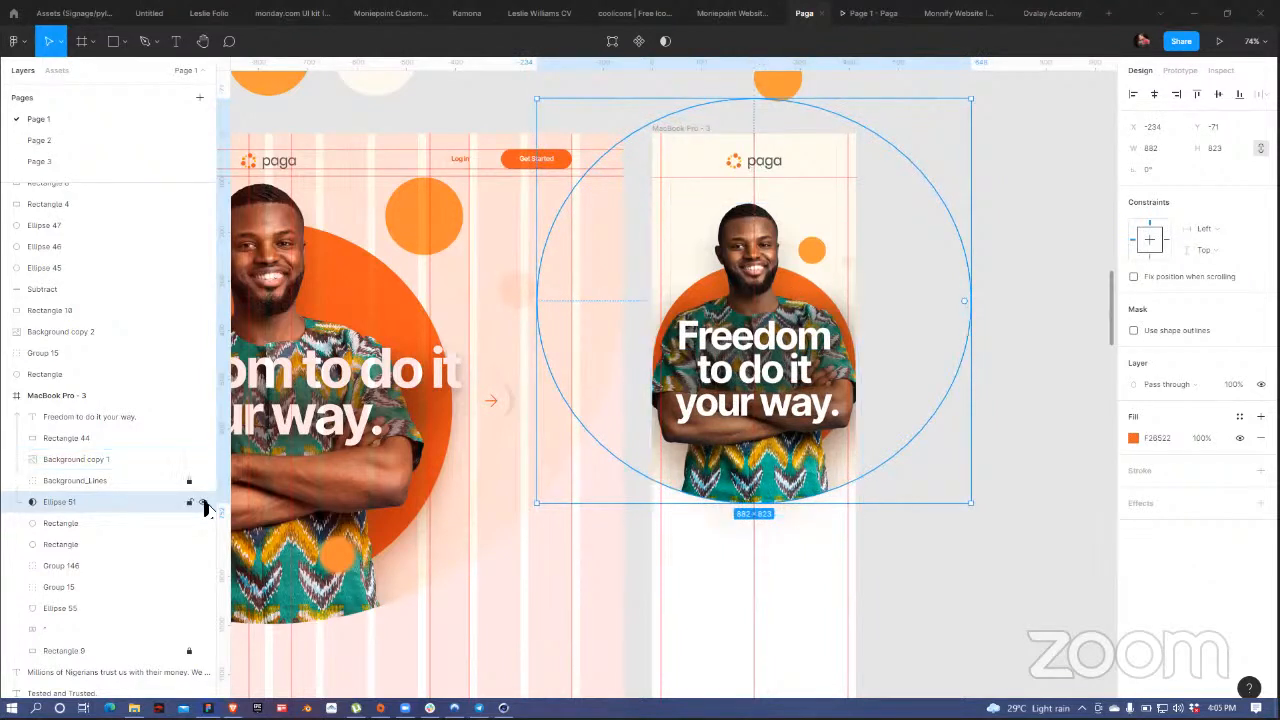
{"action": "left_click", "coordinate": [189, 501]}
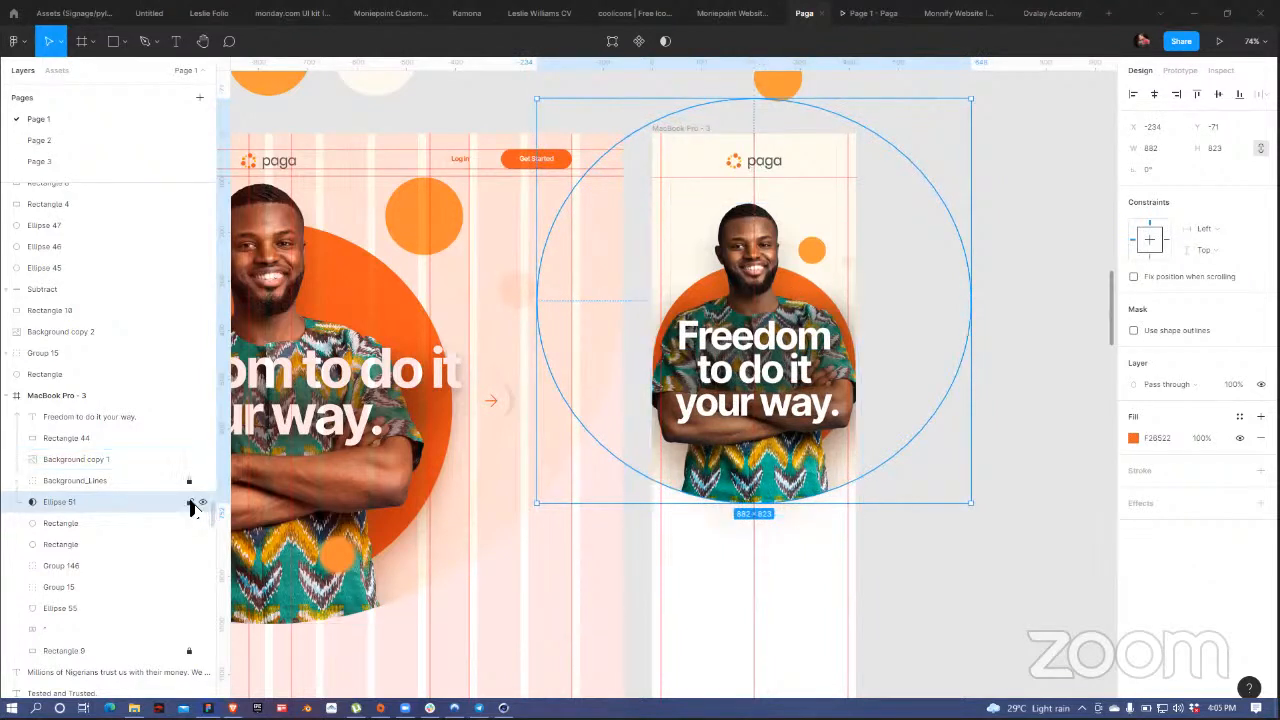
- Move the Paga logo in the narrow frame down to Y 57
{"action": "left_click", "coordinate": [778, 174]}
{"action": "left_click_drag", "start_coordinate": [778, 174], "coordinate": [776, 182]}
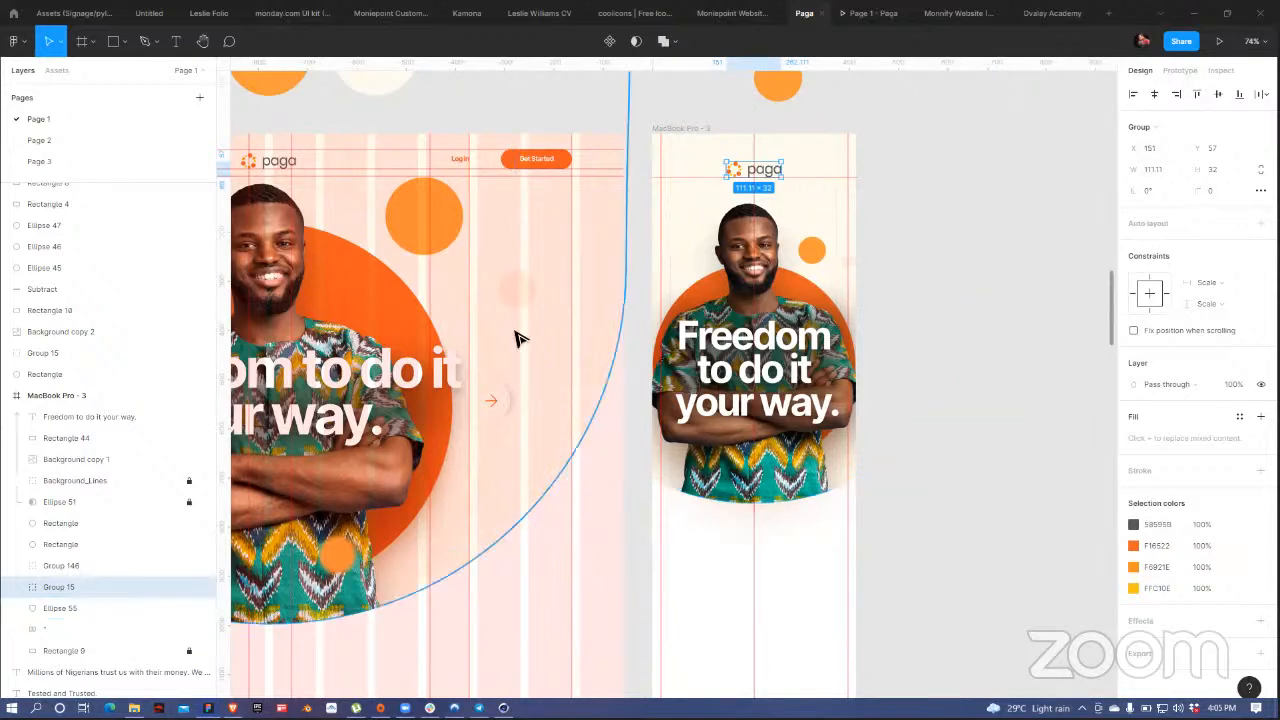
- Copy the desktop header's Get Started button into the narrow frame, placing it just below the "Freedom to do it your way." heading
{"action": "scroll", "coordinate": [641, 417], "scroll_direction": "down", "scroll_amount": 2}
{"action": "scroll", "coordinate": [641, 417], "scroll_direction": "left", "scroll_amount": 2}
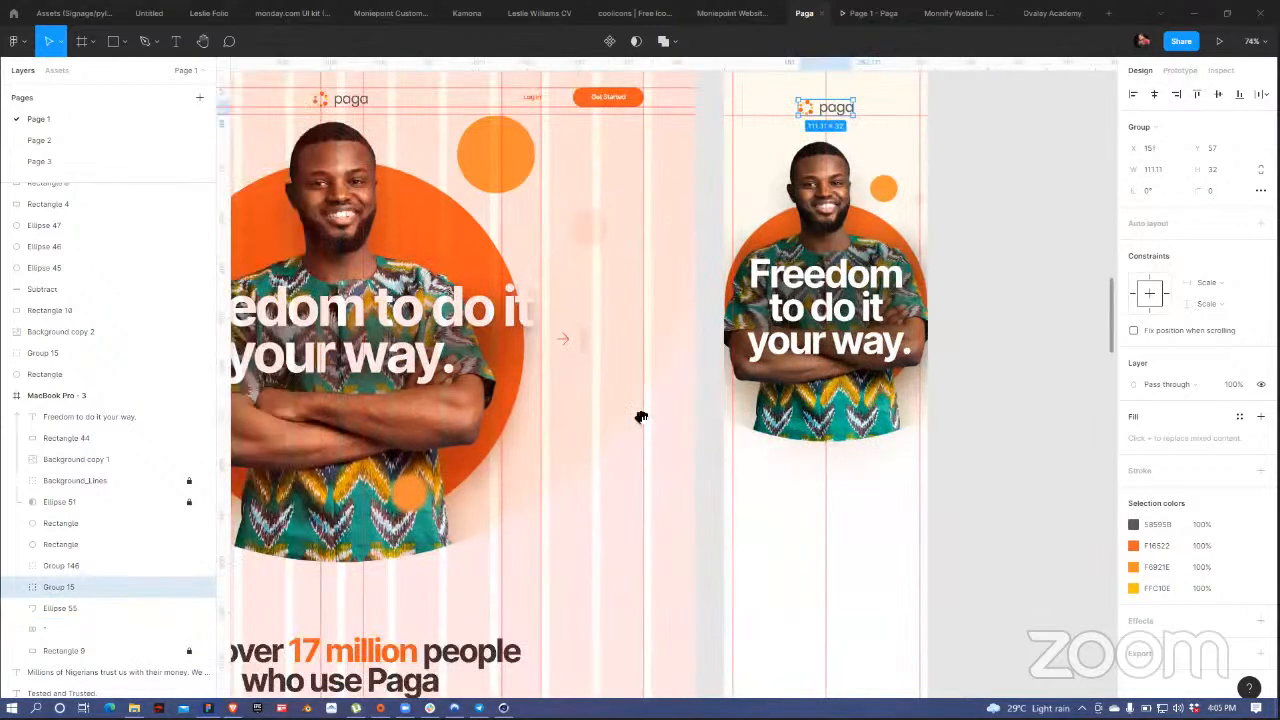
{"action": "left_click_drag", "start_coordinate": [641, 417], "coordinate": [605, 560]}
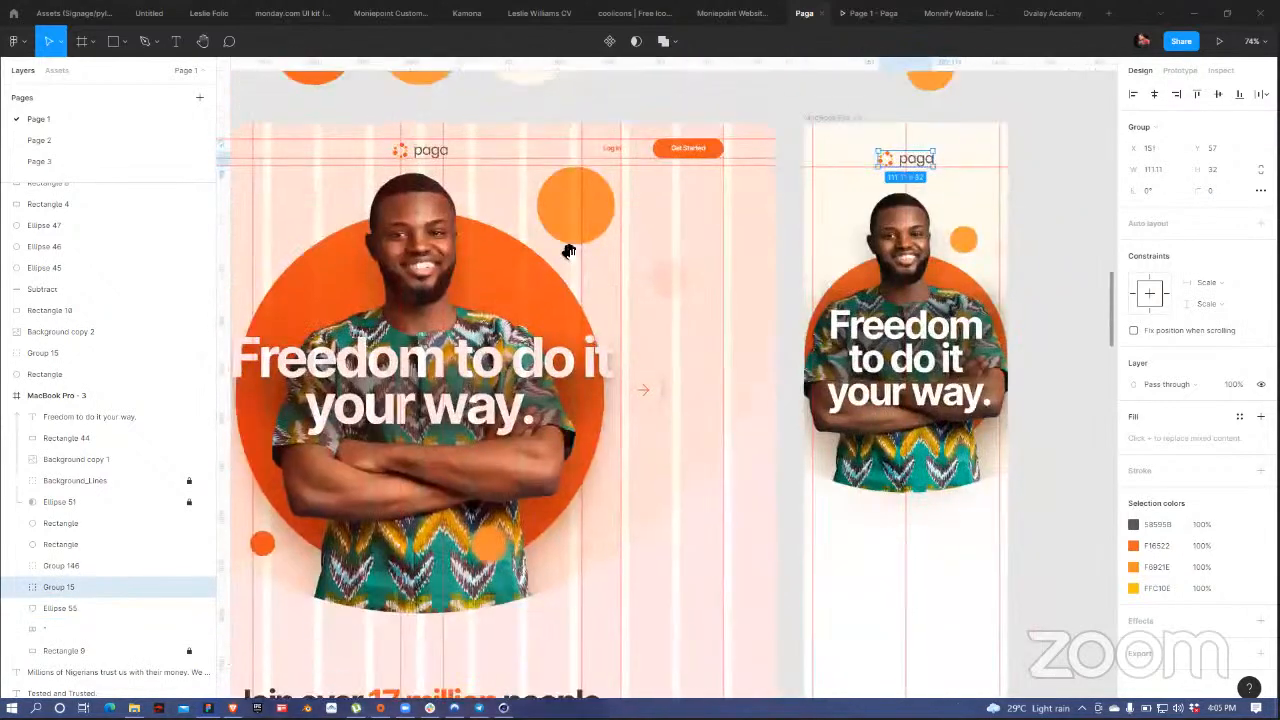
{"action": "left_click", "coordinate": [687, 148]}
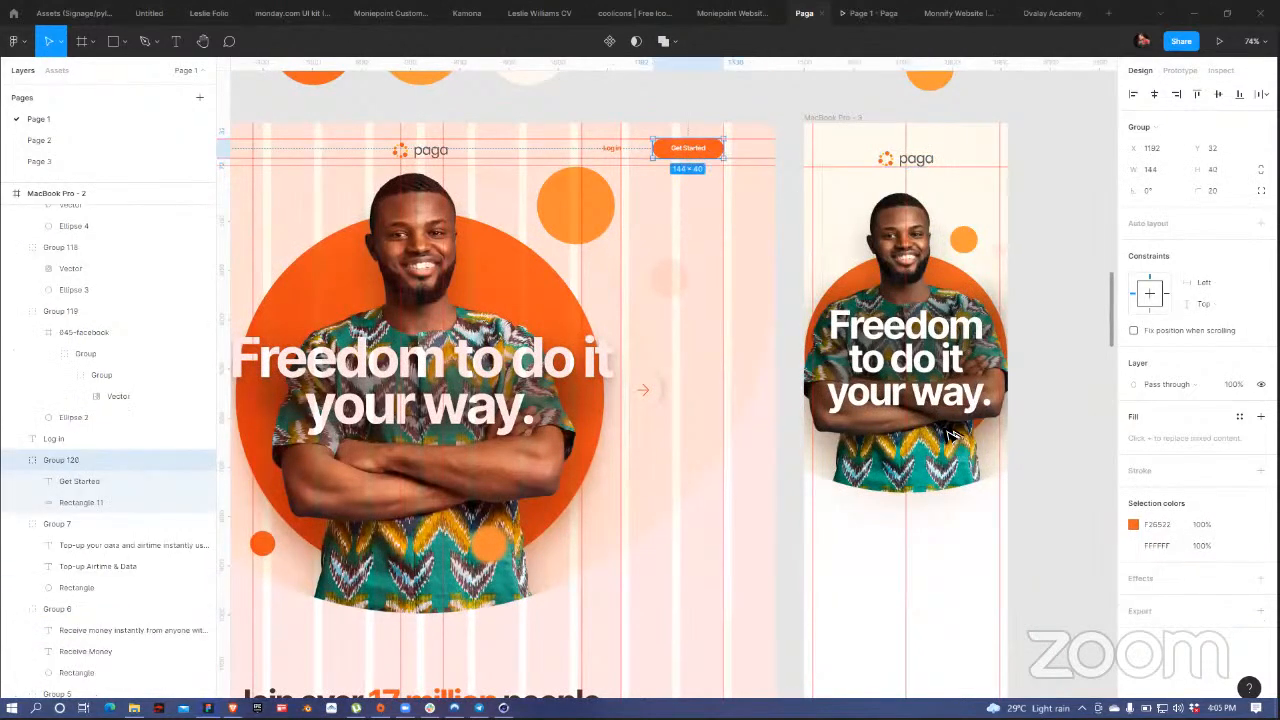
{"action": "left_click_drag", "start_coordinate": [935, 439], "coordinate": [935, 439]}
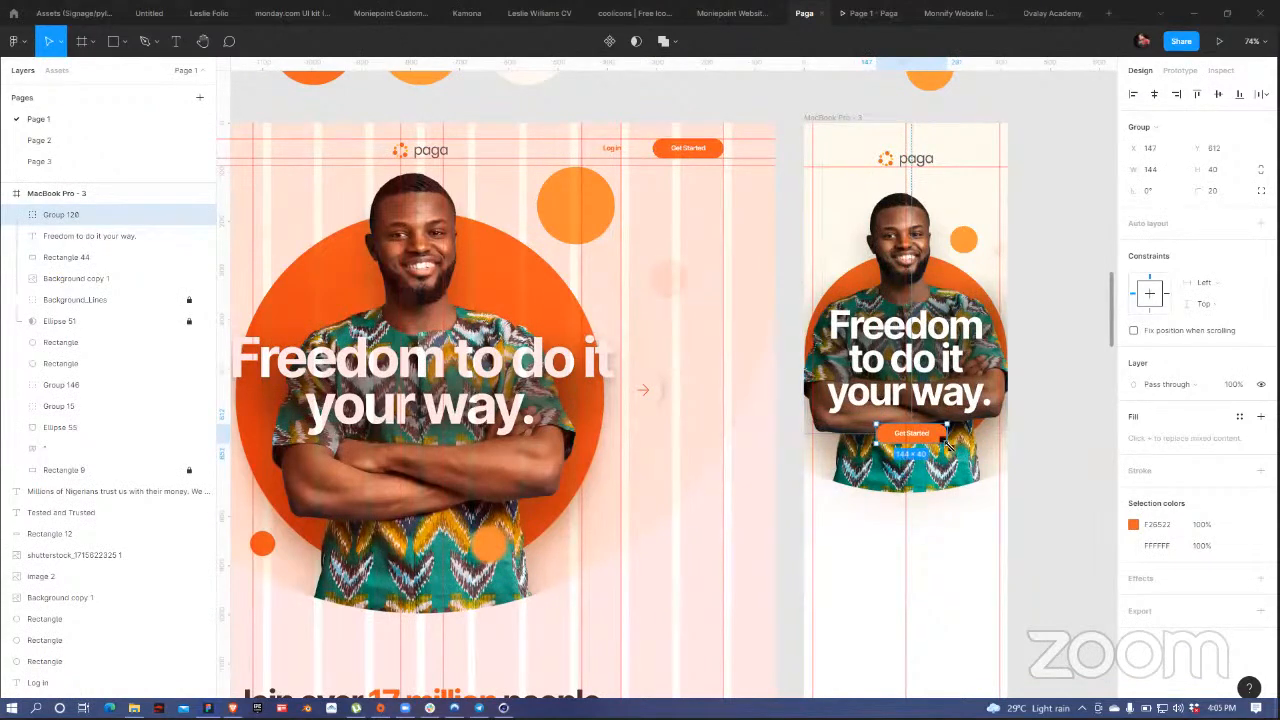
- Enlarge the copied button's orange rectangle to 236 × 63
{"action": "double_click", "coordinate": [944, 440]}
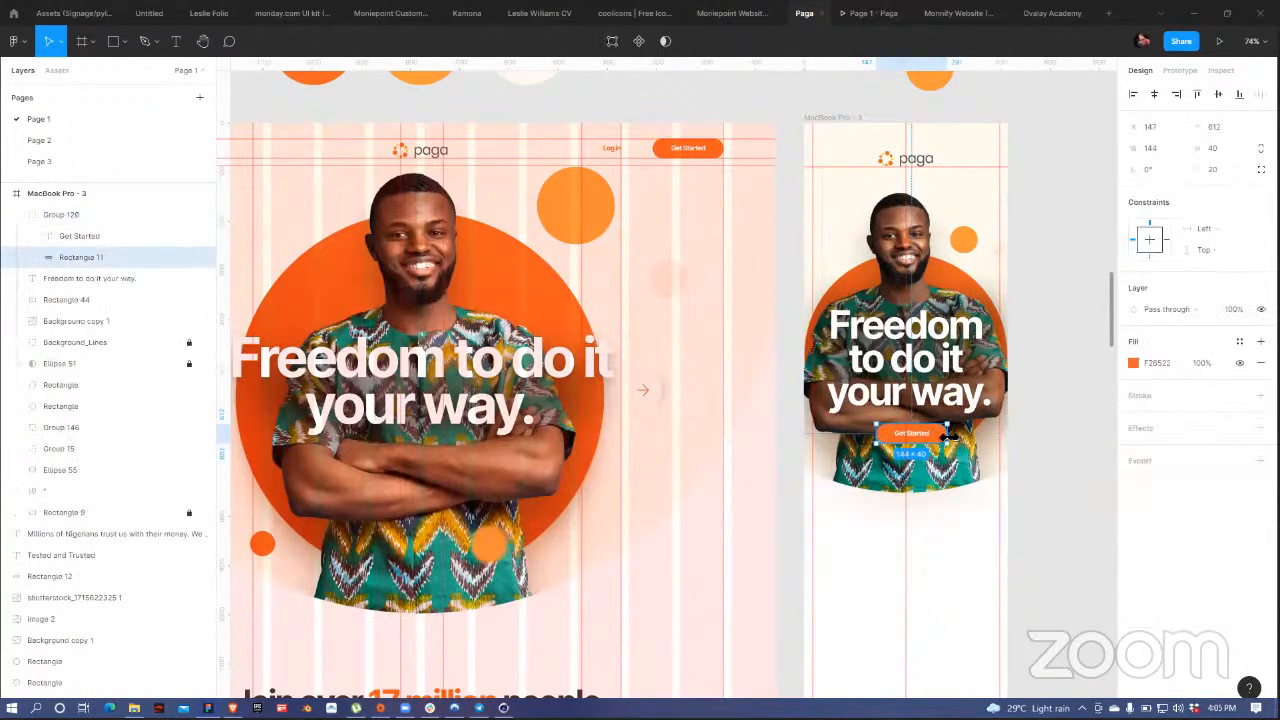
{"action": "left_click_drag", "start_coordinate": [946, 437], "coordinate": [925, 457]}
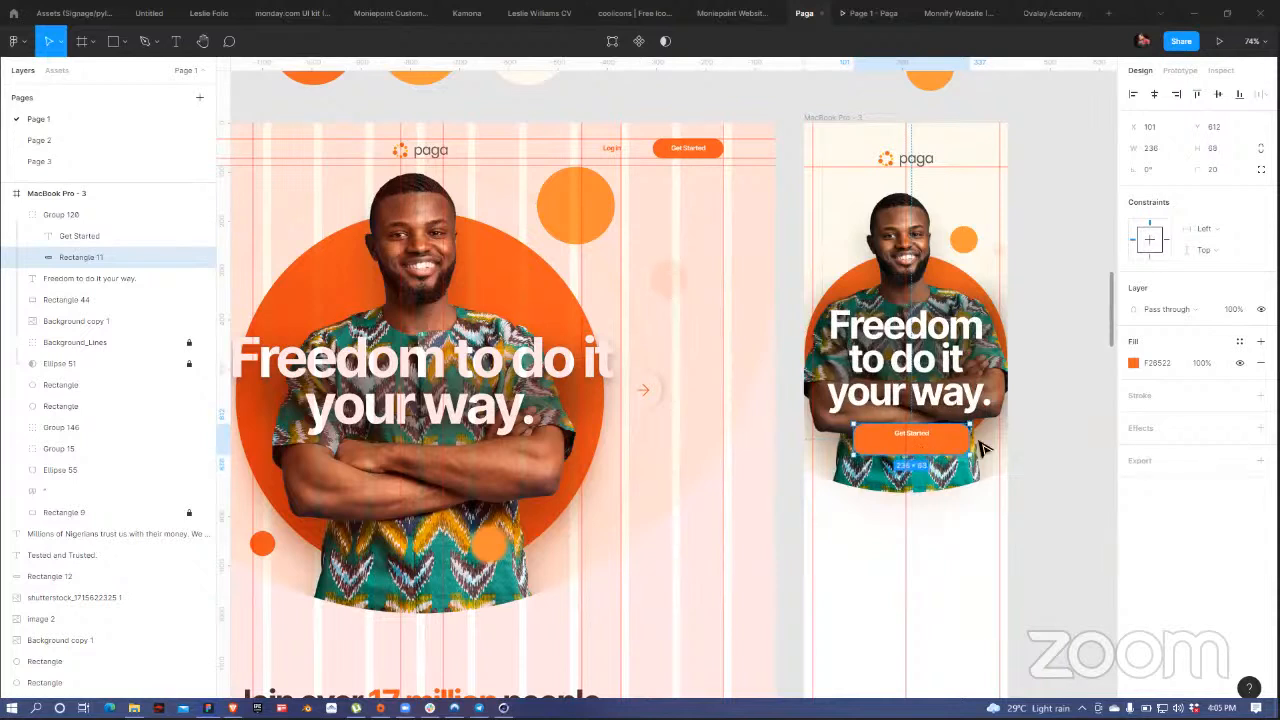
{"action": "left_click", "coordinate": [1066, 392]}
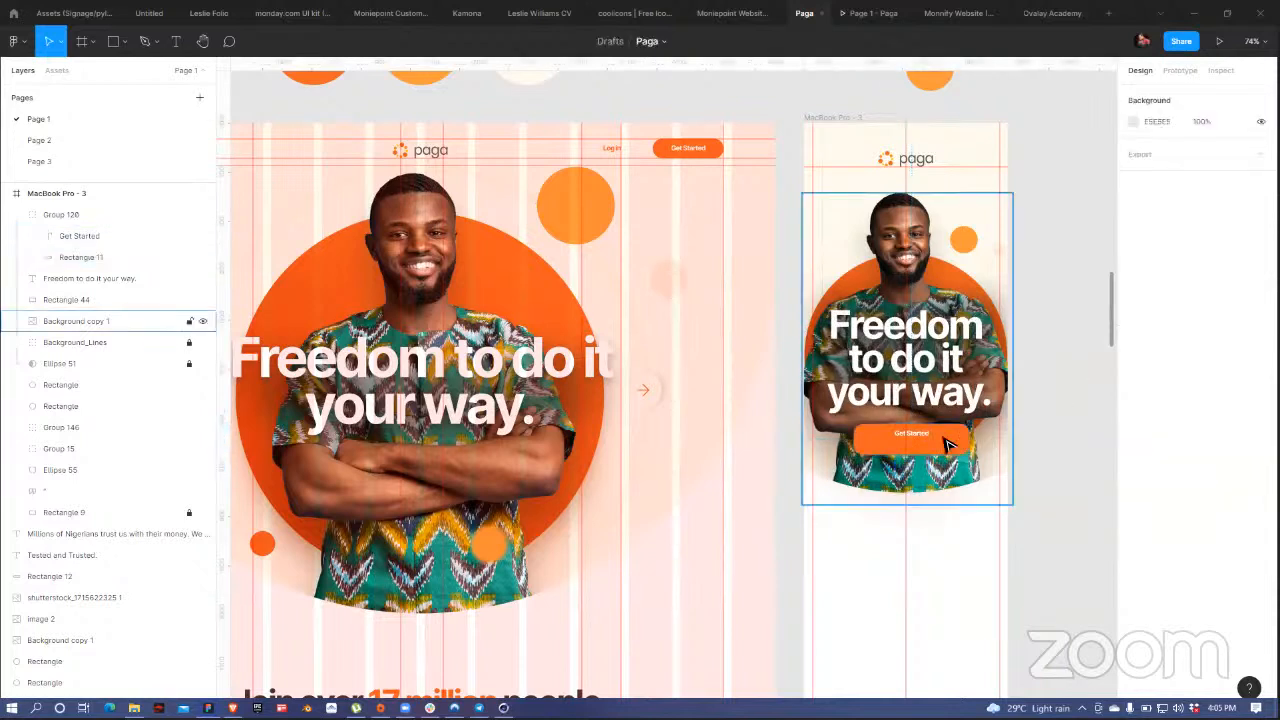
- Centre the enlarged Get Started button horizontally in the narrow frame and centre its label vertically on the button
{"action": "left_click", "coordinate": [948, 443]}
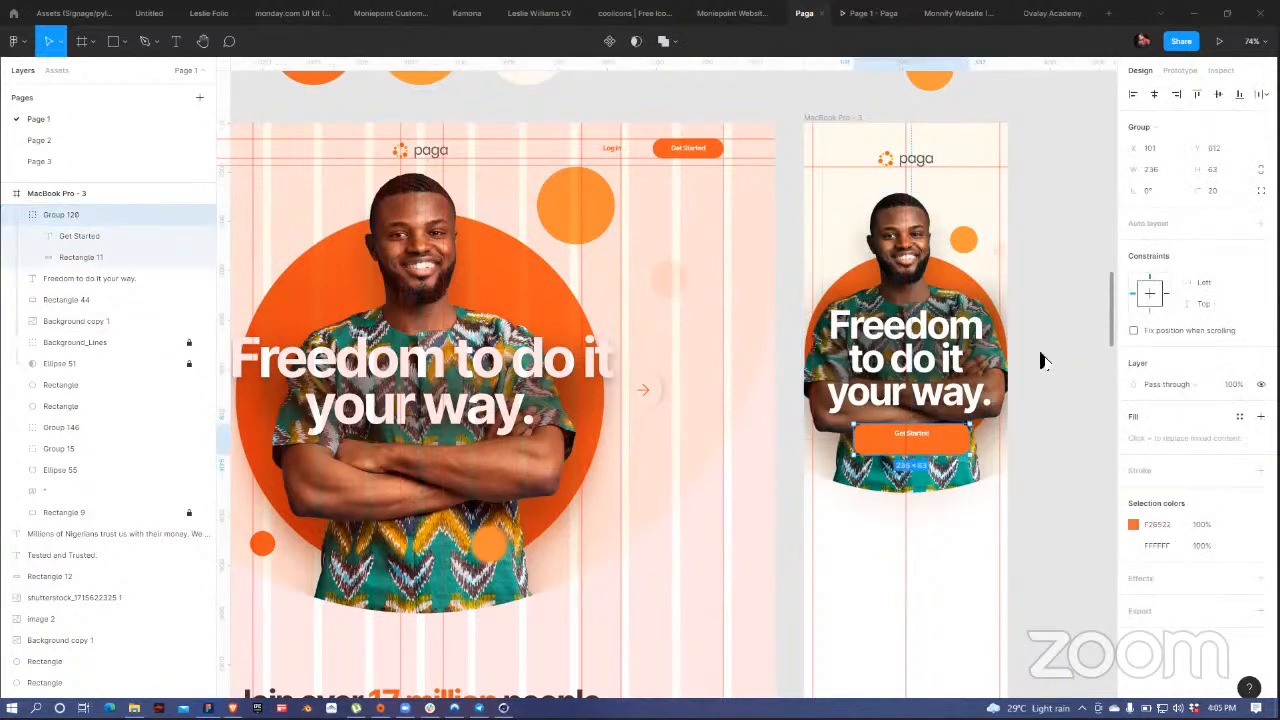
{"action": "double_click", "coordinate": [895, 438]}
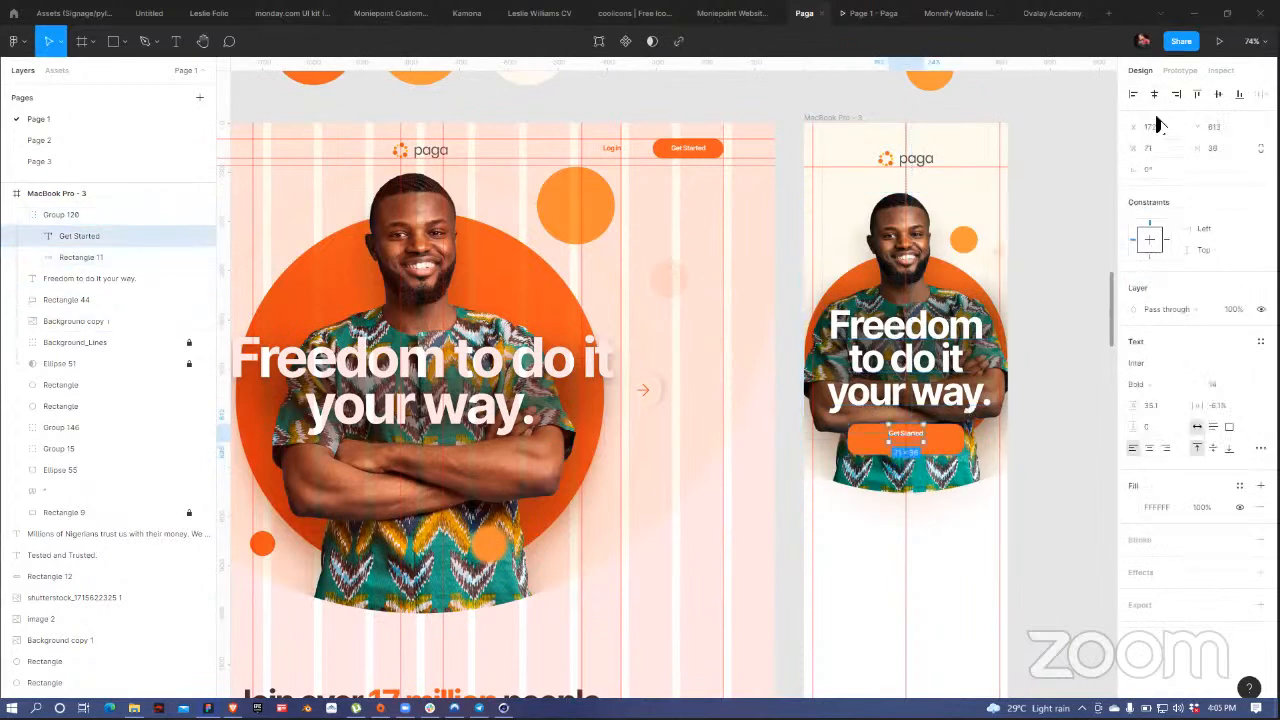
{"action": "left_click", "coordinate": [1218, 93]}
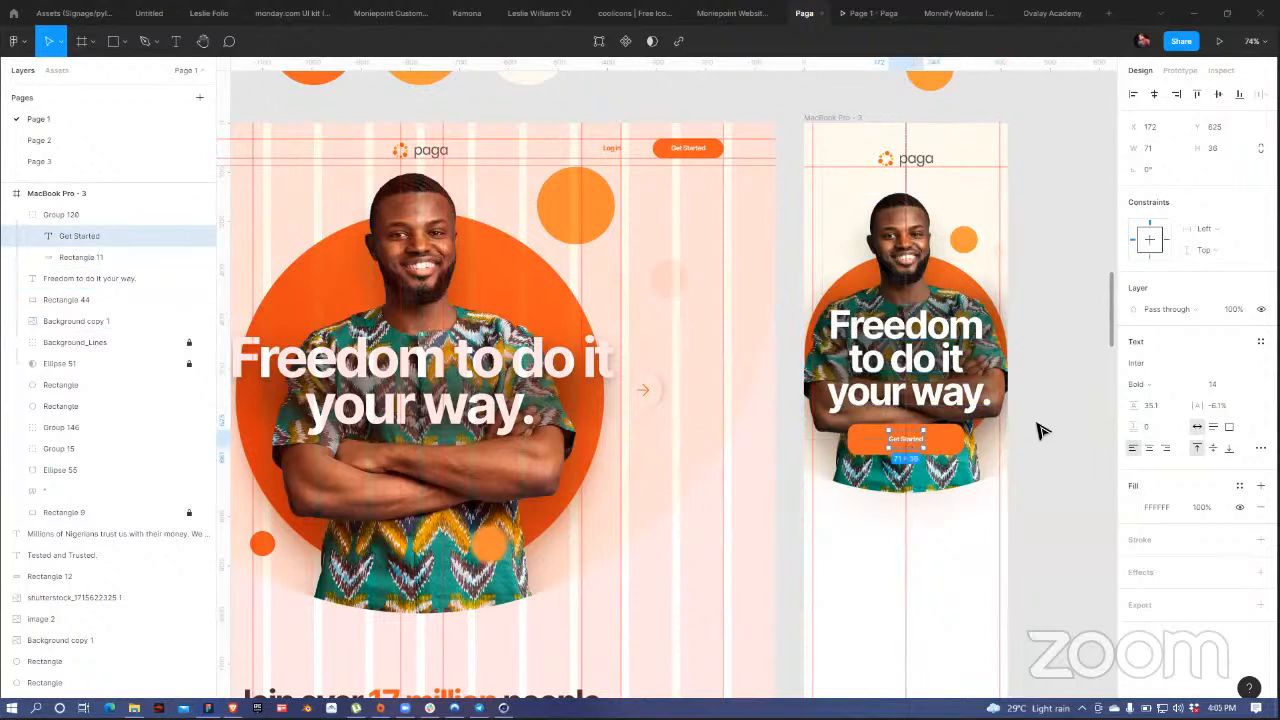
- Increase the Get Started label's font size to 20 and centre it horizontally on the button
{"action": "key", "text": "ctrl+shift+period"}
{"action": "key", "text": "ctrl+shift+period"}
{"action": "key", "text": "ctrl+shift+period"}
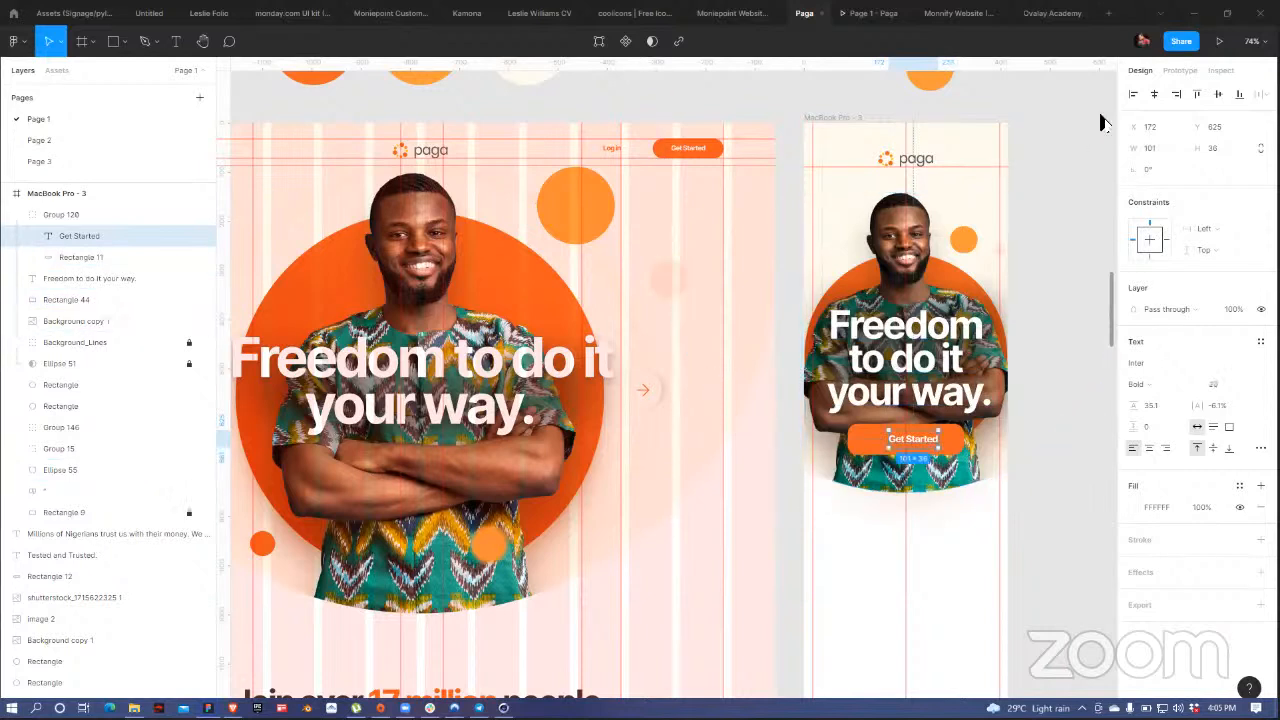
{"action": "left_click", "coordinate": [1153, 95]}
- Round the button rectangle's corners to a radius of 39 and move the whole button down to Y 647
{"action": "left_click", "coordinate": [957, 448]}
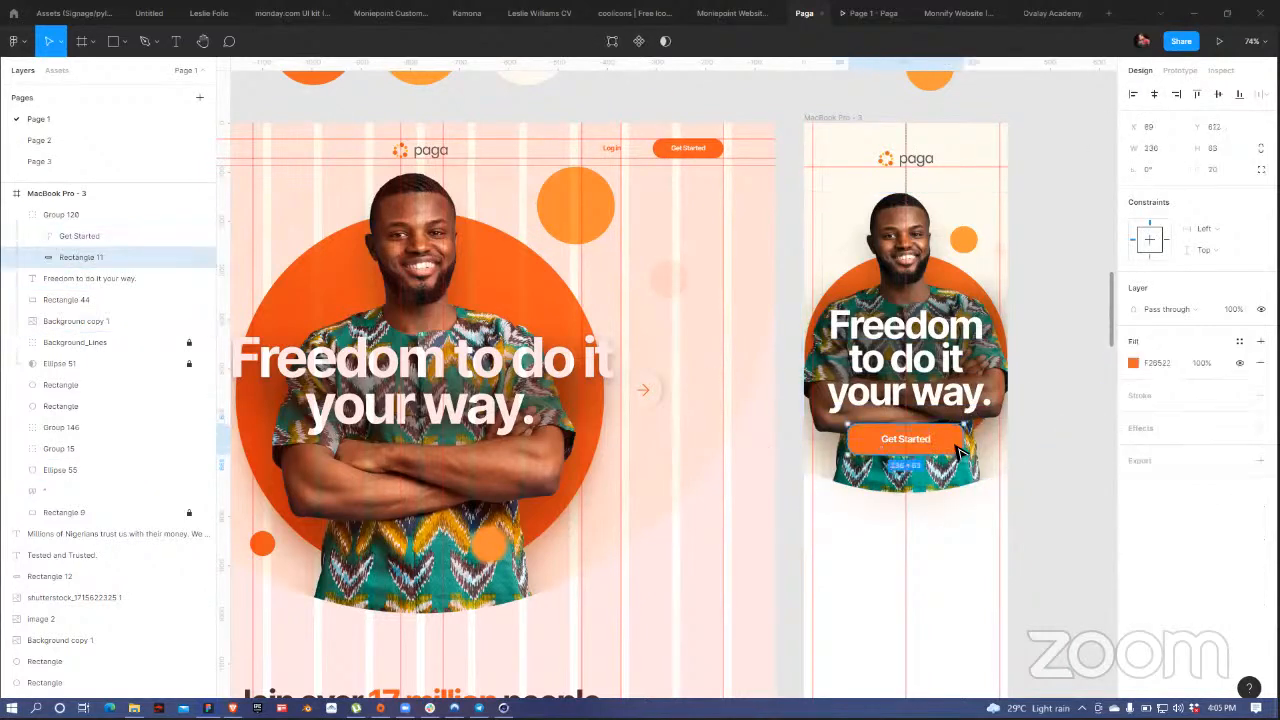
{"action": "left_click_drag", "start_coordinate": [1197, 169], "coordinate": [180, 186]}
{"action": "left_click", "coordinate": [1046, 457]}
{"action": "mouse_move", "coordinate": [950, 453]}
{"action": "left_mouse_down"}
{"action": "mouse_move", "coordinate": [951, 497]}
{"action": "mouse_move", "coordinate": [950, 470]}
{"action": "left_mouse_up"}
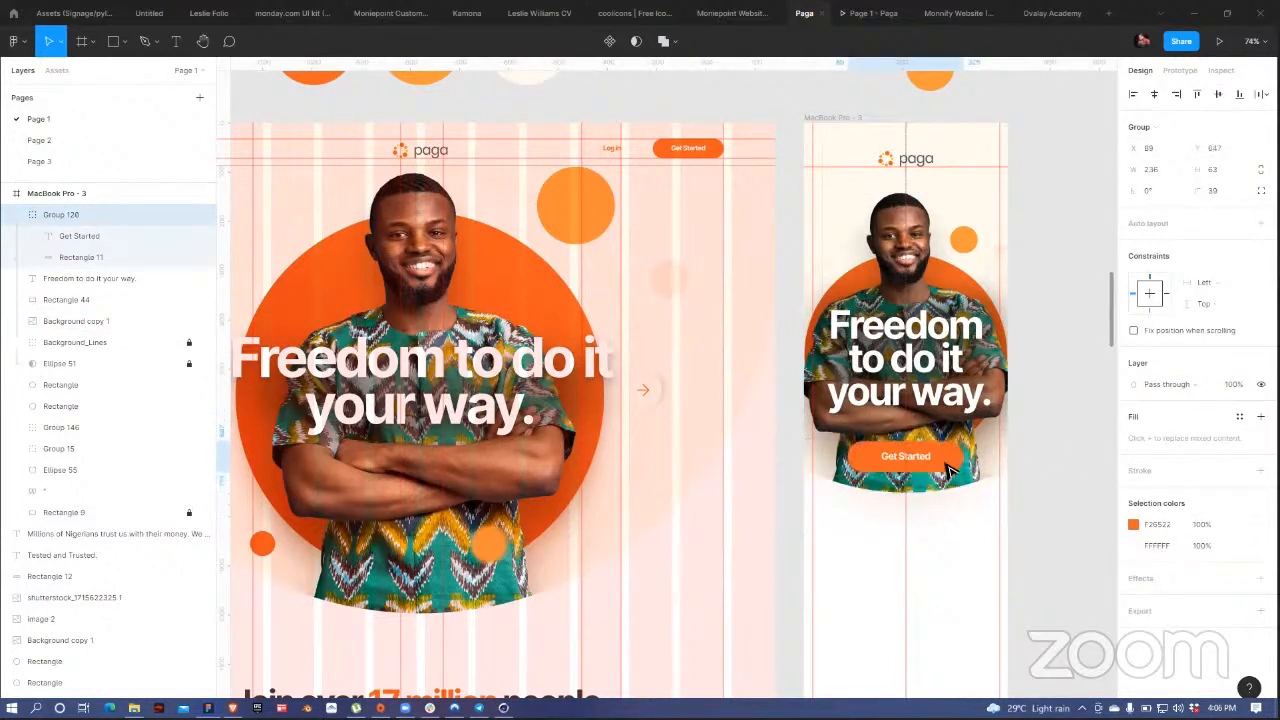
- Group the narrow frame's heading, Rectangle 44, Background copy 1, Background_Lines and Ellipse 51 layers together
{"action": "scroll", "coordinate": [65, 335], "scroll_direction": "up", "scroll_amount": 4}
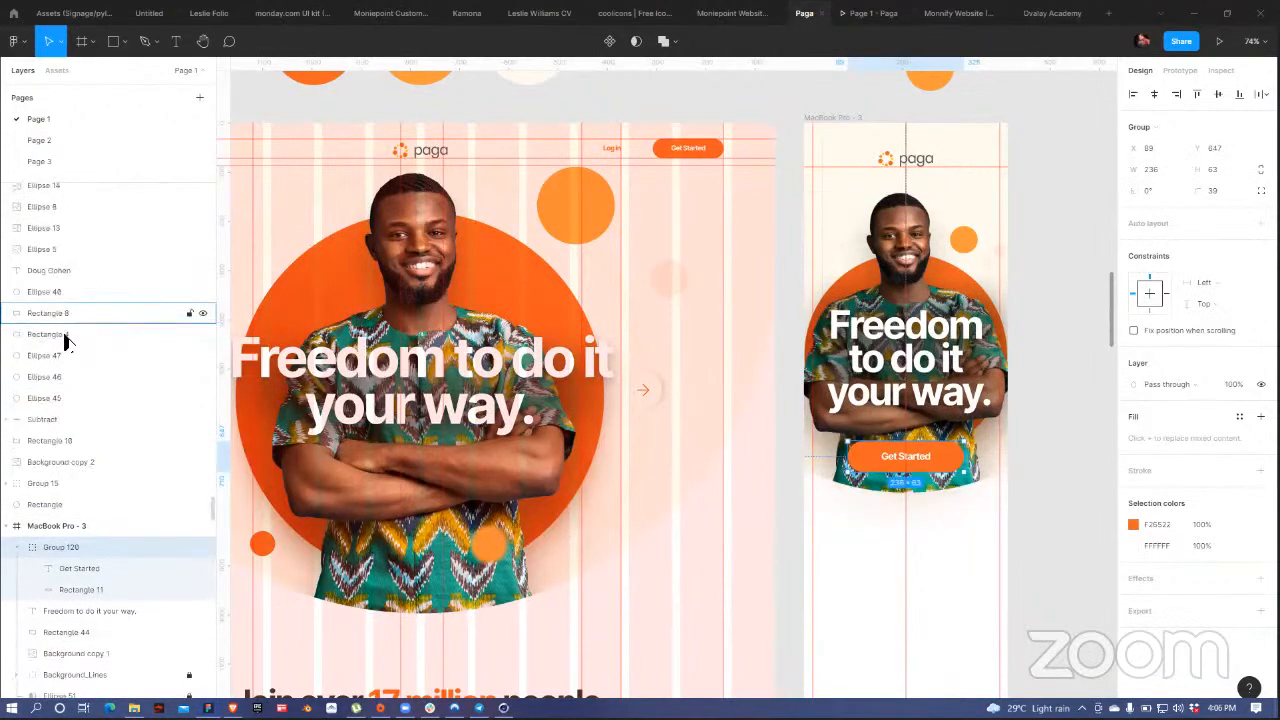
{"action": "scroll", "coordinate": [65, 343], "scroll_direction": "down", "scroll_amount": 2}
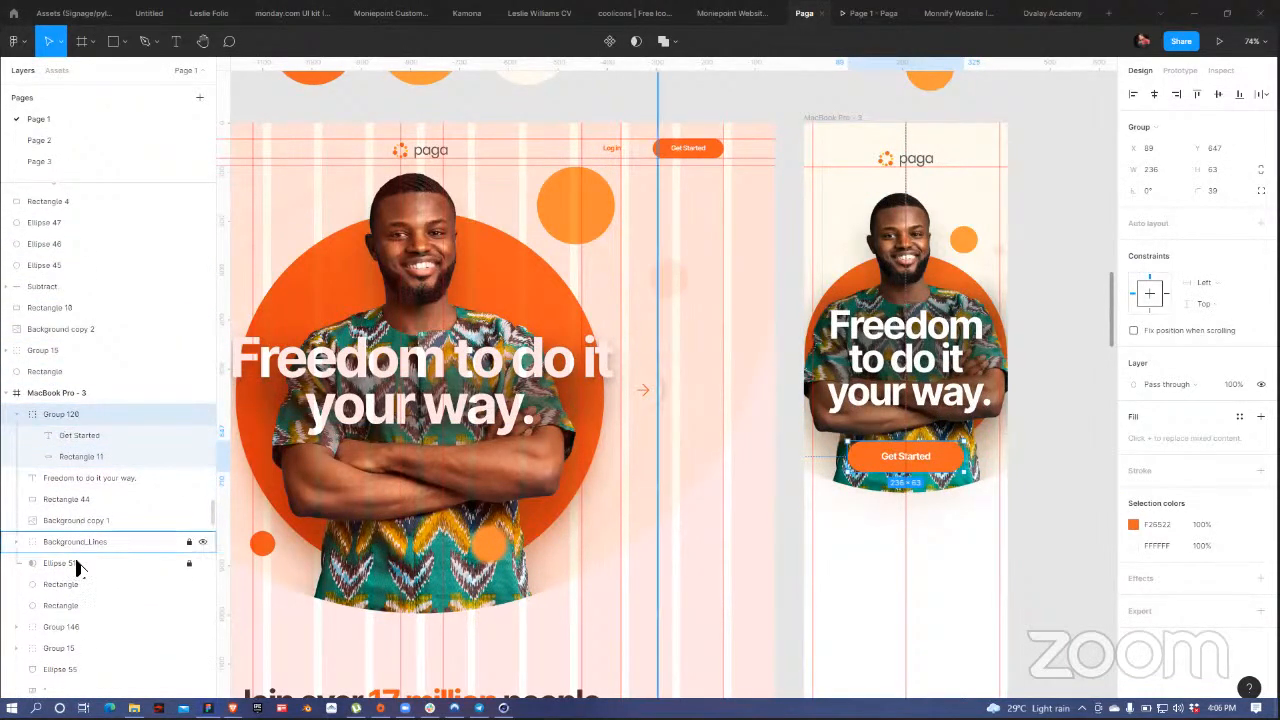
{"action": "left_click", "coordinate": [16, 420]}
{"action": "left_click", "coordinate": [54, 435]}
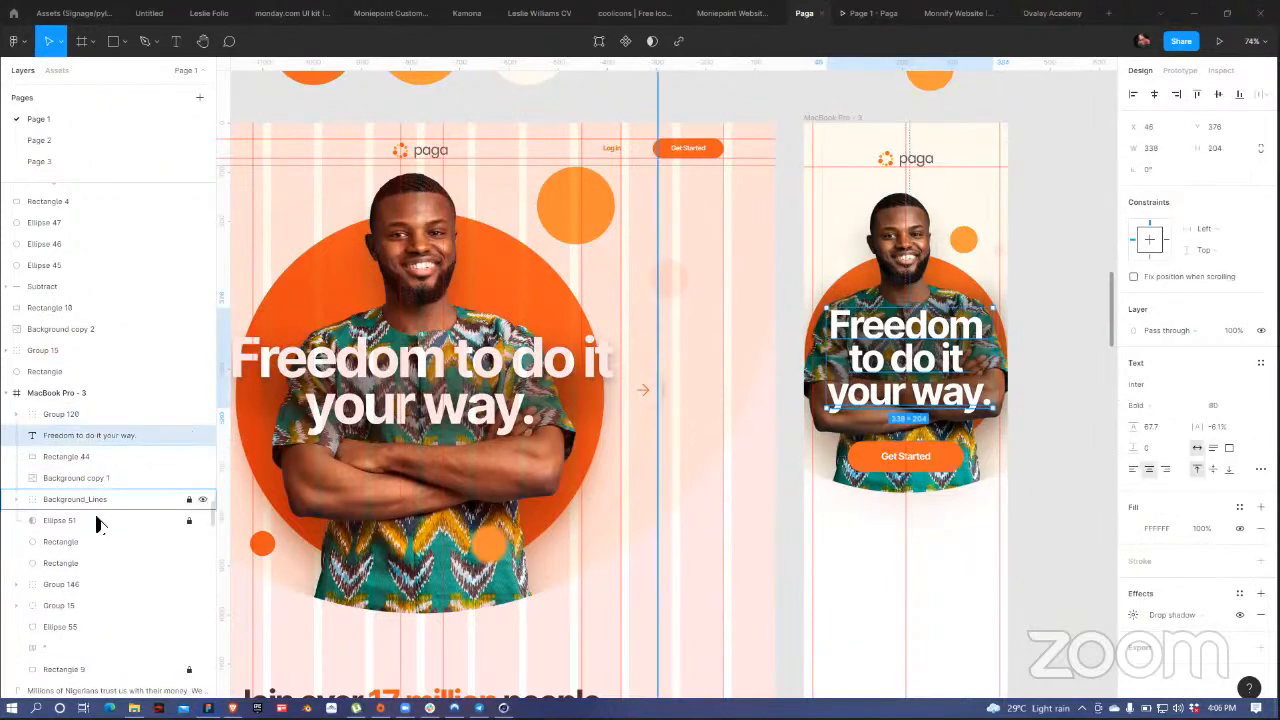
{"action": "left_click", "coordinate": [99, 521], "text": "shift"}
{"action": "key", "text": "ctrl+g"}
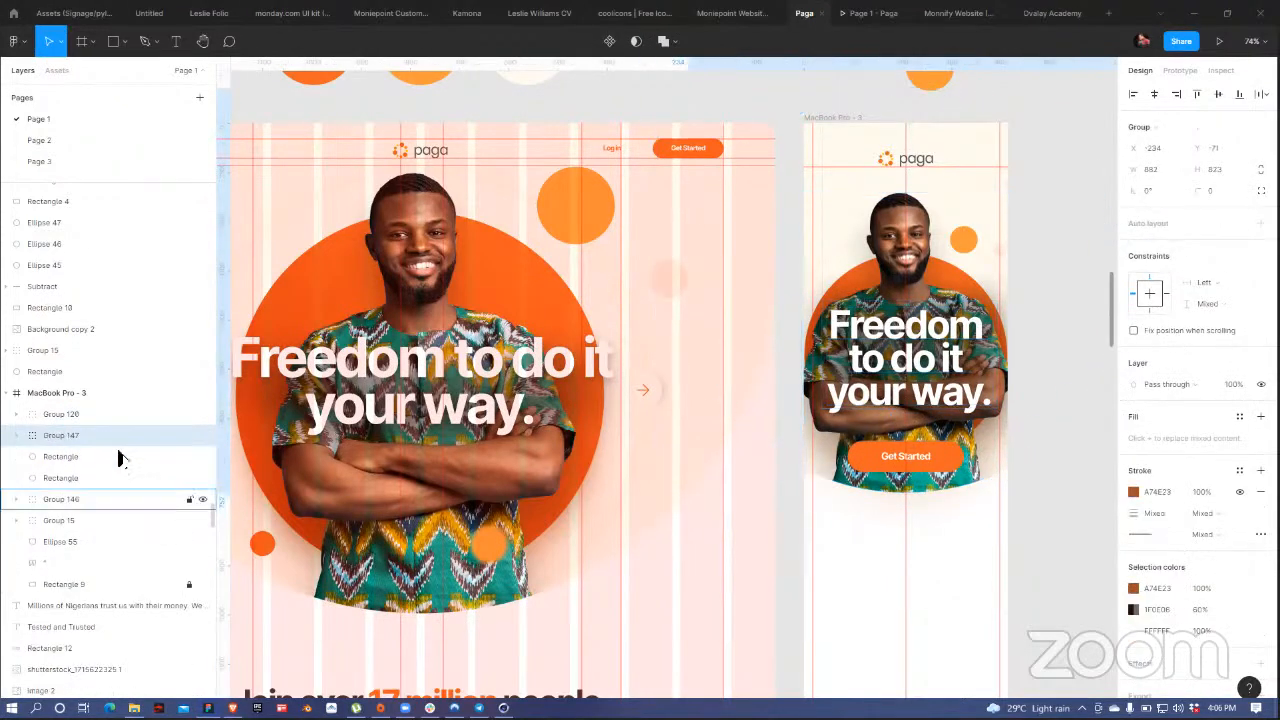
- Move the Get Started button down to Y 718 so it overlaps the lower edge of the man's photo
{"action": "left_click", "coordinate": [63, 414]}
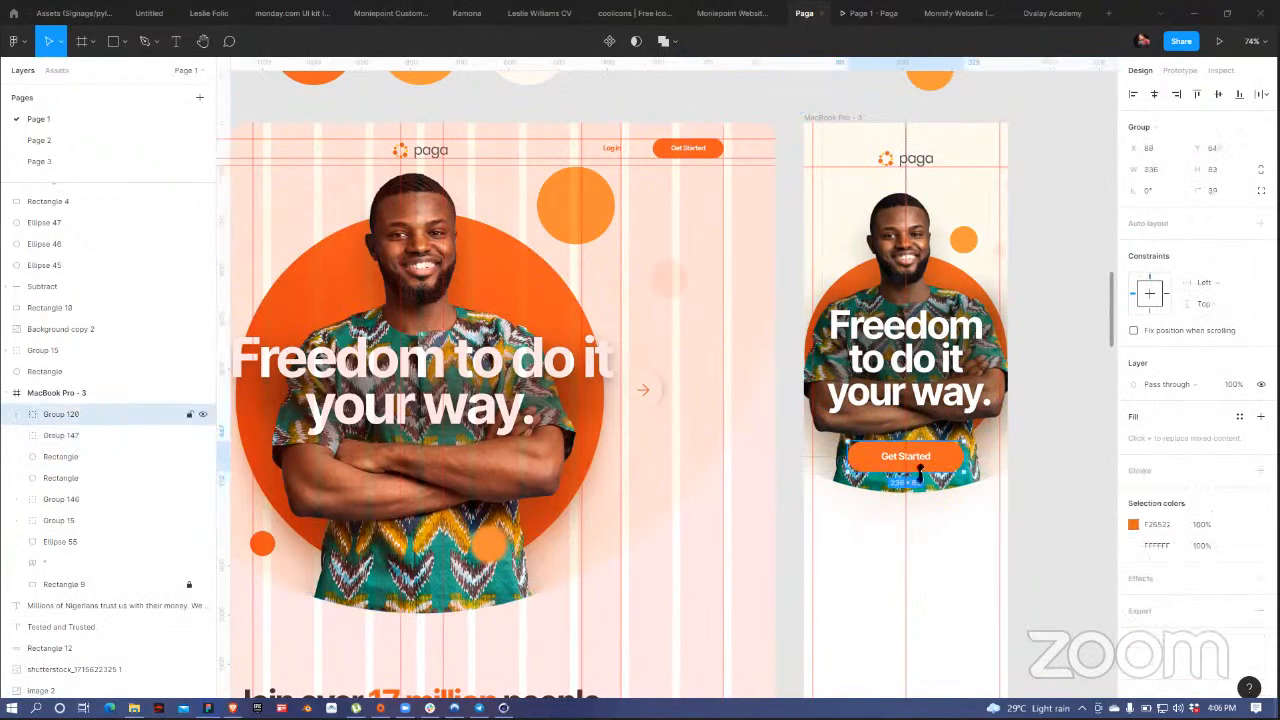
{"action": "left_click_drag", "start_coordinate": [930, 473], "coordinate": [932, 500]}
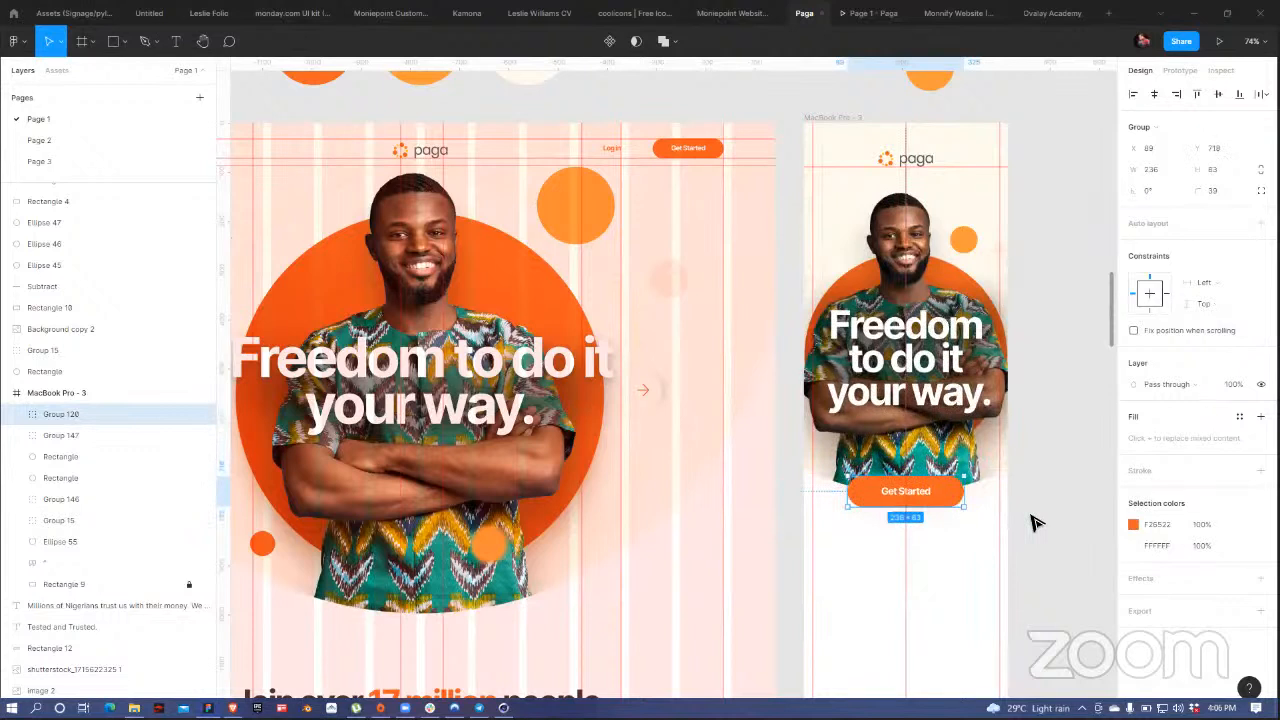
- Group the narrow frame's heading with Rectangle 44 and place the group at Y 419, centred horizontally
{"action": "left_click", "coordinate": [940, 376]}
{"action": "double_click", "coordinate": [940, 376]}
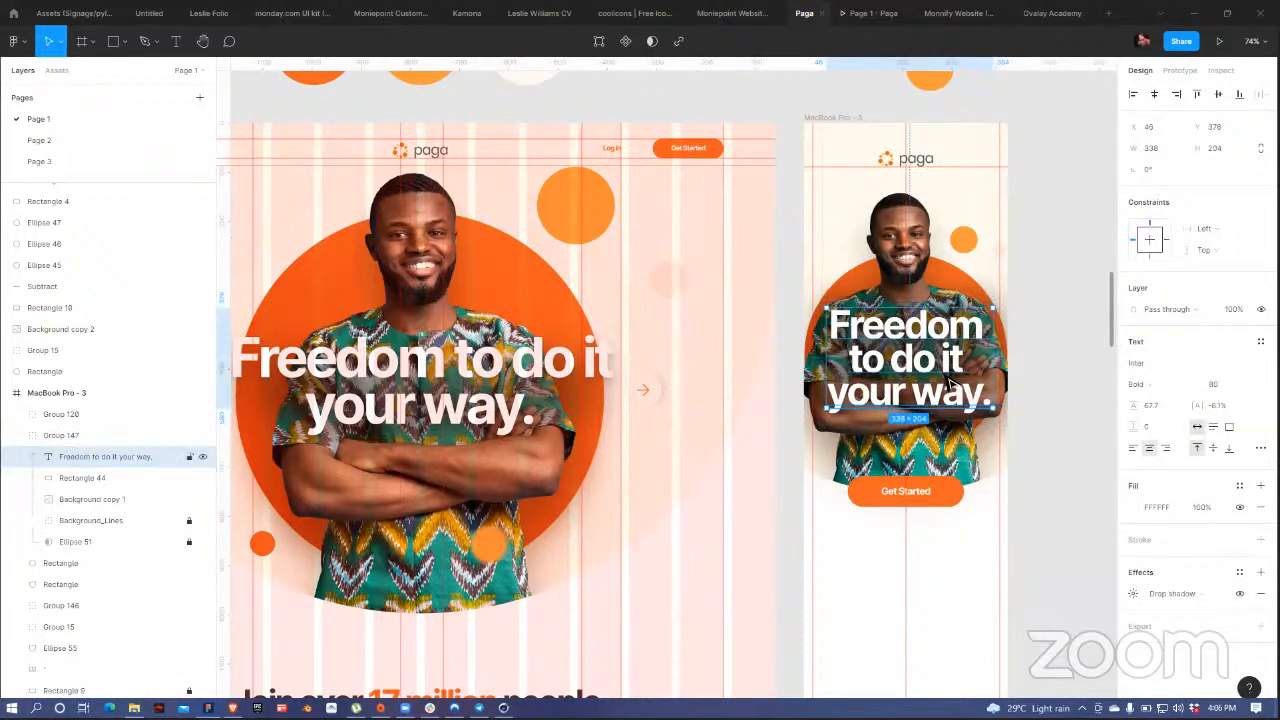
{"action": "left_click", "coordinate": [85, 478], "text": "shift"}
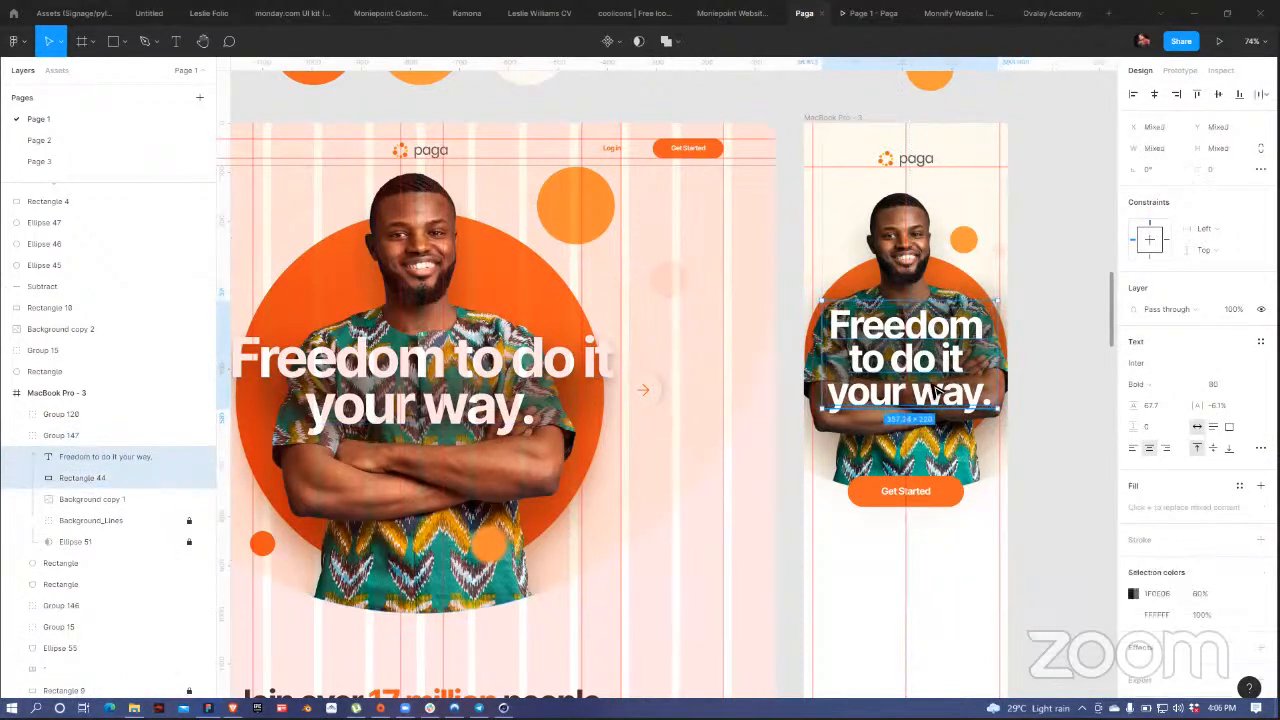
{"action": "key", "text": "ctrl+g"}
{"action": "left_click_drag", "start_coordinate": [940, 365], "coordinate": [934, 398]}
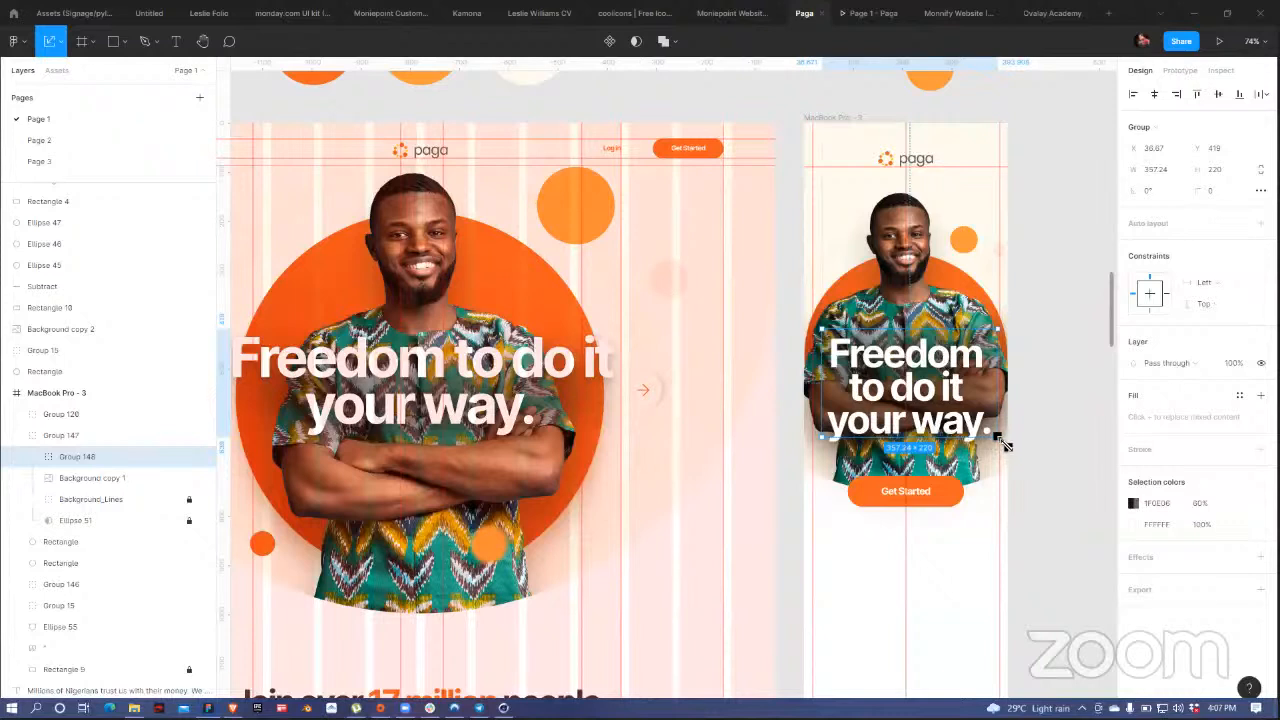
{"action": "left_click", "coordinate": [1154, 95]}
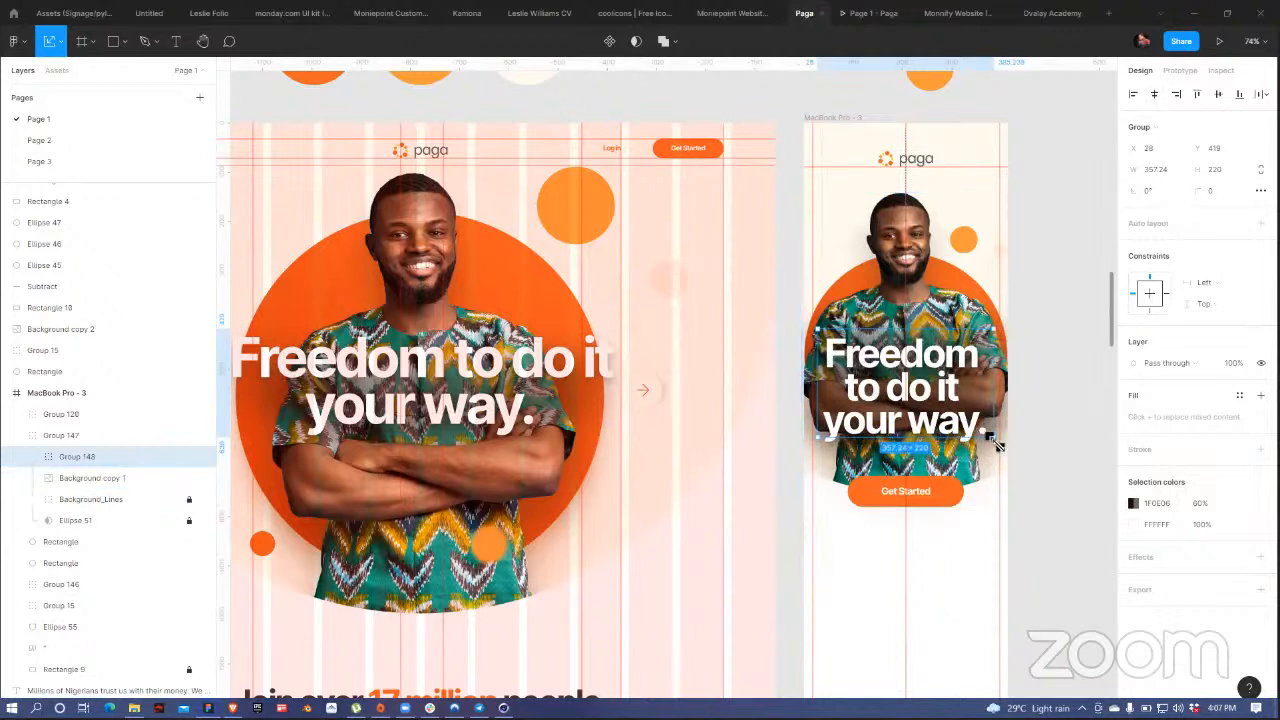
- Try scaling the grouped heading down to about 322 × 198 around its centre
{"action": "left_click_drag", "start_coordinate": [994, 446], "coordinate": [988, 436]}
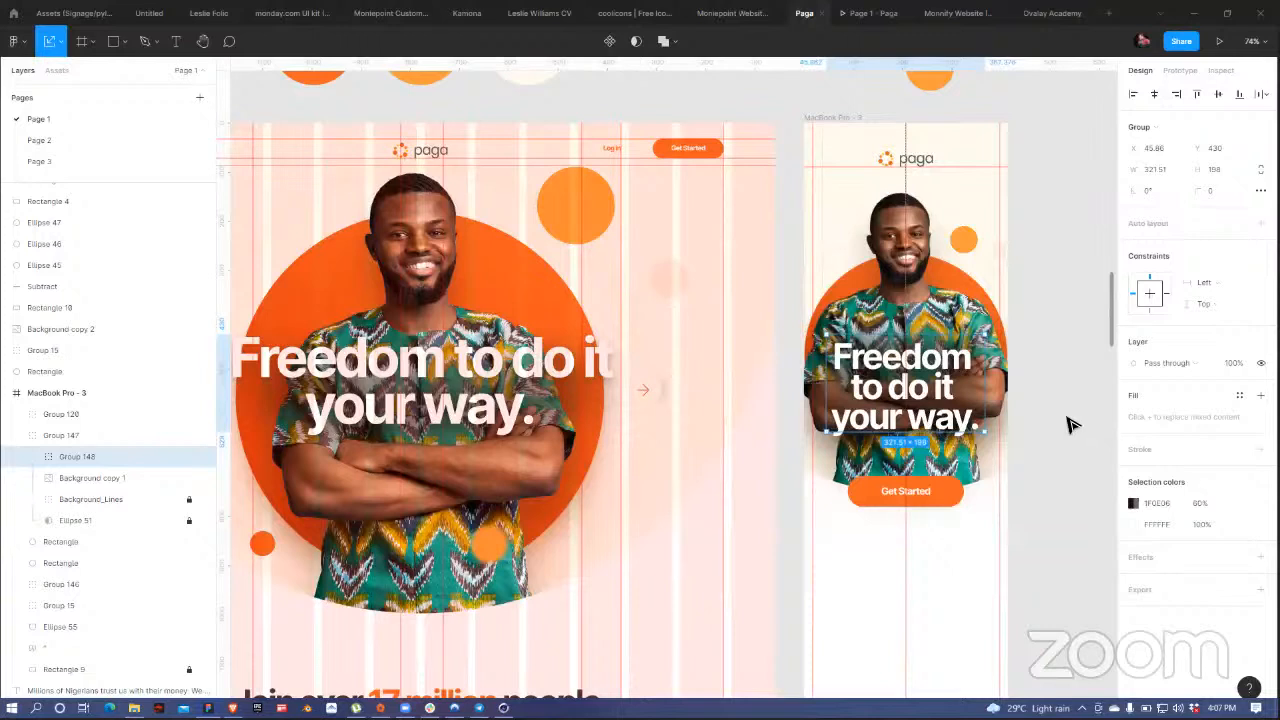
{"action": "key", "text": "ctrl+z"}
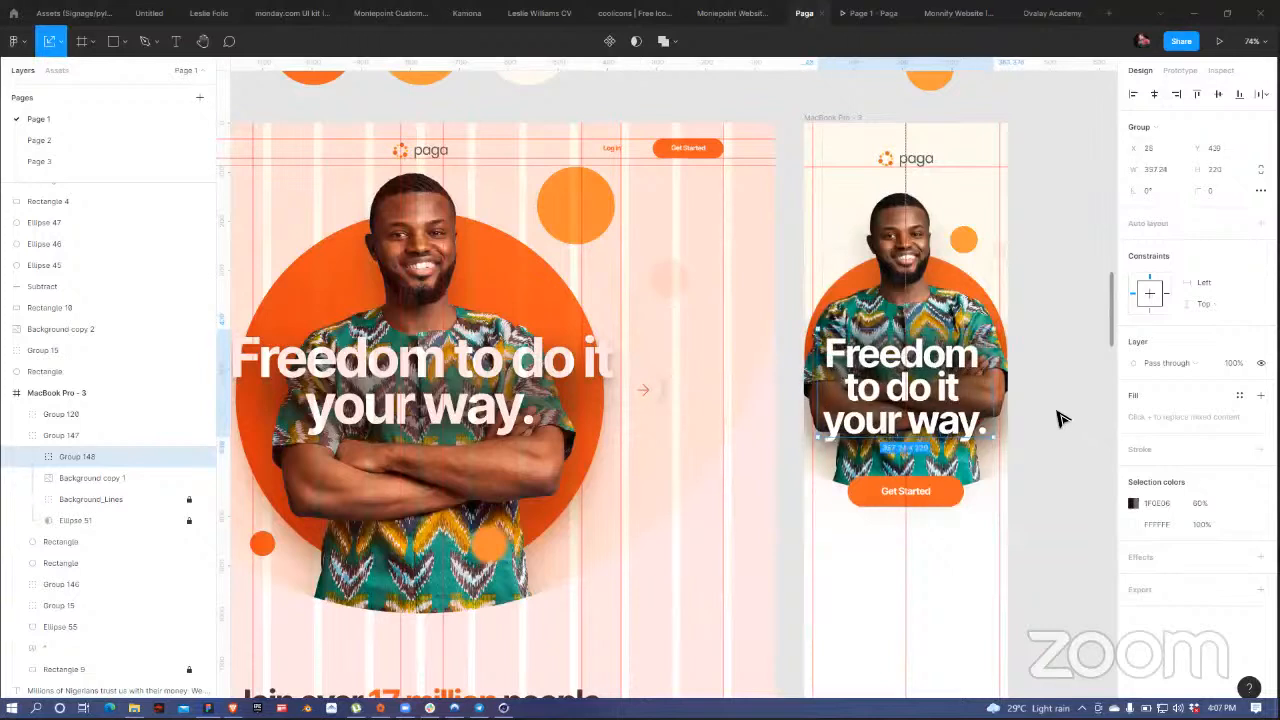
- Scale the narrow frame's photo of the man down to about 401 × 593 and move it to Y 174
{"action": "left_click", "coordinate": [903, 253]}
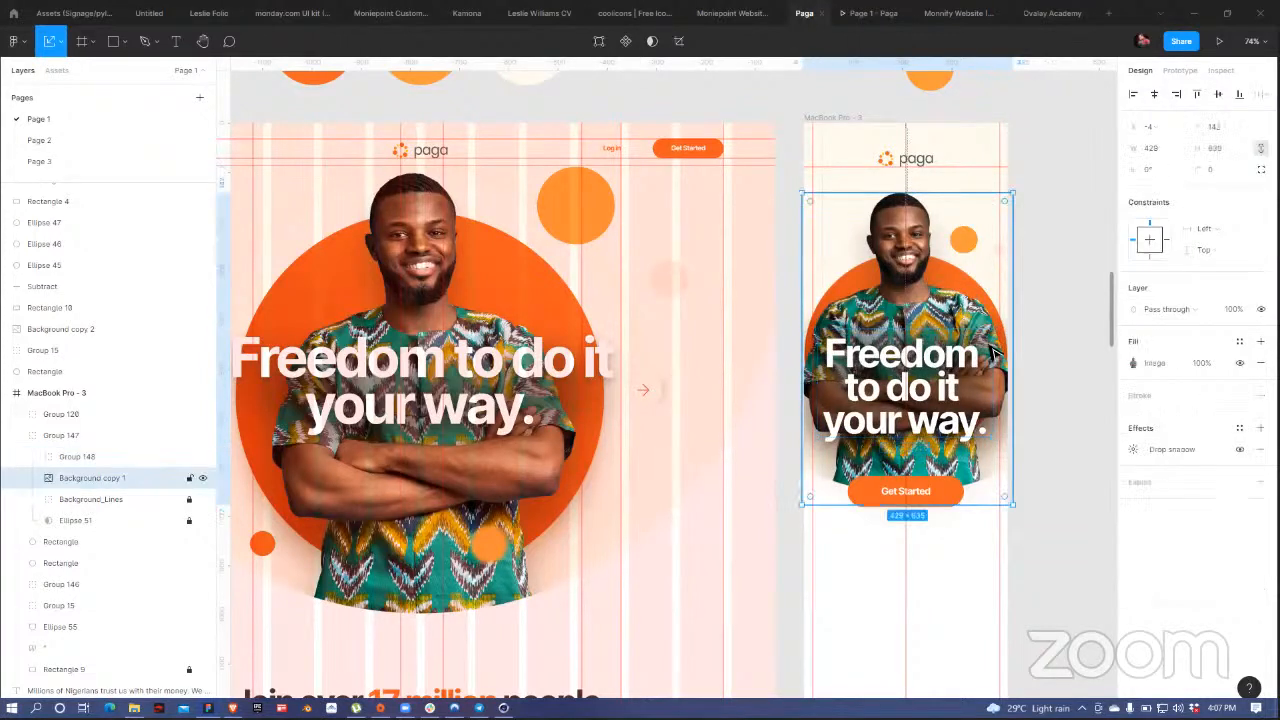
{"action": "left_click_drag", "start_coordinate": [1014, 511], "coordinate": [1003, 493]}
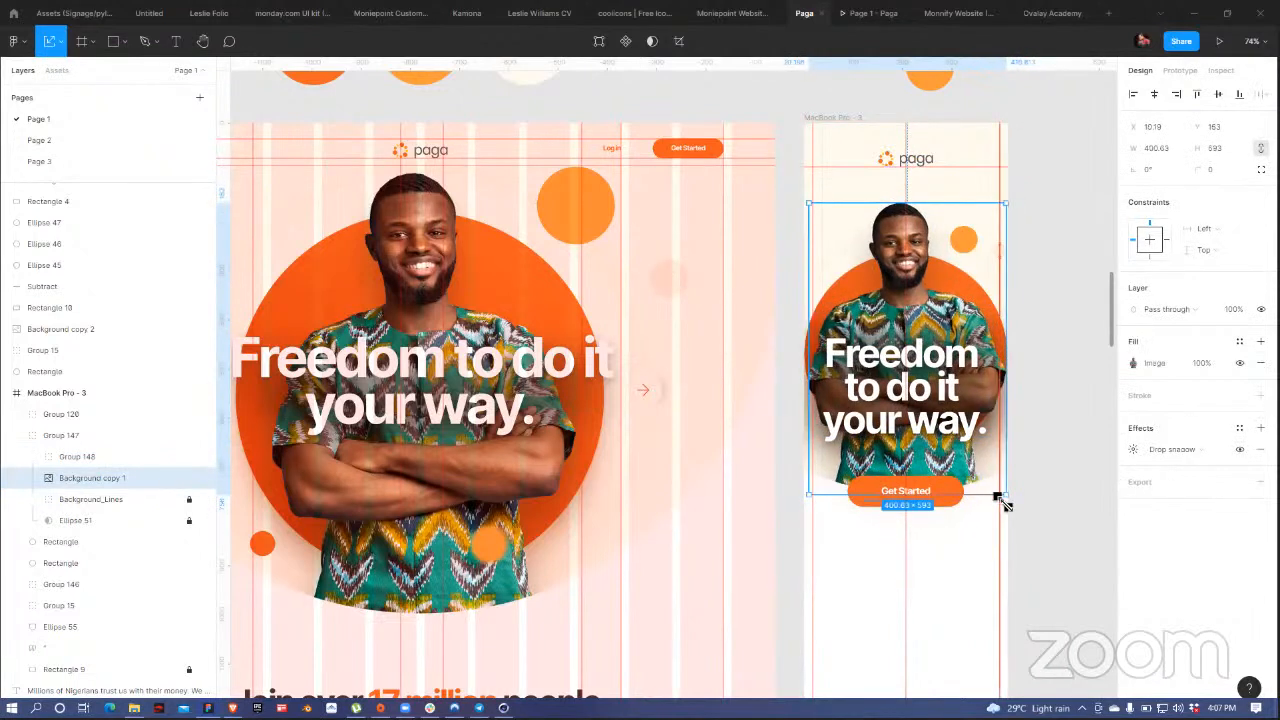
{"action": "left_click_drag", "start_coordinate": [918, 268], "coordinate": [922, 280]}
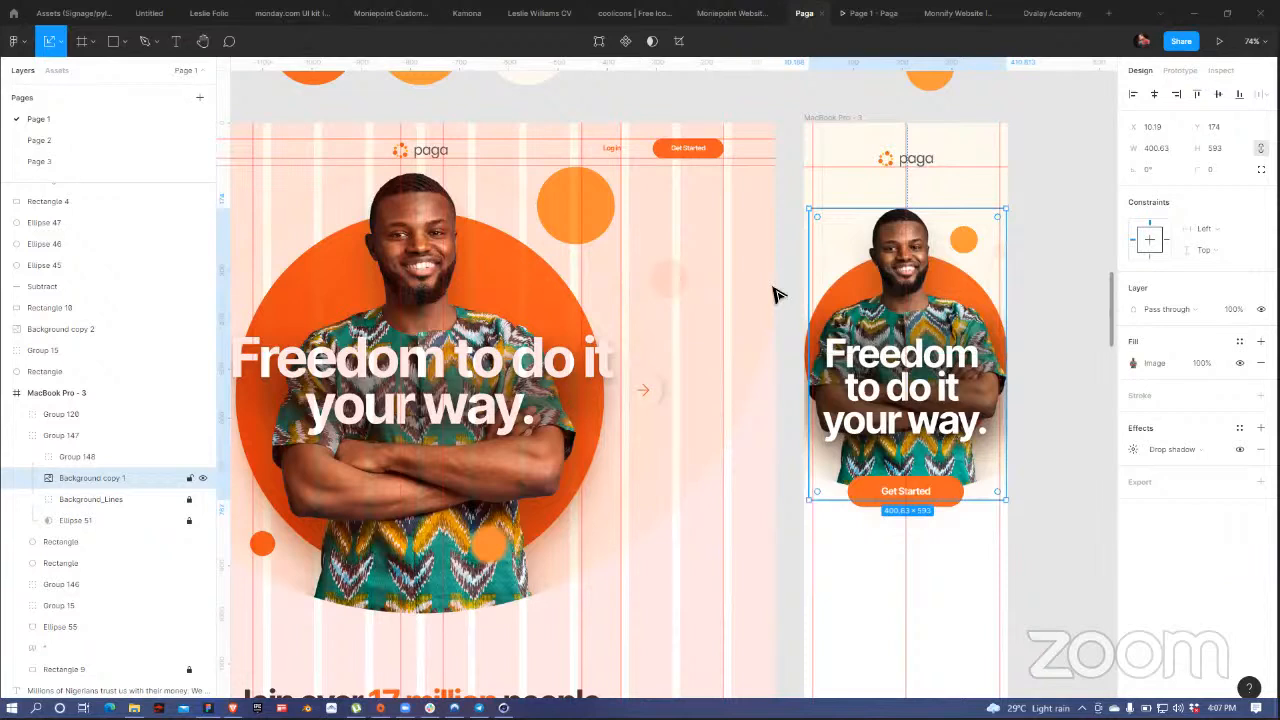
- Move the narrow frame's grouped heading up to Y 385 on the man's chest
{"action": "left_click", "coordinate": [945, 397]}
{"action": "left_click_drag", "start_coordinate": [945, 397], "coordinate": [940, 384]}
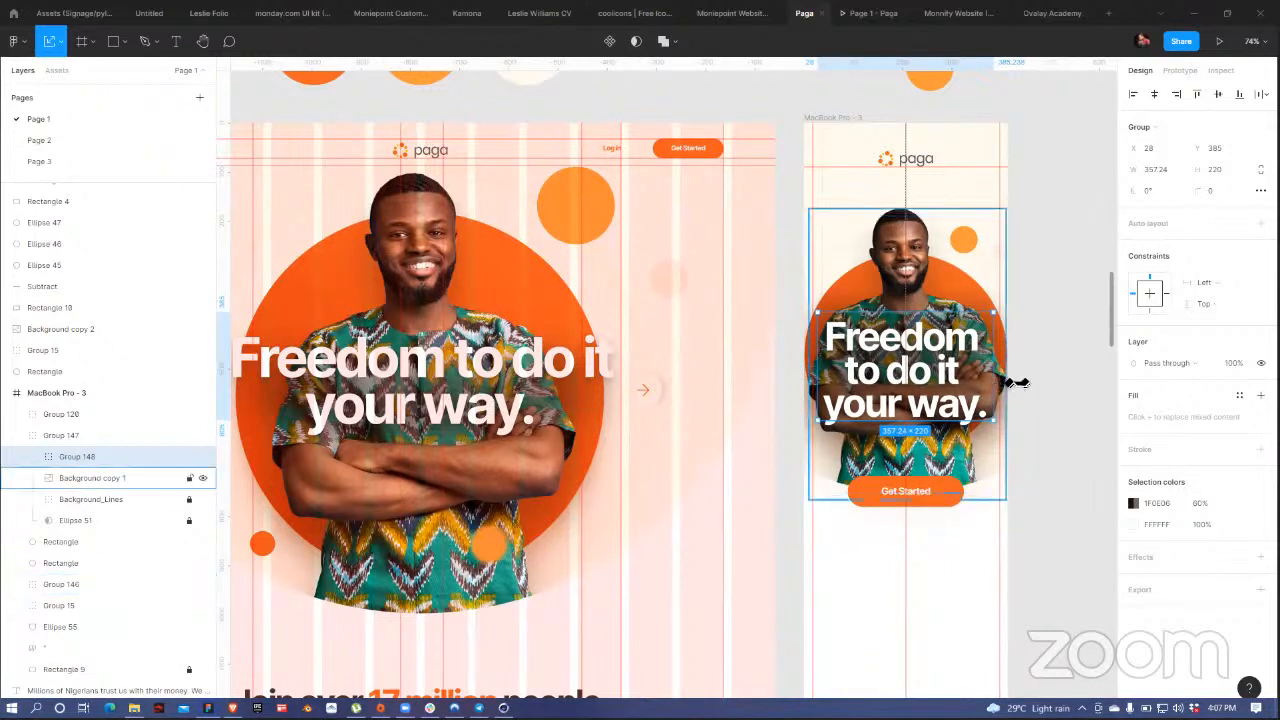
{"action": "left_click", "coordinate": [1034, 356]}
- Lower the fill opacity of Rectangle 44 behind the narrow frame's heading to 44%
{"action": "left_click", "coordinate": [862, 421], "text": "ctrl"}
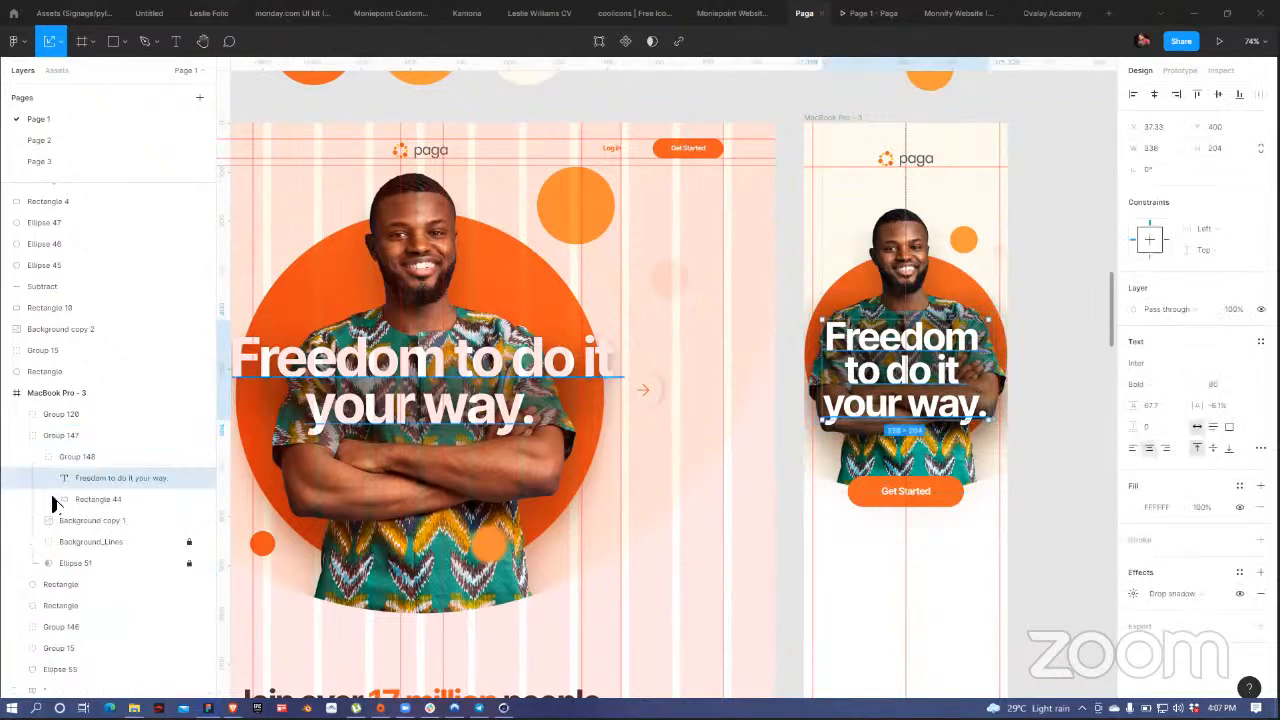
{"action": "left_click", "coordinate": [95, 499]}
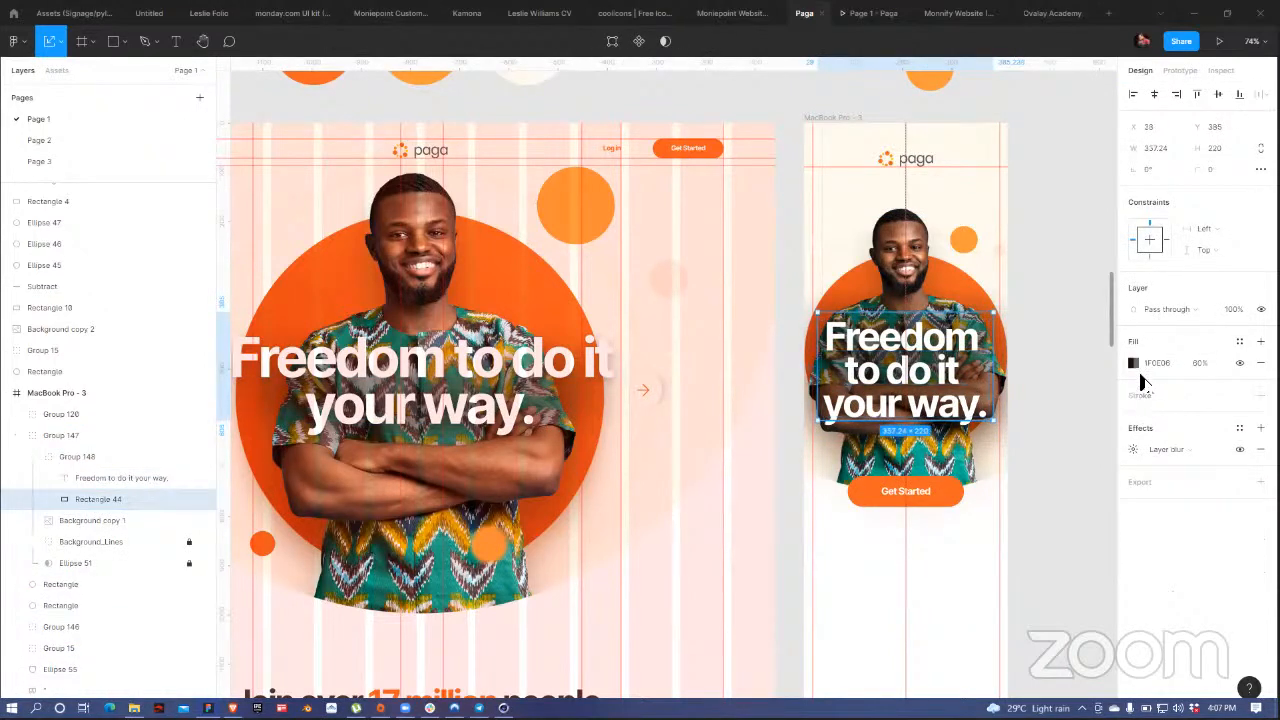
{"action": "left_click", "coordinate": [1133, 362]}
{"action": "left_click_drag", "start_coordinate": [1058, 580], "coordinate": [1049, 580]}
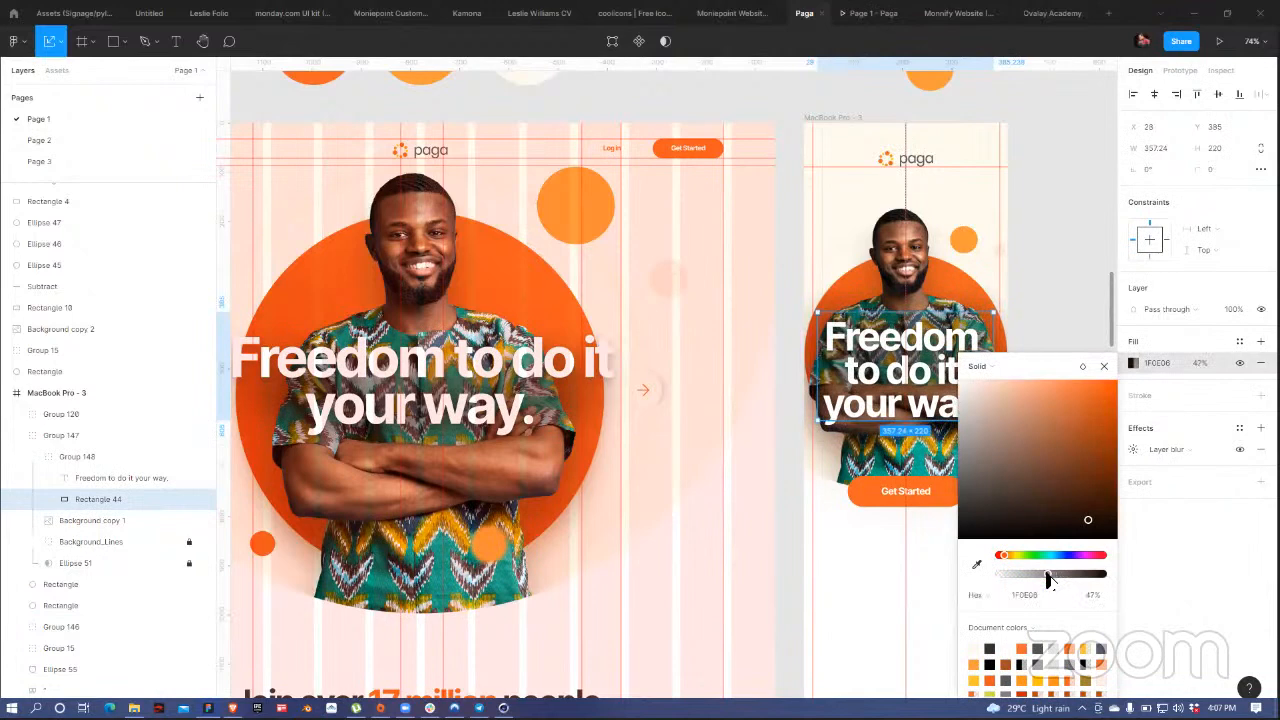
{"action": "left_click_drag", "start_coordinate": [1048, 580], "coordinate": [1046, 580]}
{"action": "left_click", "coordinate": [1104, 366]}
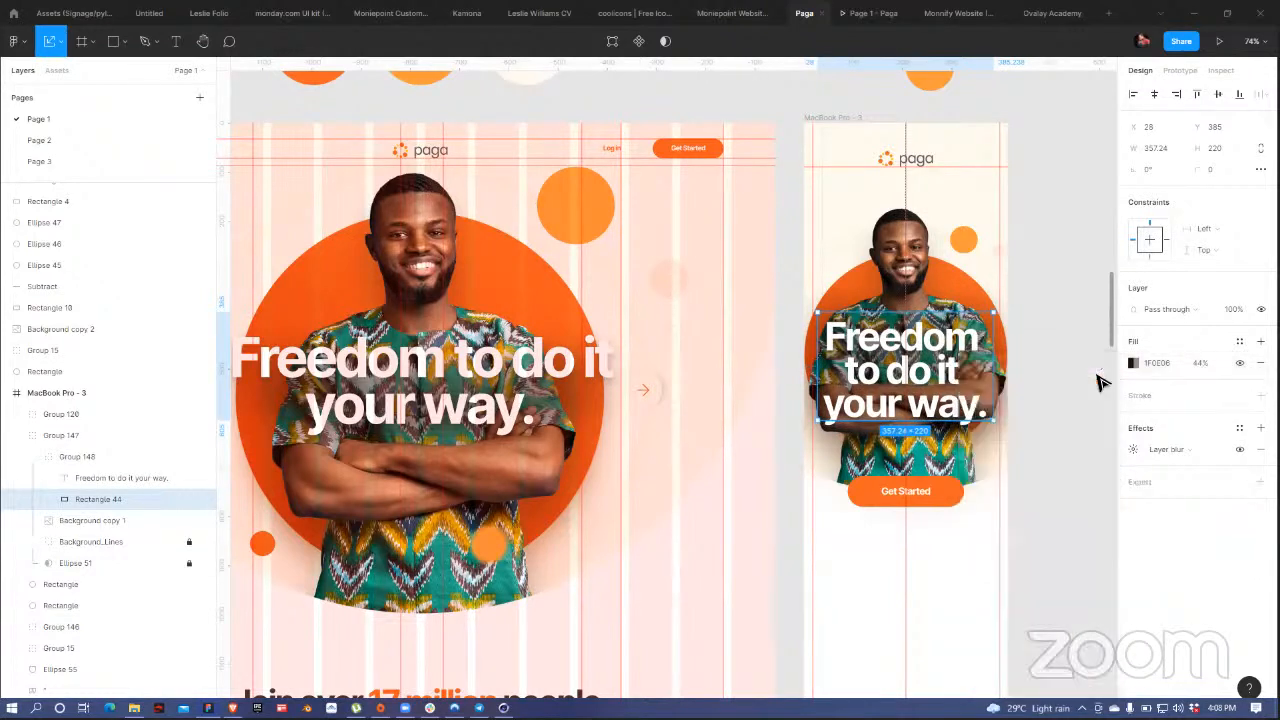
{"action": "left_click", "coordinate": [1070, 300]}
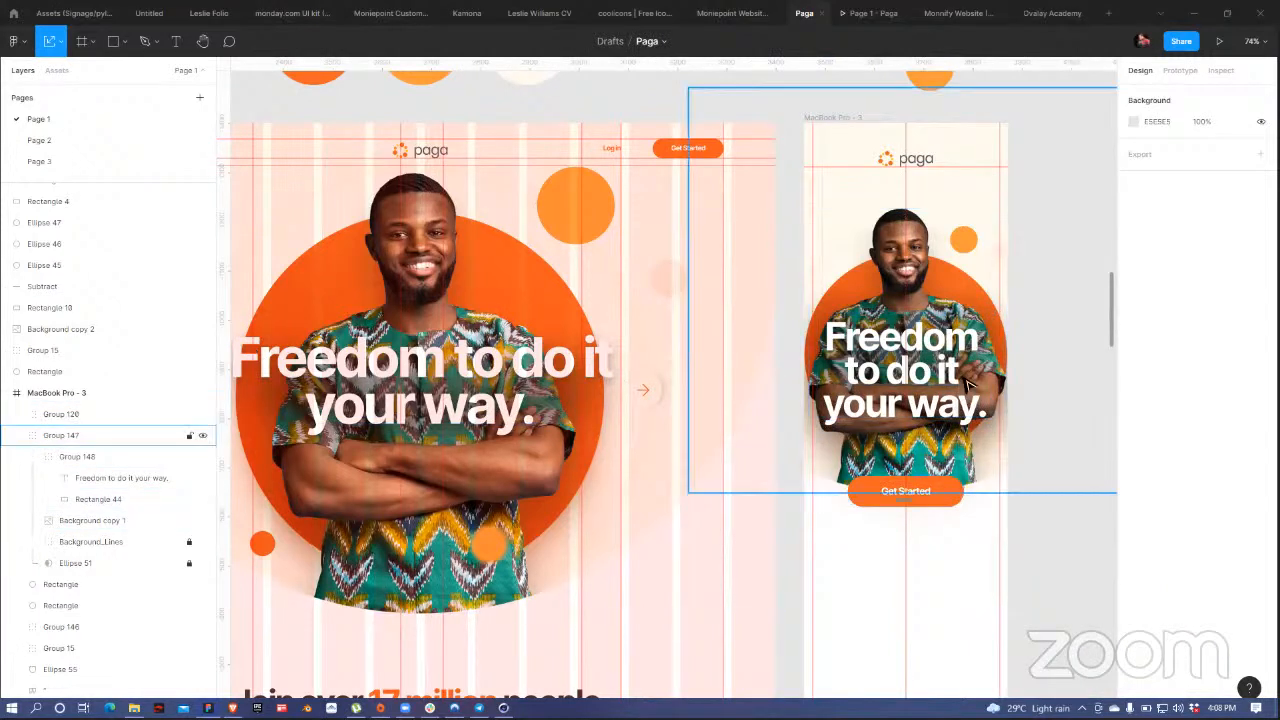
- Hide Rectangle 44 and show it again to compare the heading with and without its dark backing
{"action": "left_click", "coordinate": [140, 478]}
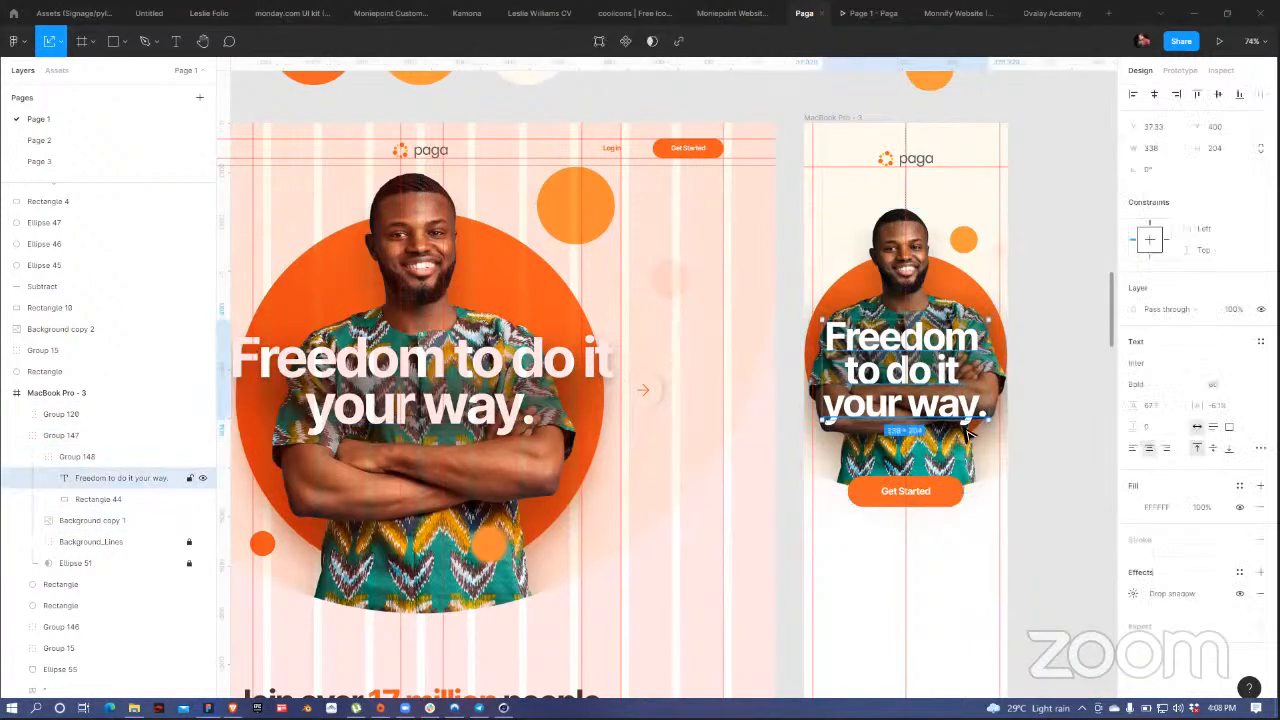
{"action": "left_click", "coordinate": [202, 501]}
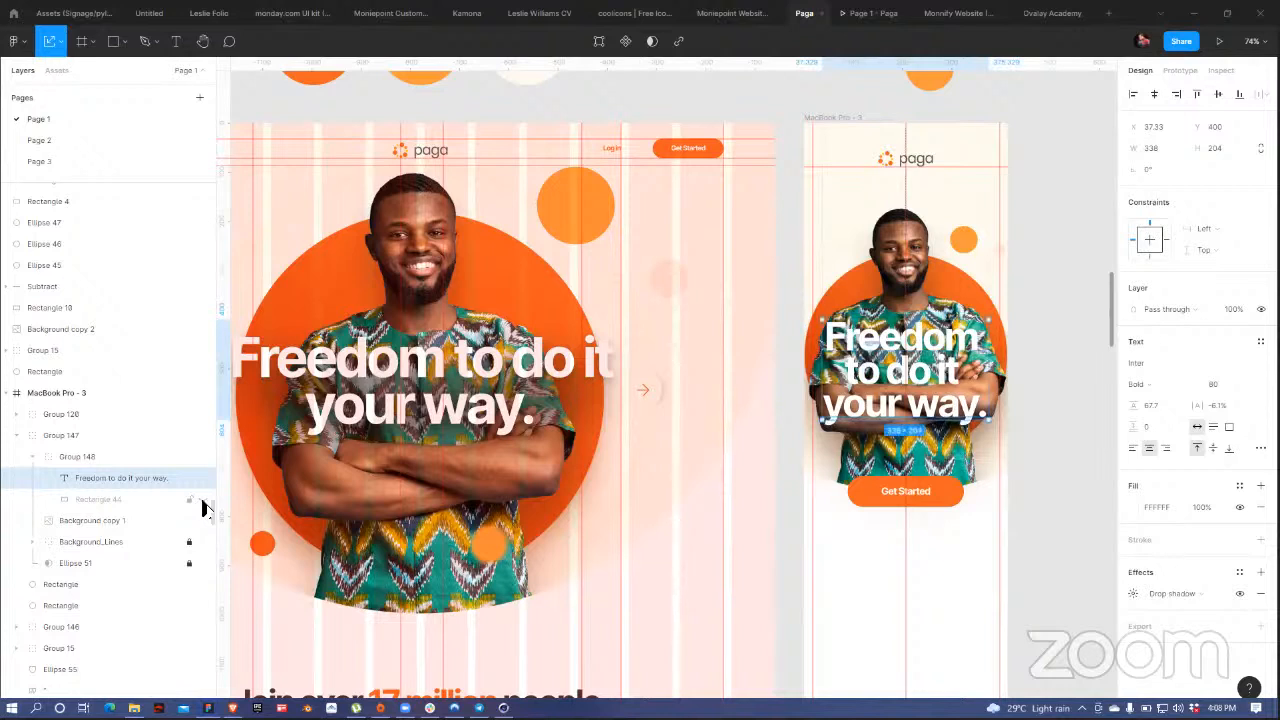
{"action": "left_click", "coordinate": [203, 503]}
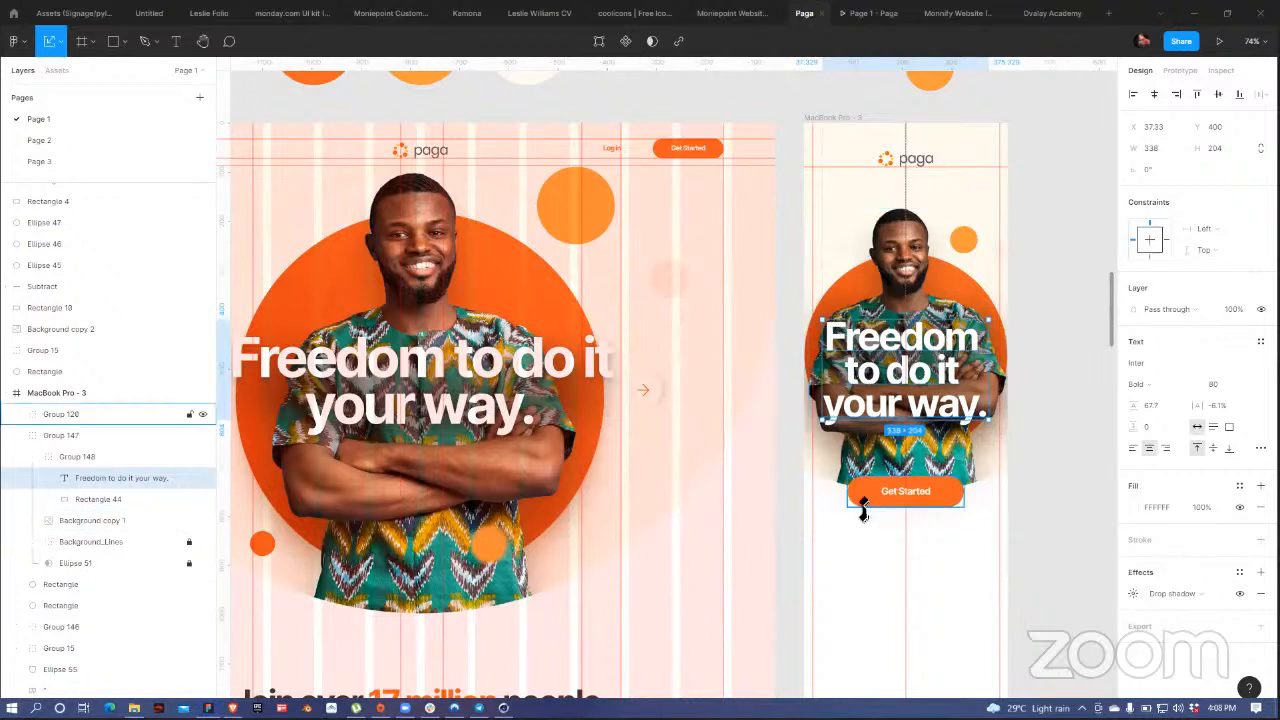
- Add a drop shadow to the narrow frame's Get Started button and colour it F26522
{"action": "left_click", "coordinate": [864, 508]}
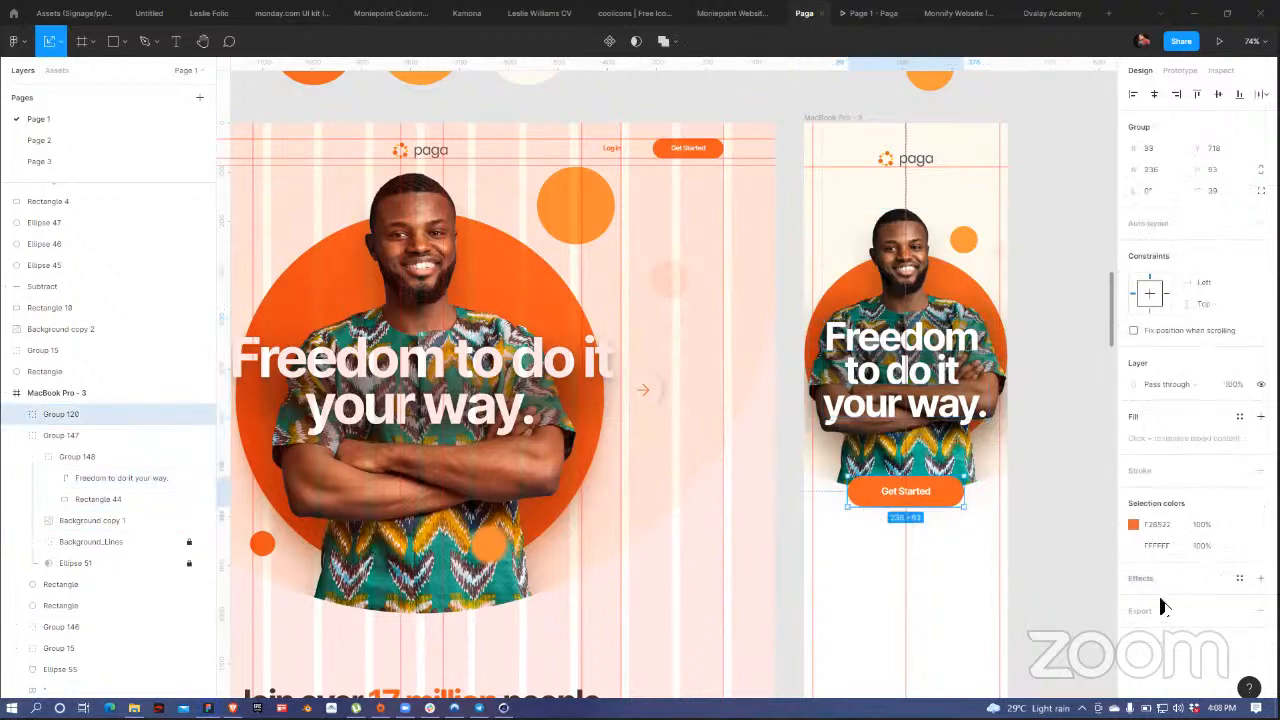
{"action": "left_click", "coordinate": [1260, 578]}
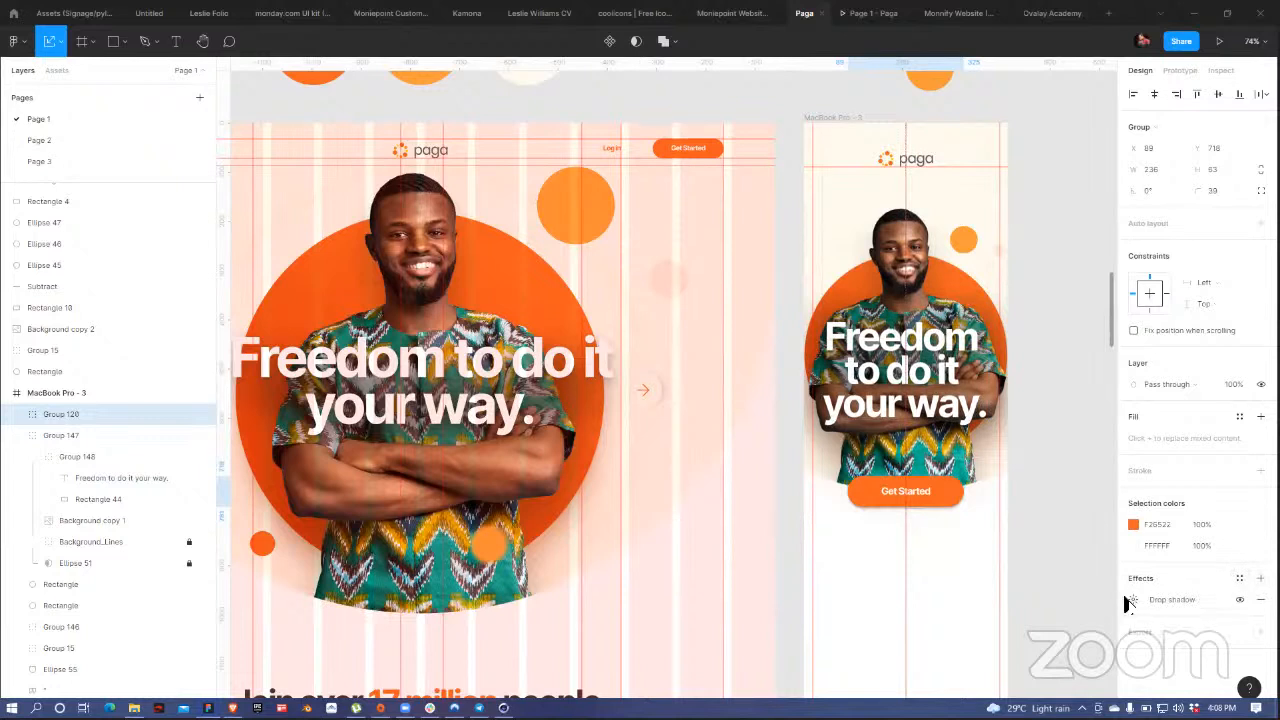
{"action": "left_click", "coordinate": [1132, 600]}
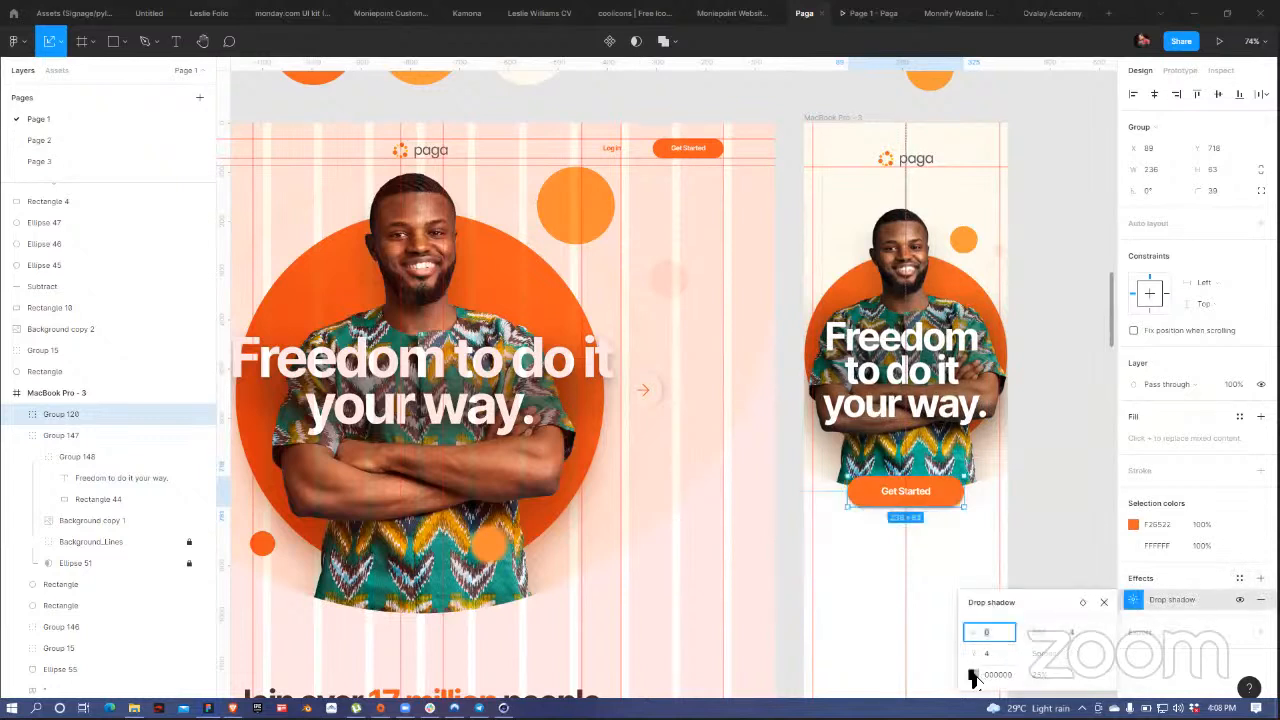
{"action": "left_click", "coordinate": [972, 676]}
{"action": "left_click", "coordinate": [909, 653]}
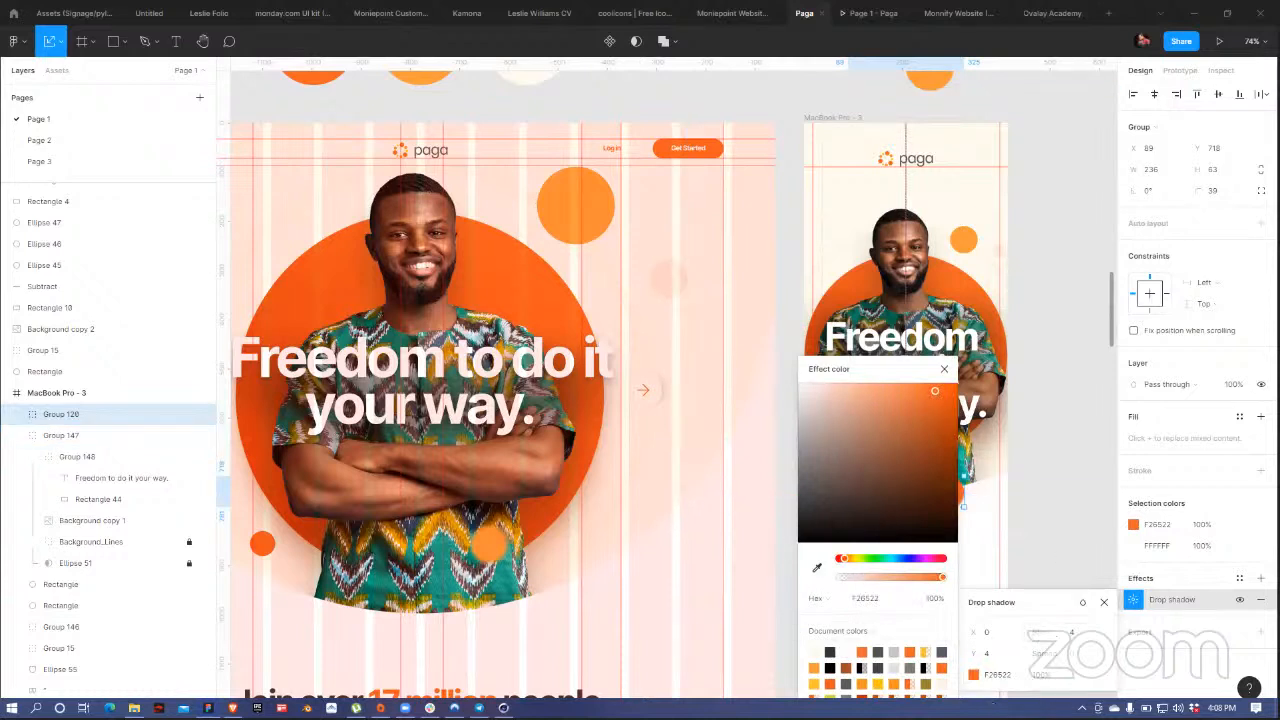
- Set the Get Started button's drop shadow to a blur of 22 and a Y offset of 13
{"action": "scroll", "coordinate": [980, 428], "scroll_direction": "up", "scroll_amount": 1}
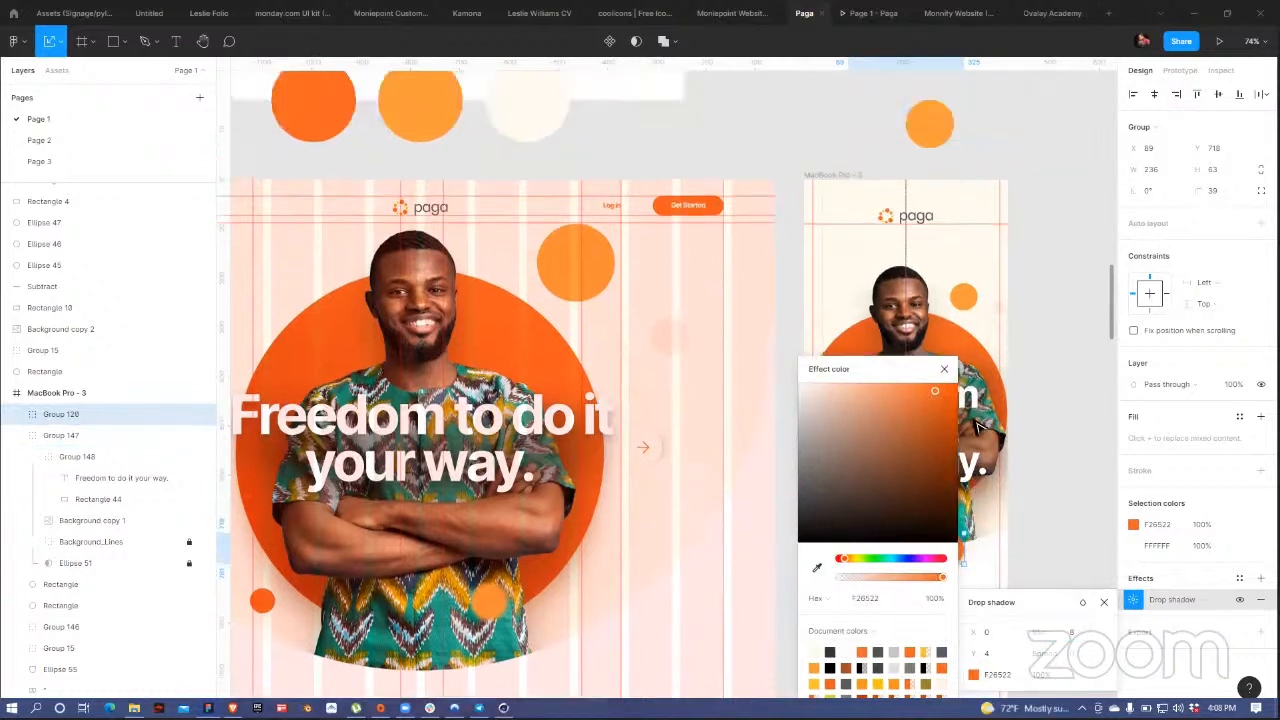
{"action": "scroll", "coordinate": [980, 428], "scroll_direction": "down", "scroll_amount": 1}
{"action": "scroll", "coordinate": [920, 460], "scroll_direction": "down", "scroll_amount": 4}
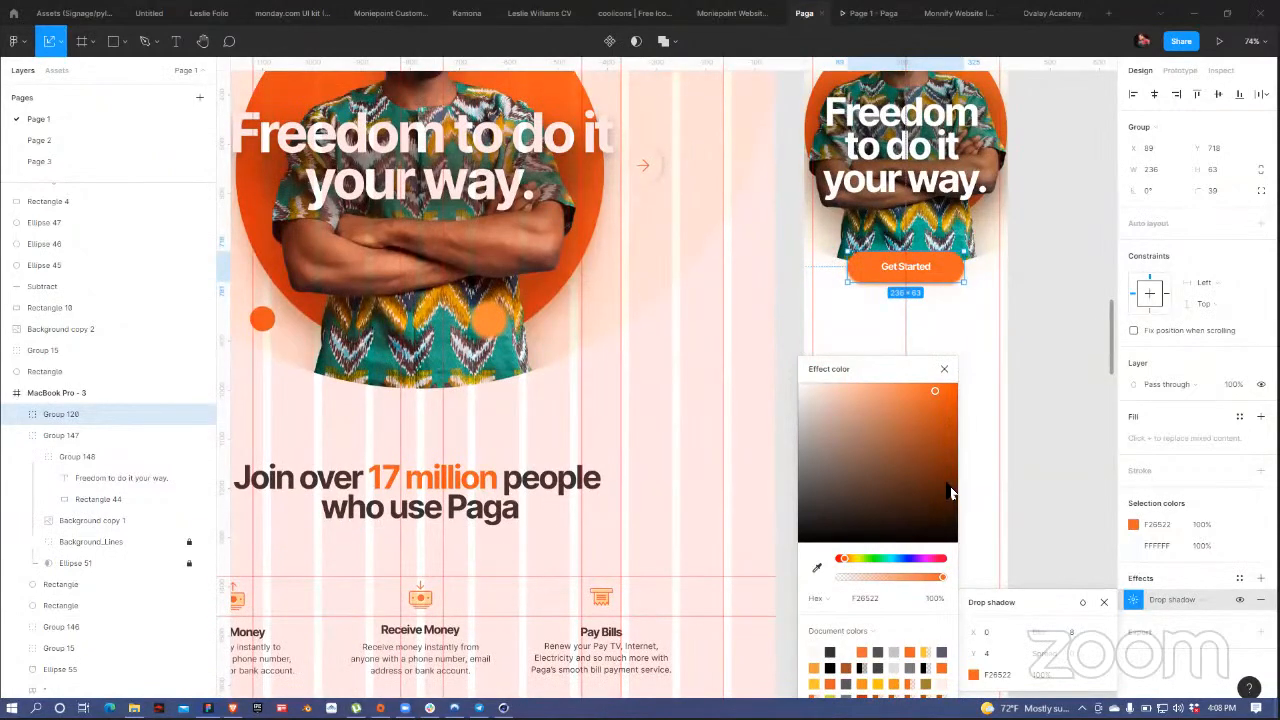
{"action": "left_click_drag", "start_coordinate": [1039, 633], "coordinate": [1222, 622]}
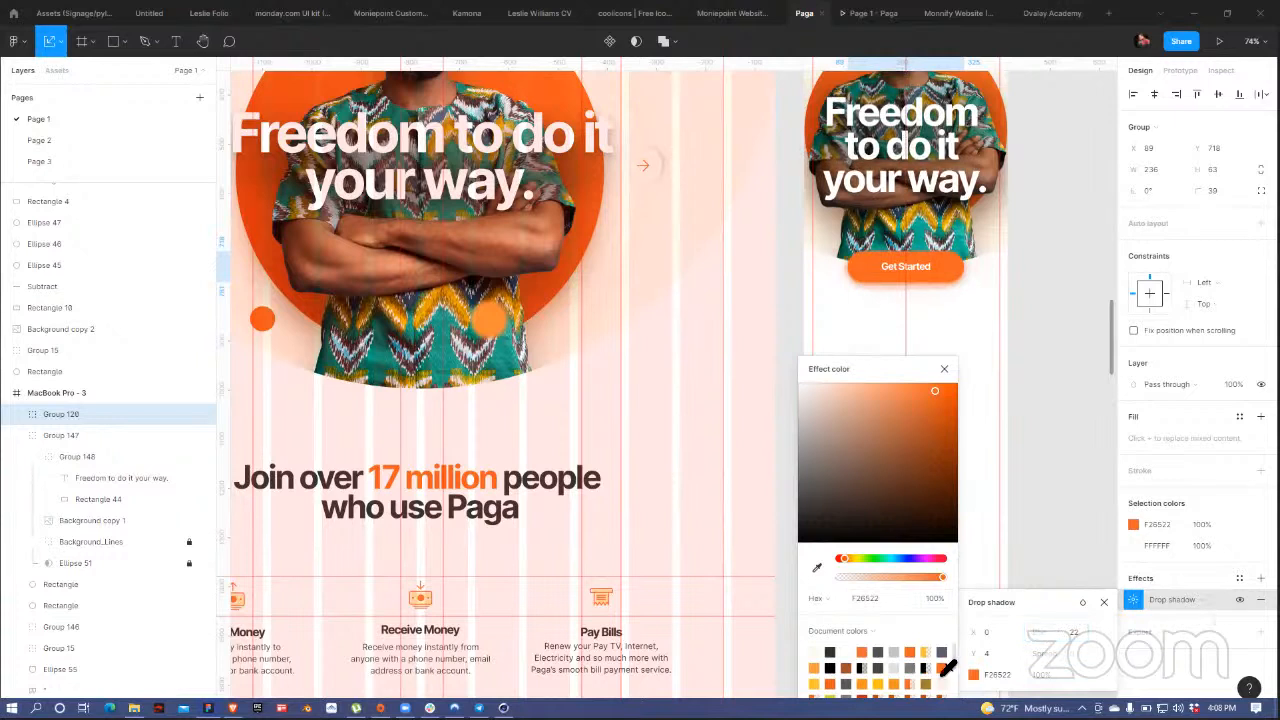
{"action": "left_click_drag", "start_coordinate": [972, 652], "coordinate": [986, 652]}
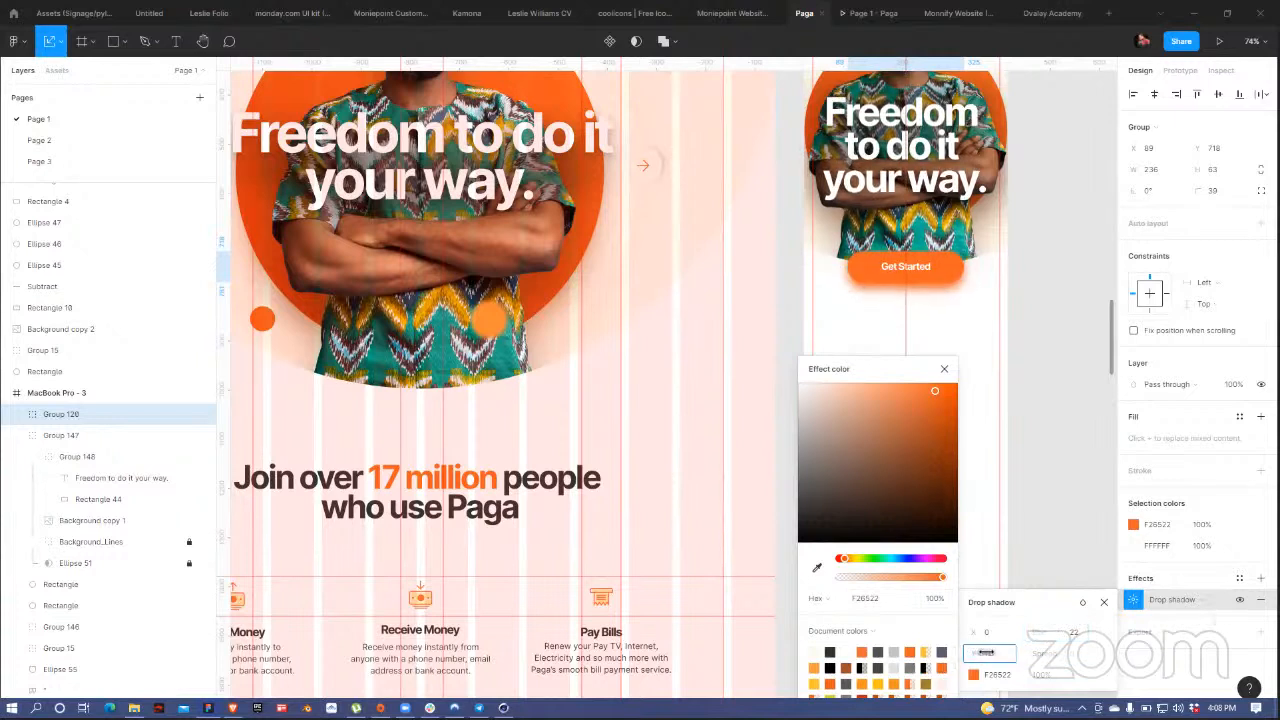
- Reduce the opacity of the Get Started button's shadow colour to 34%
{"action": "left_click", "coordinate": [973, 676]}
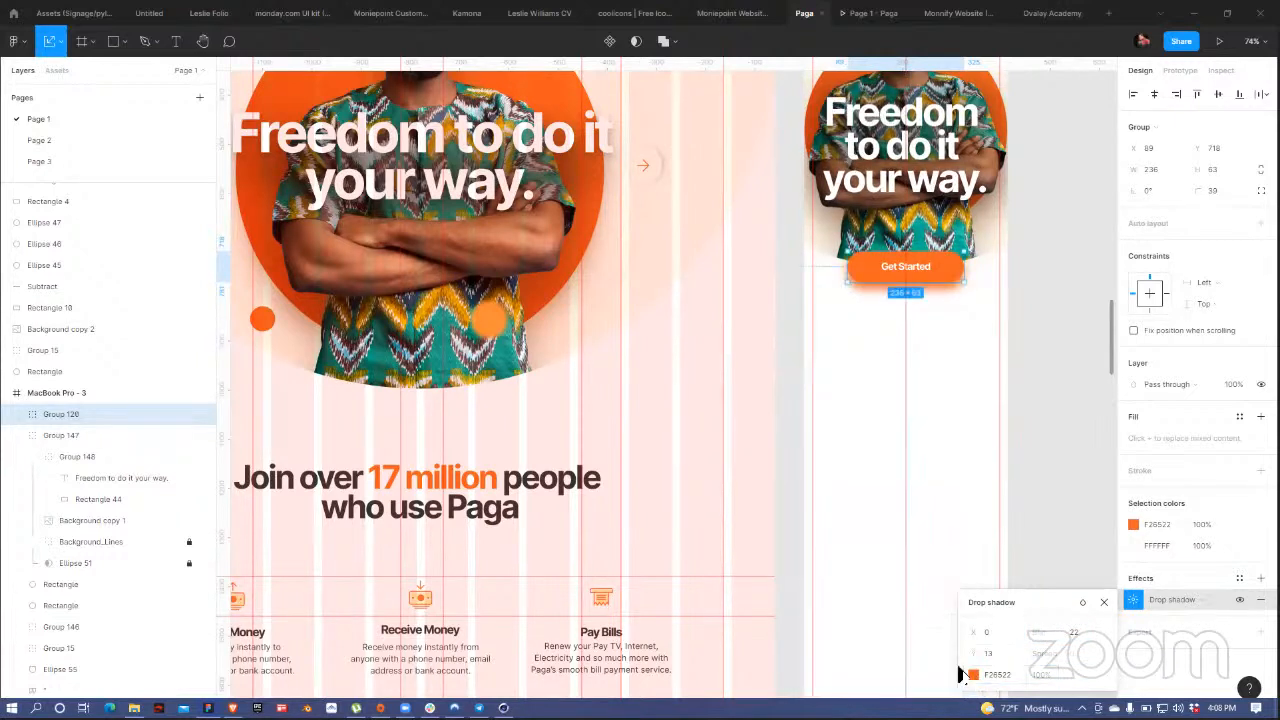
{"action": "left_click", "coordinate": [973, 676]}
{"action": "left_click_drag", "start_coordinate": [913, 585], "coordinate": [872, 576]}
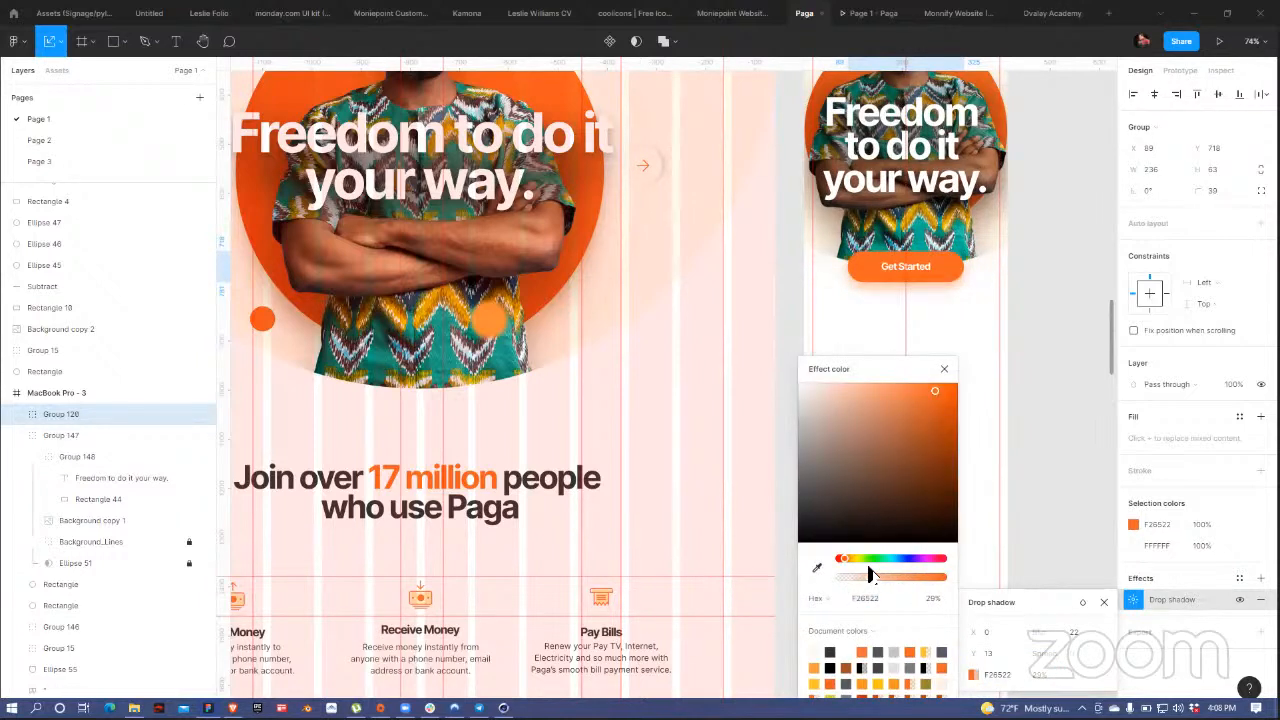
{"action": "left_click_drag", "start_coordinate": [870, 576], "coordinate": [875, 576]}
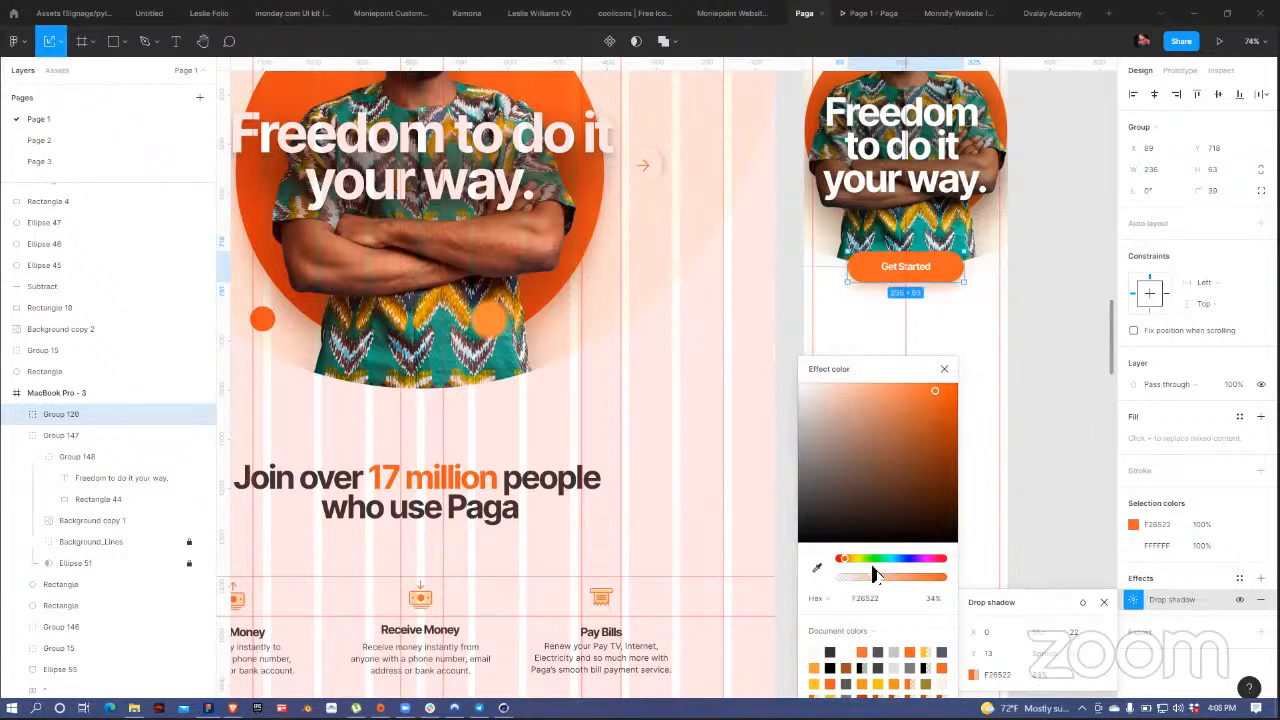
{"action": "left_click", "coordinate": [940, 372]}
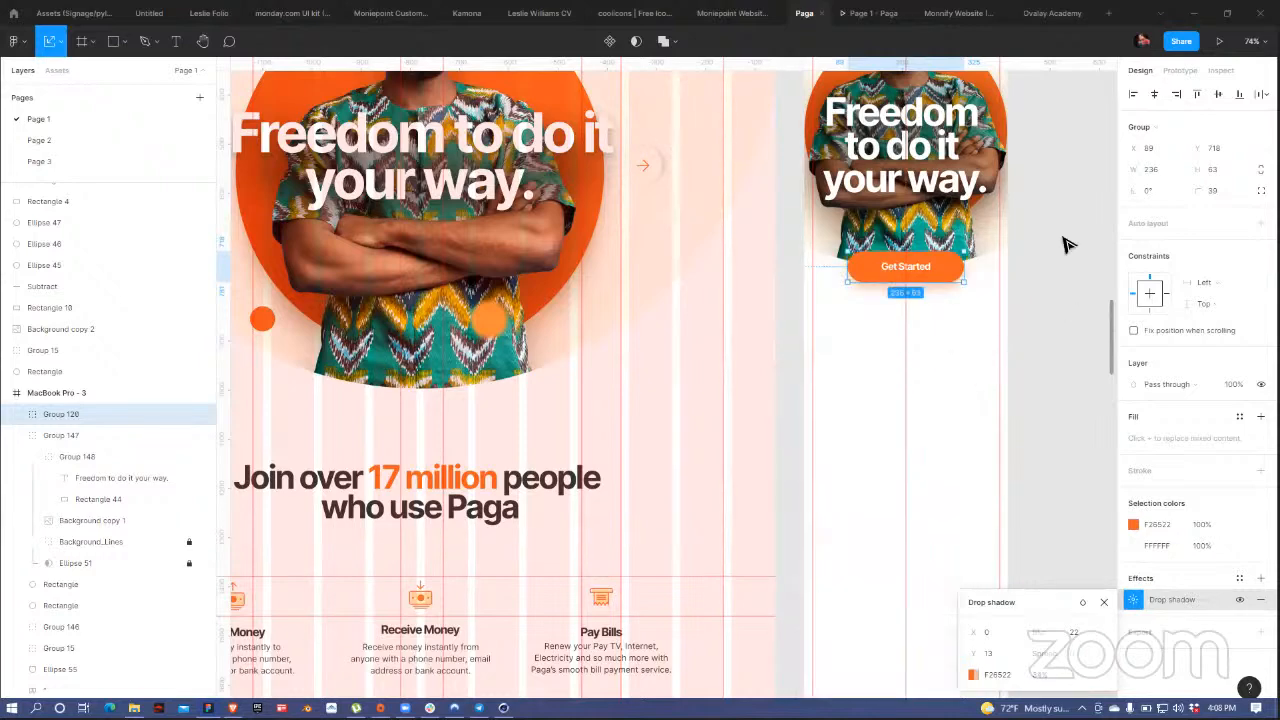
{"action": "left_click", "coordinate": [1046, 334]}
- Compare the narrow hero with the desktop hero and review the desktop section below it
{"action": "scroll", "coordinate": [1046, 336], "scroll_direction": "up", "scroll_amount": 5}
{"action": "scroll", "coordinate": [1050, 337], "scroll_direction": "up", "scroll_amount": 1}
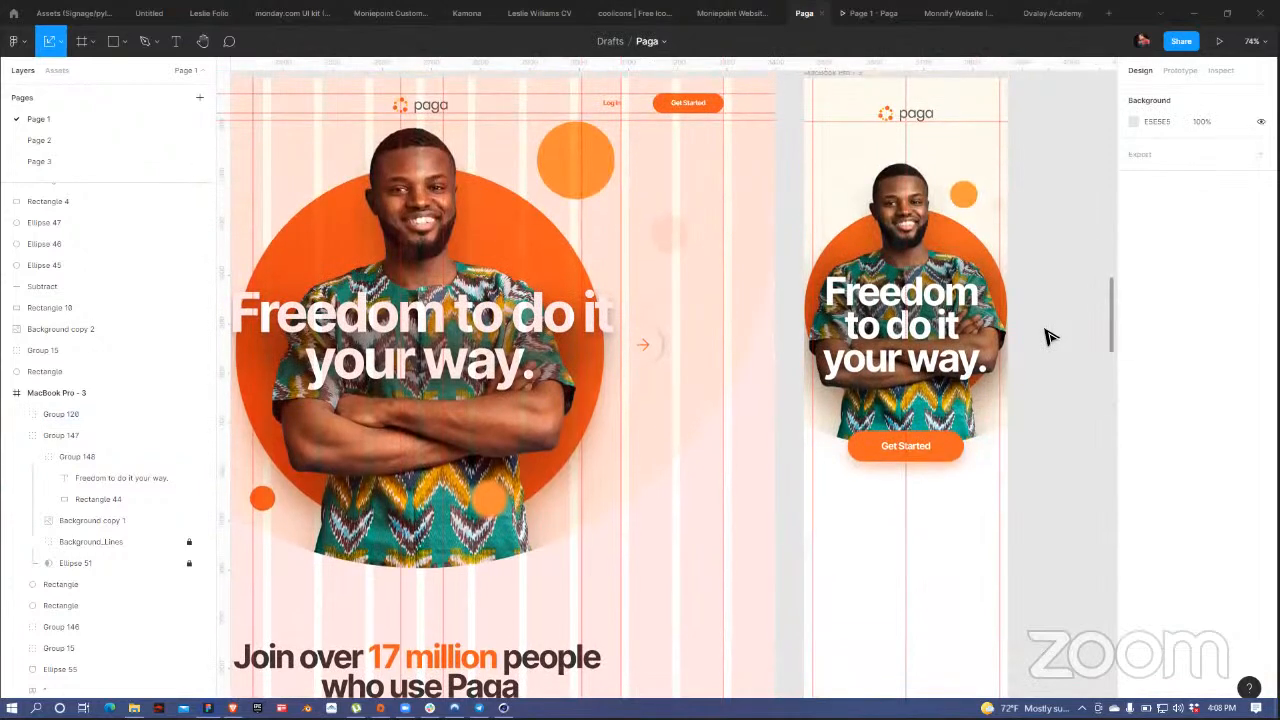
{"action": "scroll", "coordinate": [1054, 344], "scroll_direction": "up", "scroll_amount": 2}
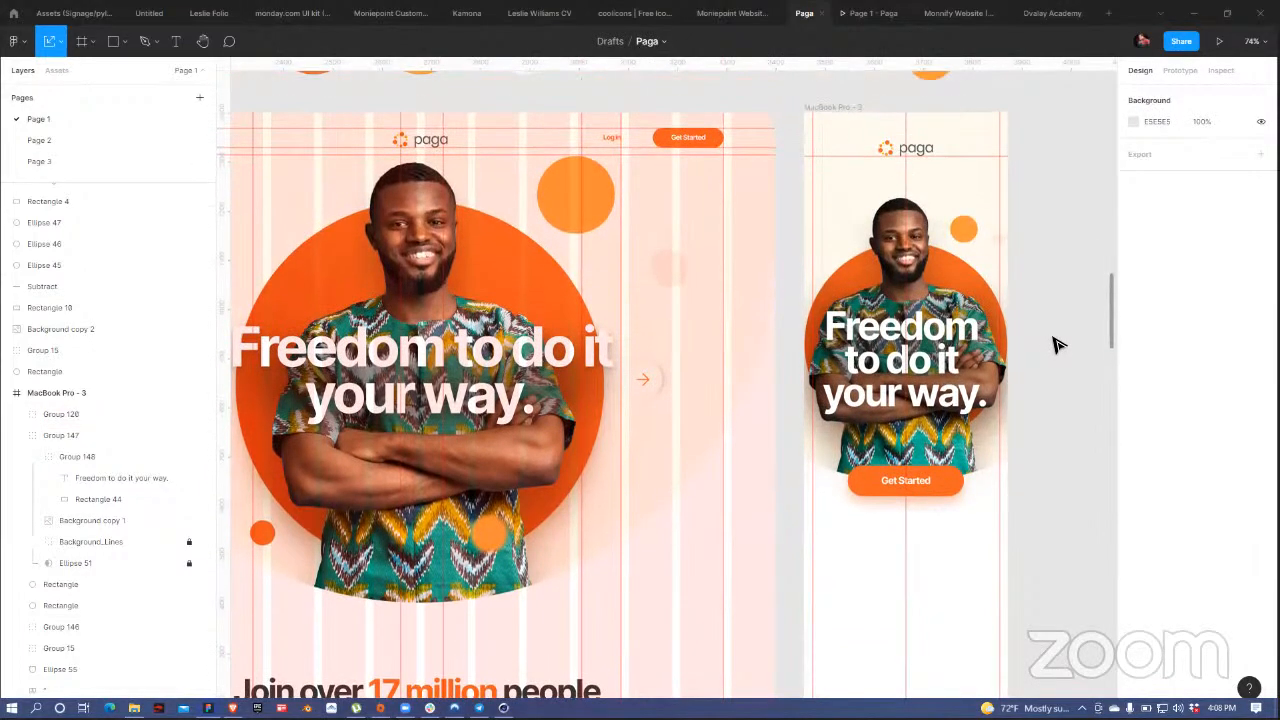
{"action": "scroll", "coordinate": [1040, 347], "scroll_direction": "down", "scroll_amount": 4}
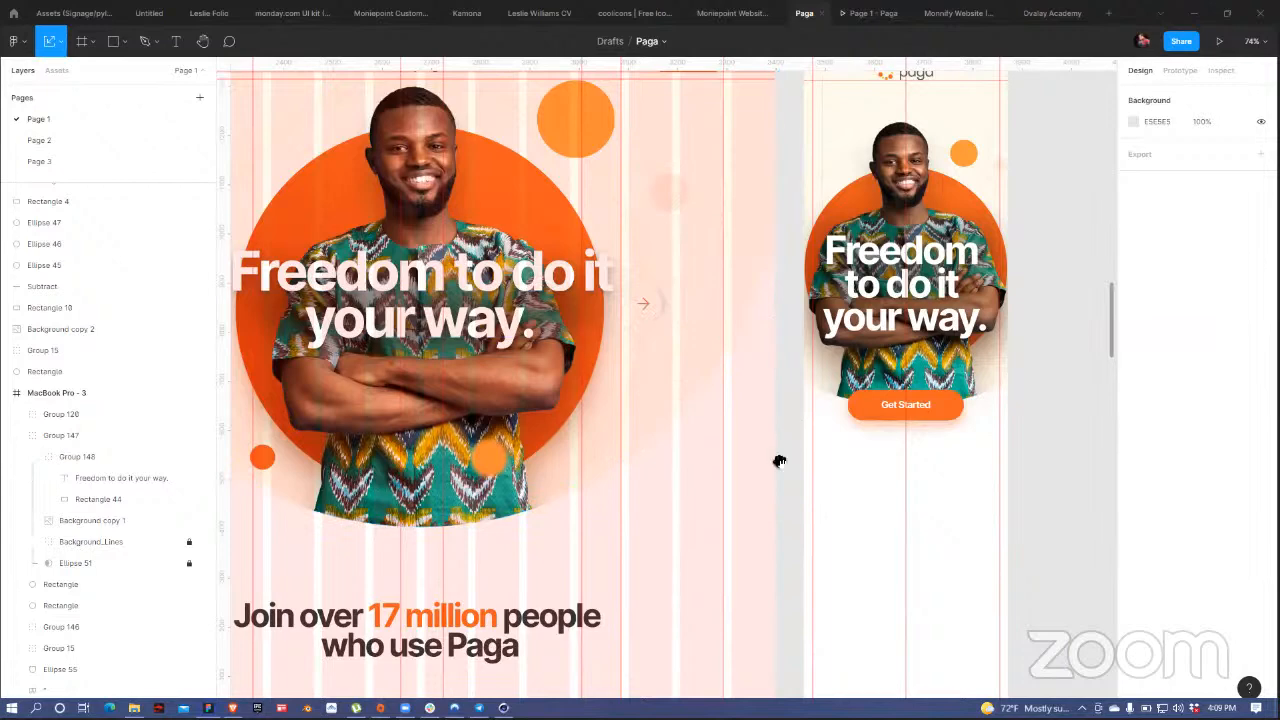
{"action": "left_click_drag", "start_coordinate": [691, 607], "coordinate": [985, 481]}
{"action": "left_click_drag", "start_coordinate": [312, 195], "coordinate": [650, 208]}
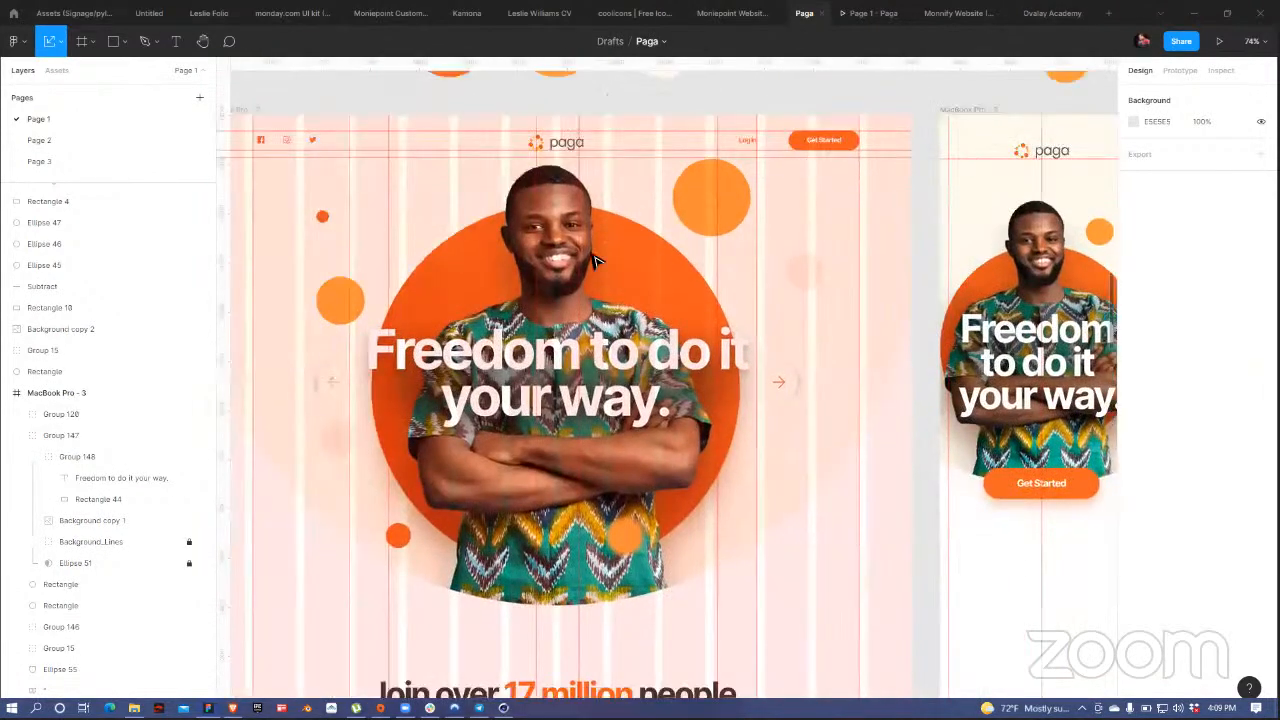
{"action": "left_click_drag", "start_coordinate": [585, 498], "coordinate": [647, 428]}
{"action": "scroll", "coordinate": [534, 529], "scroll_direction": "down", "scroll_amount": 3}
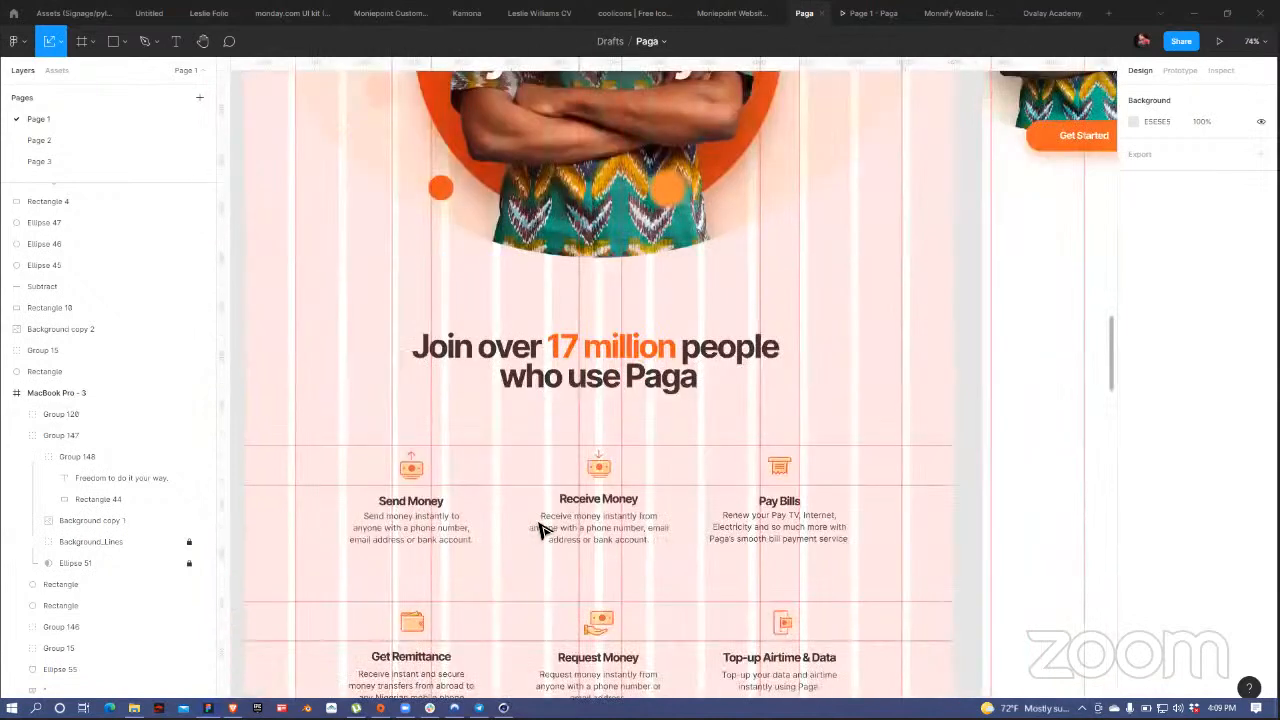
{"action": "scroll", "coordinate": [543, 529], "scroll_direction": "up", "scroll_amount": 3}
{"action": "scroll", "coordinate": [540, 500], "scroll_direction": "right", "scroll_amount": 2}
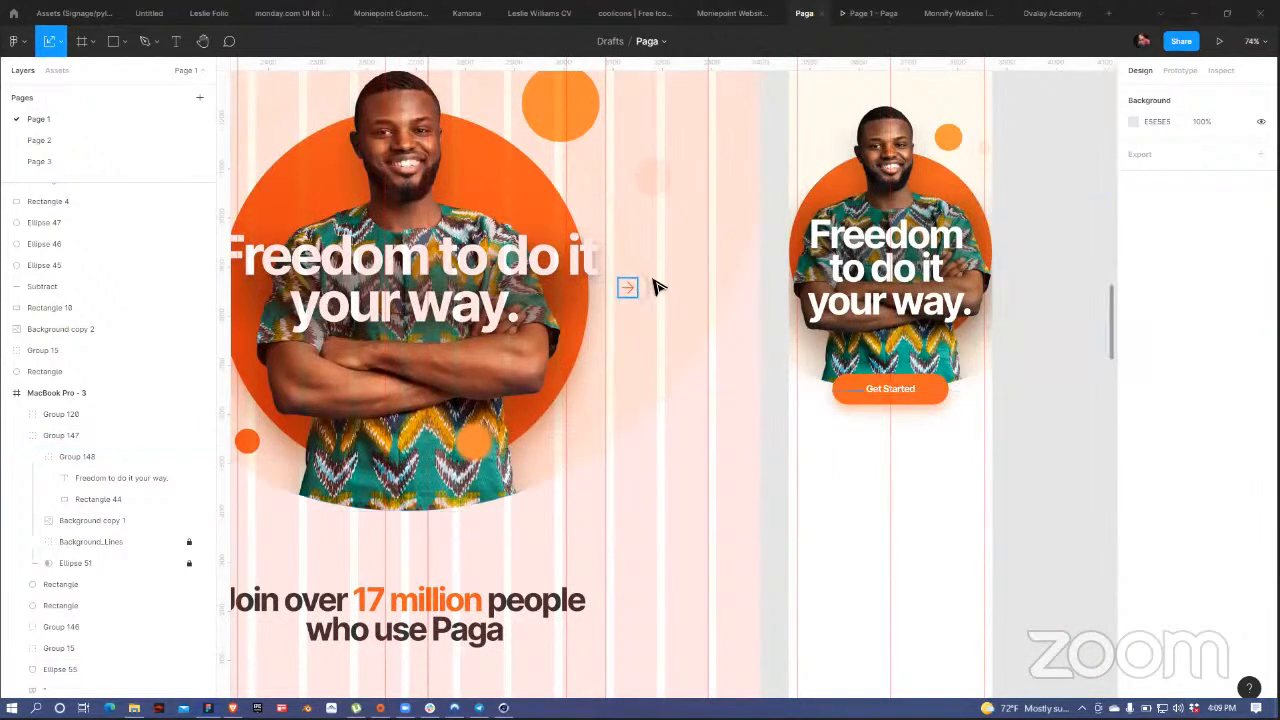
{"action": "scroll", "coordinate": [905, 197], "scroll_direction": "up", "scroll_amount": 3}
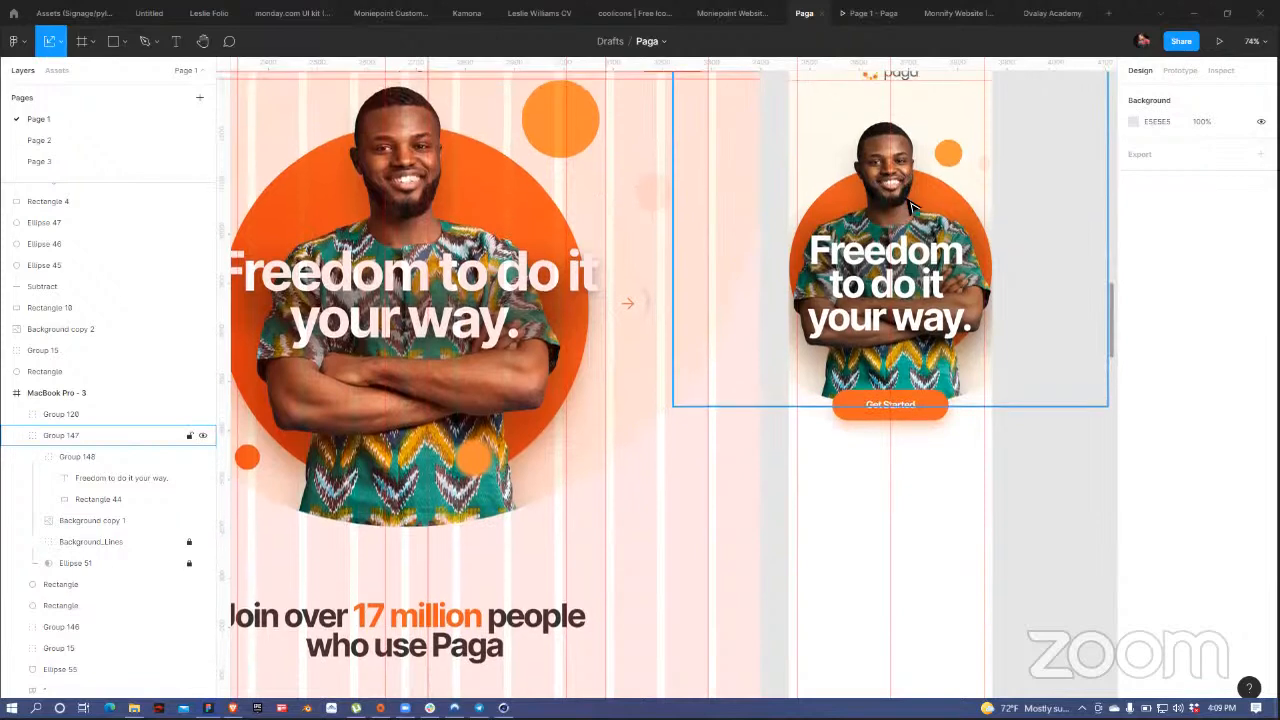
{"action": "scroll", "coordinate": [720, 492], "scroll_direction": "down", "scroll_amount": 5}
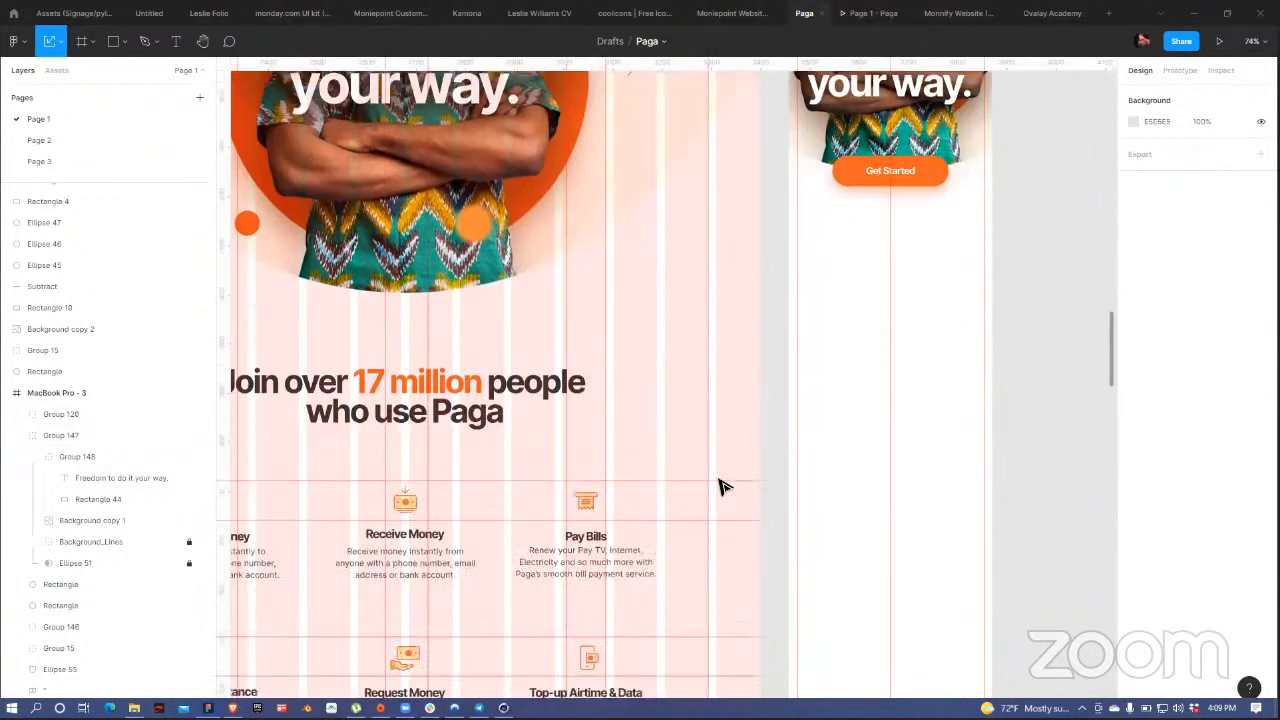
- Copy the desktop "Join over 17 million people who use Paga" heading below the narrow frame's Get Started button and break the line before "17 million"
{"action": "left_click_drag", "start_coordinate": [478, 340], "coordinate": [961, 252]}
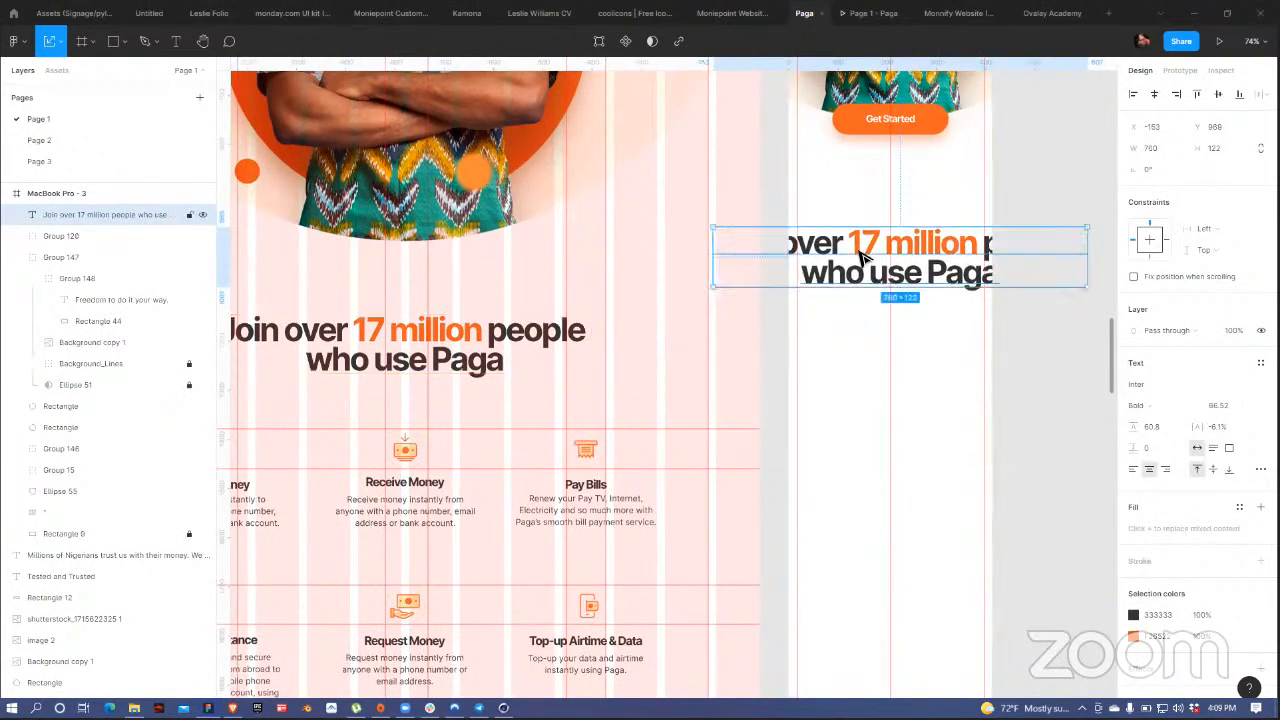
{"action": "left_click_drag", "start_coordinate": [832, 248], "coordinate": [929, 194]}
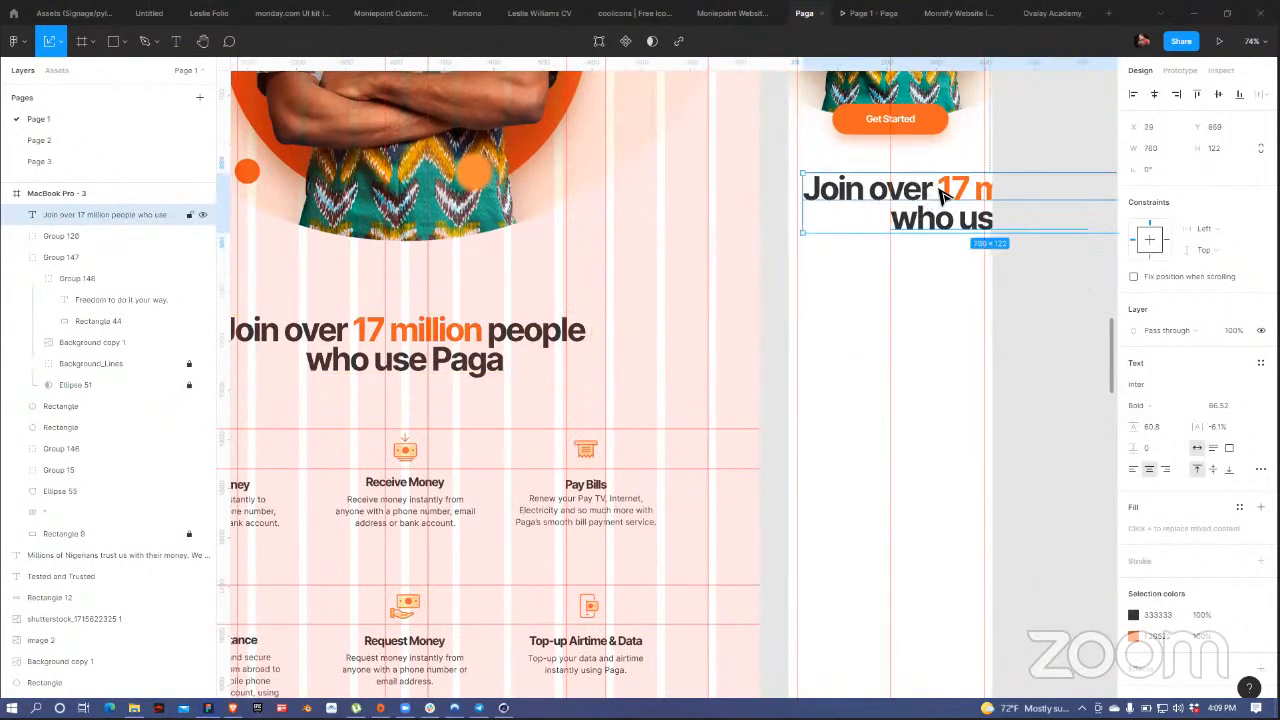
{"action": "double_click", "coordinate": [942, 190]}
{"action": "left_click", "coordinate": [942, 190]}
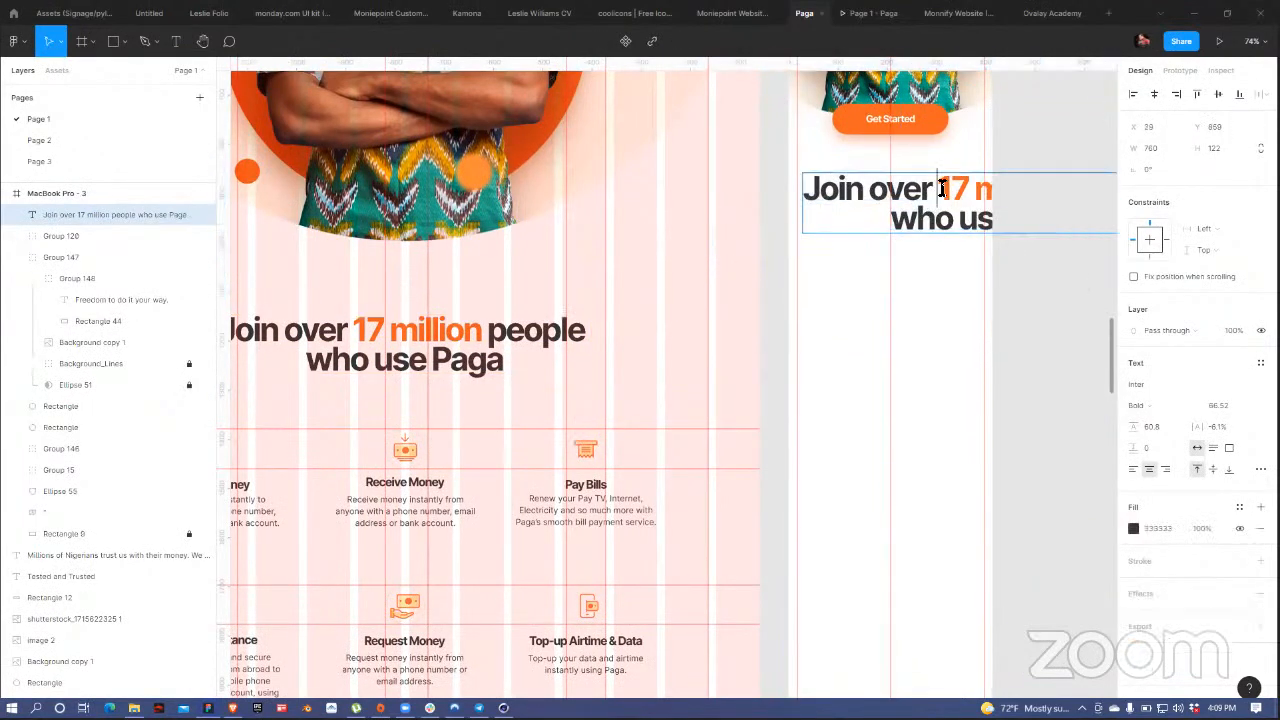
{"action": "key", "text": "Return"}
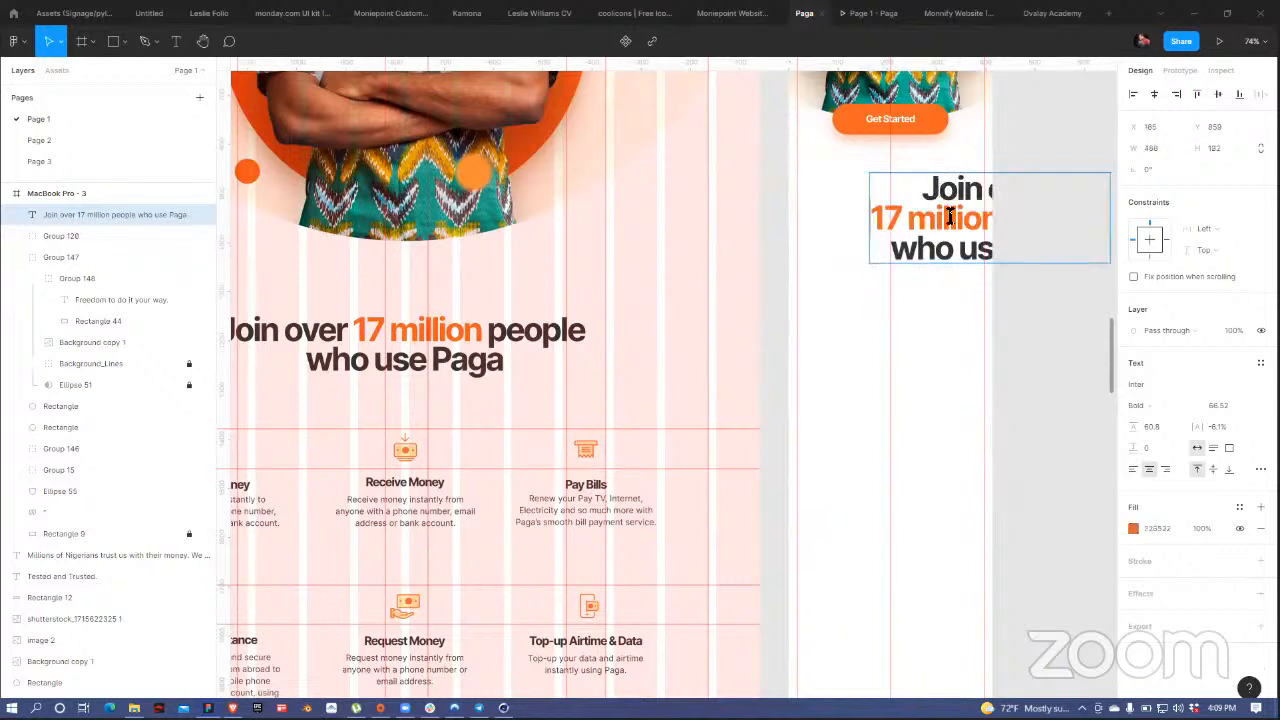
{"action": "key", "text": "Escape"}
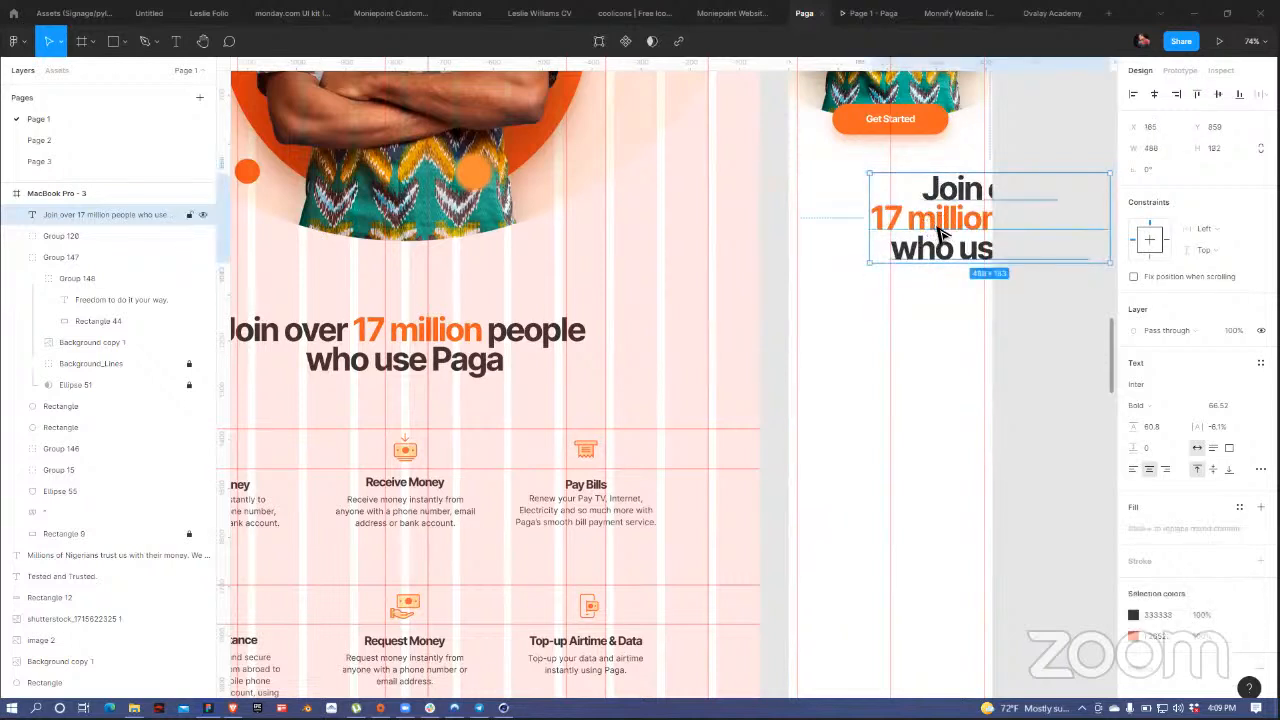
{"action": "left_click_drag", "start_coordinate": [938, 235], "coordinate": [823, 226]}
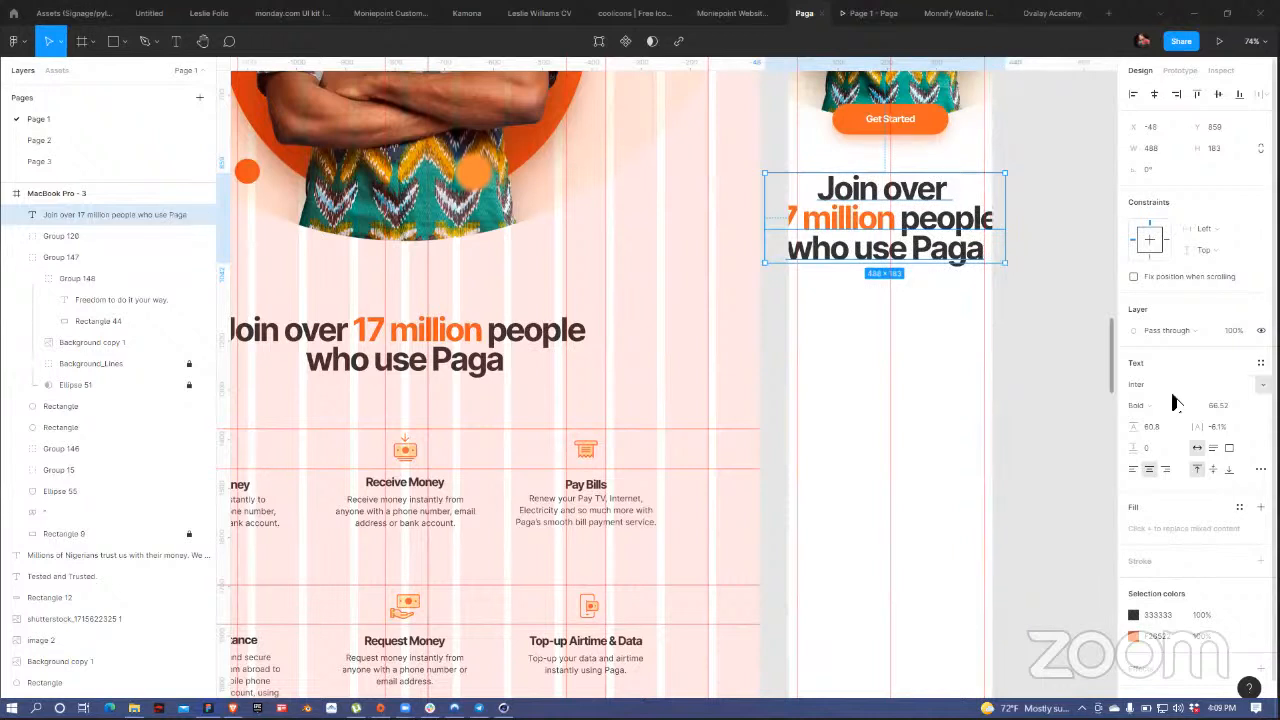
- Set the narrow frame's "Join over 17 million" heading to font size 50 and line height 50.8
{"action": "left_click", "coordinate": [1222, 405]}
{"action": "type", "text": "40"}
{"action": "key", "text": "Return"}
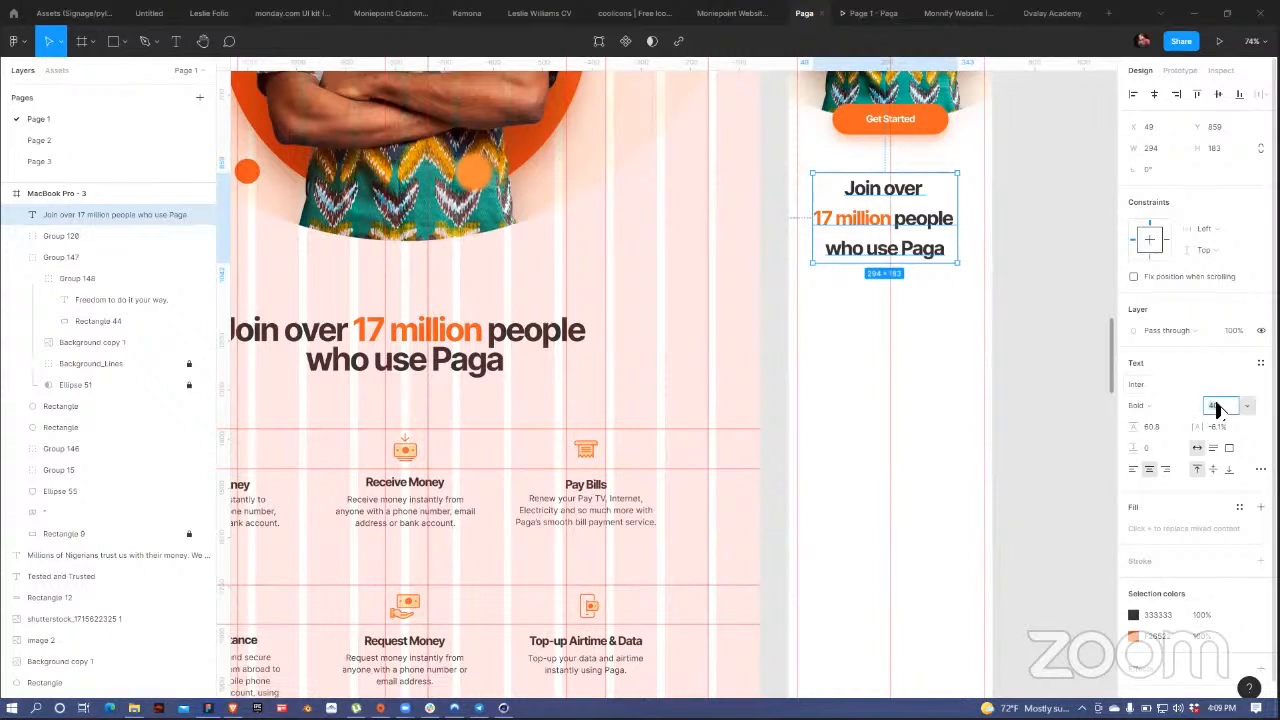
{"action": "key", "text": "Return"}
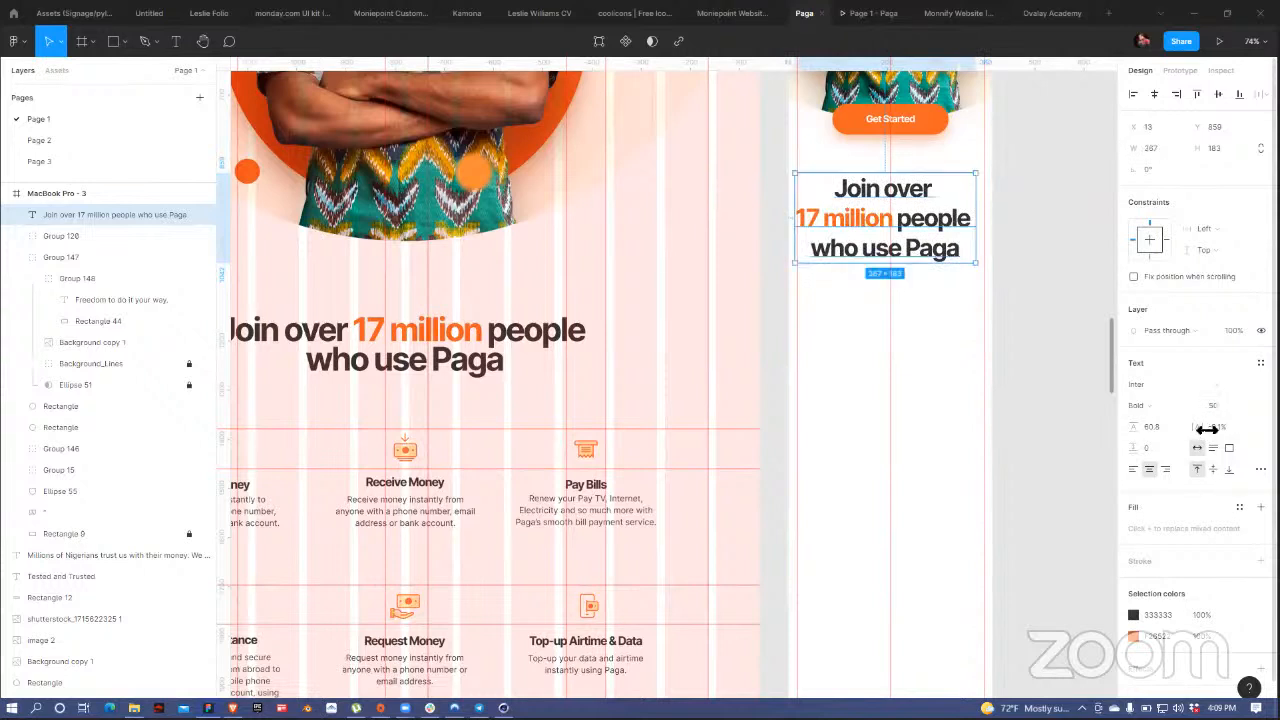
{"action": "left_click_drag", "start_coordinate": [1130, 425], "coordinate": [1124, 424]}
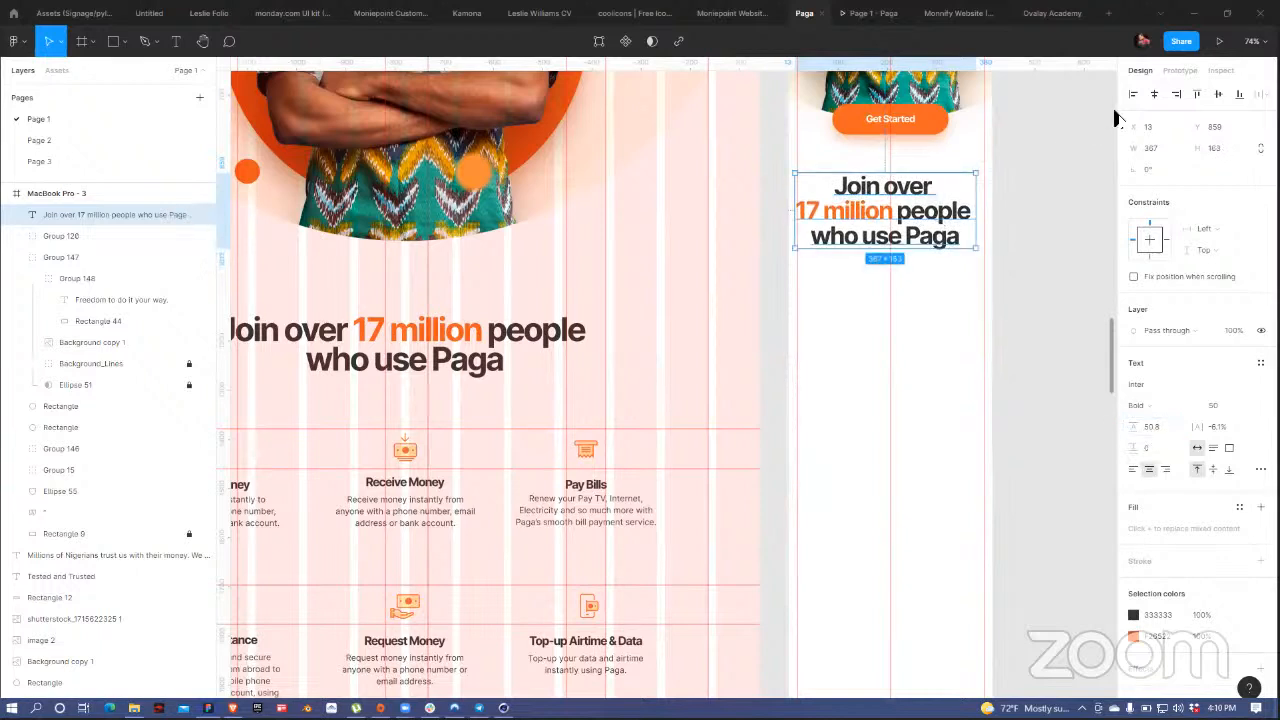
- Centre the "Join over 17 million" heading horizontally in the narrow frame and move it slightly lower
{"action": "left_click_drag", "start_coordinate": [919, 228], "coordinate": [925, 228]}
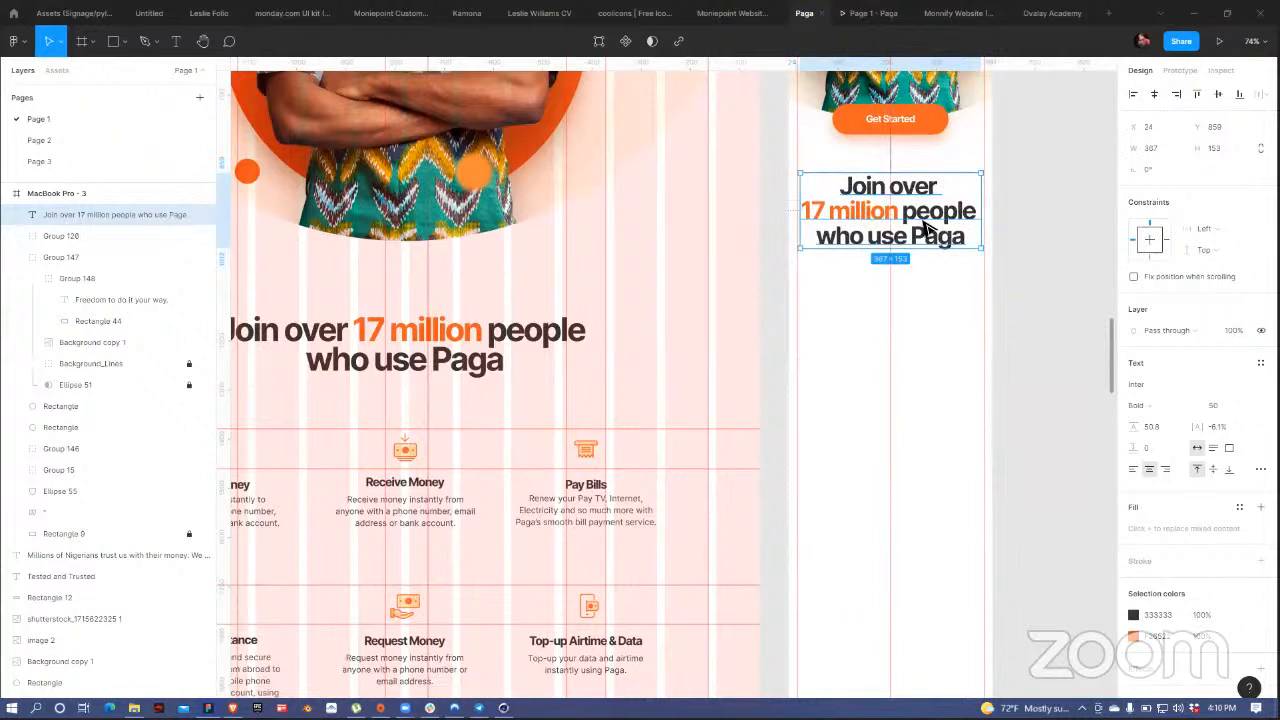
{"action": "left_click_drag", "start_coordinate": [925, 228], "coordinate": [929, 239]}
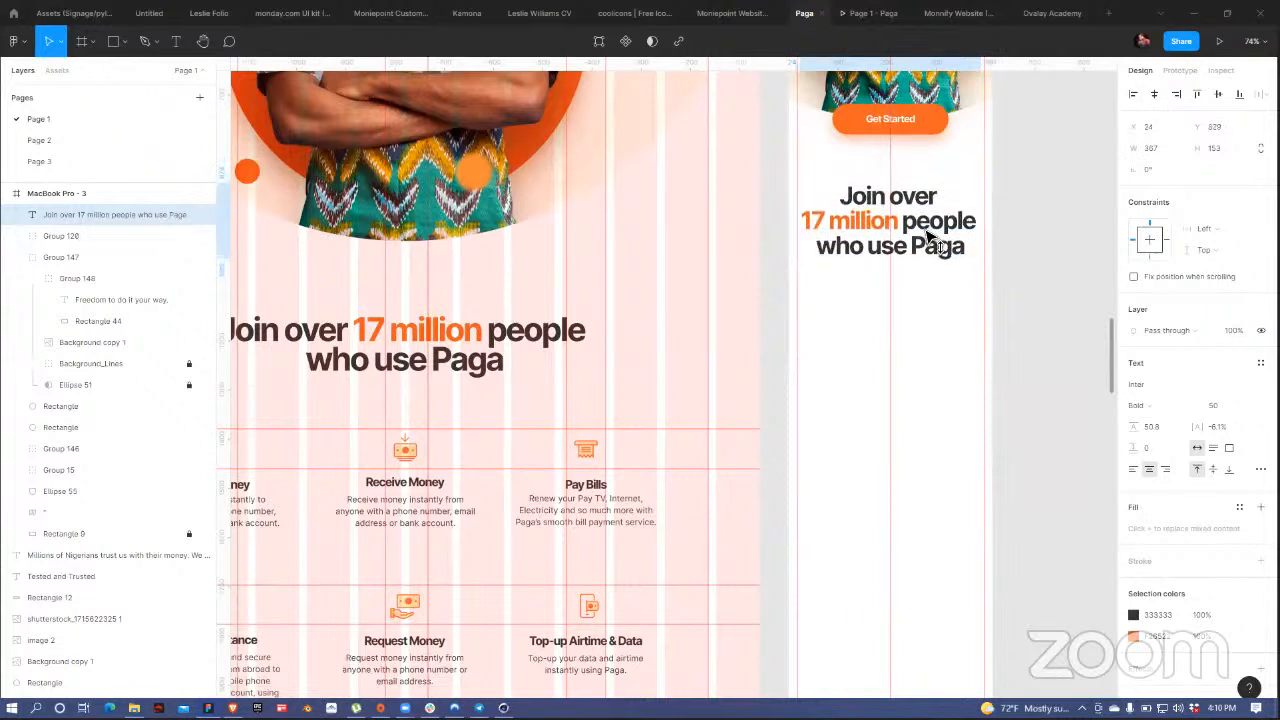
{"action": "left_click", "coordinate": [929, 284]}
- Group the desktop Send Money icon, title and description and place a copy centred below the narrow frame's heading
{"action": "left_click_drag", "start_coordinate": [852, 339], "coordinate": [897, 300]}
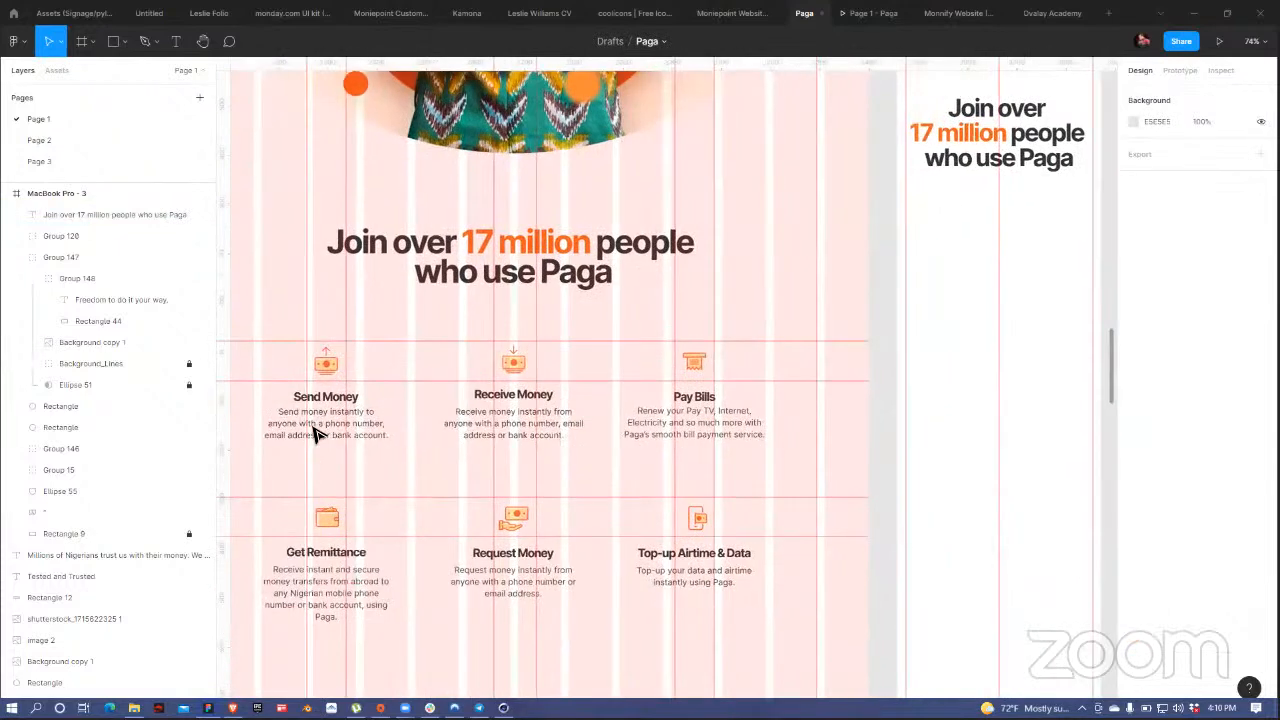
{"action": "left_click", "coordinate": [326, 414]}
{"action": "left_click_drag", "start_coordinate": [380, 413], "coordinate": [1029, 300]}
{"action": "key", "text": "ctrl+z"}
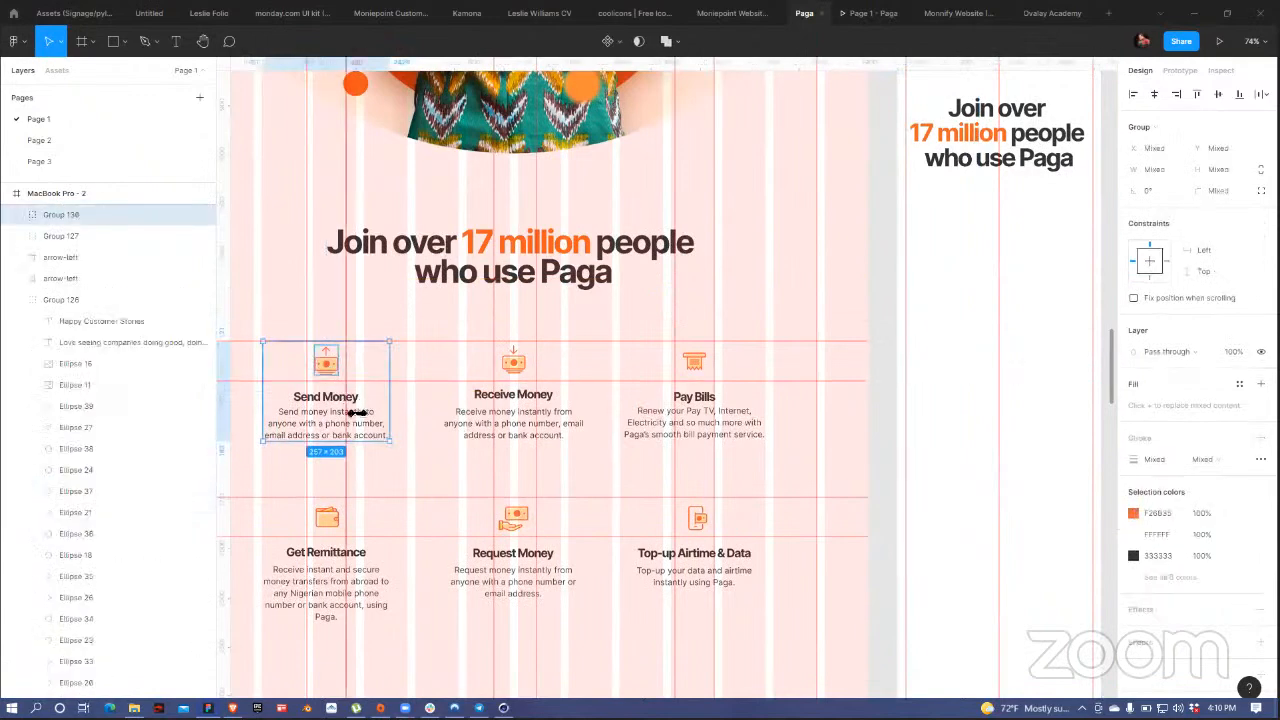
{"action": "left_click", "coordinate": [337, 416]}
{"action": "left_click_drag", "start_coordinate": [330, 414], "coordinate": [1003, 310]}
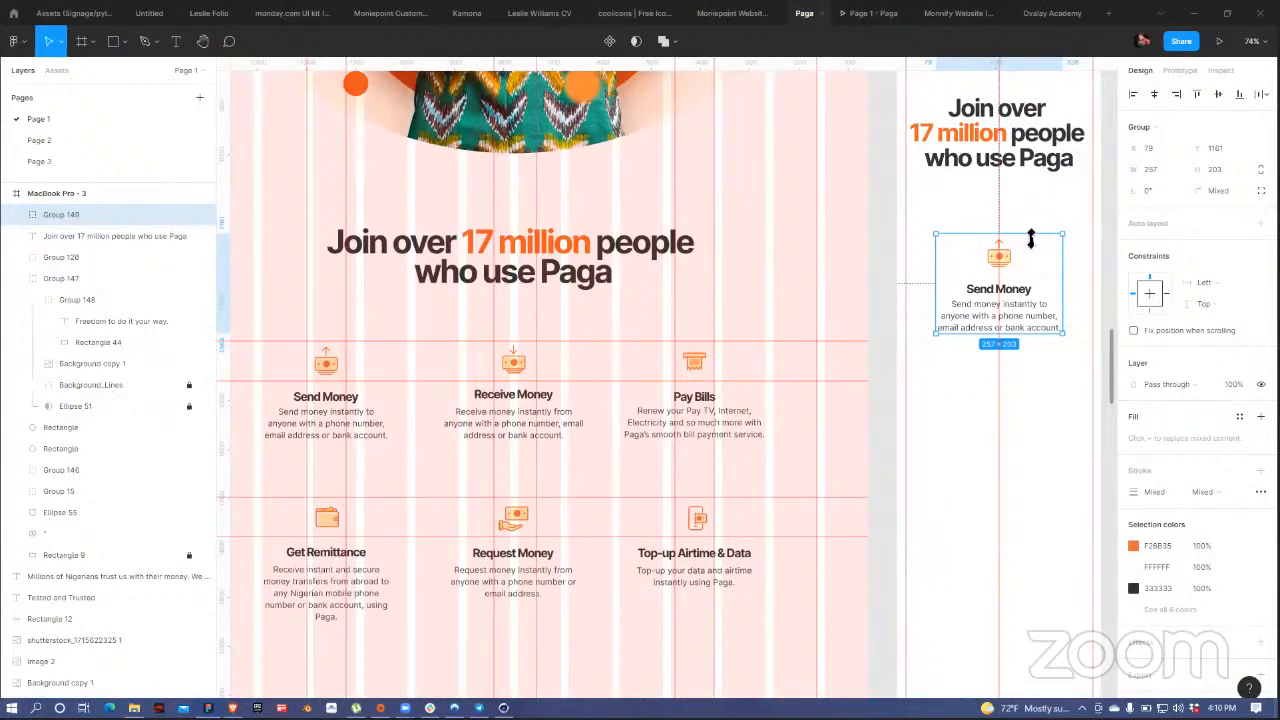
- Group the desktop Receive Money and Pay Bills items and stack centred copies of them below Send Money in the narrow frame
{"action": "left_click", "coordinate": [522, 426]}
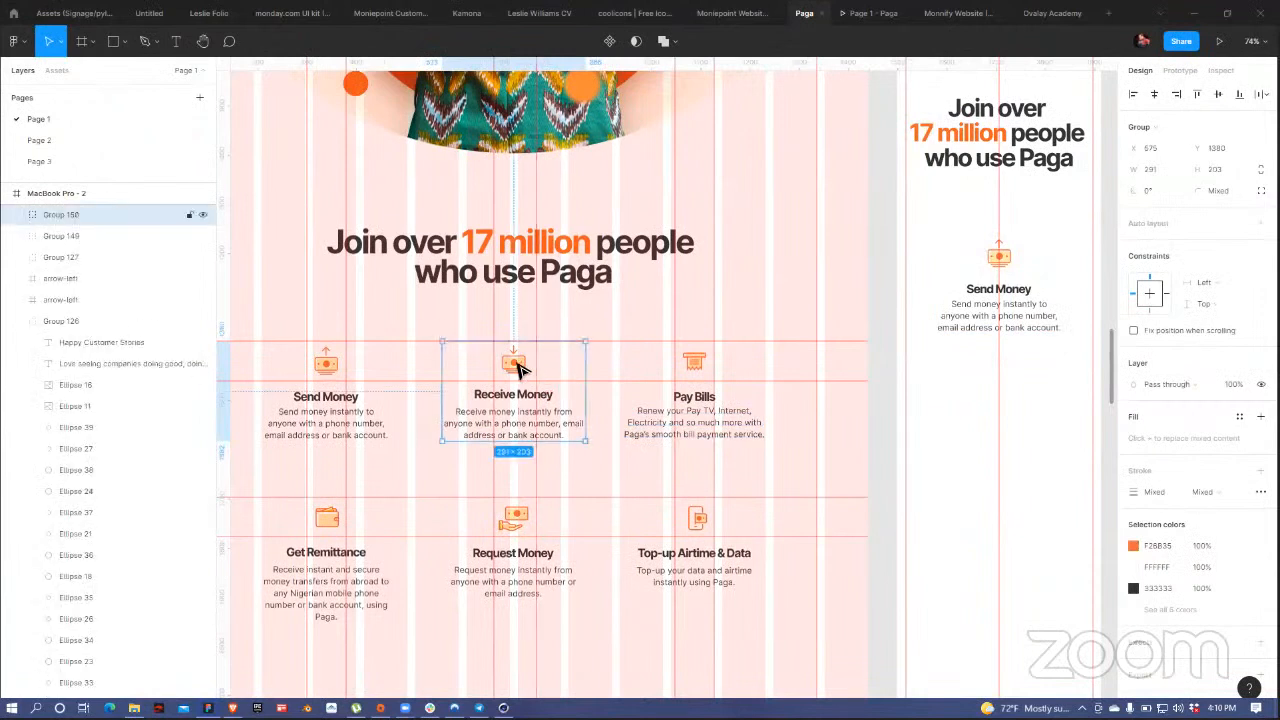
{"action": "left_click_drag", "start_coordinate": [528, 372], "coordinate": [1000, 404]}
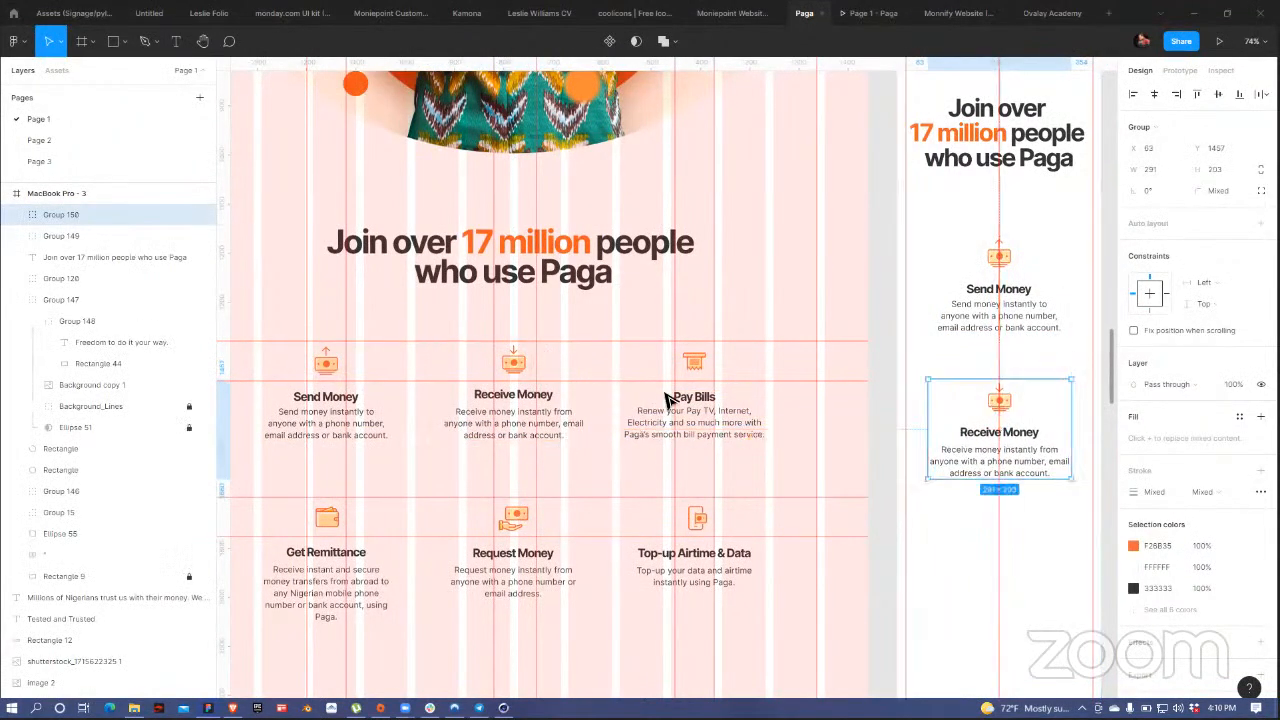
{"action": "left_click", "coordinate": [692, 405]}
{"action": "left_click", "coordinate": [763, 435], "text": "shift"}
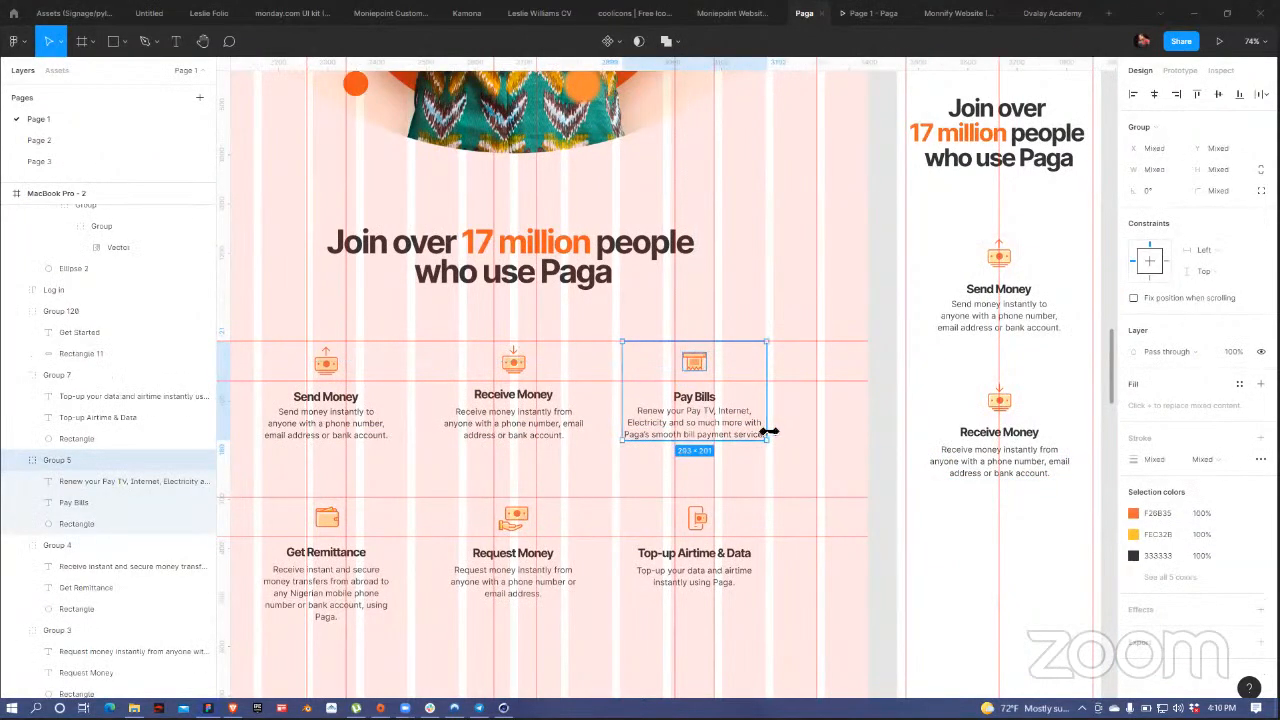
{"action": "key", "text": "ctrl+g"}
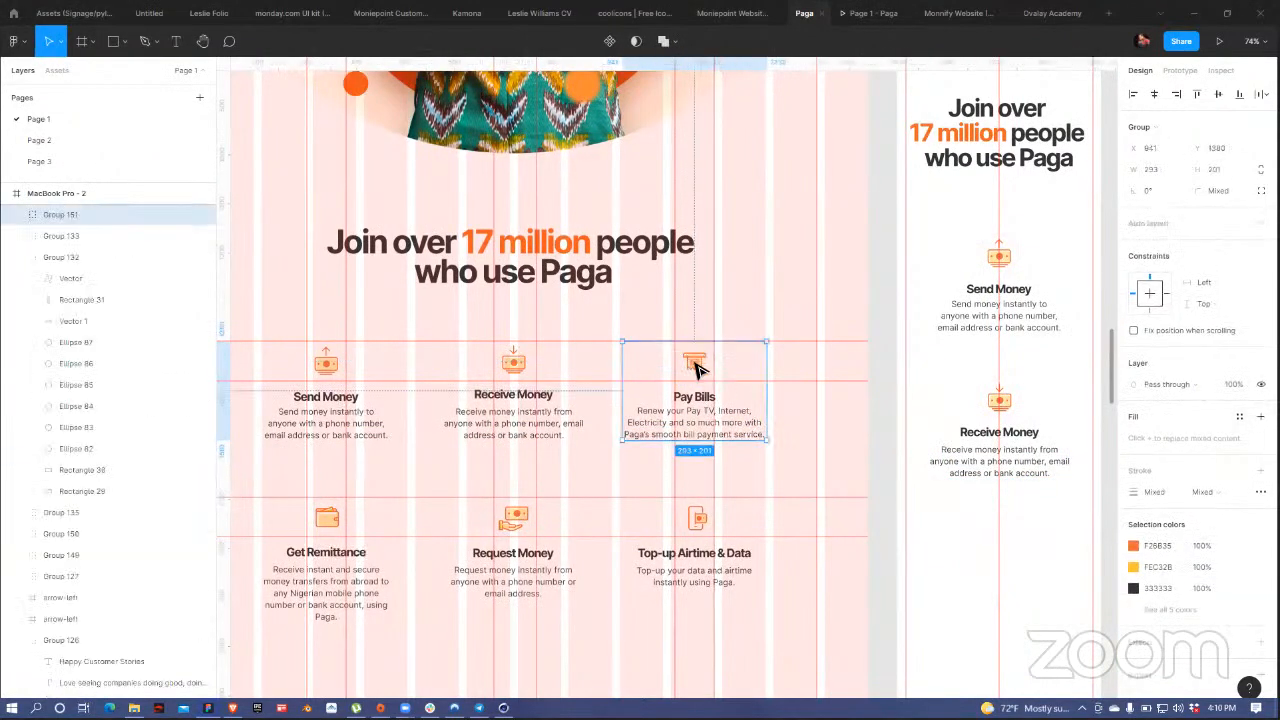
{"action": "left_click_drag", "start_coordinate": [697, 368], "coordinate": [1004, 540]}
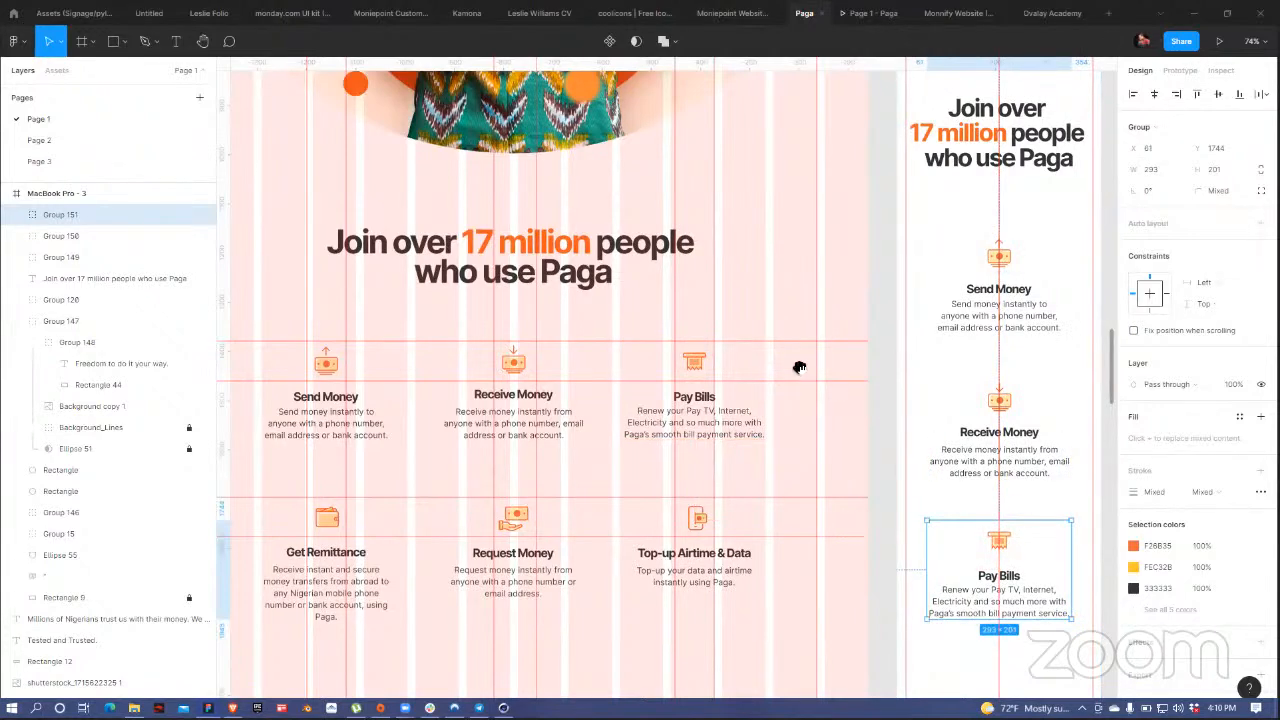
- Group the desktop Get Remittance item and place a centred copy below Pay Bills in the narrow frame
{"action": "left_click_drag", "start_coordinate": [799, 367], "coordinate": [799, 362]}
{"action": "left_click_drag", "start_coordinate": [906, 226], "coordinate": [821, 182]}
{"action": "scroll", "coordinate": [359, 312], "scroll_direction": "down", "scroll_amount": 3}
{"action": "scroll", "coordinate": [359, 312], "scroll_direction": "left", "scroll_amount": 2}
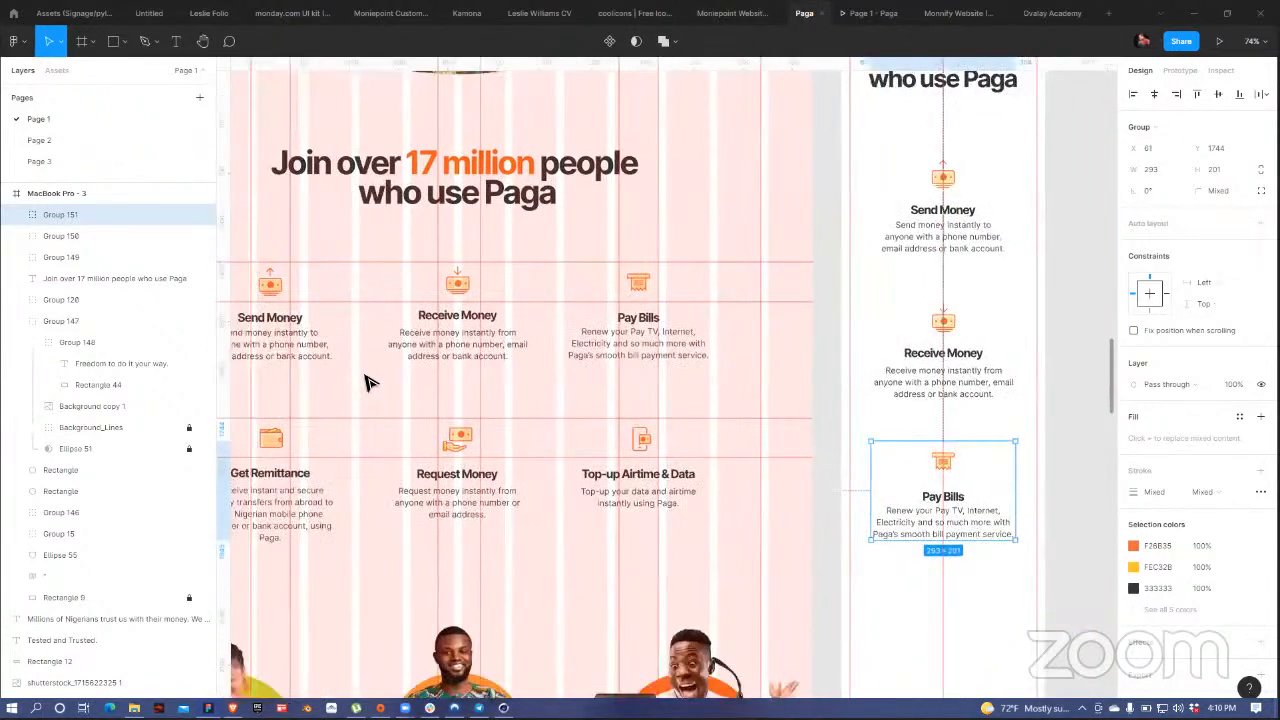
{"action": "left_click", "coordinate": [366, 382]}
{"action": "key", "text": "ctrl+g"}
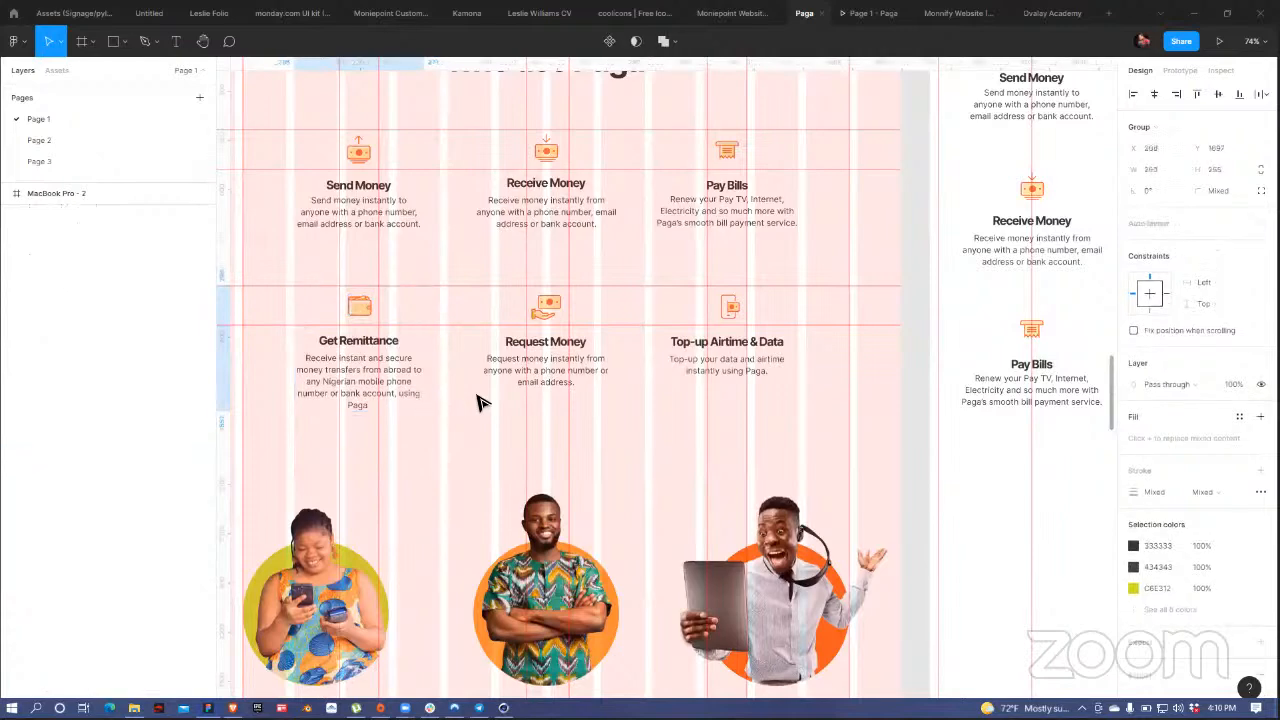
{"action": "left_click_drag", "start_coordinate": [361, 318], "coordinate": [1034, 490]}
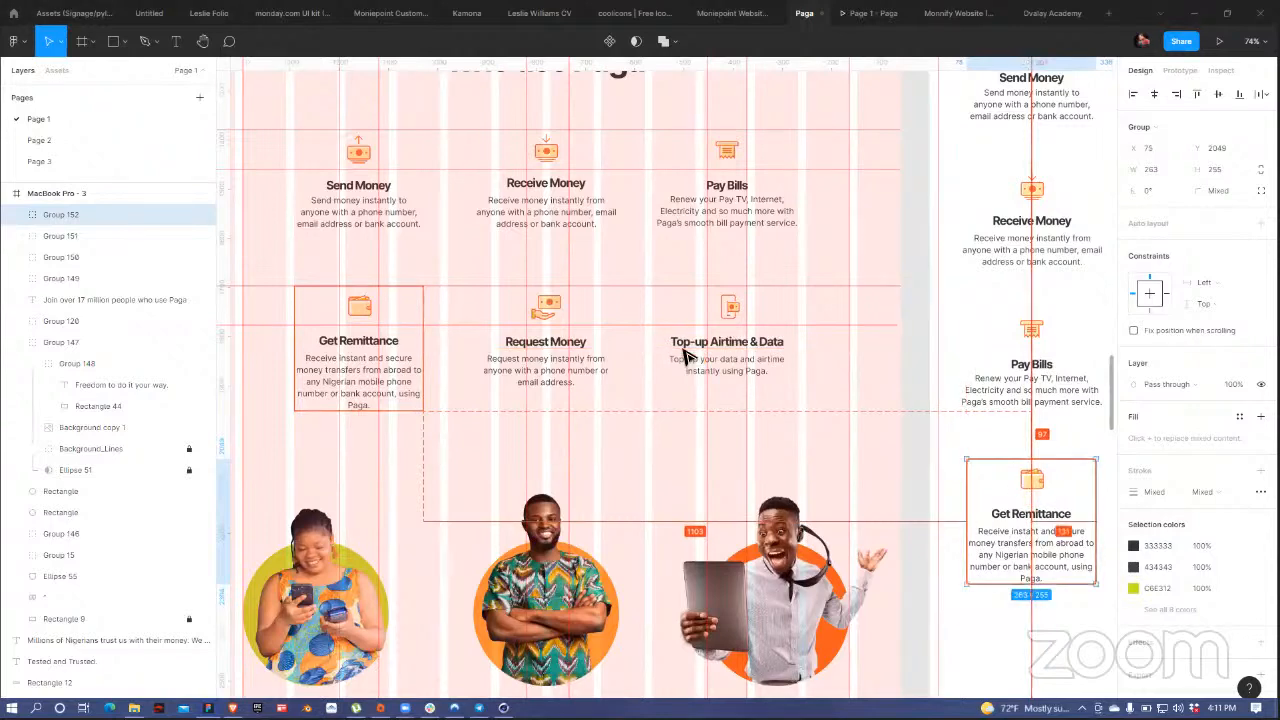
- Group the desktop Request Money item and place a centred copy below Get Remittance in the narrow frame
{"action": "left_click", "coordinate": [547, 310]}
{"action": "left_click", "coordinate": [598, 384], "text": "shift"}
{"action": "key", "text": "ctrl+g"}
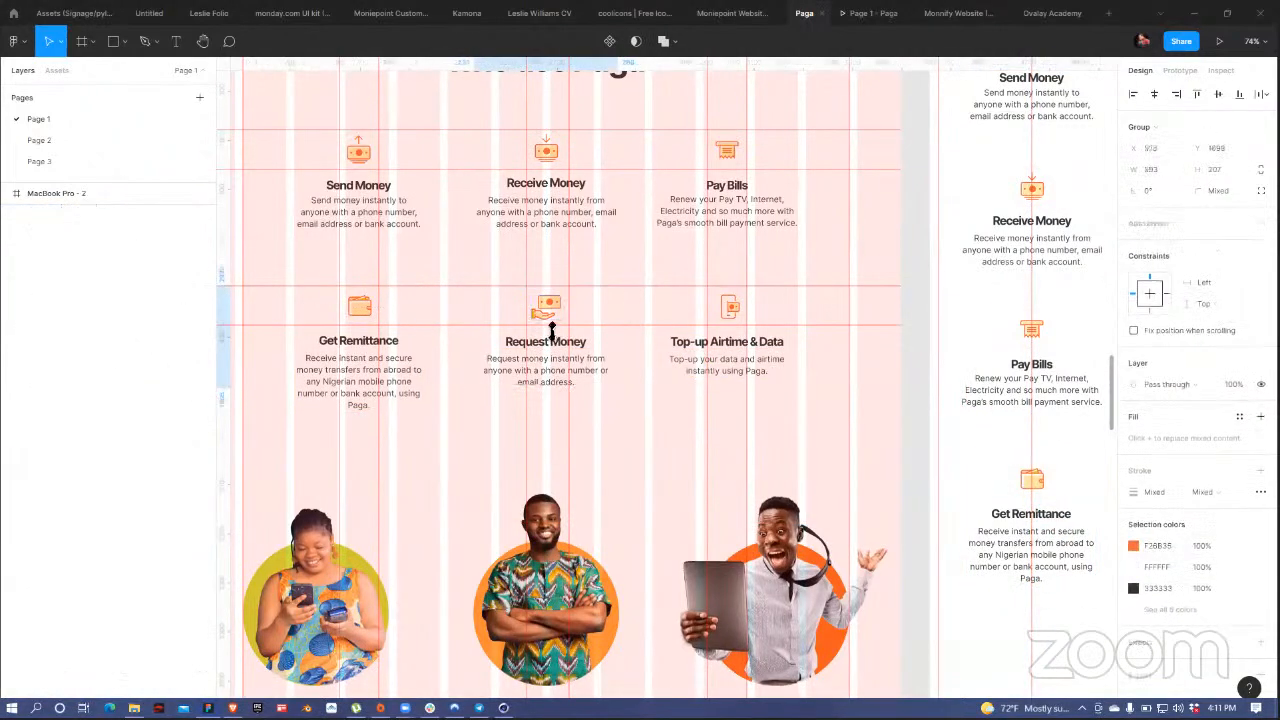
{"action": "left_click_drag", "start_coordinate": [547, 320], "coordinate": [1036, 654]}
- Group the desktop Top-up Airtime & Data item and place a copy below Request Money in the narrow frame
{"action": "left_click", "coordinate": [729, 318]}
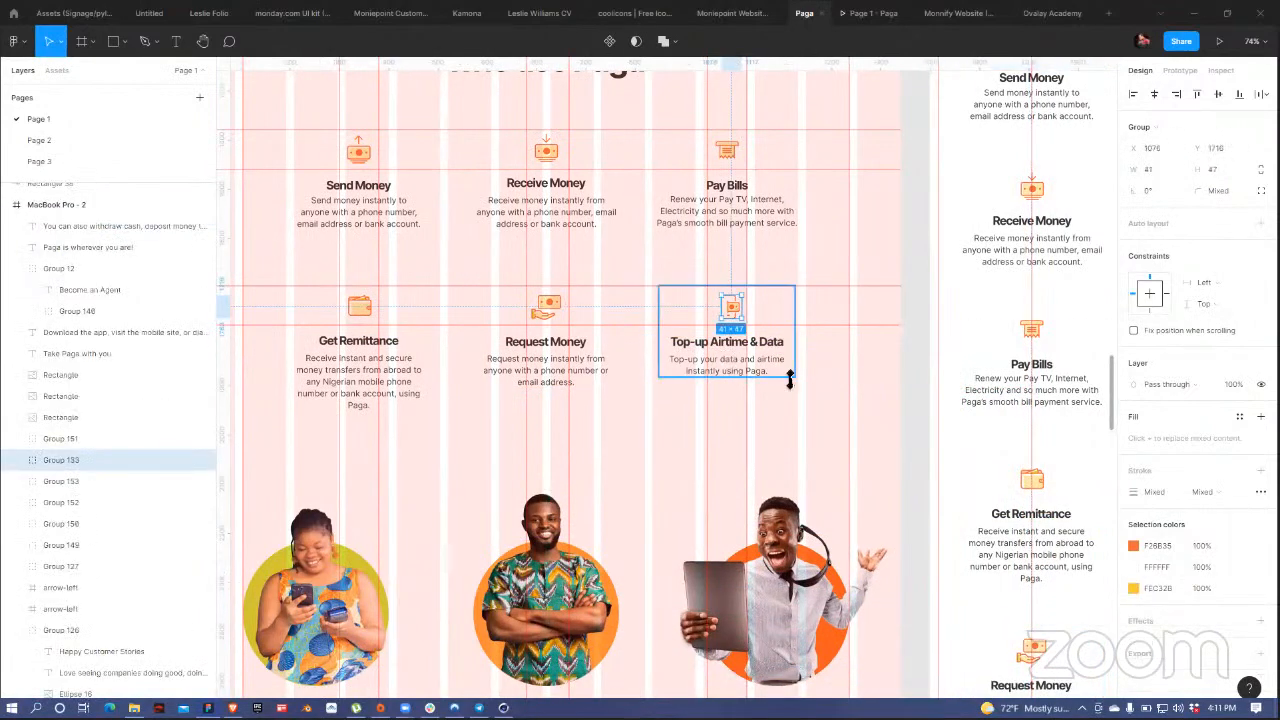
{"action": "key", "text": "ctrl+d"}
{"action": "scroll", "coordinate": [1000, 395], "scroll_direction": "down", "scroll_amount": 6}
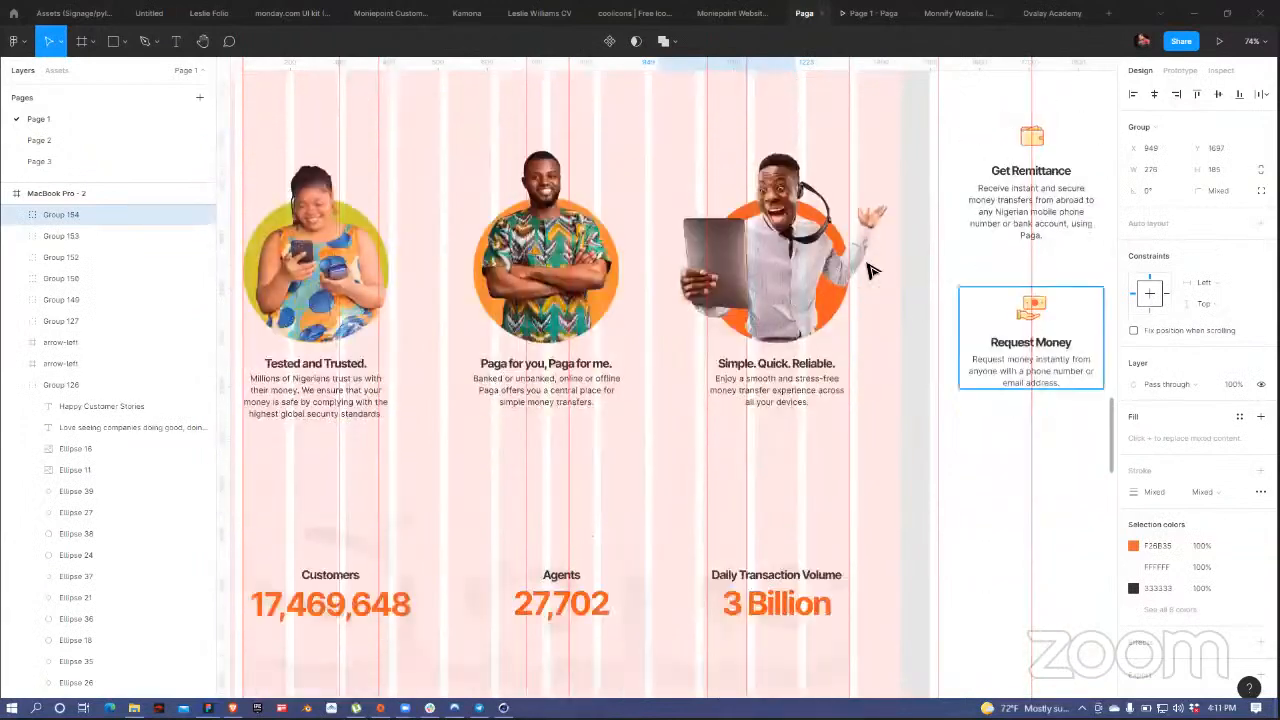
{"action": "left_click_drag", "start_coordinate": [710, 137], "coordinate": [1051, 580]}
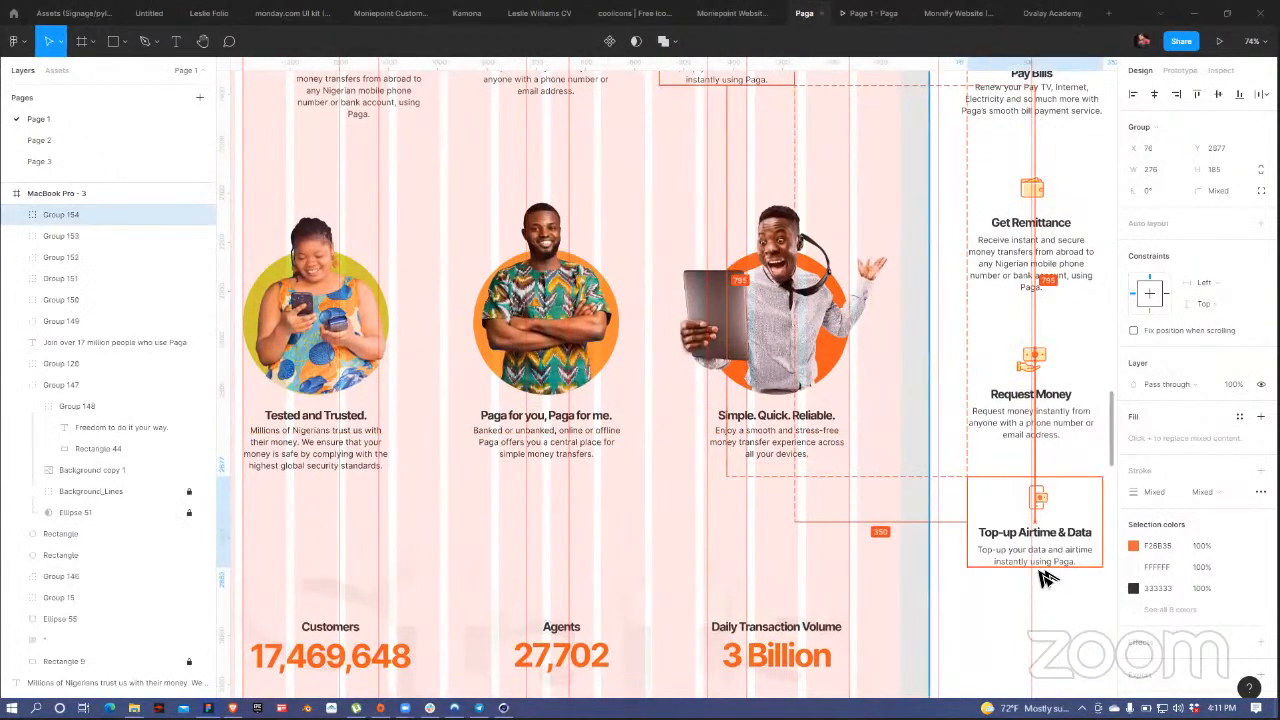
- Review the narrow frame's layout from the hero down through the stacked feature items against the desktop version
{"action": "scroll", "coordinate": [790, 390], "scroll_direction": "right", "scroll_amount": 3}
{"action": "scroll", "coordinate": [790, 390], "scroll_direction": "up", "scroll_amount": 2}
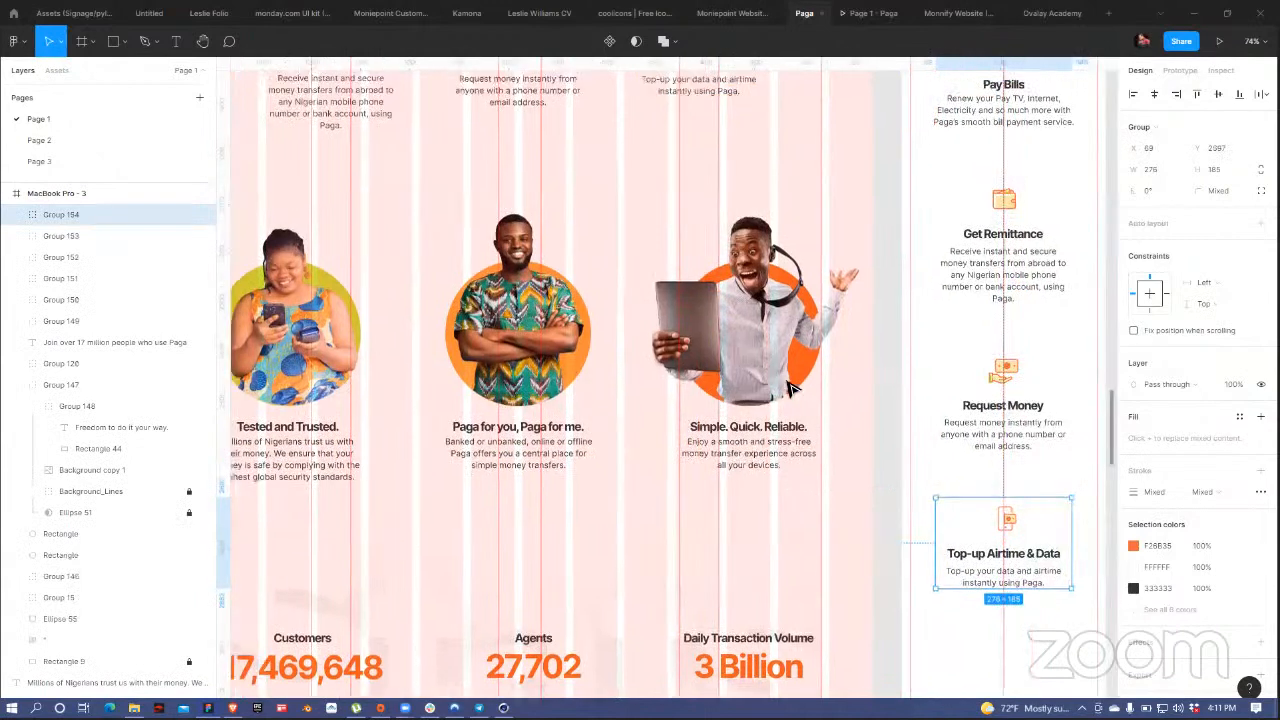
{"action": "scroll", "coordinate": [790, 390], "scroll_direction": "right", "scroll_amount": 2}
{"action": "scroll", "coordinate": [790, 390], "scroll_direction": "up", "scroll_amount": 2}
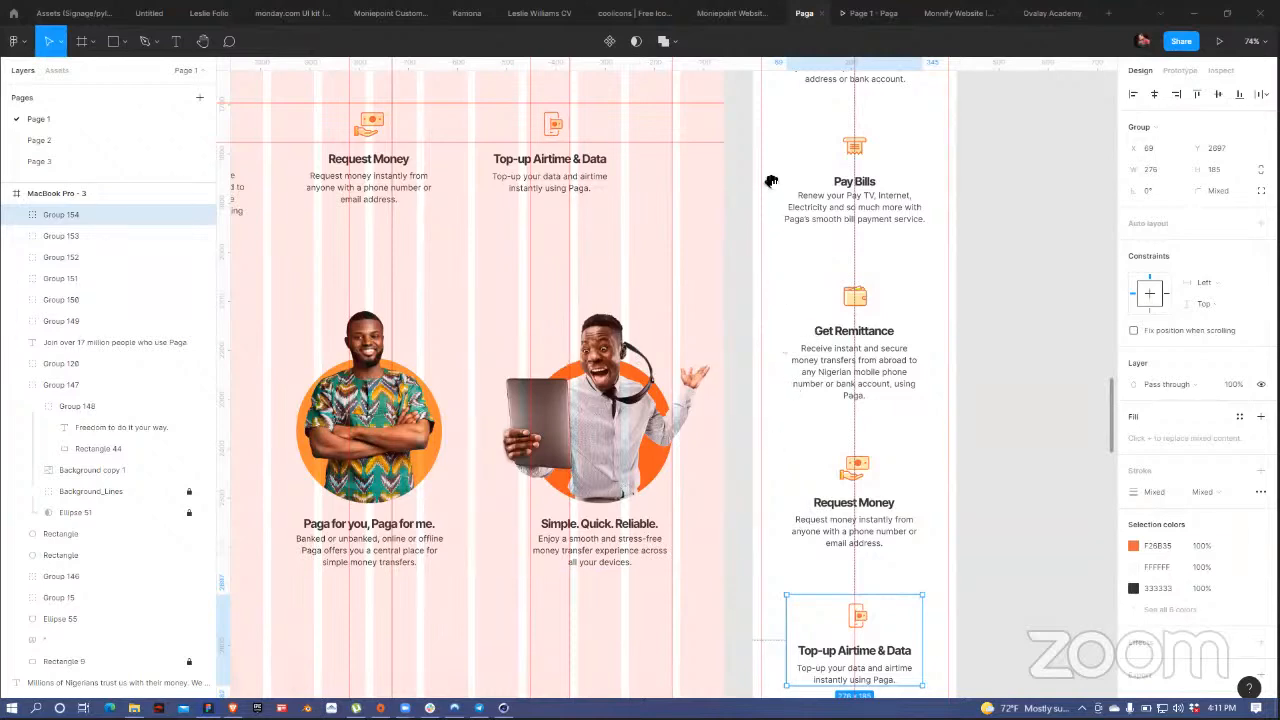
{"action": "scroll", "coordinate": [752, 530], "scroll_direction": "up", "scroll_amount": 10}
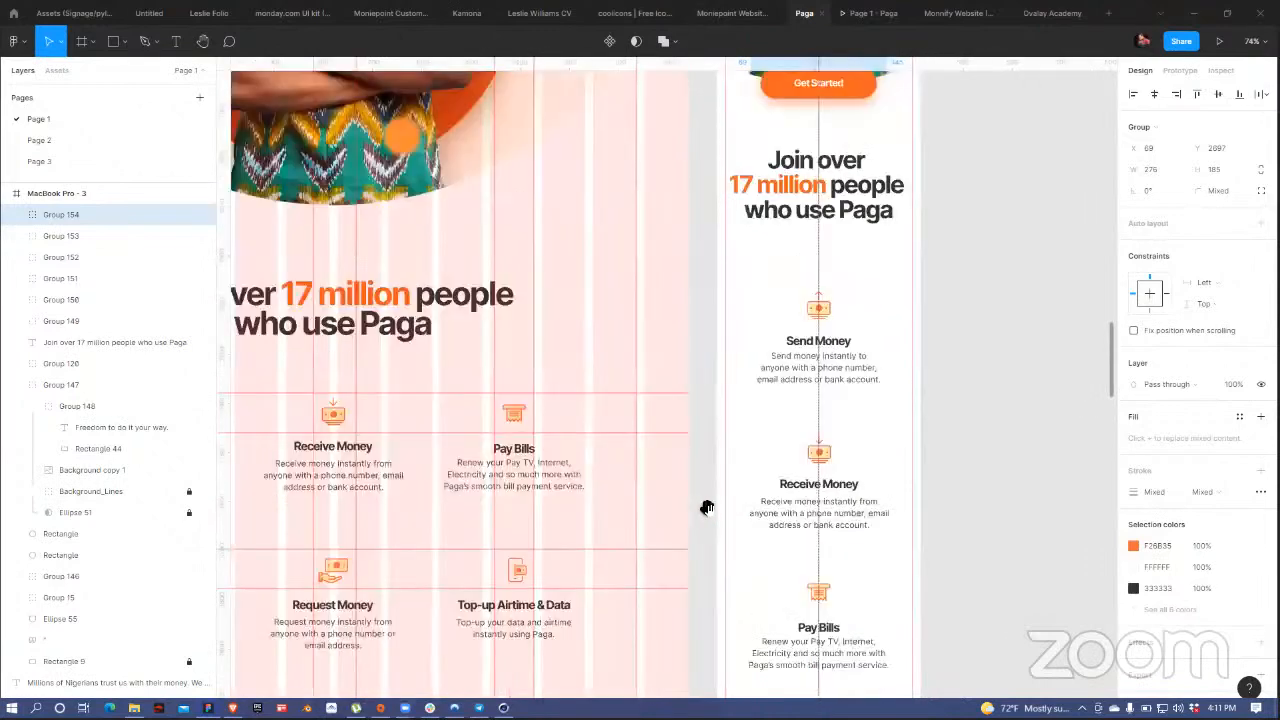
{"action": "scroll", "coordinate": [726, 443], "scroll_direction": "up", "scroll_amount": 3}
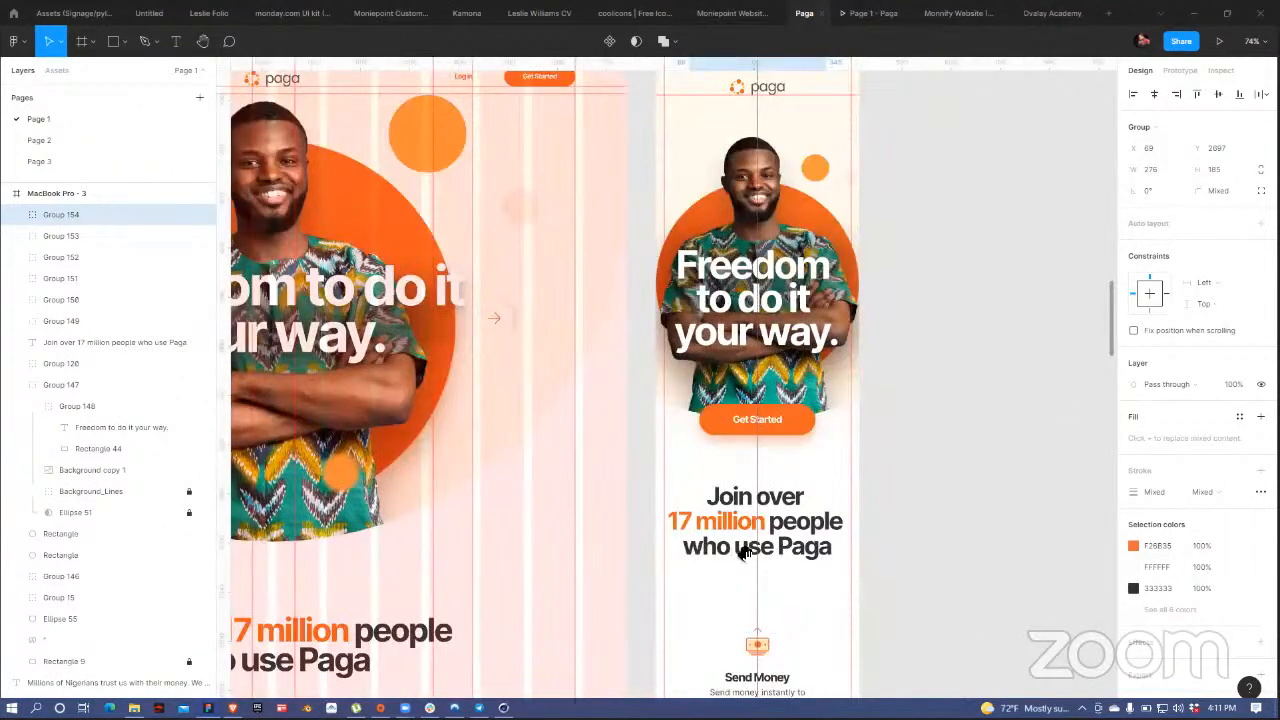
{"action": "scroll", "coordinate": [740, 441], "scroll_direction": "down", "scroll_amount": 1}
{"action": "scroll", "coordinate": [800, 189], "scroll_direction": "down", "scroll_amount": 8}
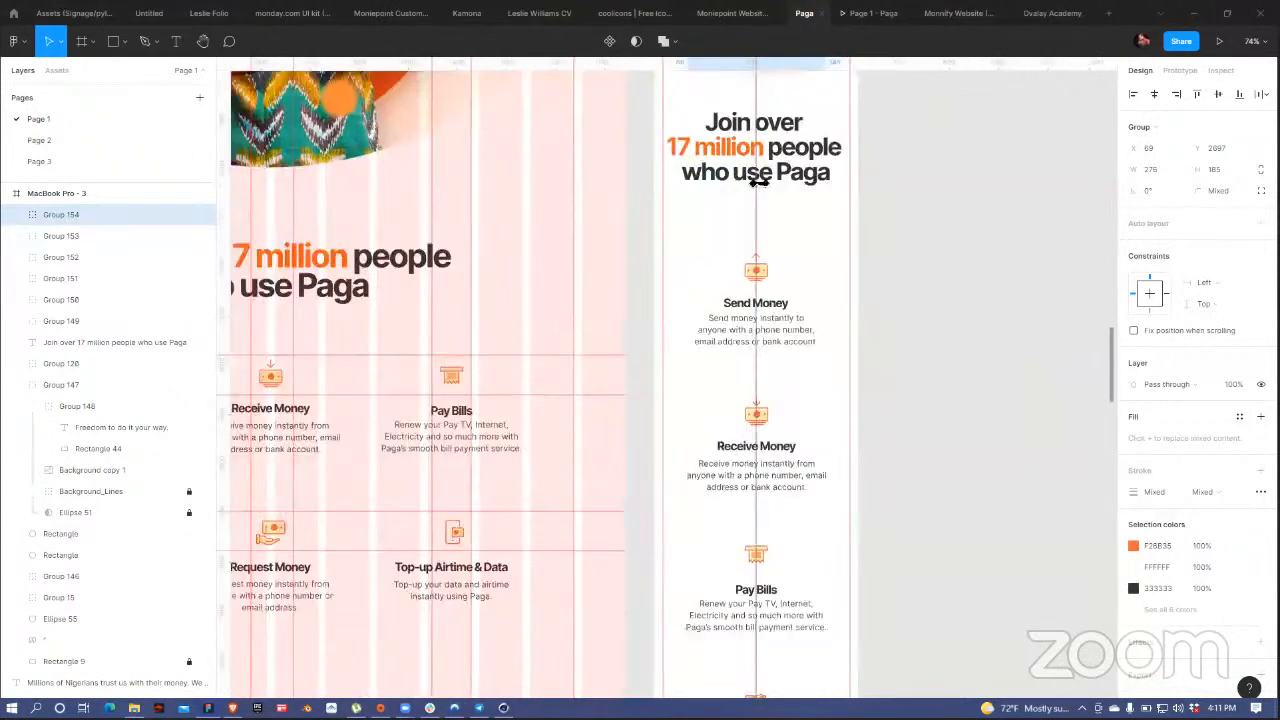
- Select the six stacked feature items in the narrow frame, from Send Money to Top-up Airtime & Data, and set their vertical spacing to 80
{"action": "left_click", "coordinate": [755, 184]}
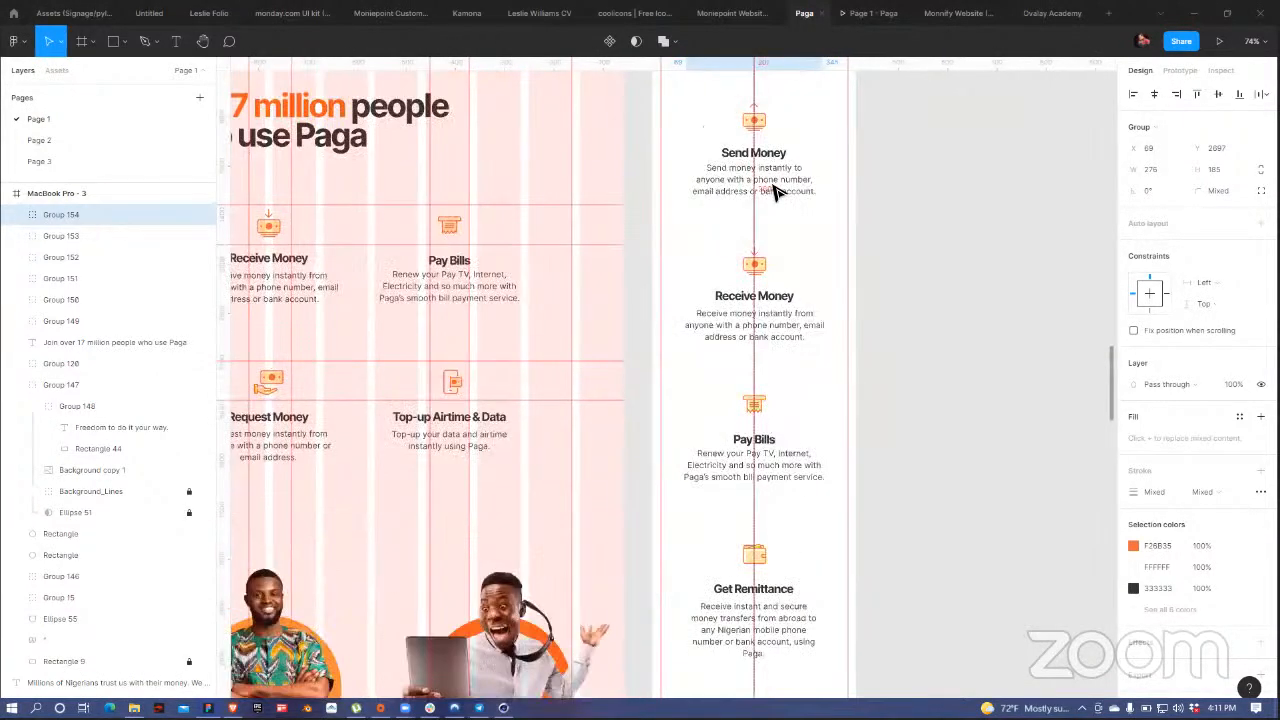
{"action": "left_click", "coordinate": [798, 470], "text": "shift"}
{"action": "left_click", "coordinate": [788, 591], "text": "shift"}
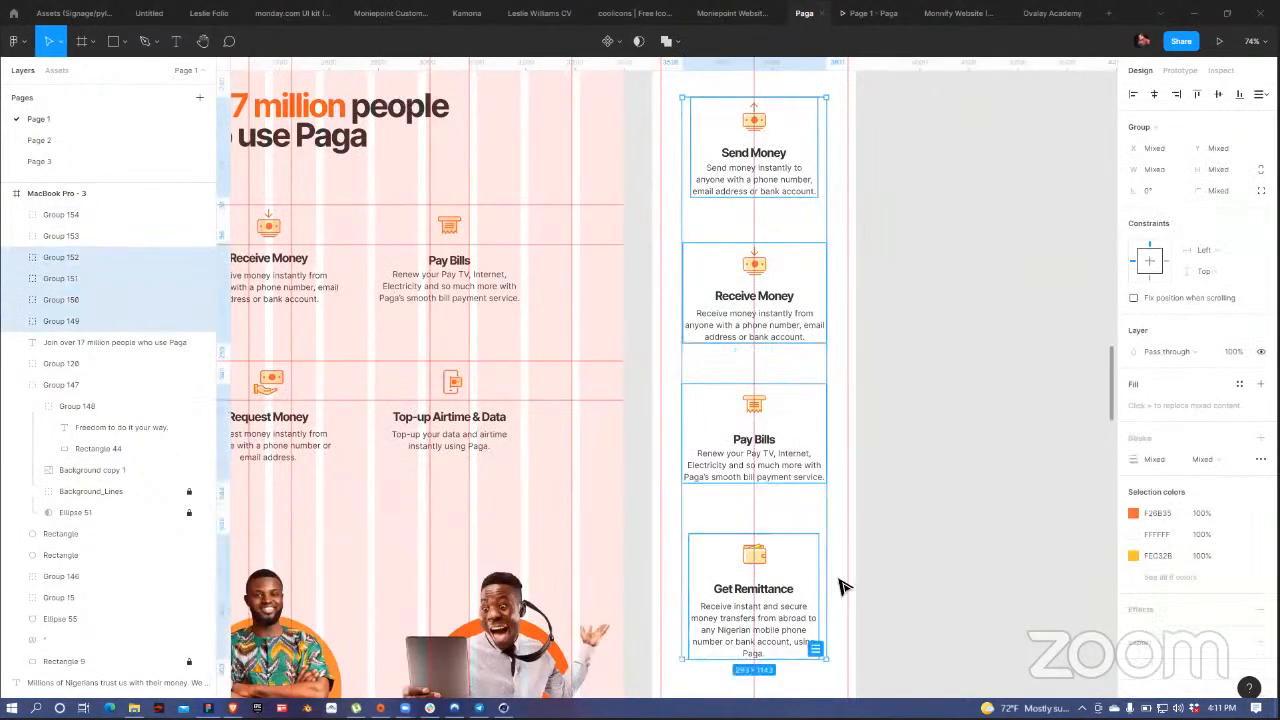
{"action": "scroll", "coordinate": [820, 600], "scroll_direction": "down", "scroll_amount": 3}
{"action": "left_click", "coordinate": [803, 640], "text": "shift"}
{"action": "scroll", "coordinate": [800, 423], "scroll_direction": "down", "scroll_amount": 4}
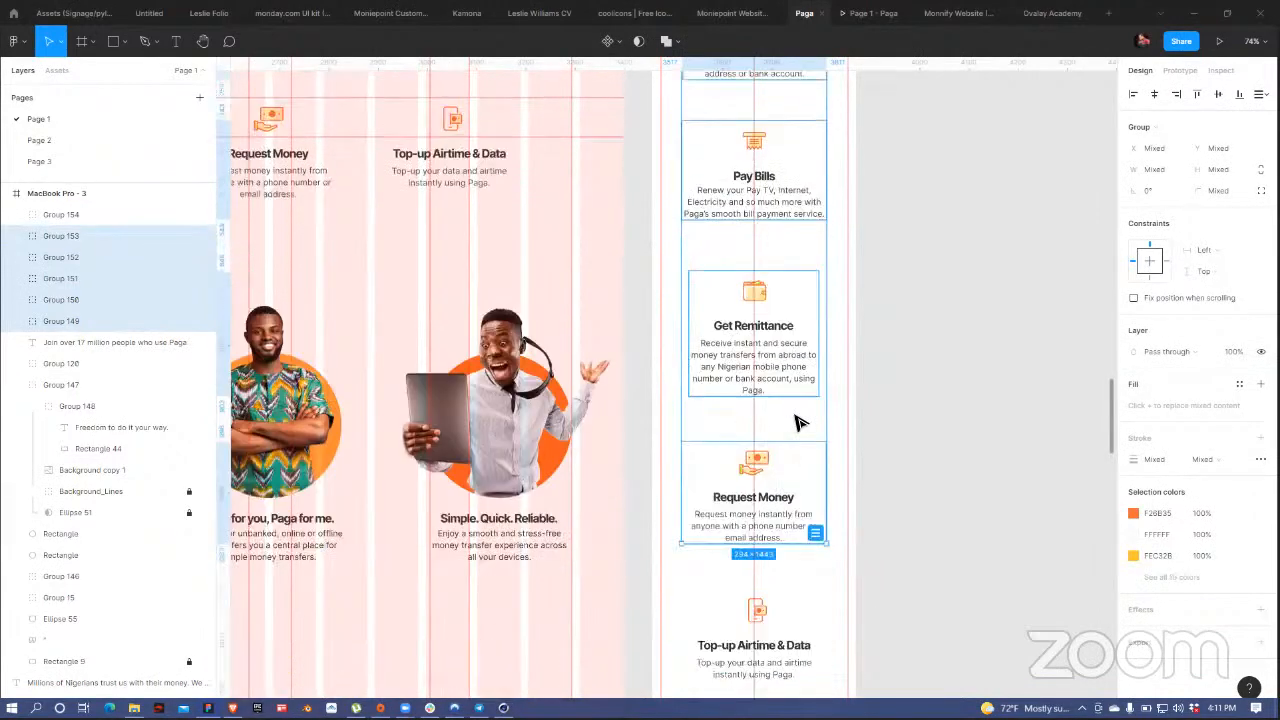
{"action": "left_click", "coordinate": [787, 590], "text": "shift"}
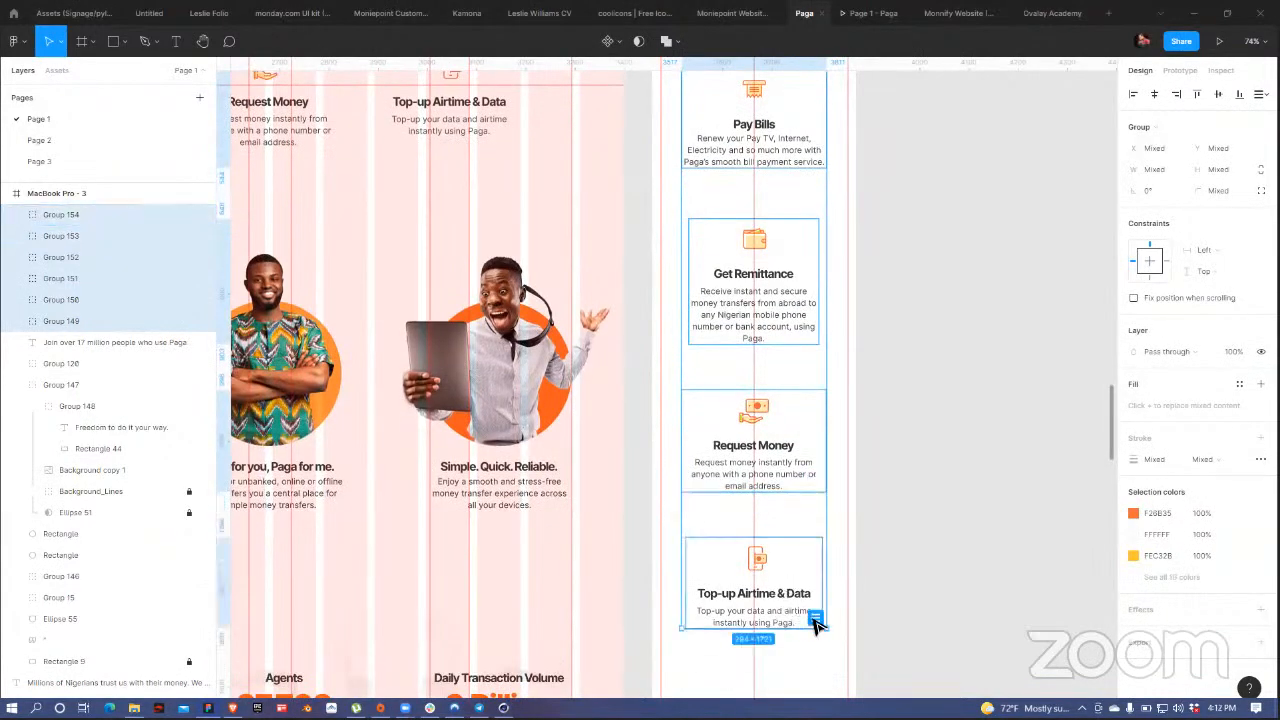
{"action": "scroll", "coordinate": [777, 240], "scroll_direction": "up", "scroll_amount": 6}
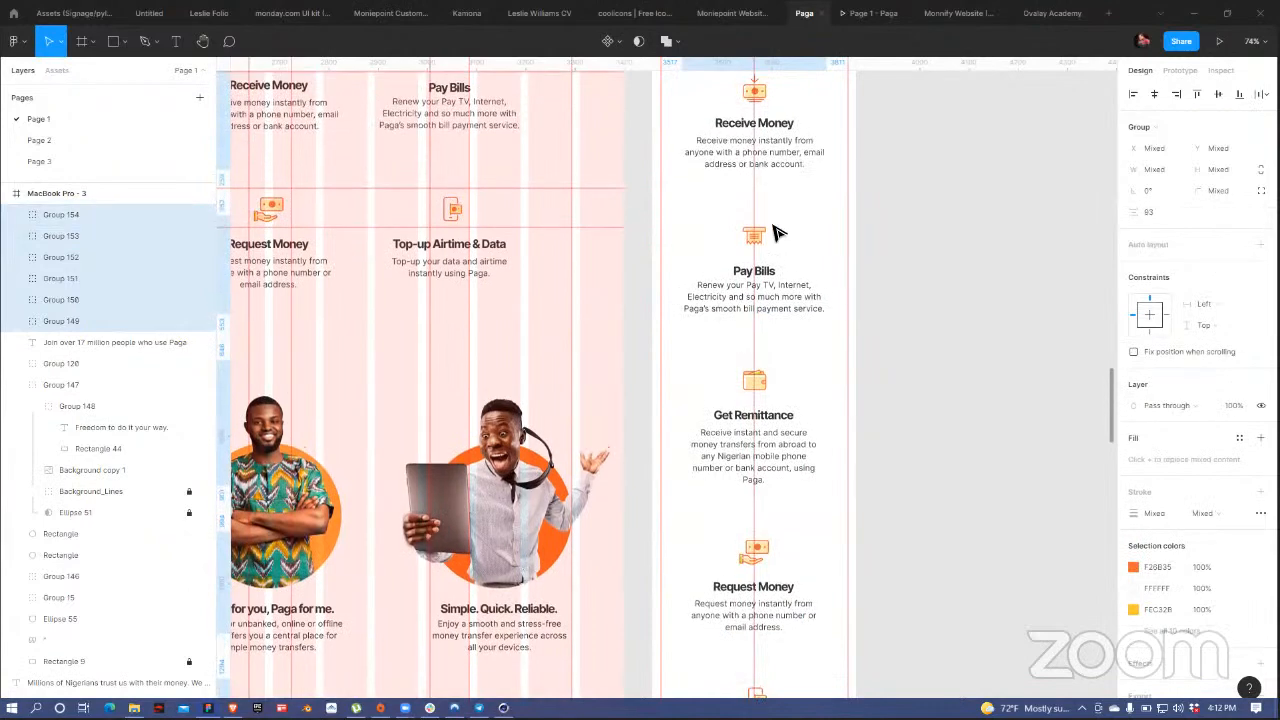
{"action": "scroll", "coordinate": [777, 233], "scroll_direction": "up", "scroll_amount": 2}
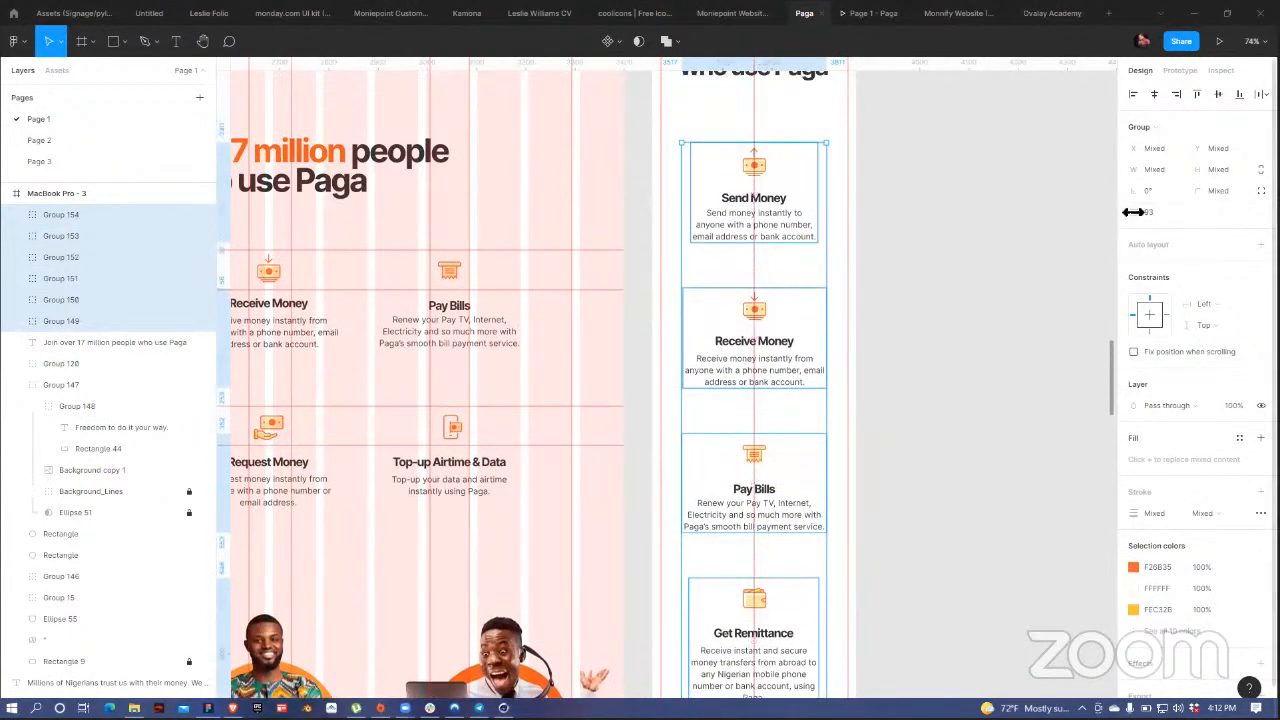
{"action": "left_click_drag", "start_coordinate": [1133, 212], "coordinate": [1114, 210]}
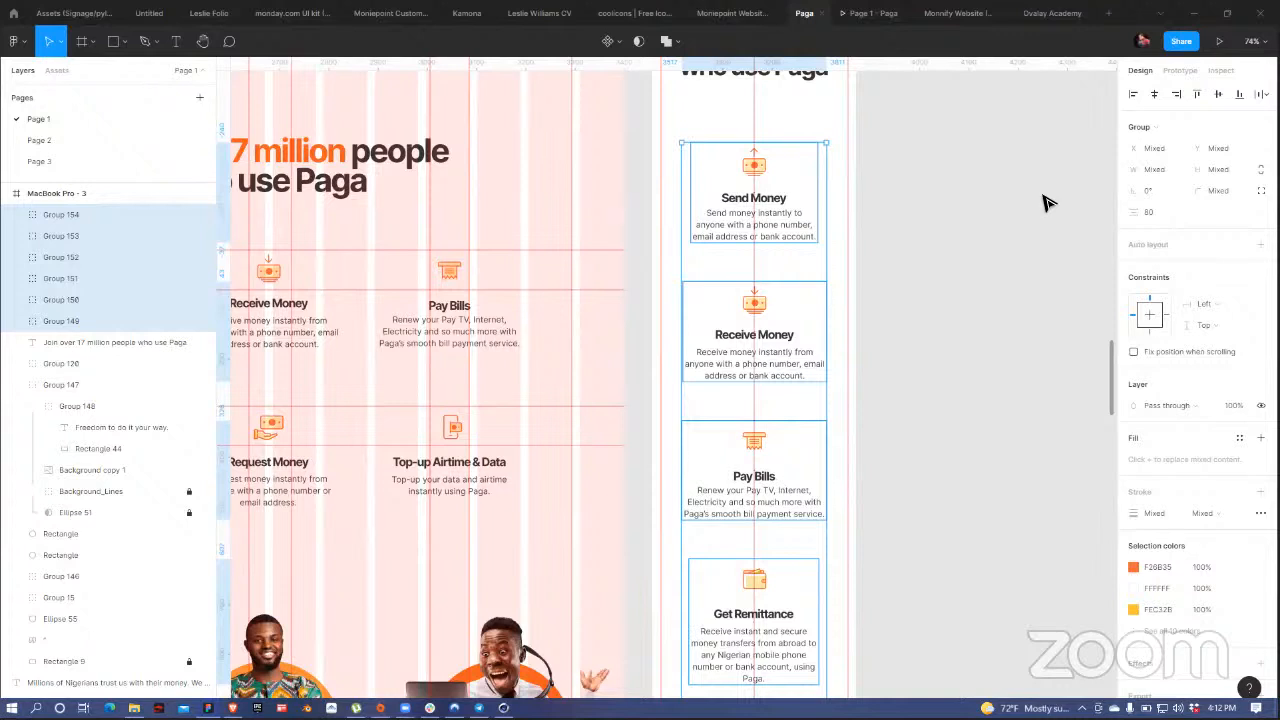
- Try to move only the hero portrait and headline group slightly up in the narrow frame, and undo the move
{"action": "scroll", "coordinate": [870, 205], "scroll_direction": "up", "scroll_amount": 5}
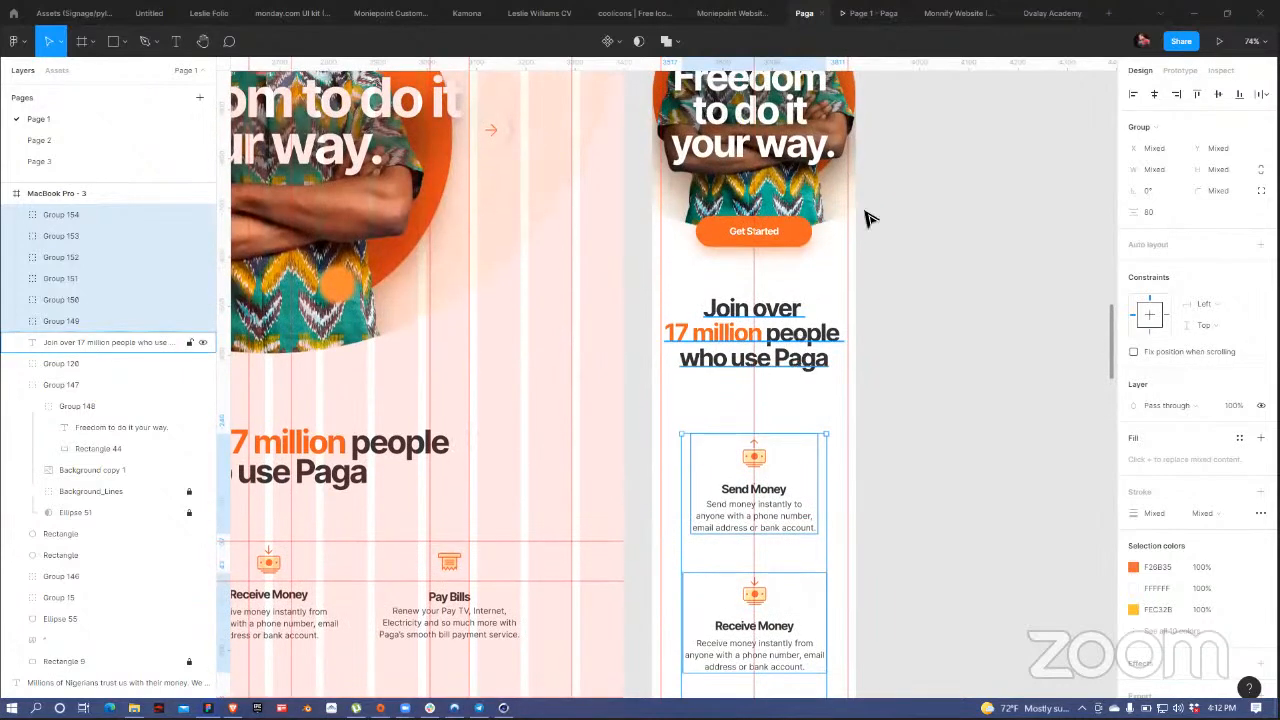
{"action": "scroll", "coordinate": [877, 420], "scroll_direction": "up", "scroll_amount": 1}
{"action": "scroll", "coordinate": [826, 213], "scroll_direction": "up", "scroll_amount": 4}
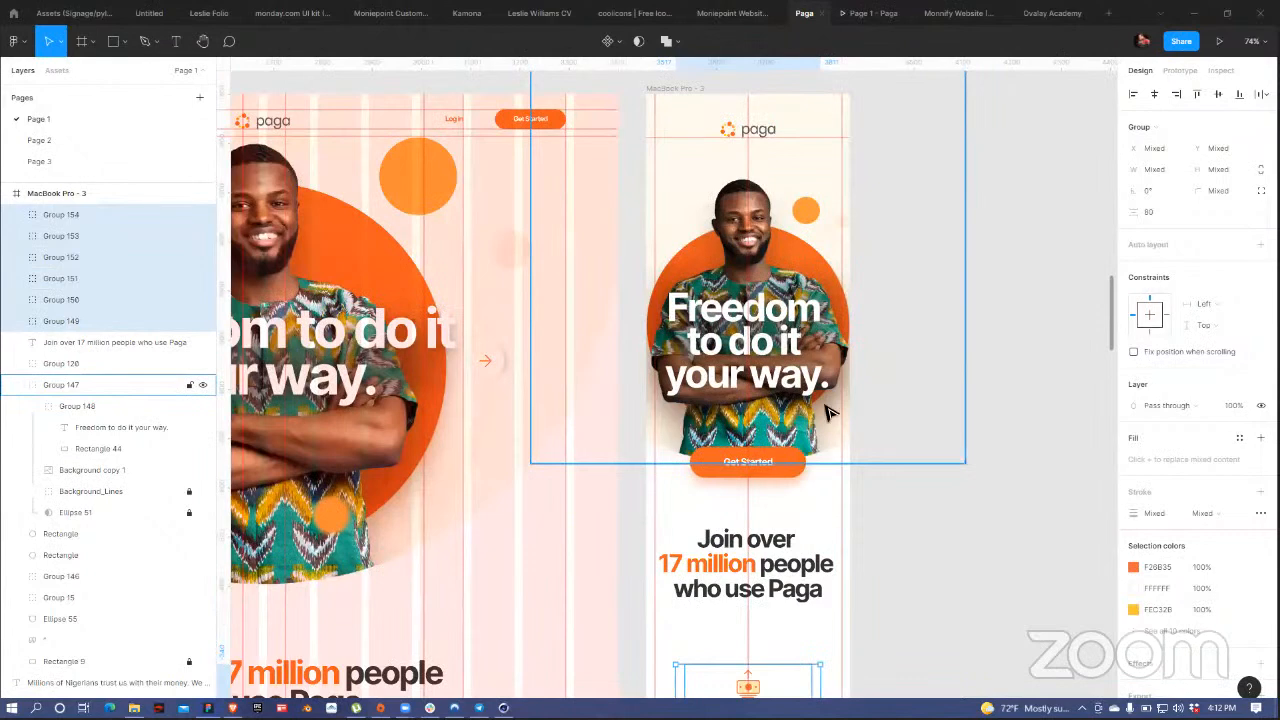
{"action": "left_click_drag", "start_coordinate": [827, 416], "coordinate": [826, 404]}
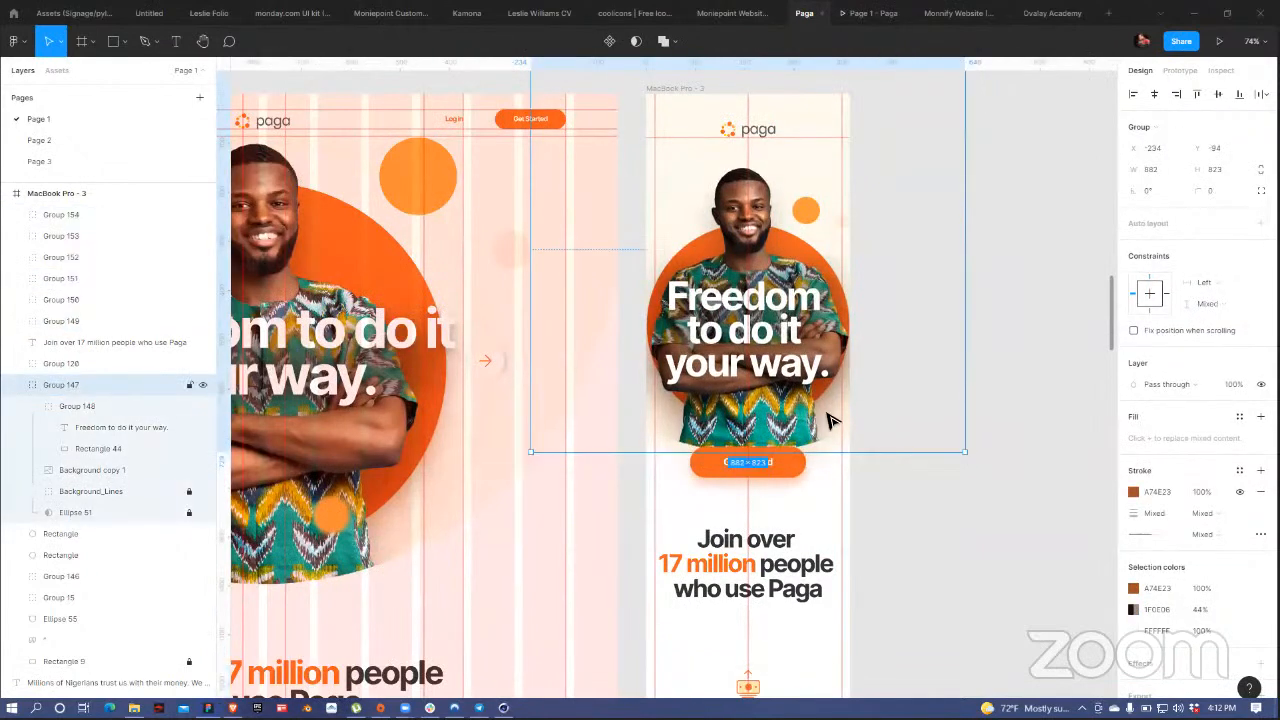
{"action": "key", "text": "ctrl+z"}
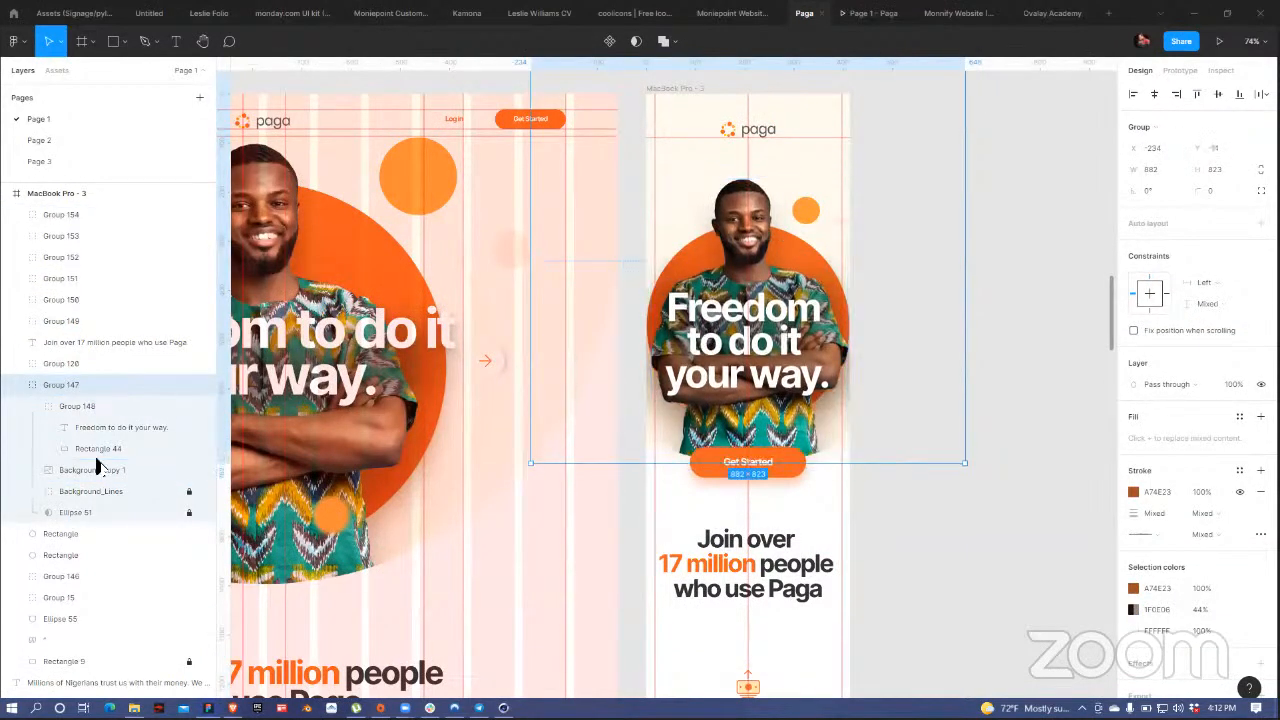
- Collapse the hero's portrait and headline group and identify the surrounding background layers by toggling their visibility and selecting them individually
{"action": "left_click", "coordinate": [16, 388]}
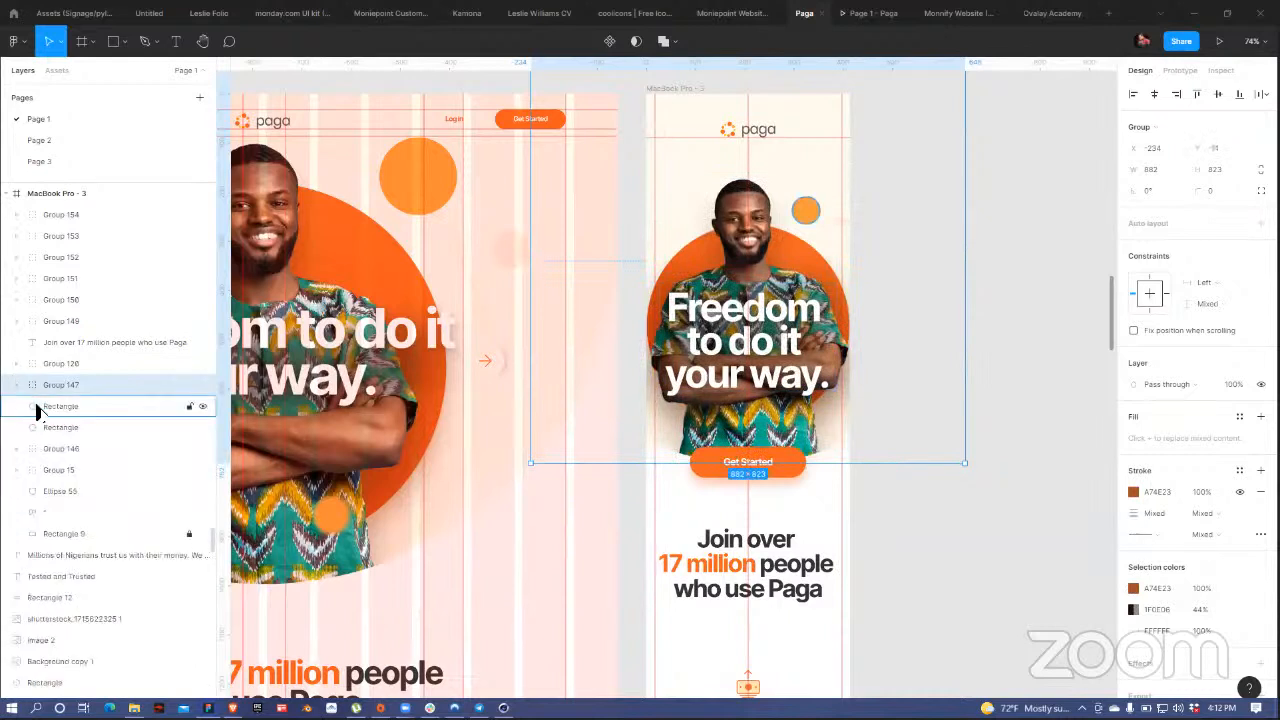
{"action": "left_click", "coordinate": [202, 449]}
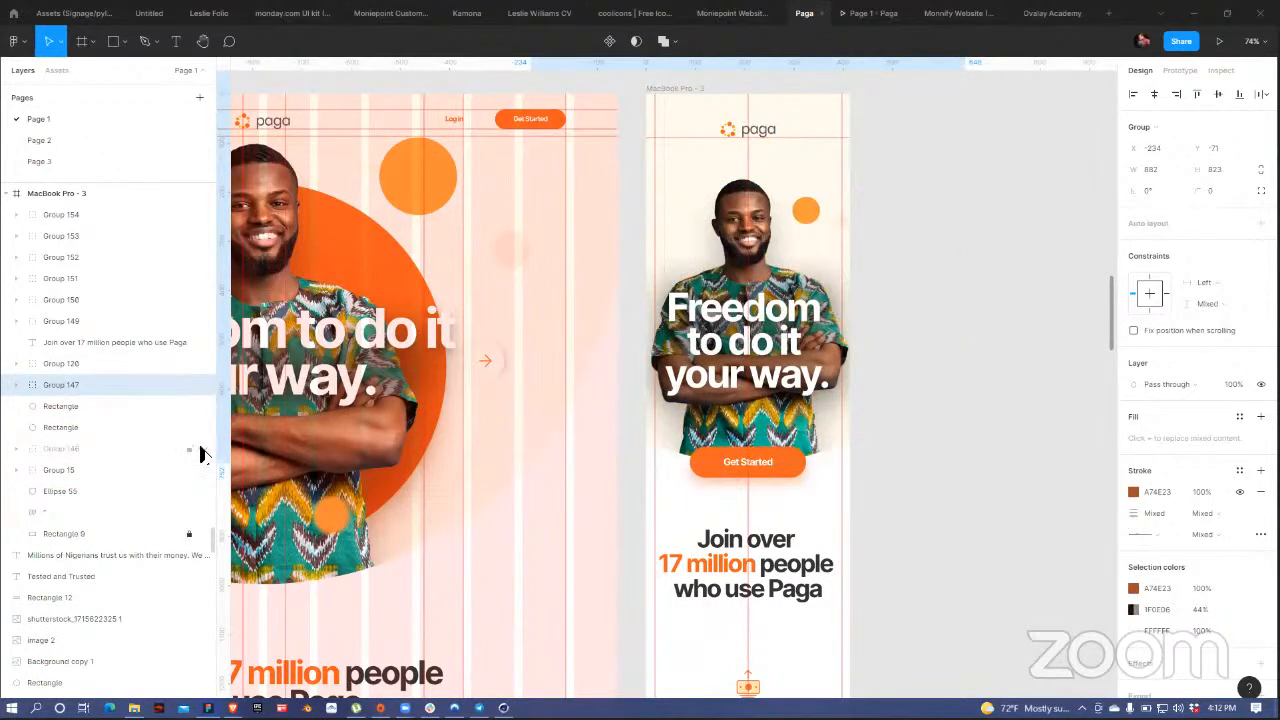
{"action": "left_click", "coordinate": [202, 449]}
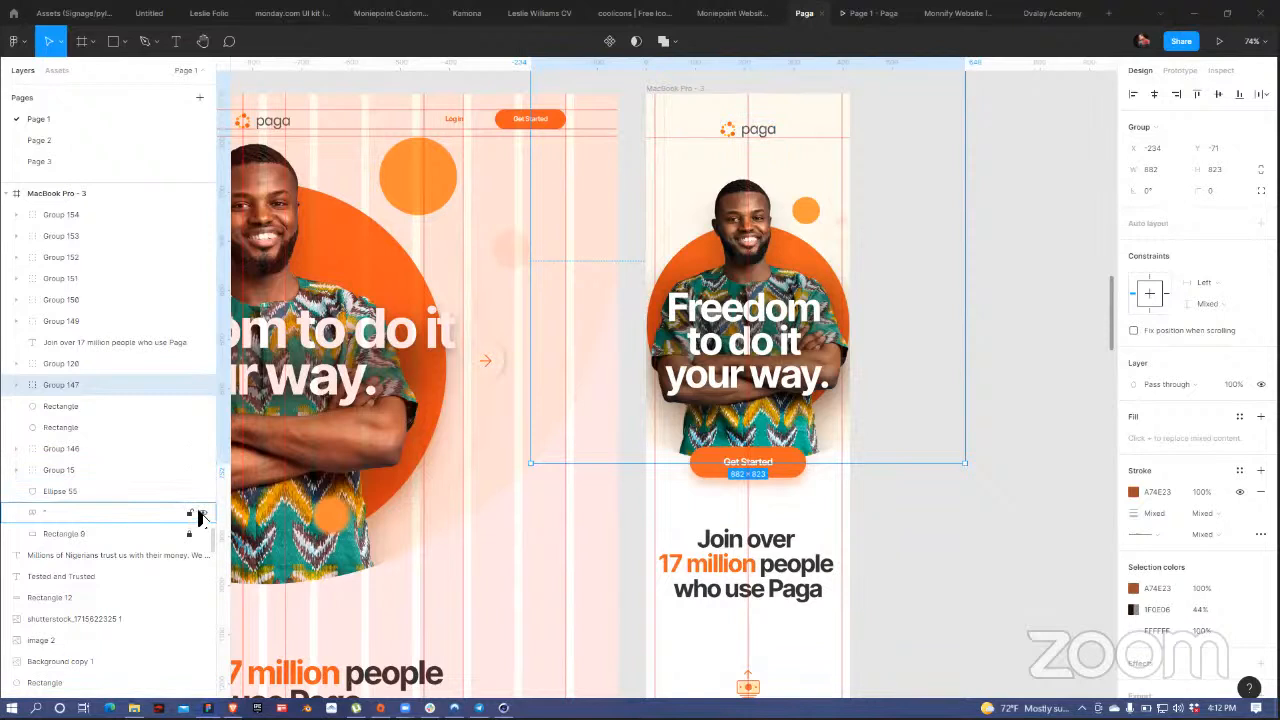
{"action": "left_click", "coordinate": [202, 514]}
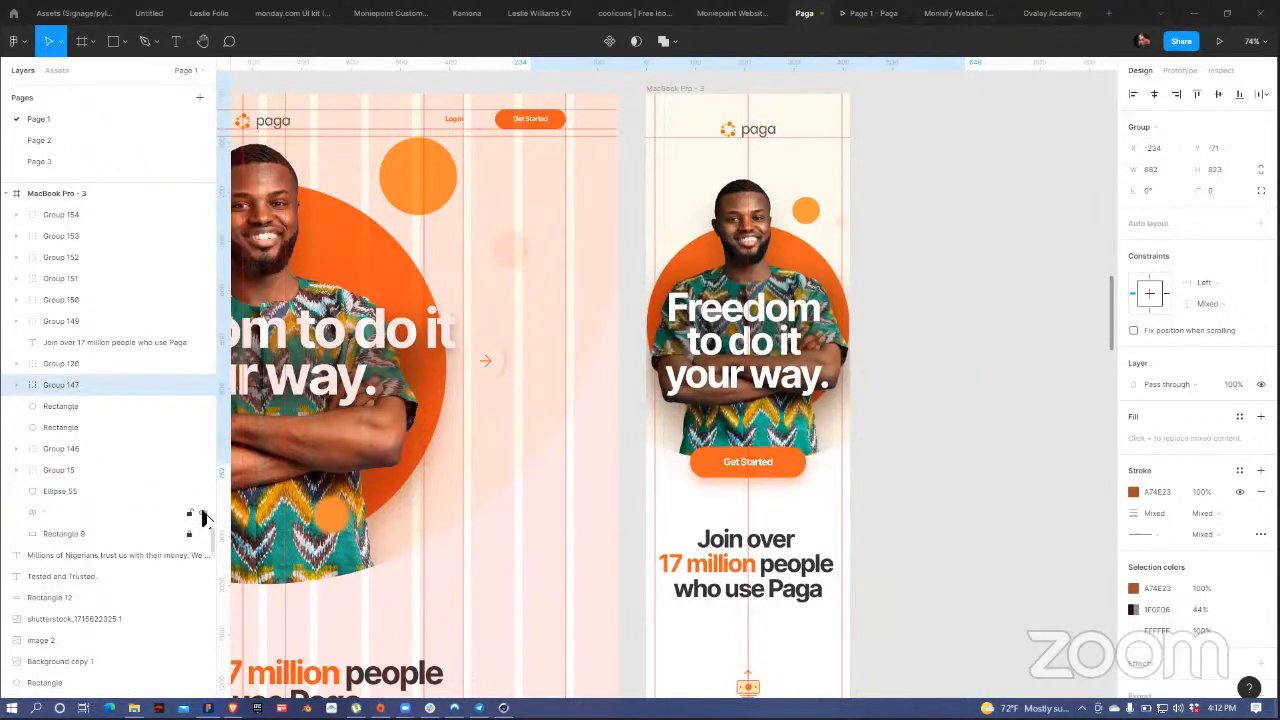
{"action": "left_click", "coordinate": [86, 498]}
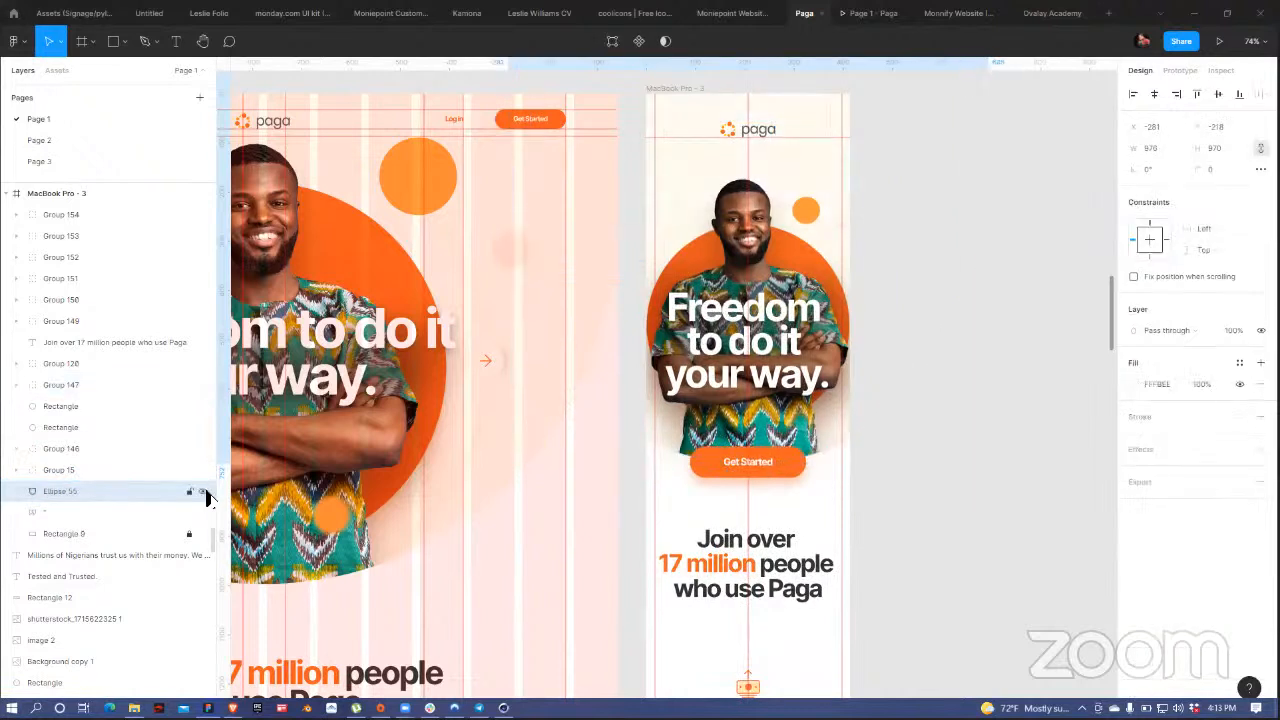
{"action": "left_click", "coordinate": [81, 474]}
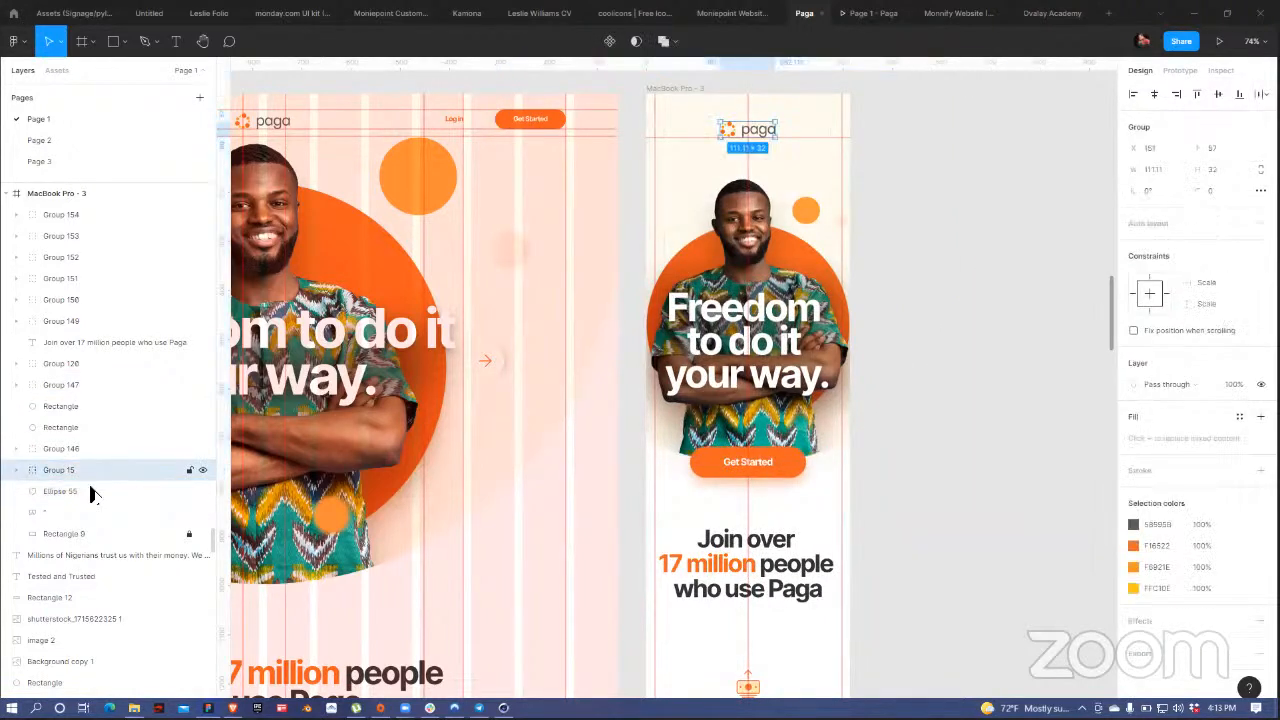
- Move the hero's portrait, headline, circles and background ellipse up together towards the logo, leaving the logo in place, and raise the Get Started button to match
{"action": "left_click", "coordinate": [91, 493]}
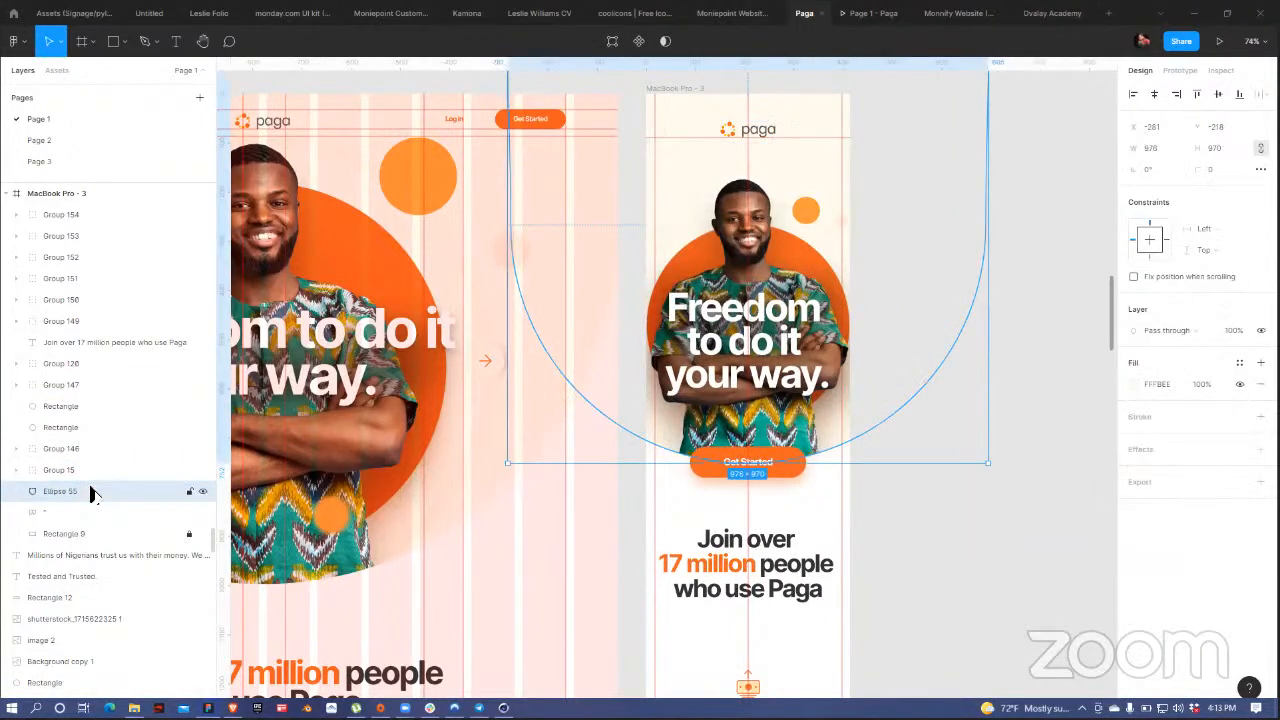
{"action": "left_click", "coordinate": [90, 405], "text": "shift"}
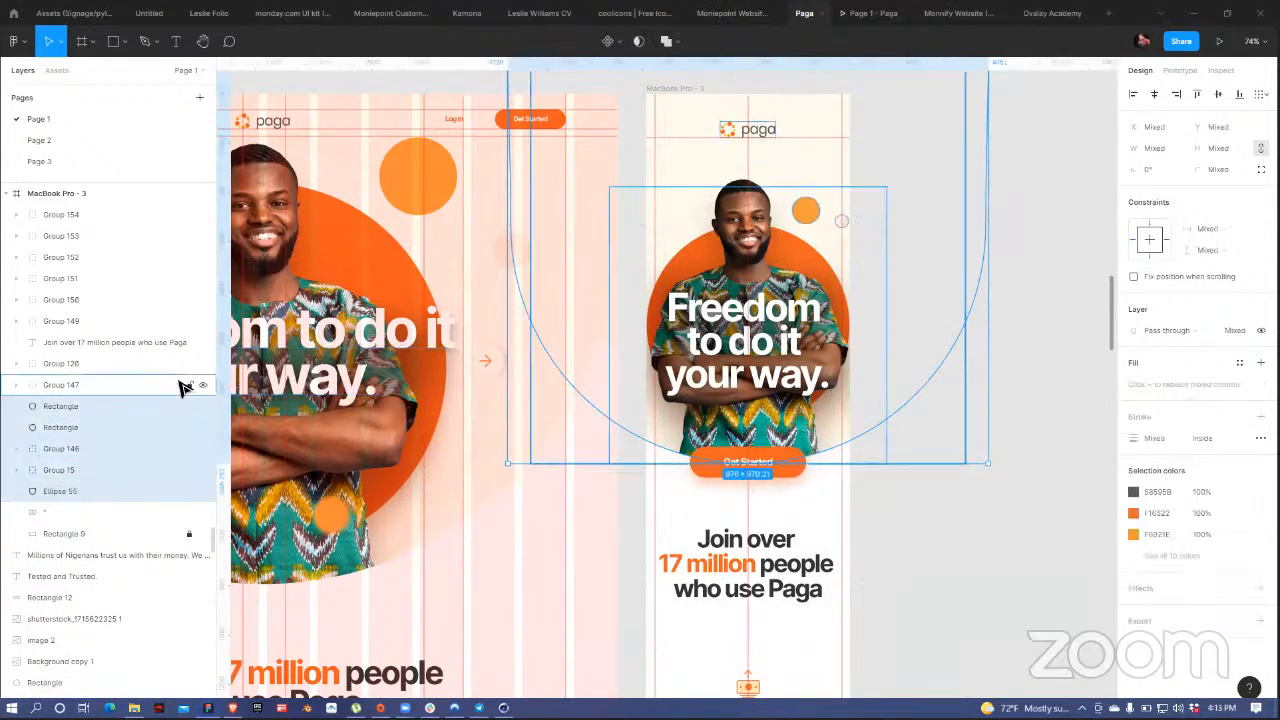
{"action": "left_click", "coordinate": [768, 132], "text": "shift"}
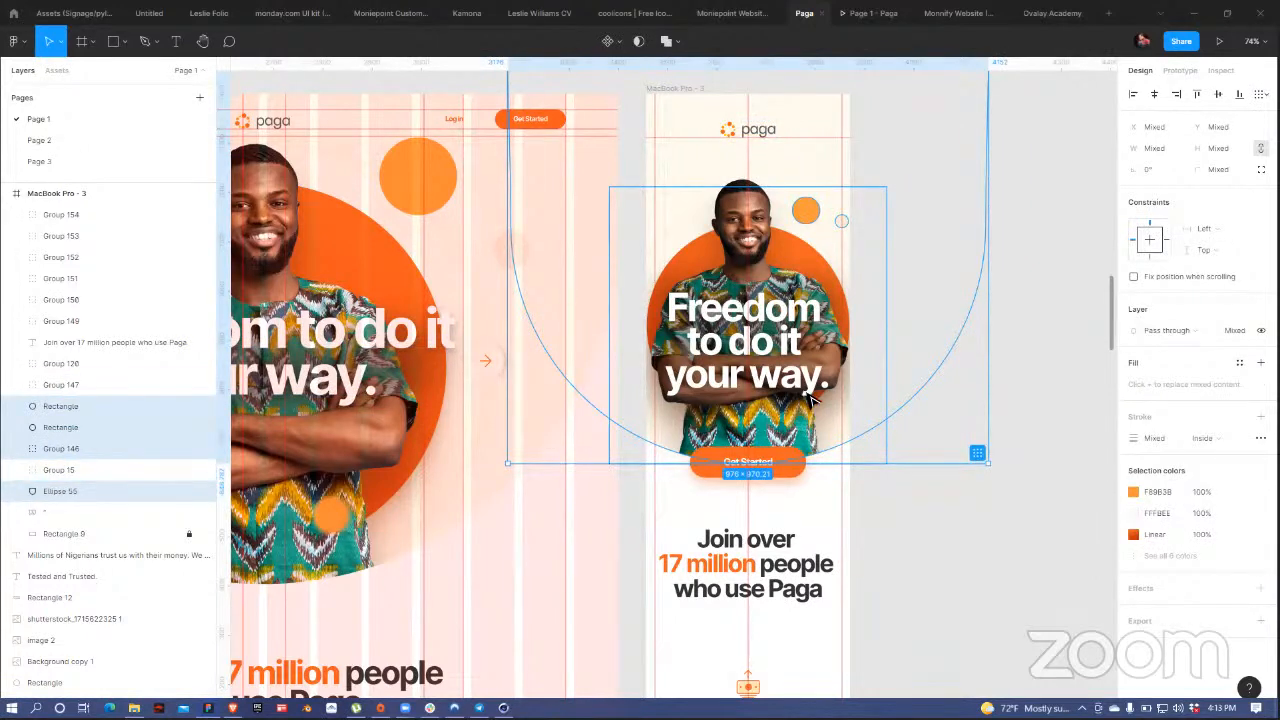
{"action": "left_click_drag", "start_coordinate": [809, 394], "coordinate": [806, 377]}
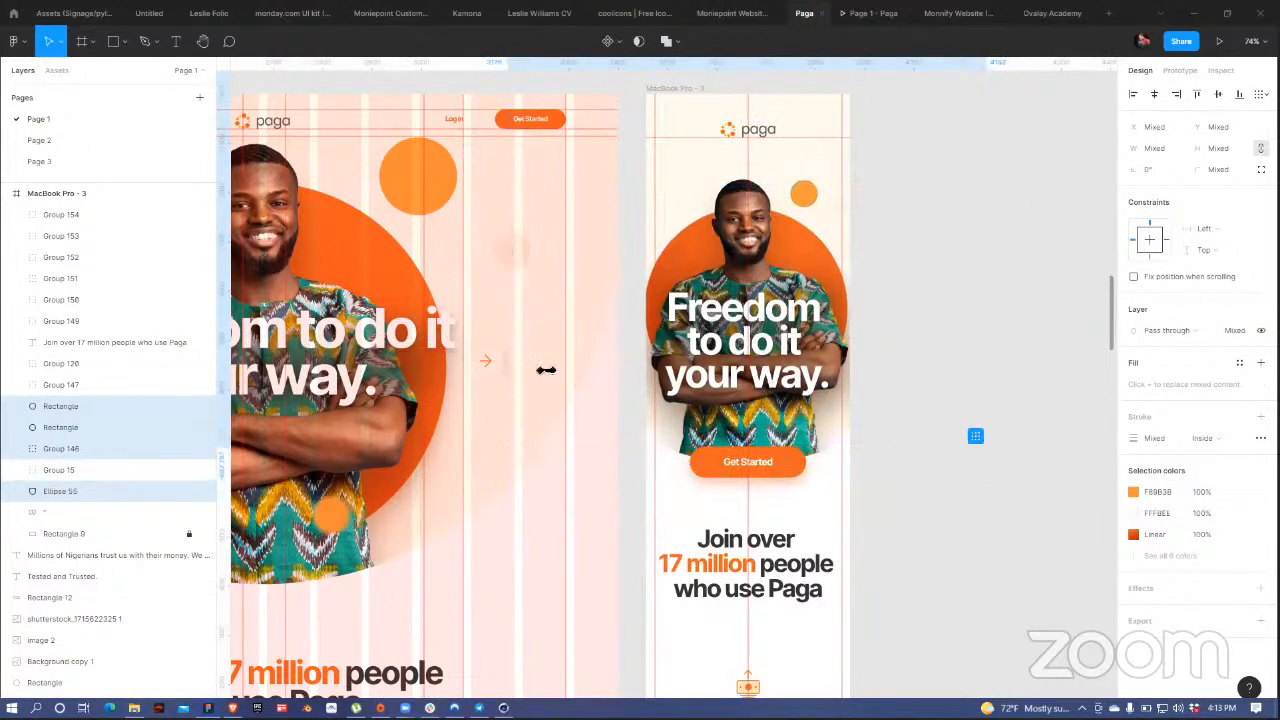
{"action": "key", "text": "ctrl+z"}
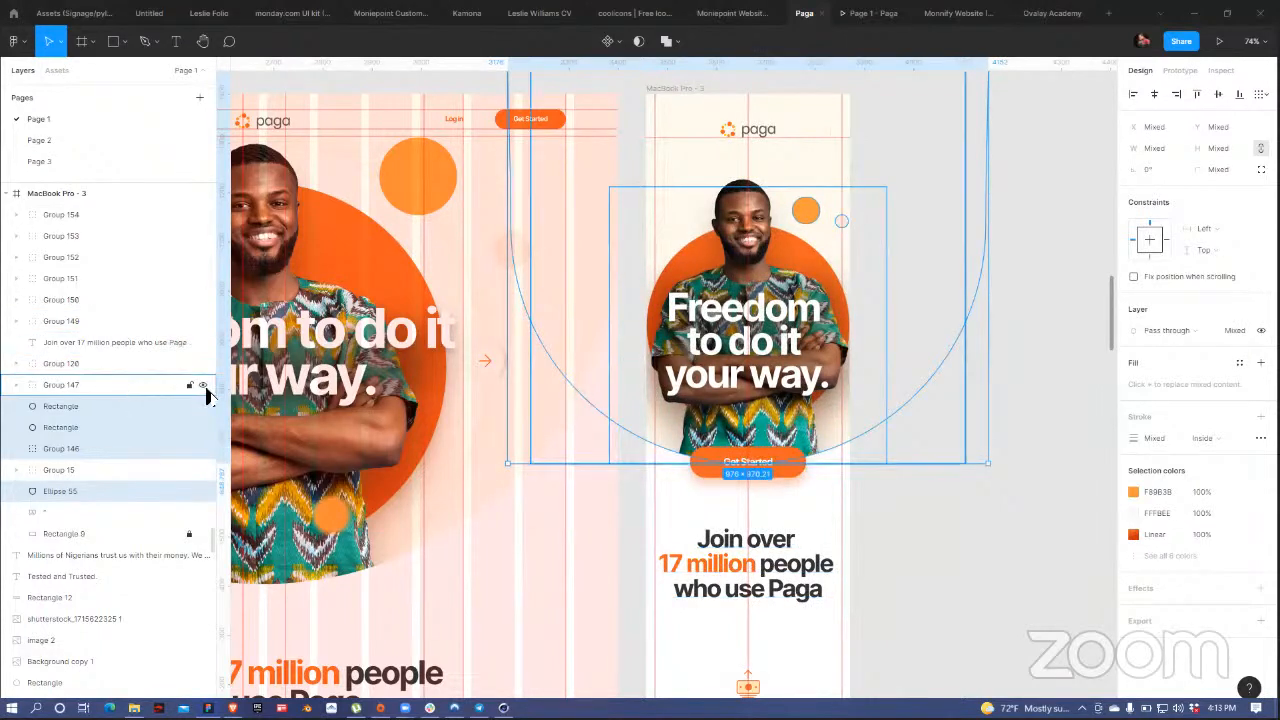
{"action": "left_click", "coordinate": [127, 387], "text": "shift"}
{"action": "left_click_drag", "start_coordinate": [824, 422], "coordinate": [818, 405]}
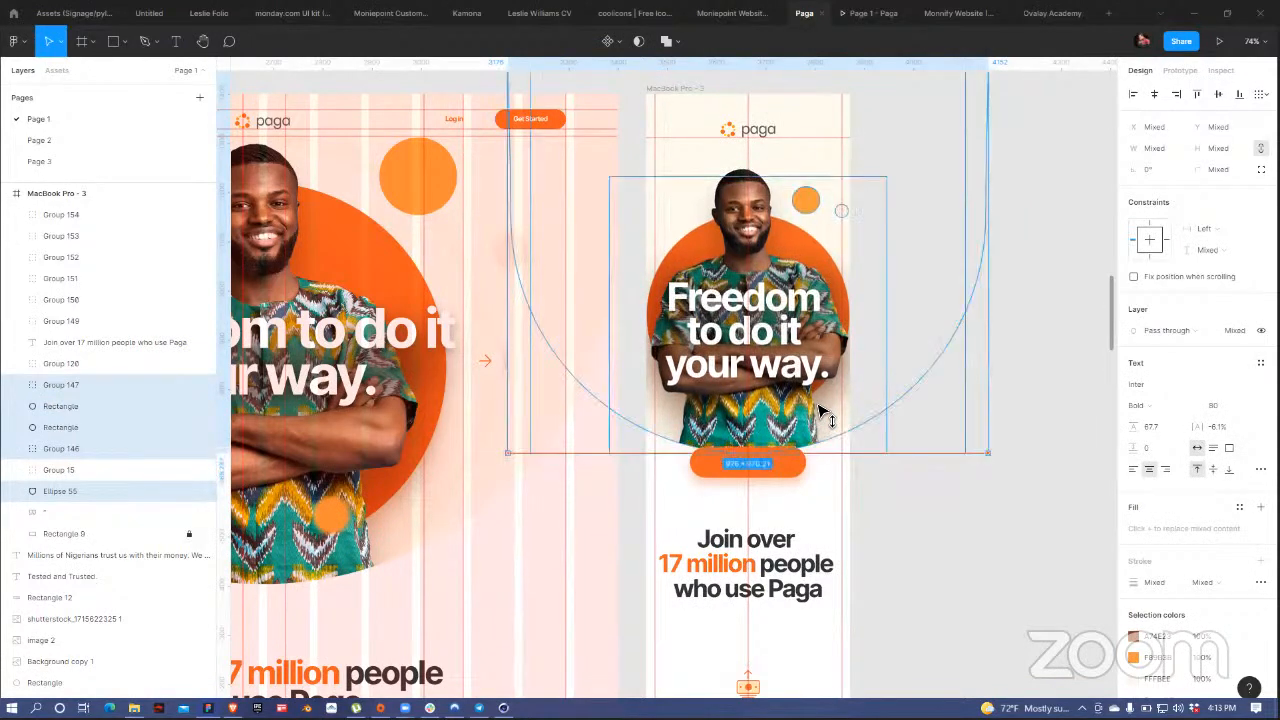
{"action": "left_click_drag", "start_coordinate": [819, 401], "coordinate": [818, 395]}
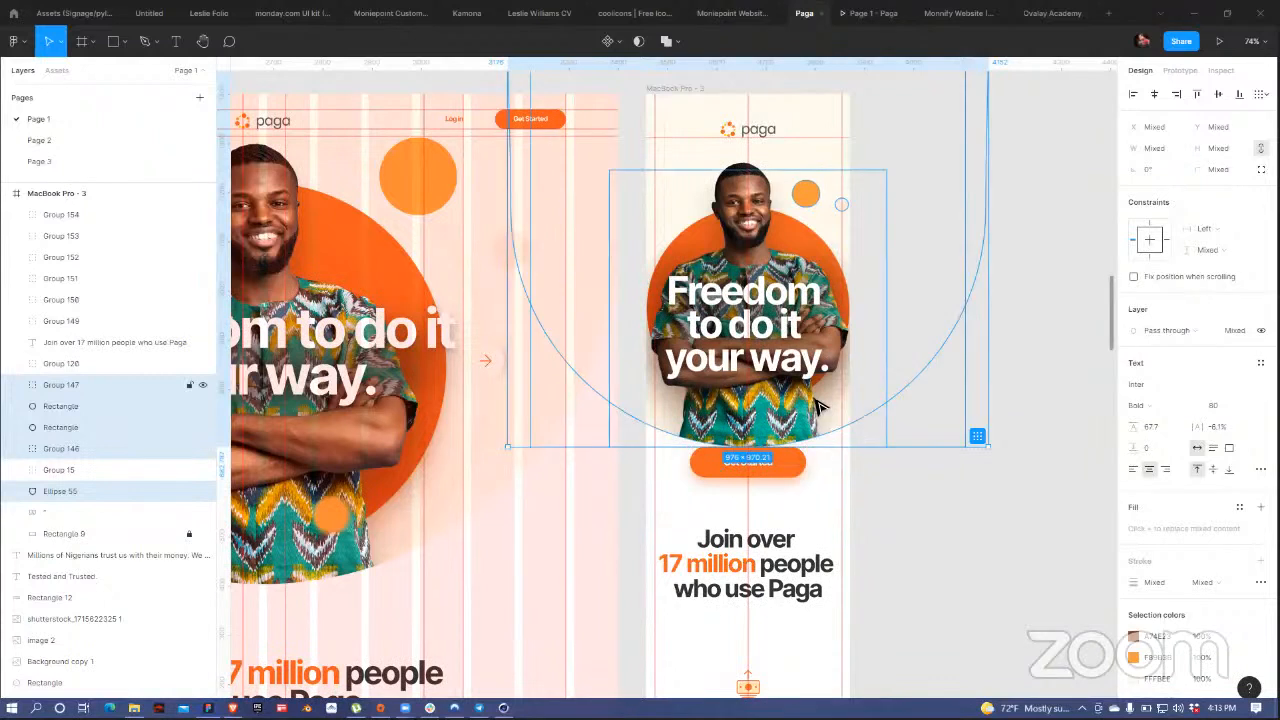
{"action": "left_click", "coordinate": [780, 473]}
{"action": "left_click_drag", "start_coordinate": [788, 472], "coordinate": [786, 455]}
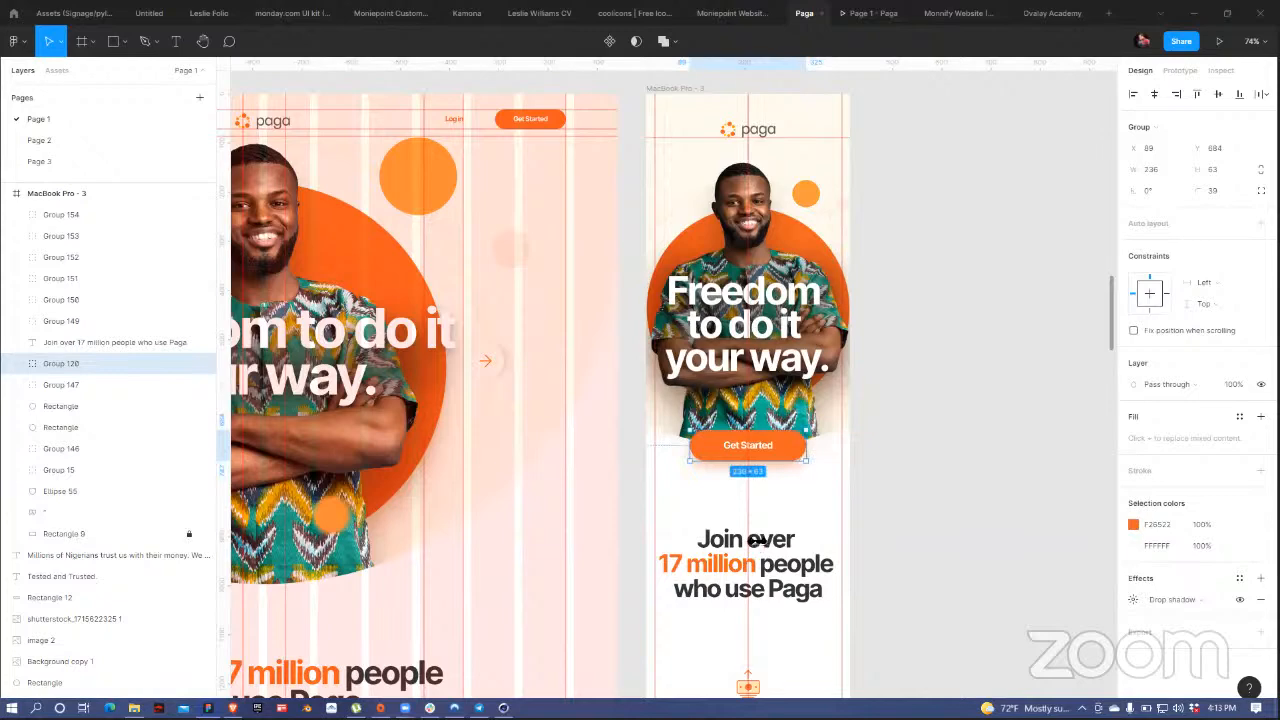
- Select the Join over 17 million heading with all six feature items and move them up together, closer to the Get Started button
{"action": "scroll", "coordinate": [757, 498], "scroll_direction": "down", "scroll_amount": 5}
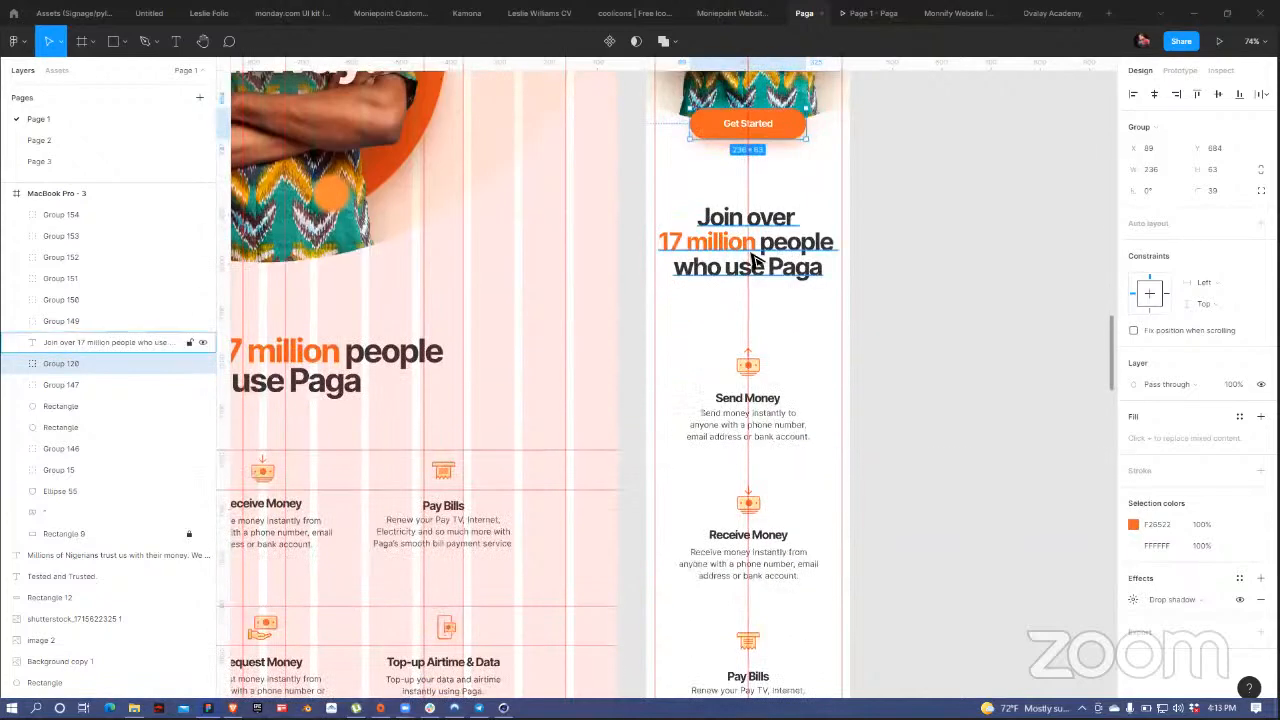
{"action": "left_click", "coordinate": [781, 253]}
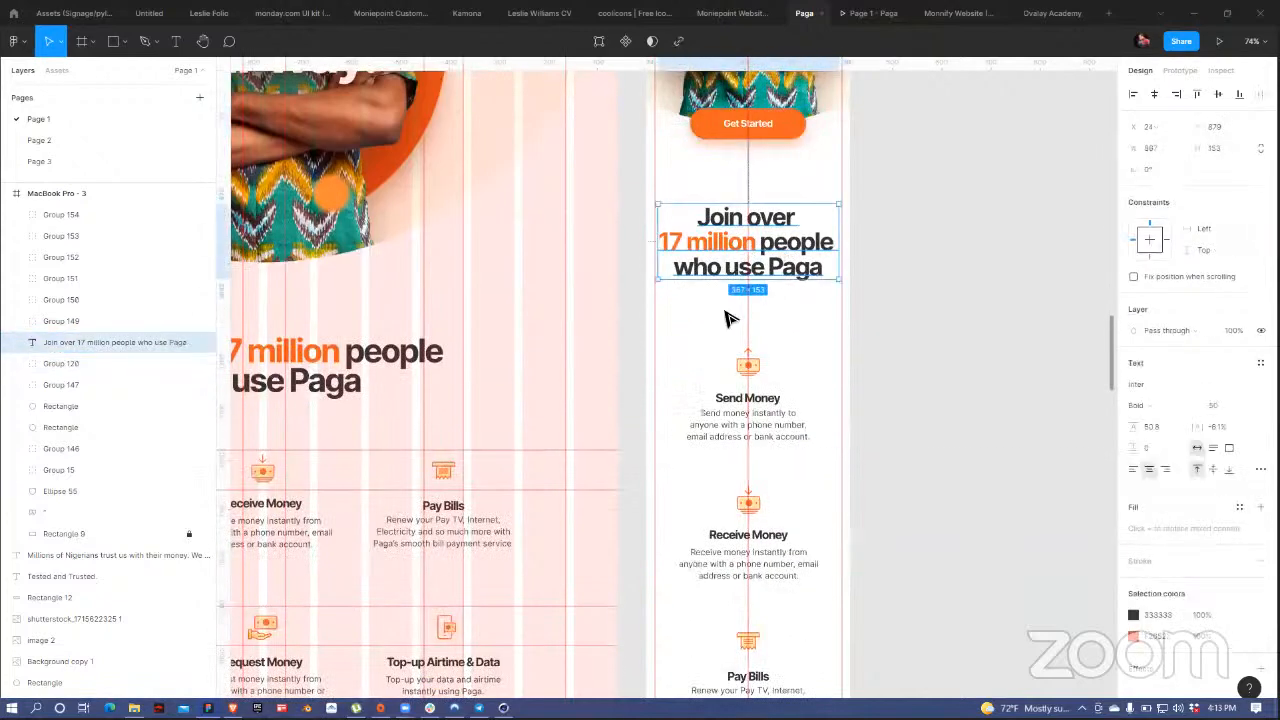
{"action": "scroll", "coordinate": [726, 311], "scroll_direction": "down", "scroll_amount": 3}
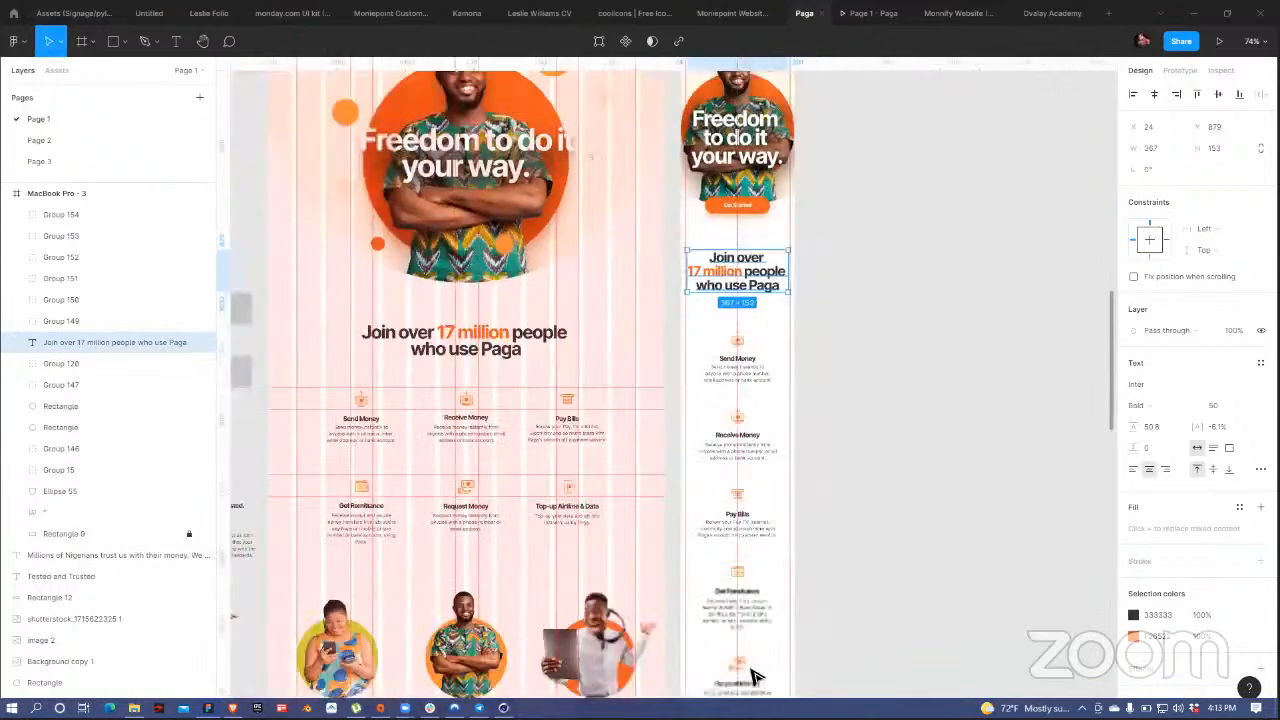
{"action": "left_click_drag", "start_coordinate": [751, 669], "coordinate": [738, 322]}
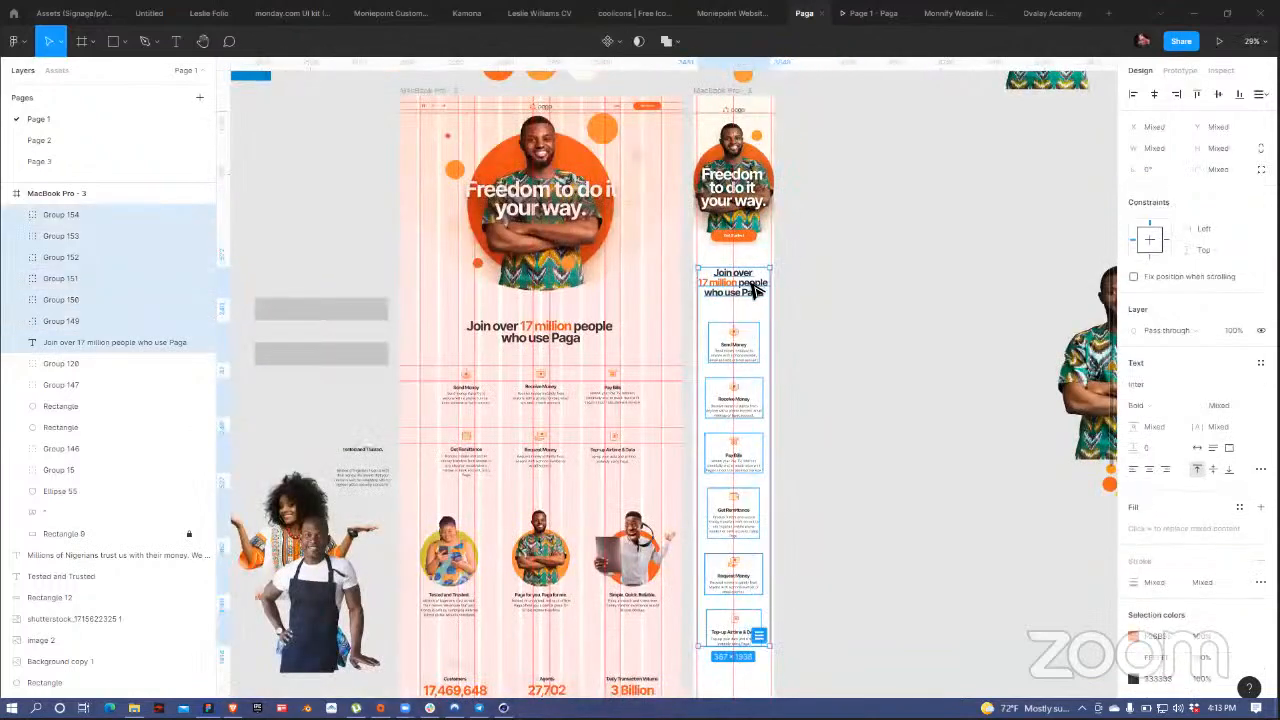
{"action": "key", "text": "shift+Up"}
{"action": "key", "text": "shift+Up"}
{"action": "key", "text": "shift+Up"}
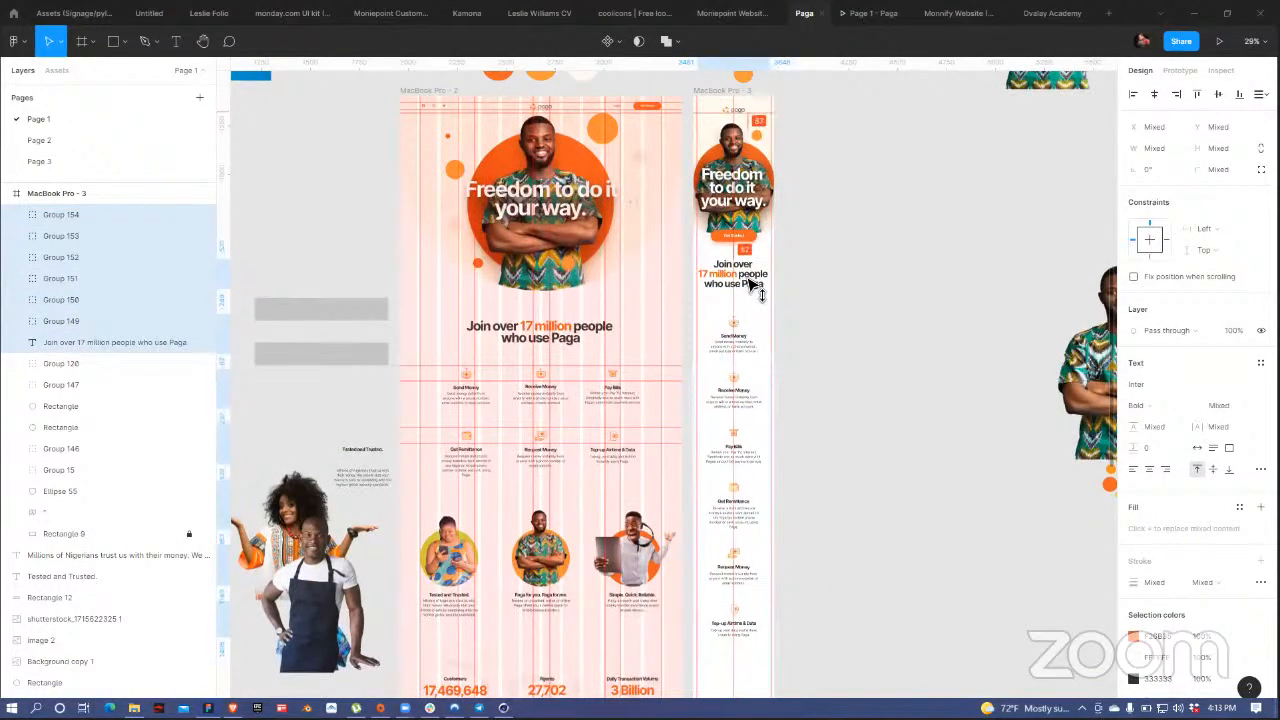
{"action": "key", "text": "shift+Down"}
{"action": "key", "text": "shift+Down"}
{"action": "key", "text": "shift+Down"}
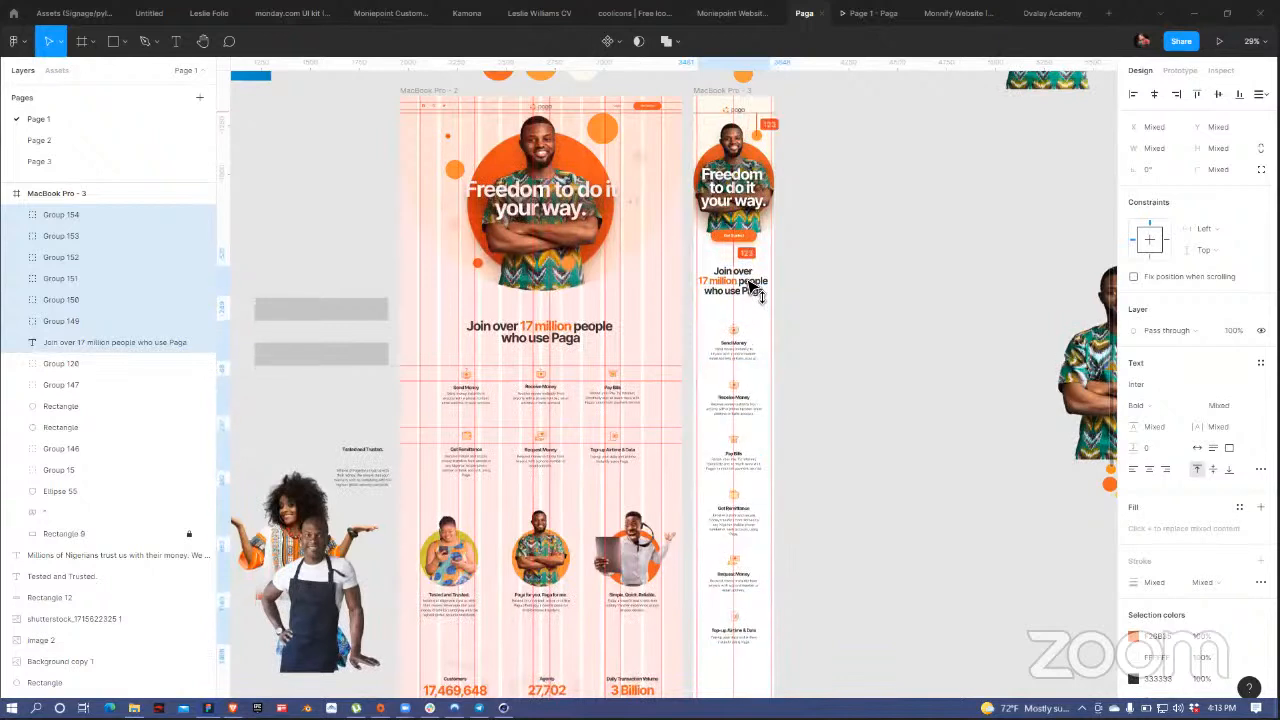
{"action": "left_click_drag", "start_coordinate": [749, 280], "coordinate": [748, 270]}
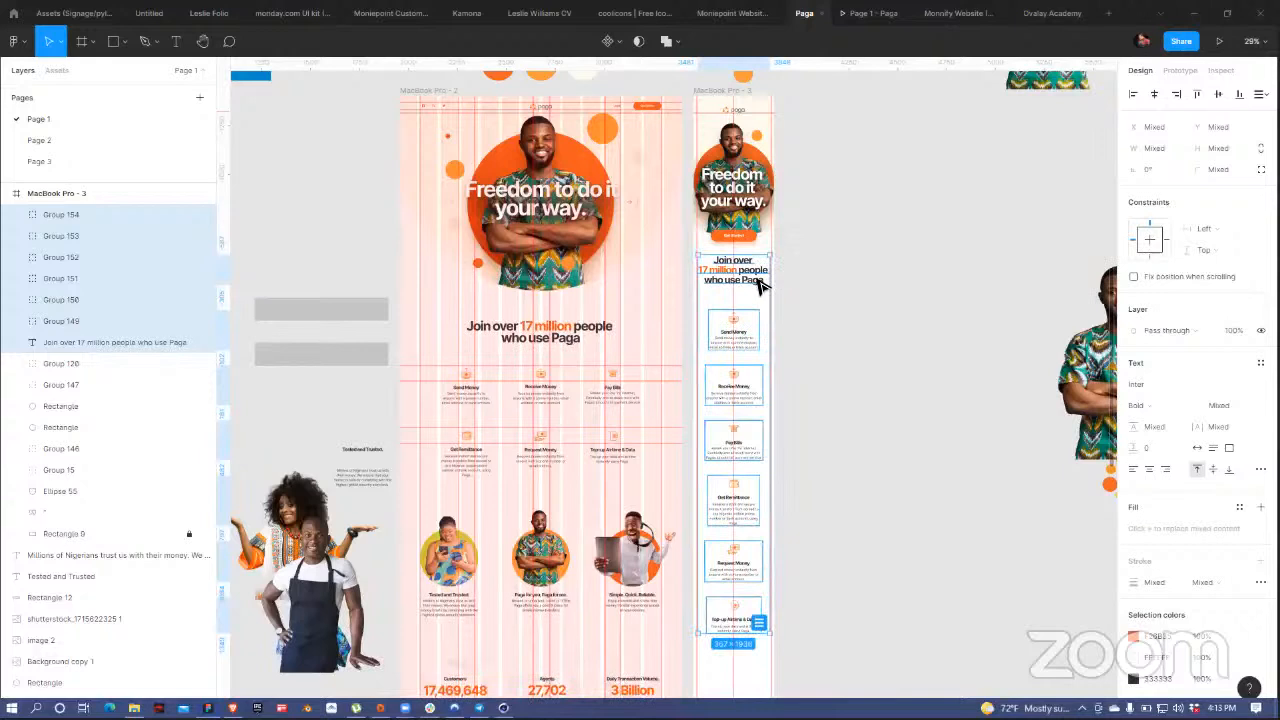
{"action": "key", "text": "shift+Down"}
{"action": "key", "text": "shift+Down"}
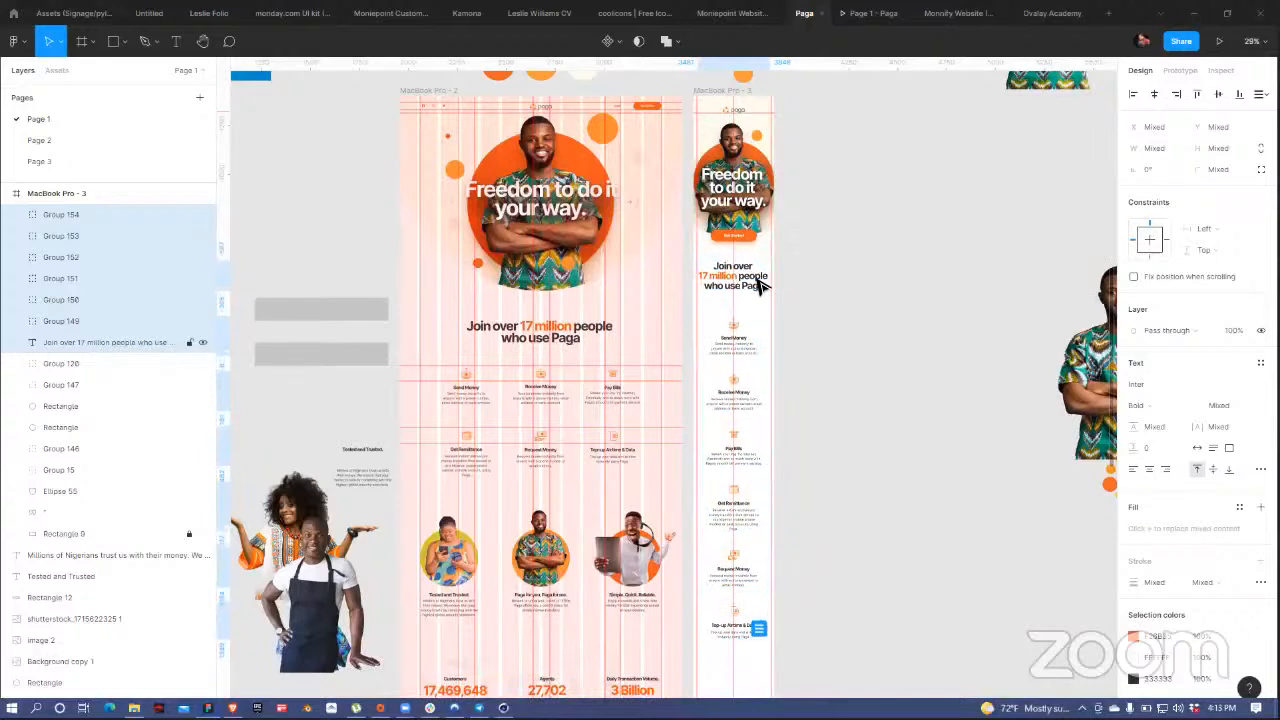
{"action": "key", "text": "shift+Up"}
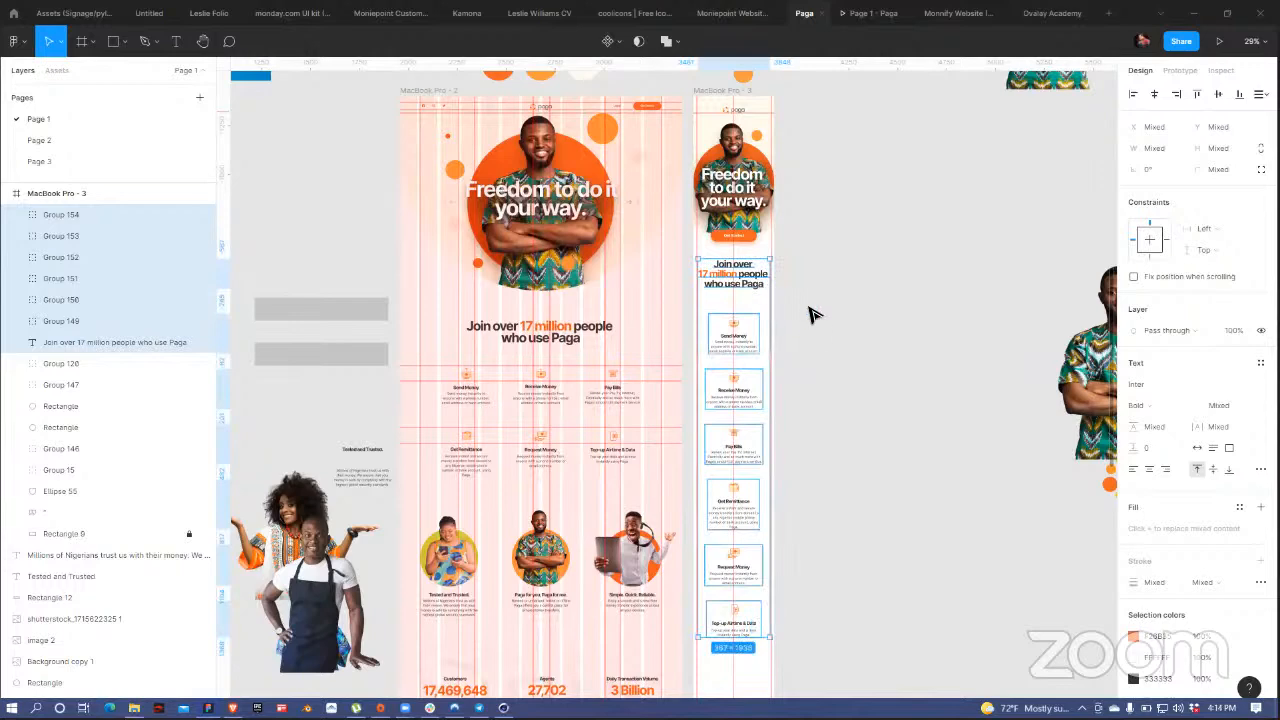
{"action": "left_click", "coordinate": [810, 314]}
{"action": "scroll", "coordinate": [720, 305], "scroll_direction": "up", "scroll_amount": 5}
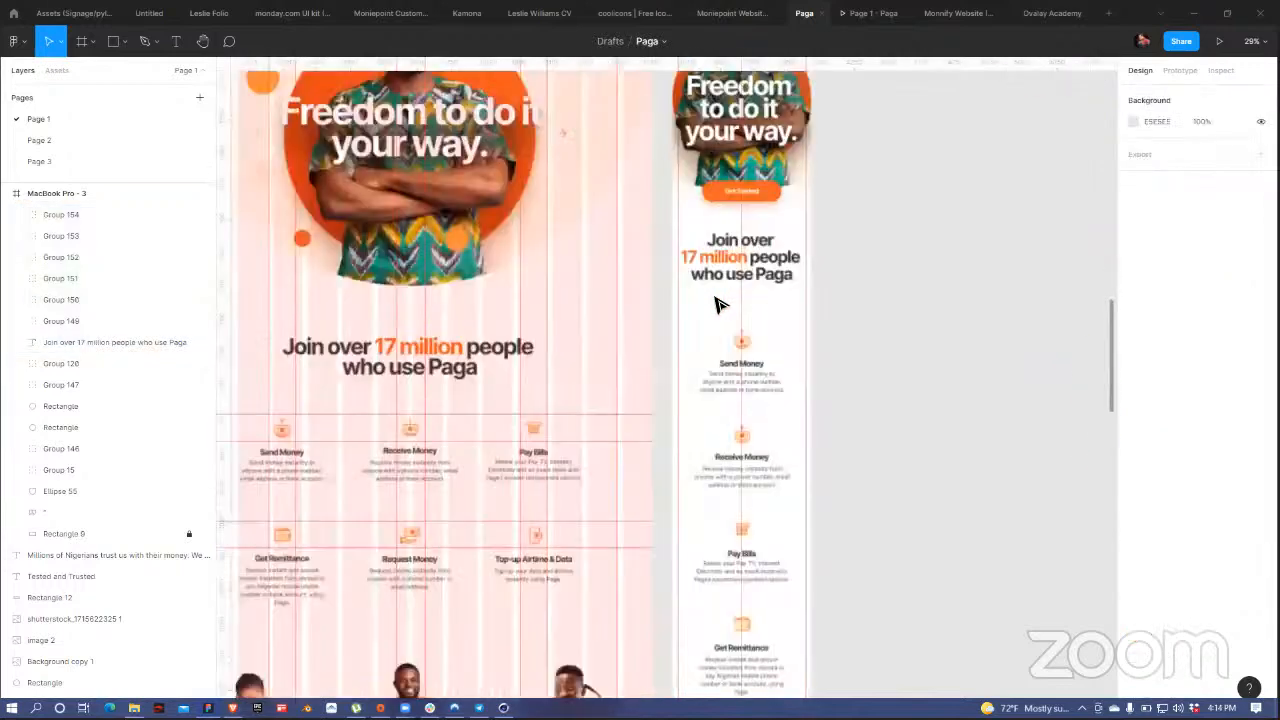
- Select the six feature items in the narrow frame and move them slightly up, closer to the Join over 17 million heading
{"action": "scroll", "coordinate": [720, 334], "scroll_direction": "down", "scroll_amount": 2}
{"action": "mouse_move", "coordinate": [706, 302]}
{"action": "left_mouse_down"}
{"action": "mouse_move", "coordinate": [775, 598]}
{"action": "mouse_move", "coordinate": [776, 705]}
{"action": "mouse_move", "coordinate": [760, 694]}
{"action": "left_mouse_up"}
{"action": "scroll", "coordinate": [766, 366], "scroll_direction": "up", "scroll_amount": 3}
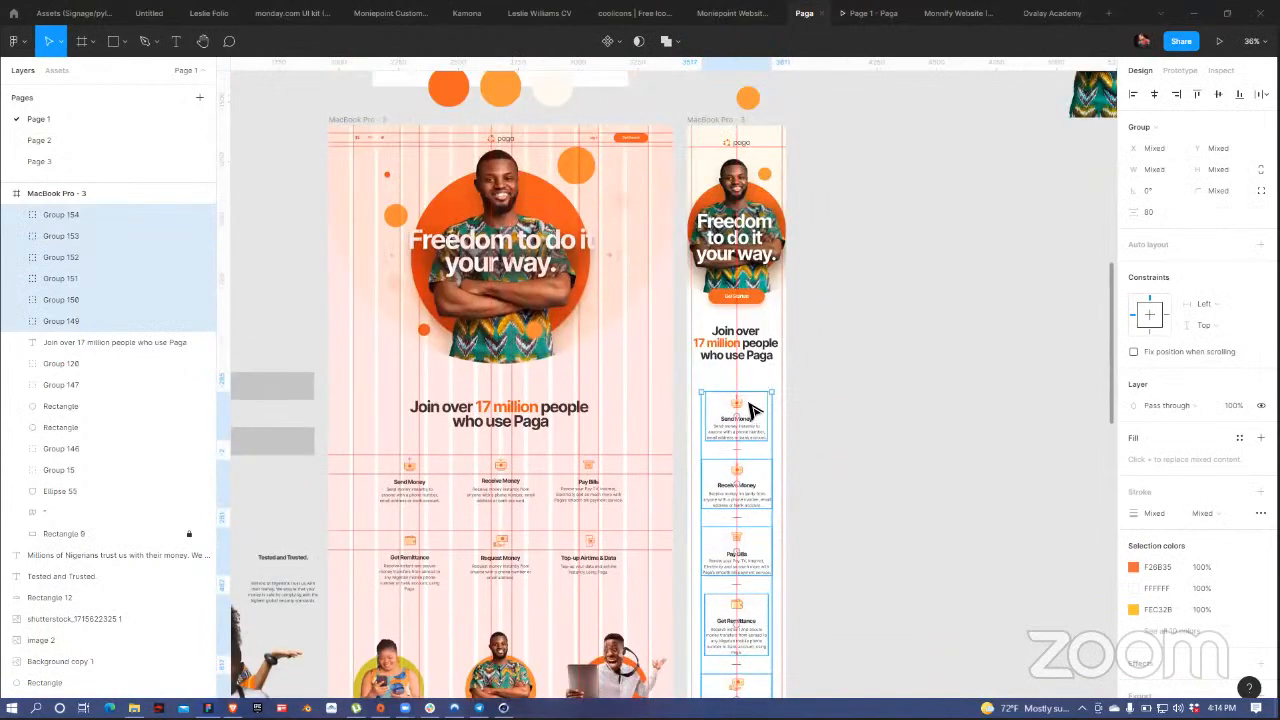
{"action": "scroll", "coordinate": [748, 440], "scroll_direction": "up", "scroll_amount": 4}
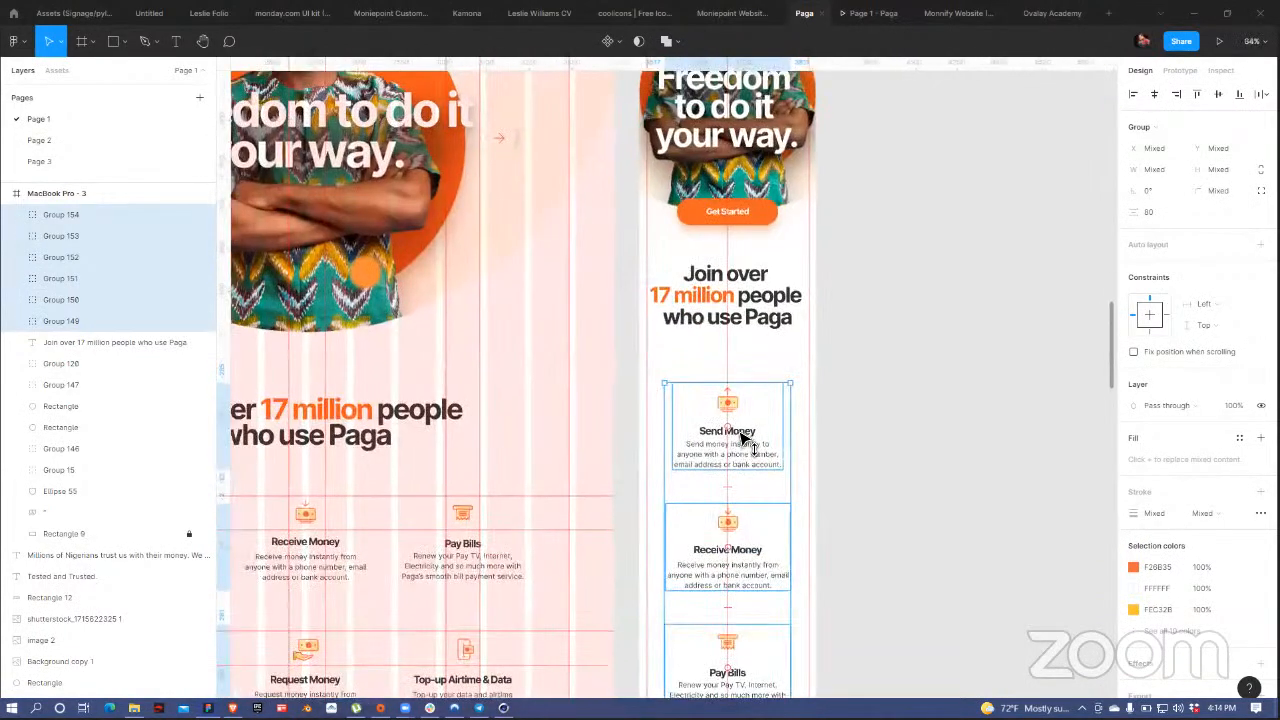
{"action": "left_click", "coordinate": [949, 394]}
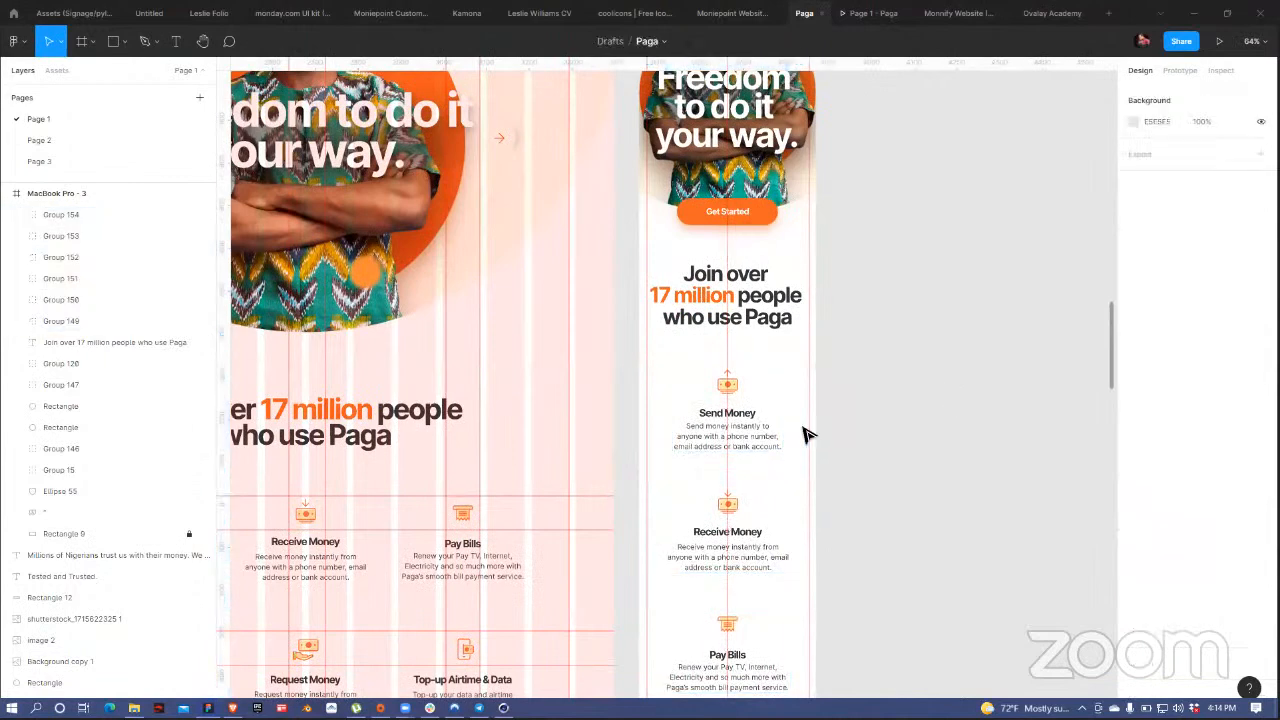
- Group the desktop page's Customers, Agents and Daily Transaction Volume figures together with their faint Stats background text
{"action": "scroll", "coordinate": [806, 430], "scroll_direction": "down", "scroll_amount": 3}
{"action": "scroll", "coordinate": [691, 546], "scroll_direction": "down", "scroll_amount": 5}
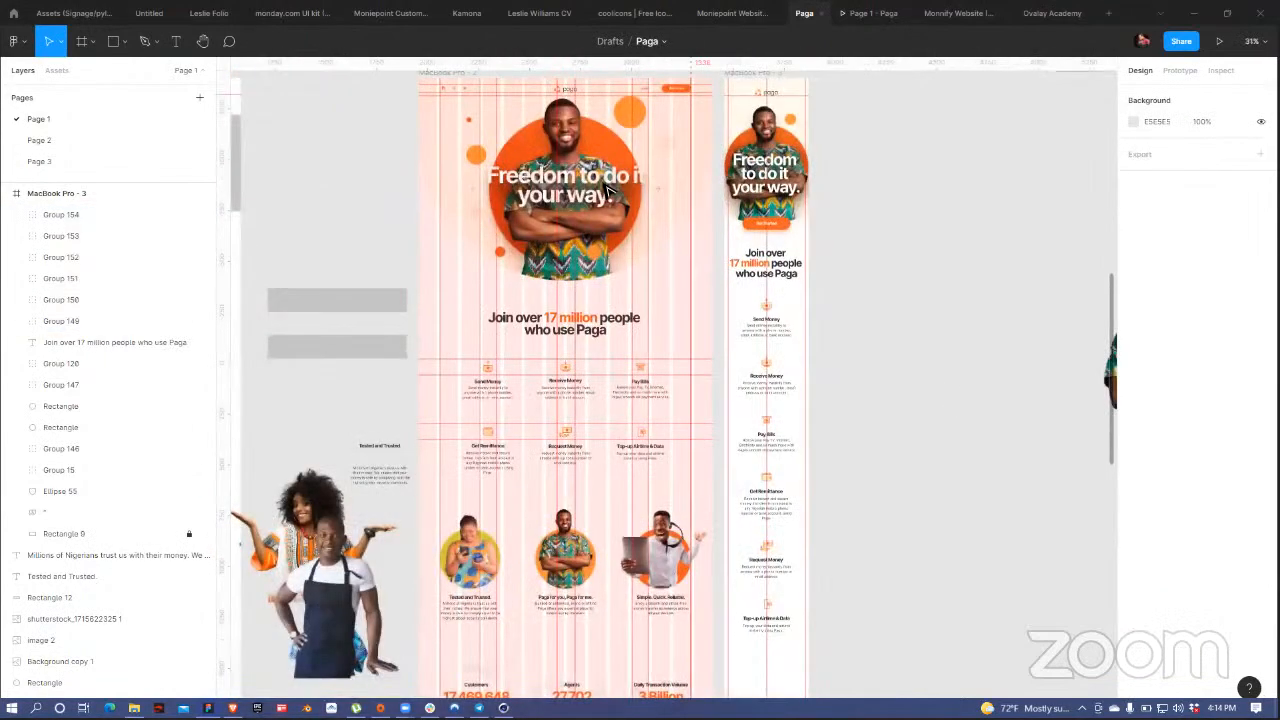
{"action": "scroll", "coordinate": [400, 210], "scroll_direction": "down", "scroll_amount": 8}
{"action": "left_click", "coordinate": [408, 194]}
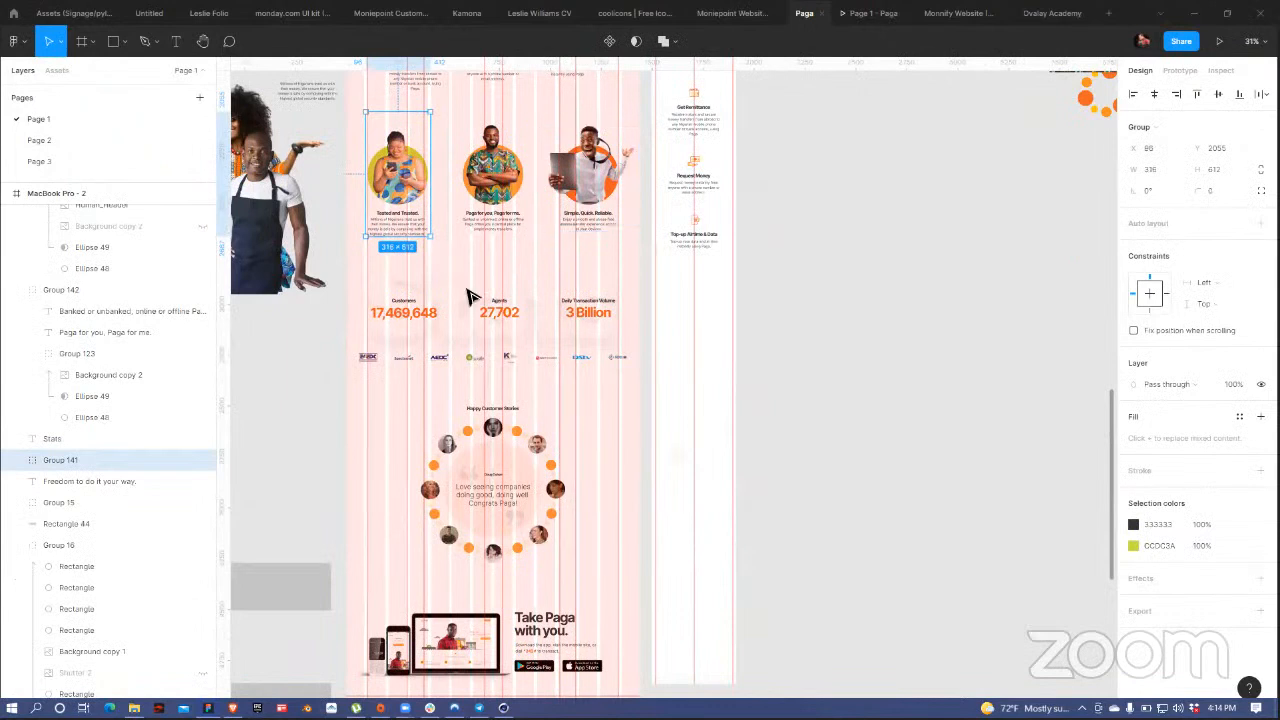
{"action": "scroll", "coordinate": [500, 310], "scroll_direction": "up", "scroll_amount": 1}
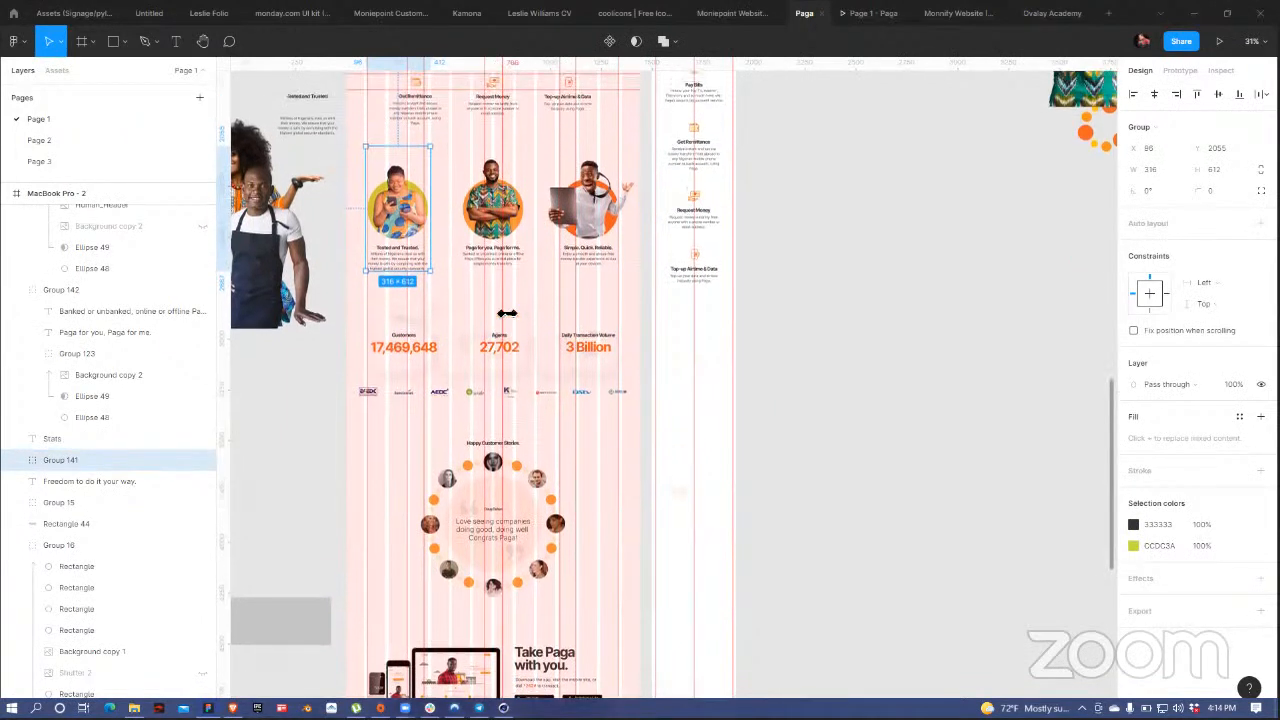
{"action": "scroll", "coordinate": [507, 313], "scroll_direction": "up", "scroll_amount": 3}
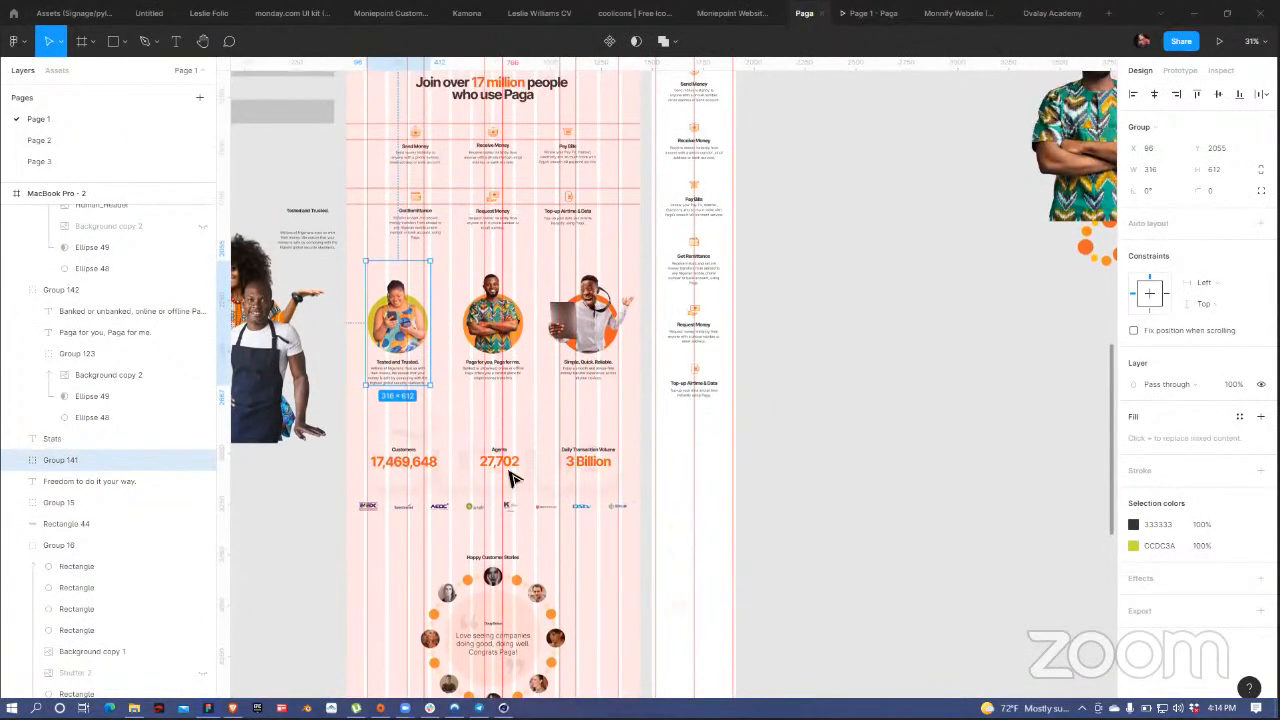
{"action": "left_click", "coordinate": [631, 430]}
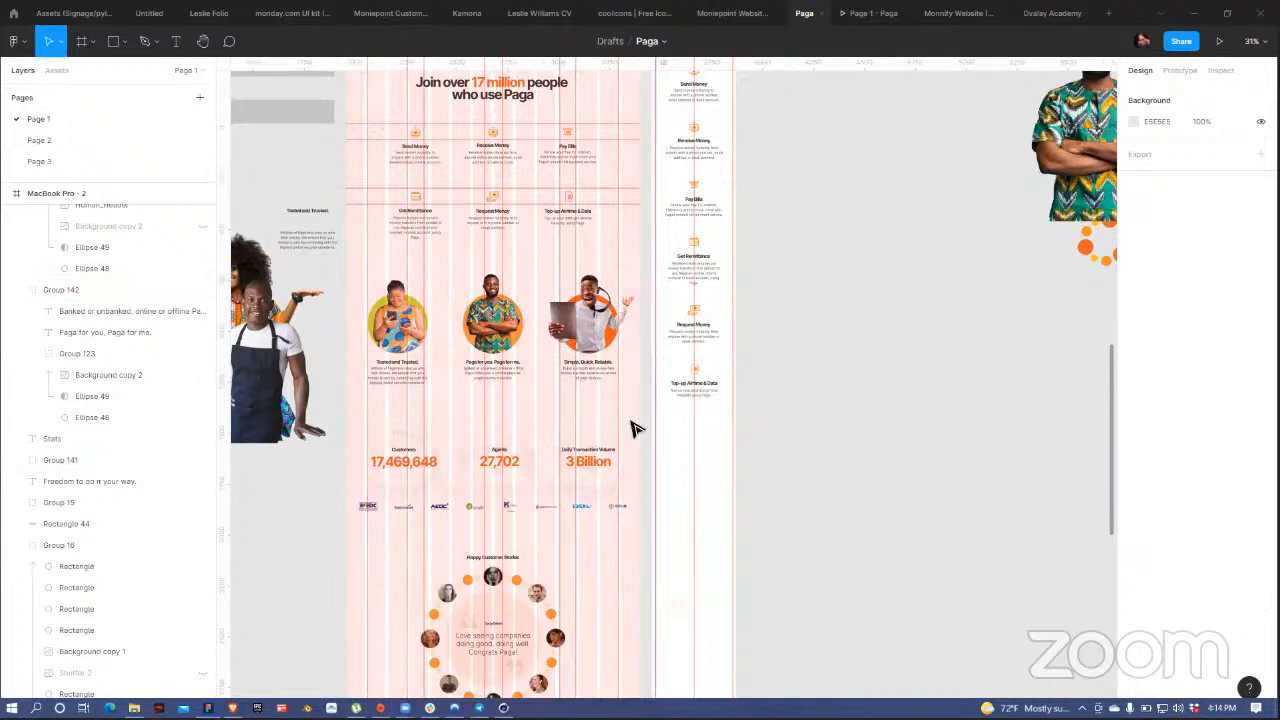
{"action": "left_click_drag", "start_coordinate": [632, 413], "coordinate": [375, 482]}
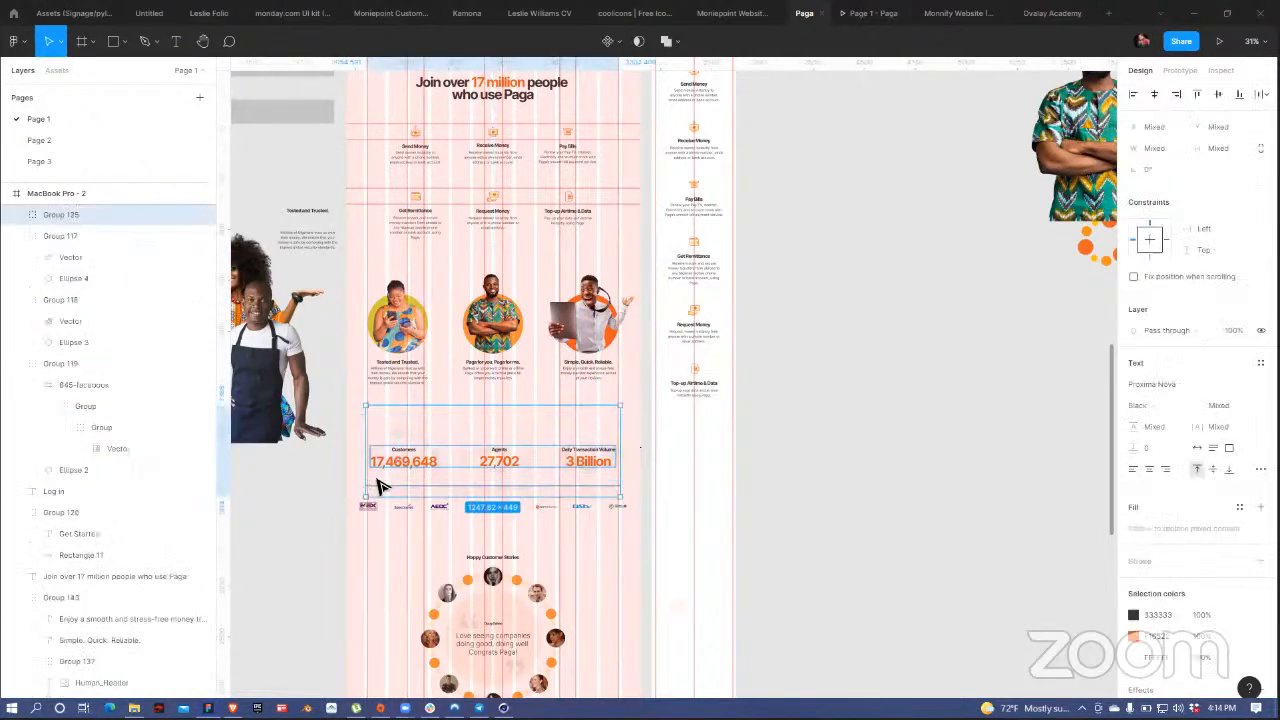
{"action": "key", "text": "Escape"}
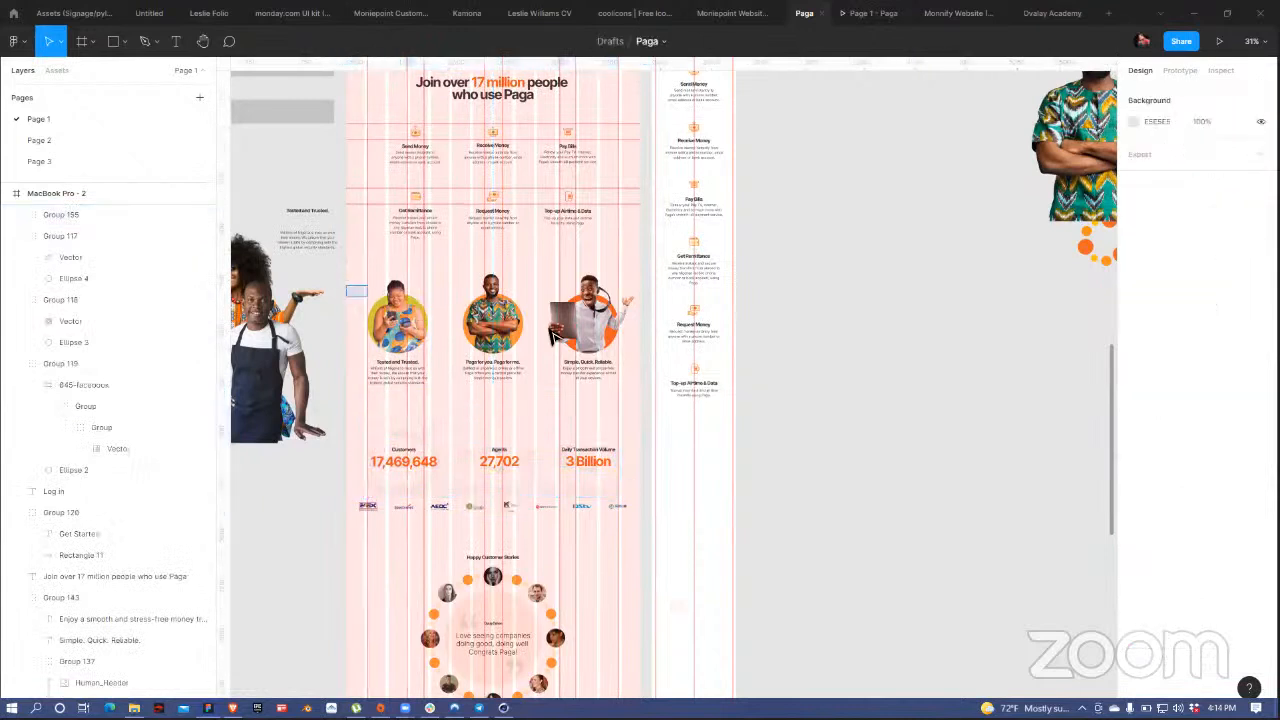
- Group the desktop page's three portrait features and swap them with the stats group so the stats sit above the portraits
{"action": "left_click", "coordinate": [553, 335]}
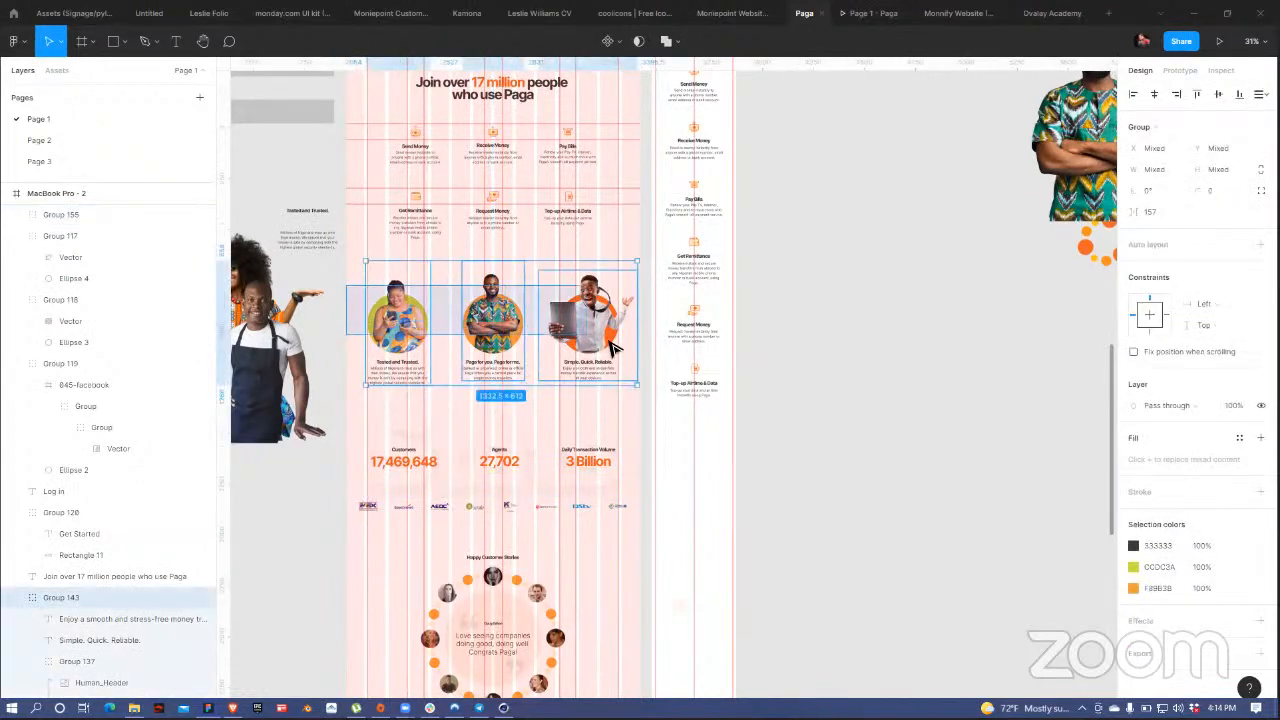
{"action": "left_click", "coordinate": [590, 455], "text": "shift"}
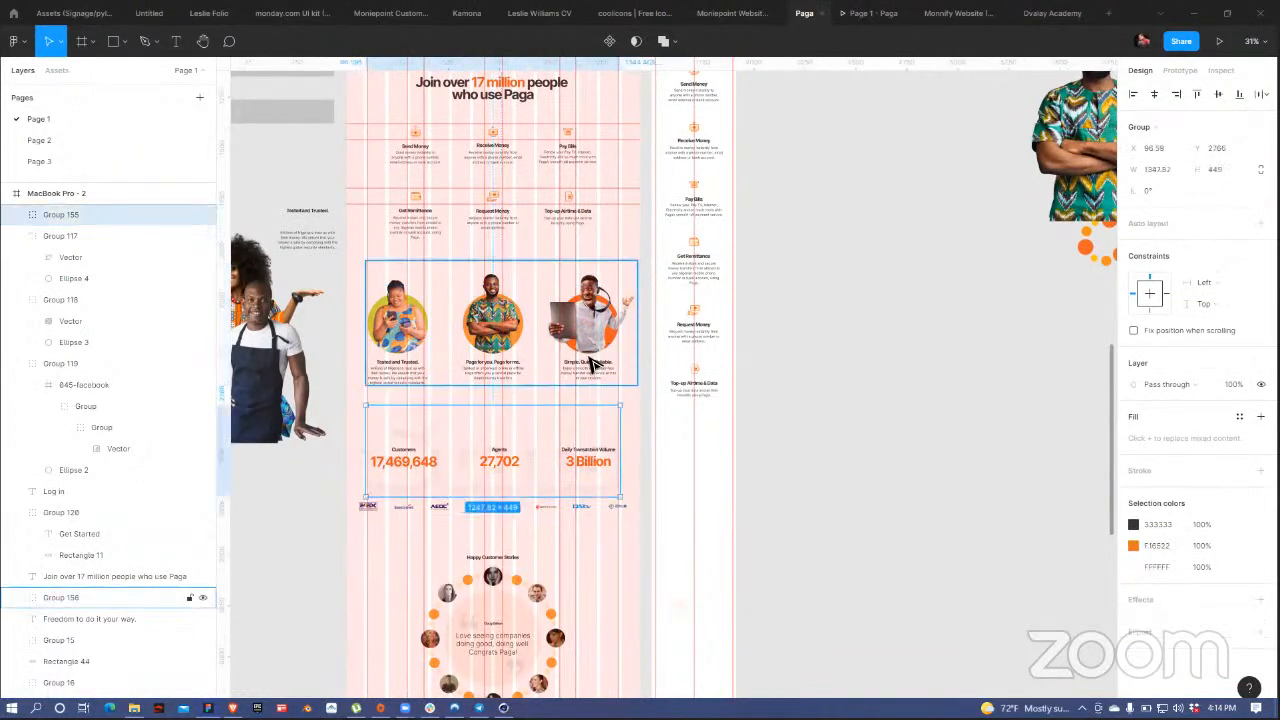
{"action": "left_click_drag", "start_coordinate": [514, 443], "coordinate": [515, 385]}
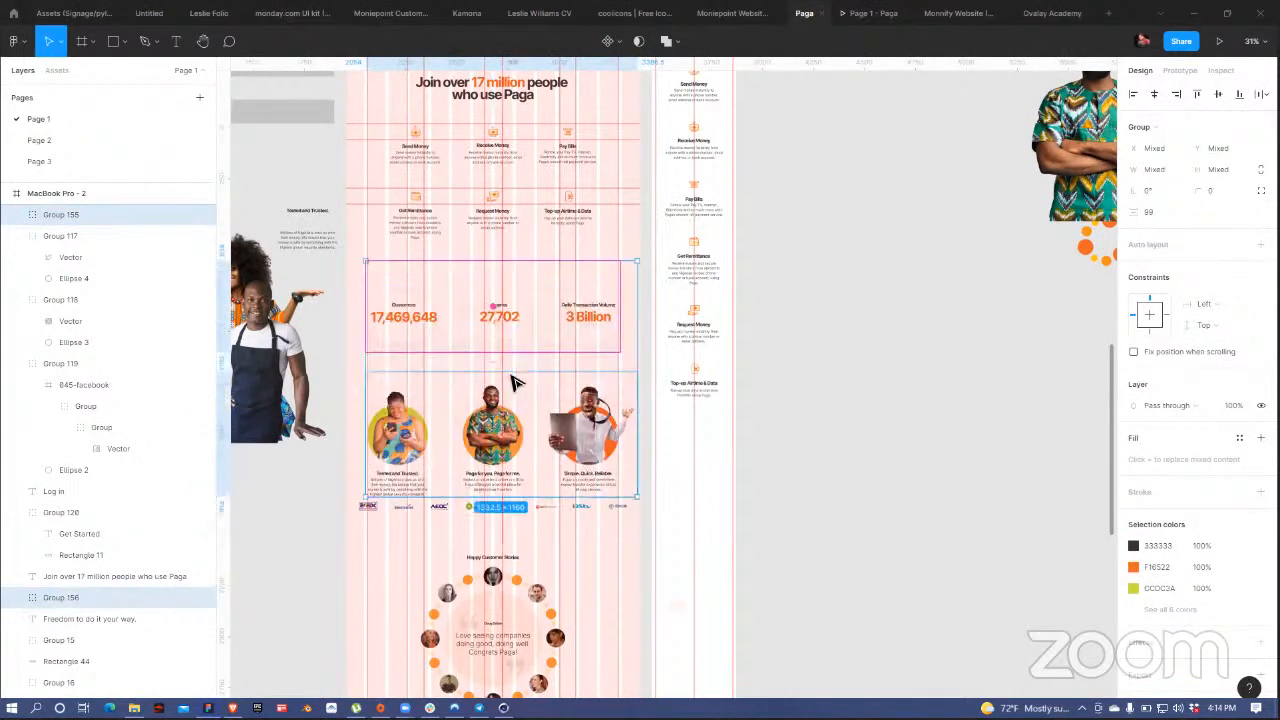
{"action": "left_click", "coordinate": [871, 320]}
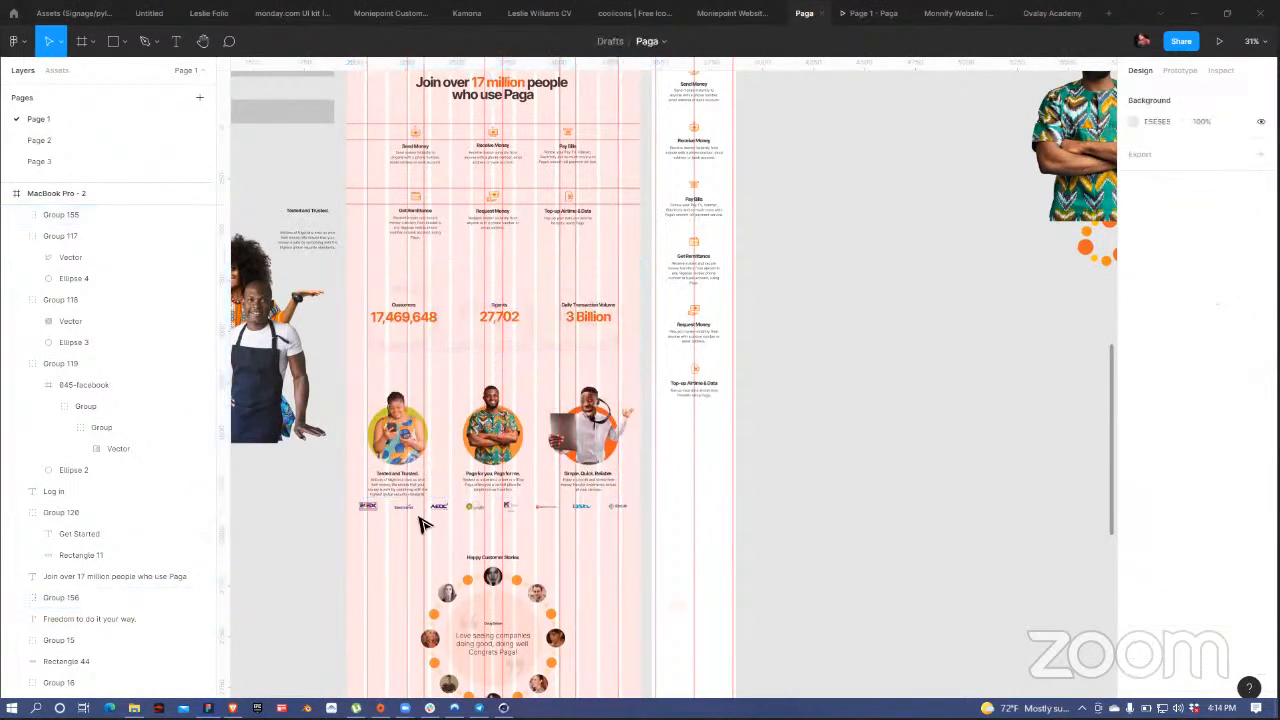
- Move the desktop partner logo row down, midway between the portrait captions and the Happy Customer Stories heading
{"action": "left_click", "coordinate": [569, 513]}
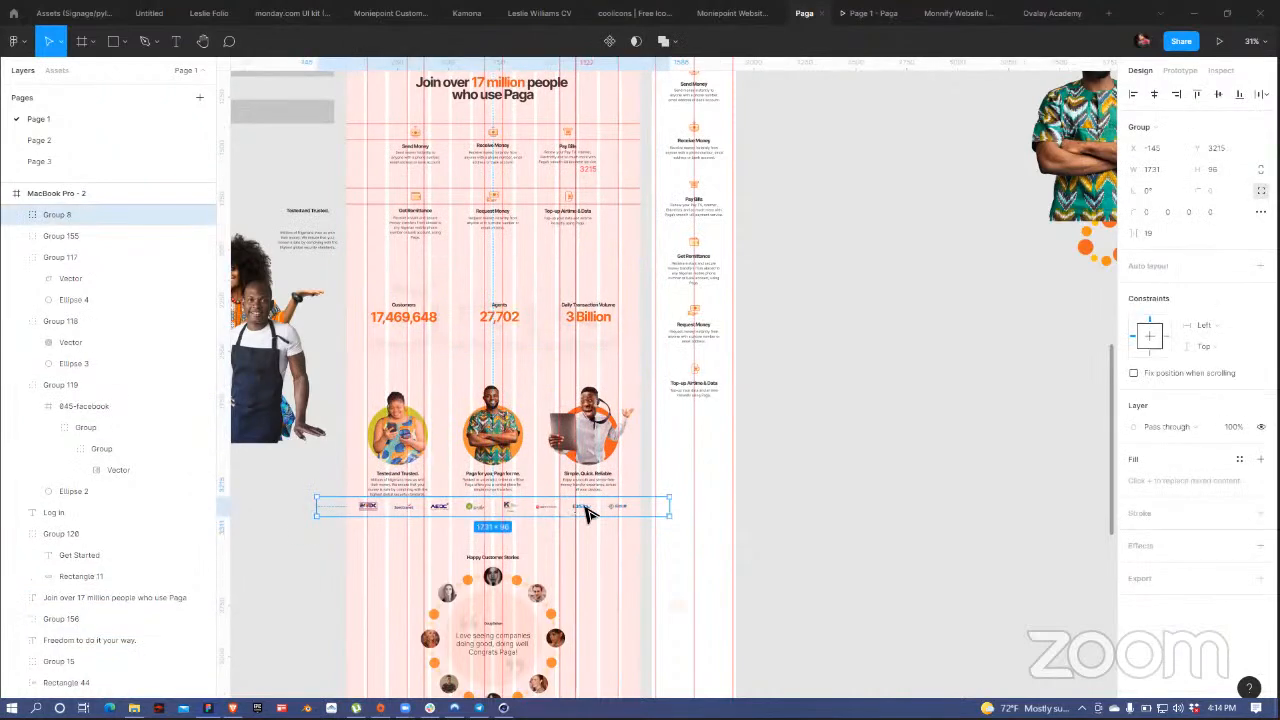
{"action": "mouse_move", "coordinate": [593, 512]}
{"action": "left_mouse_down"}
{"action": "mouse_move", "coordinate": [598, 535]}
{"action": "mouse_move", "coordinate": [592, 524]}
{"action": "left_mouse_up"}
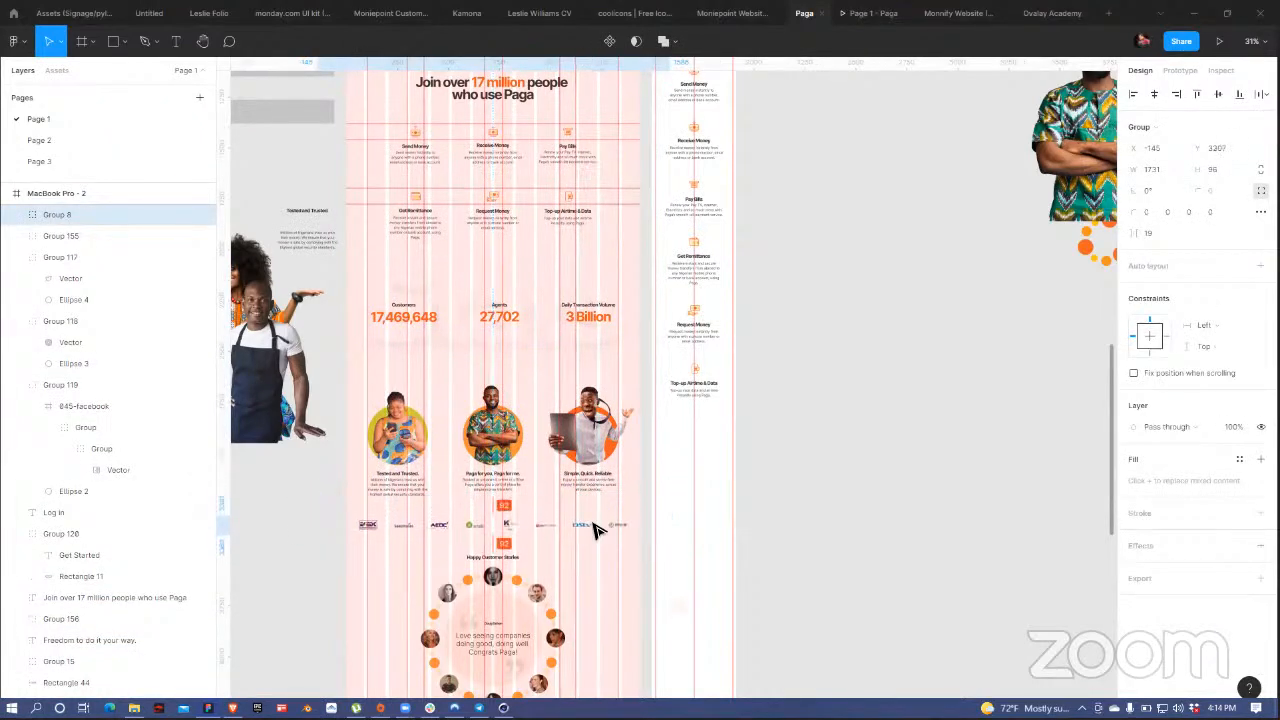
{"action": "left_click", "coordinate": [880, 405]}
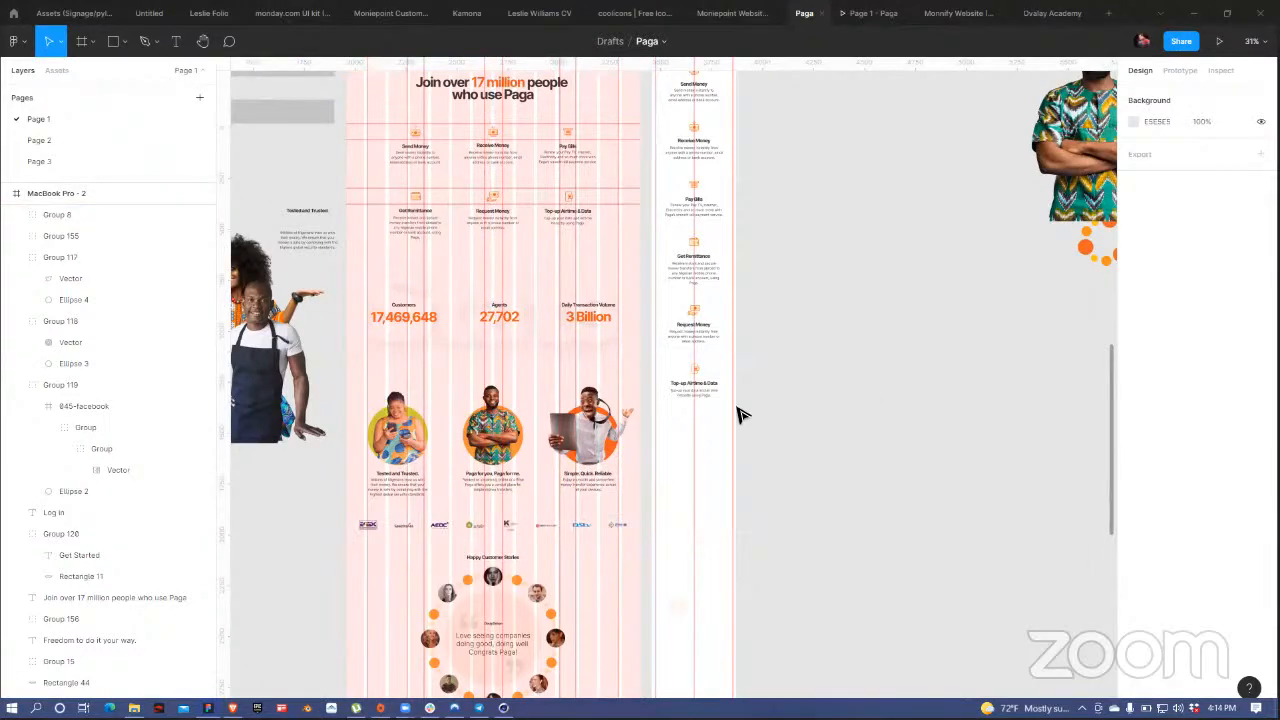
- Duplicate the desktop stats group and place the copy on the empty canvas beside the narrow frame
{"action": "left_click", "coordinate": [510, 320]}
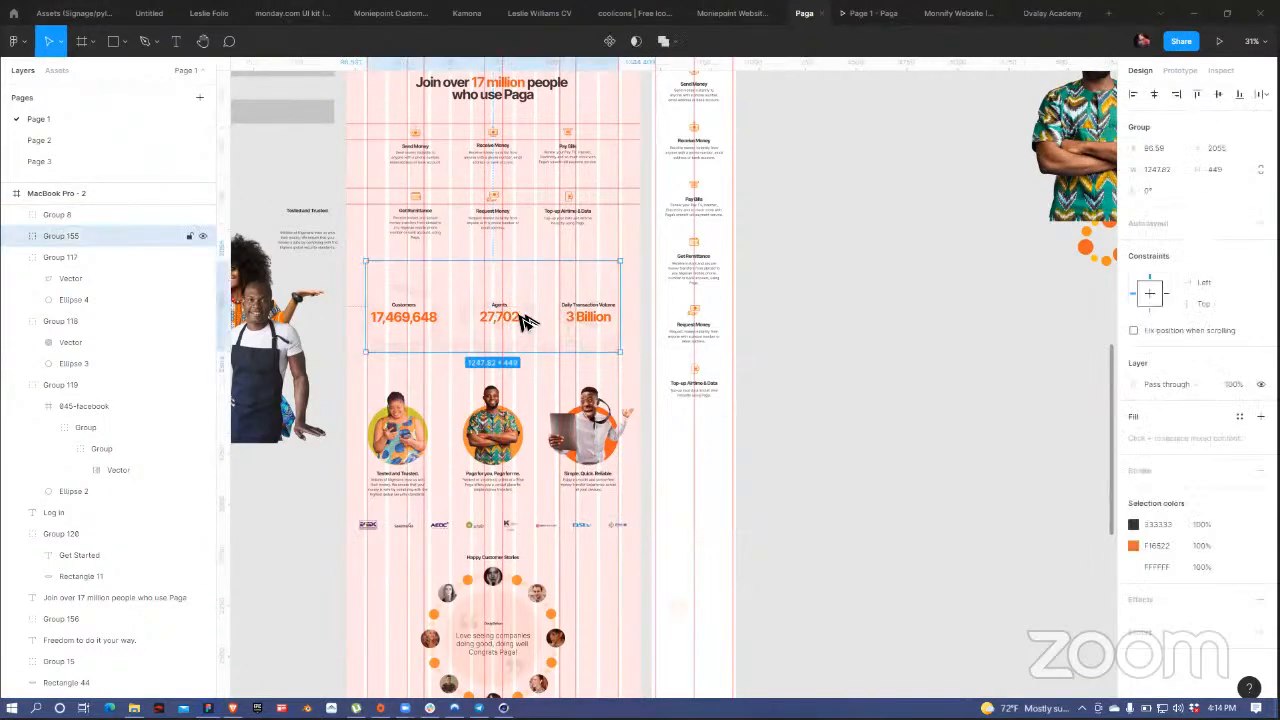
{"action": "scroll", "coordinate": [545, 315], "scroll_direction": "up", "scroll_amount": 3}
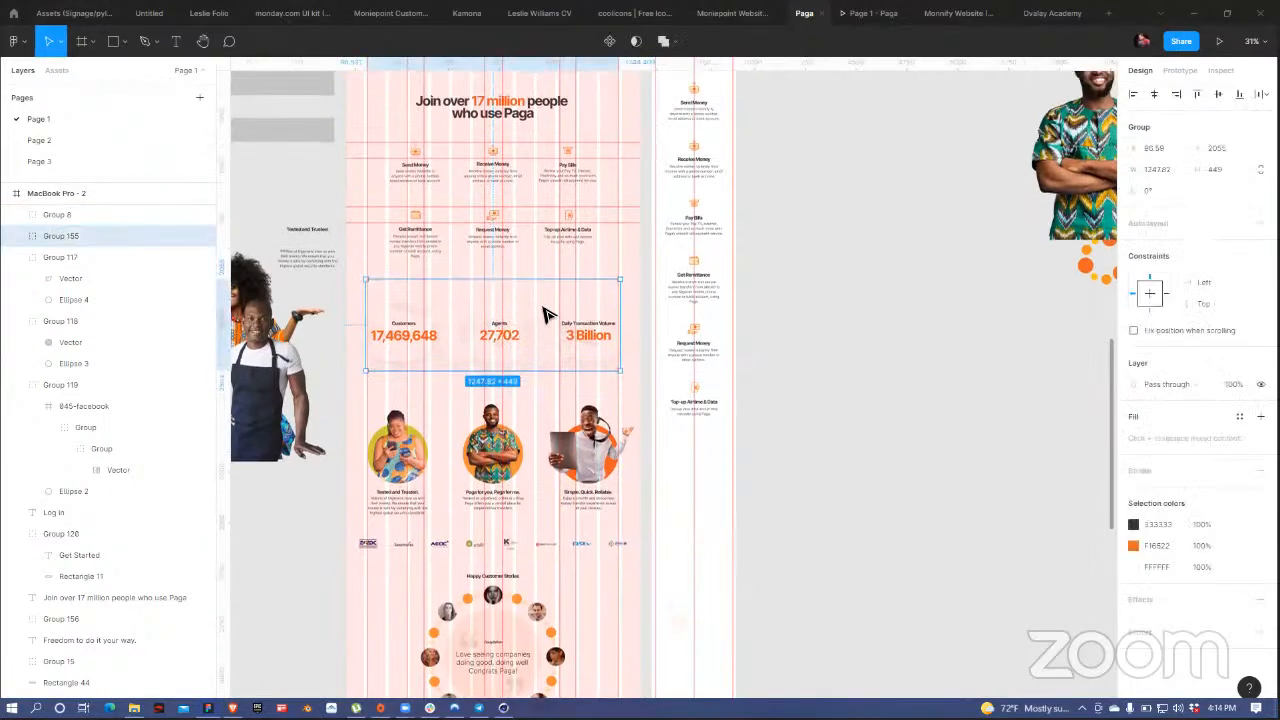
{"action": "scroll", "coordinate": [565, 310], "scroll_direction": "down", "scroll_amount": 1}
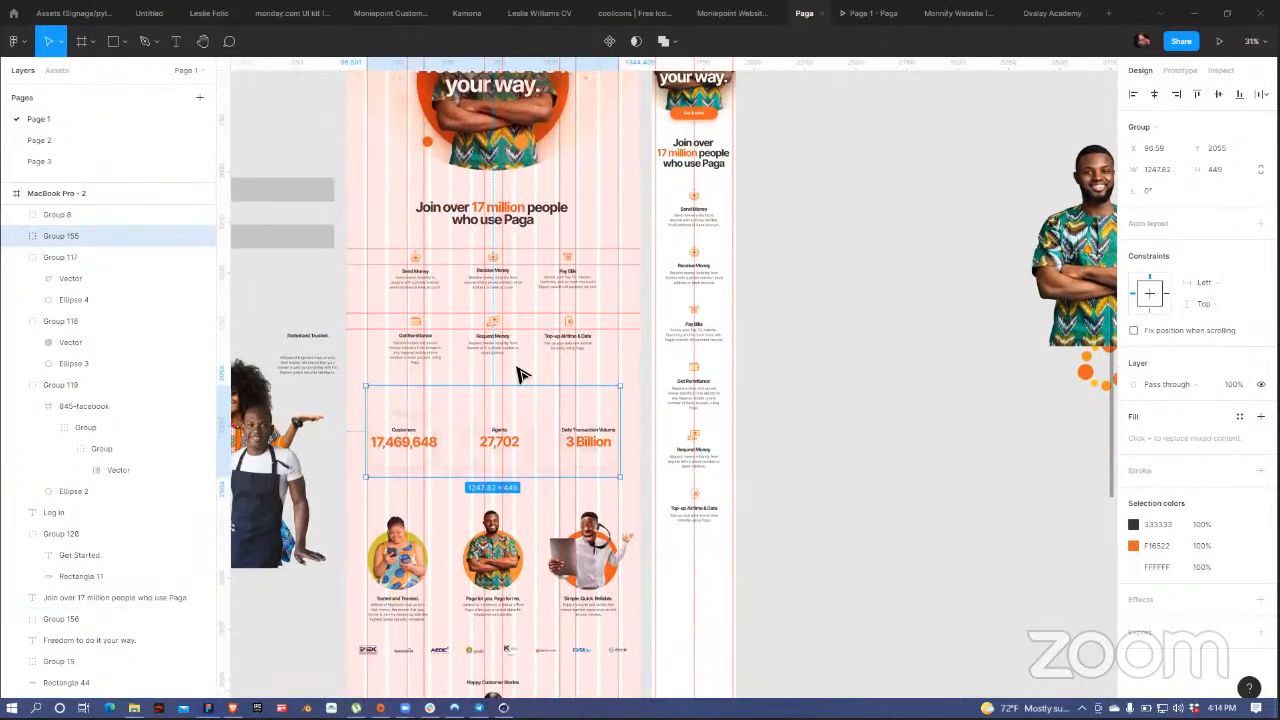
{"action": "scroll", "coordinate": [518, 375], "scroll_direction": "down", "scroll_amount": 2}
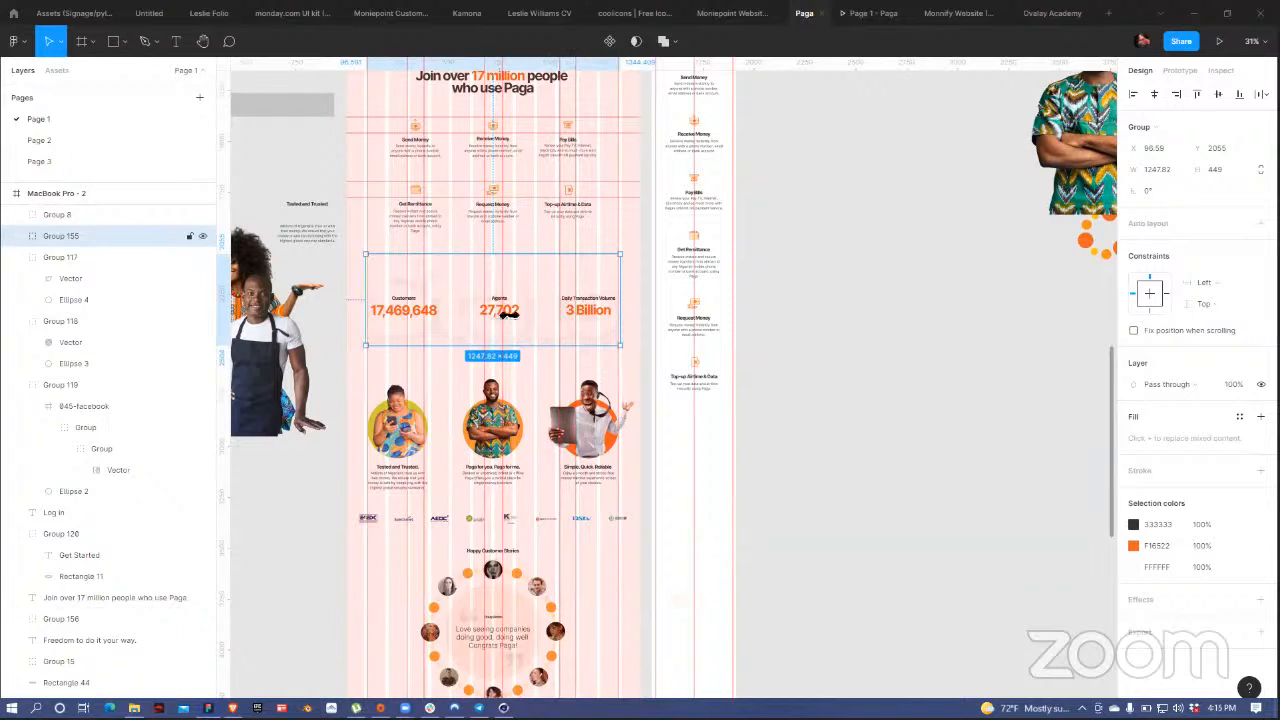
{"action": "key", "text": "Escape"}
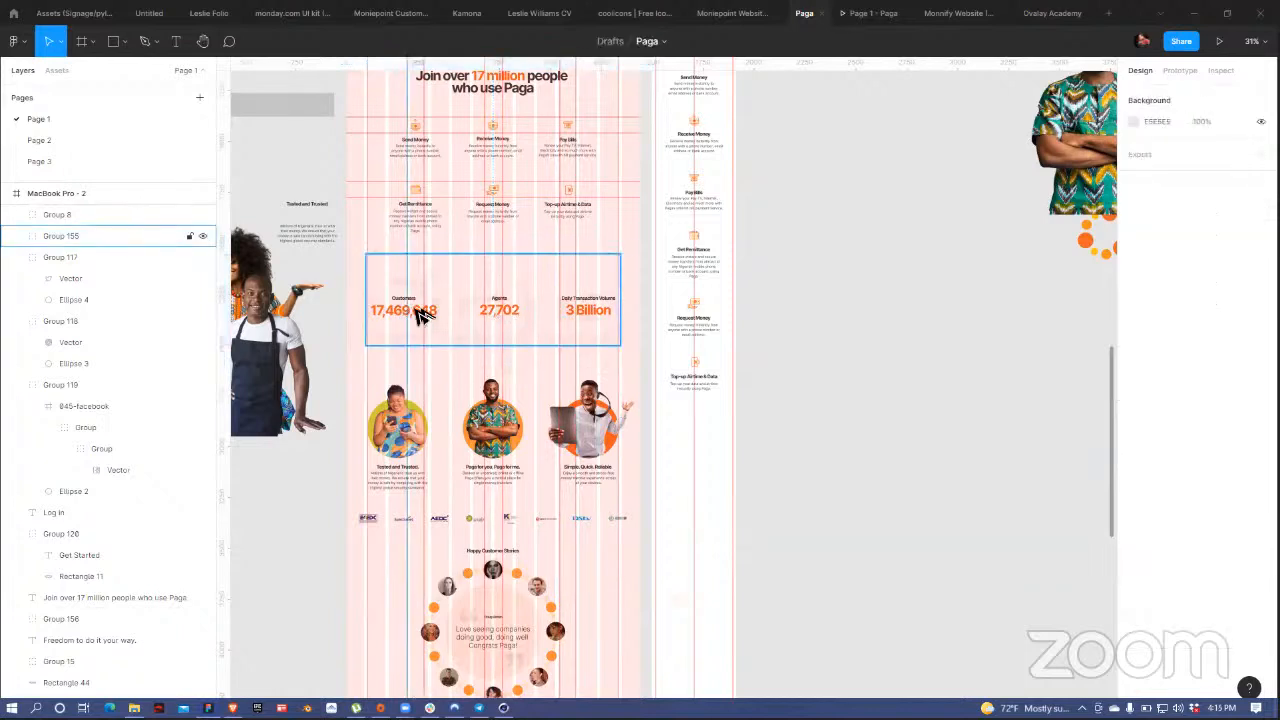
{"action": "left_click_drag", "start_coordinate": [422, 315], "coordinate": [826, 494]}
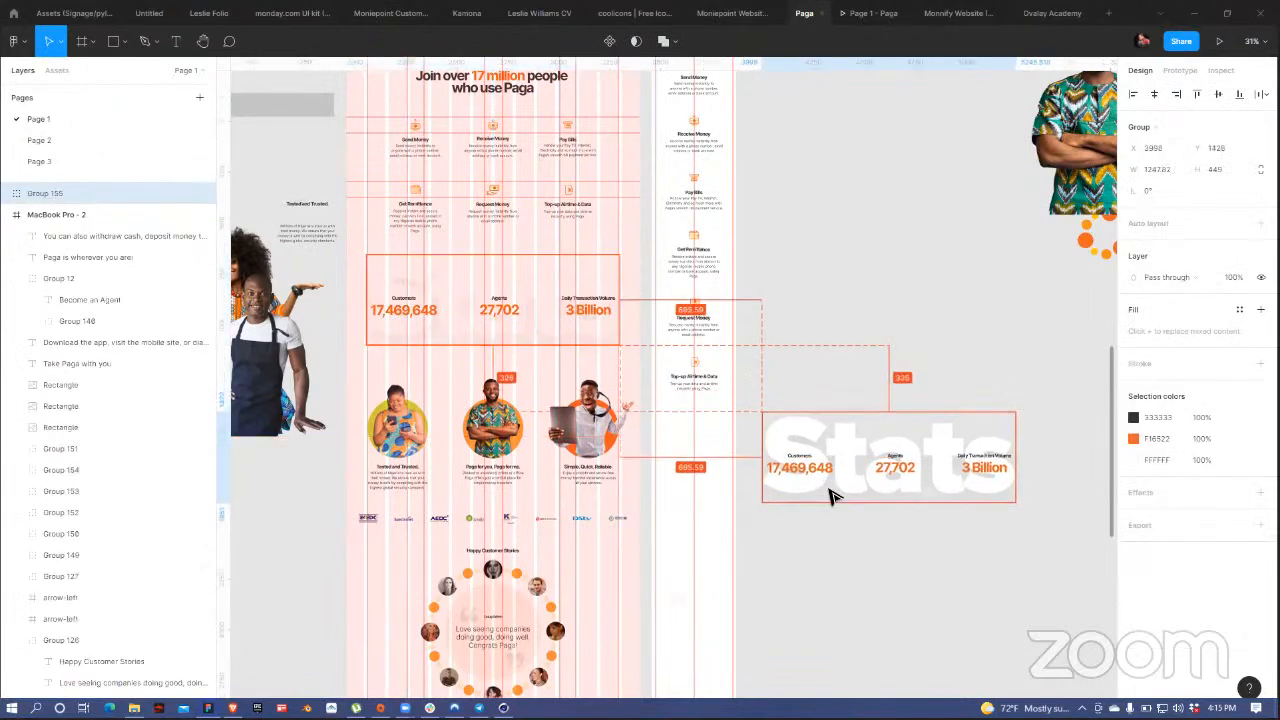
{"action": "key", "text": "Escape"}
- Apply auto layout to the three figures in the copied stats group, with vertical direction and centred alignment
{"action": "left_click", "coordinate": [814, 471]}
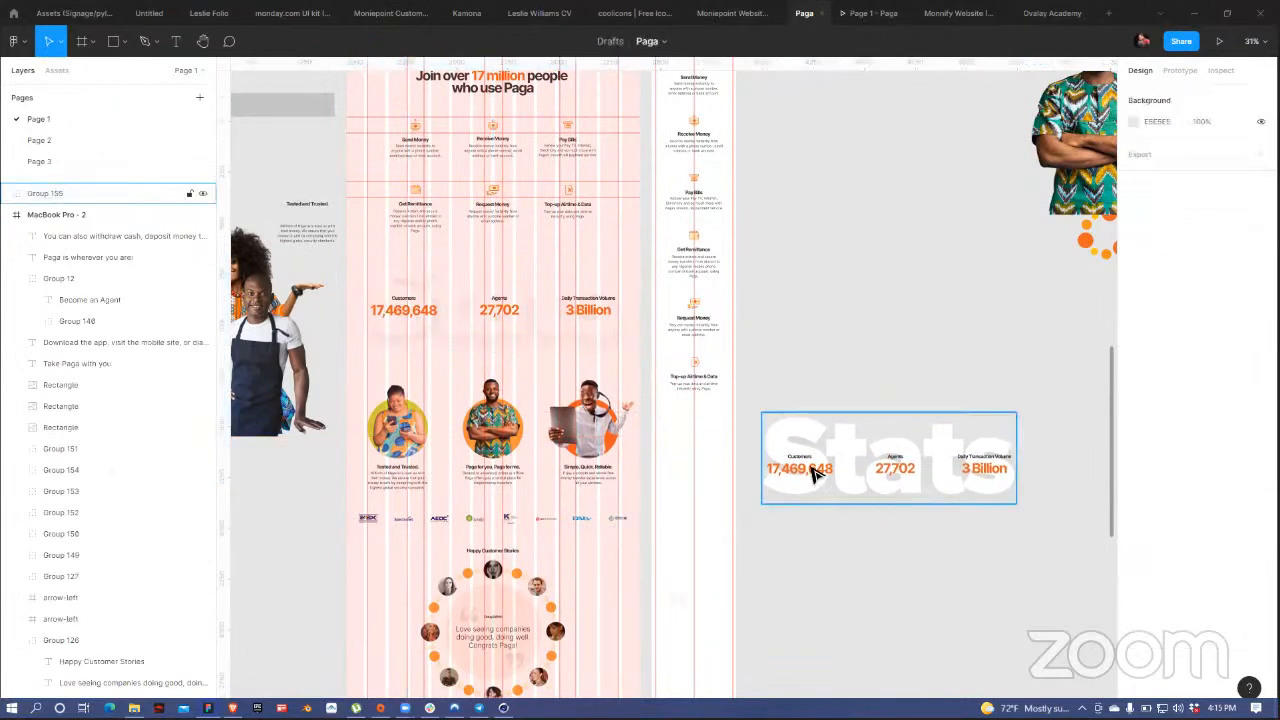
{"action": "double_click", "coordinate": [814, 473]}
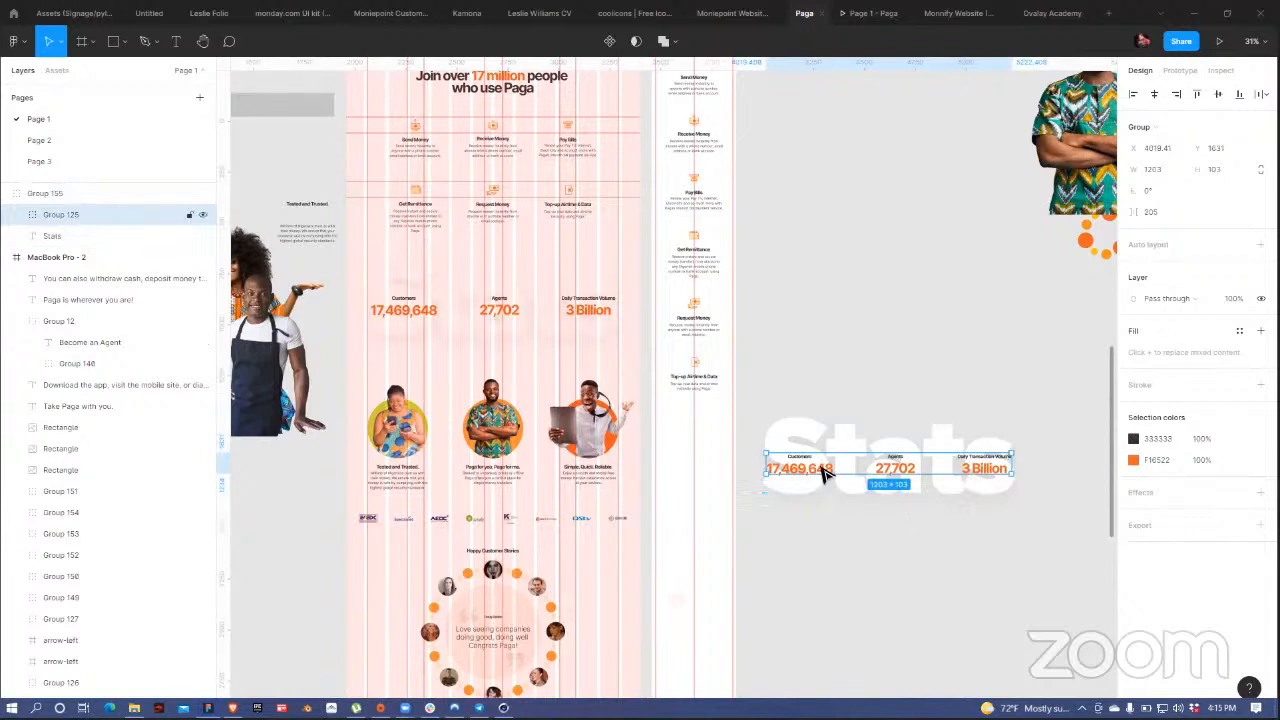
{"action": "key", "text": "shift+a"}
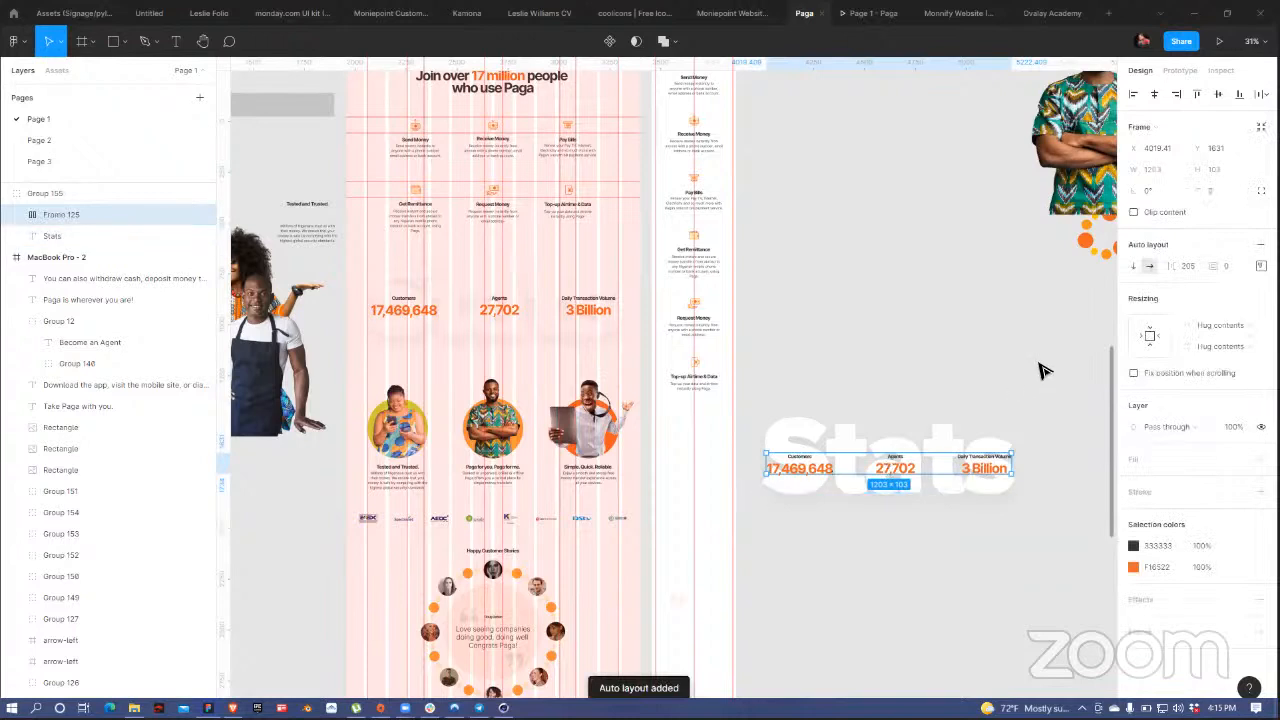
{"action": "left_click", "coordinate": [1134, 267]}
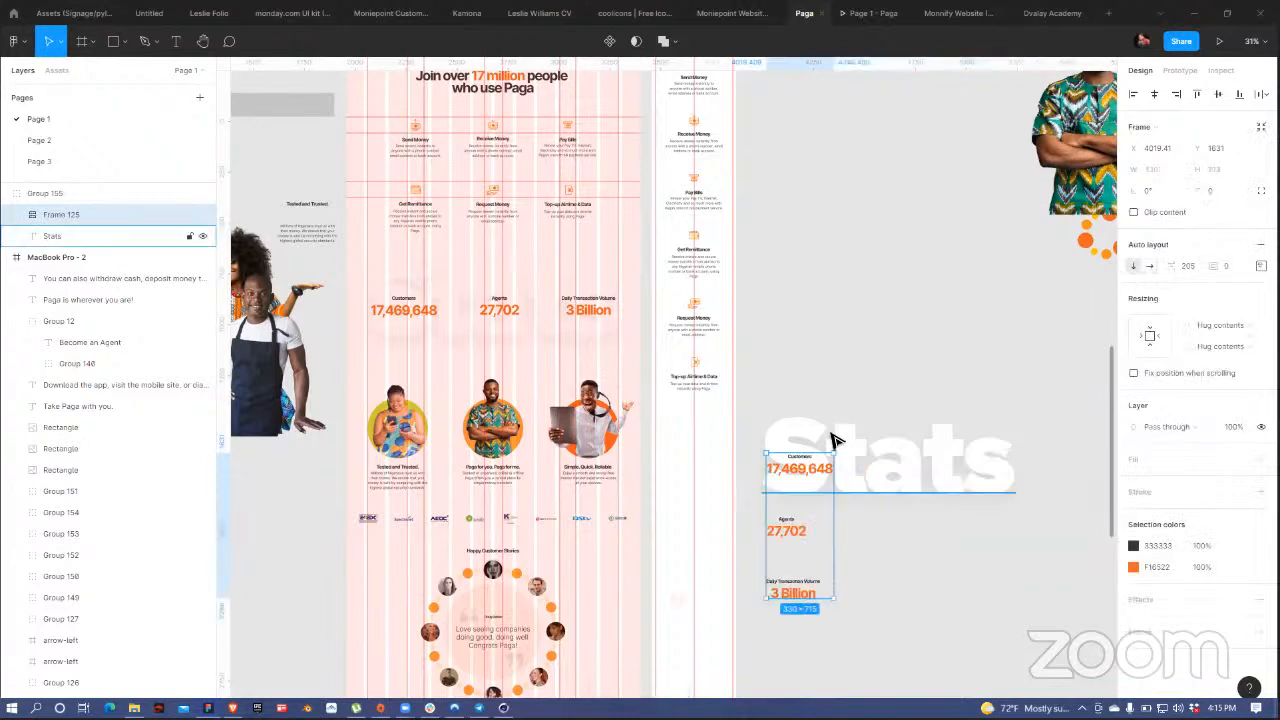
{"action": "left_click", "coordinate": [1261, 265]}
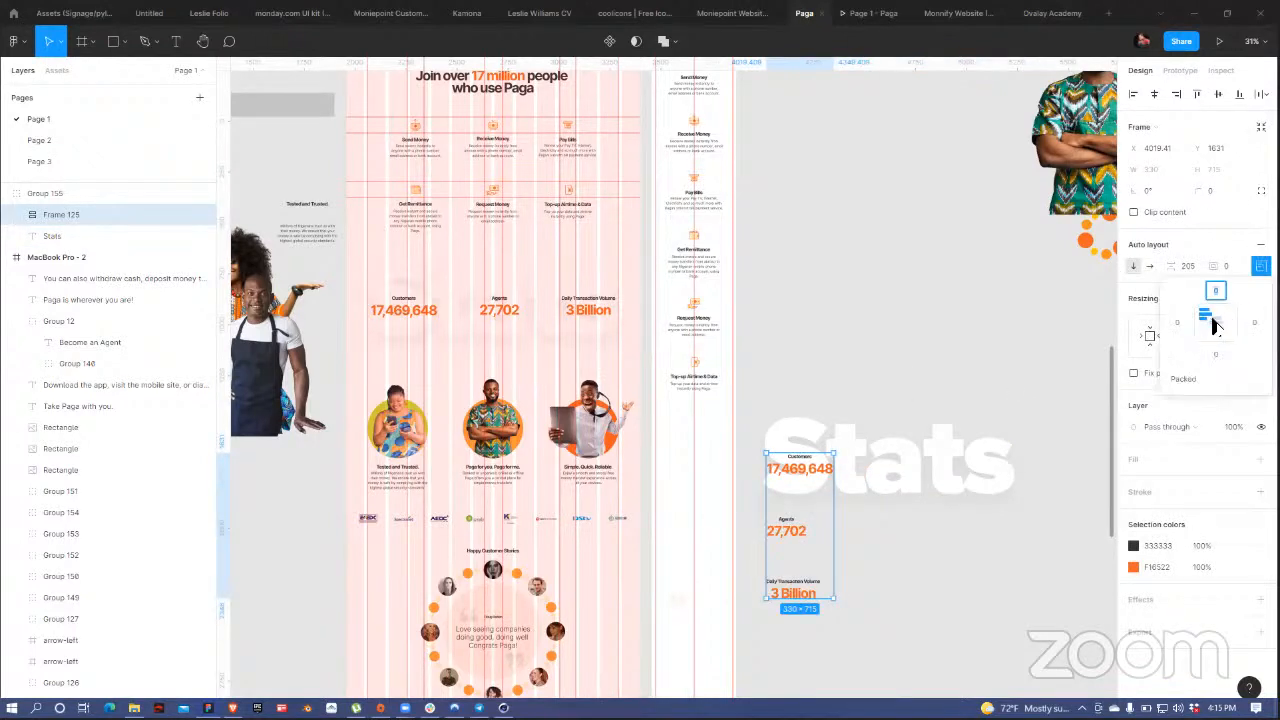
{"action": "left_click", "coordinate": [1215, 322]}
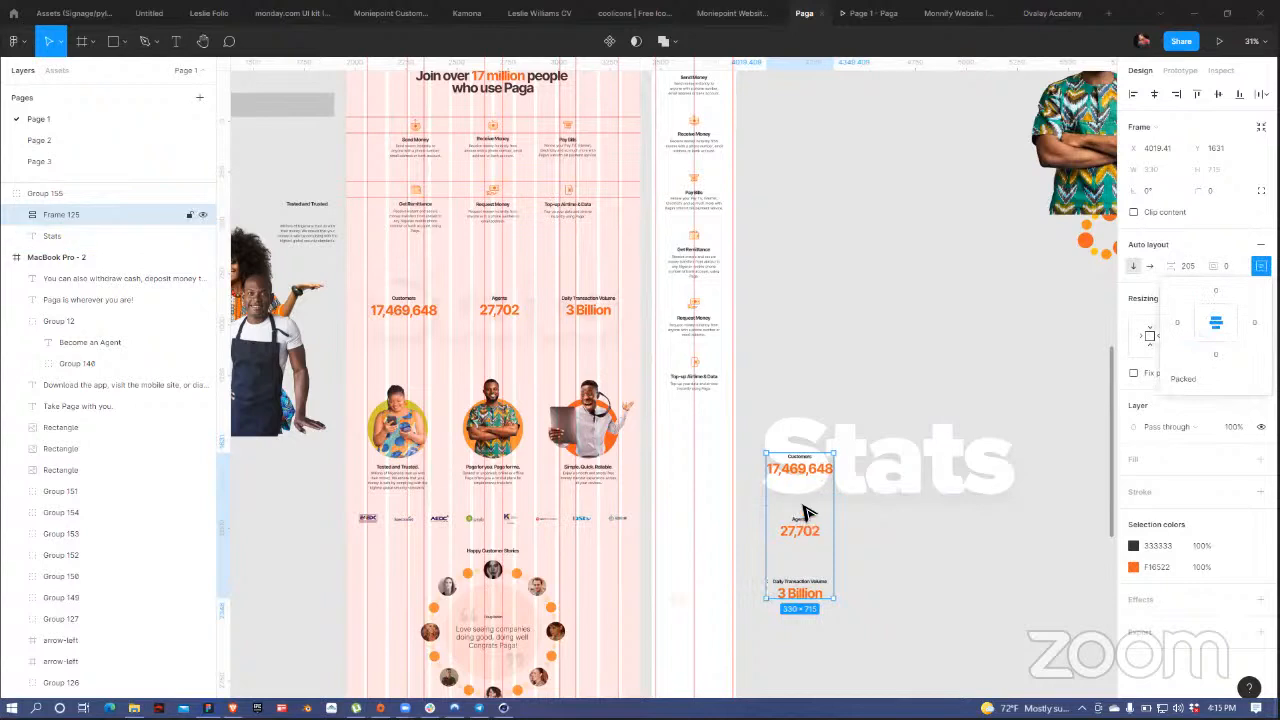
- Move the stacked figures into the narrow frame, centred below Top-up Airtime & Data at about X 42, Y 3045
{"action": "left_click_drag", "start_coordinate": [803, 528], "coordinate": [700, 494]}
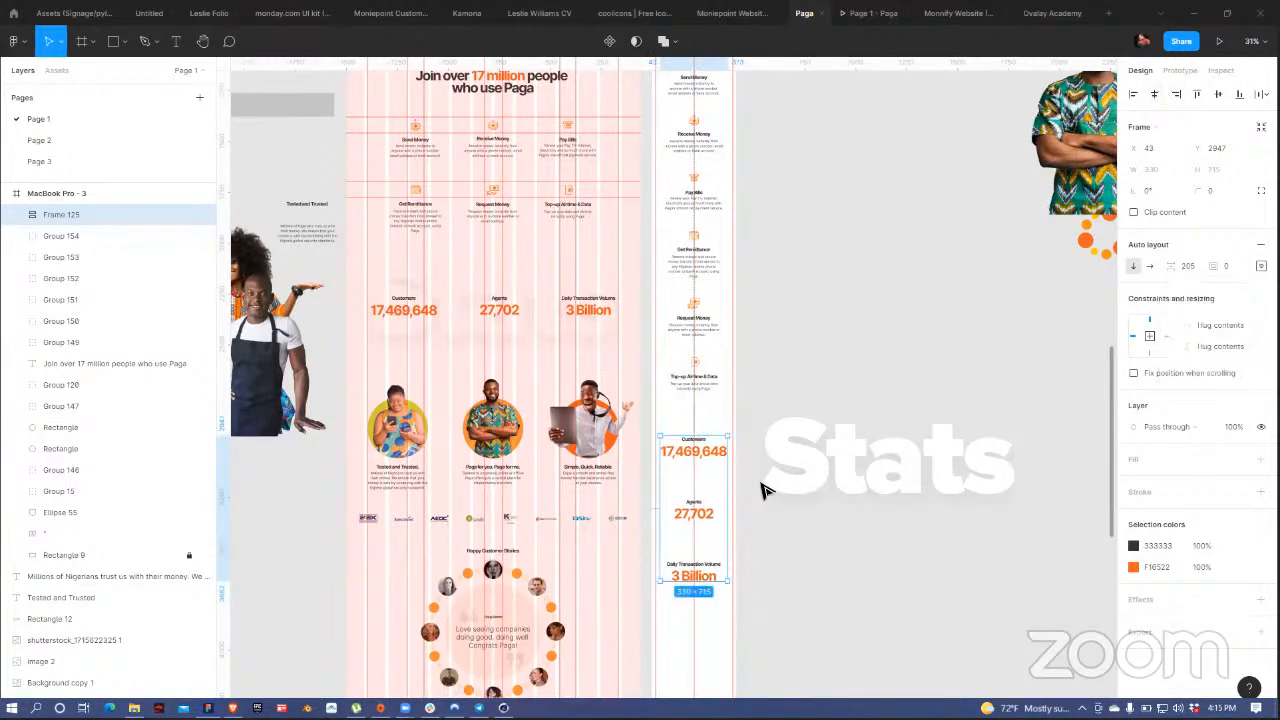
{"action": "mouse_move", "coordinate": [708, 497]}
{"action": "left_mouse_down"}
{"action": "mouse_move", "coordinate": [711, 518]}
{"action": "mouse_move", "coordinate": [711, 503]}
{"action": "left_mouse_up"}
{"action": "scroll", "coordinate": [800, 437], "scroll_direction": "down", "scroll_amount": 2}
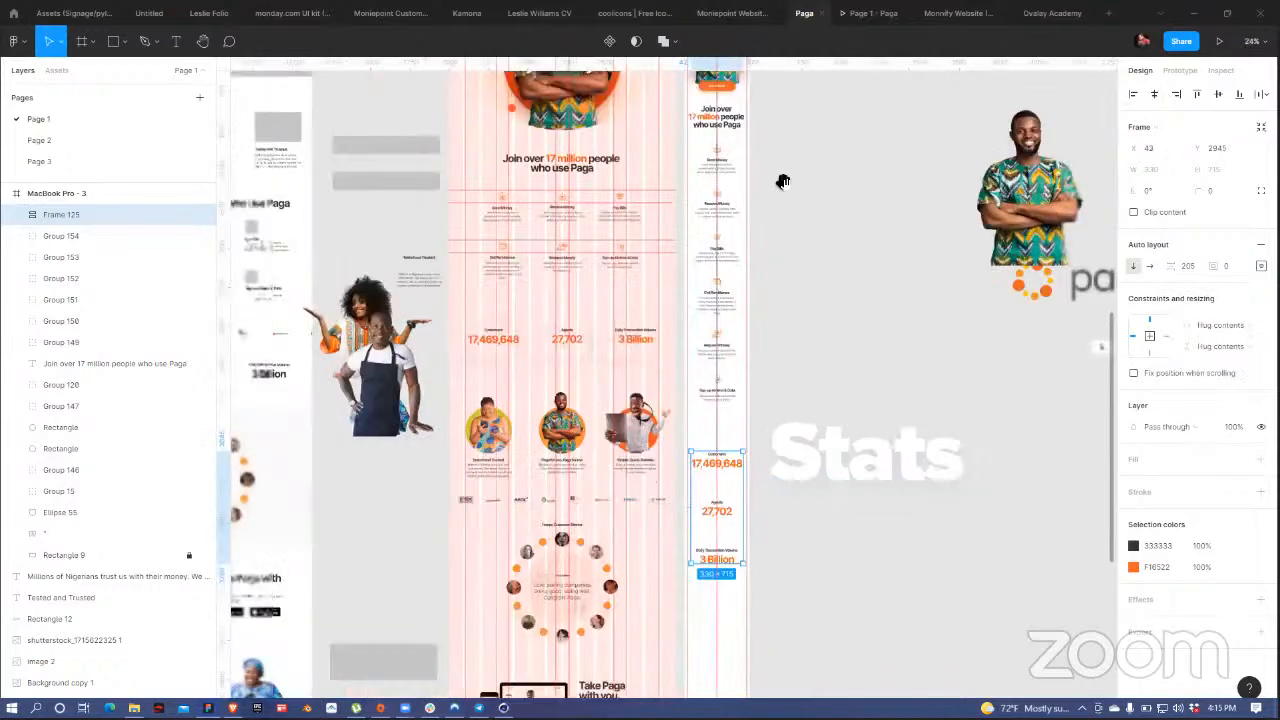
{"action": "scroll", "coordinate": [763, 474], "scroll_direction": "down", "scroll_amount": 2}
{"action": "scroll", "coordinate": [697, 337], "scroll_direction": "up", "scroll_amount": 4}
- Move the stray quotation mark overlapping the 3 Billion figure out of the narrow frame onto the empty canvas
{"action": "left_click", "coordinate": [700, 330]}
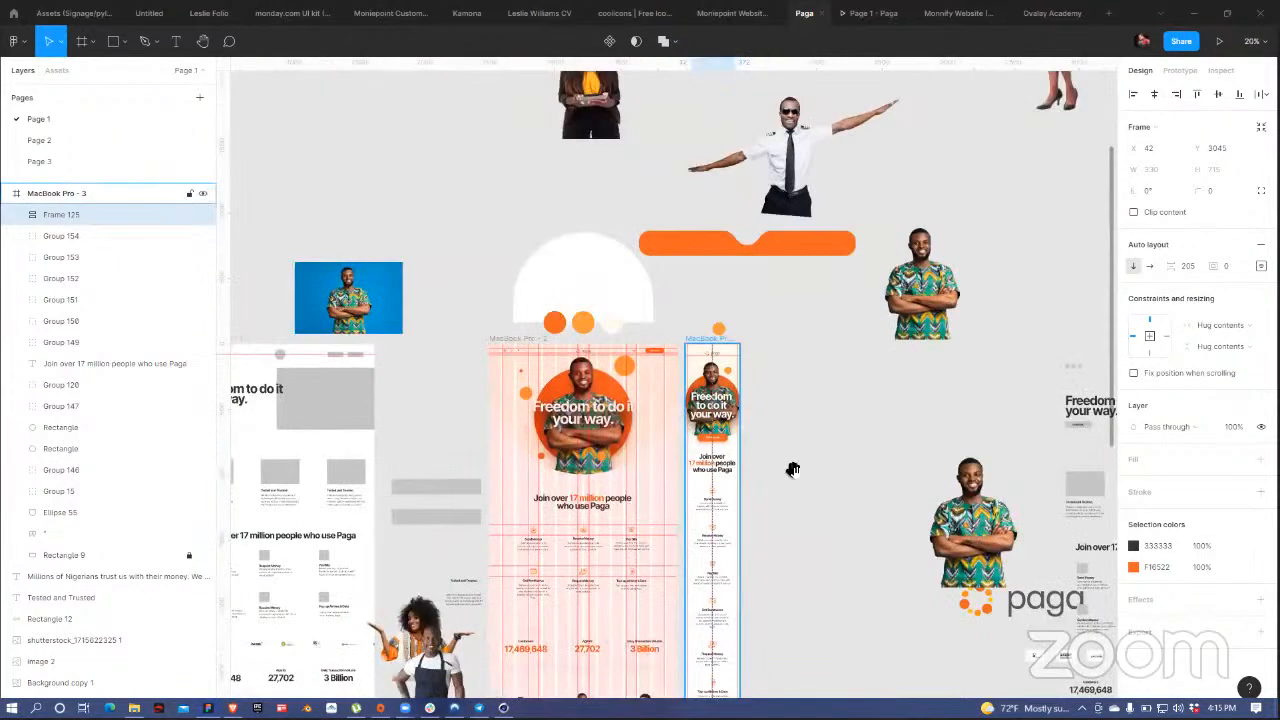
{"action": "left_click_drag", "start_coordinate": [802, 568], "coordinate": [806, 229]}
{"action": "scroll", "coordinate": [822, 474], "scroll_direction": "down", "scroll_amount": 5}
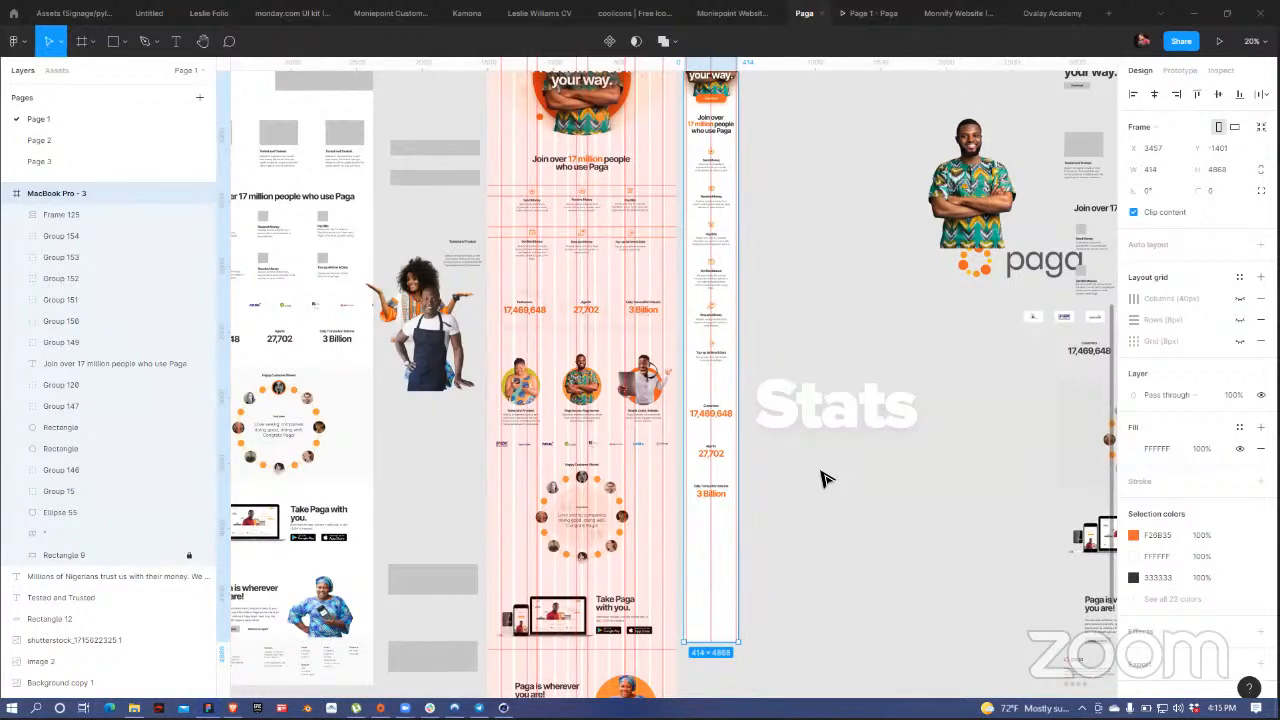
{"action": "scroll", "coordinate": [690, 518], "scroll_direction": "up", "scroll_amount": 3}
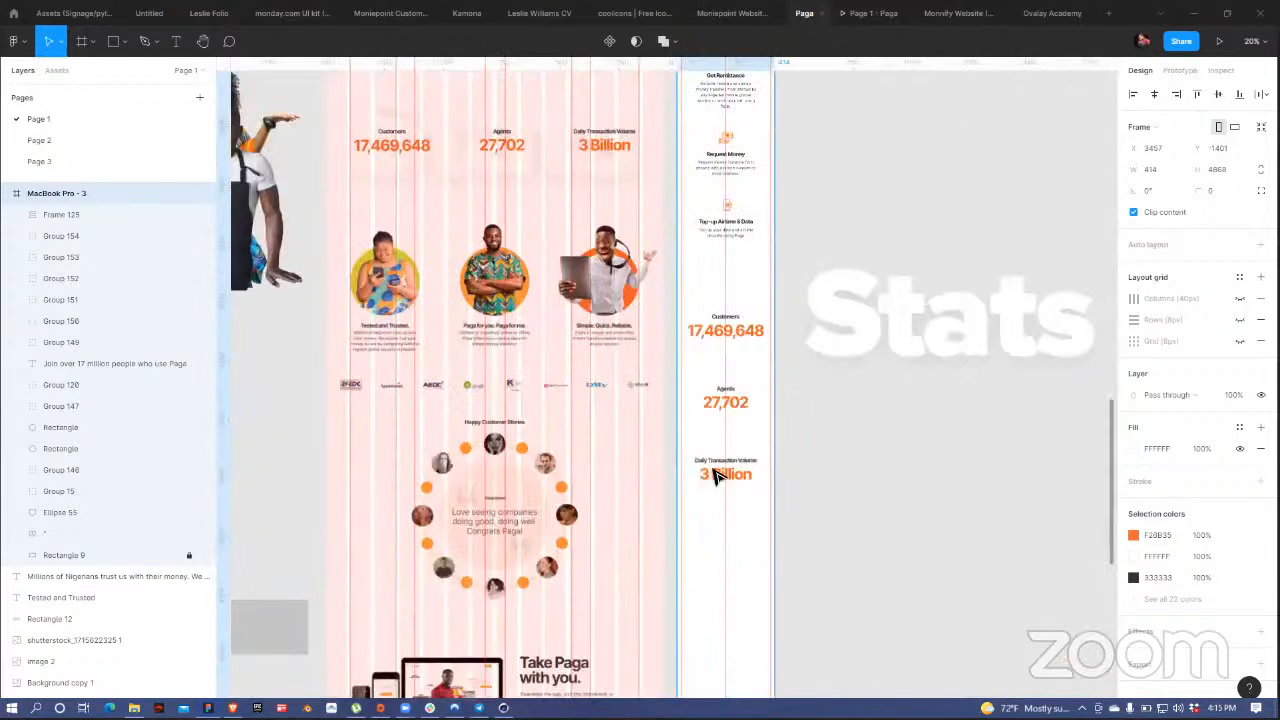
{"action": "scroll", "coordinate": [713, 475], "scroll_direction": "up", "scroll_amount": 4}
{"action": "left_click", "coordinate": [714, 468]}
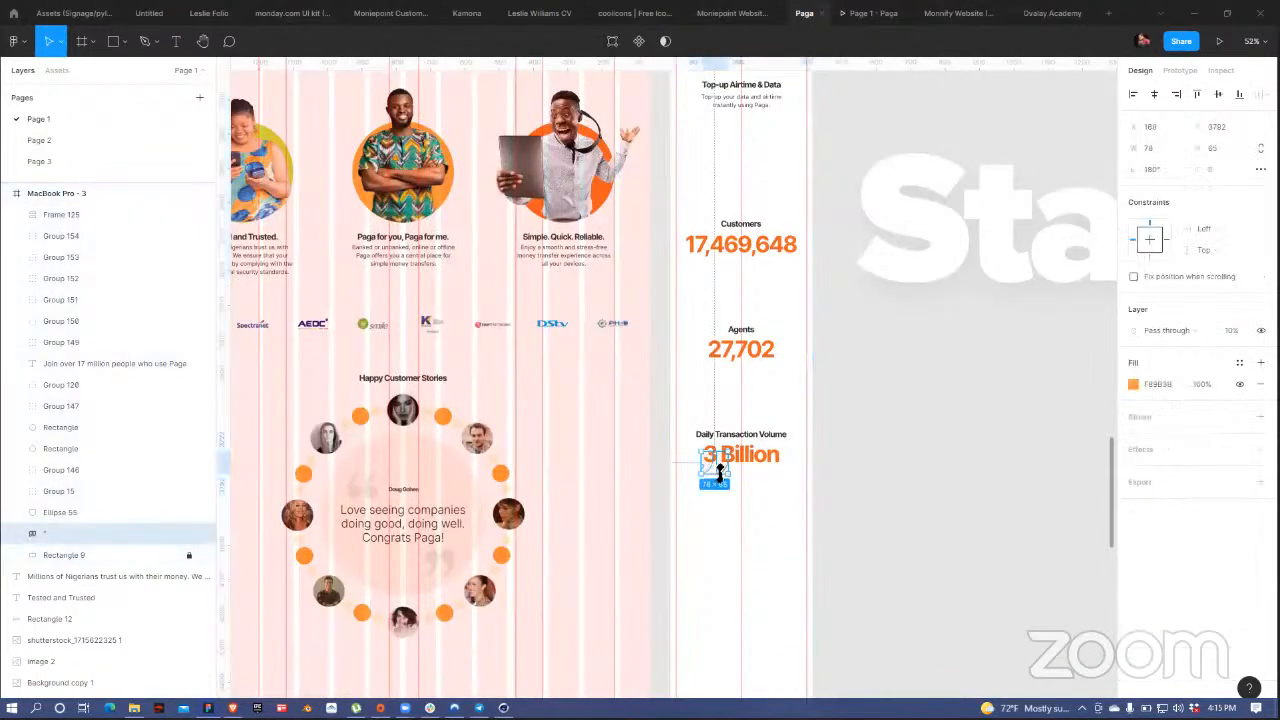
{"action": "scroll", "coordinate": [713, 473], "scroll_direction": "up", "scroll_amount": 2}
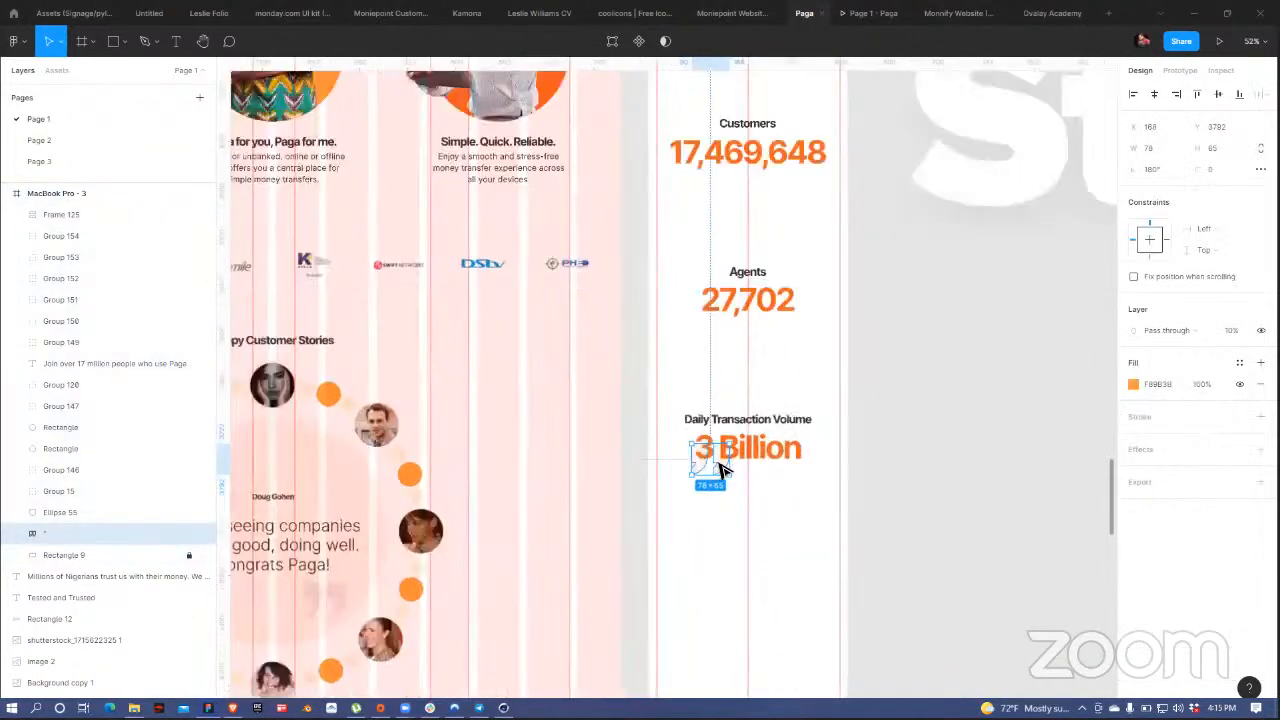
{"action": "left_click_drag", "start_coordinate": [718, 468], "coordinate": [988, 286]}
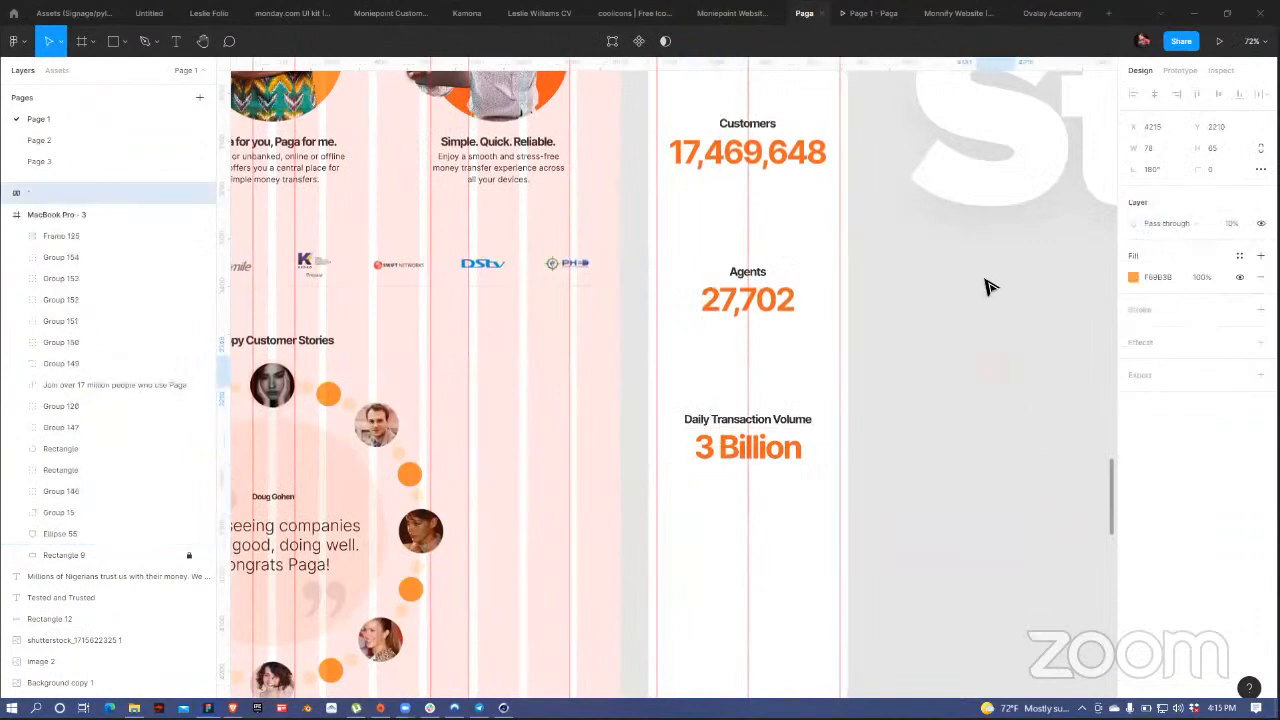
{"action": "left_click_drag", "start_coordinate": [509, 466], "coordinate": [709, 354]}
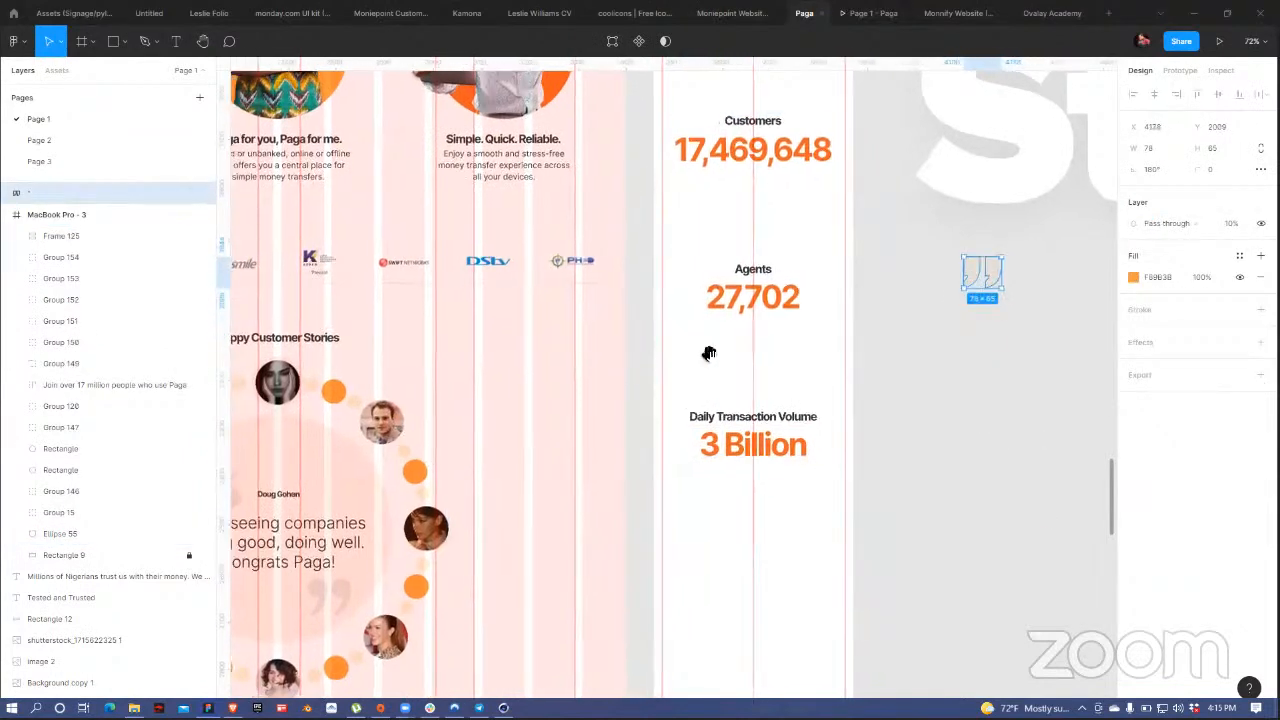
- Set the spacing between the three stacked stats in the narrow frame to 120
{"action": "scroll", "coordinate": [661, 411], "scroll_direction": "down", "scroll_amount": 1}
{"action": "scroll", "coordinate": [660, 414], "scroll_direction": "down", "scroll_amount": 4}
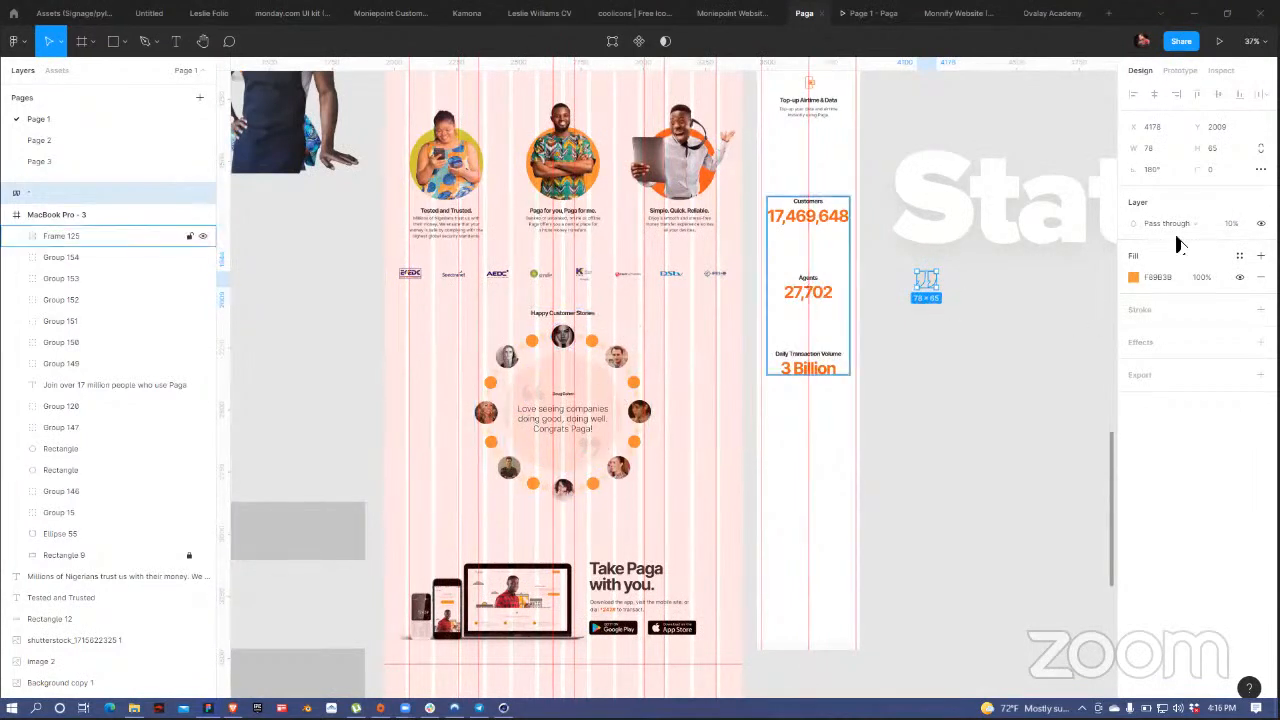
{"action": "left_click", "coordinate": [818, 295]}
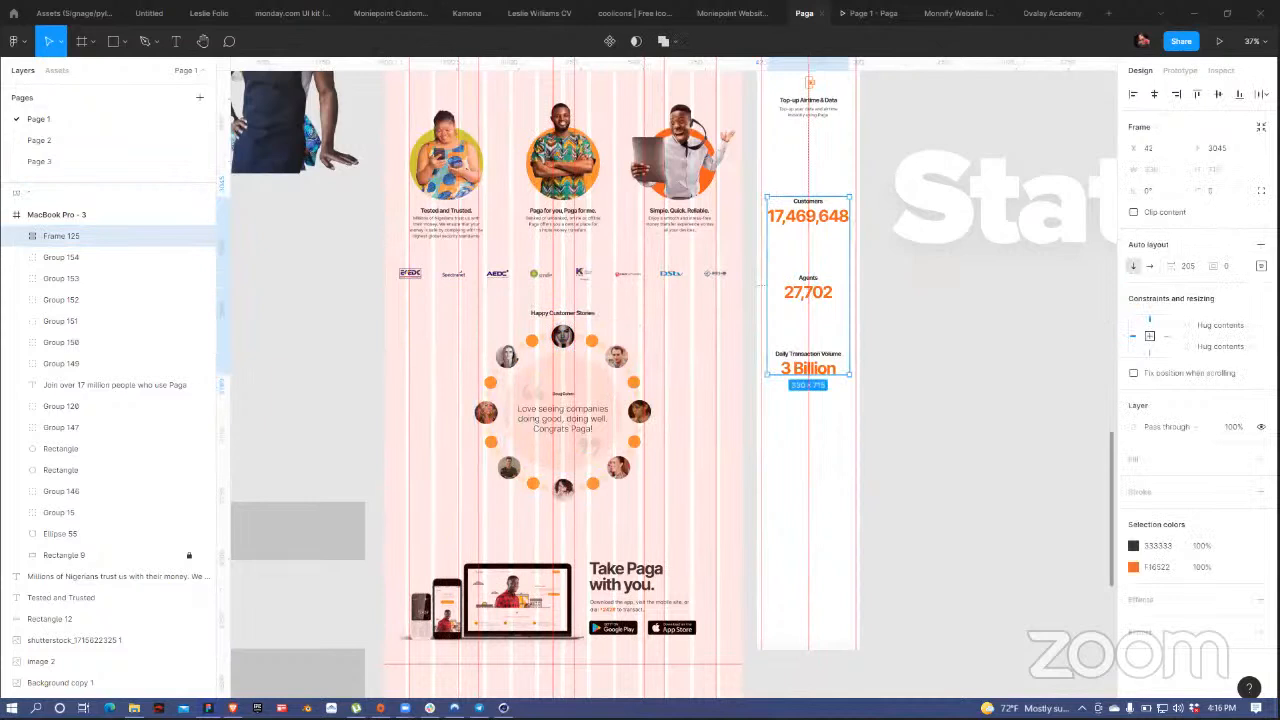
{"action": "left_click_drag", "start_coordinate": [1171, 266], "coordinate": [1053, 241]}
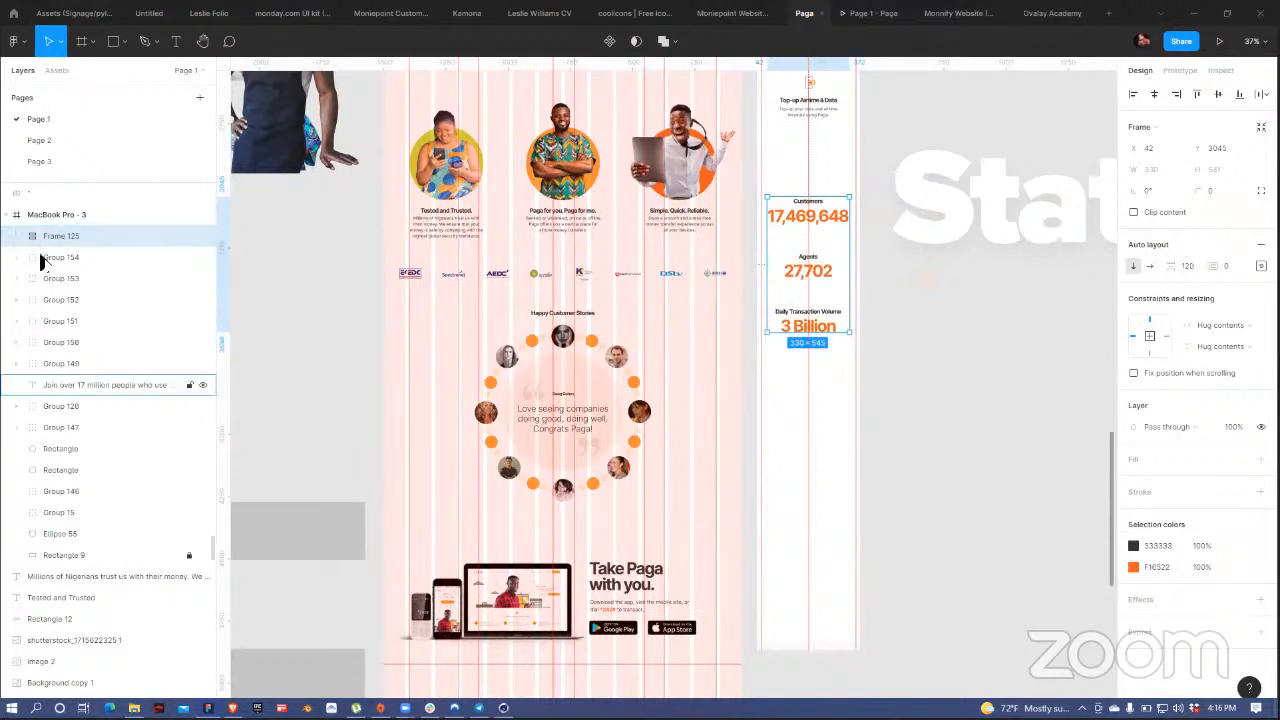
- Draw a horizontal divider line about 331 wide between the Agents and Daily Transaction Volume figures in the narrow frame
{"action": "left_click", "coordinate": [121, 42]}
{"action": "left_click", "coordinate": [106, 92]}
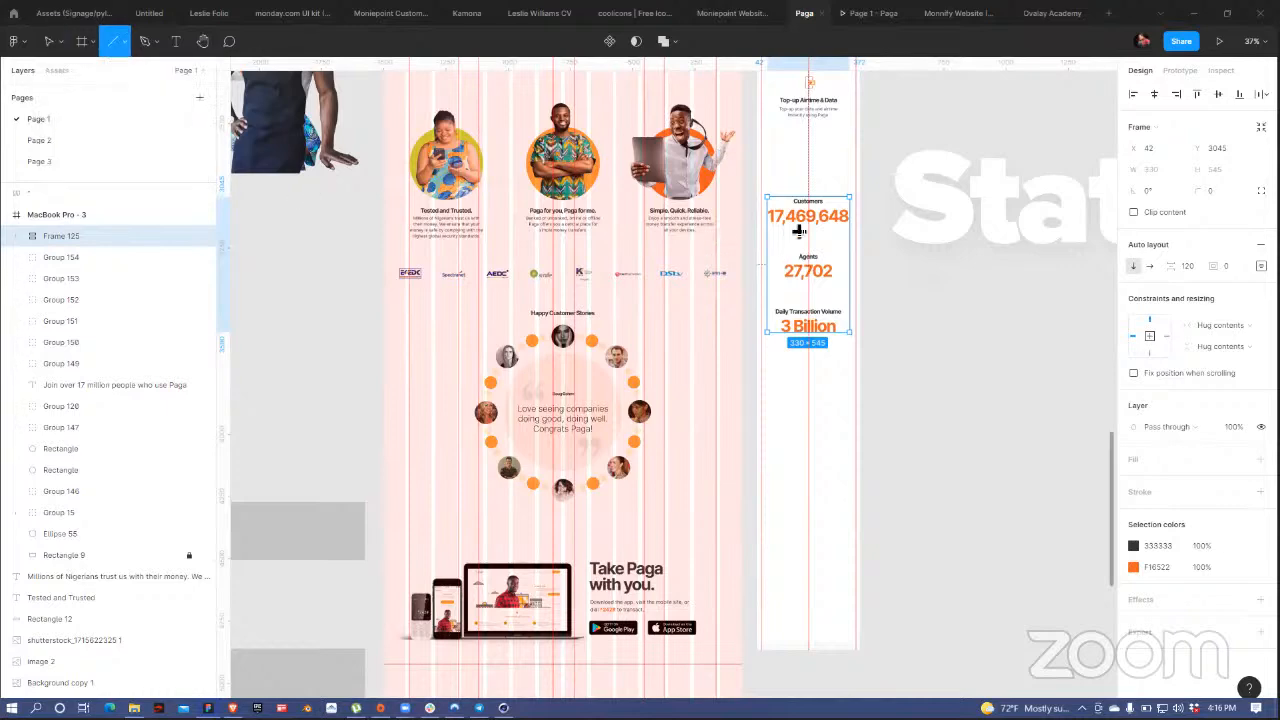
{"action": "scroll", "coordinate": [811, 234], "scroll_direction": "up", "scroll_amount": 8}
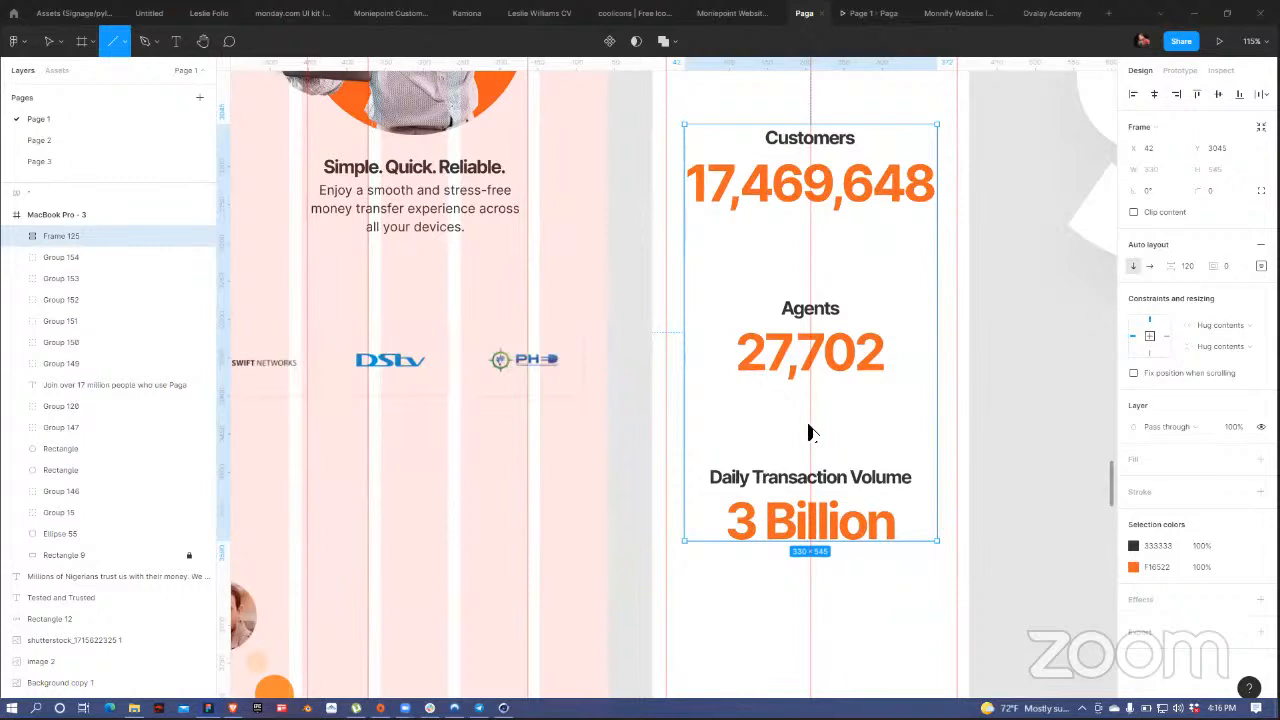
{"action": "mouse_move", "coordinate": [683, 425]}
{"action": "left_mouse_down"}
{"action": "mouse_move", "coordinate": [894, 351]}
{"action": "mouse_move", "coordinate": [940, 432]}
{"action": "left_mouse_up"}
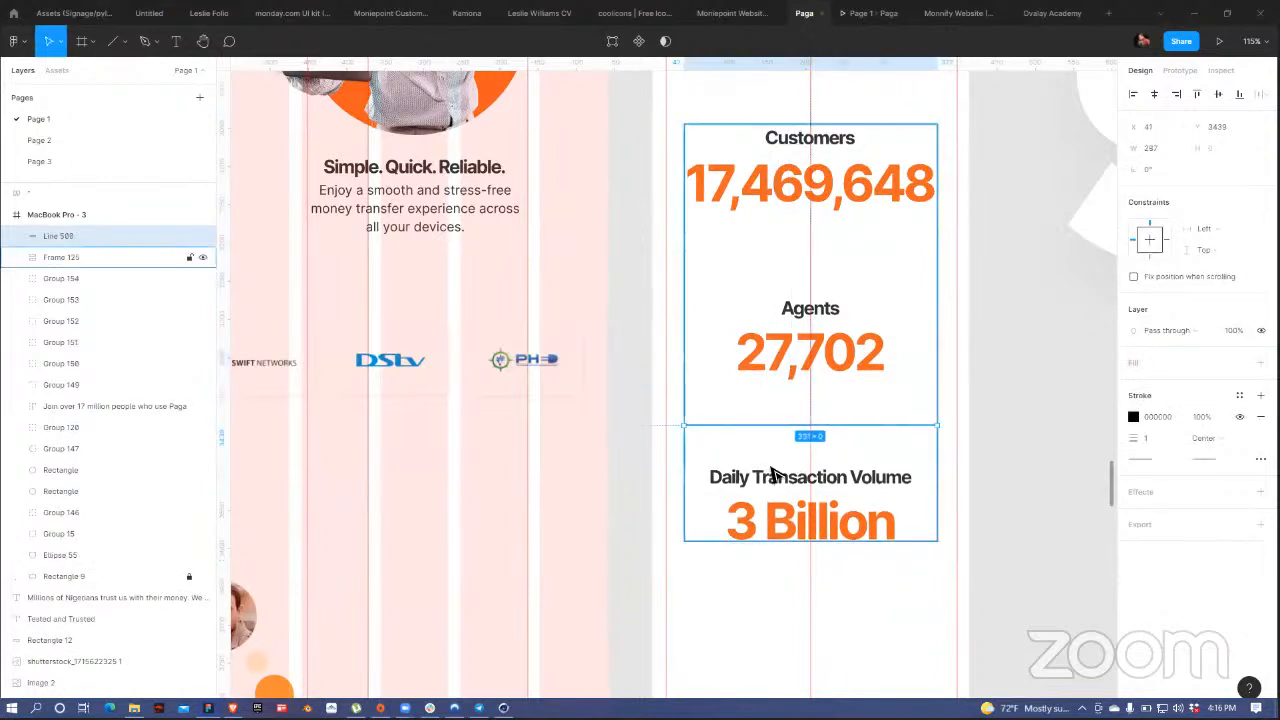
- Set the divider line's stroke width to 0.6 and its black colour's opacity to about 14%
{"action": "left_click", "coordinate": [1165, 444]}
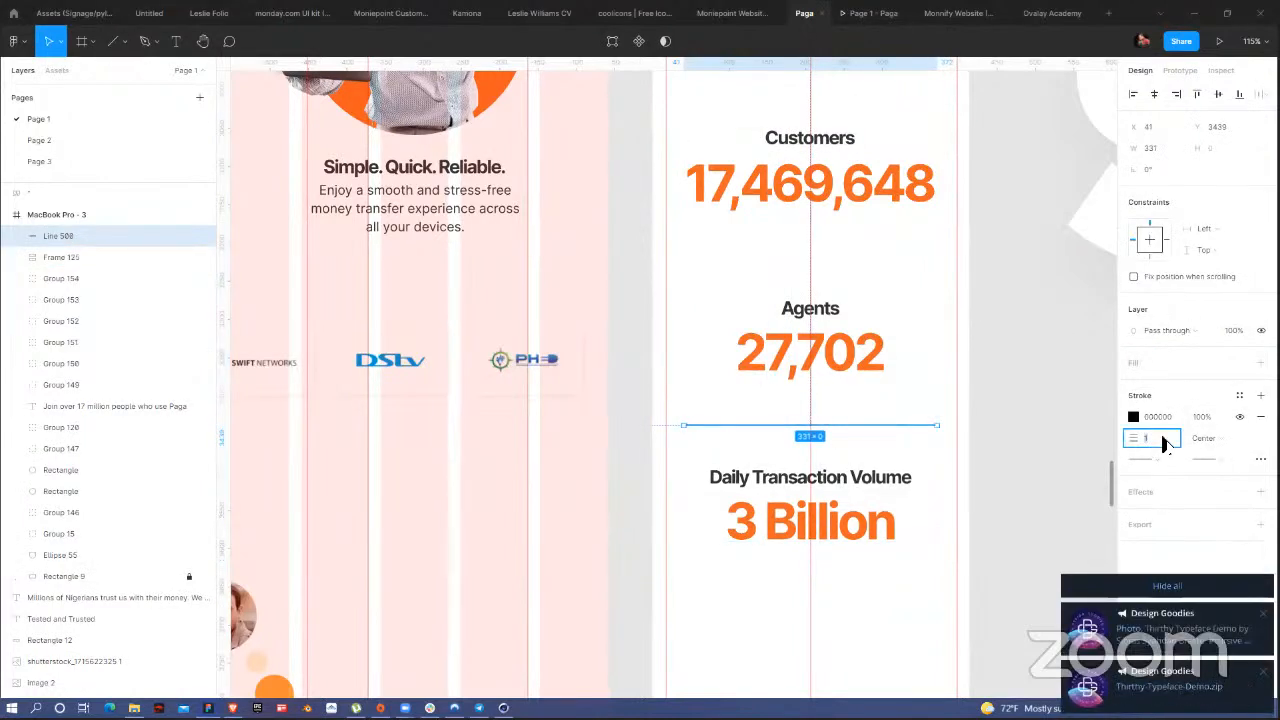
{"action": "type", "text": "0.6"}
{"action": "key", "text": "Return"}
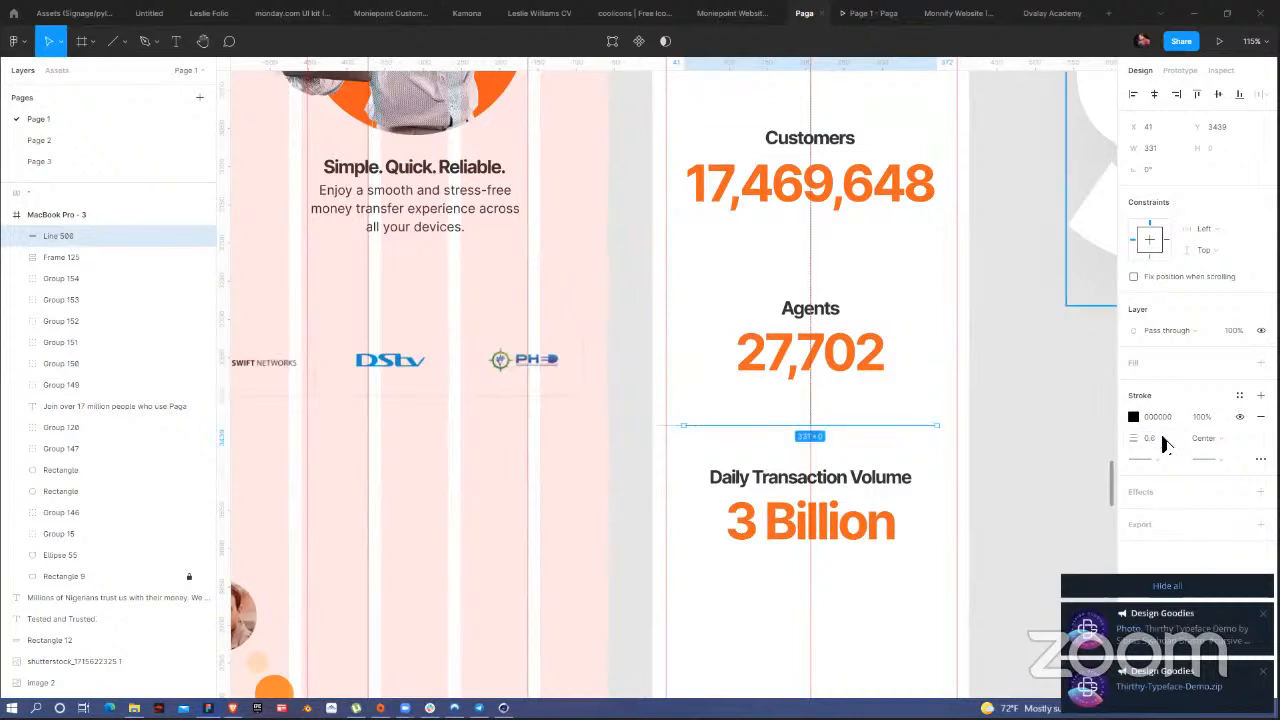
{"action": "left_click", "coordinate": [1134, 418]}
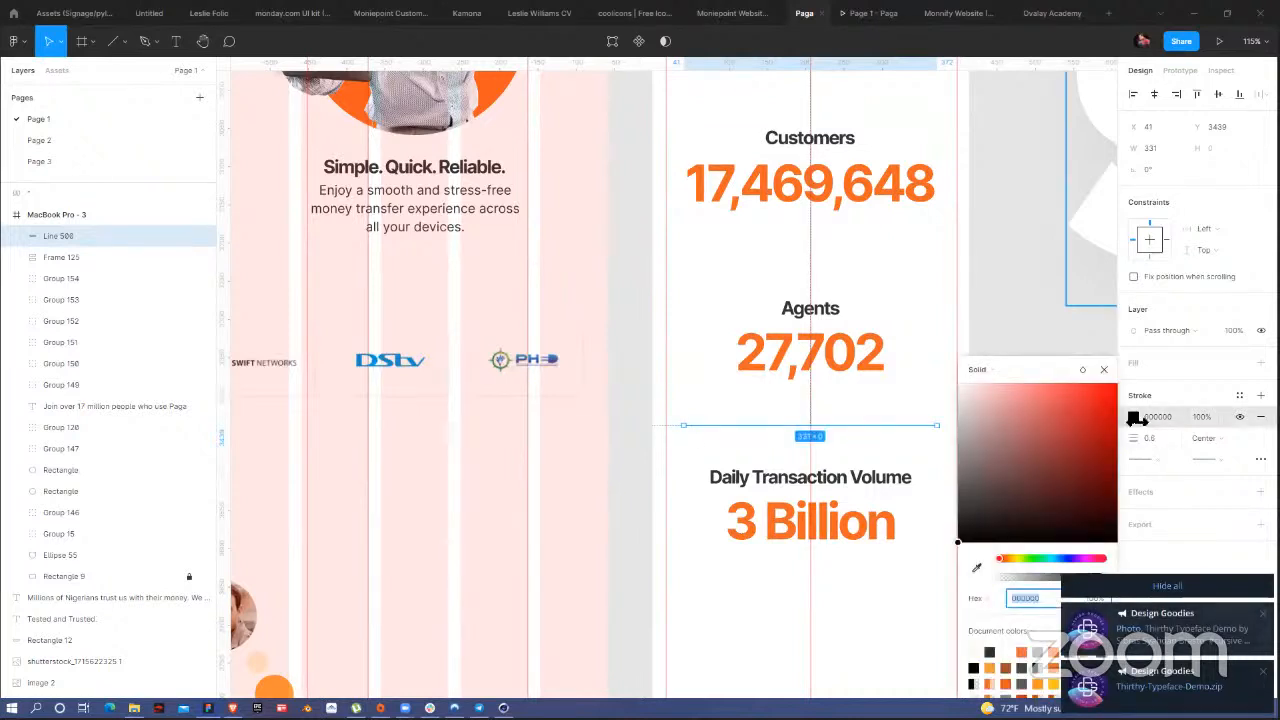
{"action": "left_click", "coordinate": [1016, 580]}
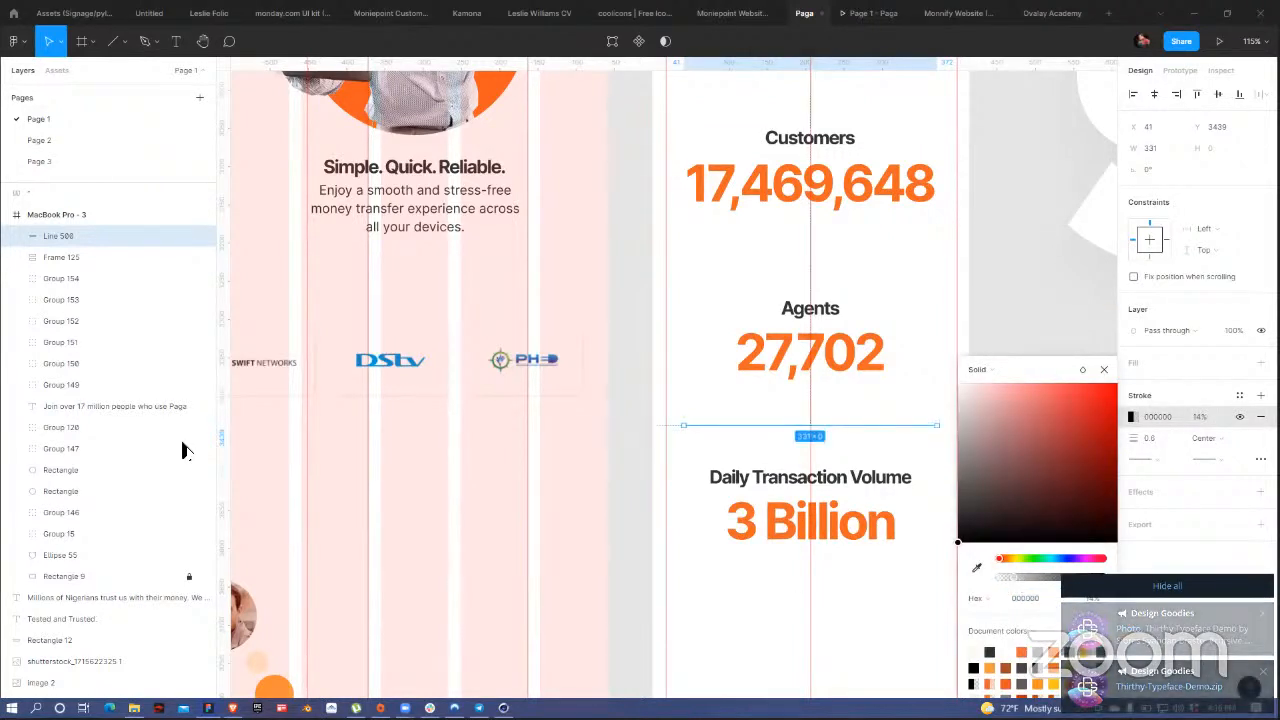
- Move the divider into the auto-layout stats stack between Customers and Agents, and duplicate it between Agents and Daily Transaction Volume
{"action": "left_click", "coordinate": [17, 257]}
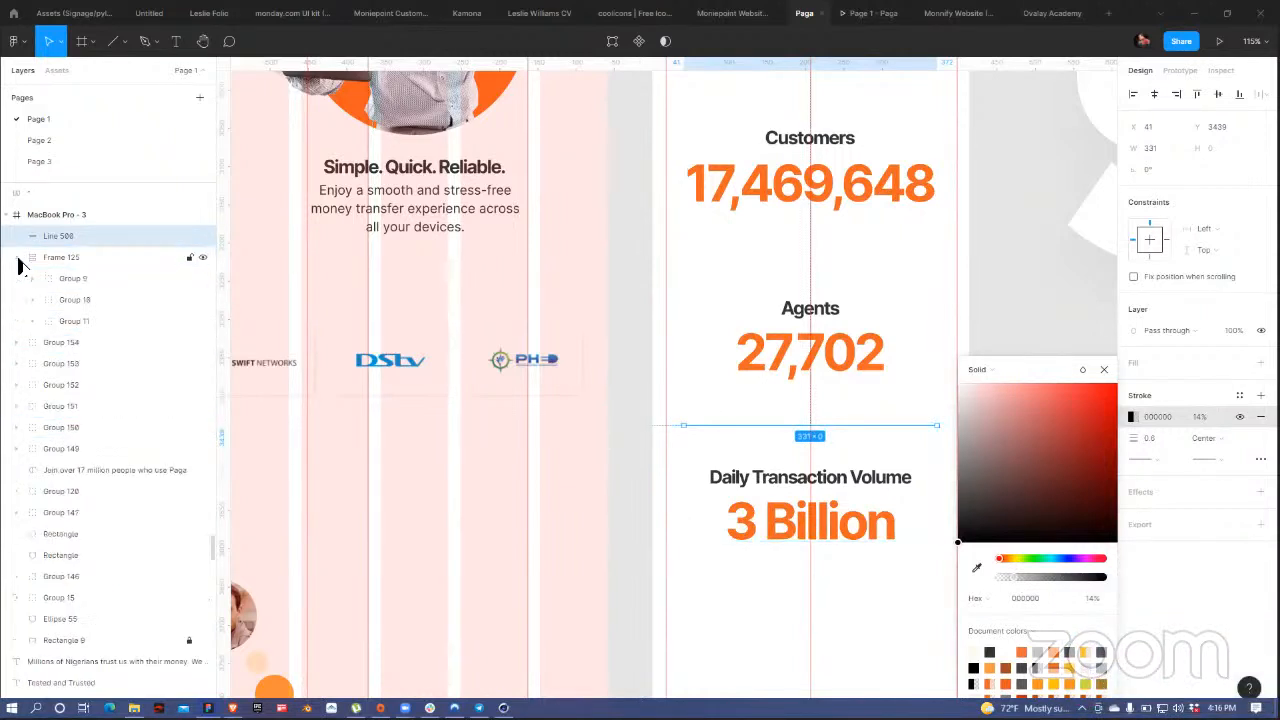
{"action": "left_click_drag", "start_coordinate": [47, 244], "coordinate": [57, 312]}
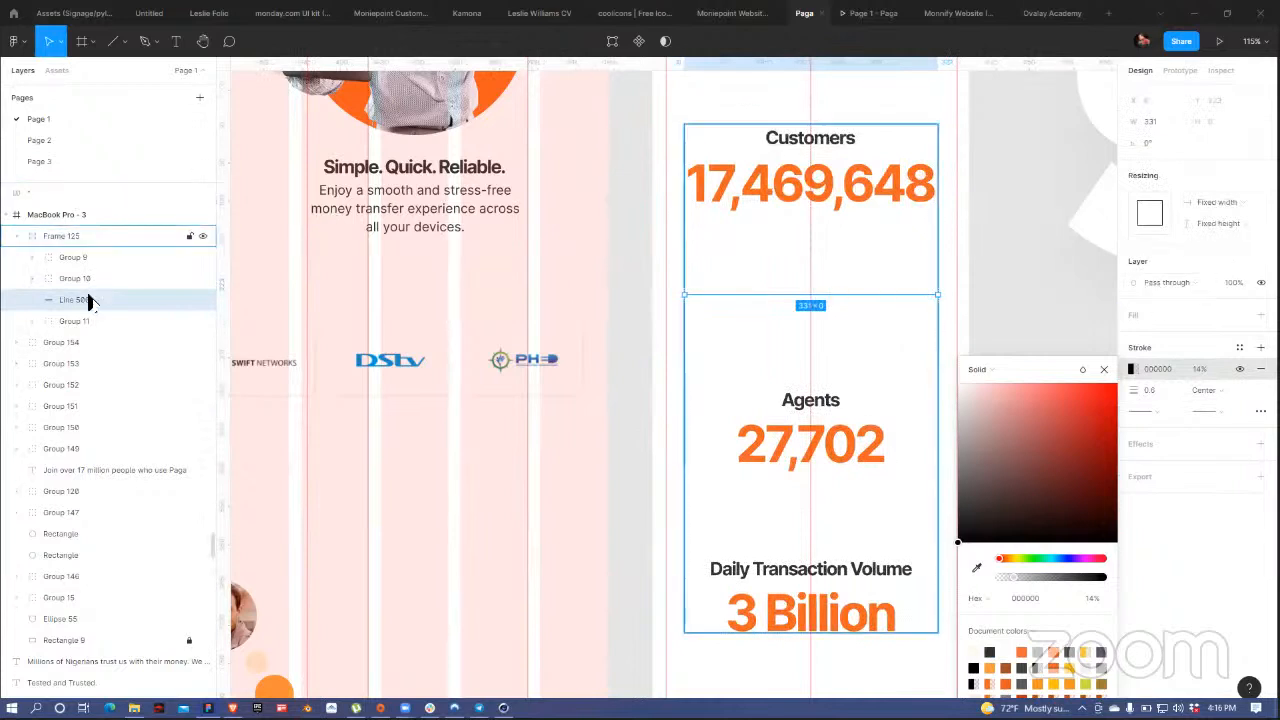
{"action": "left_click_drag", "start_coordinate": [79, 304], "coordinate": [75, 267]}
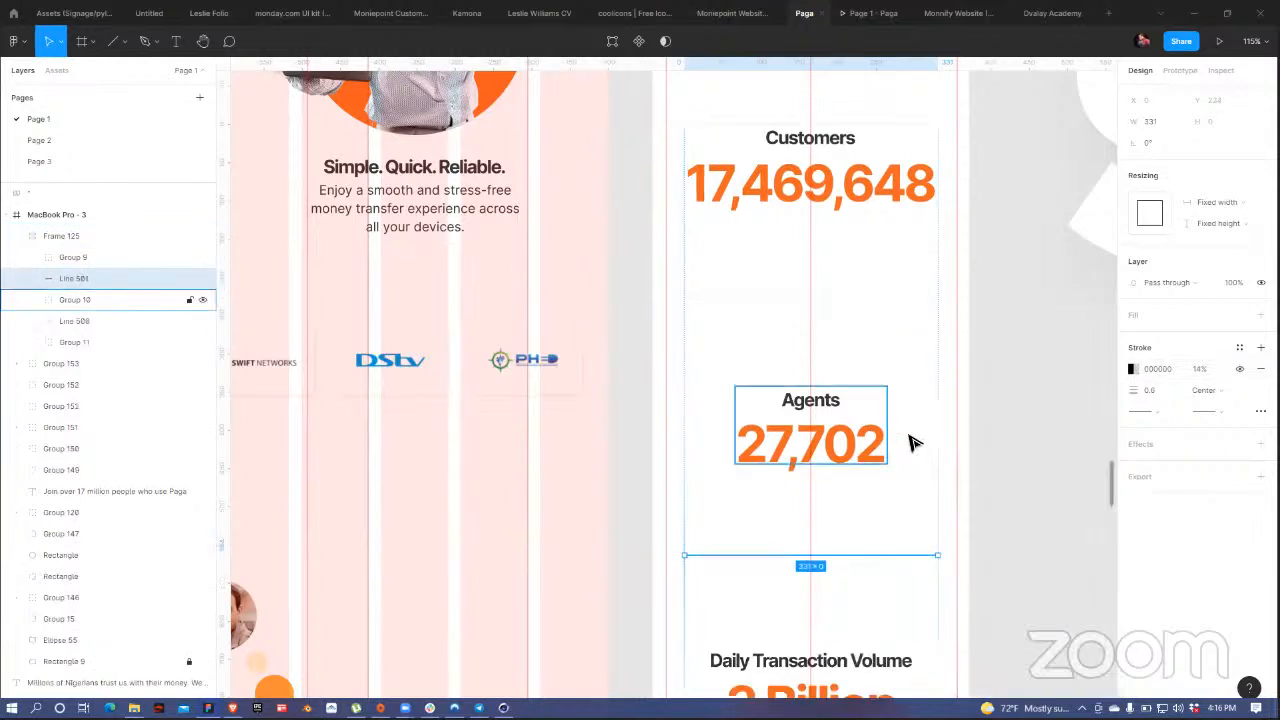
{"action": "left_click", "coordinate": [982, 451]}
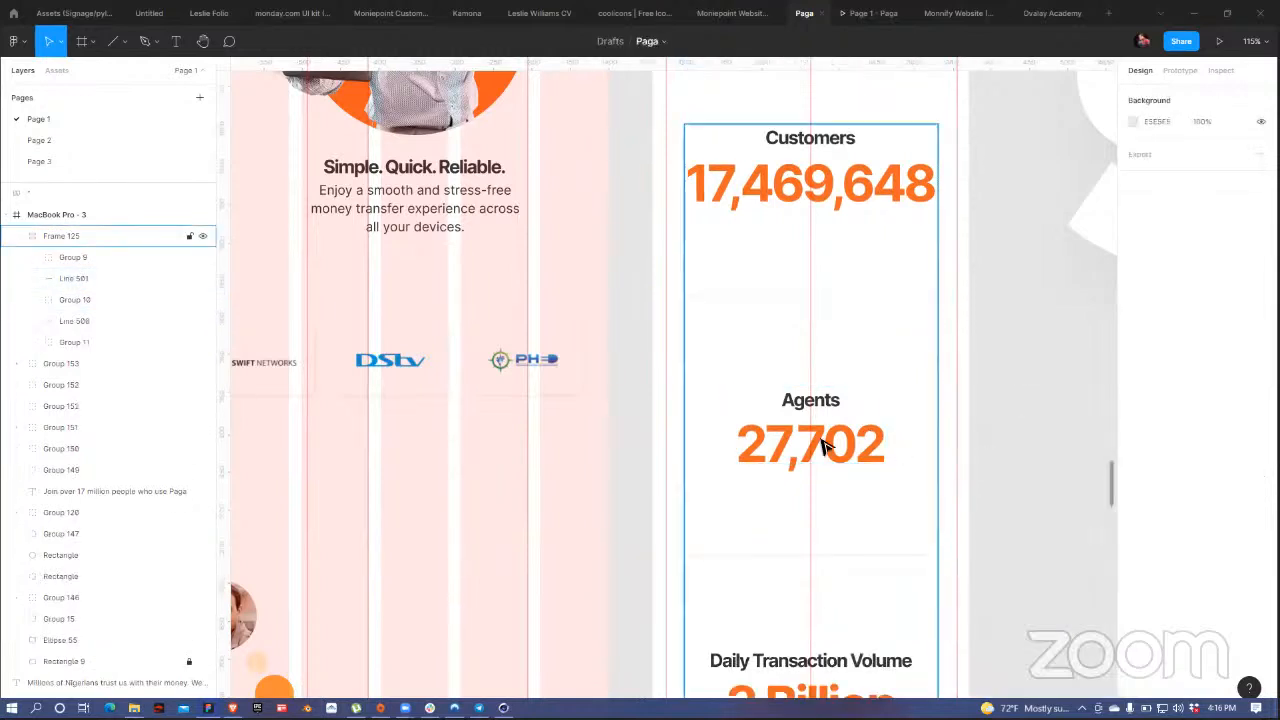
- Tighten the auto-layout spacing between the stats and dividers so the whole stack is about 585 tall
{"action": "left_click", "coordinate": [890, 447]}
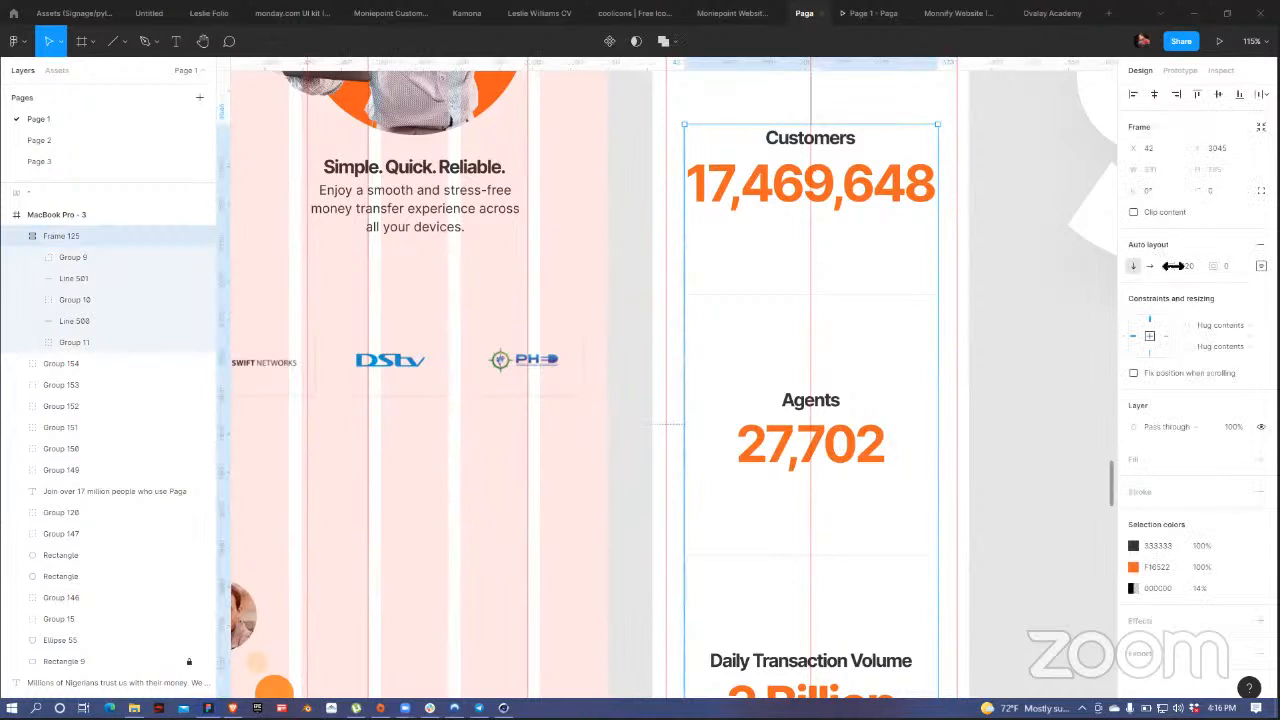
{"action": "left_click_drag", "start_coordinate": [1172, 265], "coordinate": [1104, 261]}
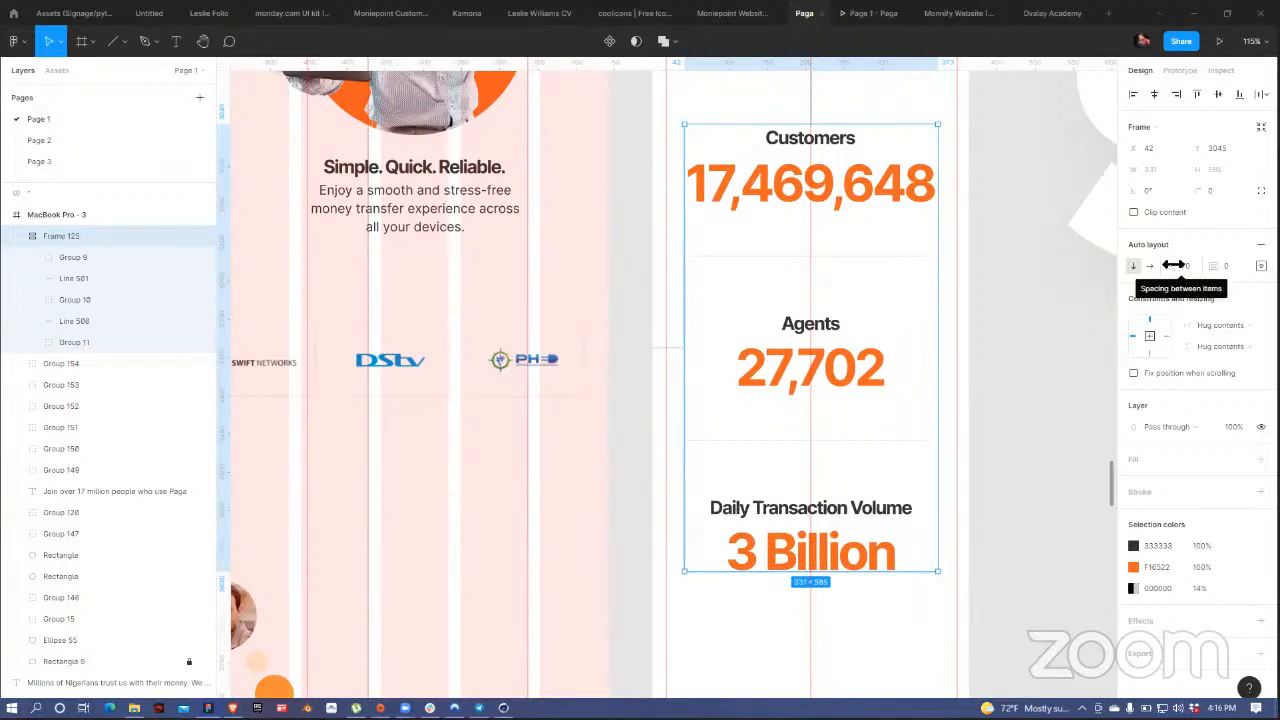
{"action": "left_click", "coordinate": [1003, 287]}
{"action": "scroll", "coordinate": [1003, 287], "scroll_direction": "down", "scroll_amount": 5}
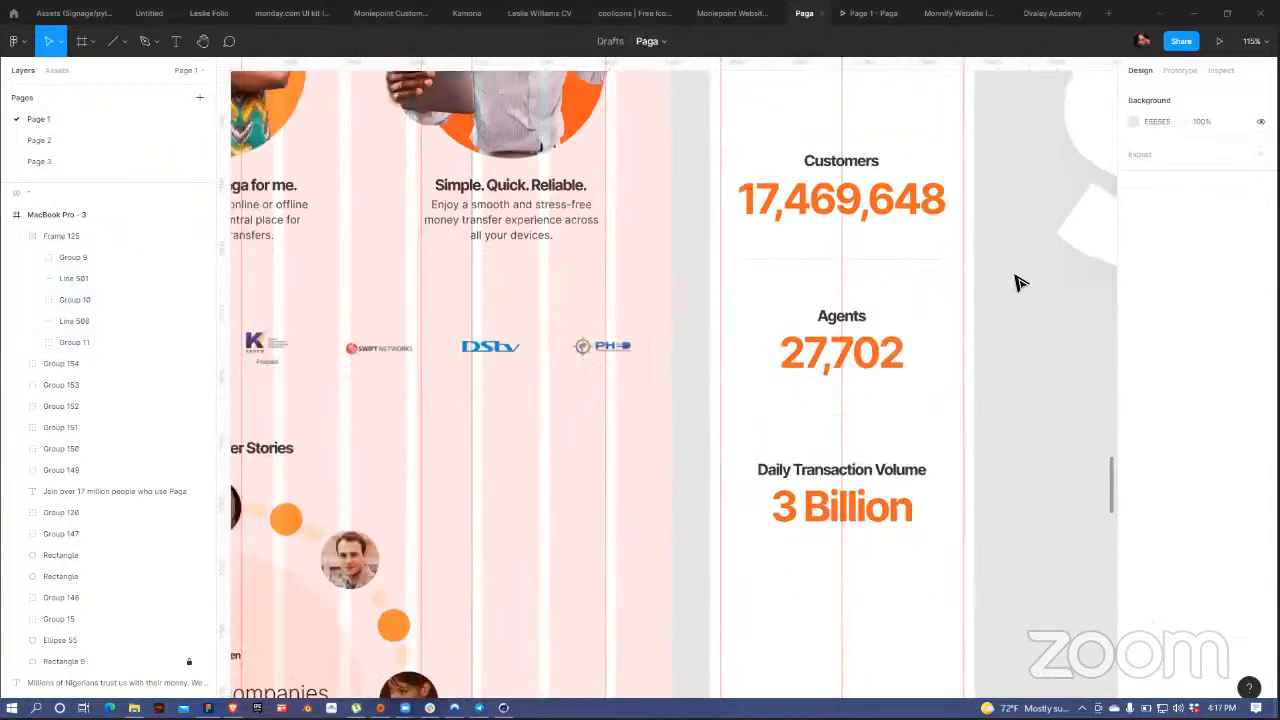
- Scale the large white Stats lettering to about 600 × 216 and place it in the narrow frame just above the Customers figure
{"action": "left_click", "coordinate": [834, 406]}
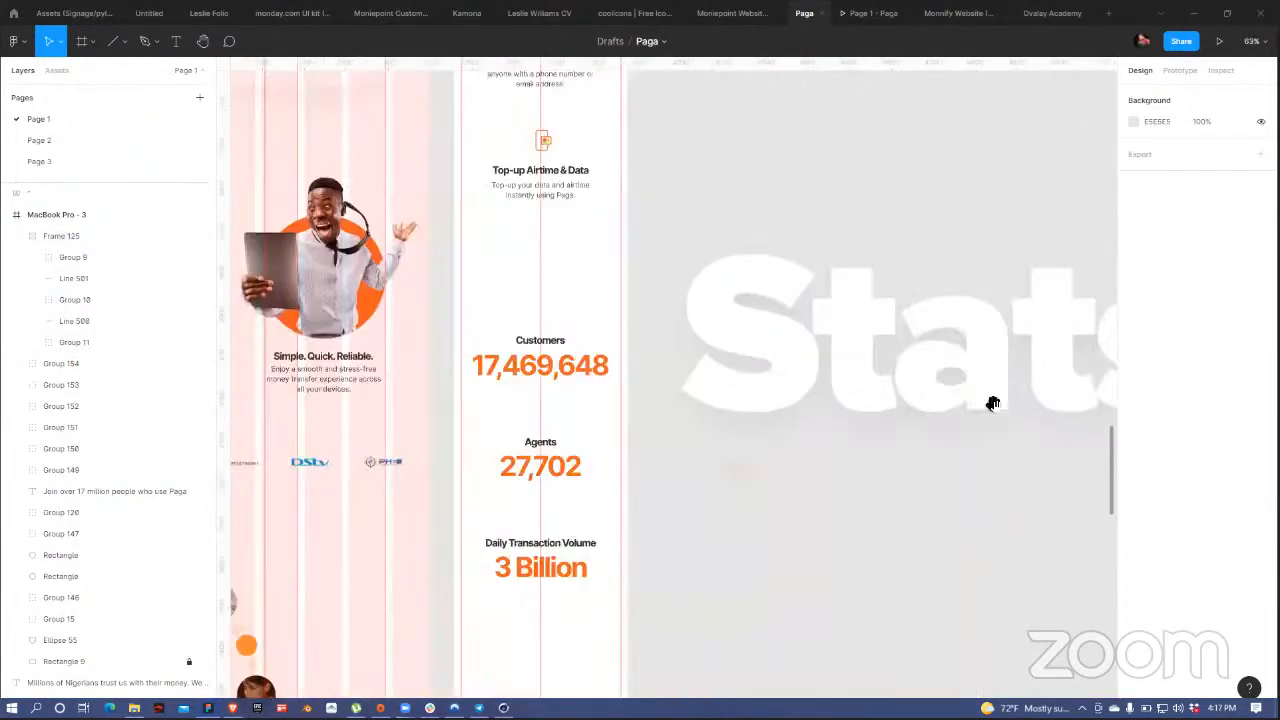
{"action": "left_click_drag", "start_coordinate": [991, 406], "coordinate": [646, 374]}
{"action": "left_click_drag", "start_coordinate": [805, 447], "coordinate": [743, 425]}
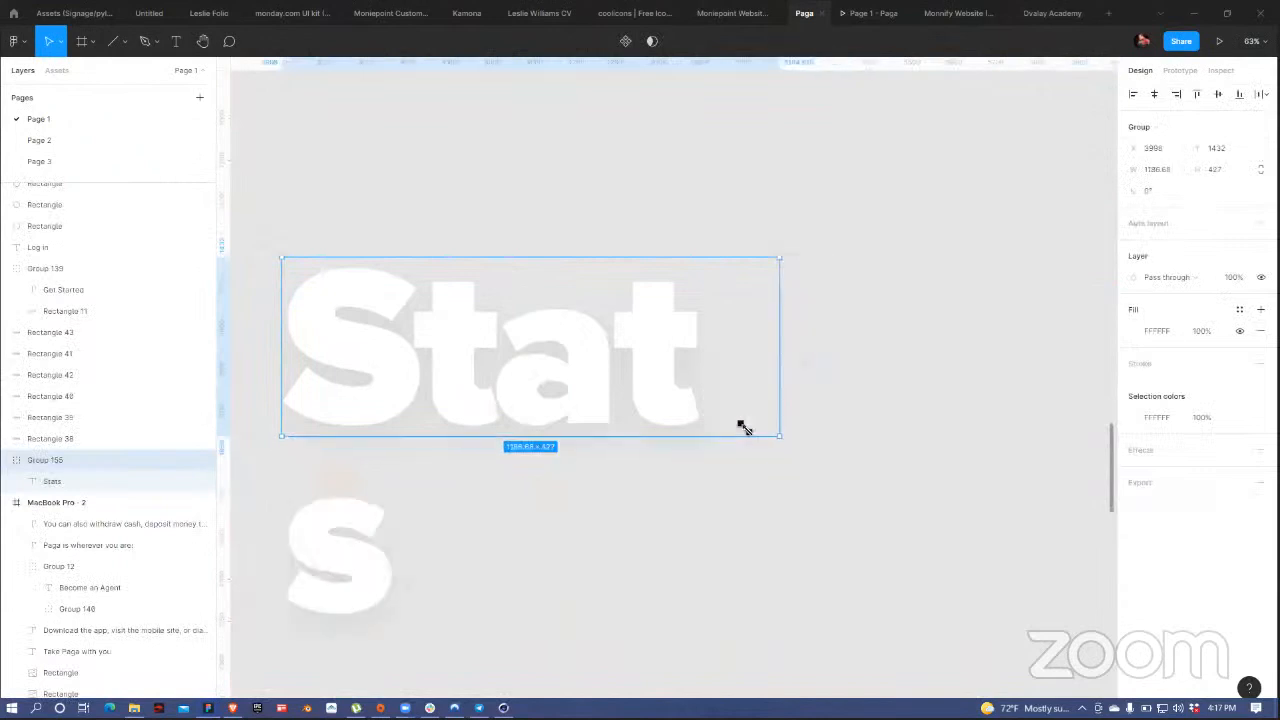
{"action": "key", "text": "ctrl+z"}
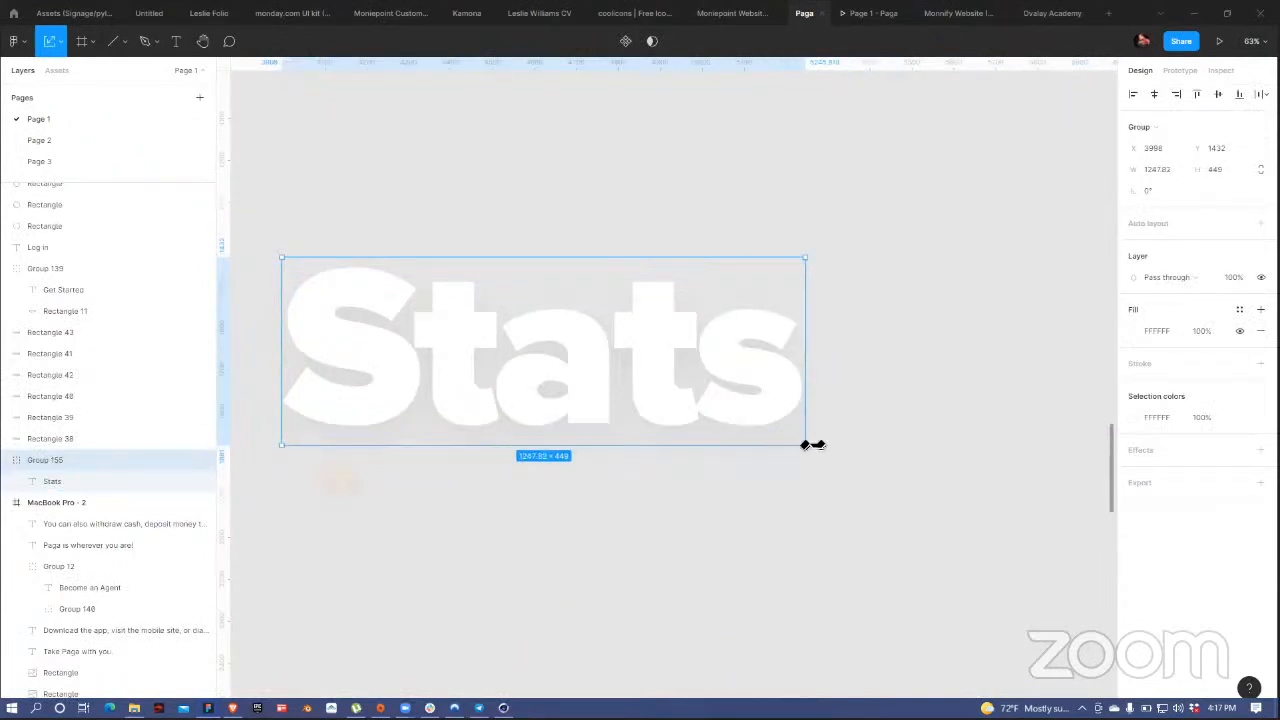
{"action": "left_click_drag", "start_coordinate": [805, 445], "coordinate": [1060, 320]}
{"action": "left_click_drag", "start_coordinate": [911, 297], "coordinate": [684, 292]}
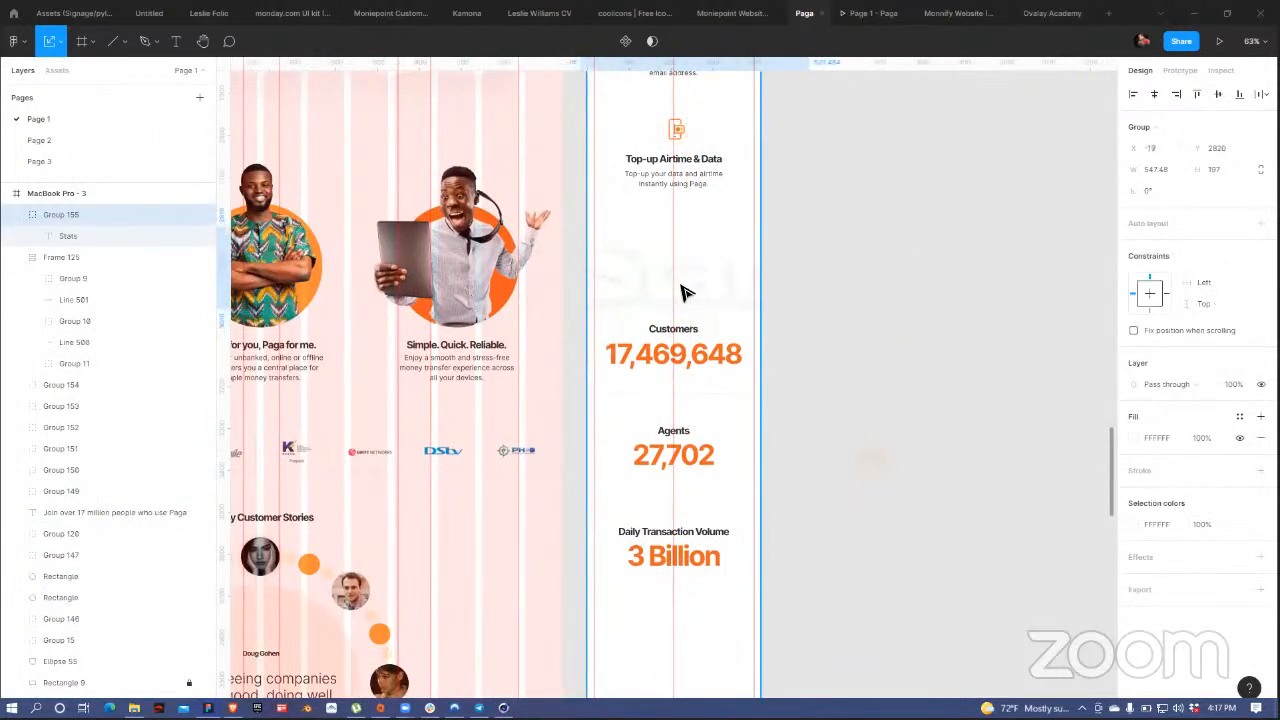
{"action": "mouse_move", "coordinate": [809, 309]}
{"action": "left_mouse_down"}
{"action": "mouse_move", "coordinate": [840, 329]}
{"action": "mouse_move", "coordinate": [830, 319]}
{"action": "left_mouse_up"}
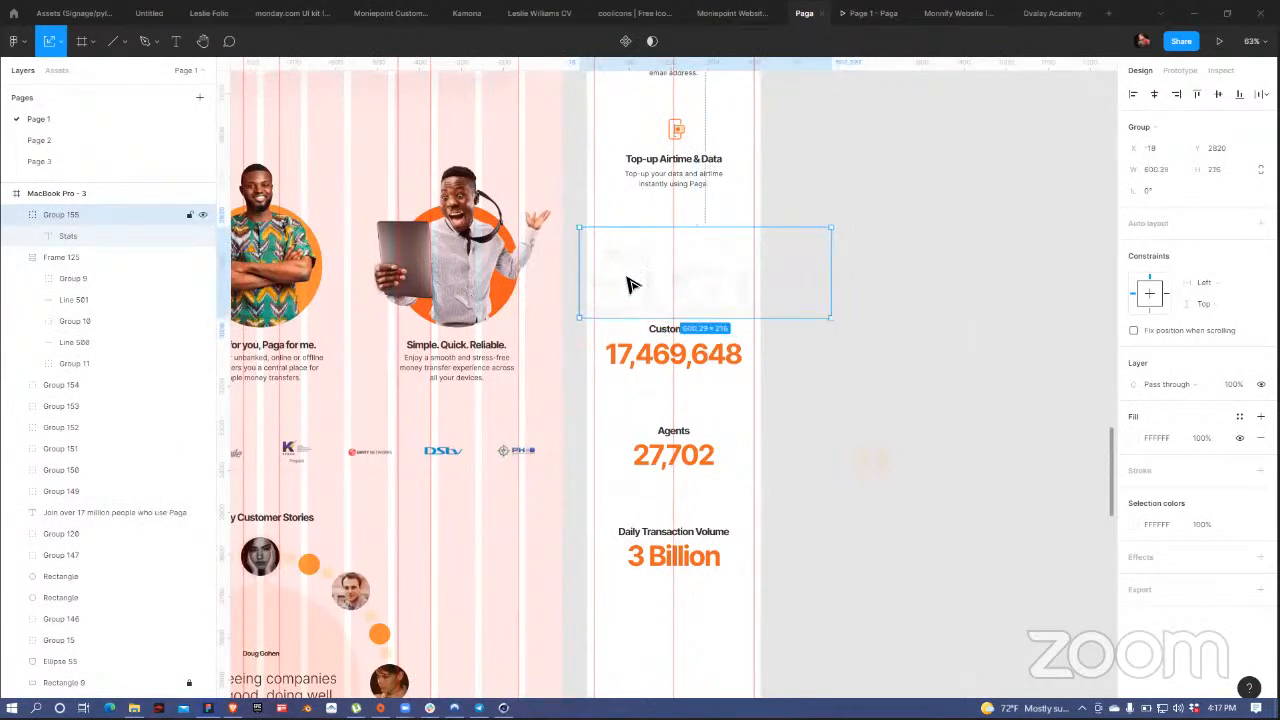
- Lower the Stats lettering behind the stacked figures so it overlaps Customers, and shift lettering and figures up slightly together
{"action": "left_click_drag", "start_coordinate": [720, 288], "coordinate": [645, 290]}
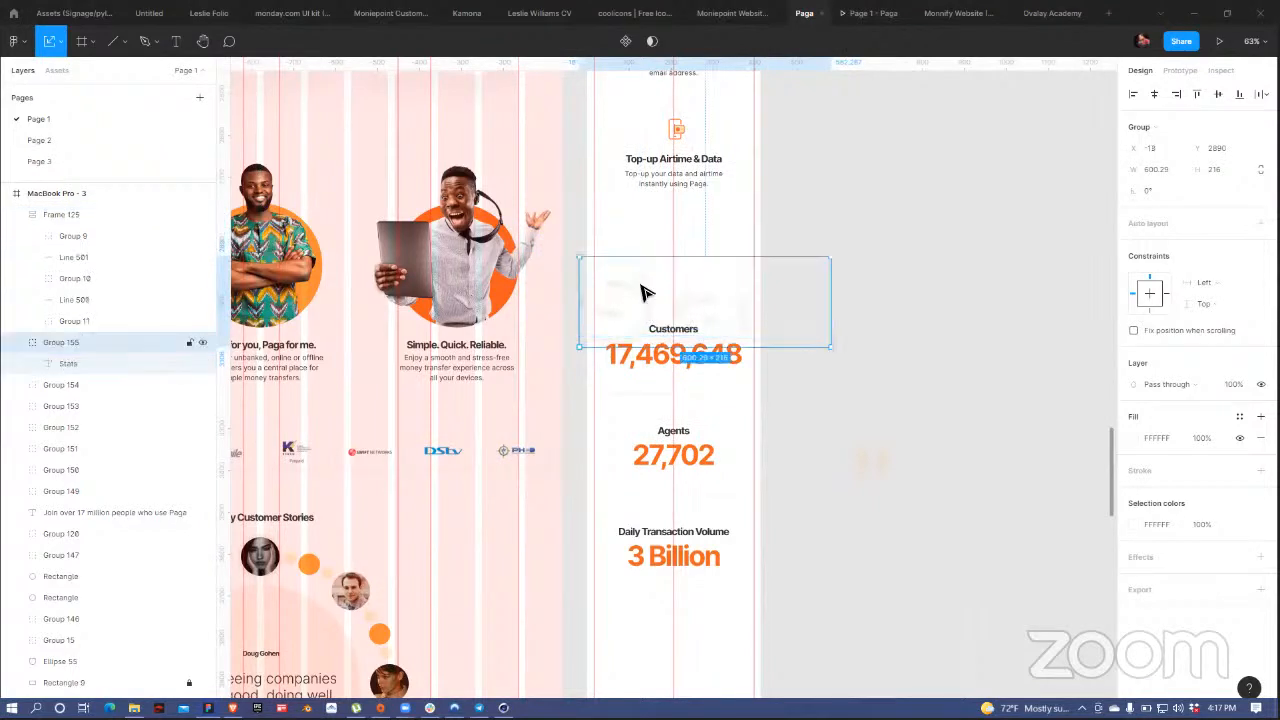
{"action": "left_click", "coordinate": [666, 470], "text": "shift"}
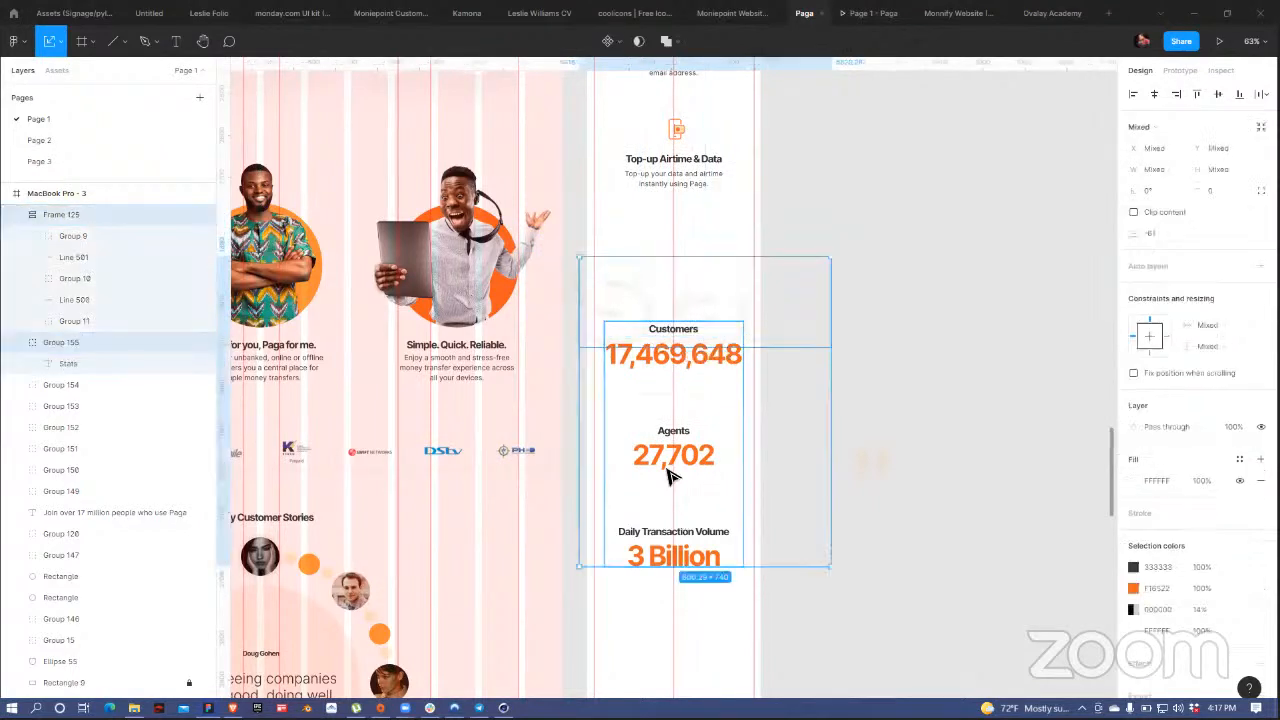
{"action": "left_click_drag", "start_coordinate": [695, 300], "coordinate": [697, 297]}
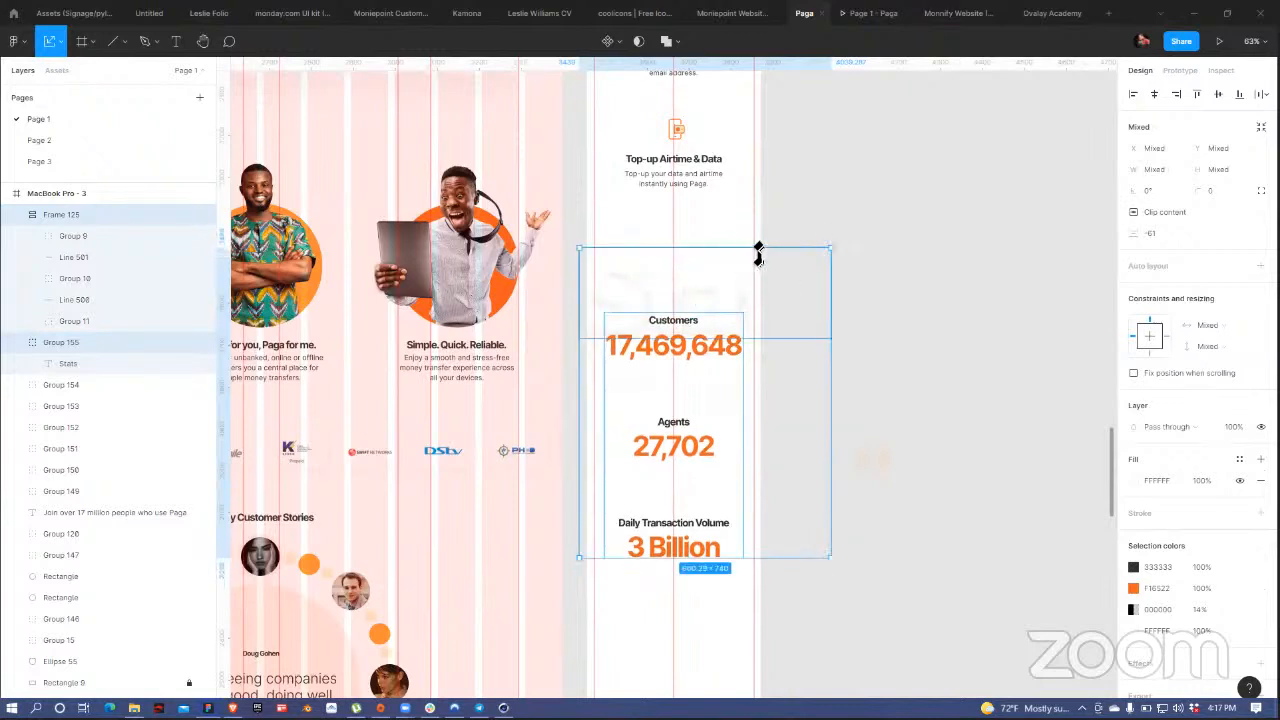
{"action": "scroll", "coordinate": [905, 268], "scroll_direction": "up", "scroll_amount": 7}
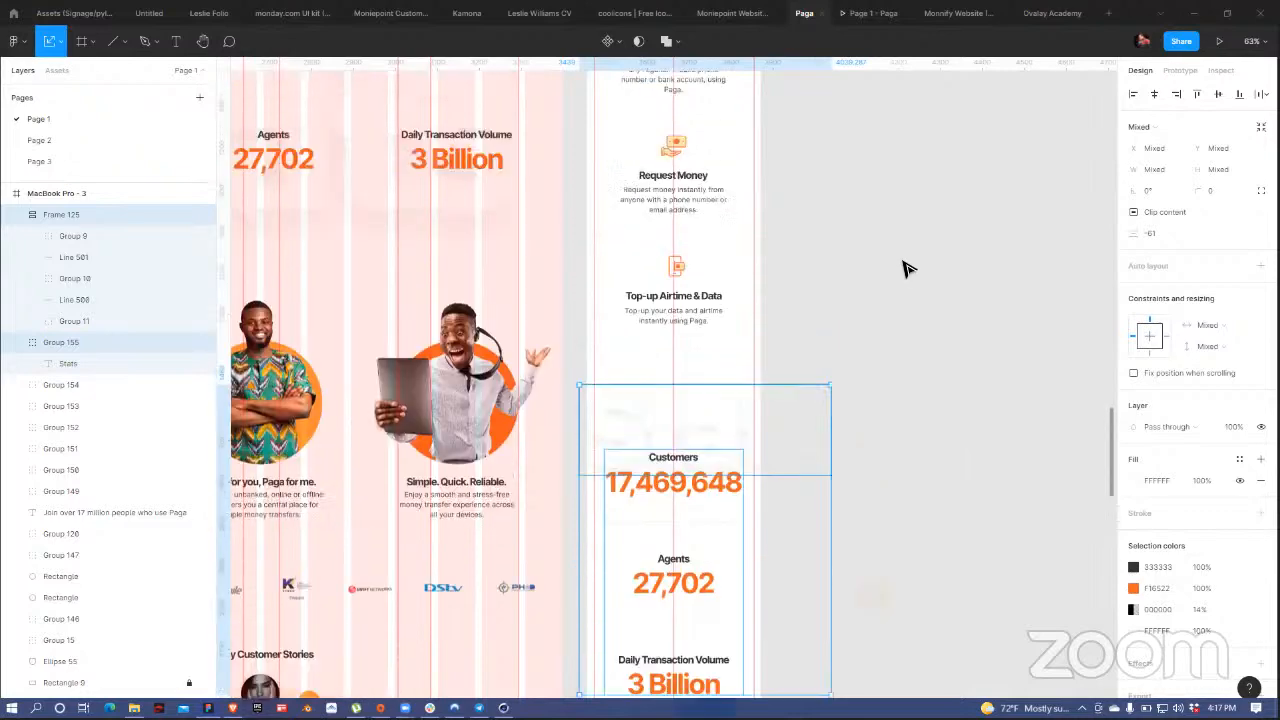
{"action": "scroll", "coordinate": [905, 268], "scroll_direction": "up", "scroll_amount": 6}
{"action": "left_click", "coordinate": [634, 263]}
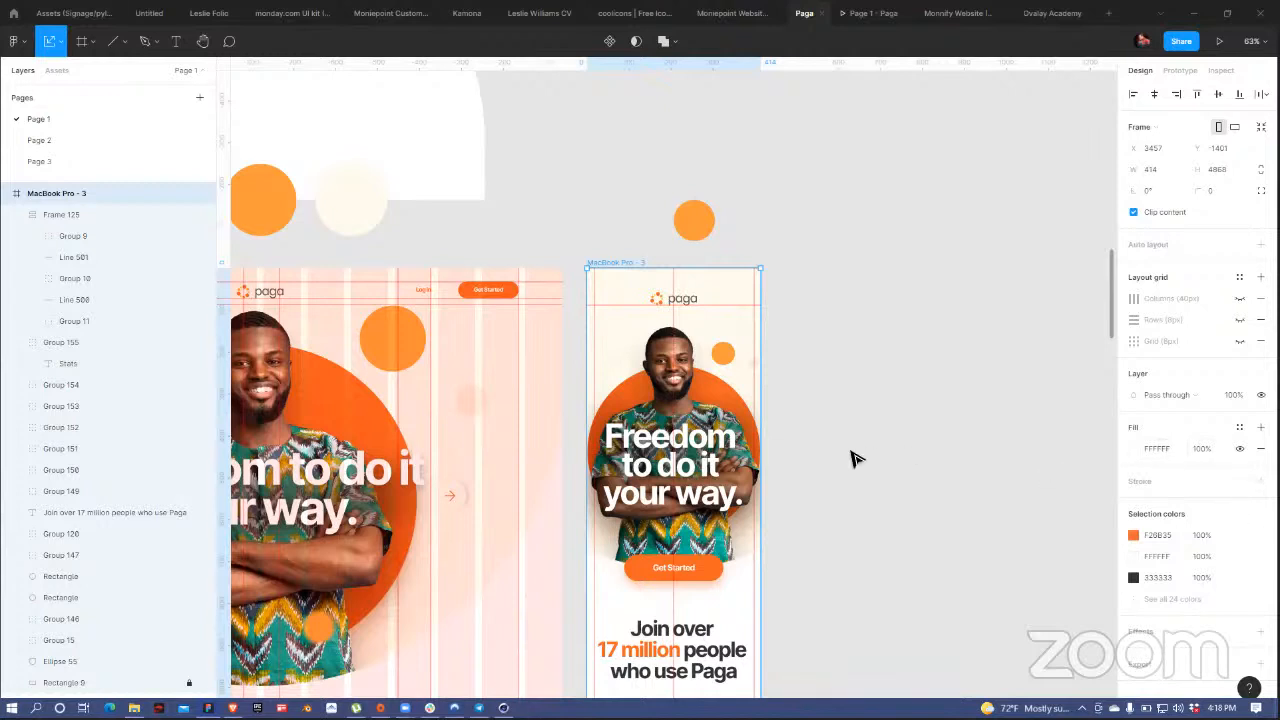
{"action": "scroll", "coordinate": [853, 458], "scroll_direction": "down", "scroll_amount": 1}
{"action": "scroll", "coordinate": [789, 429], "scroll_direction": "down", "scroll_amount": 10}
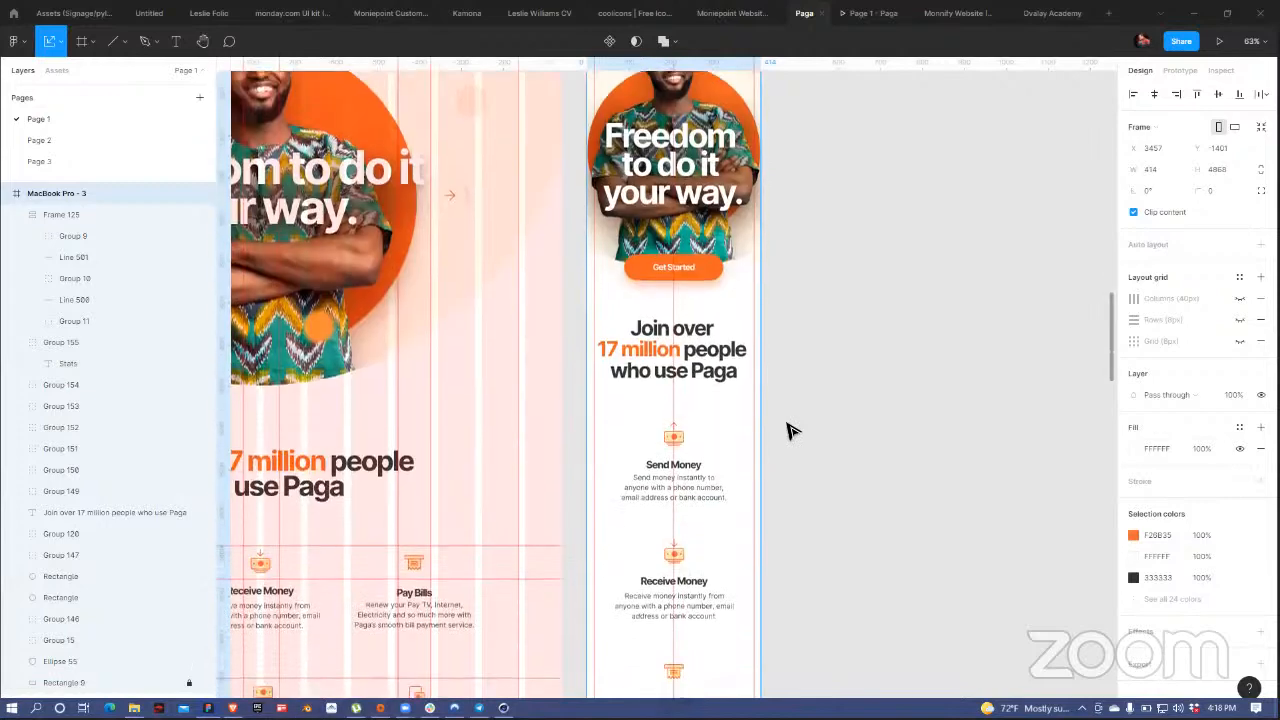
- Copy the desktop group of three people cards, paste it beside the narrow frame and ungroup it into separate cards
{"action": "scroll", "coordinate": [770, 428], "scroll_direction": "down", "scroll_amount": 6}
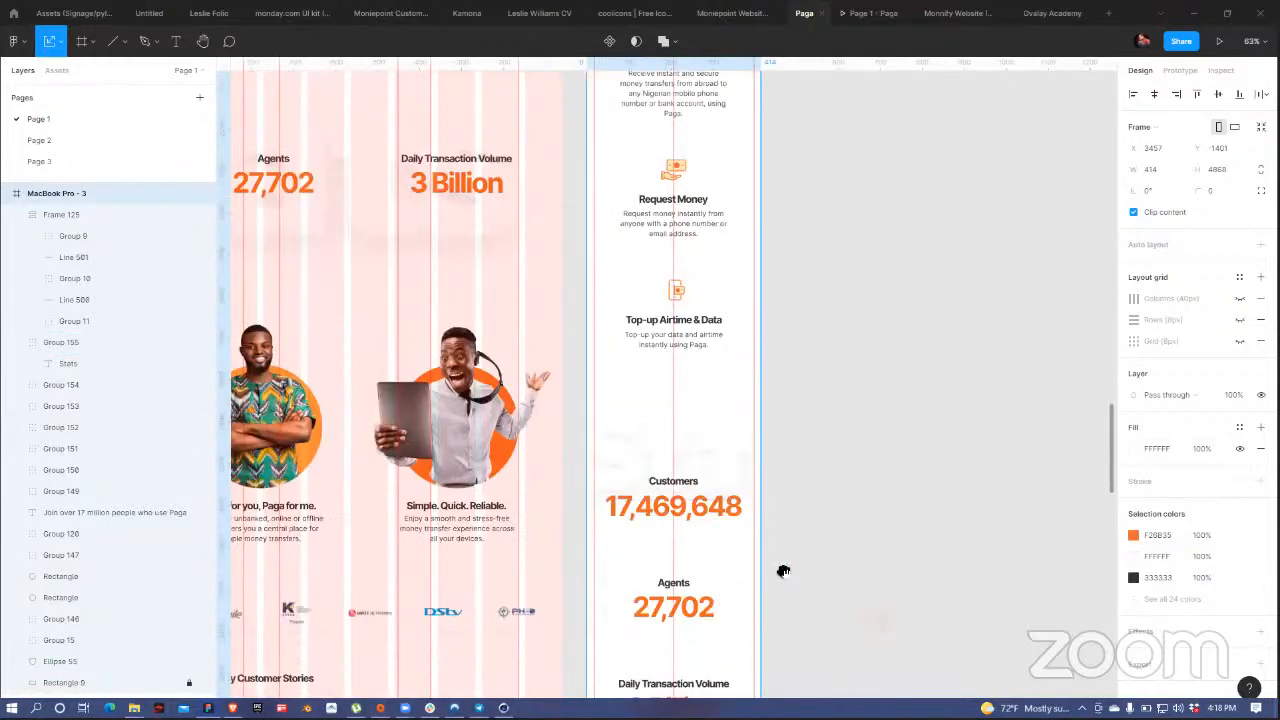
{"action": "scroll", "coordinate": [808, 177], "scroll_direction": "down", "scroll_amount": 6}
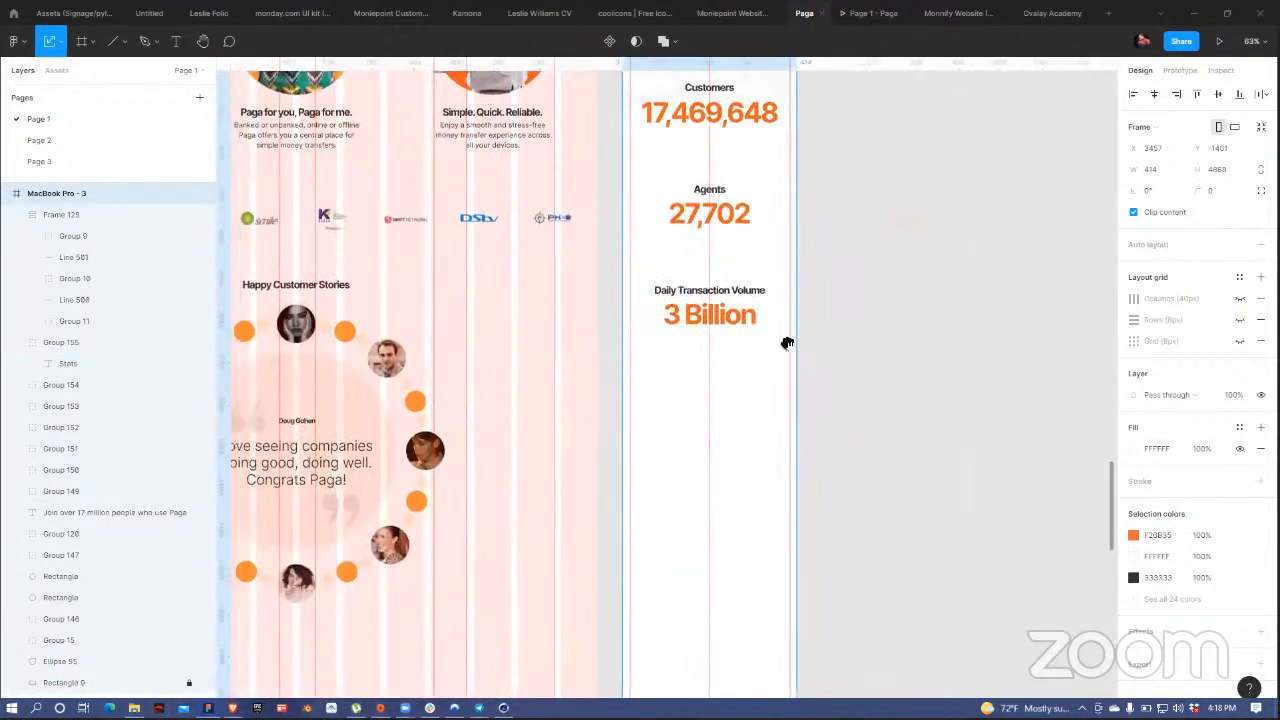
{"action": "scroll", "coordinate": [786, 343], "scroll_direction": "left", "scroll_amount": 6}
{"action": "scroll", "coordinate": [422, 250], "scroll_direction": "up", "scroll_amount": 3}
{"action": "left_click", "coordinate": [703, 292]}
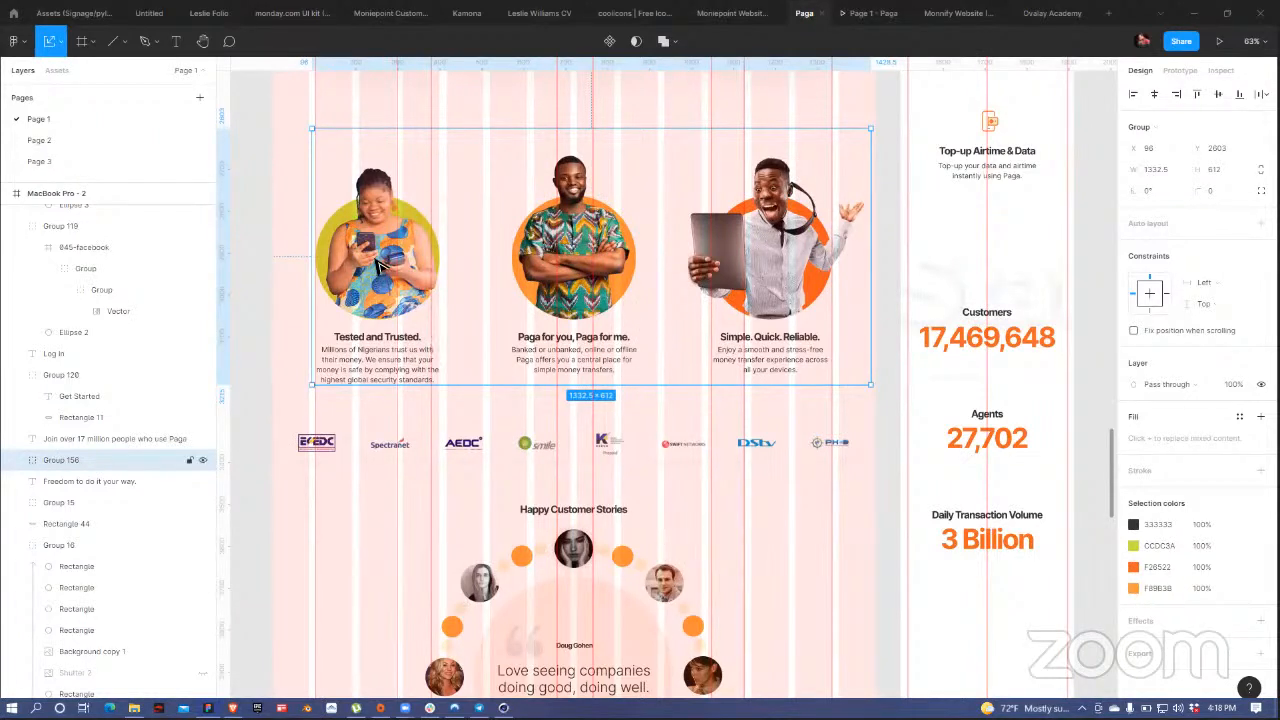
{"action": "scroll", "coordinate": [573, 263], "scroll_direction": "down", "scroll_amount": 1}
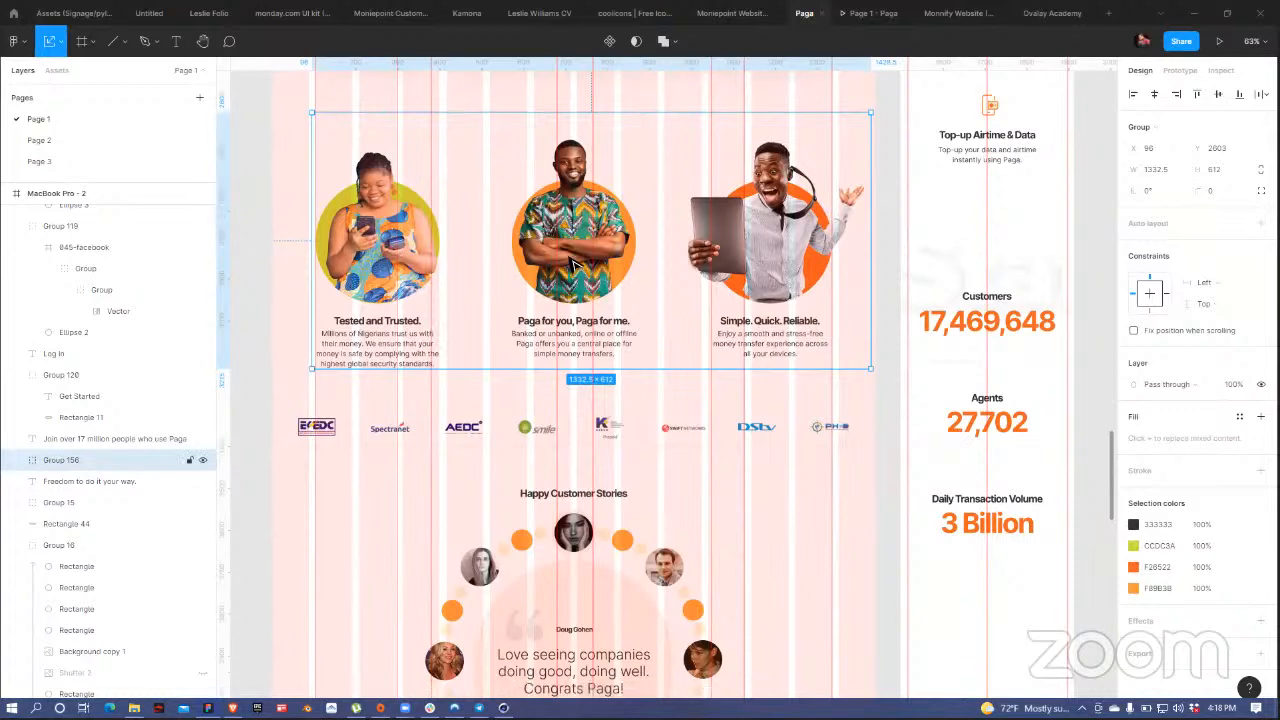
{"action": "scroll", "coordinate": [573, 263], "scroll_direction": "down", "scroll_amount": 6}
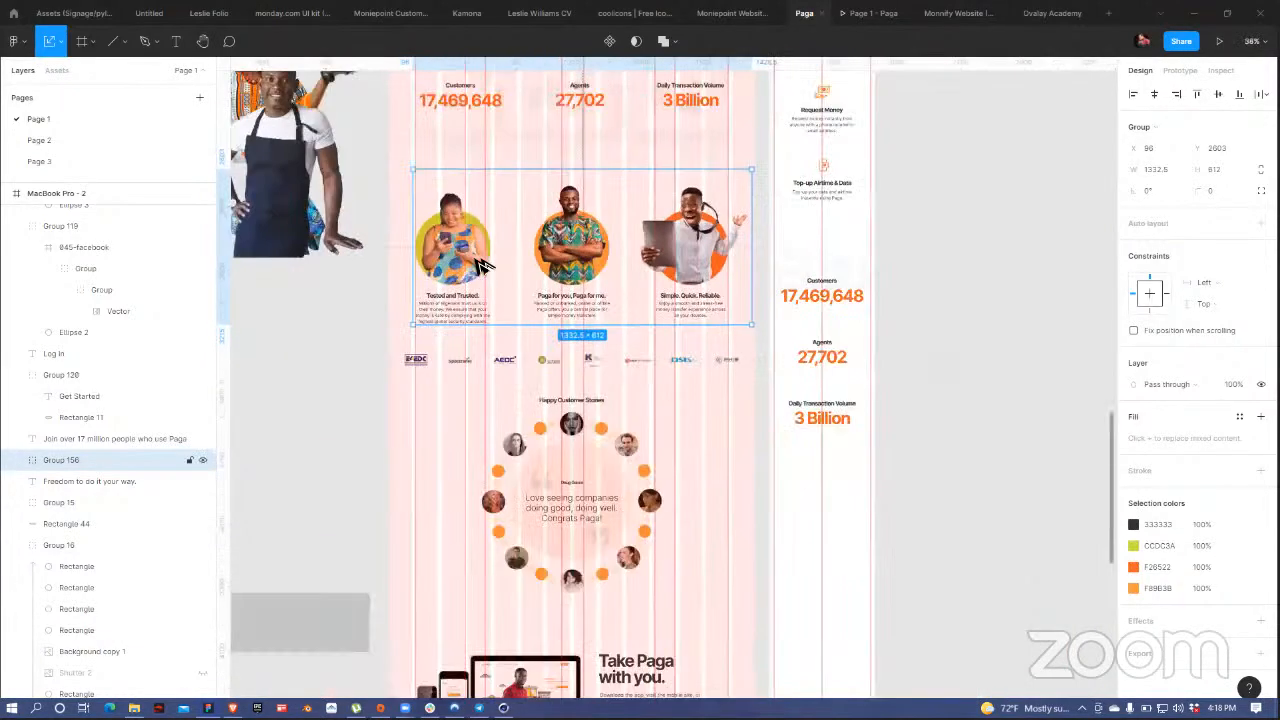
{"action": "key", "text": "ctrl+v"}
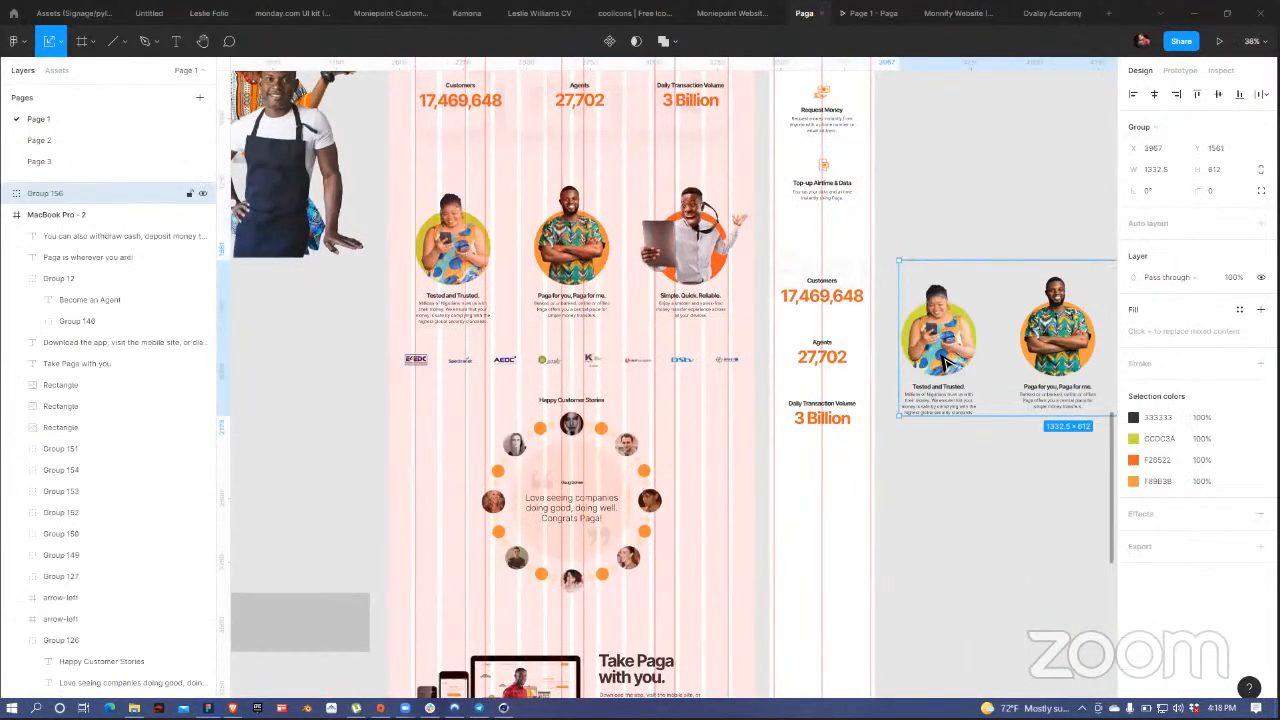
{"action": "right_click", "coordinate": [931, 414]}
{"action": "left_click", "coordinate": [963, 484]}
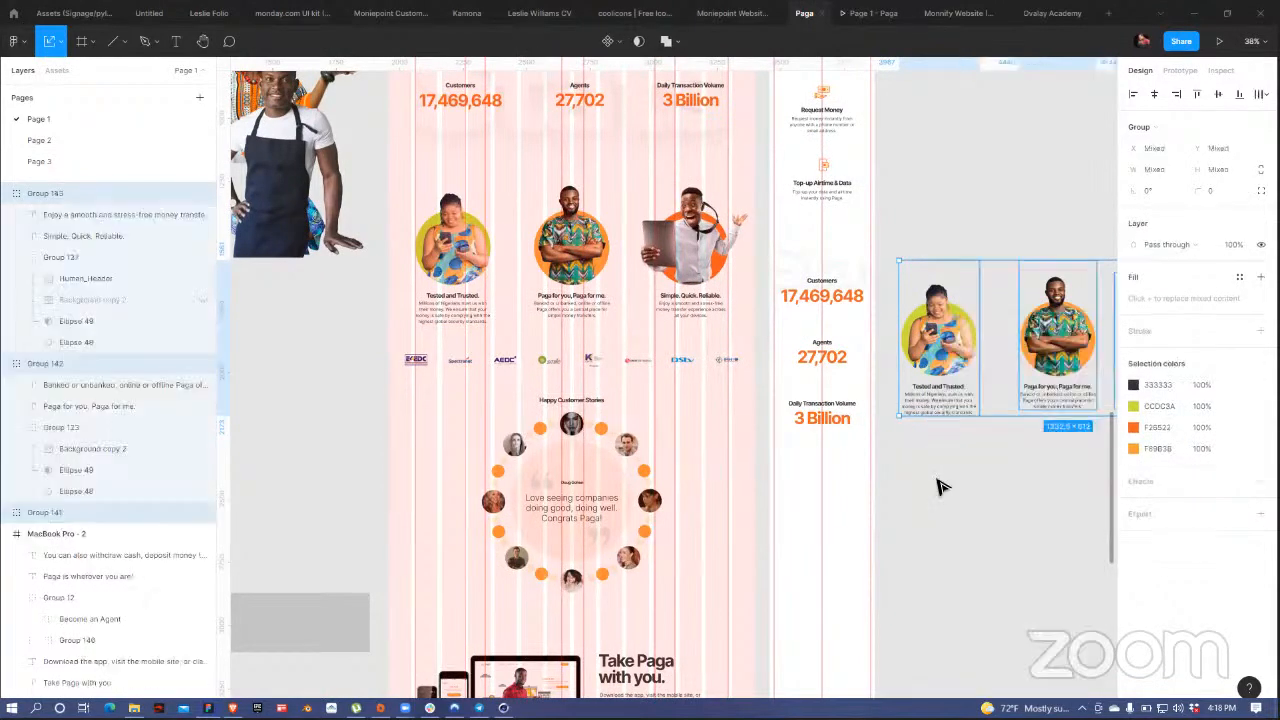
- Move the Tested and Trusted card into the narrow frame, horizontally centred just below the Daily Transaction Volume figure
{"action": "left_click", "coordinate": [943, 486]}
{"action": "left_click", "coordinate": [955, 401]}
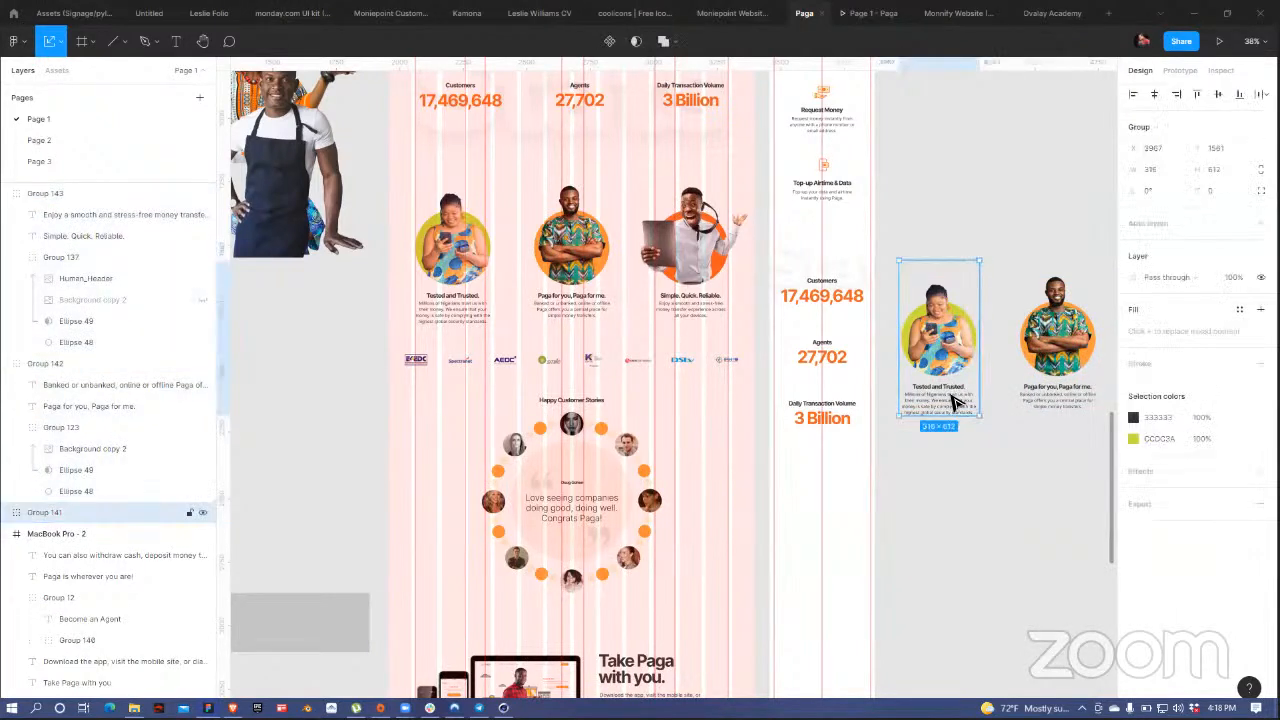
{"action": "left_click_drag", "start_coordinate": [955, 401], "coordinate": [833, 590]}
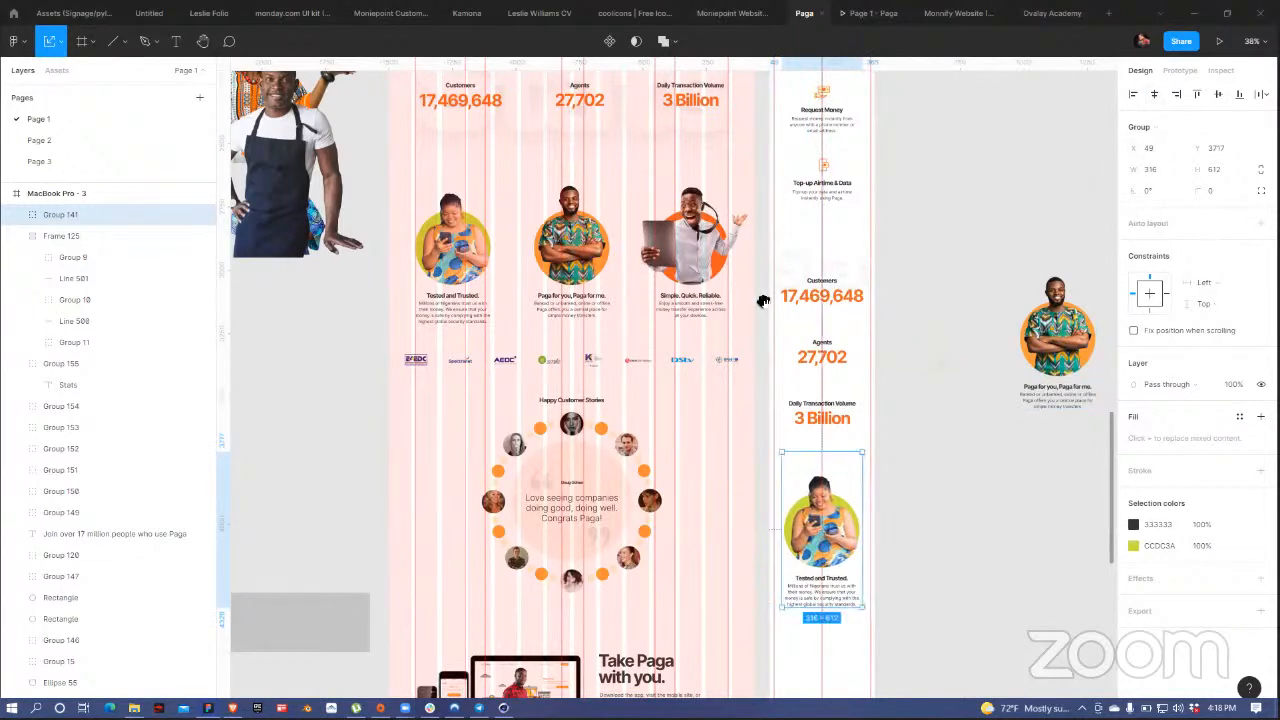
- Move the three loose circles from below the narrow frame far out to its right on the empty canvas
{"action": "scroll", "coordinate": [760, 320], "scroll_direction": "down", "scroll_amount": 1}
{"action": "scroll", "coordinate": [760, 320], "scroll_direction": "right", "scroll_amount": 1}
{"action": "scroll", "coordinate": [634, 523], "scroll_direction": "down", "scroll_amount": 2}
{"action": "scroll", "coordinate": [634, 523], "scroll_direction": "right", "scroll_amount": 1}
{"action": "scroll", "coordinate": [640, 600], "scroll_direction": "down", "scroll_amount": 2}
{"action": "scroll", "coordinate": [640, 600], "scroll_direction": "right", "scroll_amount": 1}
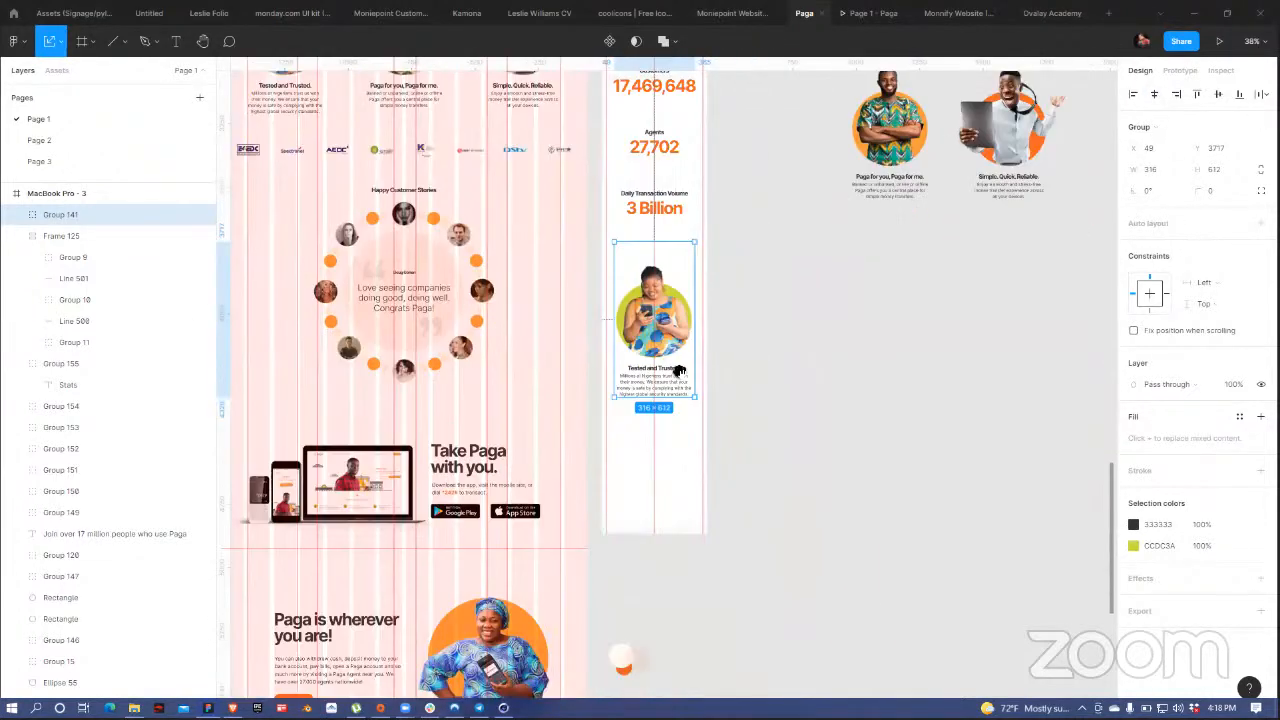
{"action": "scroll", "coordinate": [648, 410], "scroll_direction": "down", "scroll_amount": 4}
{"action": "left_click_drag", "start_coordinate": [625, 357], "coordinate": [686, 478]}
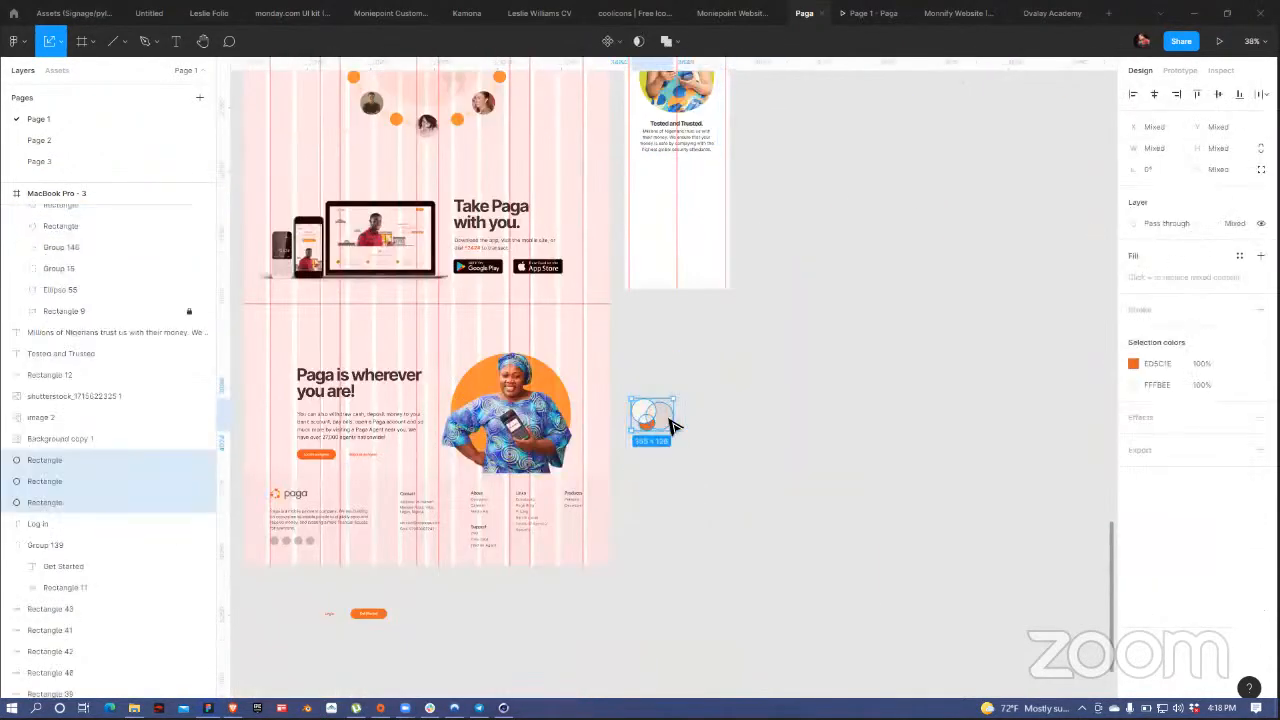
{"action": "left_click_drag", "start_coordinate": [668, 426], "coordinate": [1160, 250]}
{"action": "left_click", "coordinate": [731, 323]}
- Extend the narrow frame downwards to a height of about 7280, keeping its width at 414
{"action": "scroll", "coordinate": [731, 326], "scroll_direction": "down", "scroll_amount": 4}
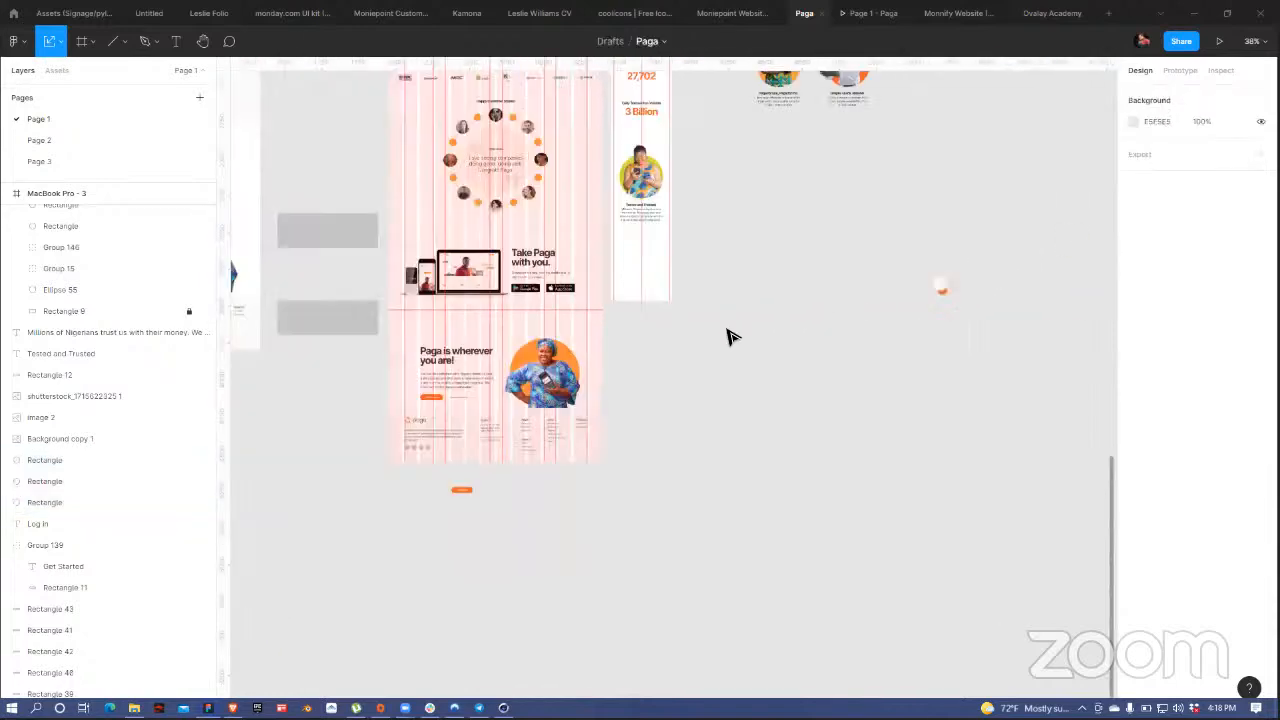
{"action": "scroll", "coordinate": [739, 323], "scroll_direction": "down", "scroll_amount": 2}
{"action": "left_click_drag", "start_coordinate": [735, 213], "coordinate": [726, 357]}
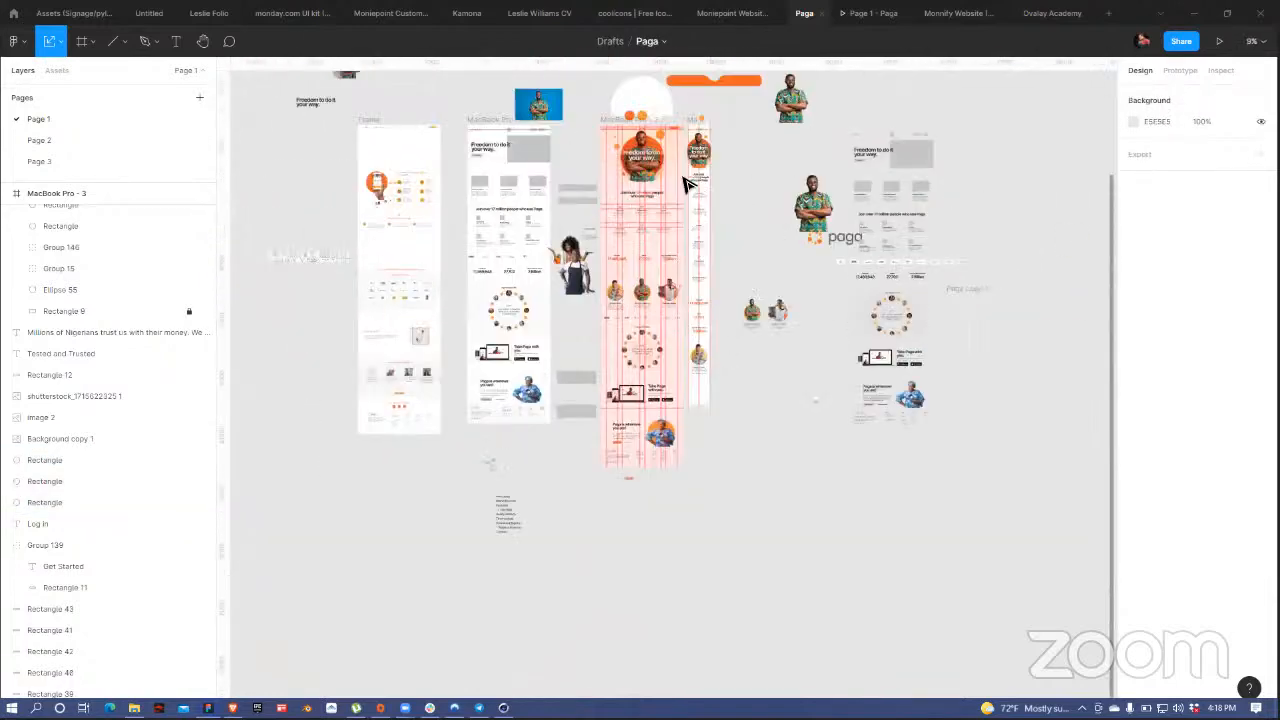
{"action": "left_click", "coordinate": [690, 441]}
{"action": "scroll", "coordinate": [696, 380], "scroll_direction": "down", "scroll_amount": 3}
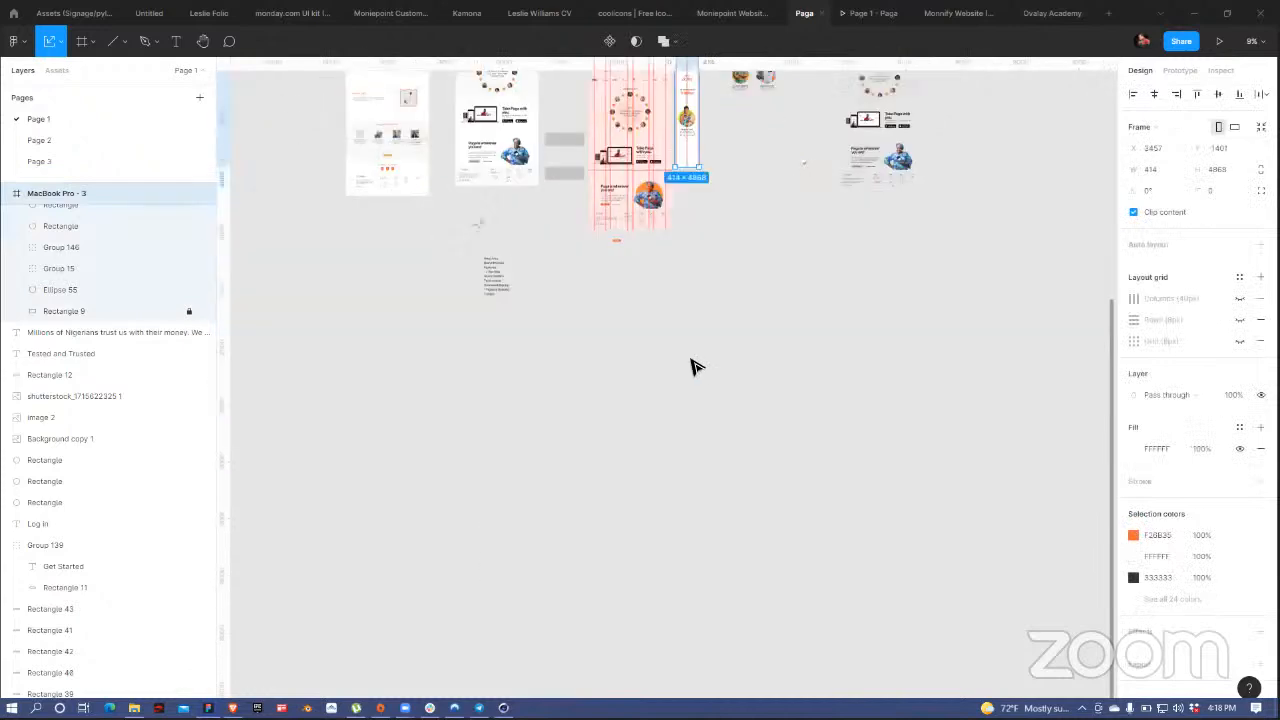
{"action": "scroll", "coordinate": [691, 362], "scroll_direction": "up", "scroll_amount": 2}
{"action": "scroll", "coordinate": [696, 367], "scroll_direction": "up", "scroll_amount": 5}
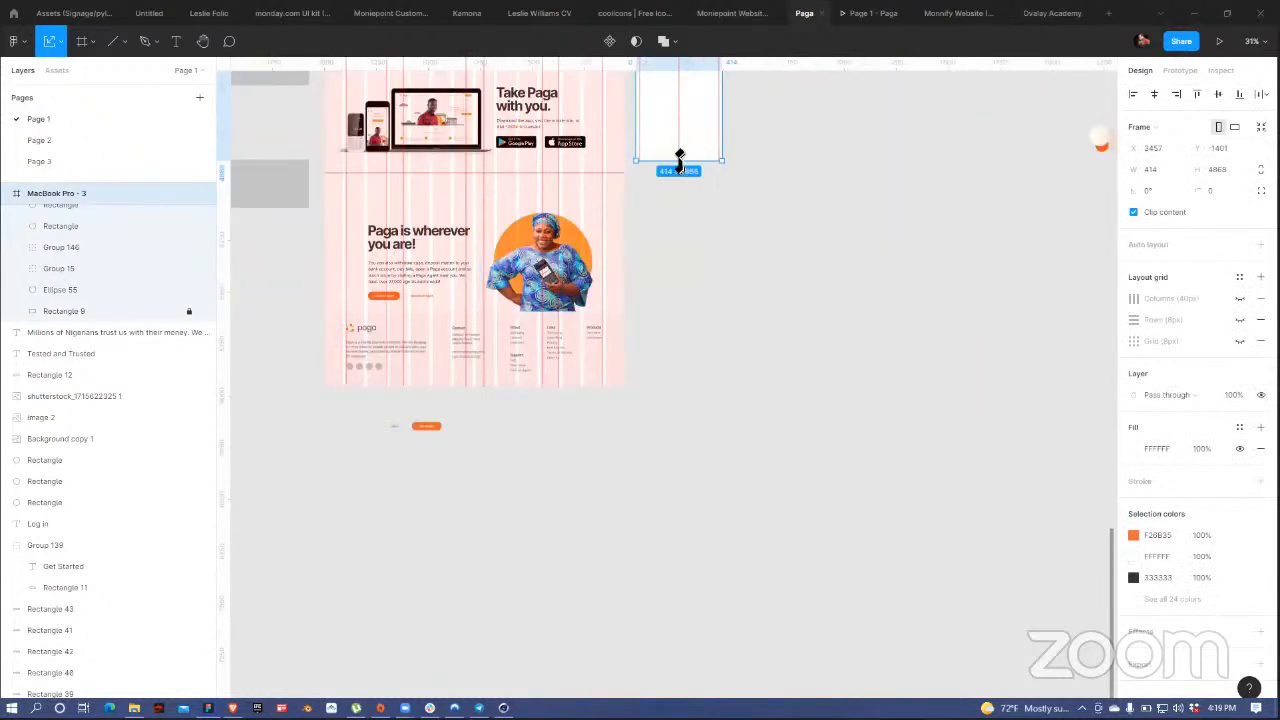
{"action": "left_click_drag", "start_coordinate": [675, 215], "coordinate": [677, 396]}
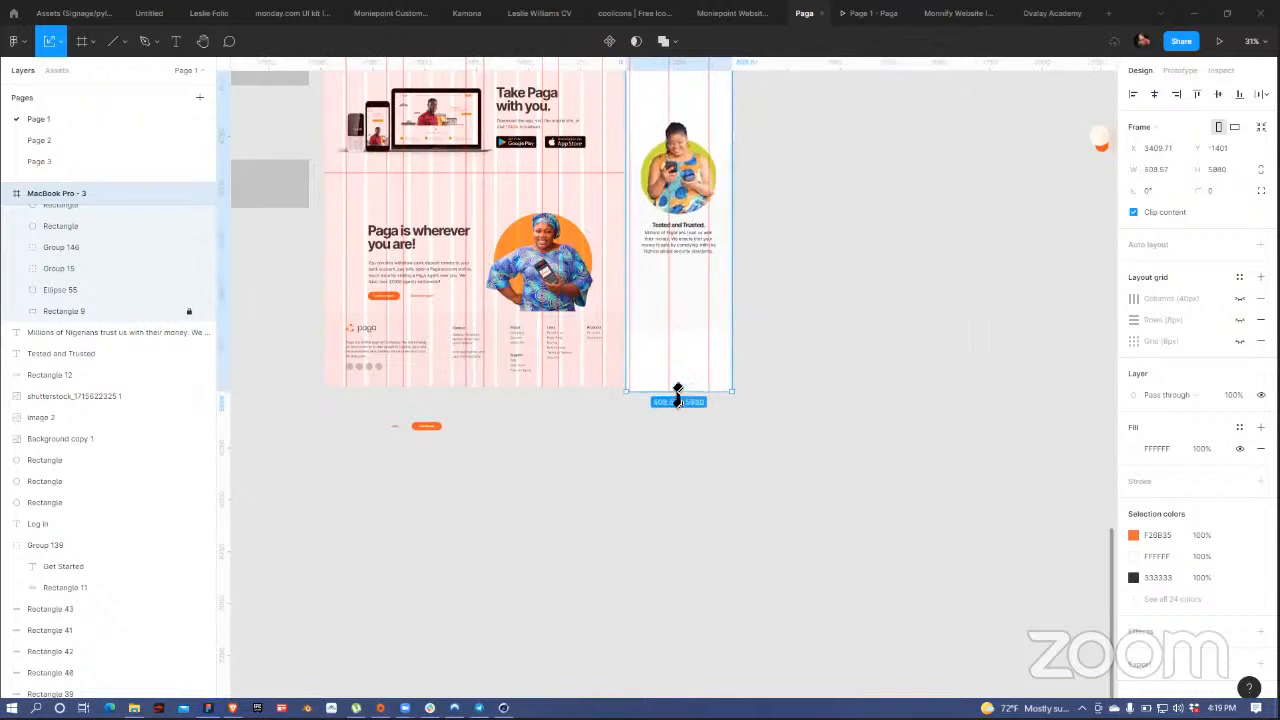
{"action": "key", "text": "ctrl+z"}
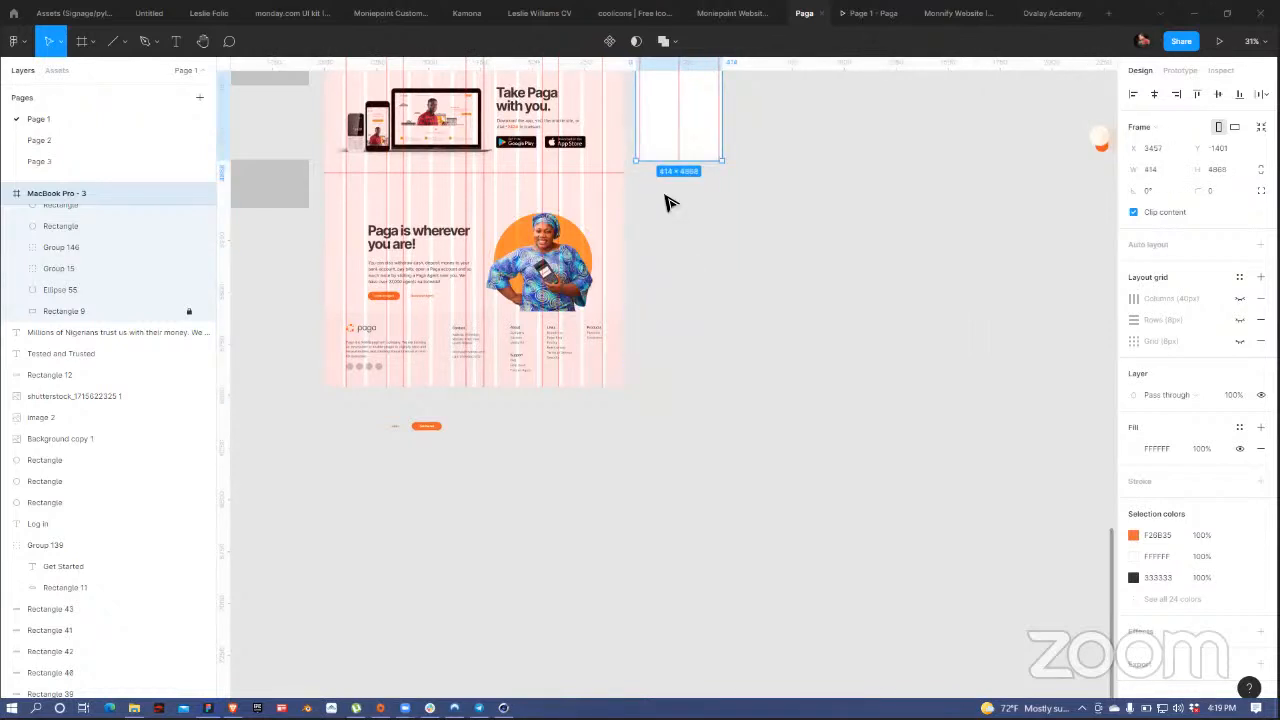
{"action": "left_click_drag", "start_coordinate": [680, 163], "coordinate": [651, 664]}
- Move the Paga for you, Paga for me card into the narrow frame, centred below the Tested and Trusted card
{"action": "scroll", "coordinate": [651, 494], "scroll_direction": "up", "scroll_amount": 8}
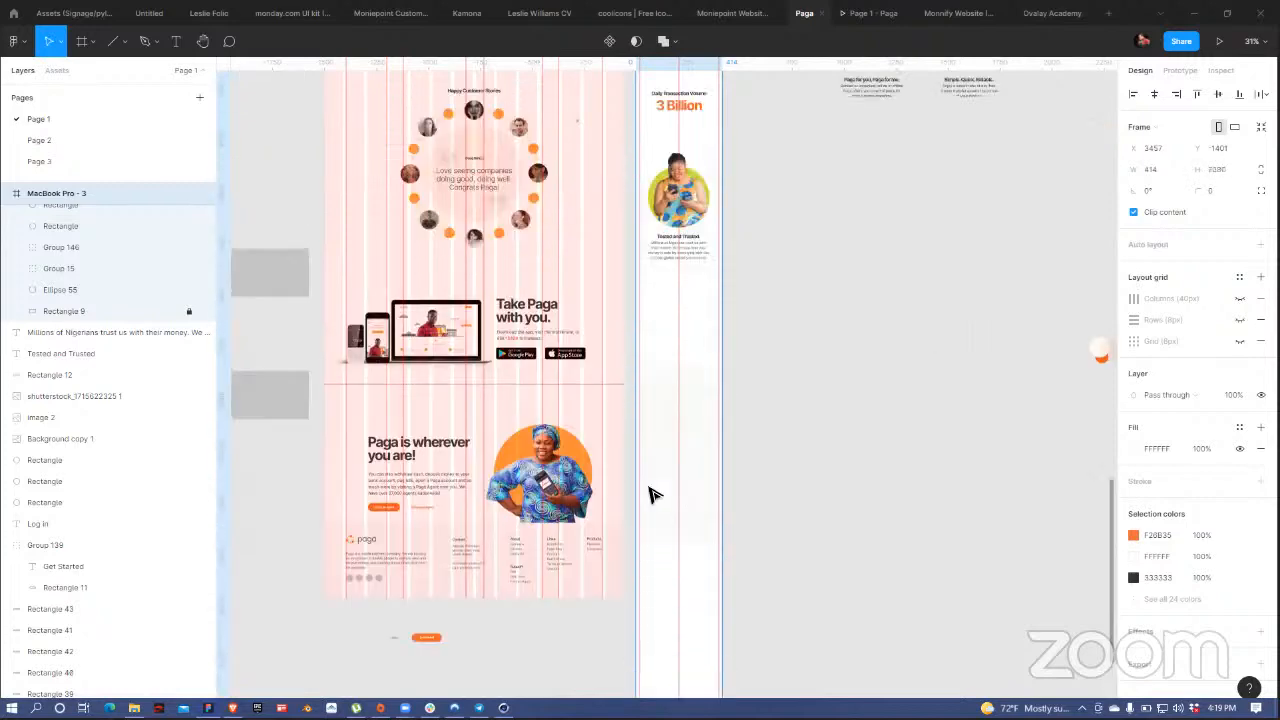
{"action": "scroll", "coordinate": [651, 494], "scroll_direction": "down", "scroll_amount": 1}
{"action": "scroll", "coordinate": [651, 494], "scroll_direction": "up", "scroll_amount": 6}
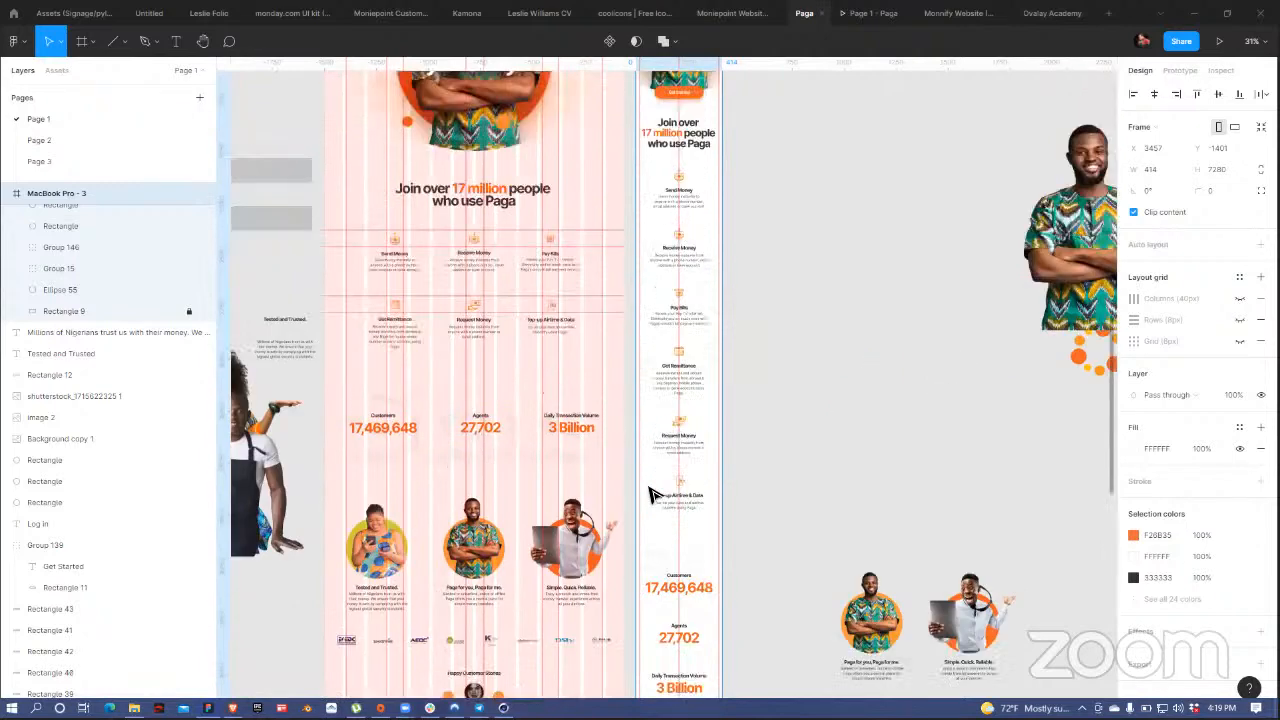
{"action": "scroll", "coordinate": [651, 494], "scroll_direction": "down", "scroll_amount": 3}
{"action": "scroll", "coordinate": [650, 495], "scroll_direction": "down", "scroll_amount": 7}
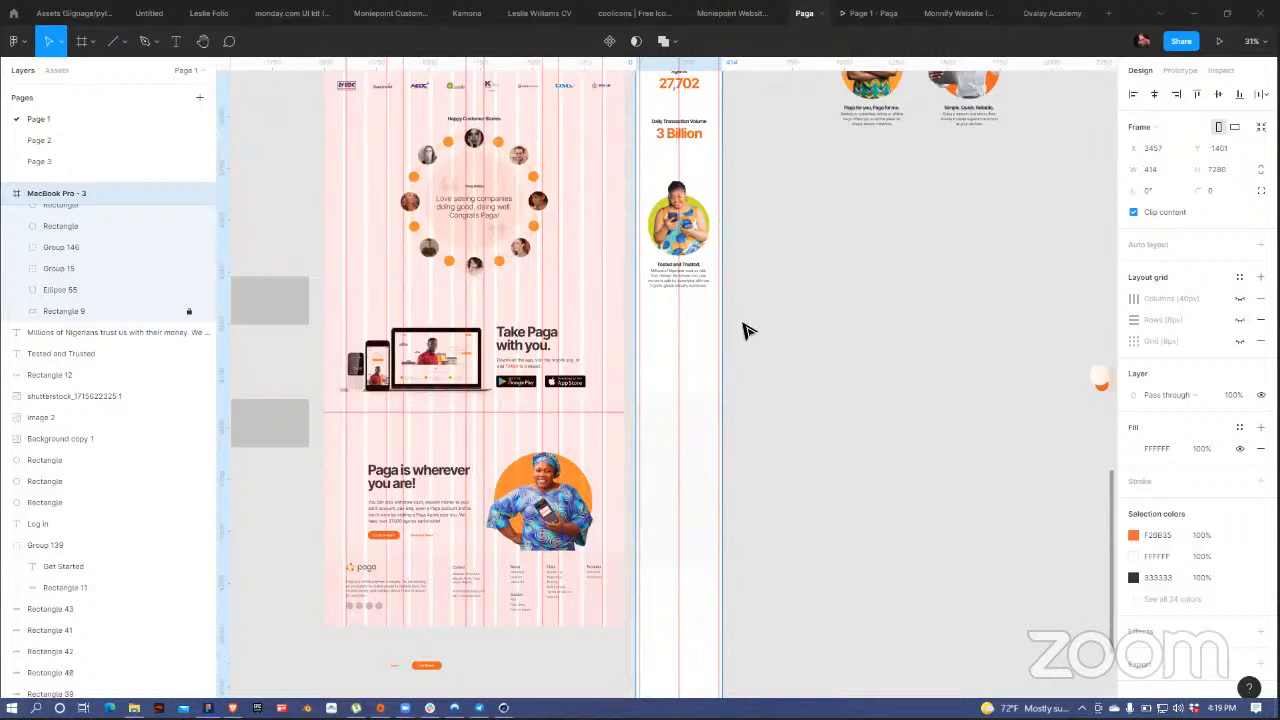
{"action": "left_click", "coordinate": [874, 98]}
{"action": "left_click_drag", "start_coordinate": [875, 98], "coordinate": [678, 398]}
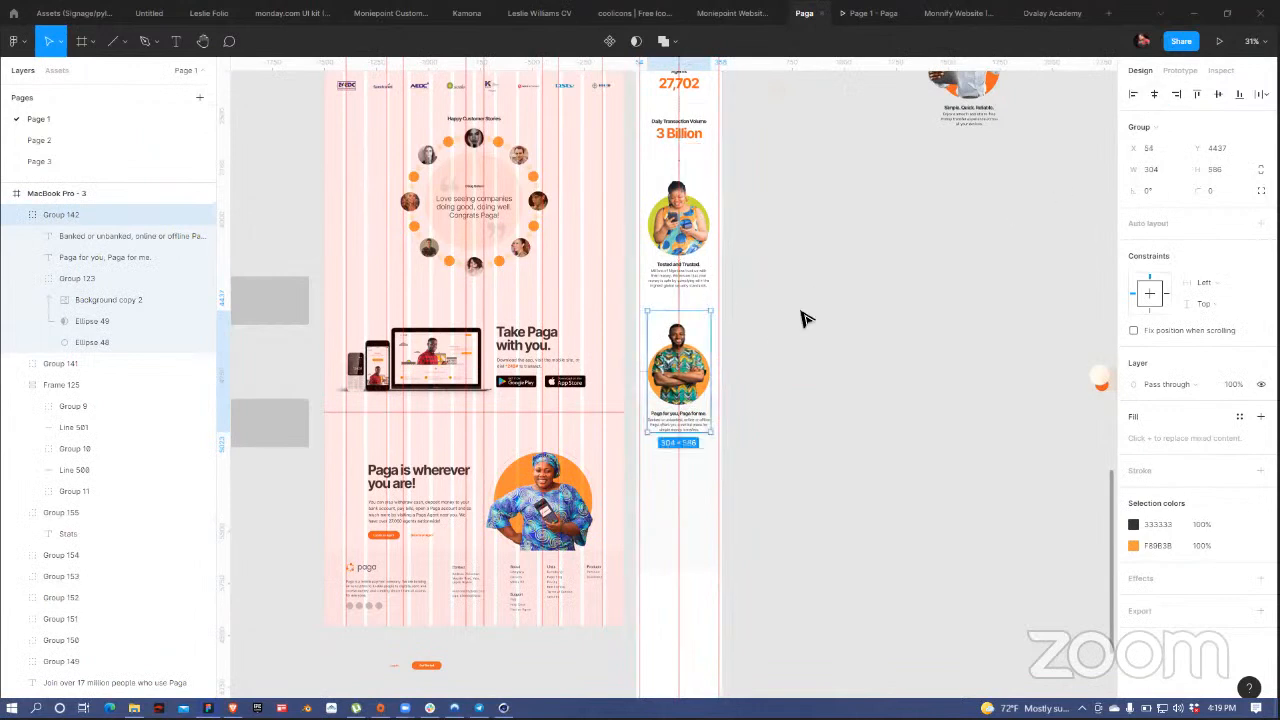
- Place the Simple. Quick. Reliable. card below the Paga for you card and centre it horizontally in the narrow frame
{"action": "left_click", "coordinate": [968, 102]}
{"action": "left_click_drag", "start_coordinate": [968, 102], "coordinate": [686, 543]}
{"action": "left_click", "coordinate": [1156, 95]}
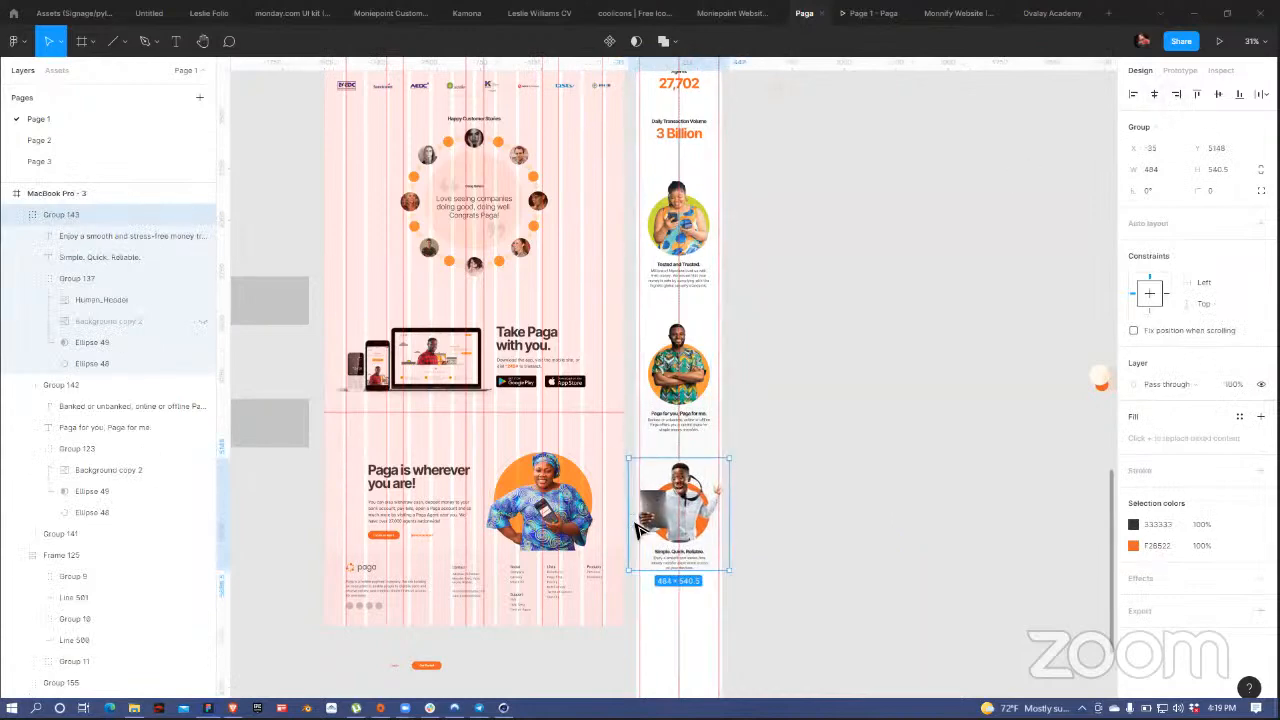
- Tidy up the three people cards in the narrow frame and set their vertical spacing to 124
{"action": "scroll", "coordinate": [684, 518], "scroll_direction": "up", "scroll_amount": 2}
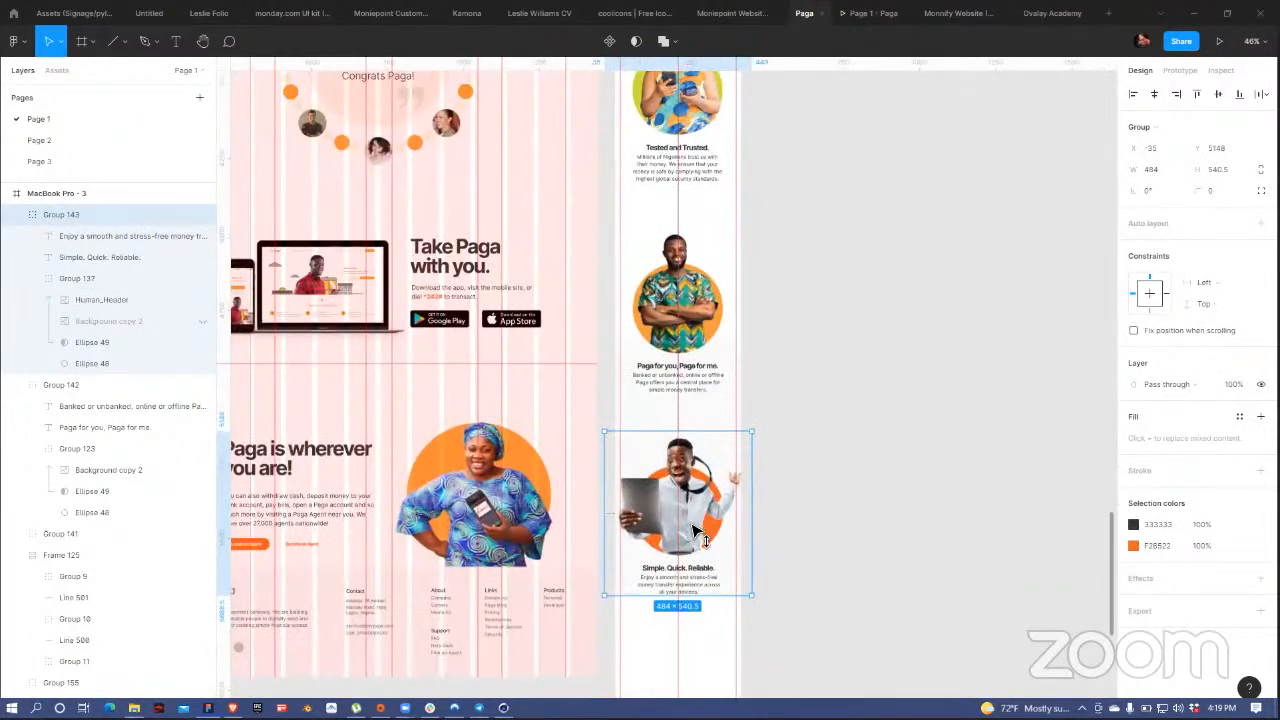
{"action": "left_click", "coordinate": [690, 285], "text": "shift"}
{"action": "left_click", "coordinate": [660, 160], "text": "shift"}
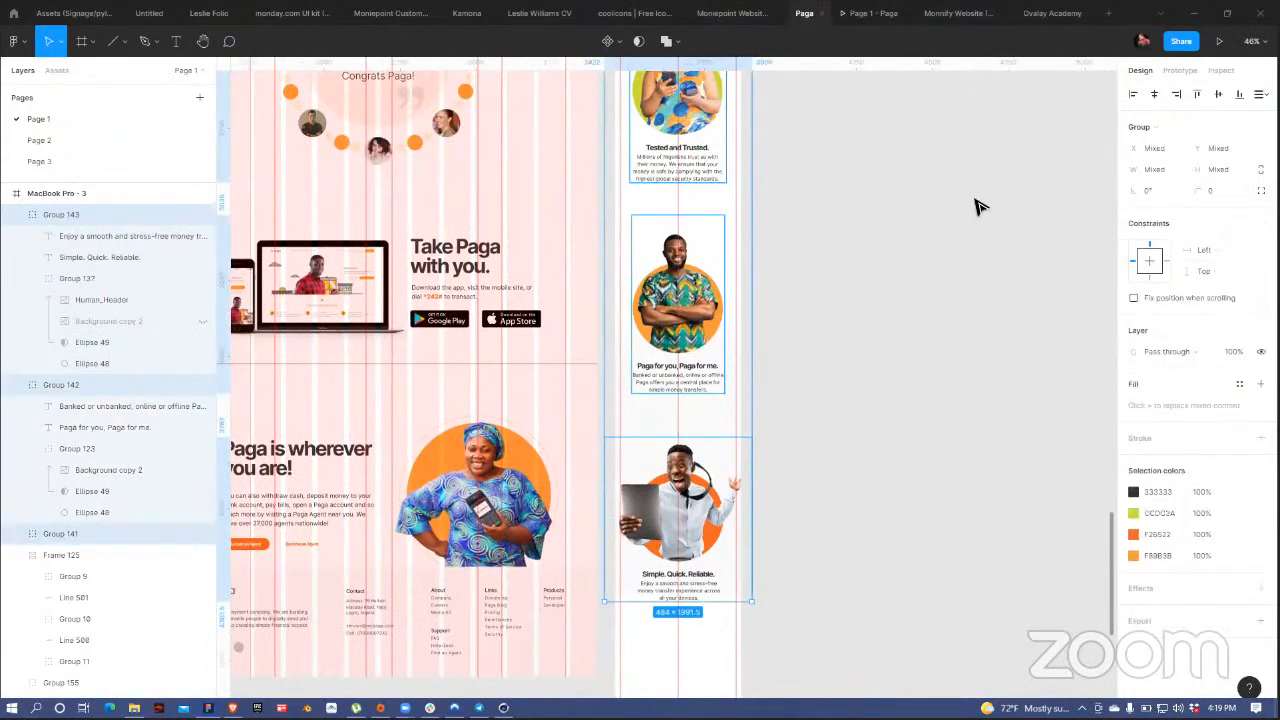
{"action": "left_click", "coordinate": [1260, 94]}
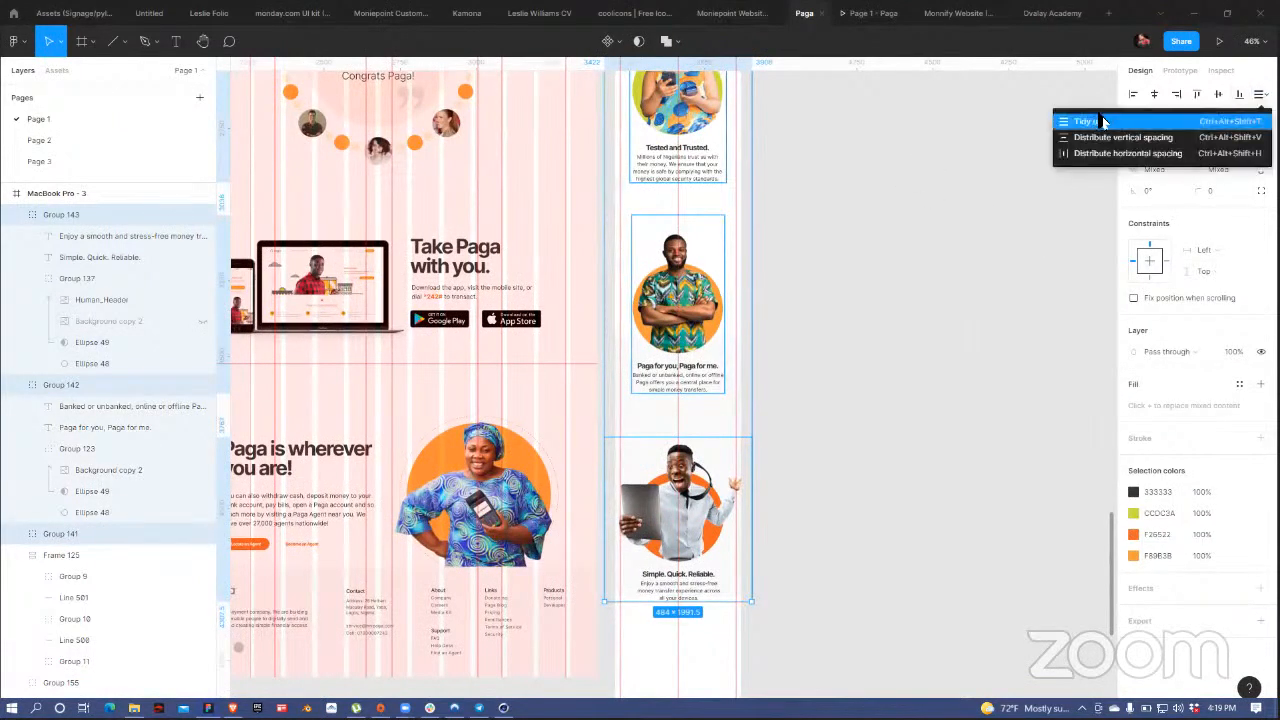
{"action": "left_click", "coordinate": [1105, 127]}
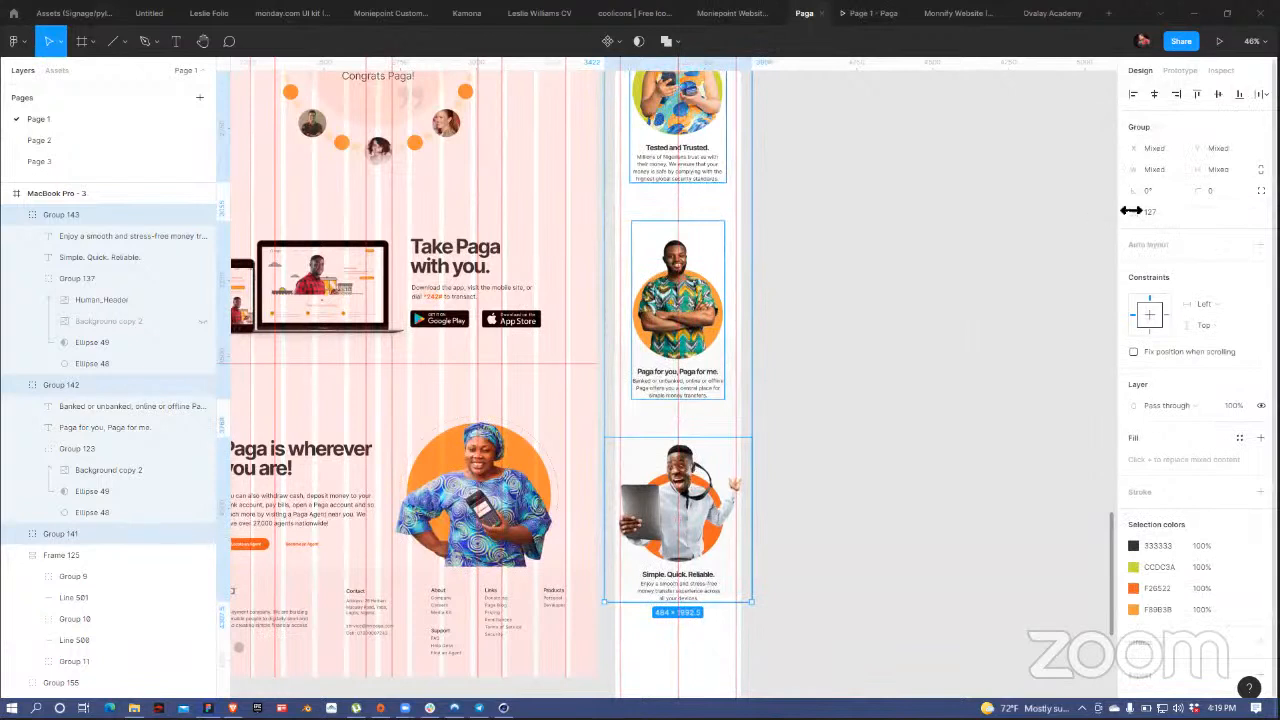
{"action": "left_click_drag", "start_coordinate": [1135, 208], "coordinate": [1130, 211]}
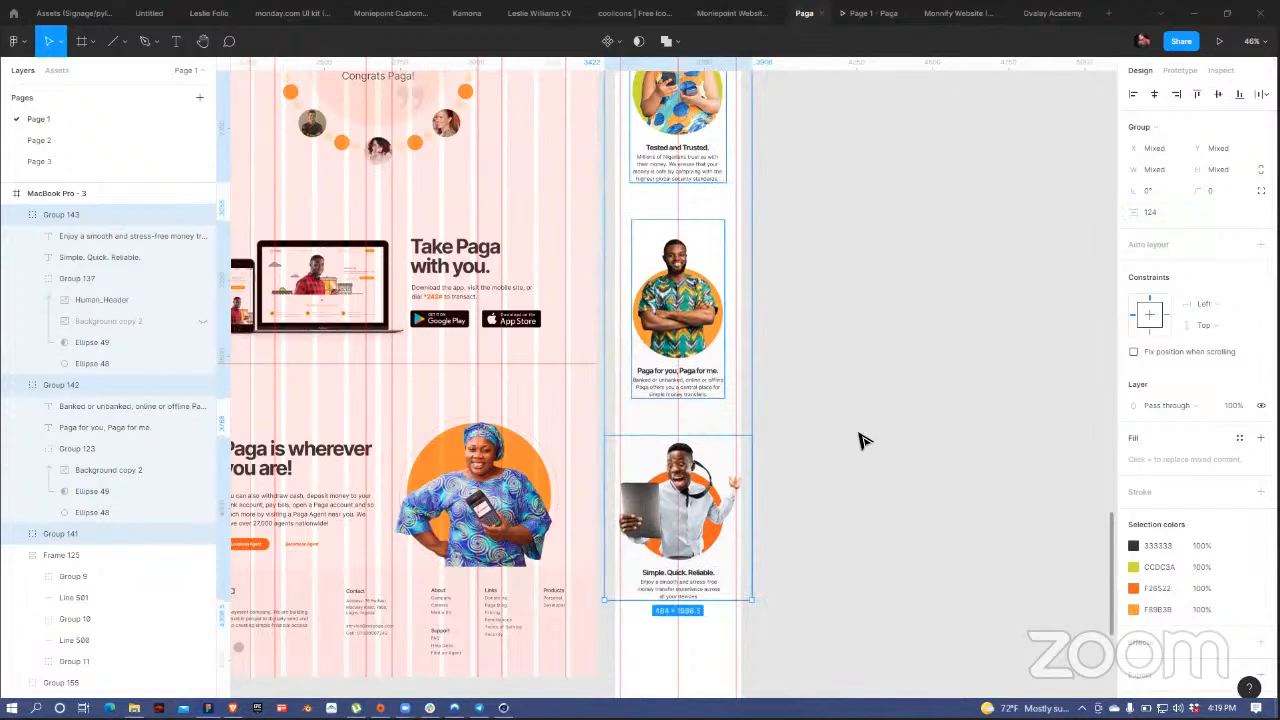
- Select the row of partner logos beneath the three people cards in the desktop layout
{"action": "scroll", "coordinate": [863, 440], "scroll_direction": "down", "scroll_amount": 5}
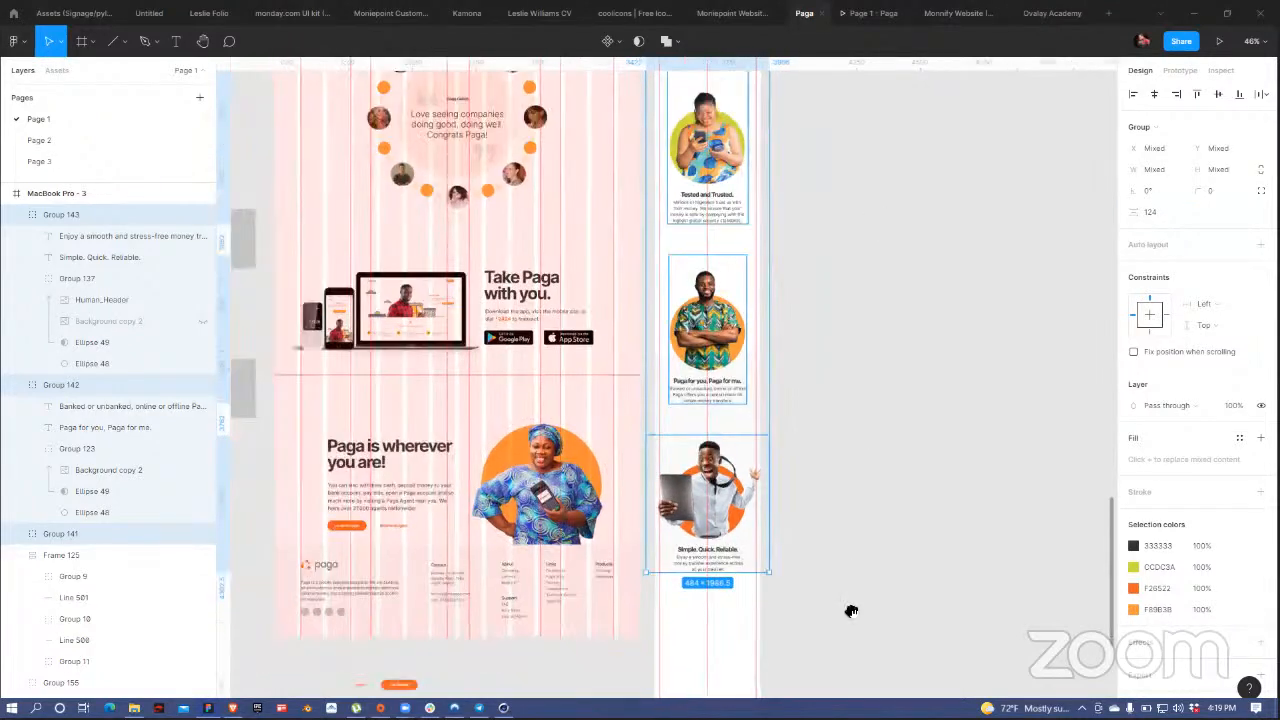
{"action": "scroll", "coordinate": [750, 310], "scroll_direction": "up", "scroll_amount": 3}
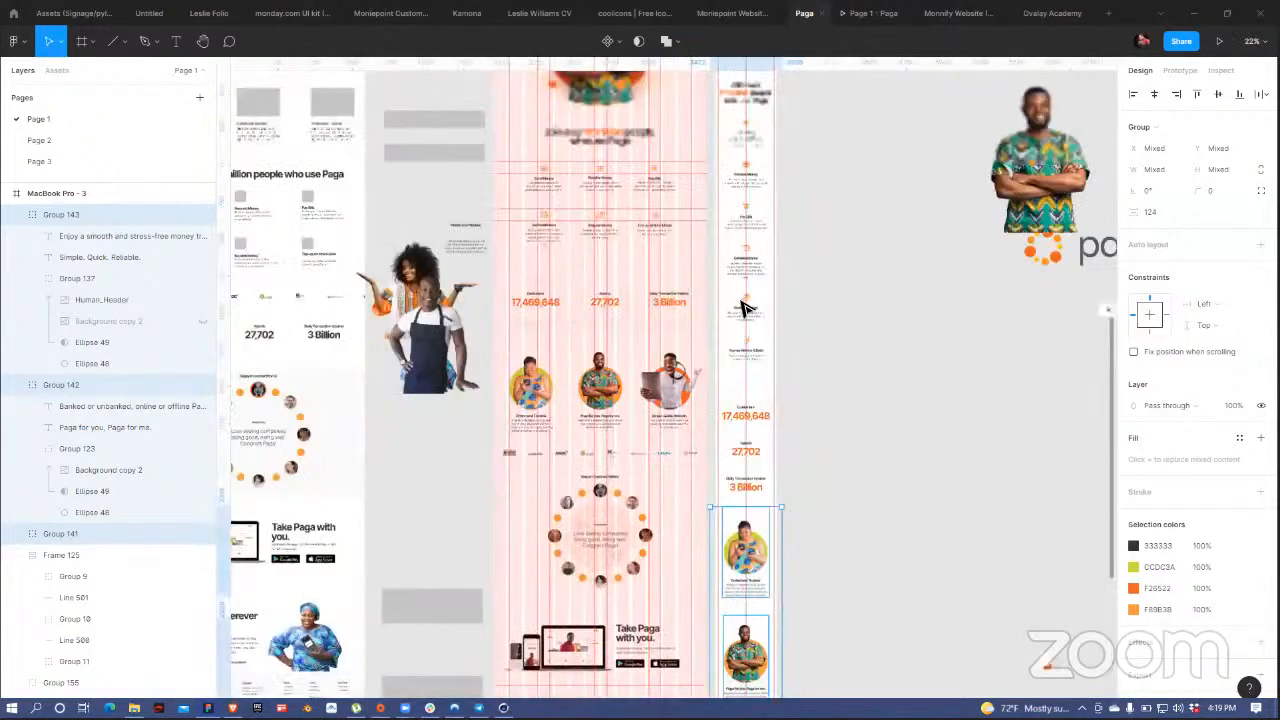
{"action": "scroll", "coordinate": [743, 308], "scroll_direction": "up", "scroll_amount": 1}
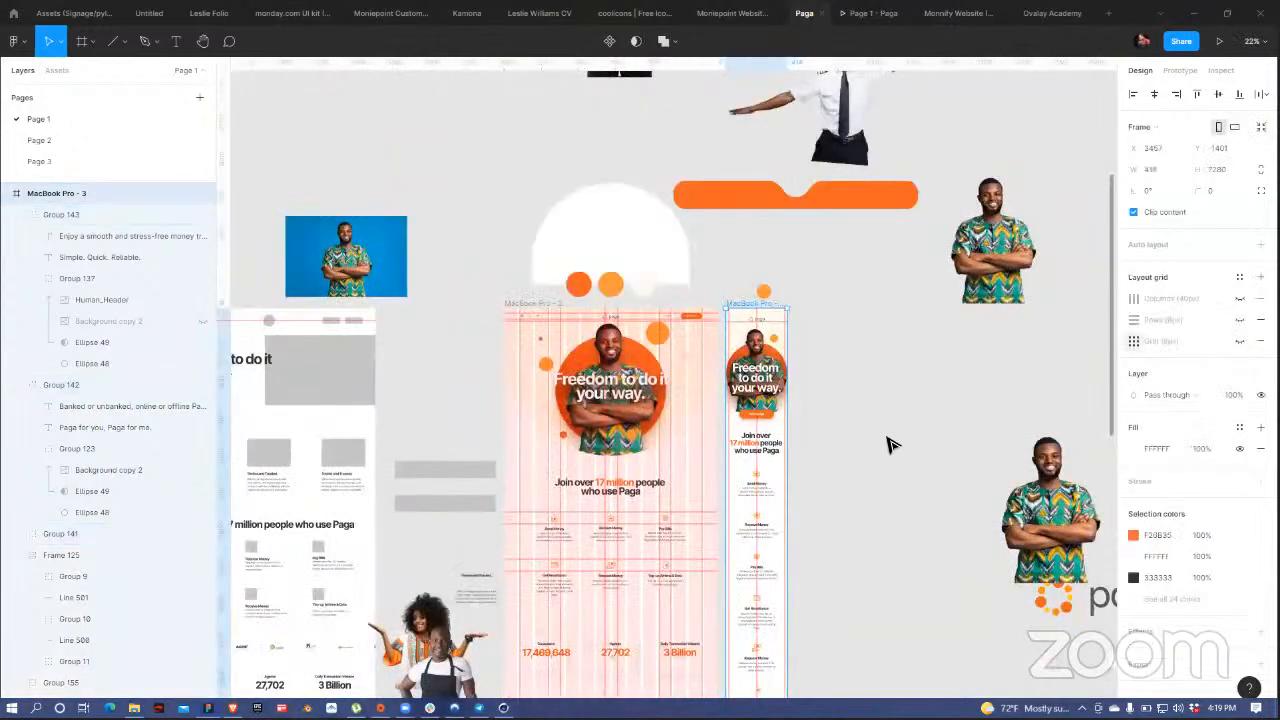
{"action": "scroll", "coordinate": [655, 500], "scroll_direction": "down", "scroll_amount": 4}
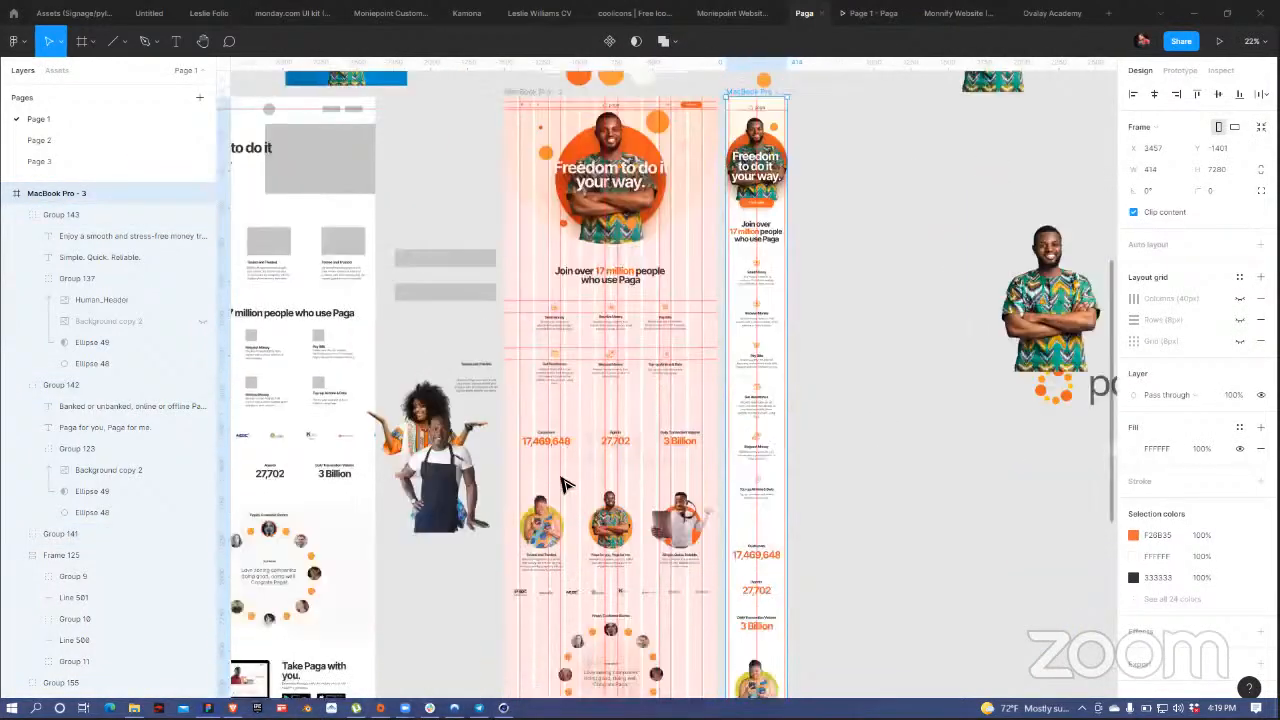
{"action": "scroll", "coordinate": [606, 443], "scroll_direction": "down", "scroll_amount": 1}
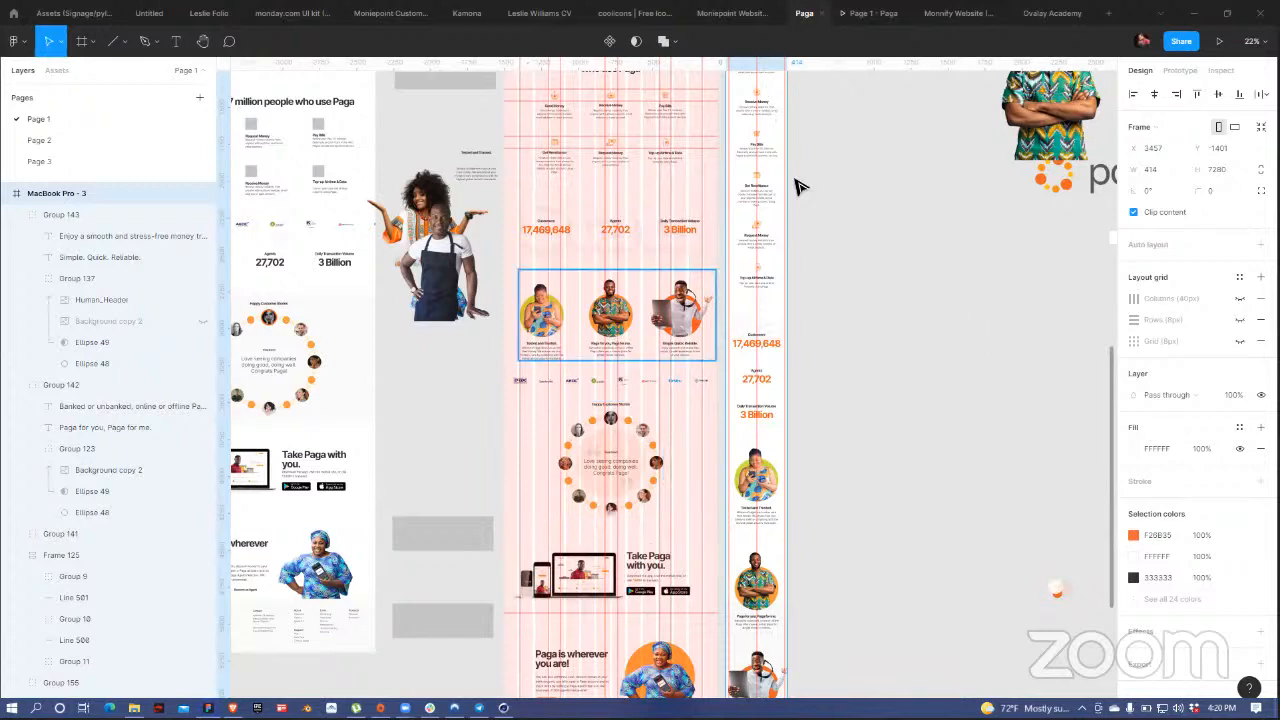
{"action": "left_click", "coordinate": [853, 332]}
{"action": "scroll", "coordinate": [860, 275], "scroll_direction": "down", "scroll_amount": 3}
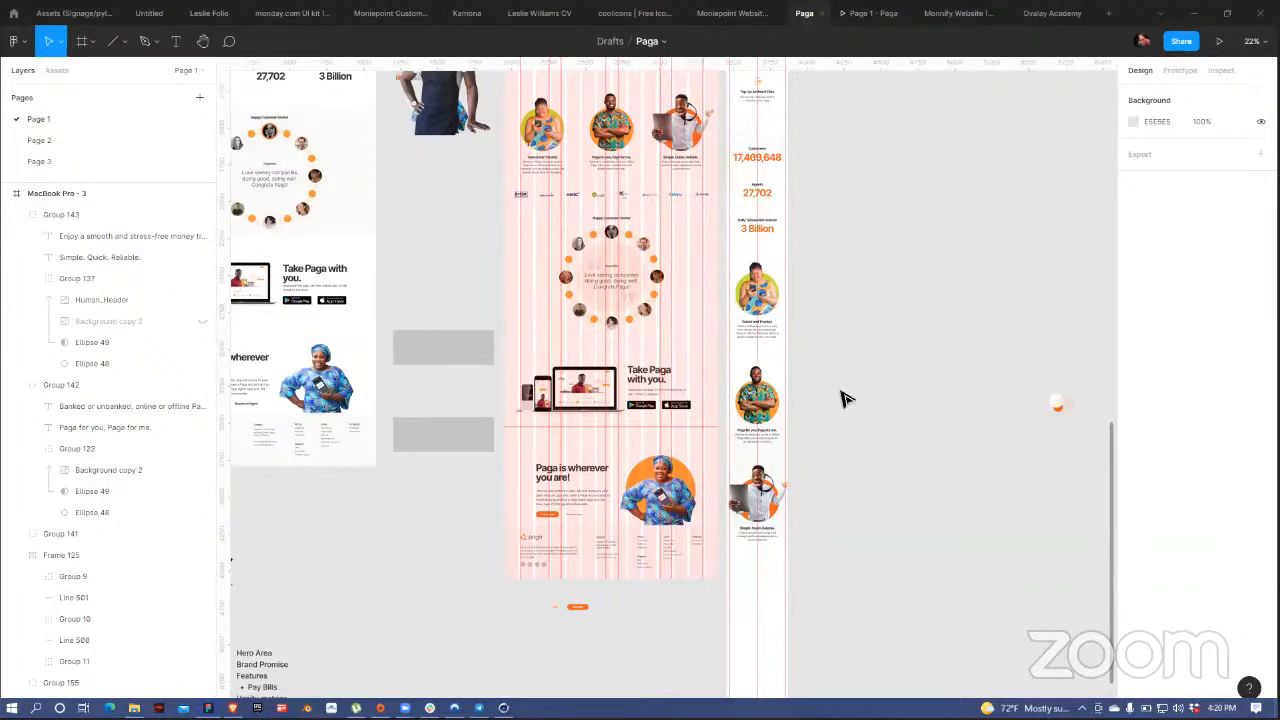
{"action": "left_click", "coordinate": [657, 200]}
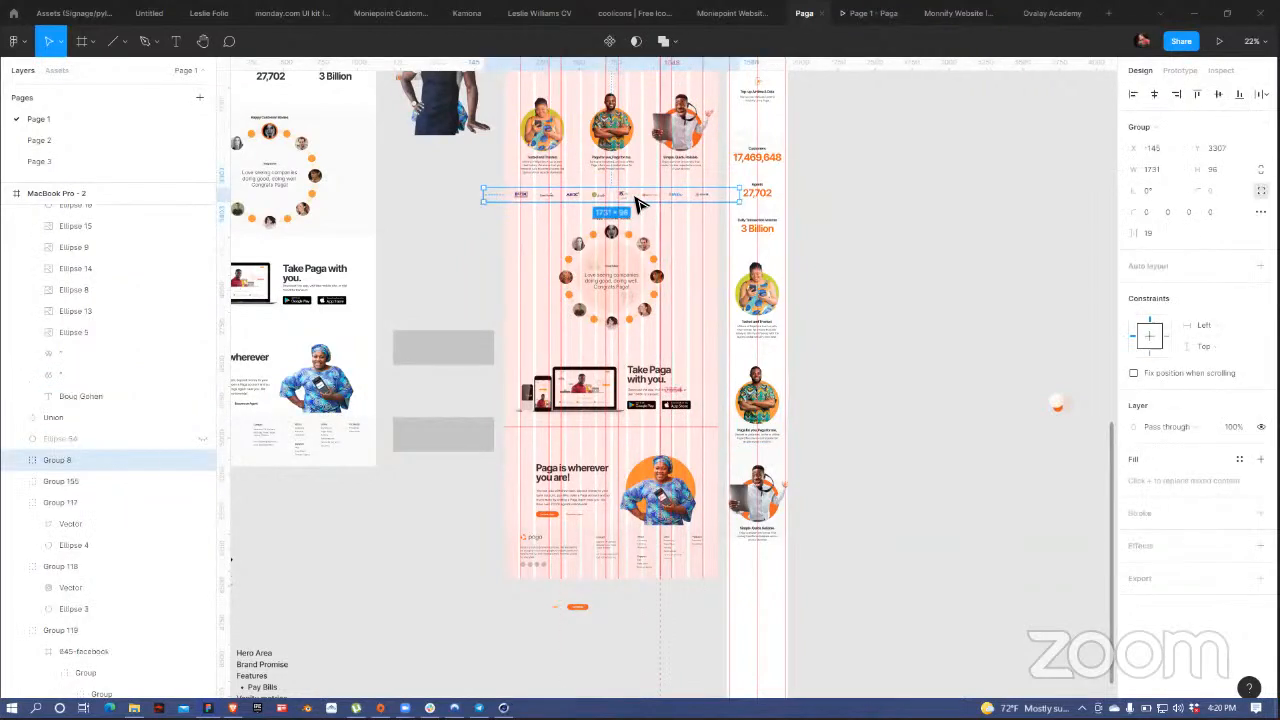
- Place the partner logo strip in the mobile frame below "Simple. Quick. Reliable." and shift it sideways so its first logos show
{"action": "left_click_drag", "start_coordinate": [648, 203], "coordinate": [752, 559]}
{"action": "scroll", "coordinate": [752, 559], "scroll_direction": "up", "scroll_amount": 5}
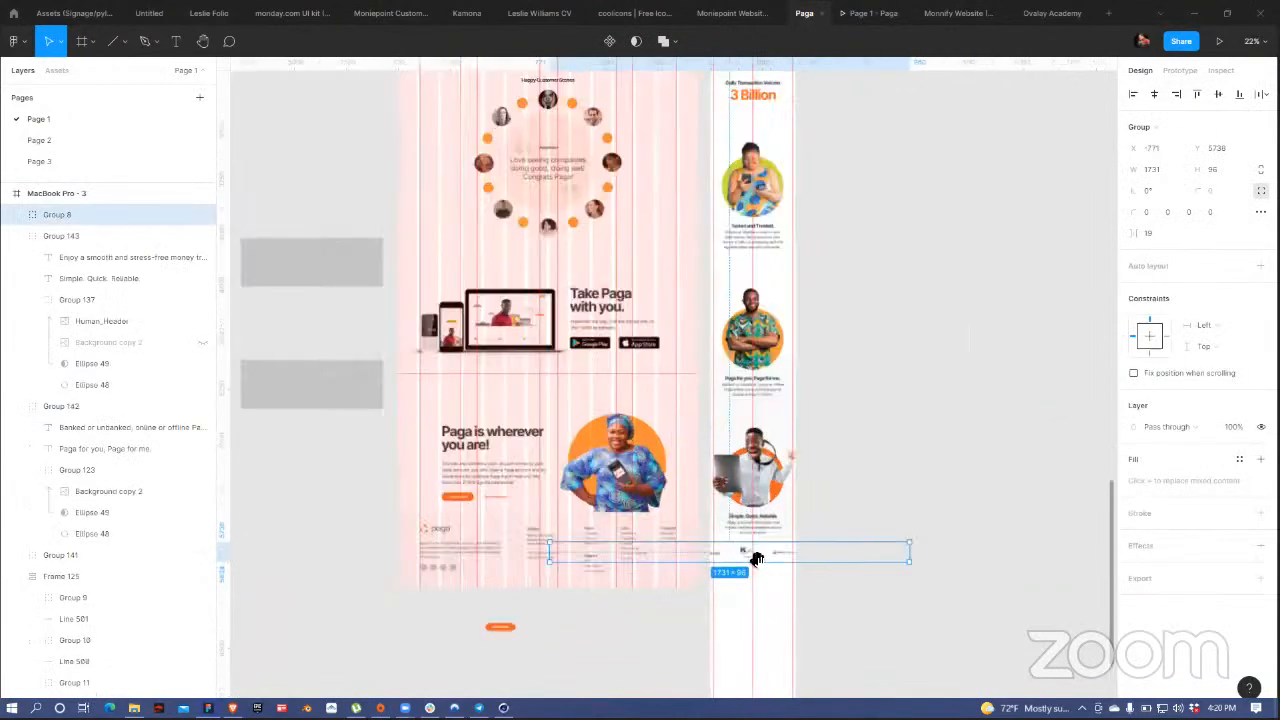
{"action": "scroll", "coordinate": [690, 222], "scroll_direction": "up", "scroll_amount": 3}
{"action": "scroll", "coordinate": [690, 222], "scroll_direction": "down", "scroll_amount": 5}
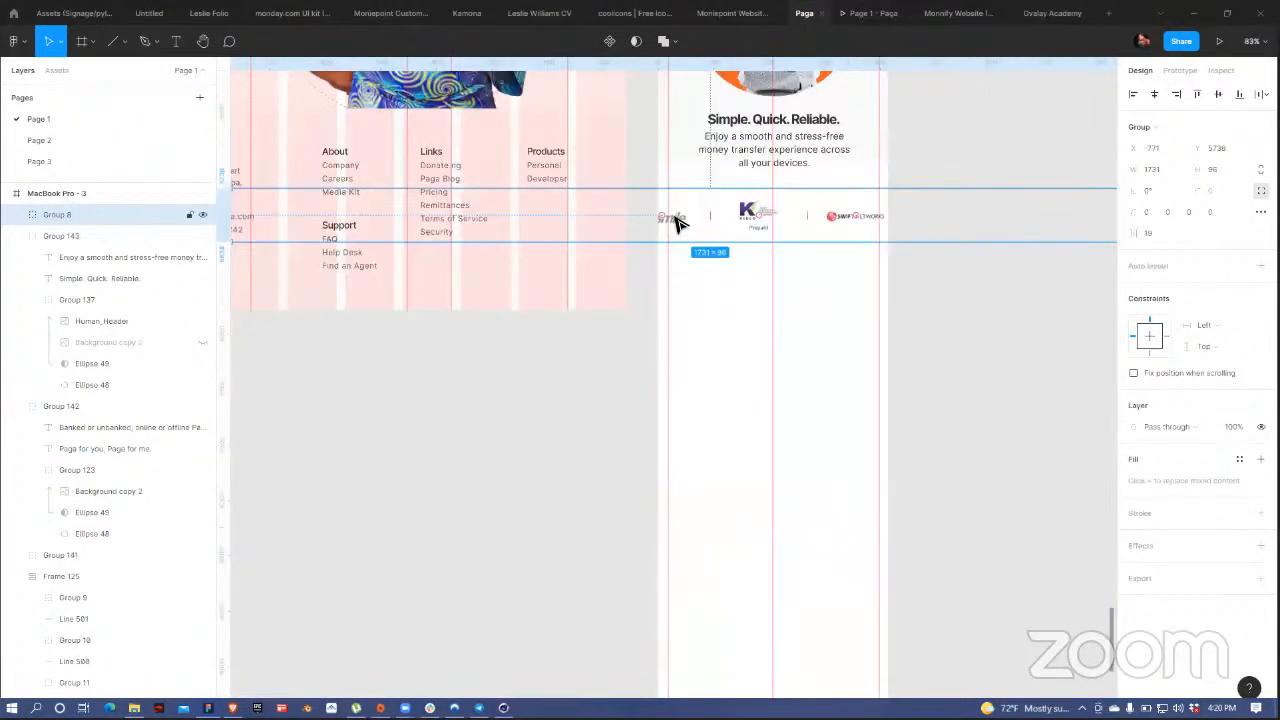
{"action": "left_click_drag", "start_coordinate": [690, 225], "coordinate": [788, 228]}
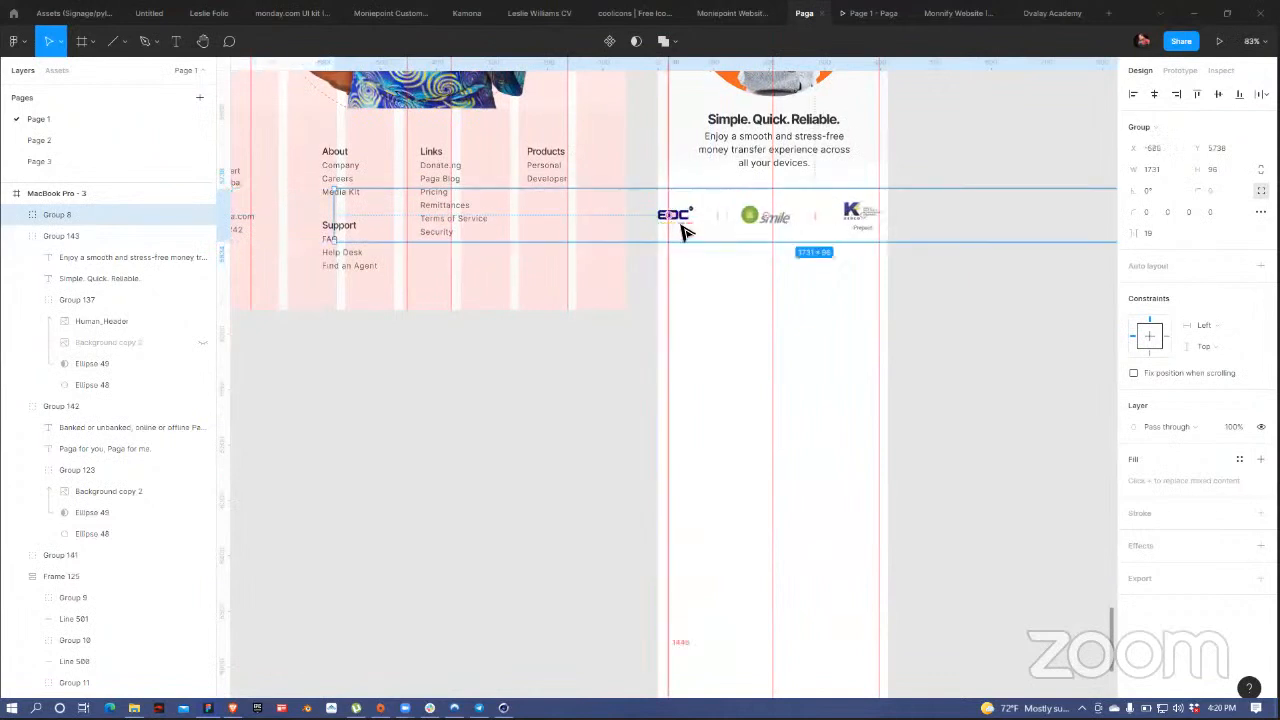
{"action": "left_click_drag", "start_coordinate": [680, 229], "coordinate": [910, 229]}
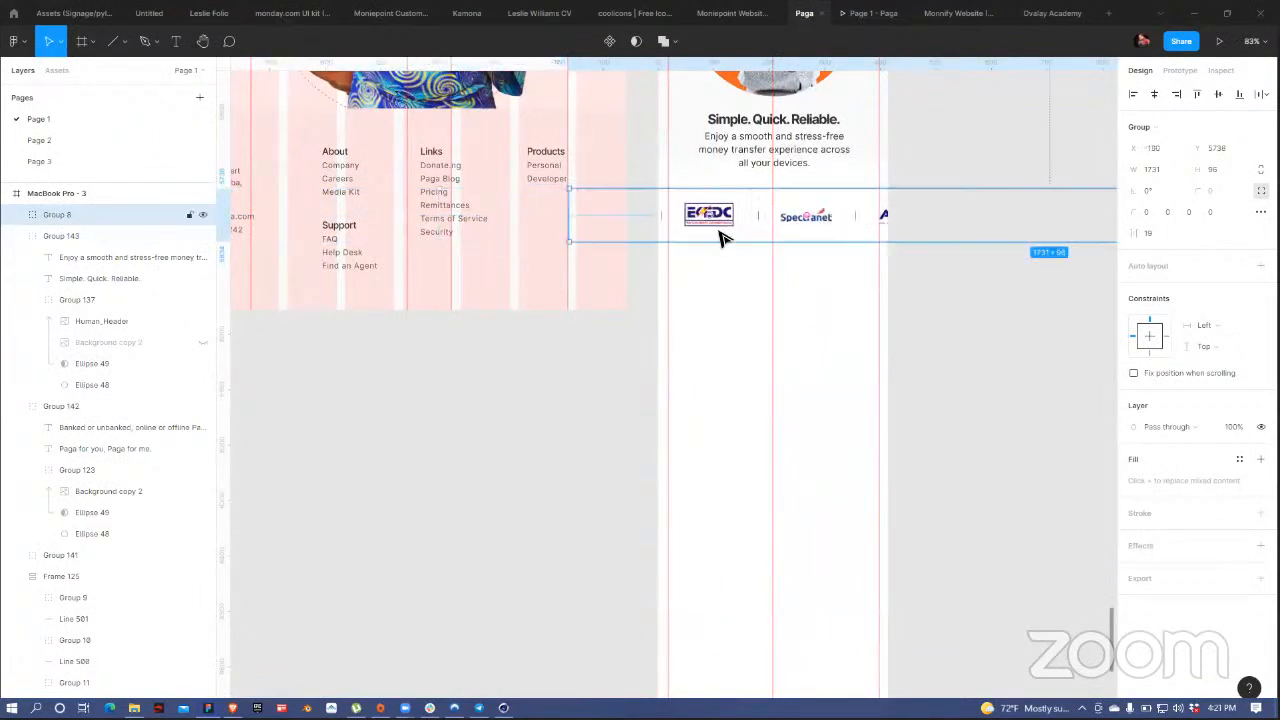
{"action": "left_click_drag", "start_coordinate": [719, 231], "coordinate": [808, 244]}
{"action": "left_click_drag", "start_coordinate": [714, 229], "coordinate": [718, 228]}
{"action": "left_click", "coordinate": [793, 326]}
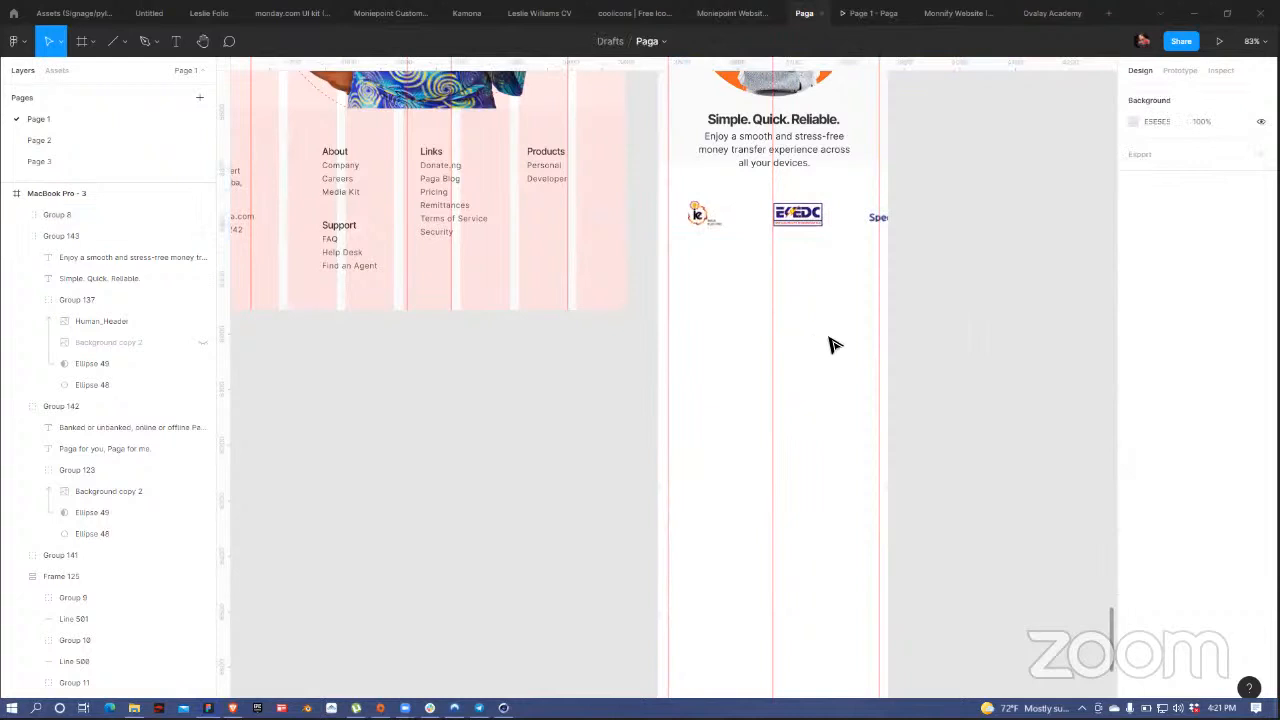
- Duplicate the partner logo strip onto the empty canvas beside the mobile frame
{"action": "left_click_drag", "start_coordinate": [632, 430], "coordinate": [853, 230]}
{"action": "left_click", "coordinate": [587, 382]}
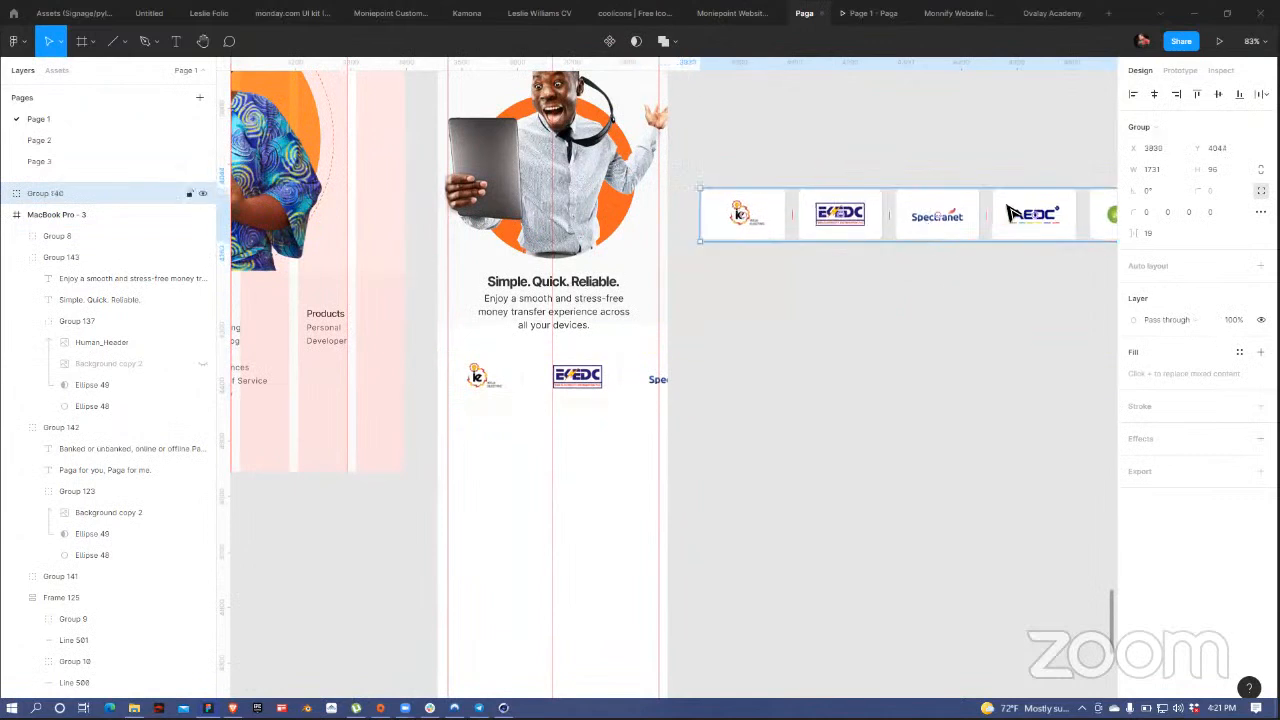
{"action": "left_click", "coordinate": [1262, 94]}
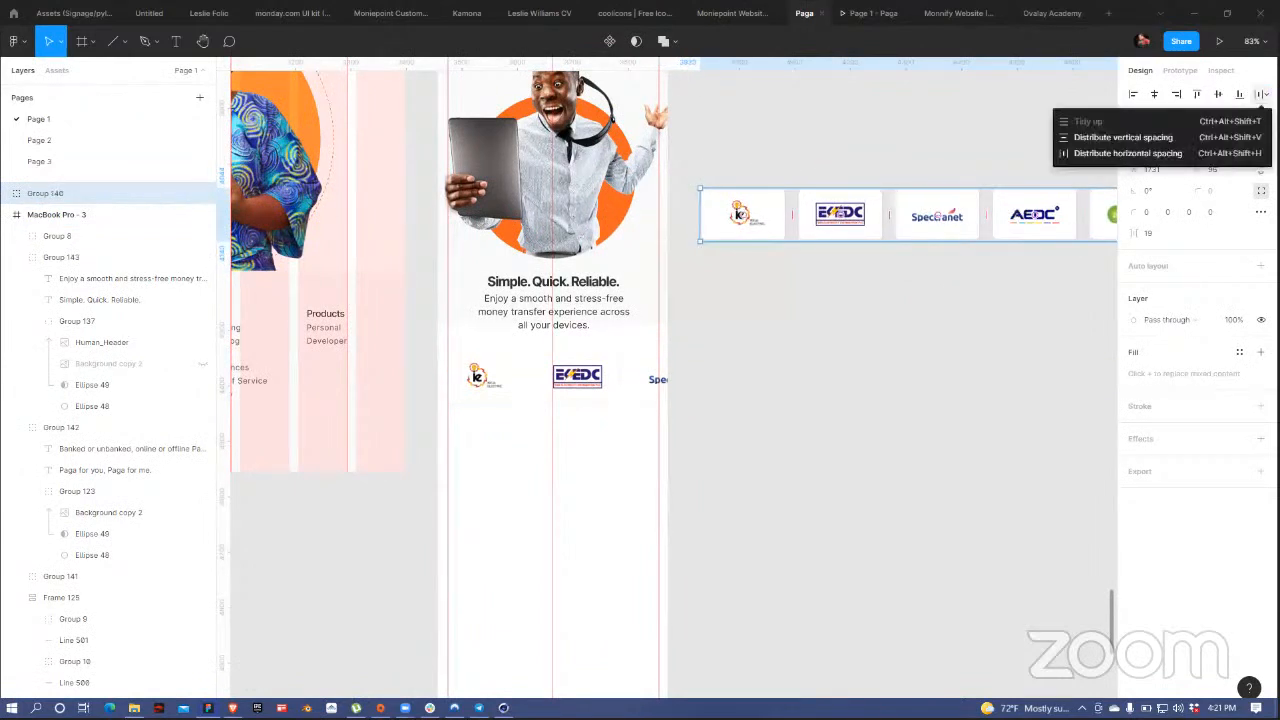
{"action": "left_click", "coordinate": [902, 175]}
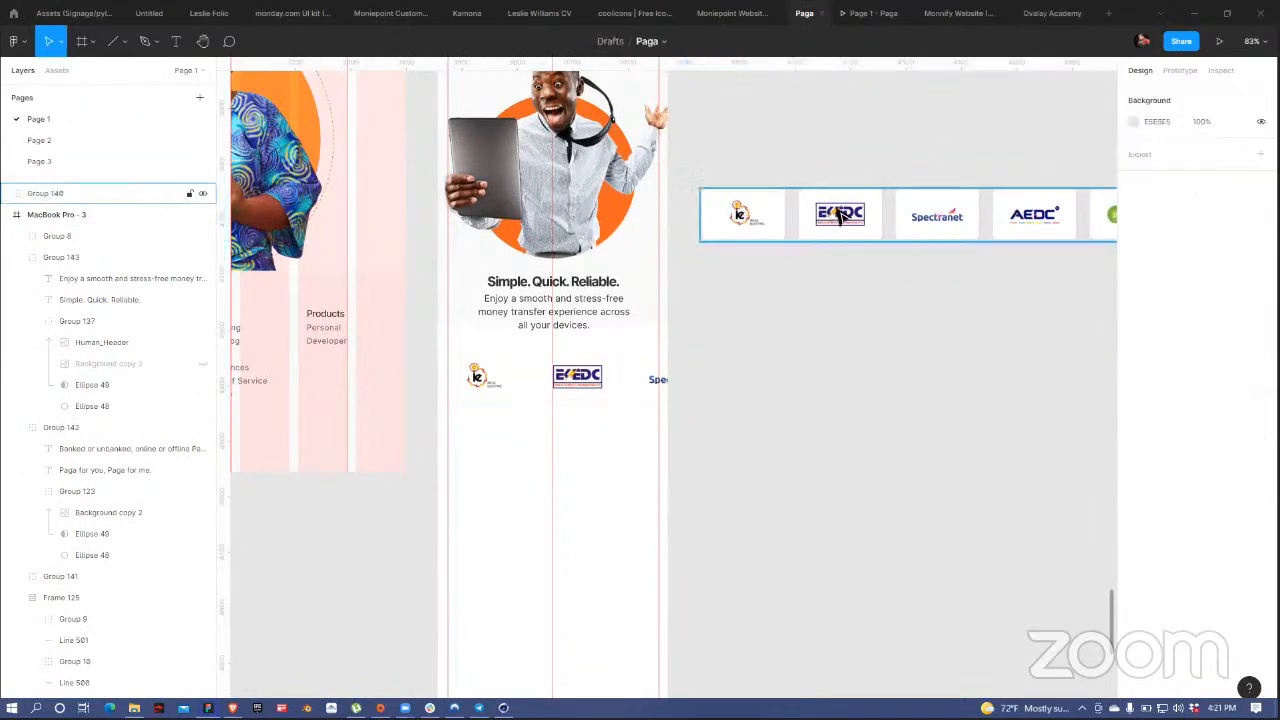
{"action": "left_click", "coordinate": [925, 236]}
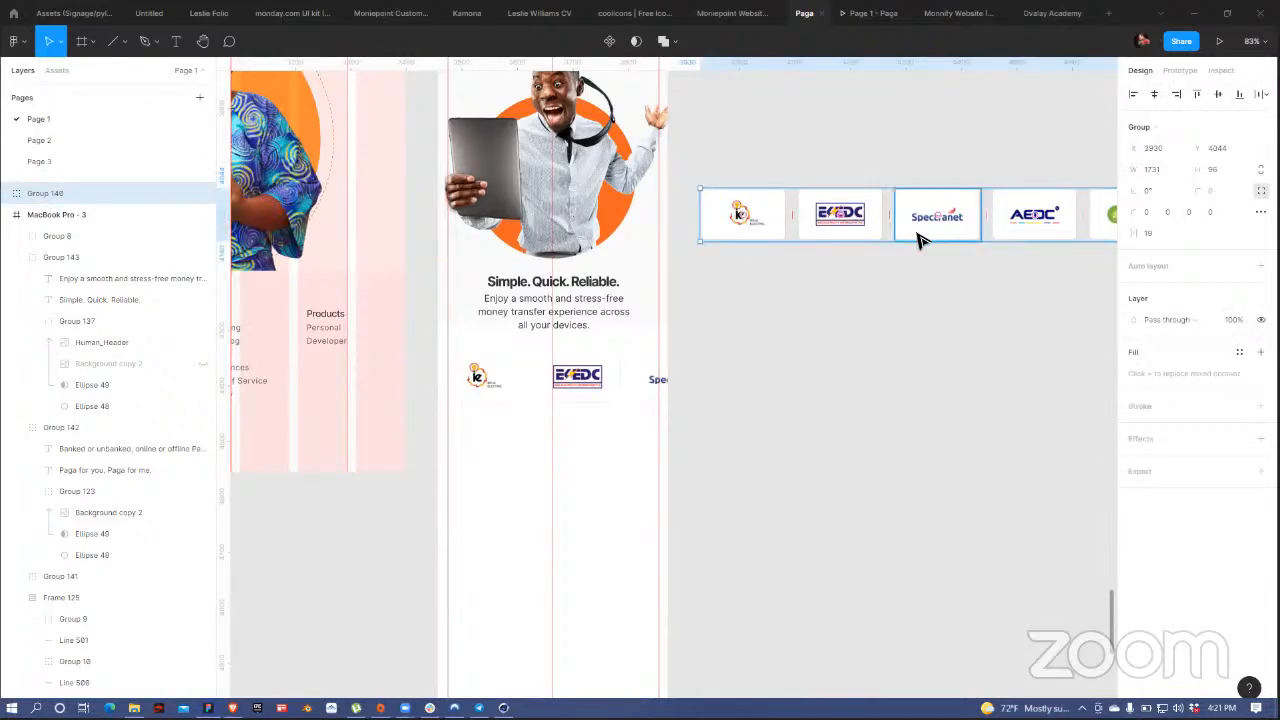
{"action": "scroll", "coordinate": [921, 240], "scroll_direction": "down", "scroll_amount": 5}
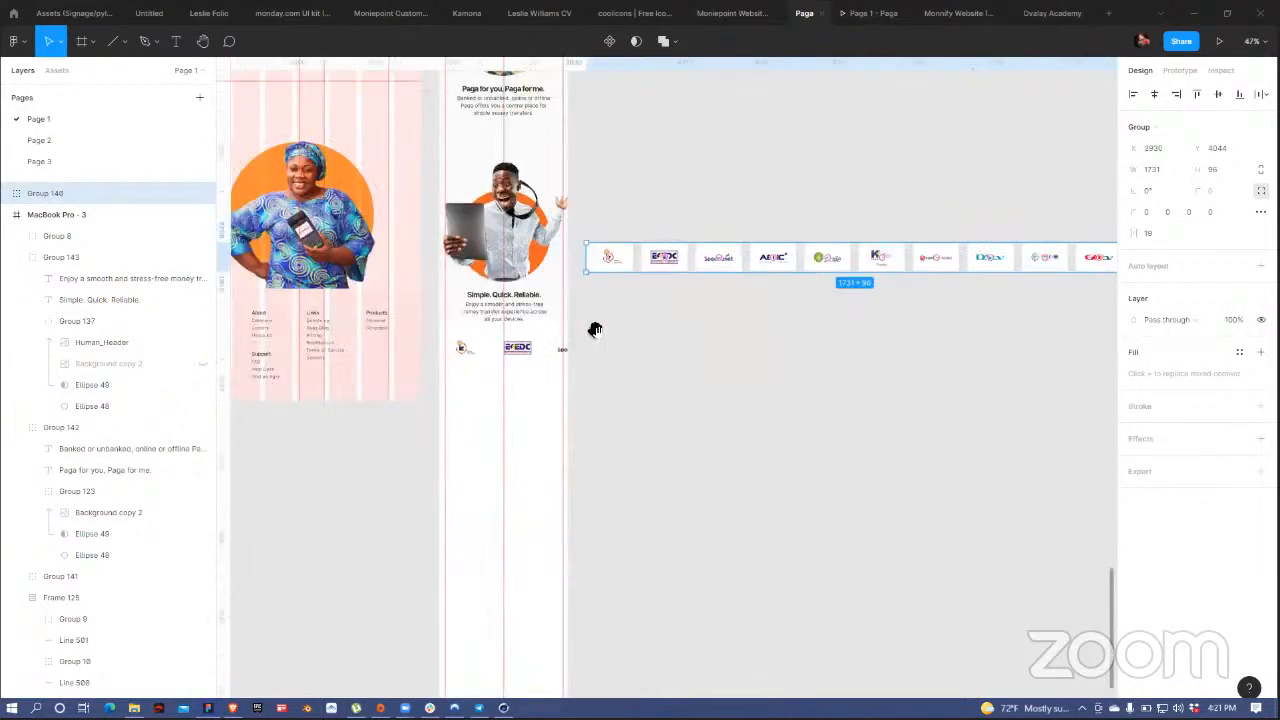
- Try auto layout on a second copy of the logo strip, adjusting the spacing between logos to 21
{"action": "left_click_drag", "start_coordinate": [628, 372], "coordinate": [640, 268]}
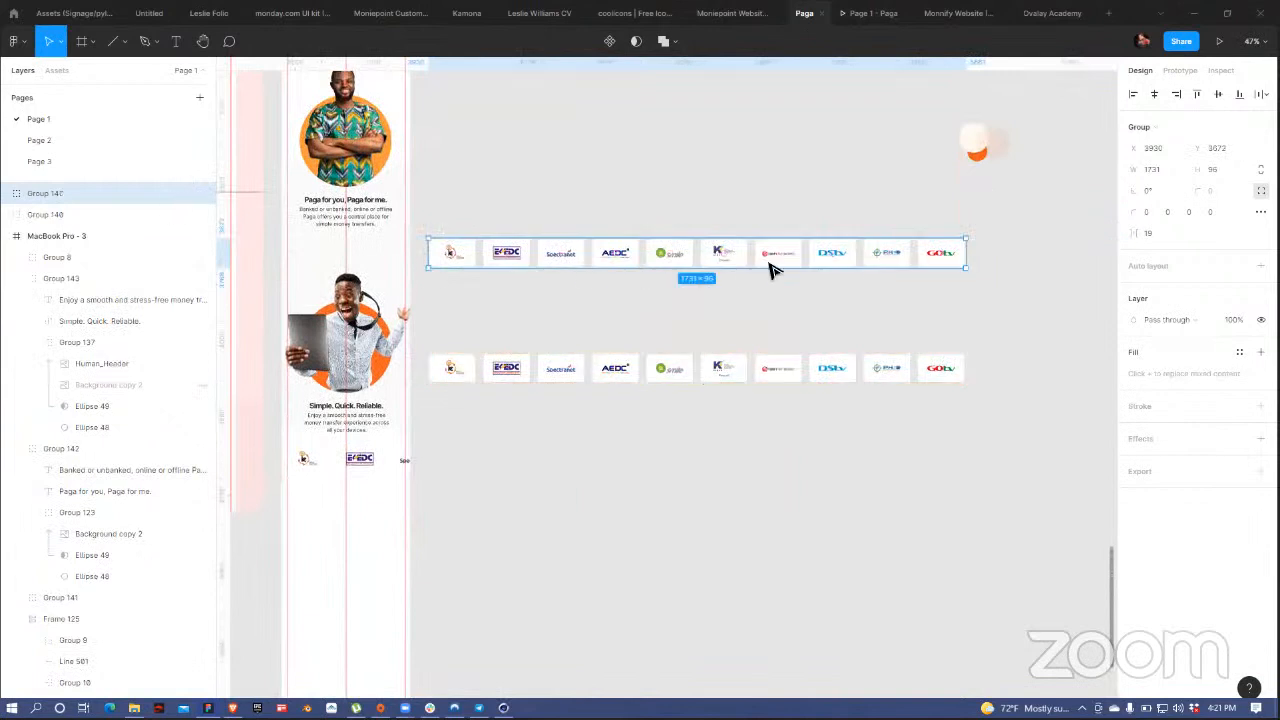
{"action": "key", "text": "shift+a"}
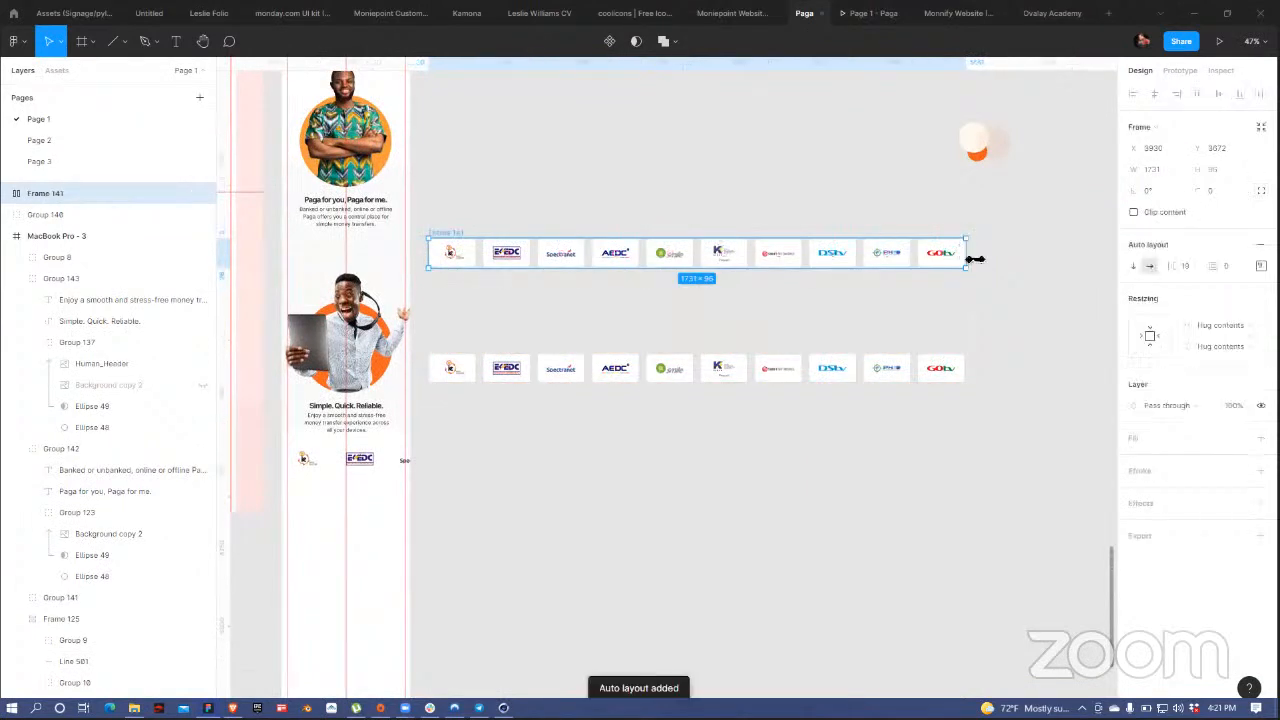
{"action": "left_click_drag", "start_coordinate": [934, 253], "coordinate": [731, 267]}
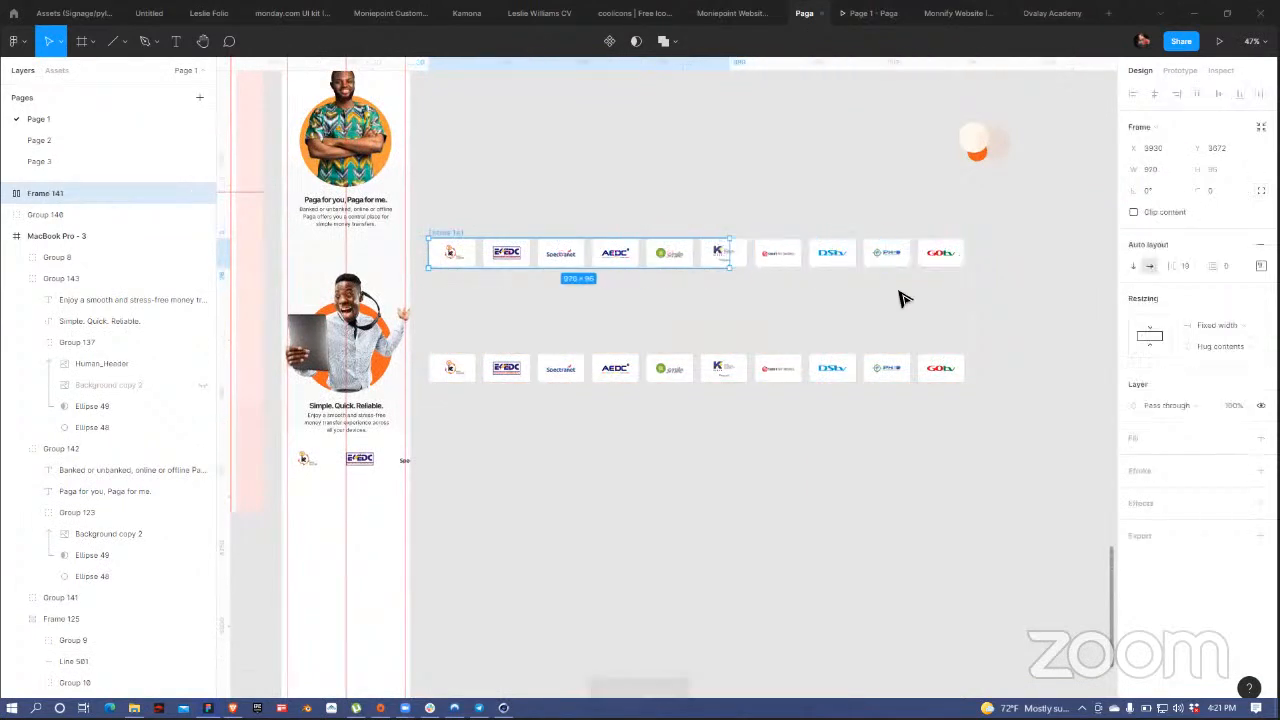
{"action": "key", "text": "ctrl+z"}
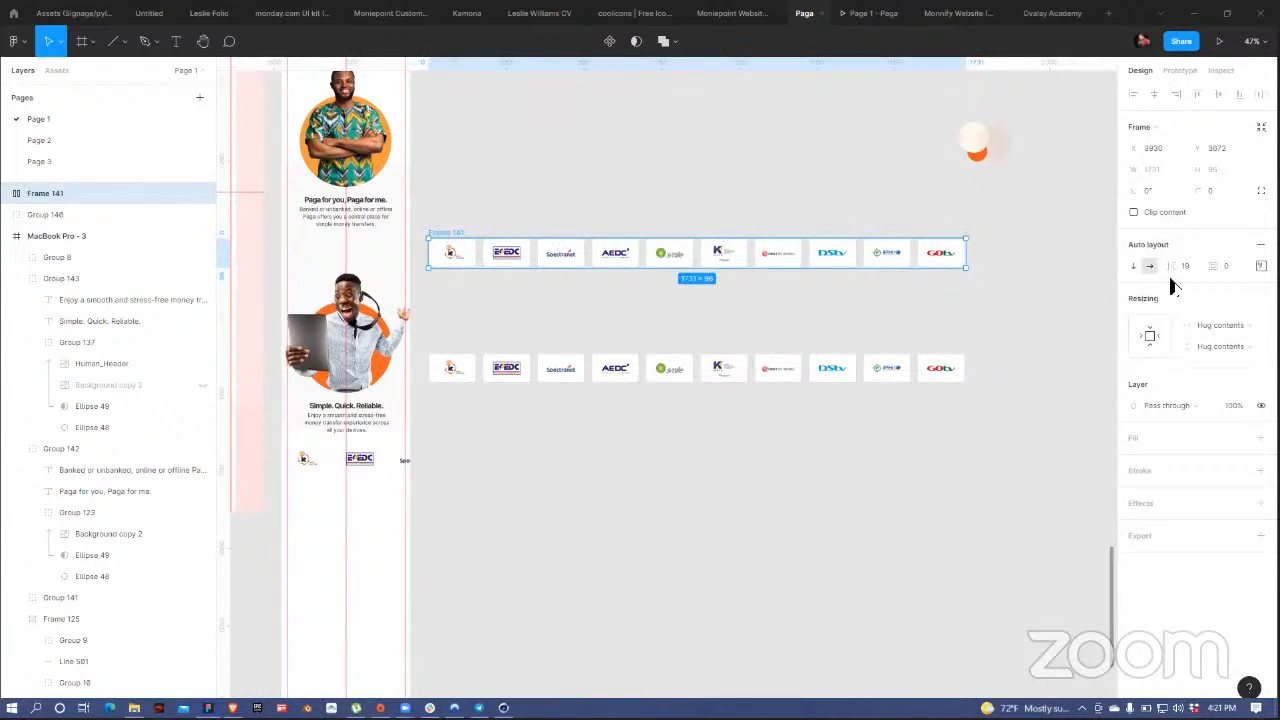
{"action": "left_click_drag", "start_coordinate": [1172, 265], "coordinate": [1096, 265]}
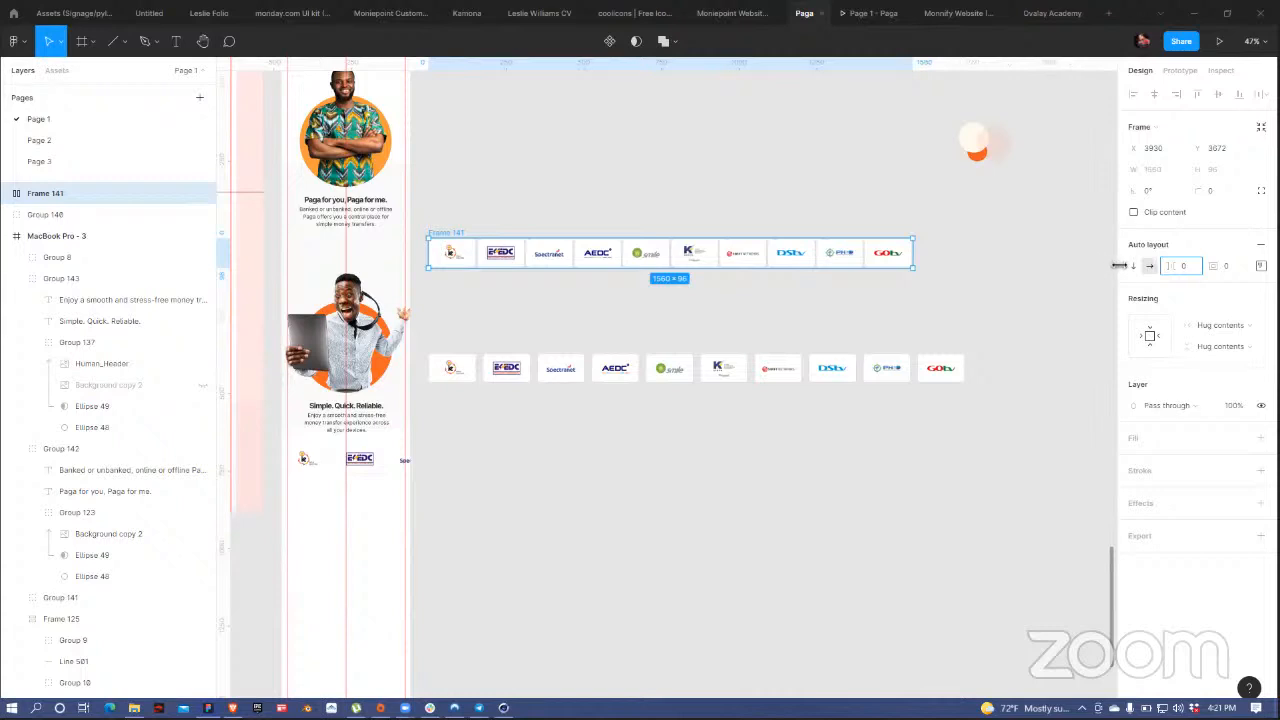
{"action": "left_click_drag", "start_coordinate": [1134, 262], "coordinate": [1155, 266]}
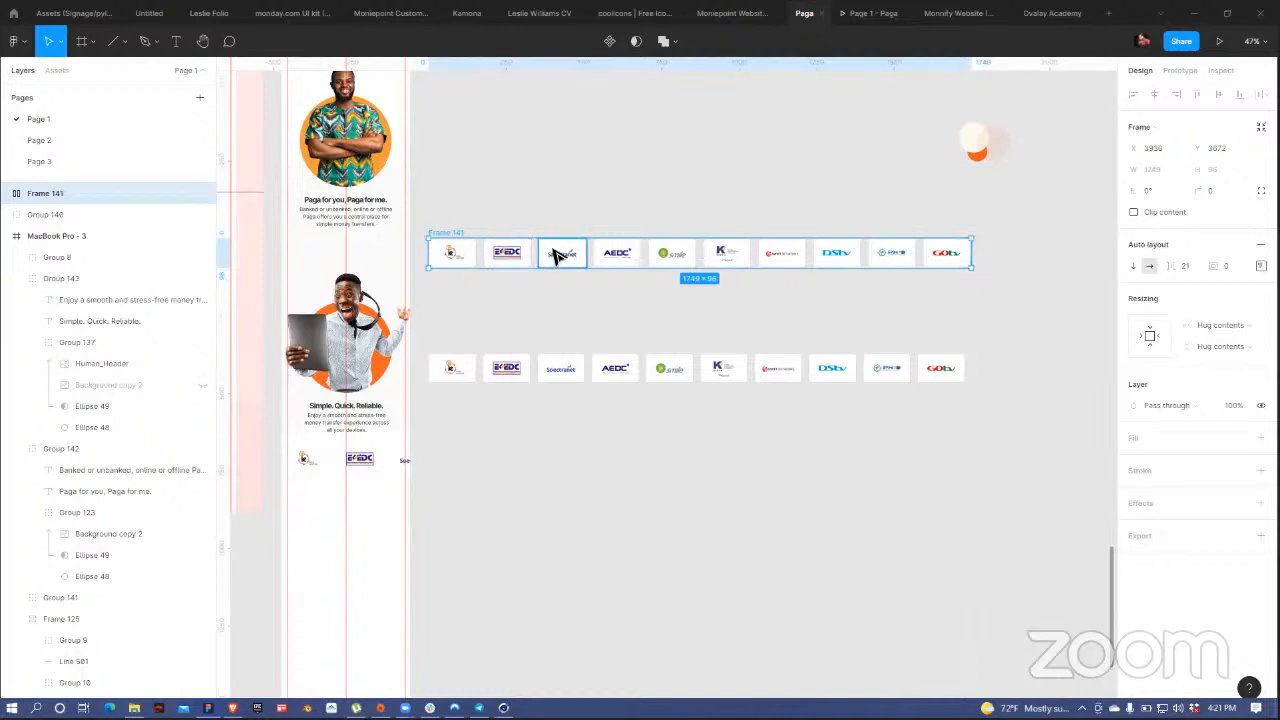
- Delete the auto-layout copy of the logo strip
{"action": "left_click", "coordinate": [480, 368]}
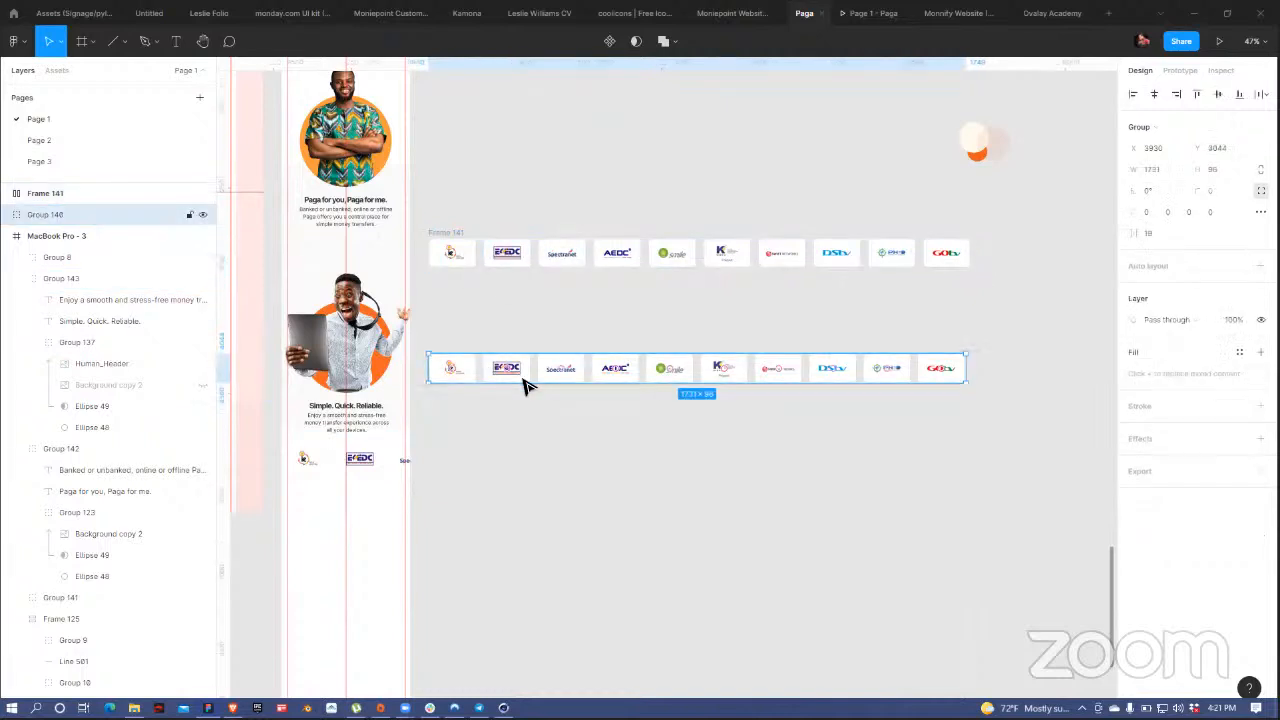
{"action": "left_click", "coordinate": [456, 240]}
{"action": "key", "text": "Delete"}
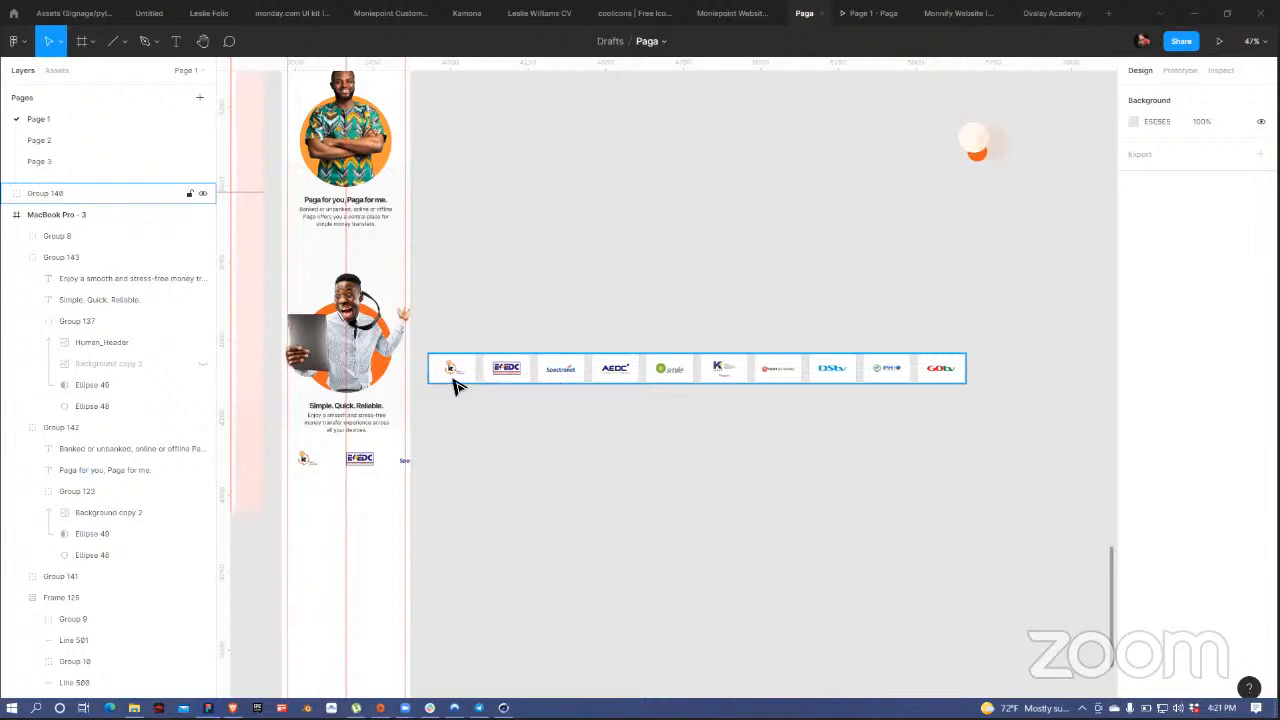
- Stack the Spectranet and AEDC logos as a second row and the Smile and KEDCO logos as a third row
{"action": "scroll", "coordinate": [657, 180], "scroll_direction": "down", "scroll_amount": 4}
{"action": "scroll", "coordinate": [657, 180], "scroll_direction": "left", "scroll_amount": 2}
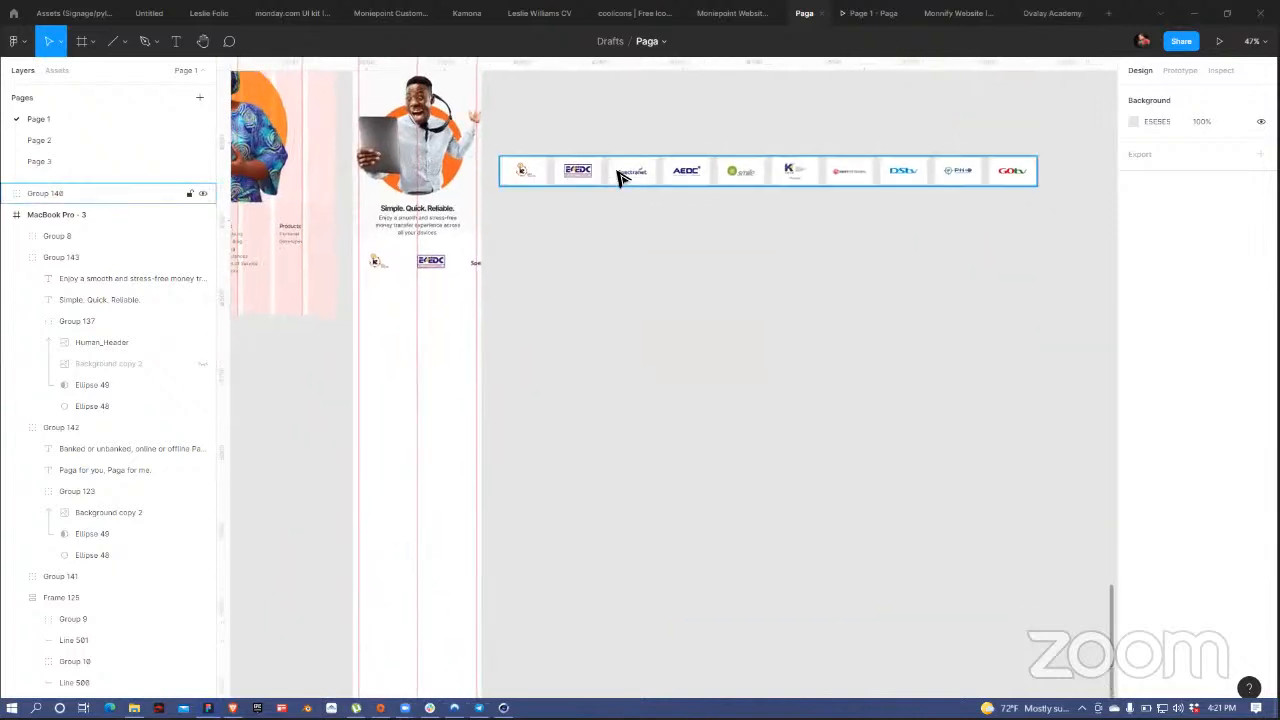
{"action": "double_click", "coordinate": [624, 175]}
{"action": "left_click", "coordinate": [687, 179], "text": "shift"}
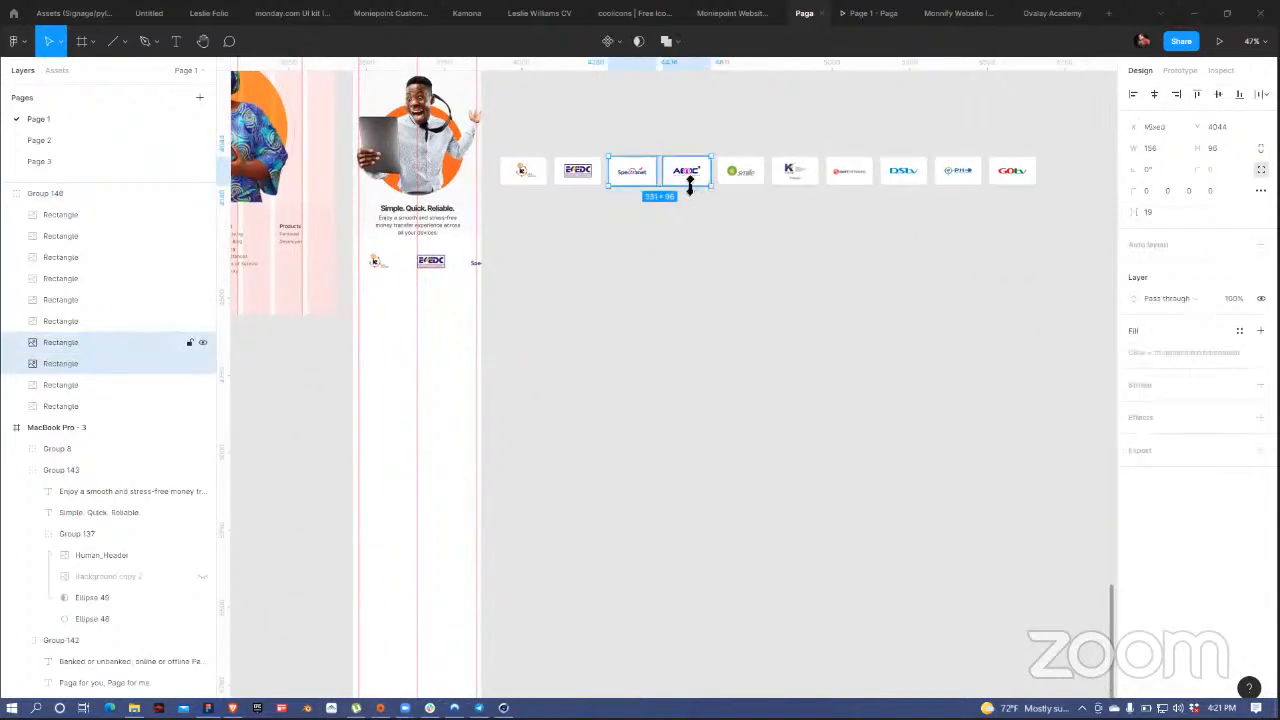
{"action": "left_click_drag", "start_coordinate": [672, 190], "coordinate": [580, 213]}
{"action": "left_click", "coordinate": [745, 172]}
{"action": "left_click", "coordinate": [801, 173], "text": "shift"}
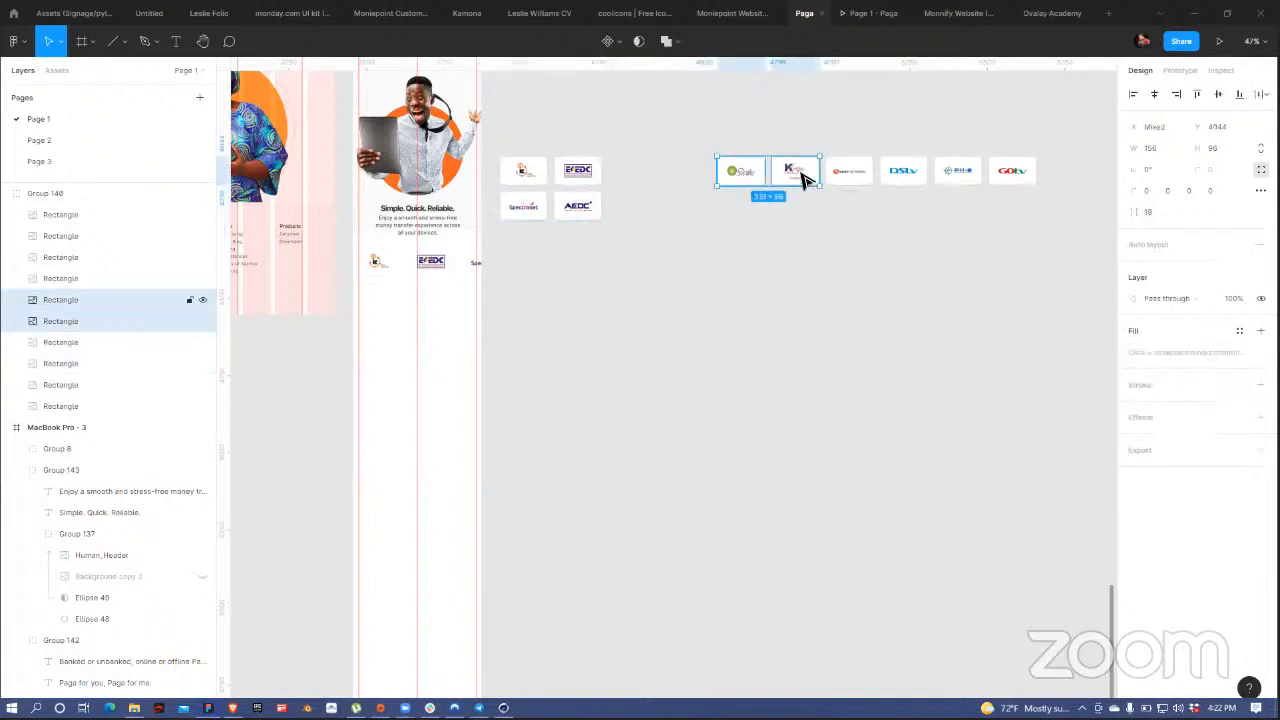
{"action": "left_click_drag", "start_coordinate": [795, 197], "coordinate": [588, 241]}
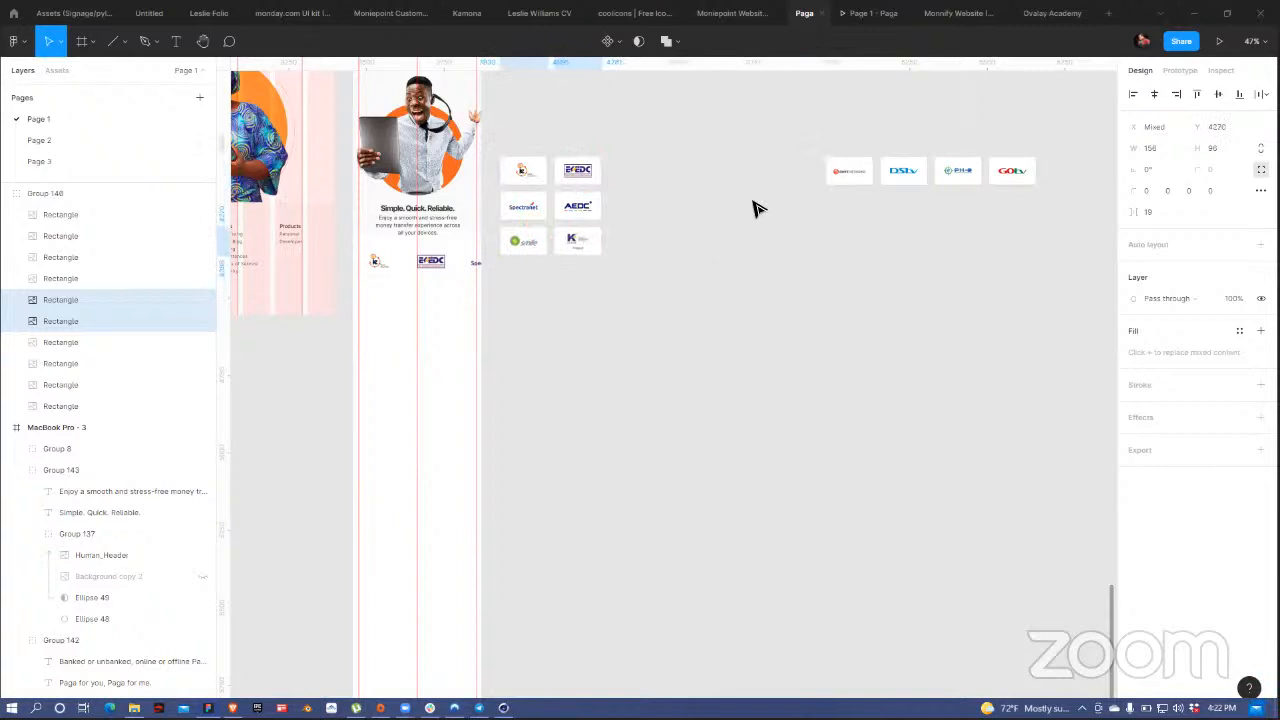
- Stack the Swift Networks and DStv logos as a fourth row and the PHED and GOtv logos as a fifth row
{"action": "left_click", "coordinate": [840, 184]}
{"action": "left_click", "coordinate": [905, 180], "text": "shift"}
{"action": "left_click_drag", "start_coordinate": [894, 177], "coordinate": [570, 277]}
{"action": "left_click", "coordinate": [974, 177]}
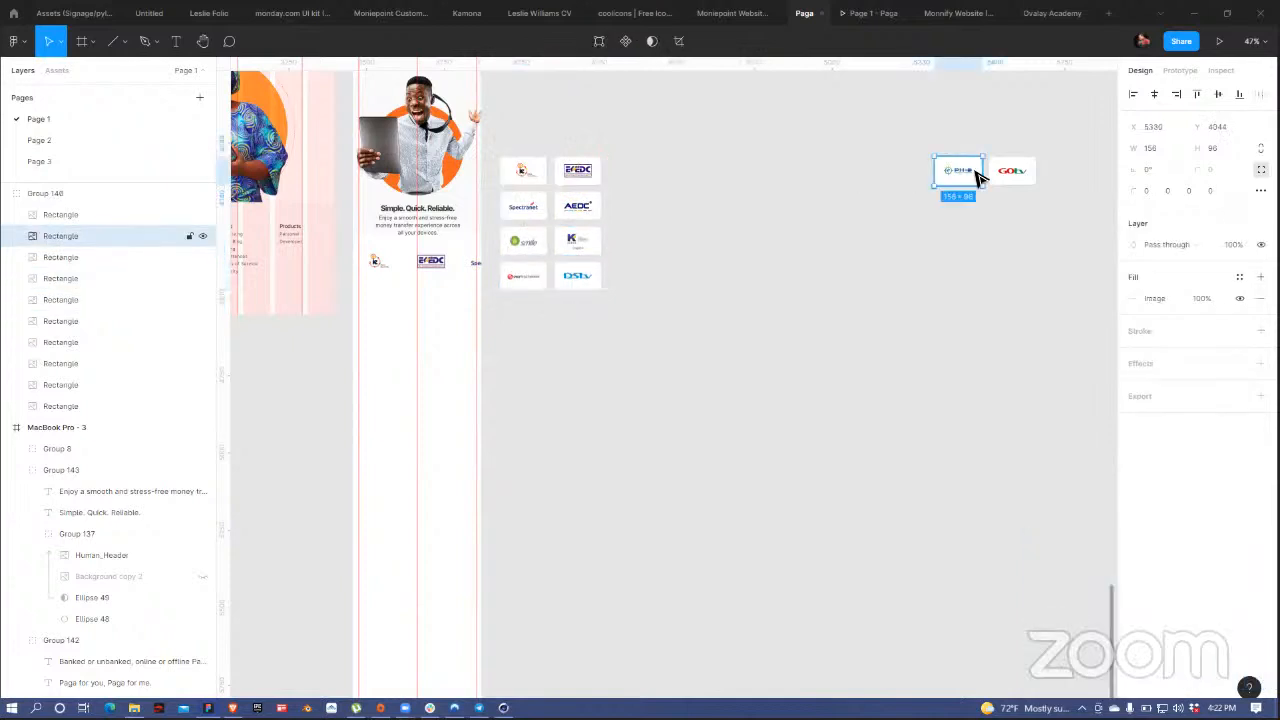
{"action": "left_click", "coordinate": [1012, 171], "text": "shift"}
{"action": "left_click_drag", "start_coordinate": [970, 172], "coordinate": [534, 309]}
{"action": "left_click", "coordinate": [680, 196]}
- Set the logo grid's horizontal and vertical spacing to 20
{"action": "left_click", "coordinate": [603, 226]}
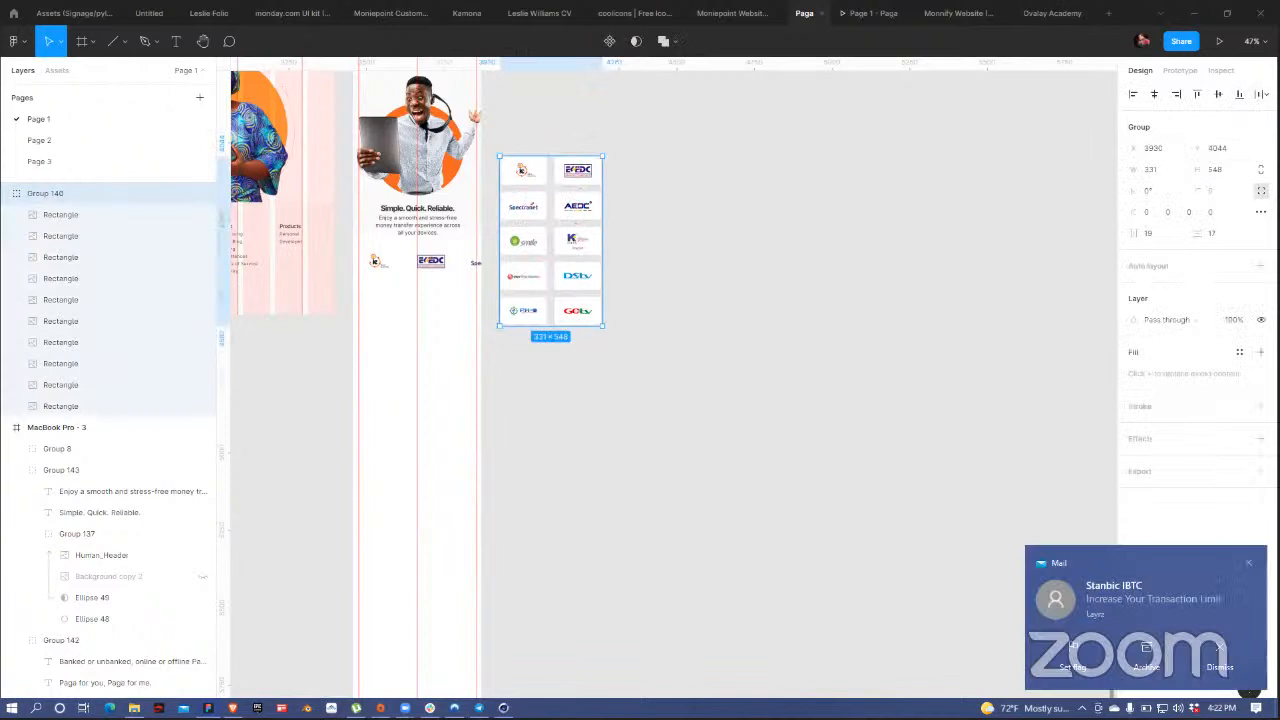
{"action": "left_click", "coordinate": [1261, 212]}
{"action": "left_click", "coordinate": [1261, 212]}
{"action": "left_click", "coordinate": [1150, 233]}
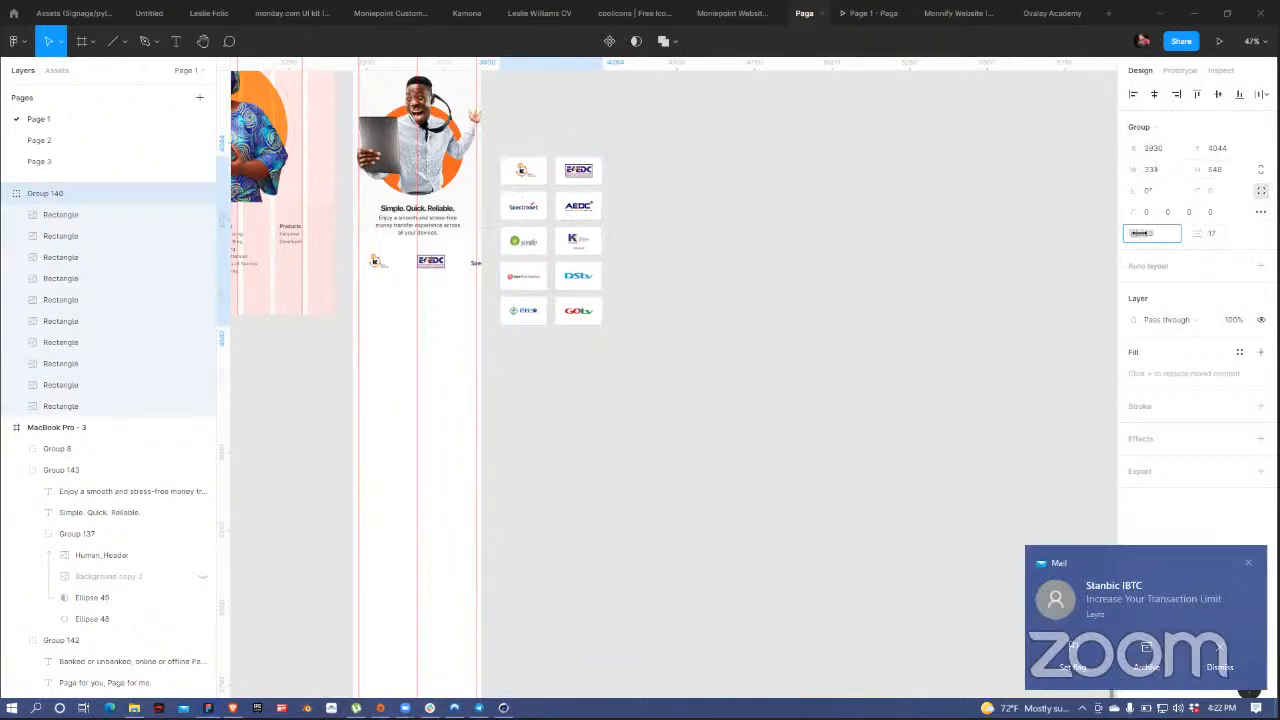
{"action": "type", "text": "20"}
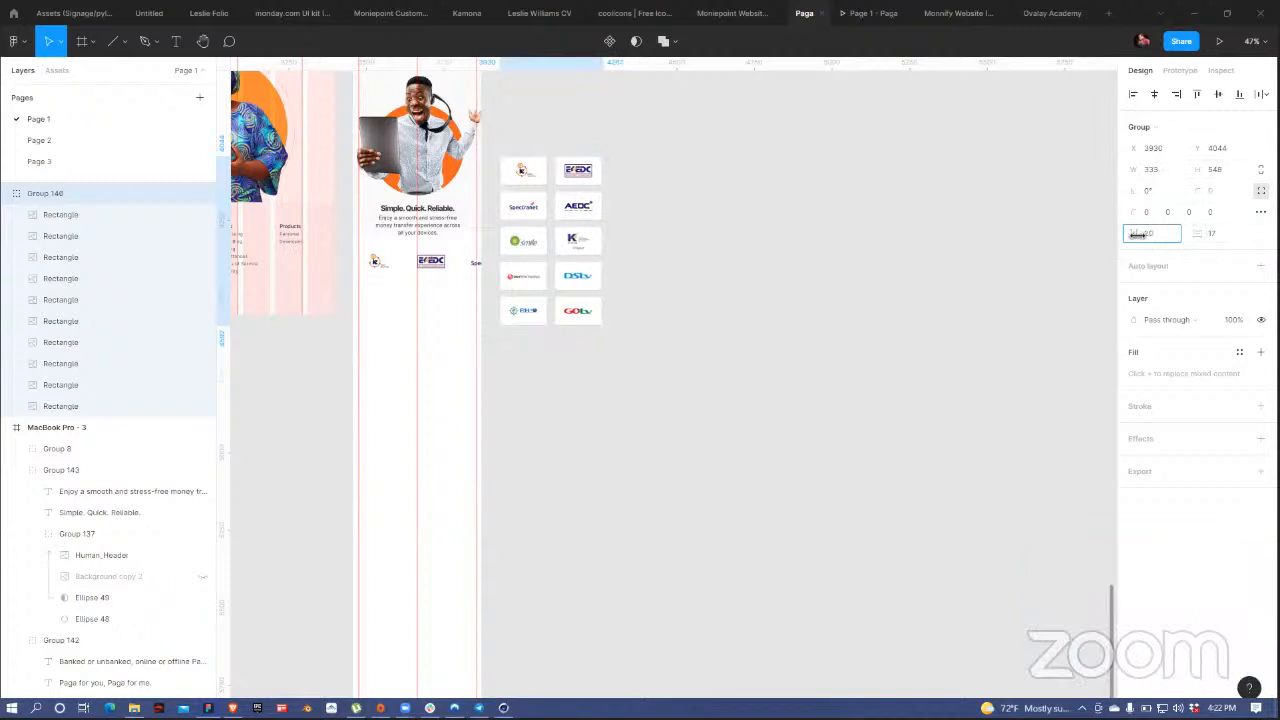
{"action": "left_click_drag", "start_coordinate": [1195, 233], "coordinate": [1203, 233]}
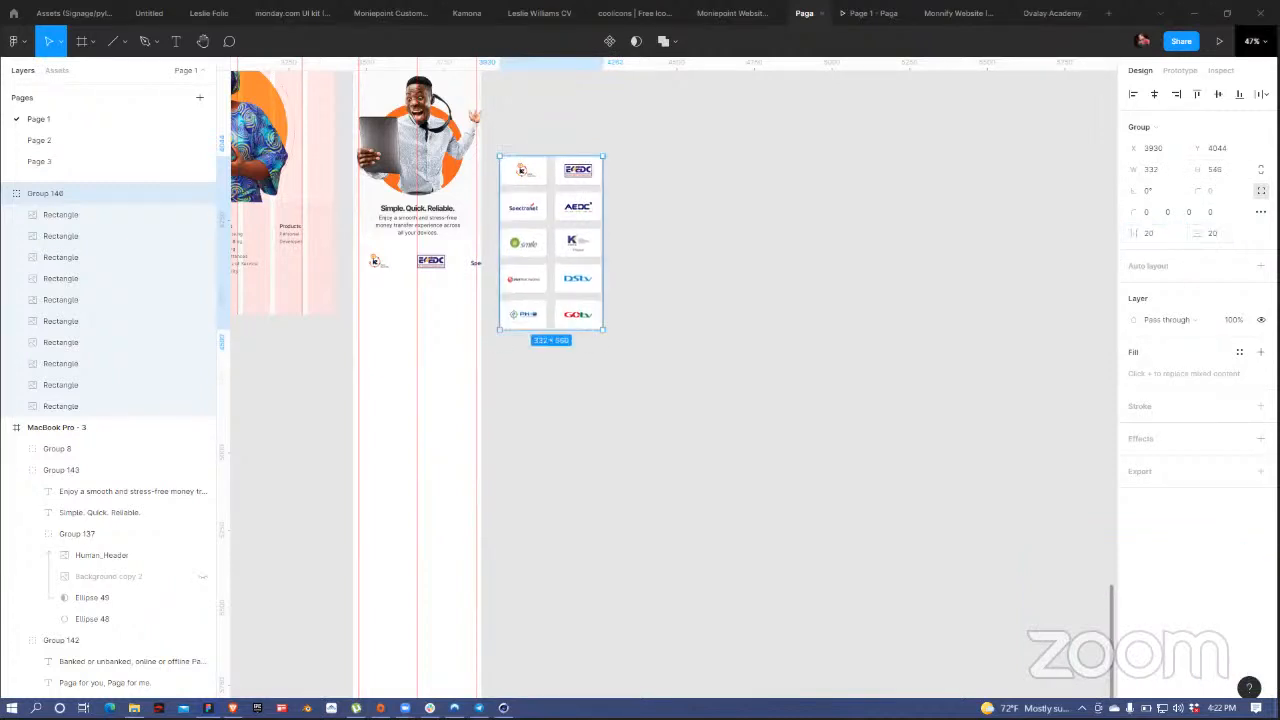
{"action": "left_click", "coordinate": [686, 188]}
- Delete the old single-row logo strip from the mobile frame
{"action": "left_click", "coordinate": [530, 210]}
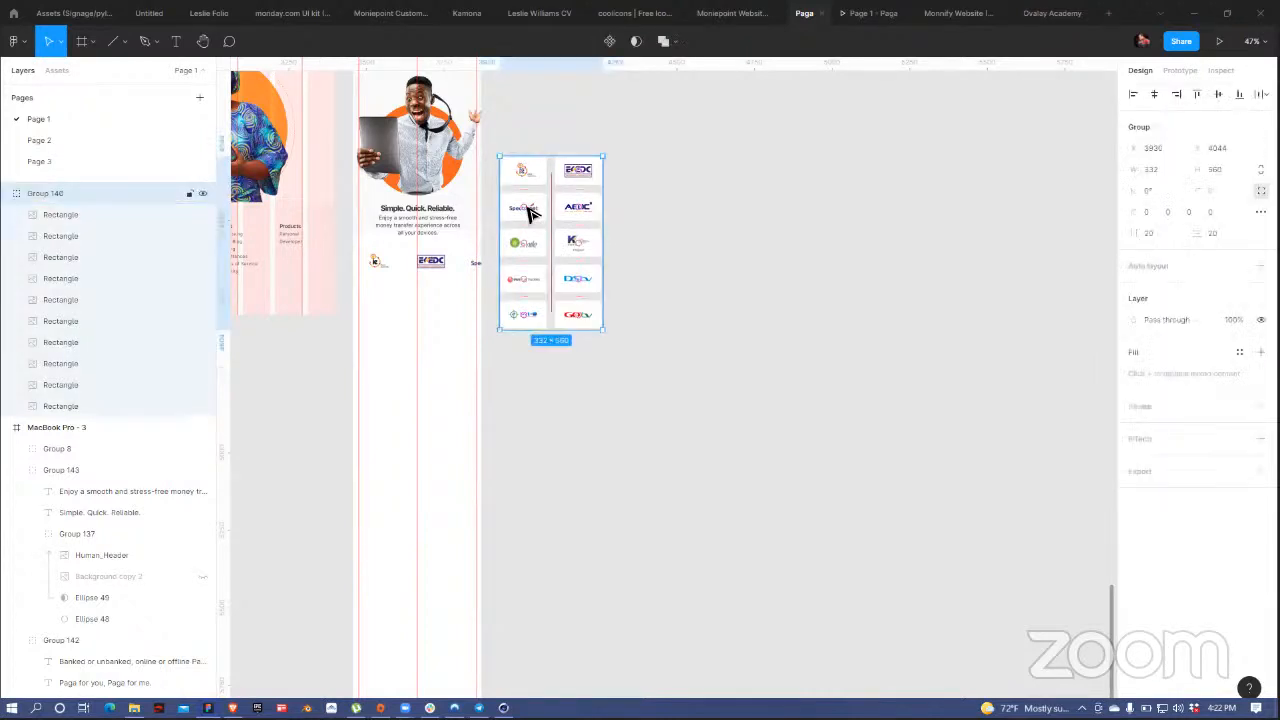
{"action": "scroll", "coordinate": [855, 205], "scroll_direction": "left", "scroll_amount": 3}
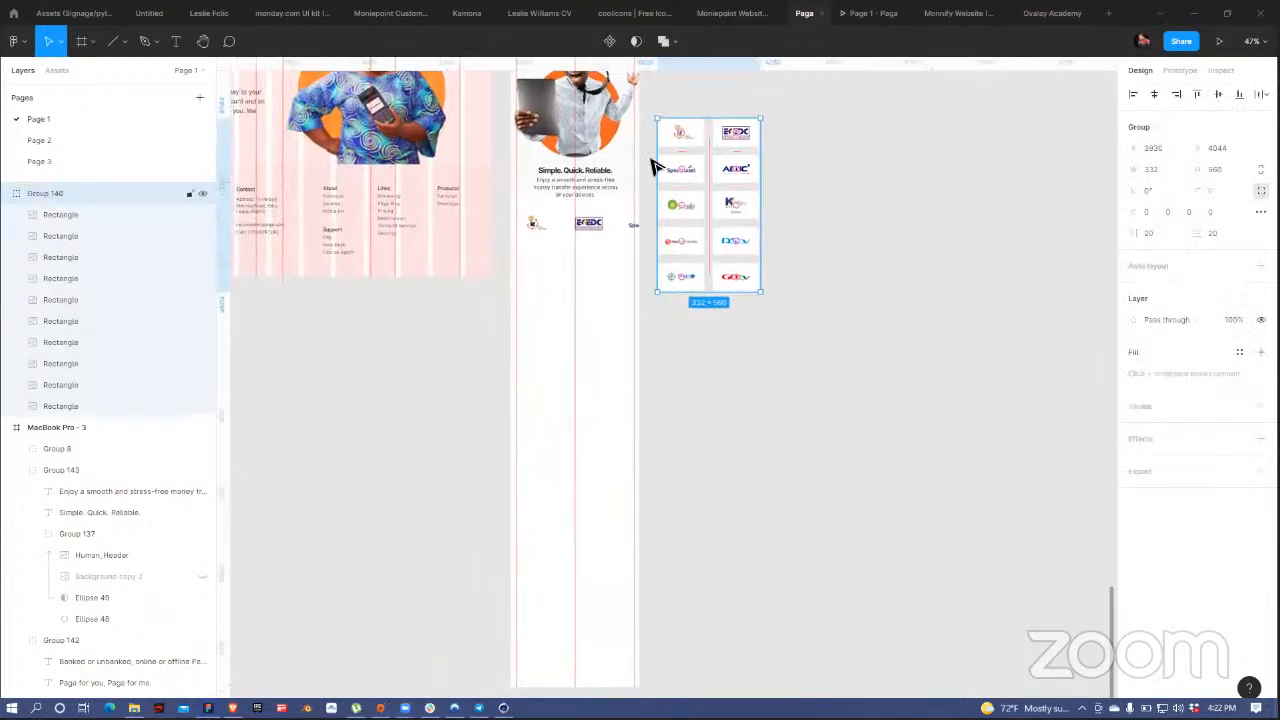
{"action": "left_click", "coordinate": [605, 228]}
{"action": "key", "text": "Delete"}
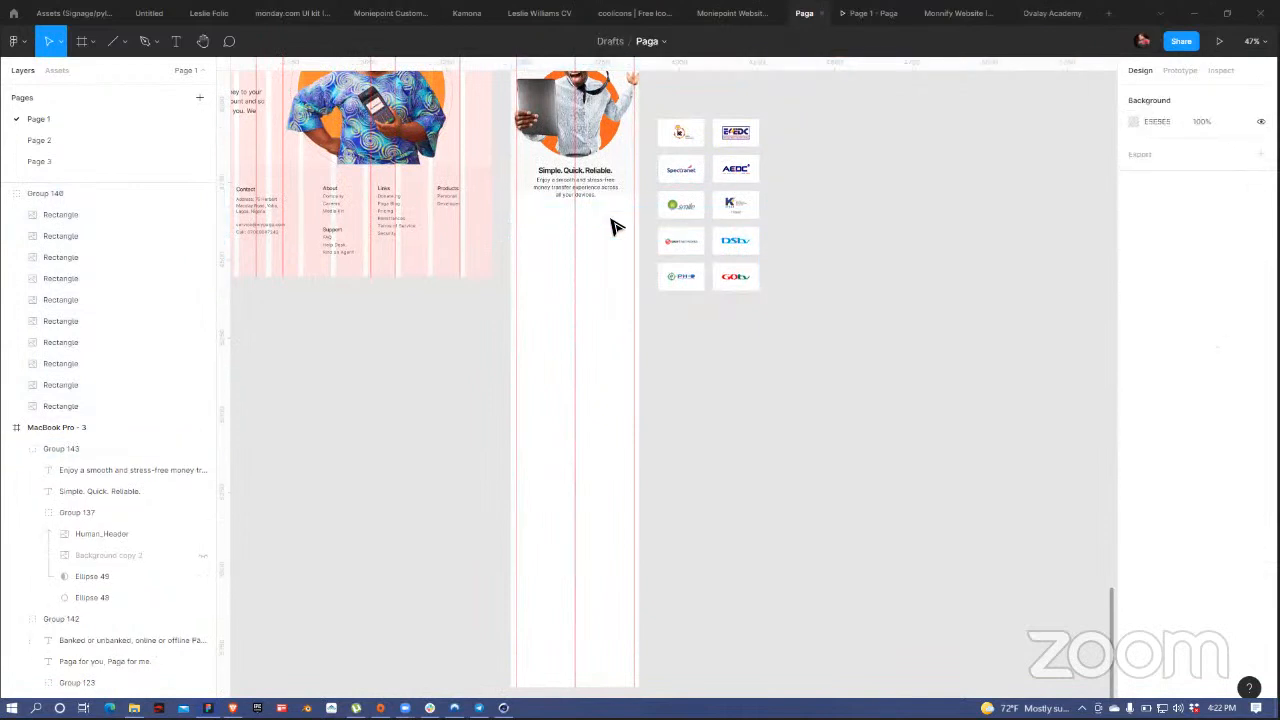
- Move the two-column logo grid into the mobile frame, horizontally centred below the "Simple. Quick. Reliable." text at X 41, Y 5760
{"action": "left_click", "coordinate": [745, 162]}
{"action": "left_click", "coordinate": [739, 168]}
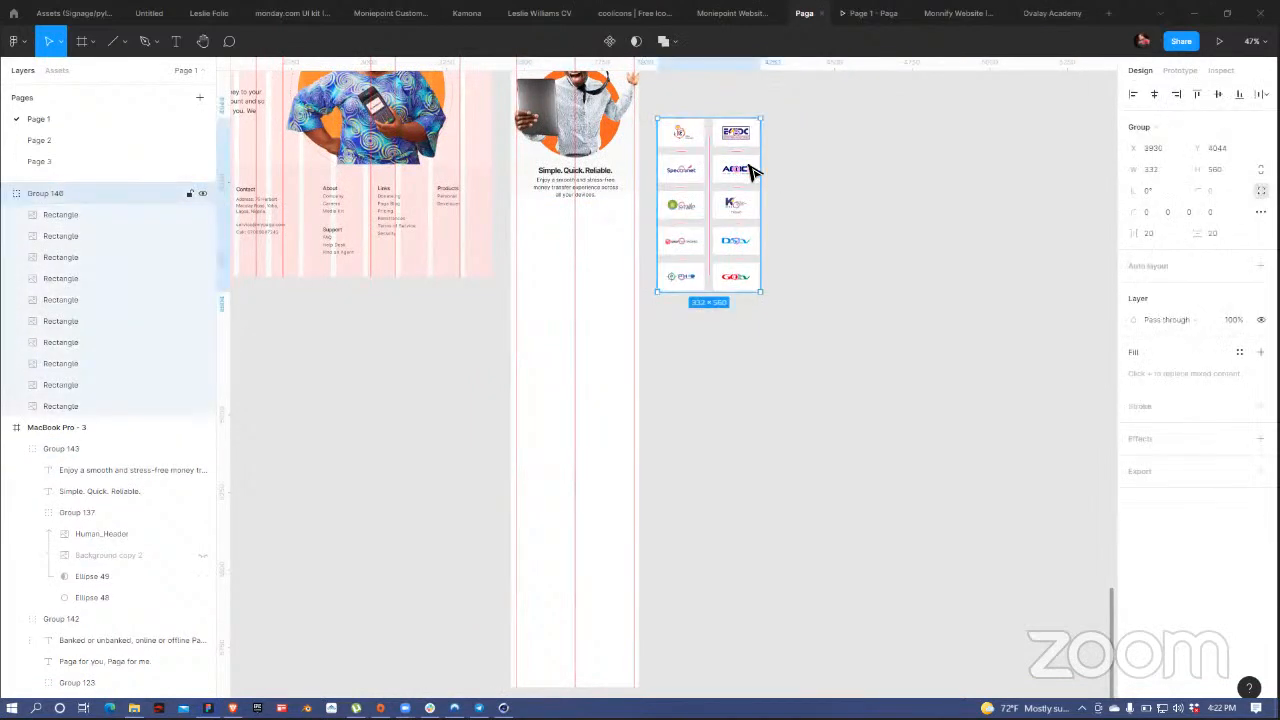
{"action": "left_click_drag", "start_coordinate": [670, 245], "coordinate": [641, 264]}
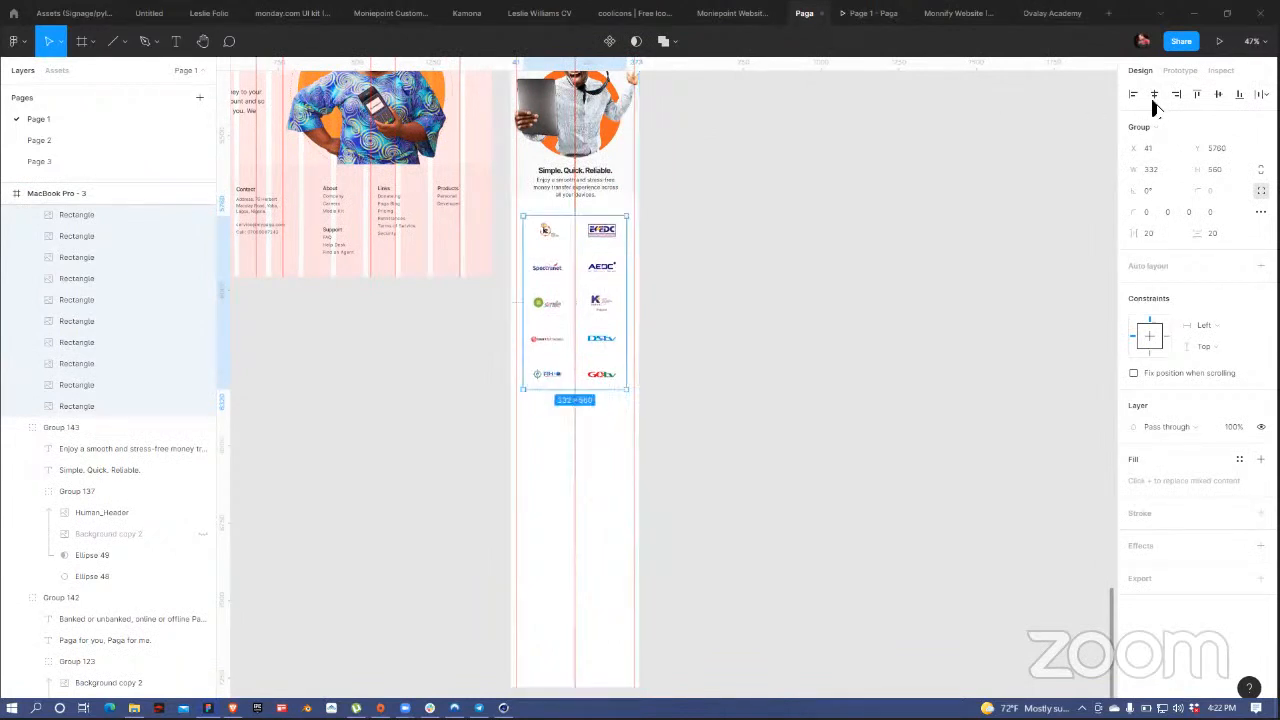
{"action": "left_click", "coordinate": [725, 240]}
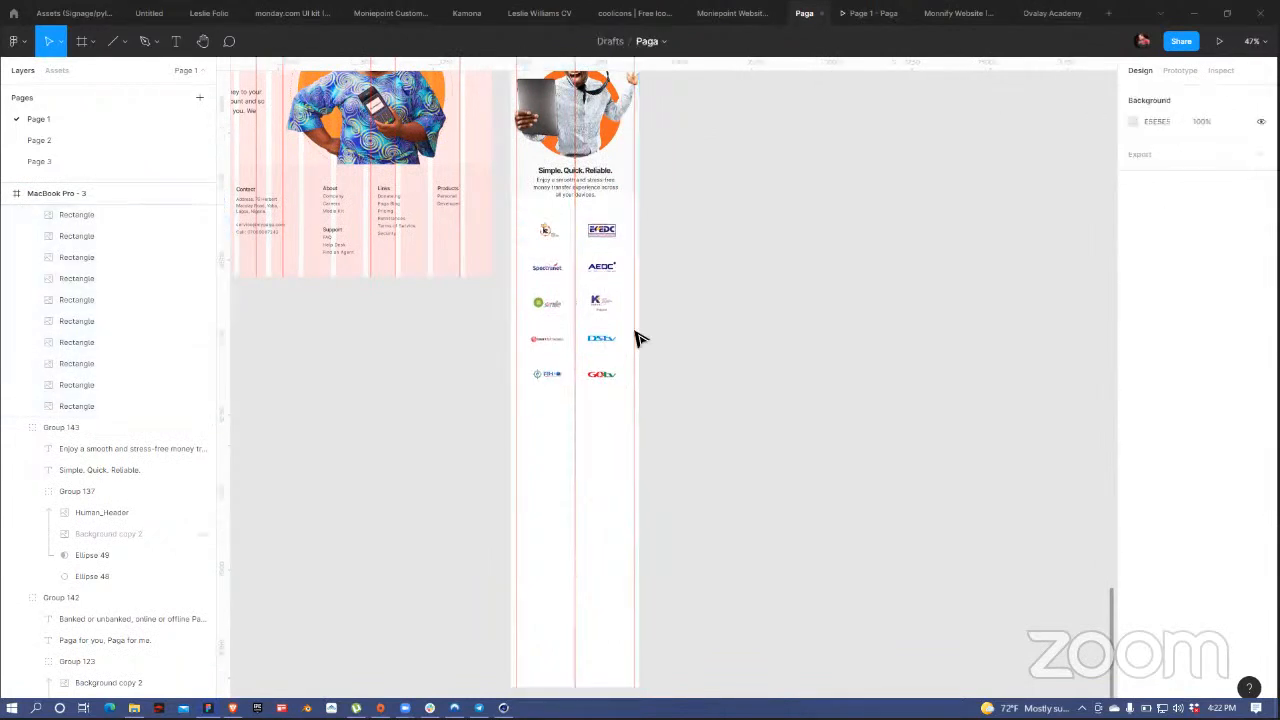
{"action": "scroll", "coordinate": [620, 300], "scroll_direction": "up", "scroll_amount": 5}
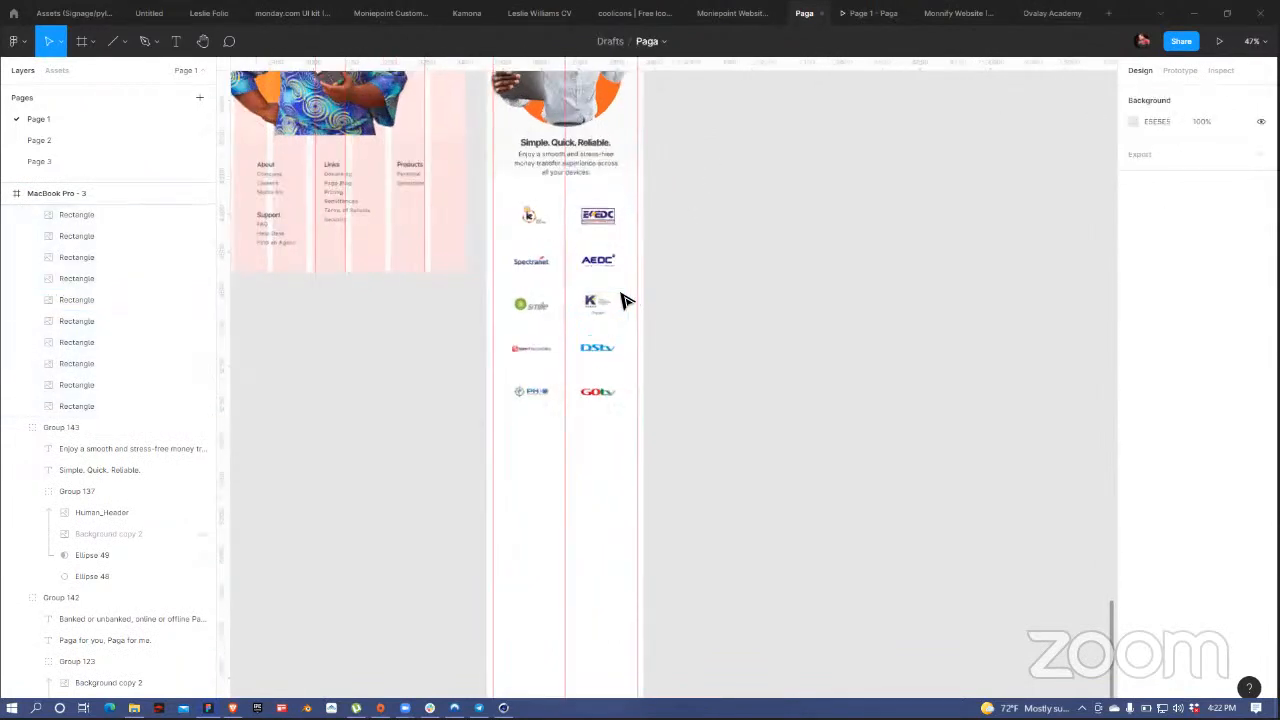
{"action": "scroll", "coordinate": [617, 290], "scroll_direction": "up", "scroll_amount": 5}
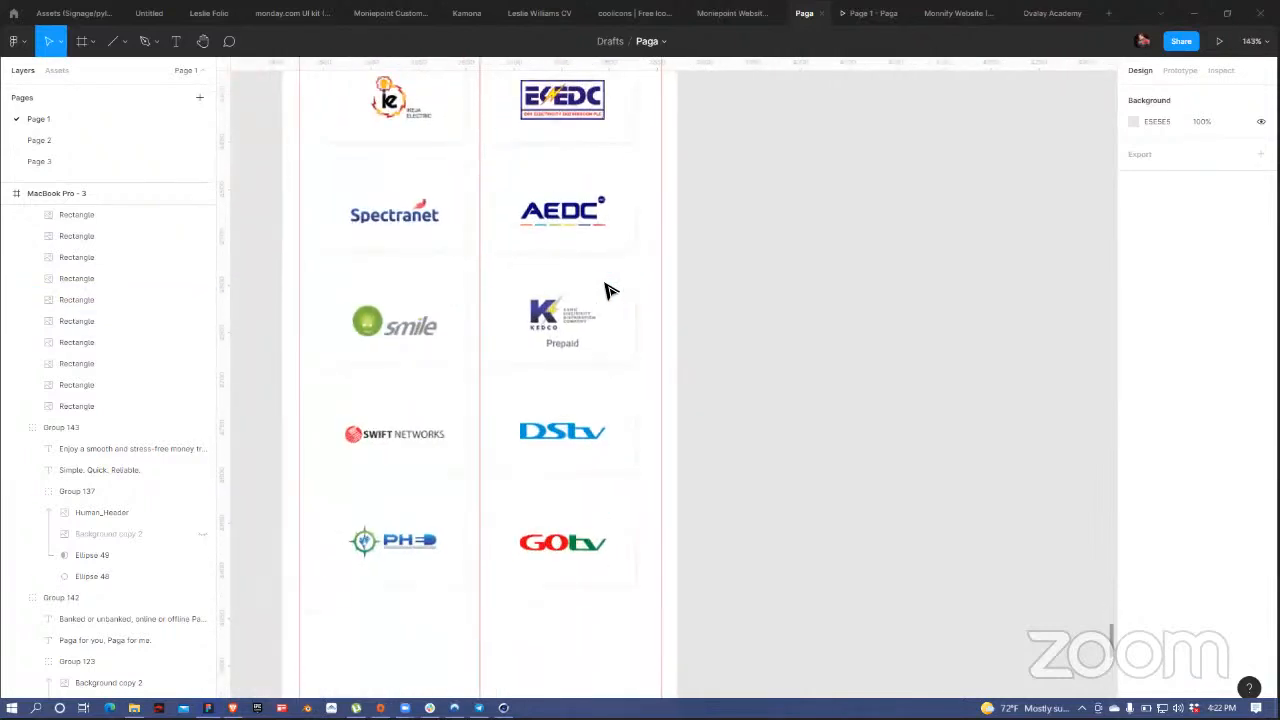
- Review the mobile logo grid and compare the desktop page's remaining sections with what the mobile frame already contains
{"action": "left_click", "coordinate": [449, 253]}
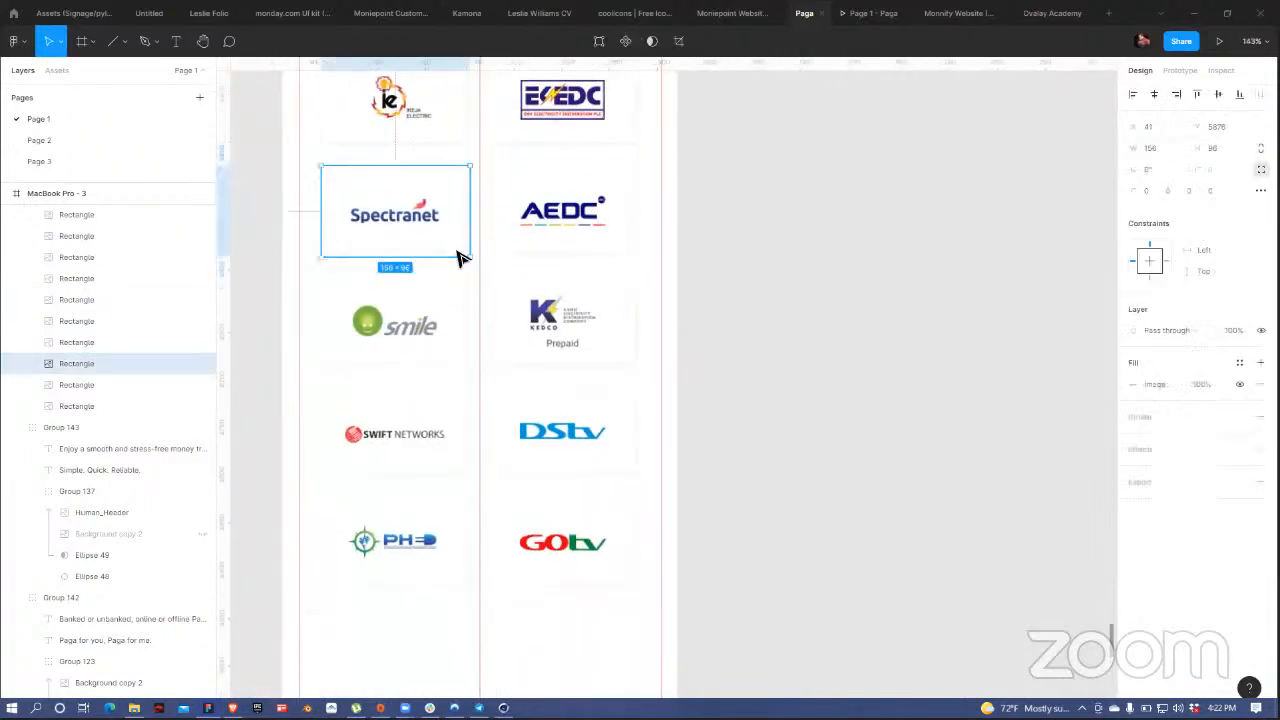
{"action": "left_click", "coordinate": [783, 197]}
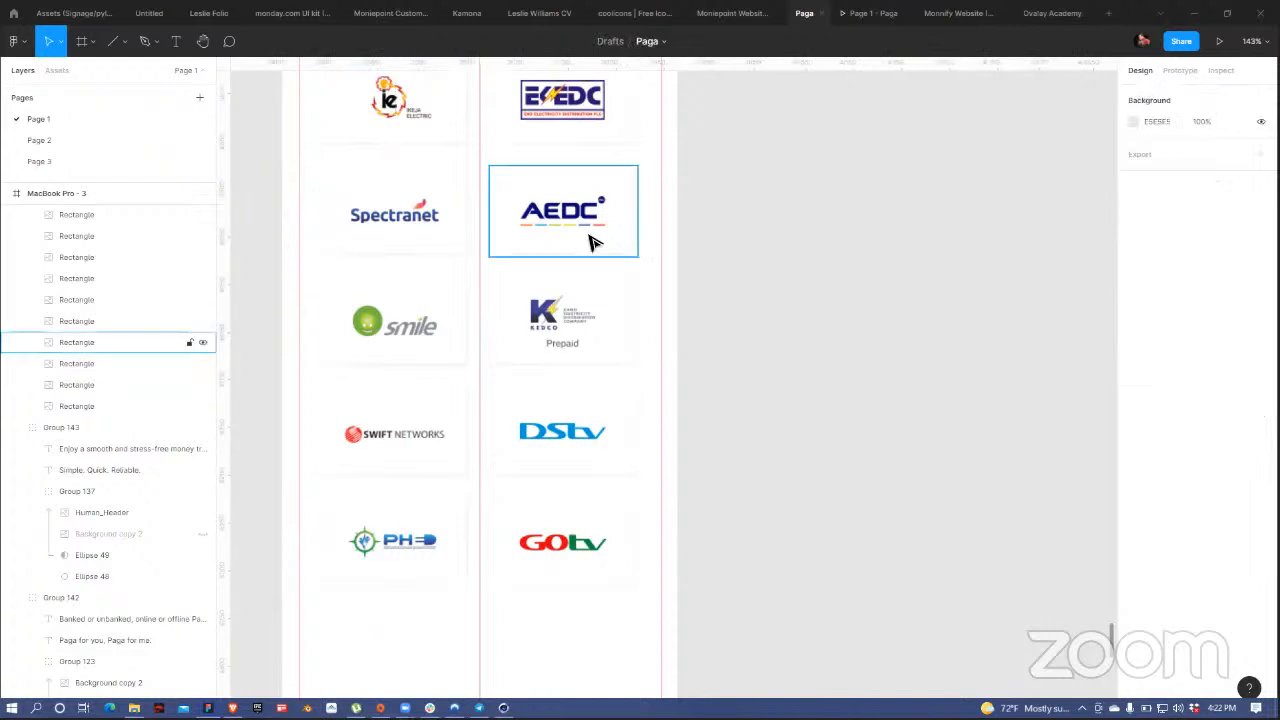
{"action": "scroll", "coordinate": [735, 222], "scroll_direction": "down", "scroll_amount": 10}
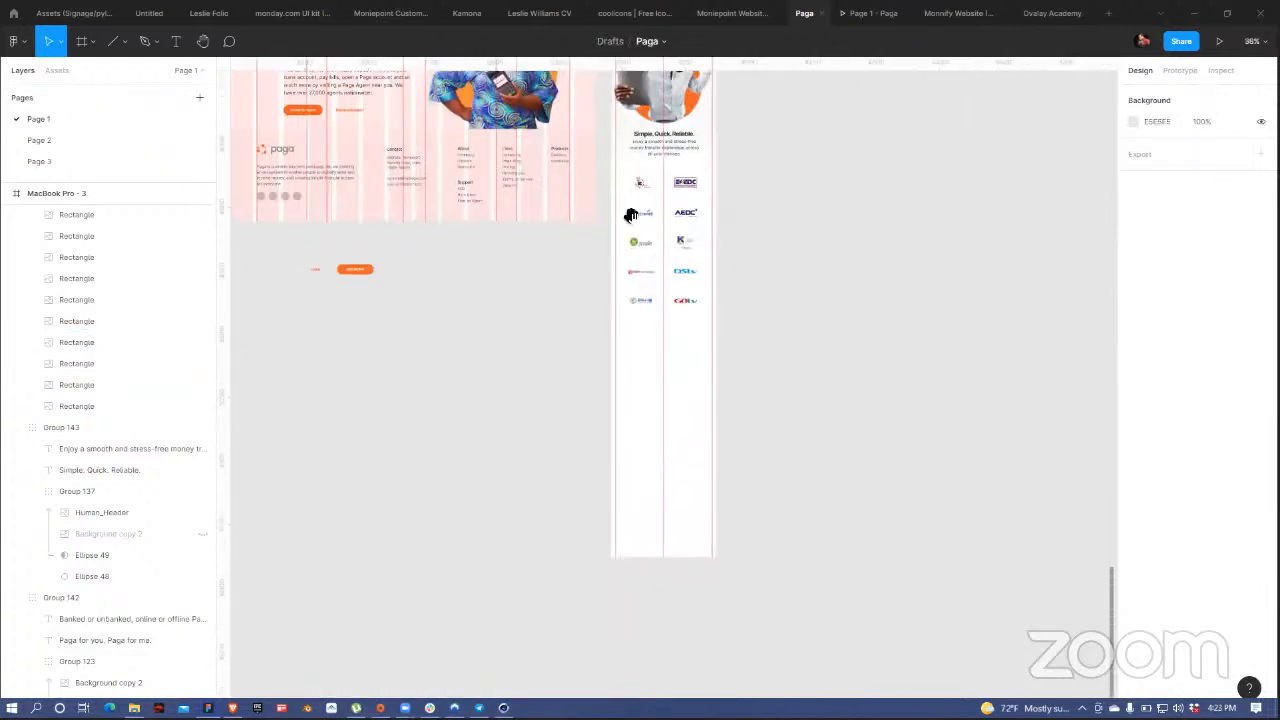
{"action": "left_click_drag", "start_coordinate": [541, 426], "coordinate": [548, 558]}
{"action": "left_click_drag", "start_coordinate": [391, 130], "coordinate": [363, 551]}
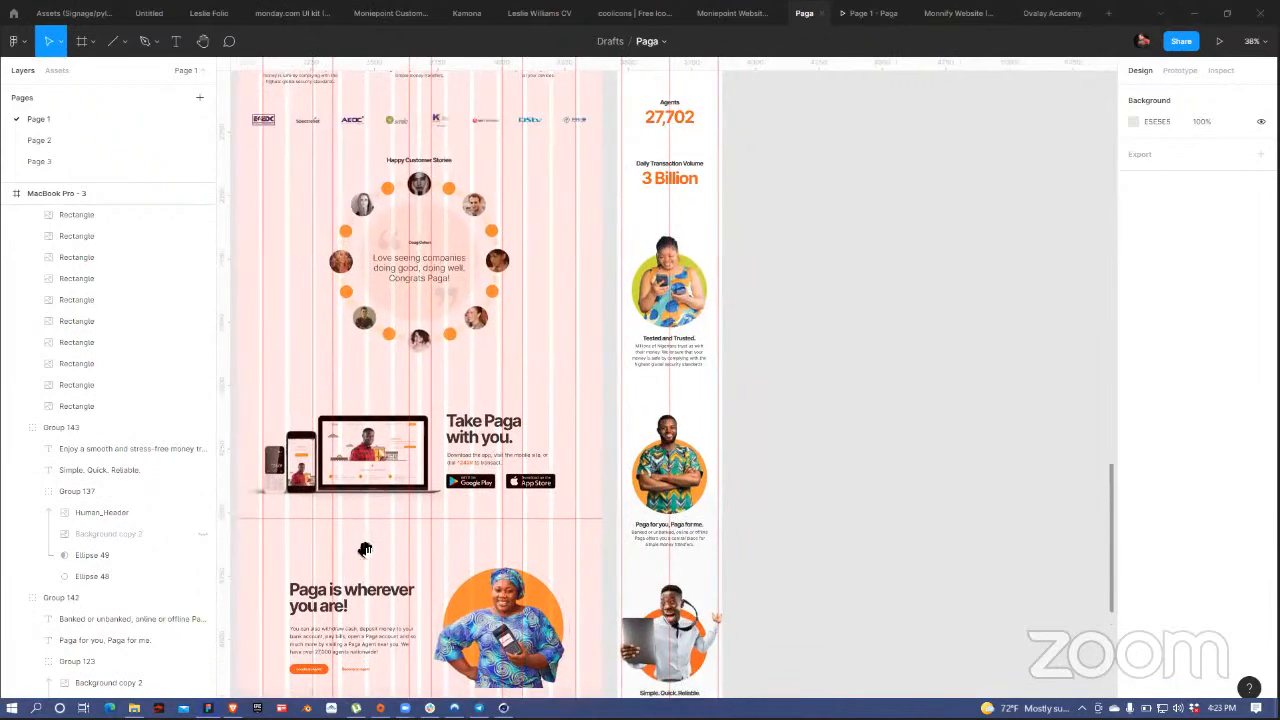
{"action": "left_click_drag", "start_coordinate": [453, 111], "coordinate": [432, 232]}
{"action": "scroll", "coordinate": [670, 255], "scroll_direction": "down", "scroll_amount": 3}
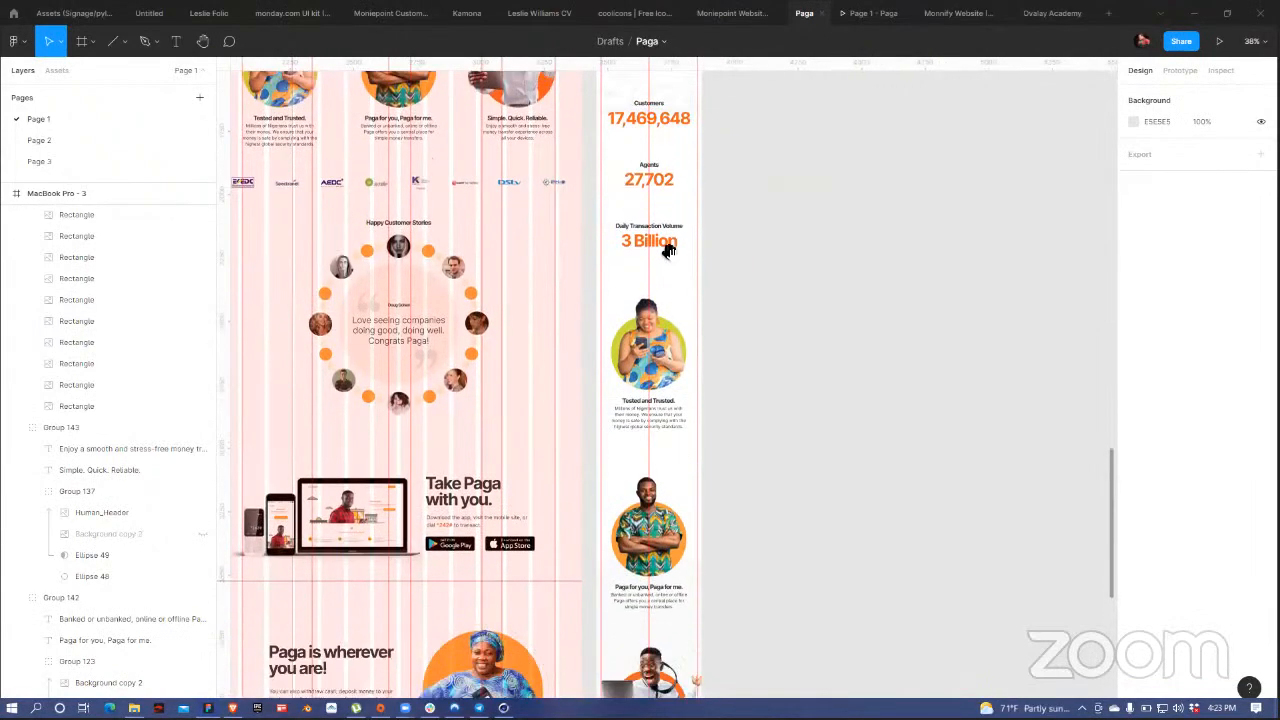
{"action": "scroll", "coordinate": [670, 250], "scroll_direction": "down", "scroll_amount": 10}
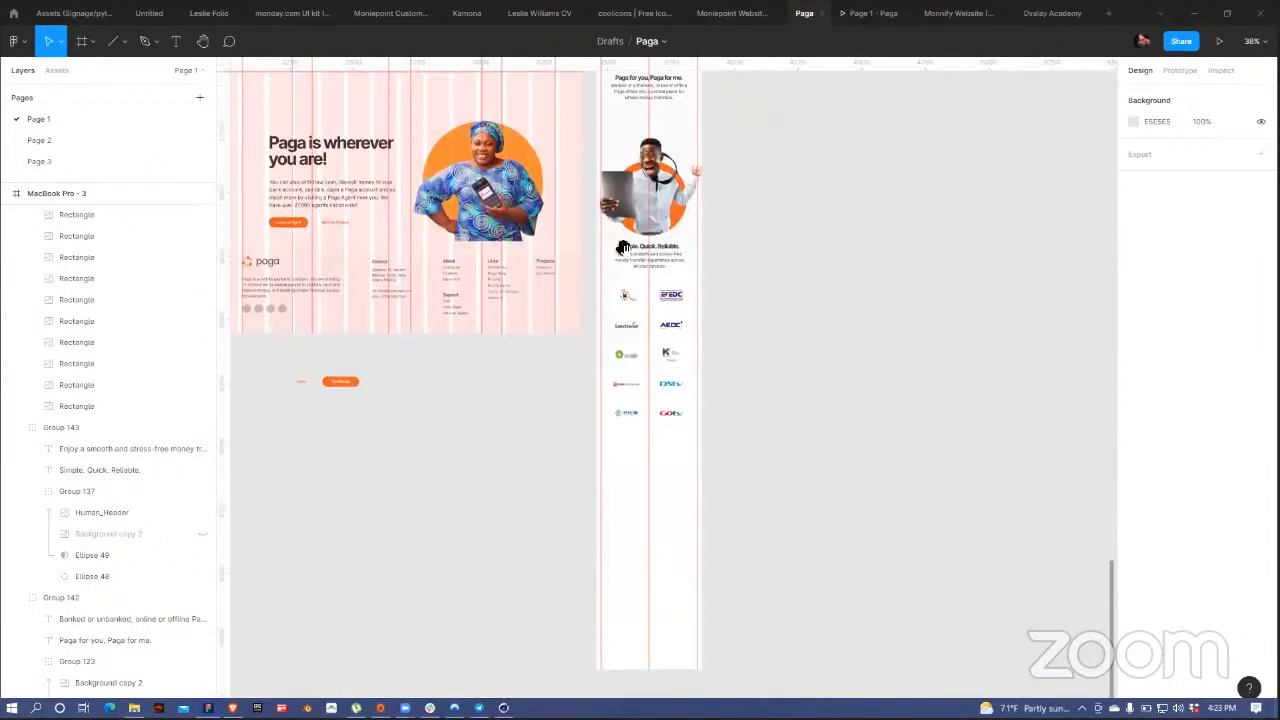
{"action": "scroll", "coordinate": [770, 258], "scroll_direction": "down", "scroll_amount": 10}
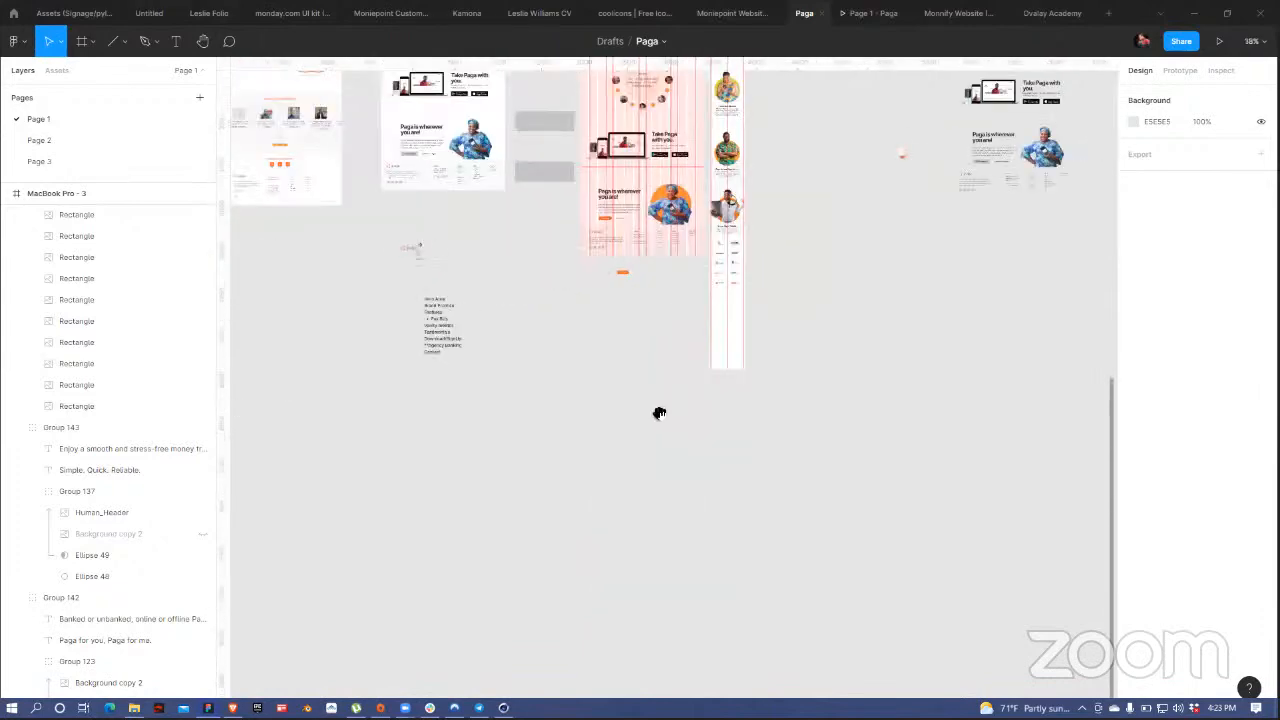
- Extend the mobile frame's lower edge downward to a height of about 10182
{"action": "scroll", "coordinate": [594, 208], "scroll_direction": "up", "scroll_amount": 2}
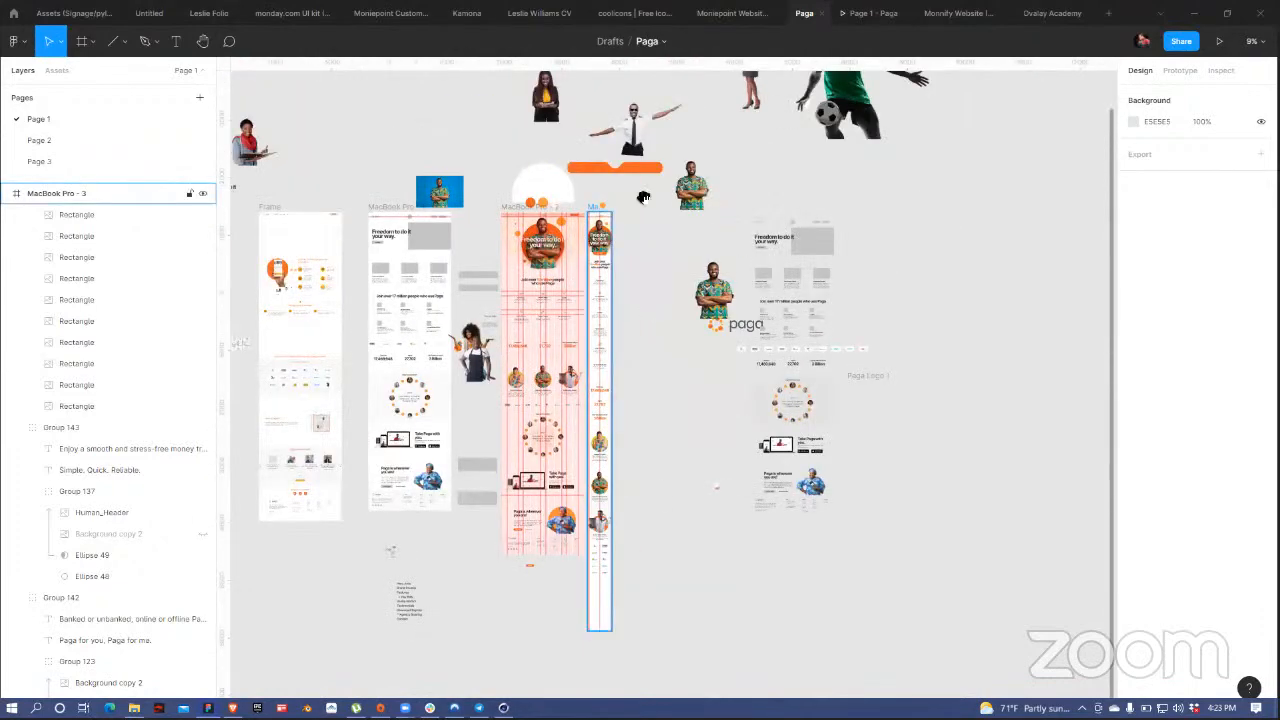
{"action": "left_click", "coordinate": [598, 206]}
{"action": "scroll", "coordinate": [598, 206], "scroll_direction": "down", "scroll_amount": 4}
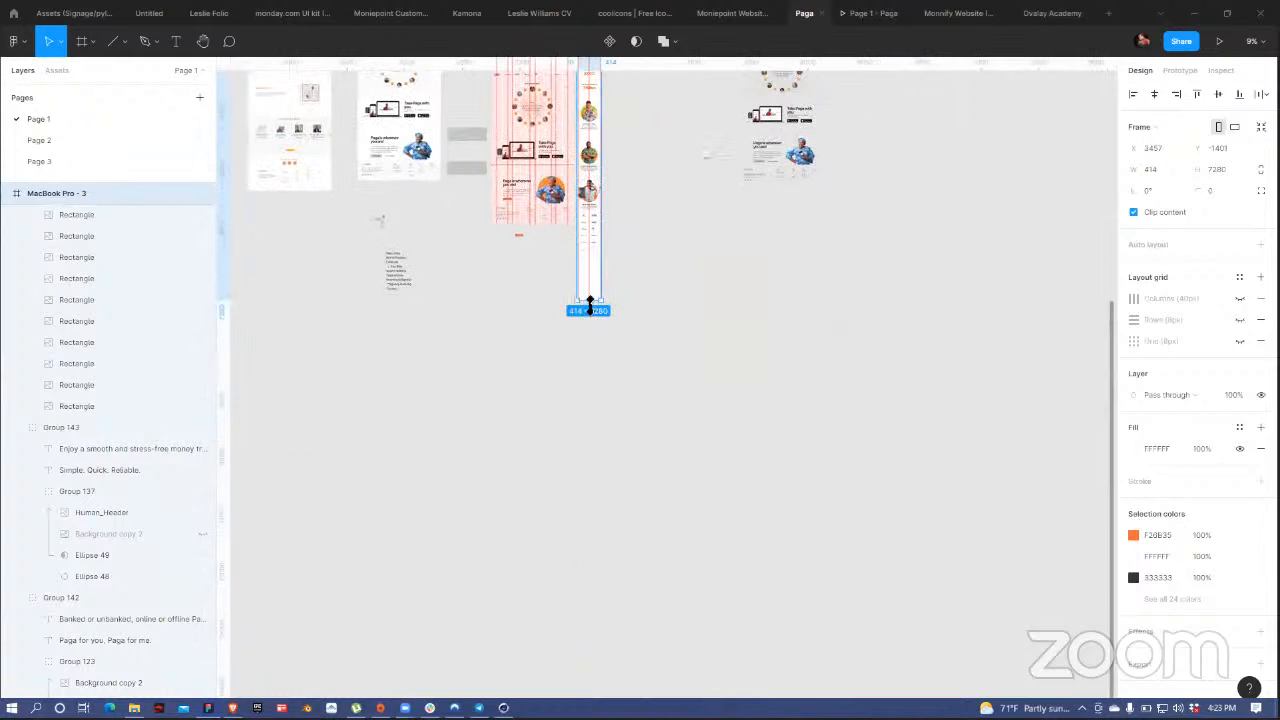
{"action": "left_click_drag", "start_coordinate": [589, 302], "coordinate": [582, 470]}
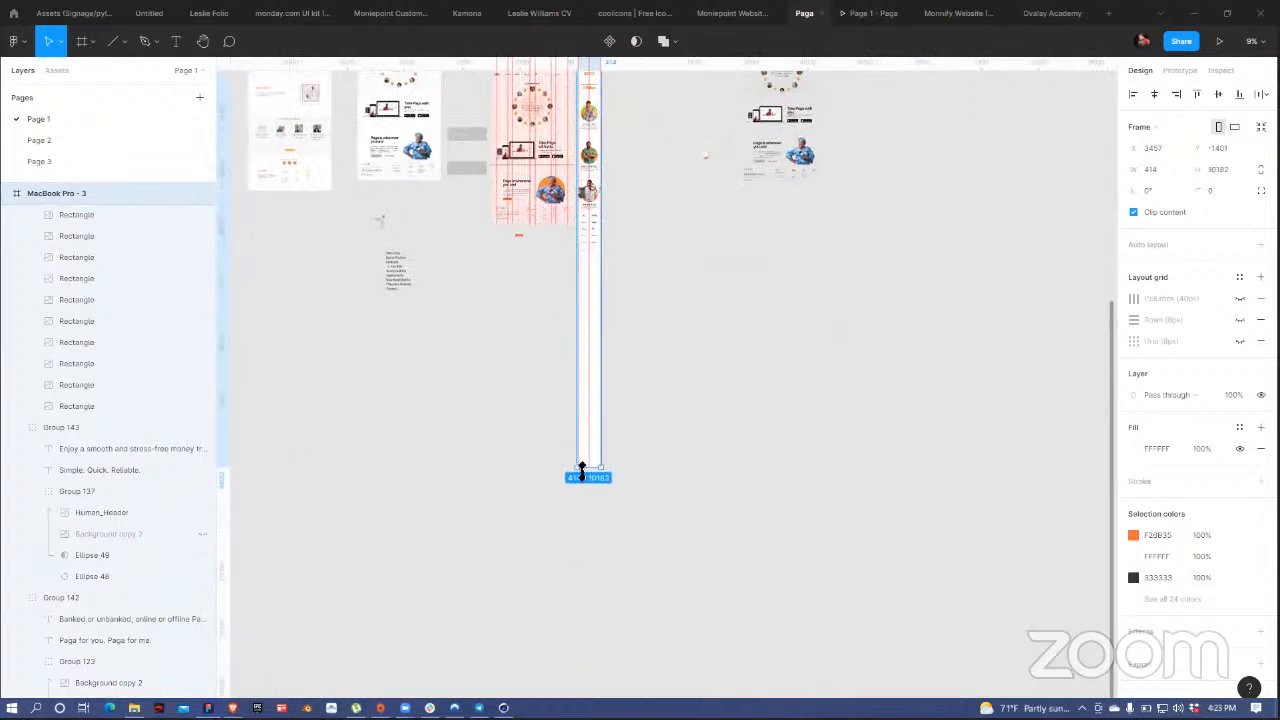
{"action": "left_click", "coordinate": [603, 274]}
- Copy the pale circle from the desktop Happy Customer Stories section into the mobile frame, placing it below the logo grid
{"action": "scroll", "coordinate": [557, 277], "scroll_direction": "up", "scroll_amount": 5}
{"action": "scroll", "coordinate": [580, 194], "scroll_direction": "up", "scroll_amount": 2}
{"action": "scroll", "coordinate": [500, 491], "scroll_direction": "up", "scroll_amount": 6}
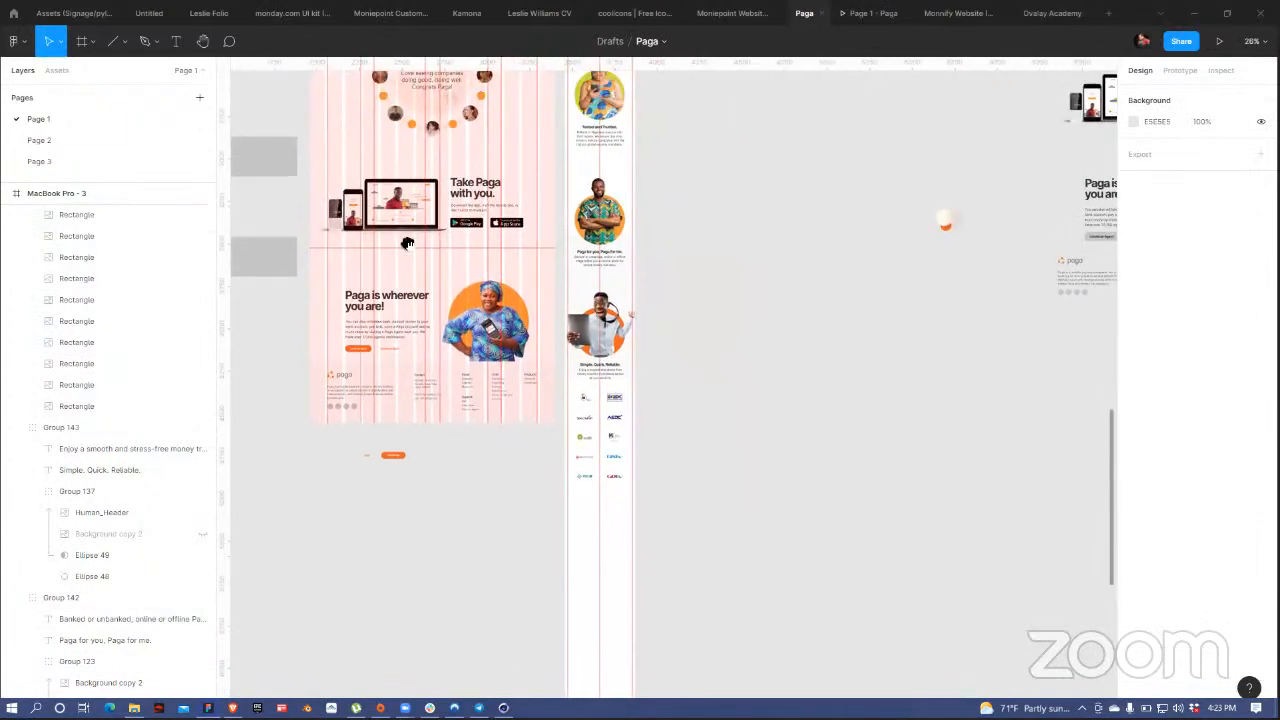
{"action": "scroll", "coordinate": [407, 243], "scroll_direction": "up", "scroll_amount": 3}
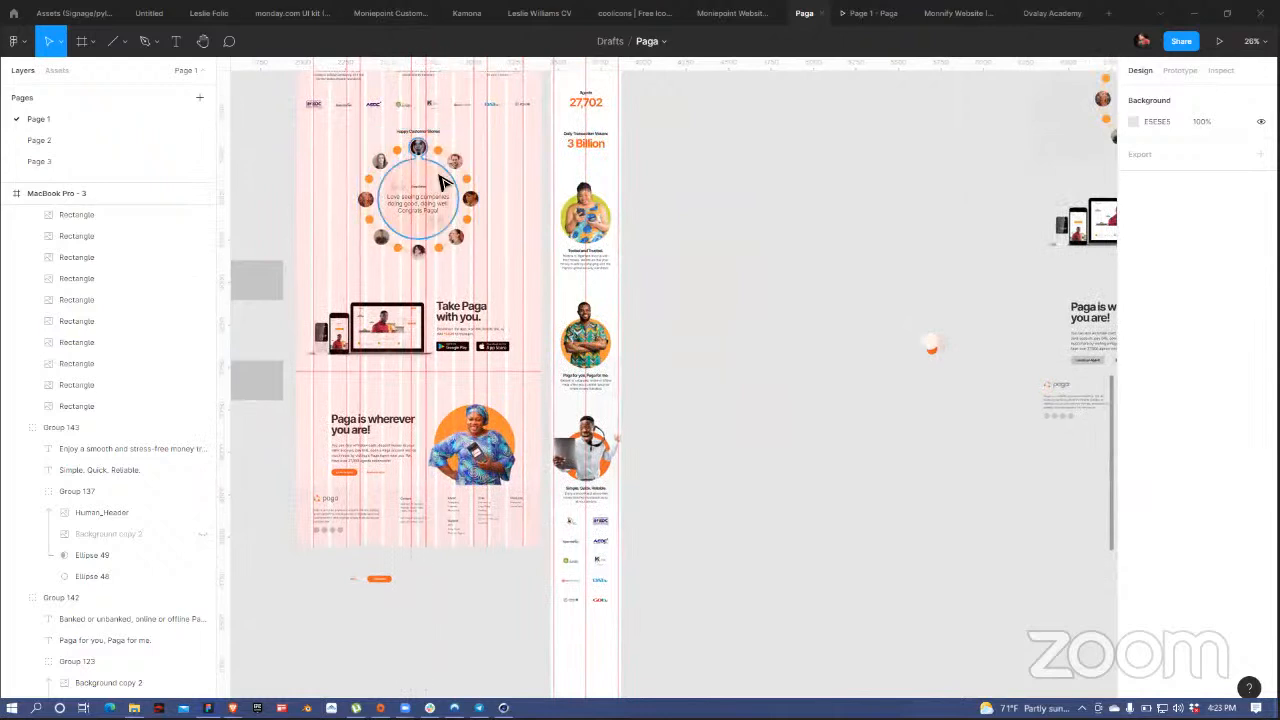
{"action": "left_click", "coordinate": [441, 183]}
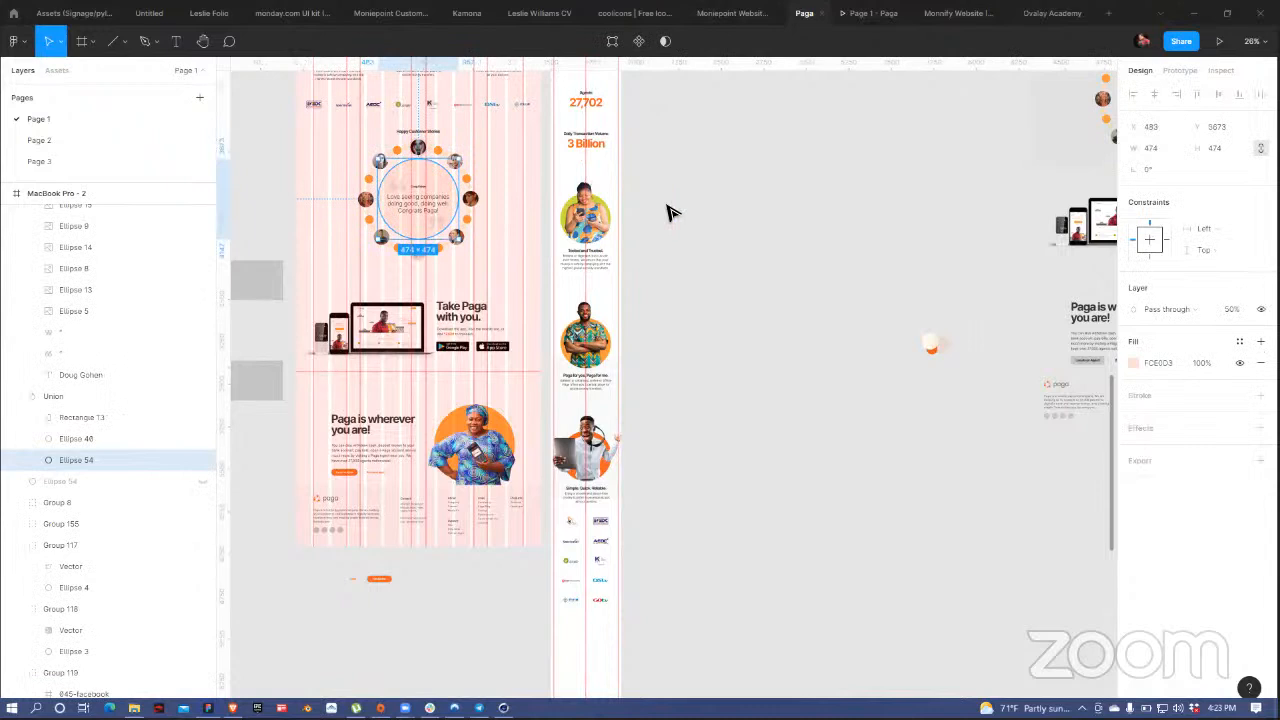
{"action": "left_click", "coordinate": [671, 366]}
{"action": "scroll", "coordinate": [666, 231], "scroll_direction": "down", "scroll_amount": 5}
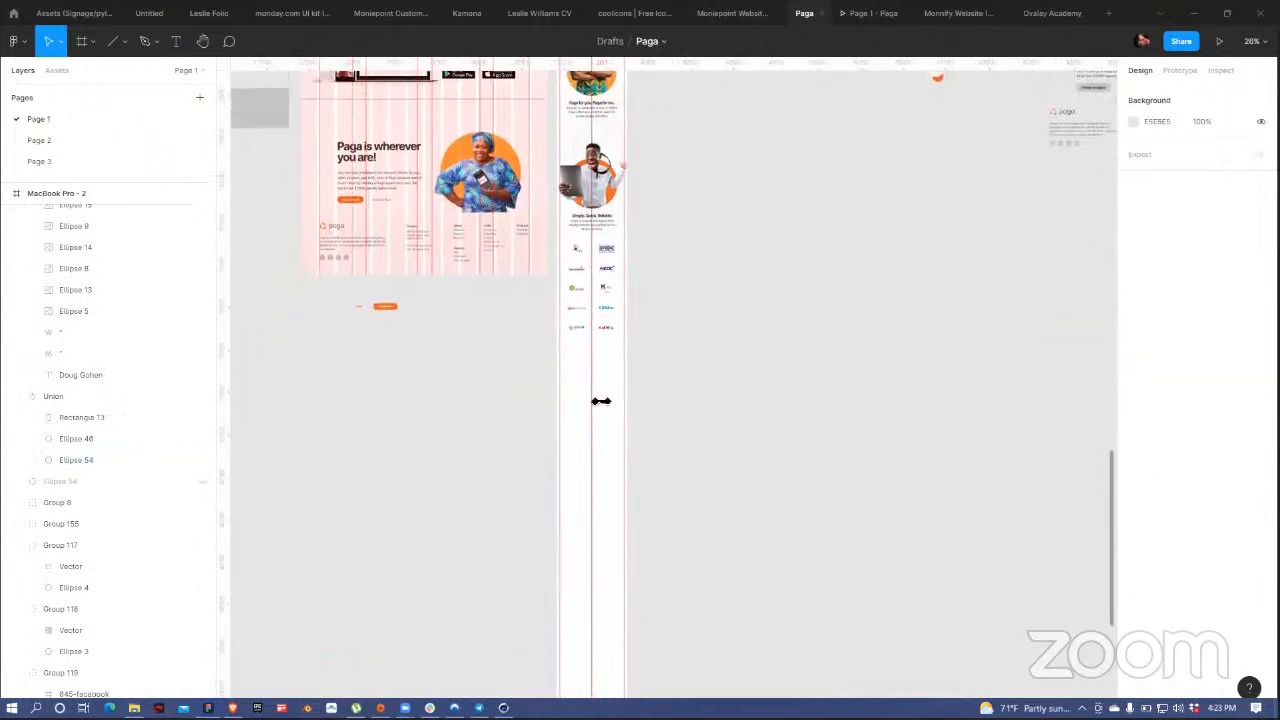
{"action": "key", "text": "ctrl+v"}
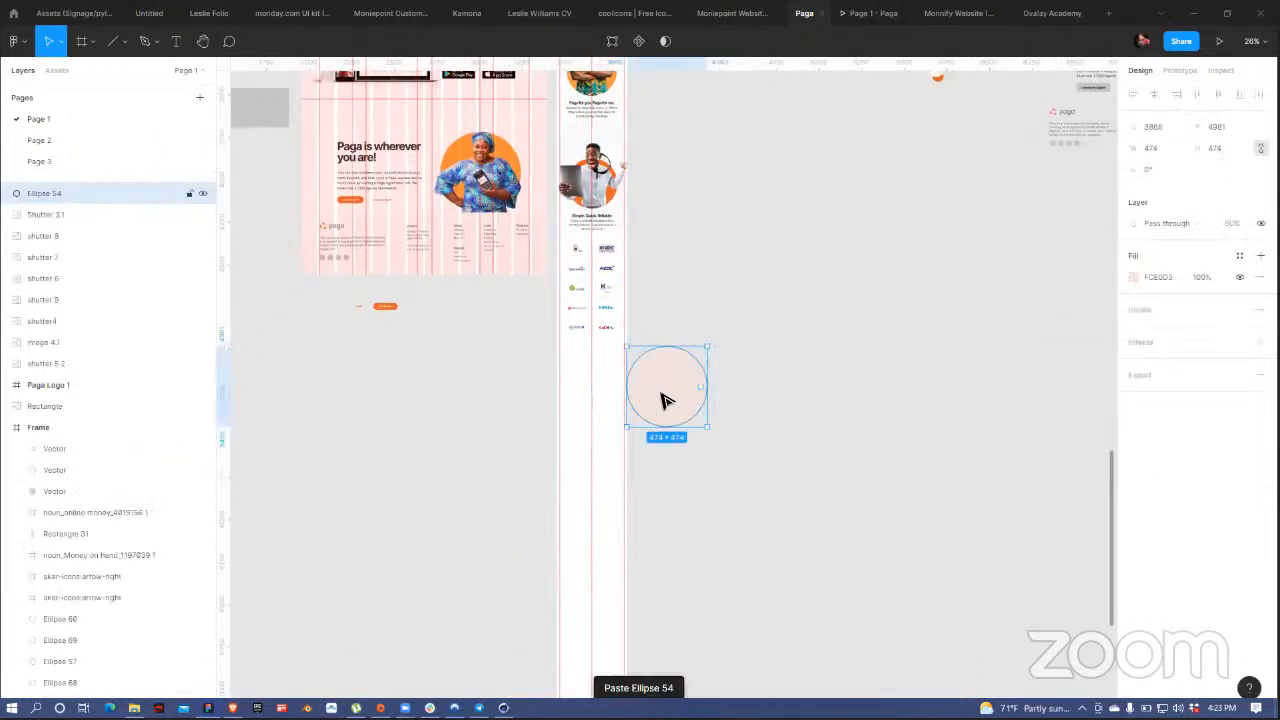
{"action": "left_click_drag", "start_coordinate": [666, 394], "coordinate": [588, 403]}
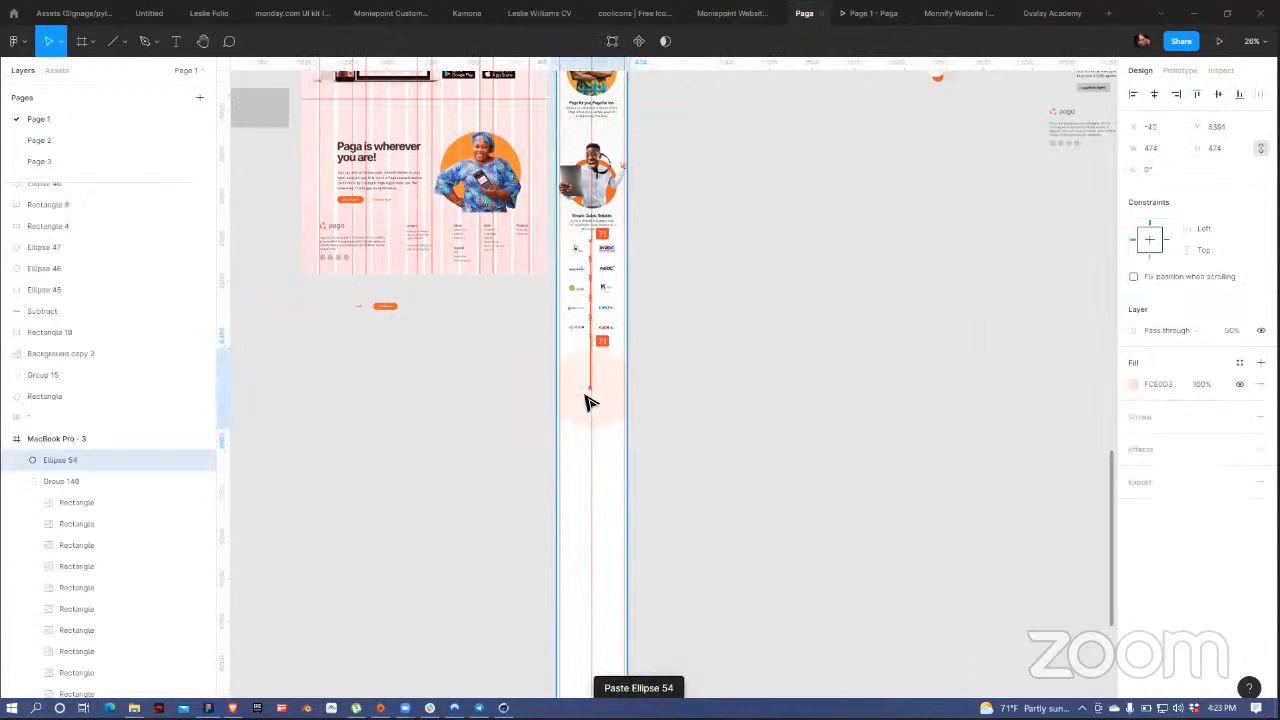
- Scale the pale circle down to about 382 × 382, horizontally centred so it fits between the mobile frame's side guides
{"action": "scroll", "coordinate": [626, 420], "scroll_direction": "up", "scroll_amount": 3, "text": "ctrl"}
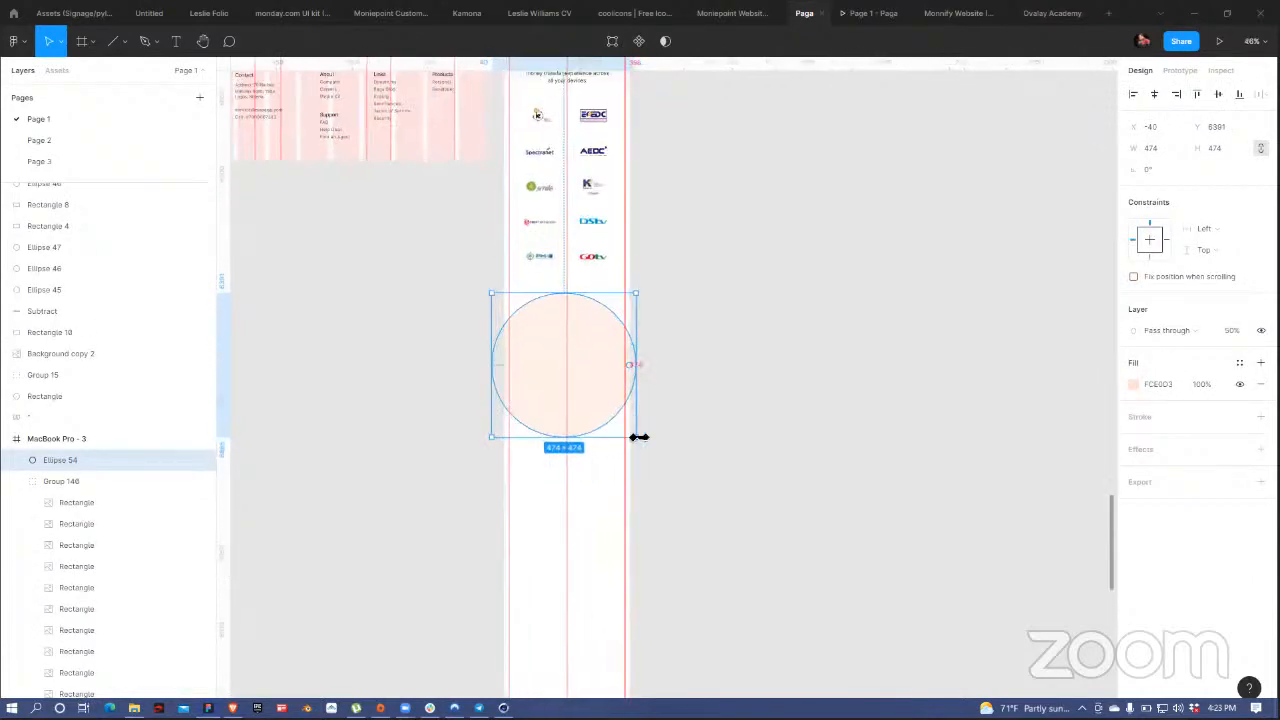
{"action": "mouse_move", "coordinate": [630, 438]}
{"action": "left_mouse_down"}
{"action": "mouse_move", "coordinate": [617, 427]}
{"action": "mouse_move", "coordinate": [630, 432]}
{"action": "left_mouse_up"}
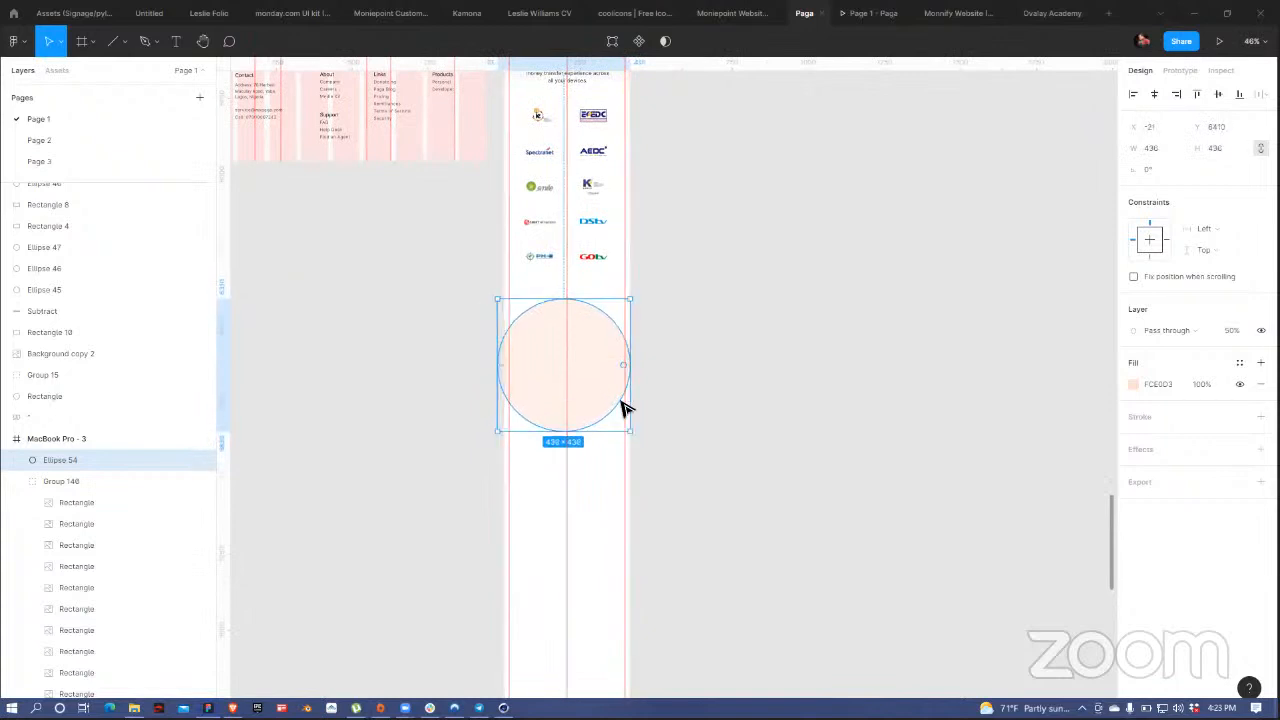
{"action": "left_click", "coordinate": [1154, 94]}
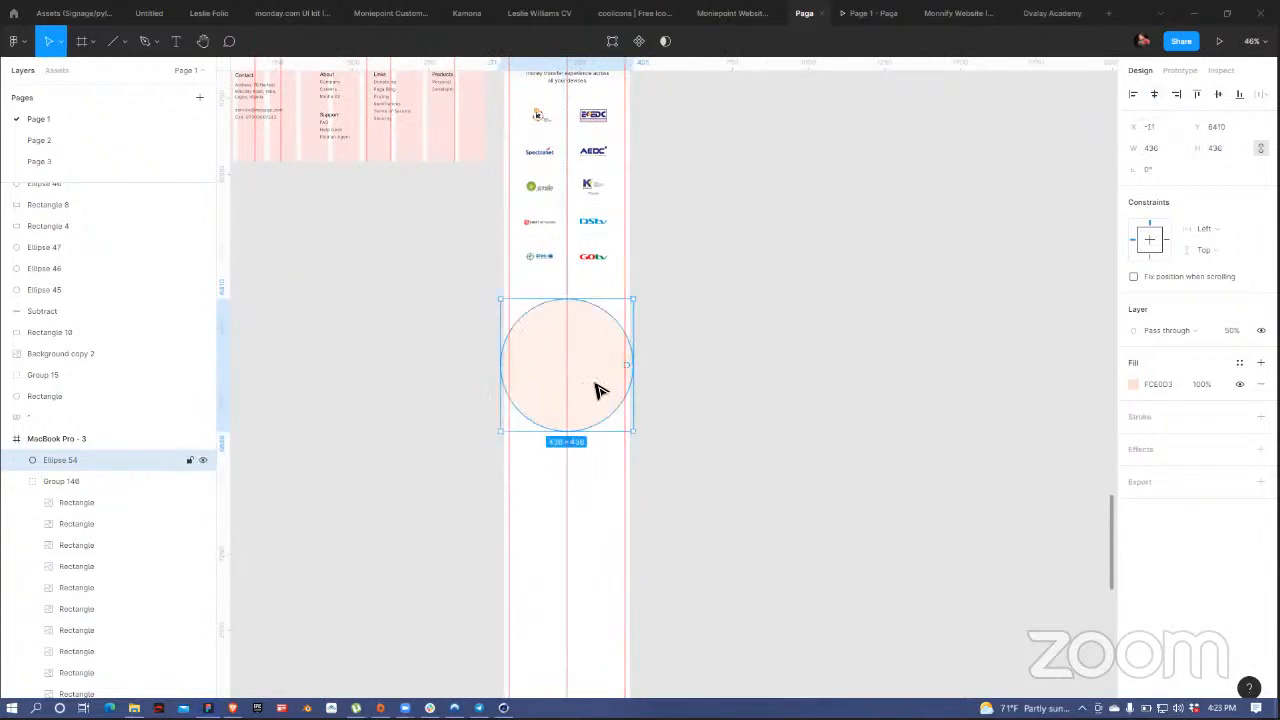
{"action": "scroll", "coordinate": [597, 390], "scroll_direction": "up", "scroll_amount": 3}
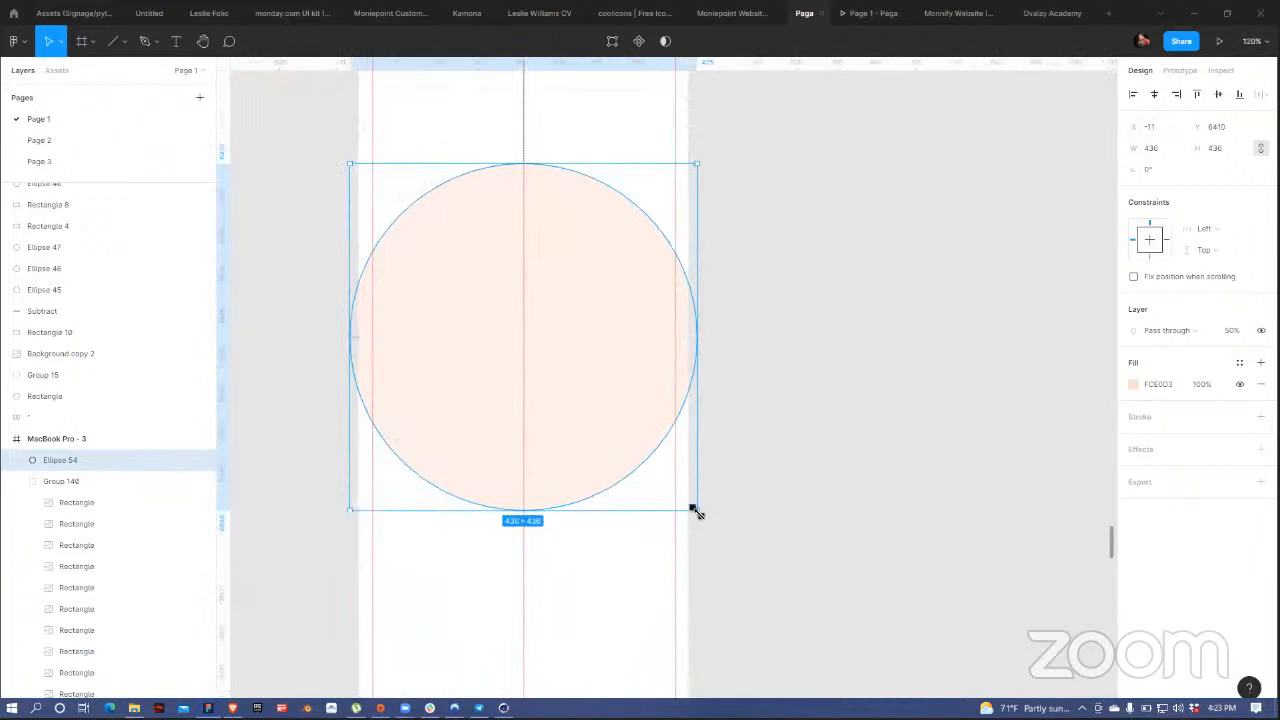
{"action": "left_click_drag", "start_coordinate": [697, 512], "coordinate": [674, 486]}
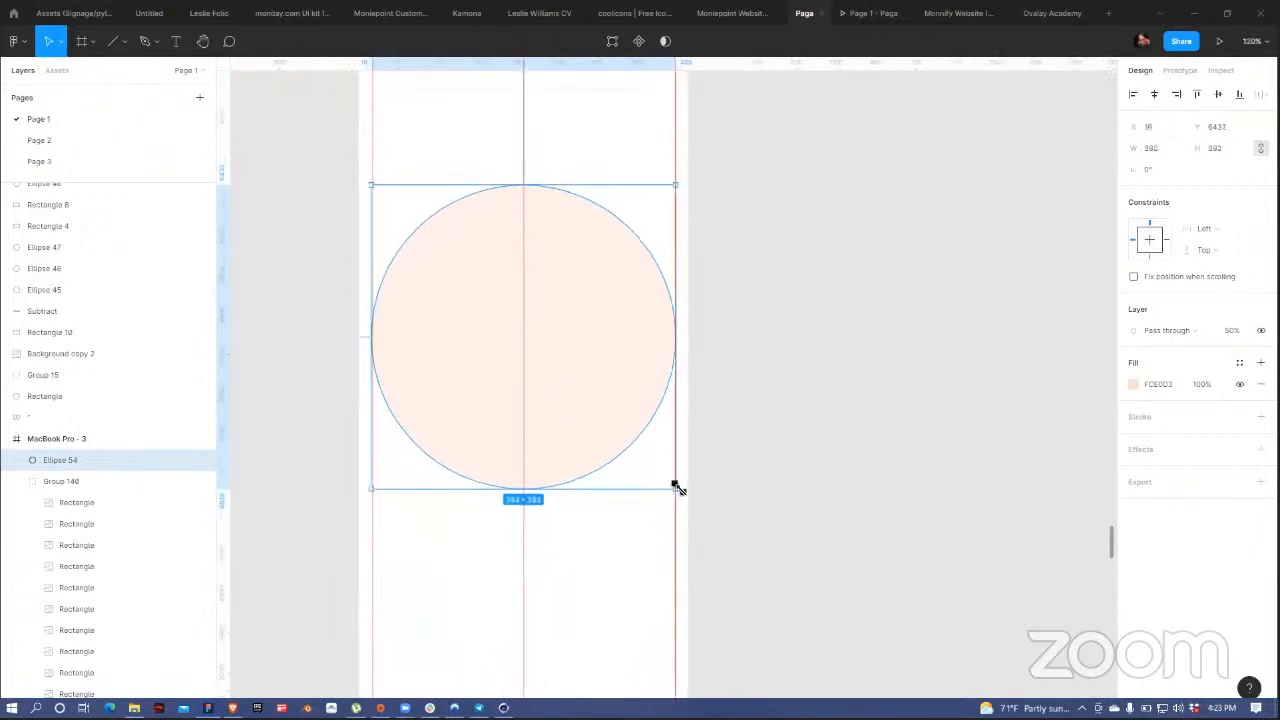
{"action": "left_click", "coordinate": [770, 293]}
- Copy the desktop testimonial's quote, author name and both quotation marks onto the pale circle in the mobile frame
{"action": "scroll", "coordinate": [766, 291], "scroll_direction": "down", "scroll_amount": 6}
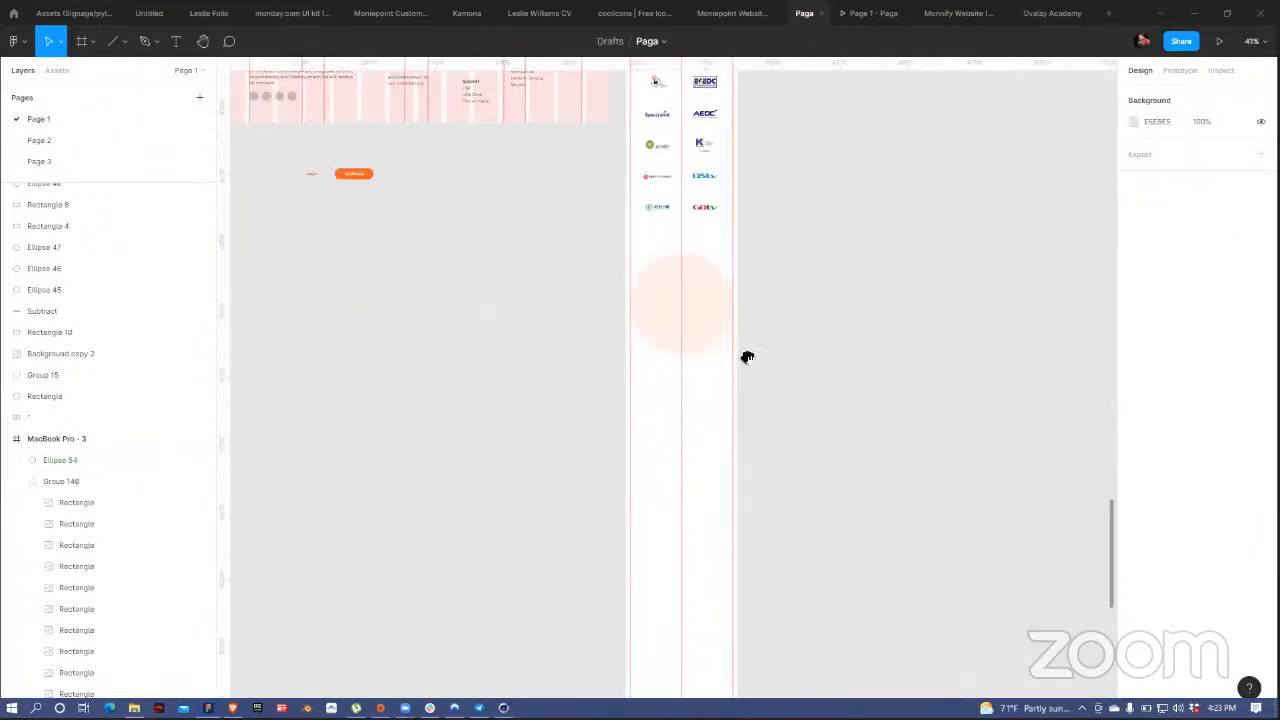
{"action": "scroll", "coordinate": [747, 357], "scroll_direction": "up", "scroll_amount": 5}
{"action": "scroll", "coordinate": [504, 267], "scroll_direction": "up", "scroll_amount": 8}
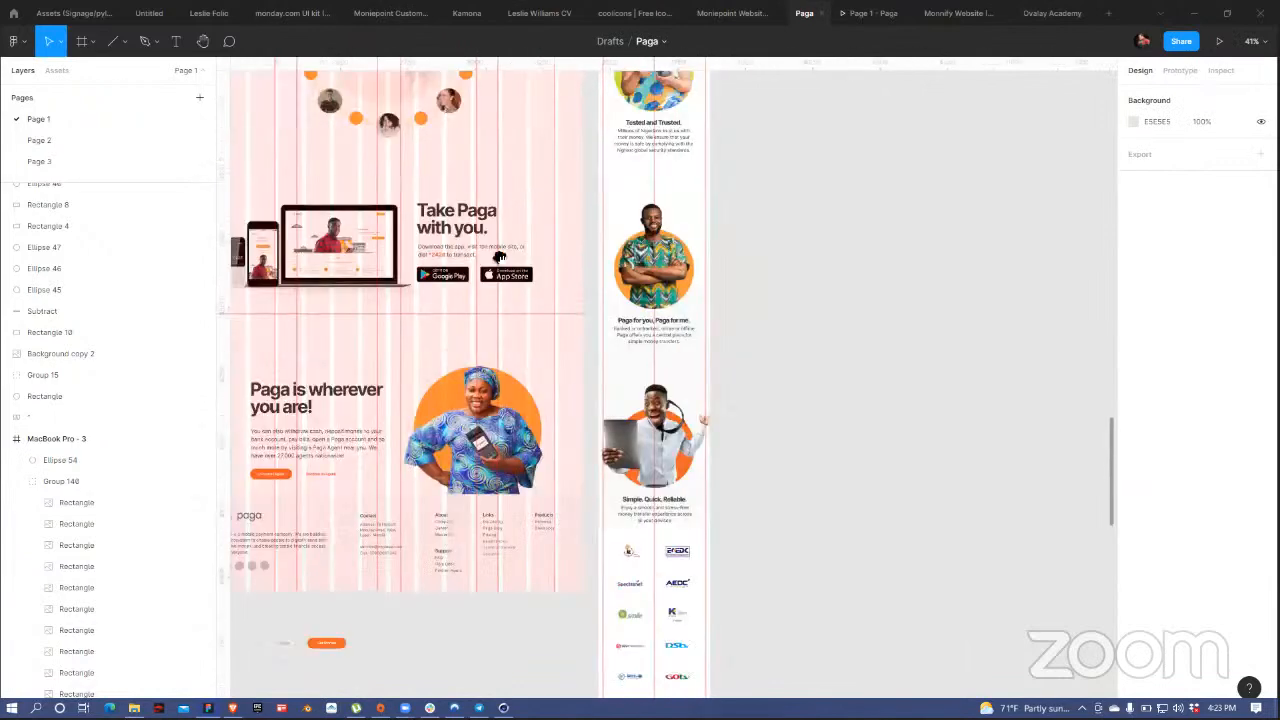
{"action": "scroll", "coordinate": [400, 209], "scroll_direction": "down", "scroll_amount": 3}
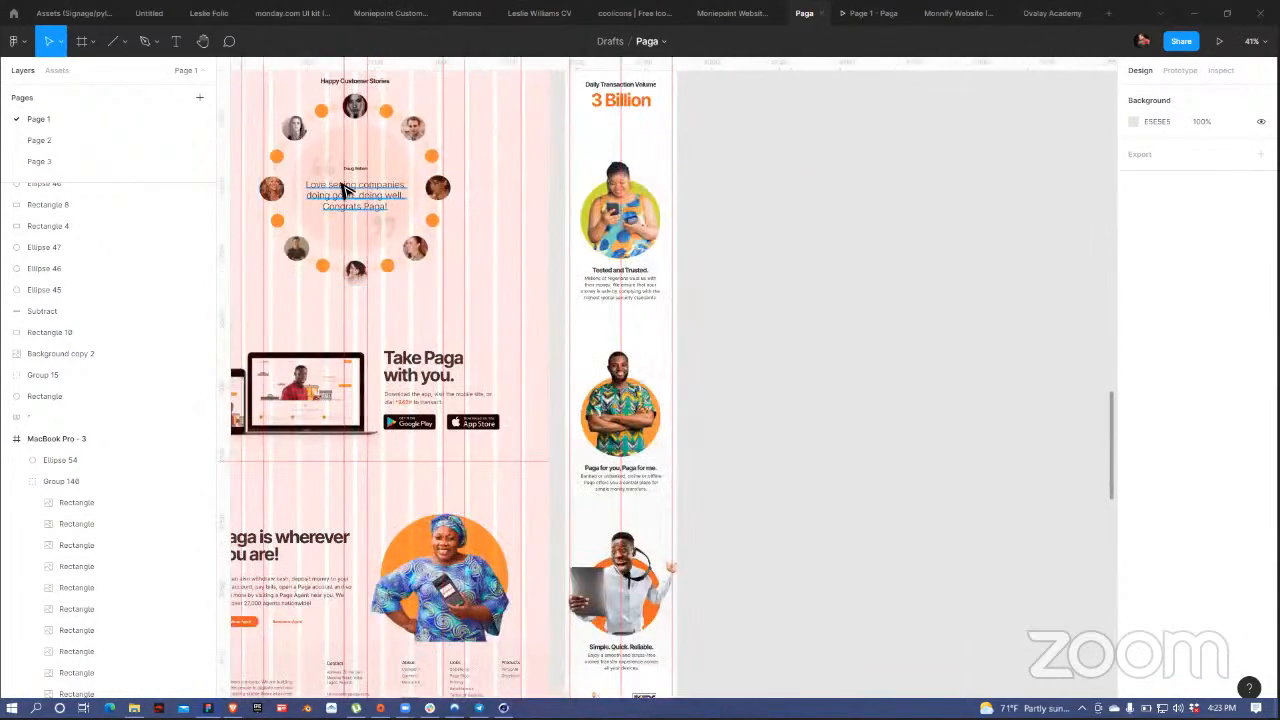
{"action": "left_click", "coordinate": [318, 171]}
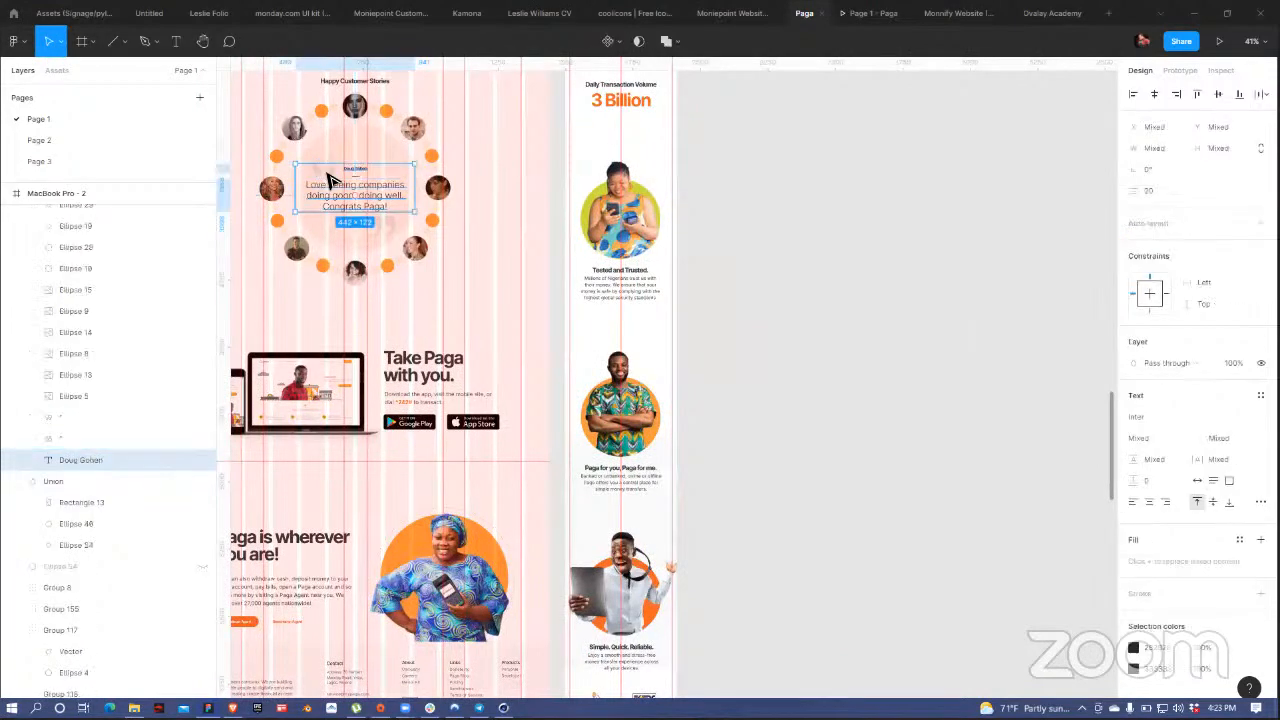
{"action": "left_click", "coordinate": [391, 208], "text": "shift"}
{"action": "left_click", "coordinate": [398, 230], "text": "shift"}
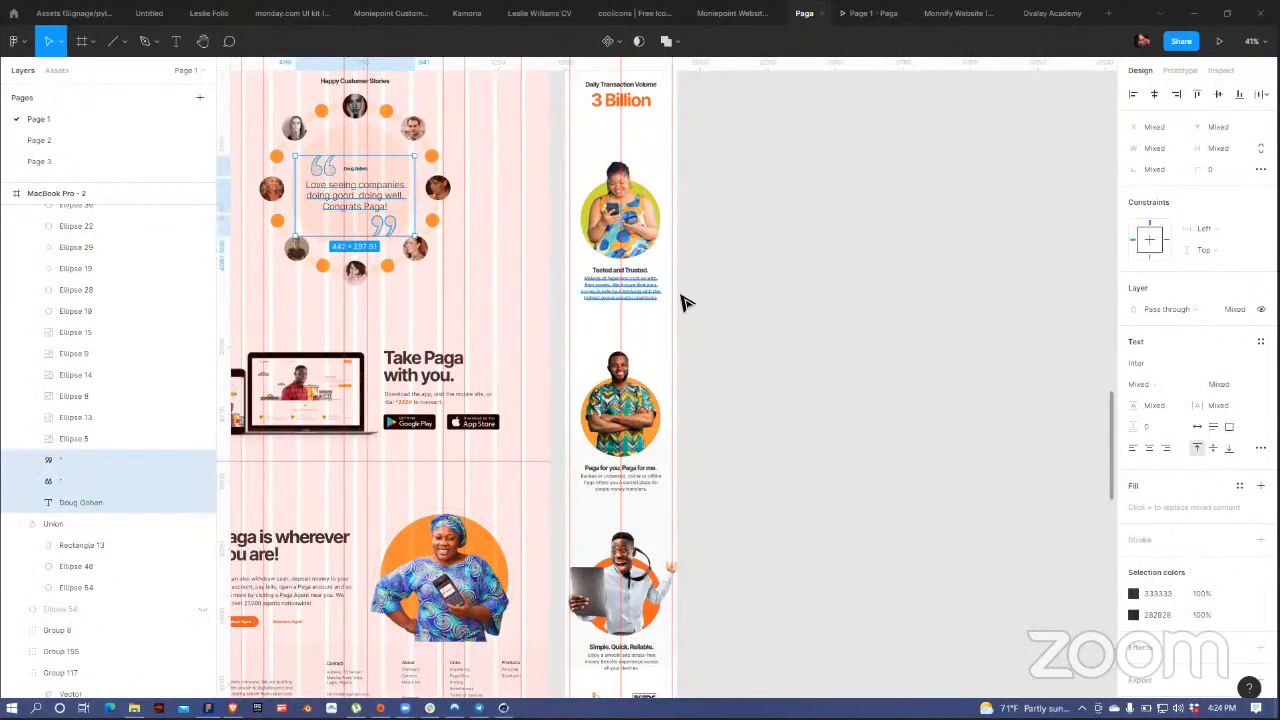
{"action": "scroll", "coordinate": [729, 133], "scroll_direction": "down", "scroll_amount": 1}
{"action": "scroll", "coordinate": [729, 133], "scroll_direction": "down", "scroll_amount": 10}
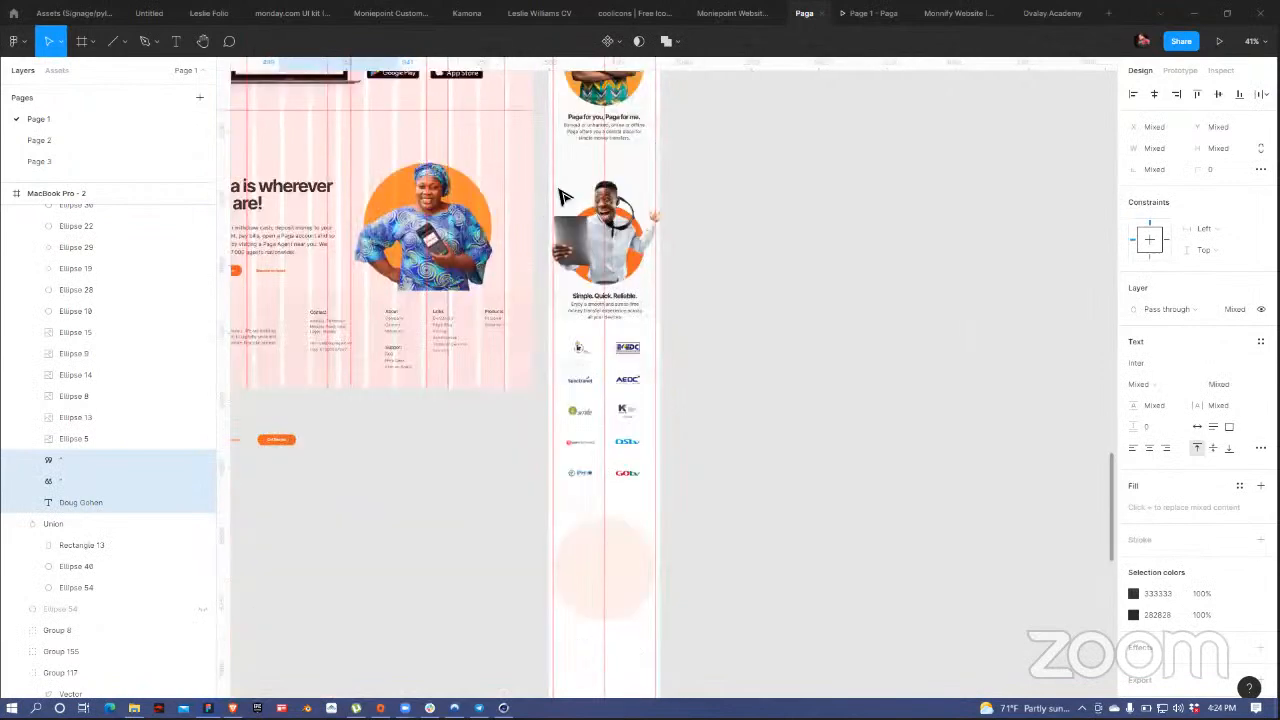
{"action": "left_click", "coordinate": [613, 226]}
{"action": "key", "text": "ctrl+v"}
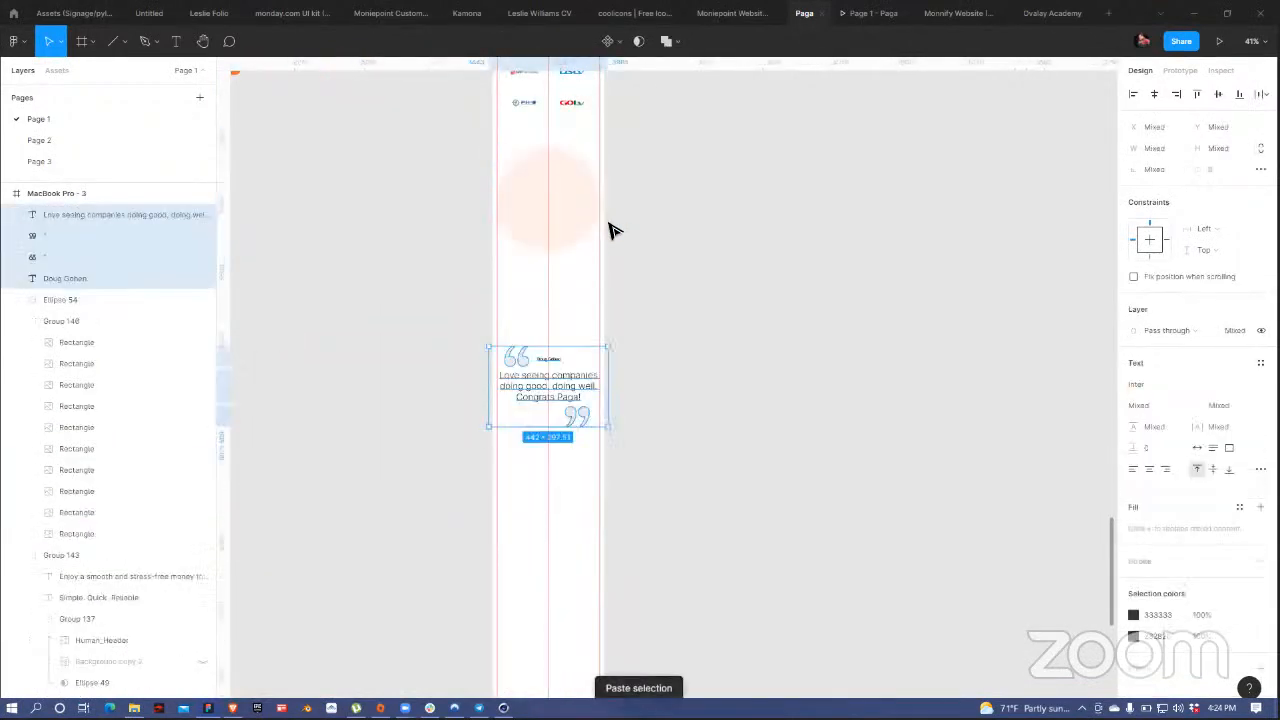
{"action": "left_click_drag", "start_coordinate": [575, 377], "coordinate": [567, 214]}
- Reduce the testimonial quote's font size to about 29 and narrow its text box to about 332 wide, keeping it centred
{"action": "left_click", "coordinate": [595, 217]}
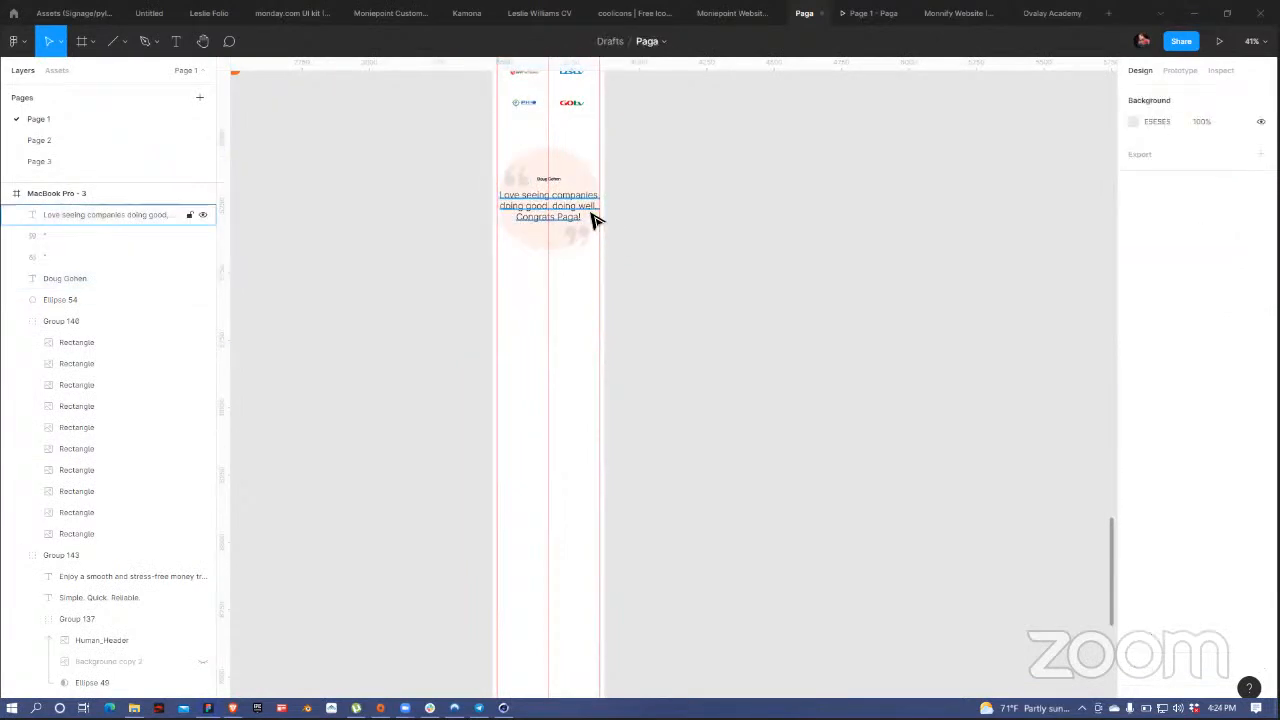
{"action": "key", "text": "ctrl+shift+comma"}
{"action": "key", "text": "ctrl+shift+comma"}
{"action": "key", "text": "ctrl+shift+comma"}
{"action": "key", "text": "ctrl+shift+comma"}
{"action": "key", "text": "ctrl+shift+comma"}
{"action": "key", "text": "ctrl+shift+comma"}
{"action": "key", "text": "ctrl+shift+comma"}
{"action": "key", "text": "ctrl+shift+comma"}
{"action": "key", "text": "ctrl+shift+comma"}
{"action": "key", "text": "ctrl+shift+comma"}
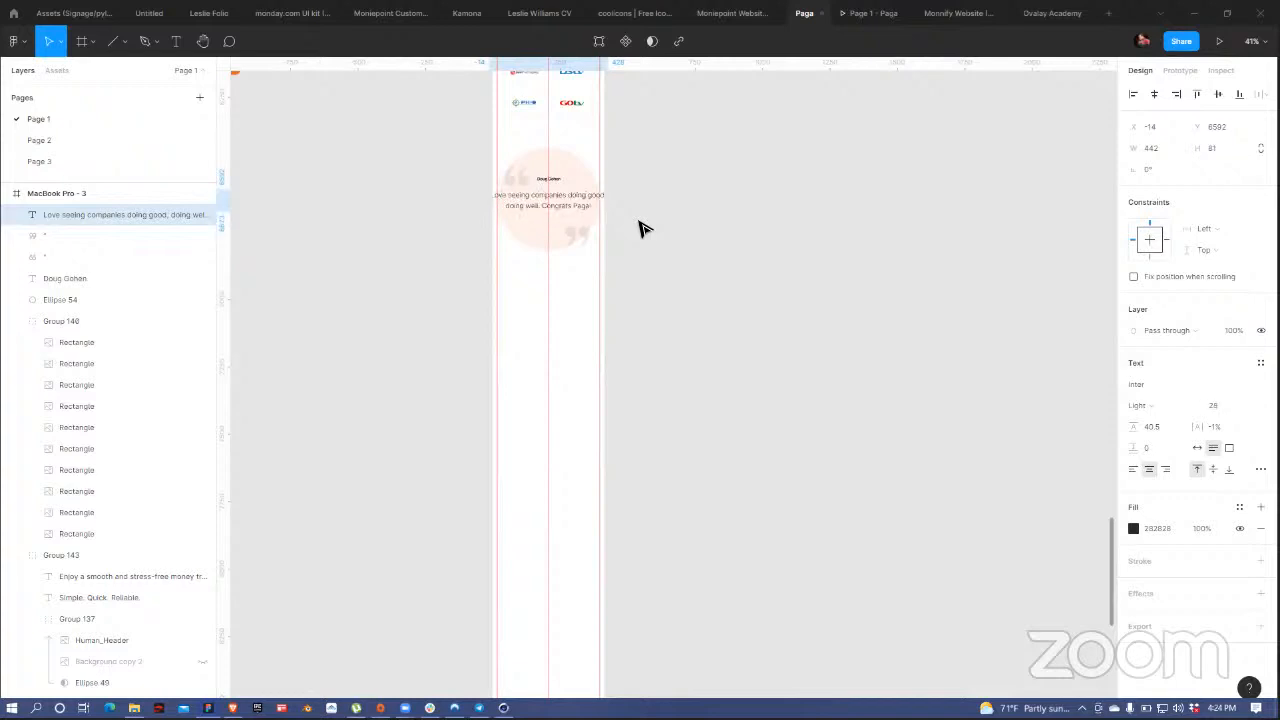
{"action": "left_click_drag", "start_coordinate": [609, 207], "coordinate": [593, 203]}
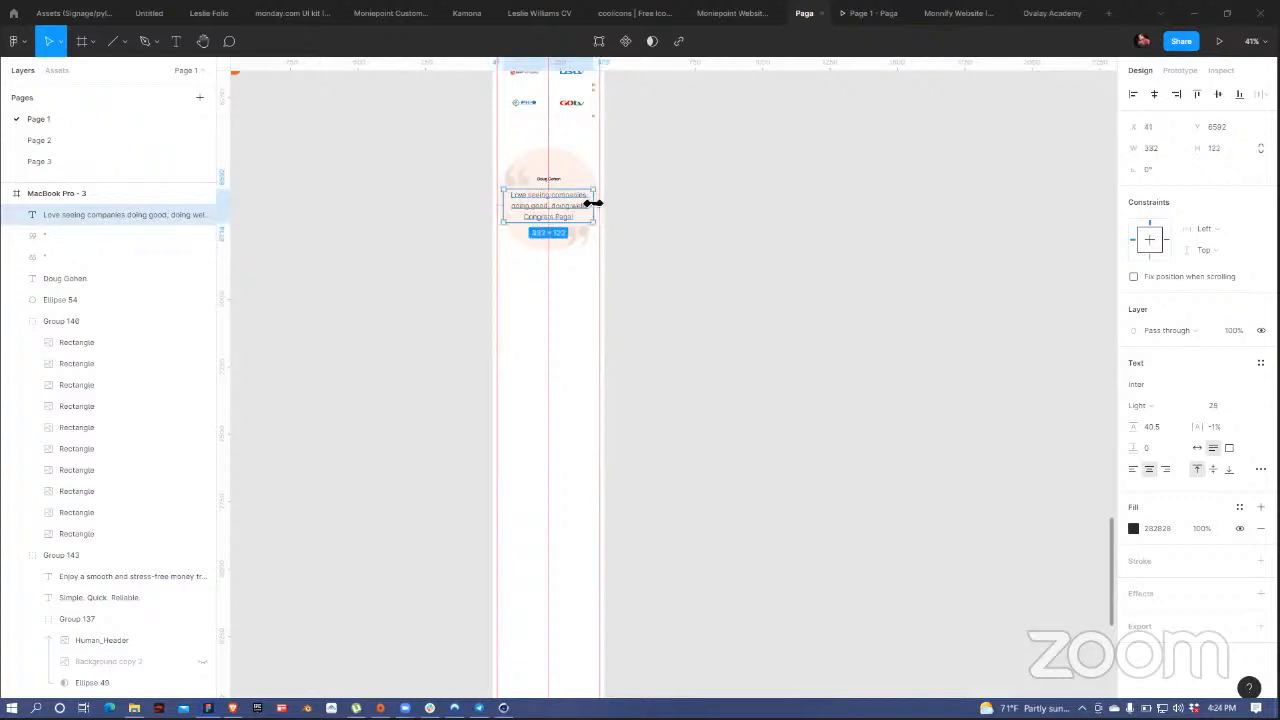
{"action": "left_click", "coordinate": [652, 232]}
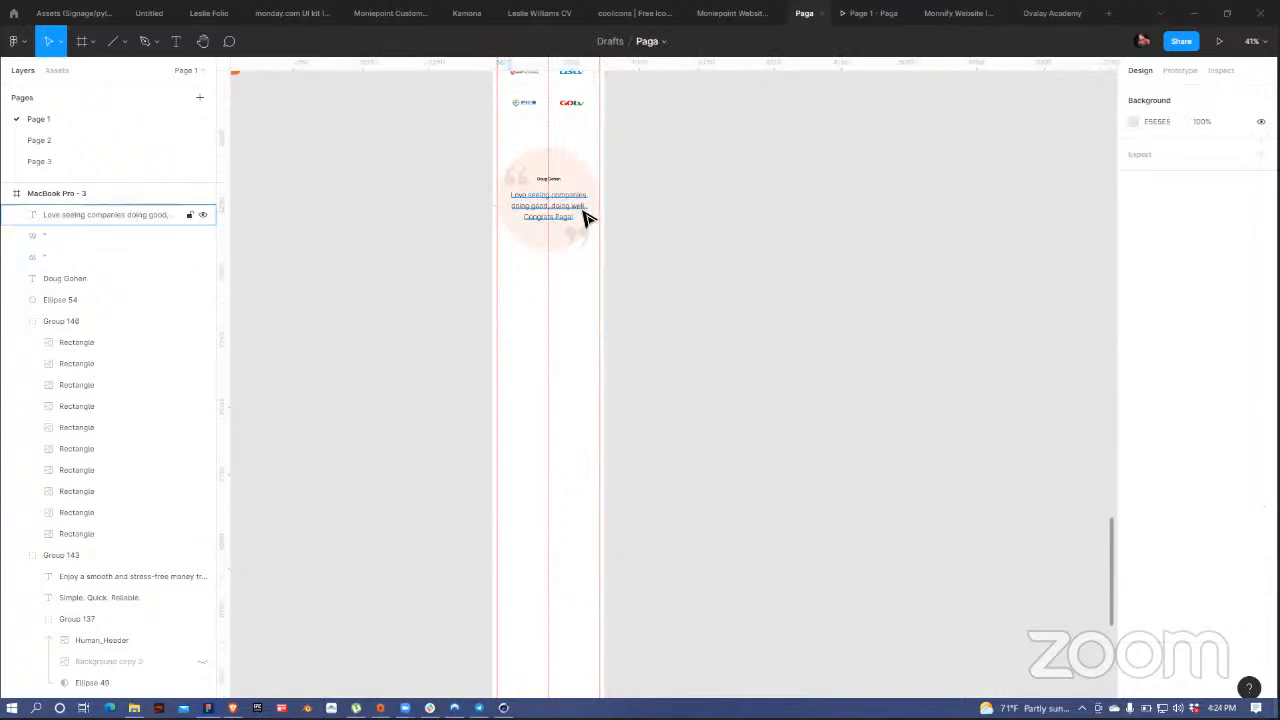
- Move the opening quotation mark up and outward to the pale circle's upper-left edge and nudge the closing mark on the mobile testimonial
{"action": "scroll", "coordinate": [586, 220], "scroll_direction": "up", "scroll_amount": 4}
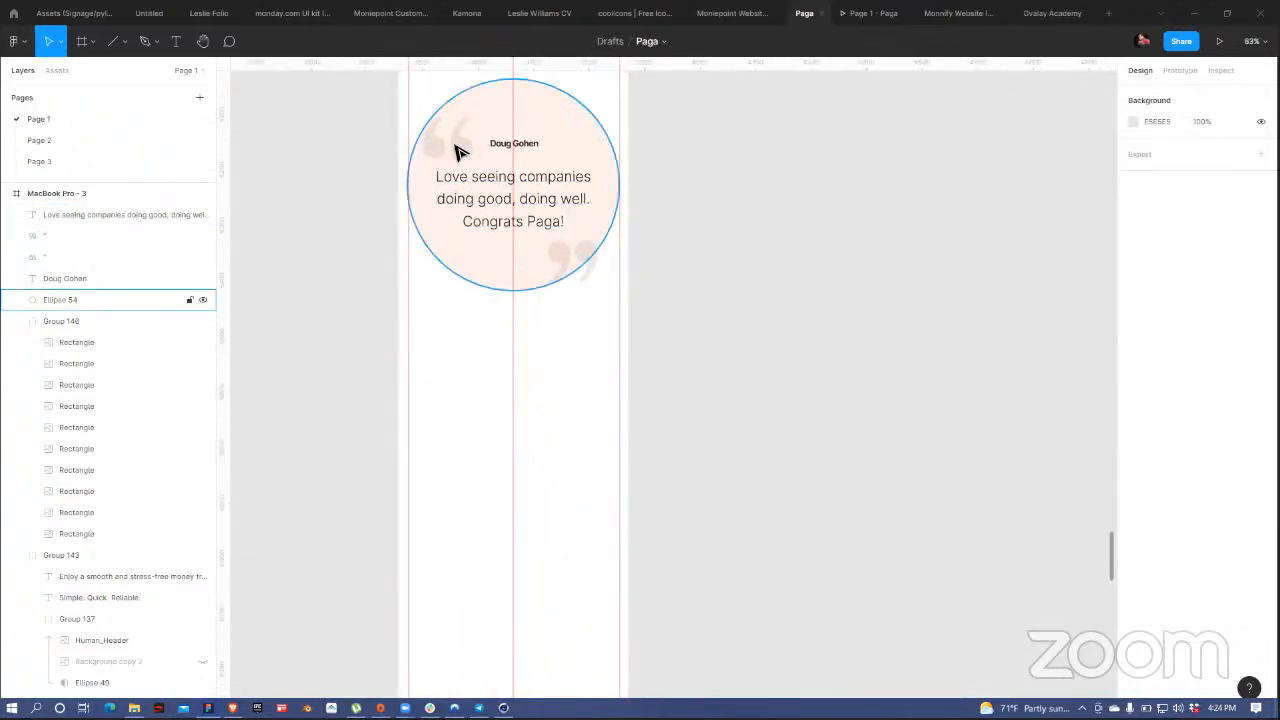
{"action": "left_click", "coordinate": [460, 149]}
{"action": "left_click_drag", "start_coordinate": [455, 139], "coordinate": [451, 129]}
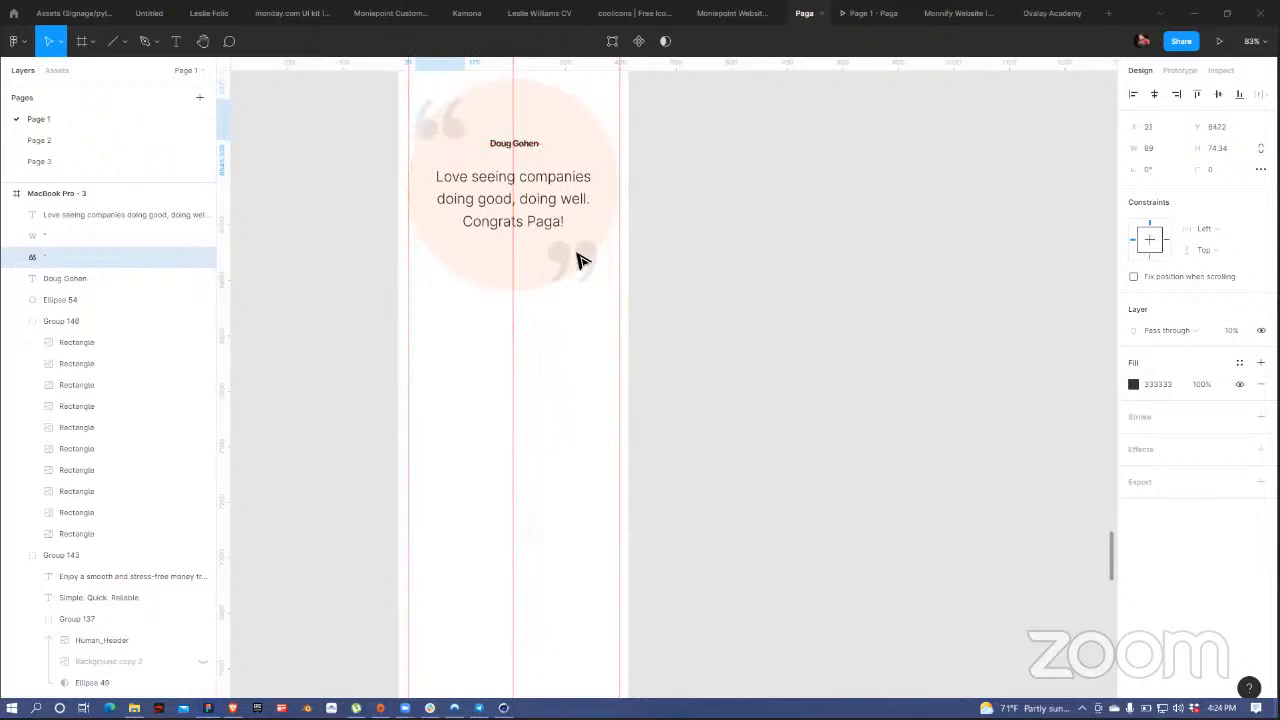
{"action": "left_click_drag", "start_coordinate": [585, 270], "coordinate": [588, 266]}
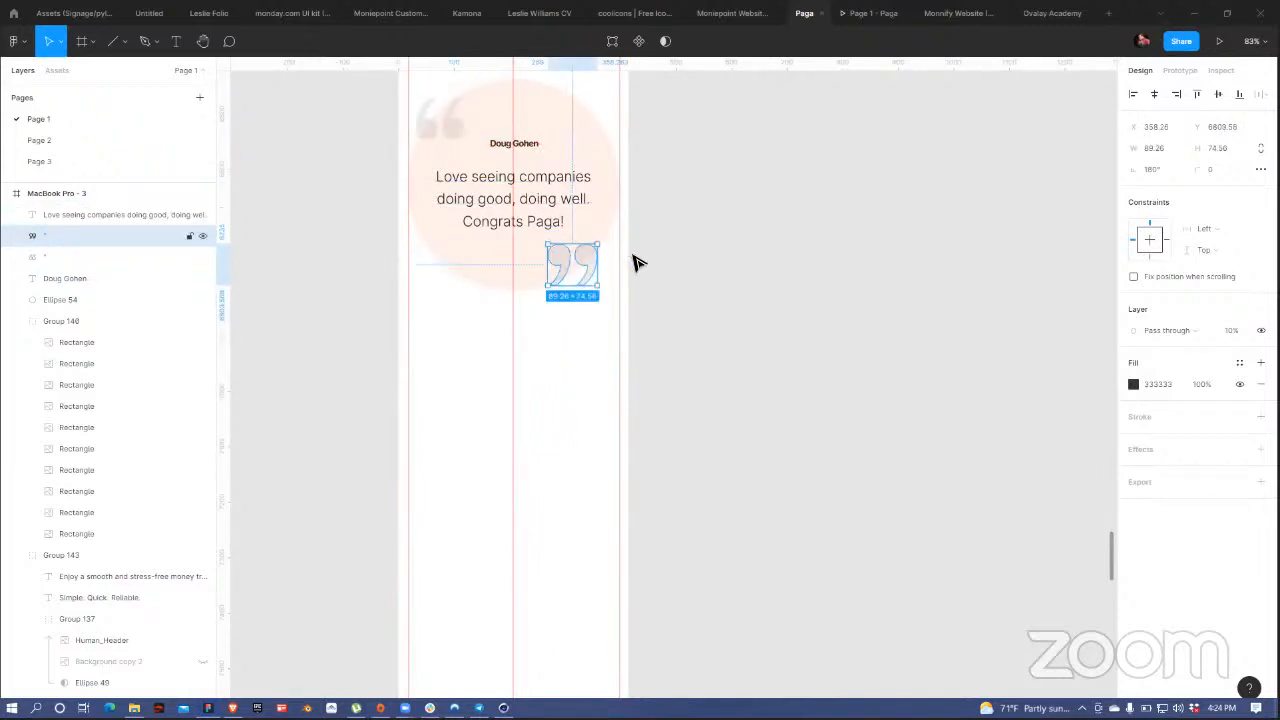
{"action": "left_click", "coordinate": [697, 192]}
{"action": "left_click_drag", "start_coordinate": [700, 190], "coordinate": [729, 323]}
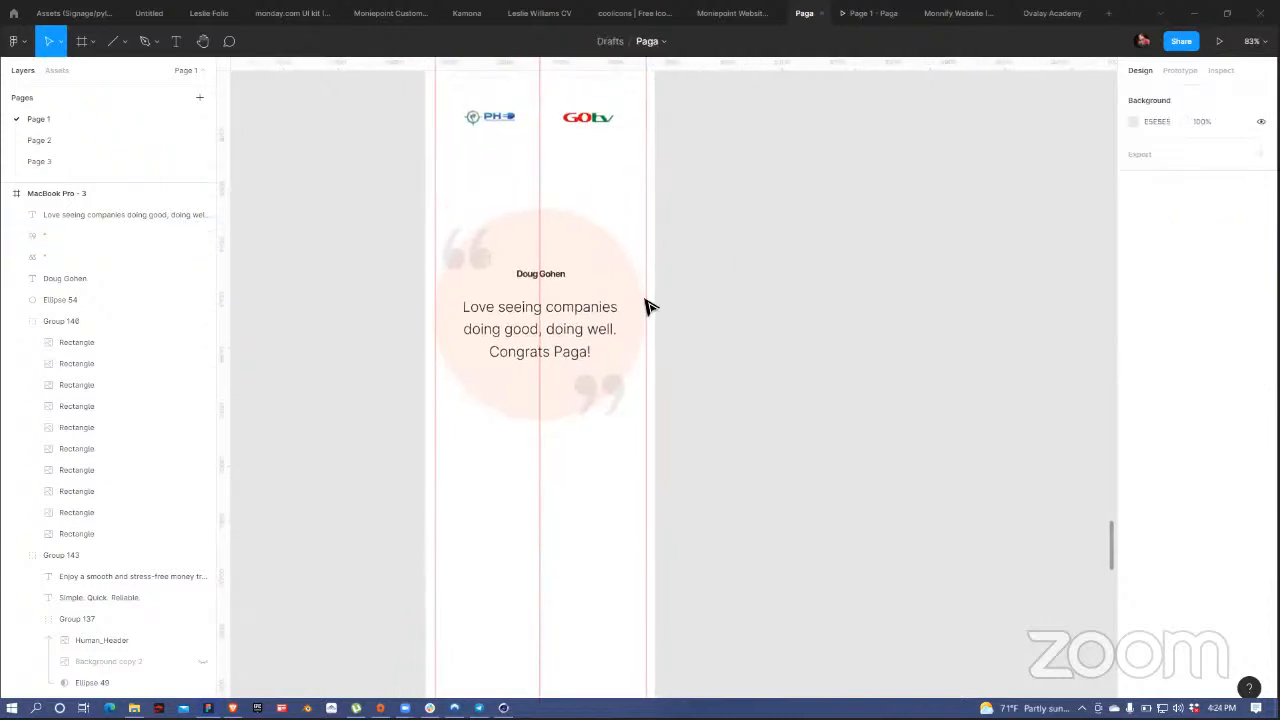
- Move the author name down so it sits just above the quote in the mobile testimonial
{"action": "left_click", "coordinate": [556, 278]}
{"action": "left_click_drag", "start_coordinate": [551, 279], "coordinate": [553, 291]}
{"action": "left_click", "coordinate": [757, 237]}
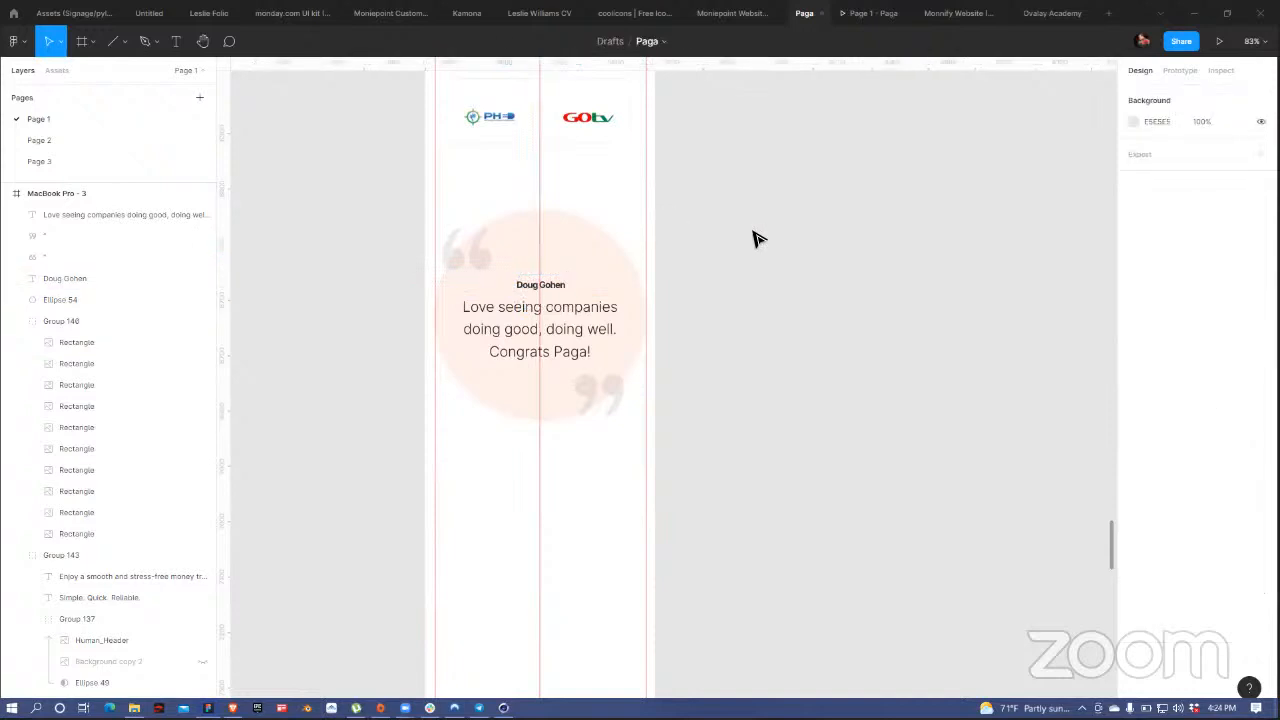
- Copy the topmost portrait from the desktop customer stories ring into the mobile frame's pale circle
{"action": "scroll", "coordinate": [757, 237], "scroll_direction": "down", "scroll_amount": 5}
{"action": "scroll", "coordinate": [563, 453], "scroll_direction": "up", "scroll_amount": 8}
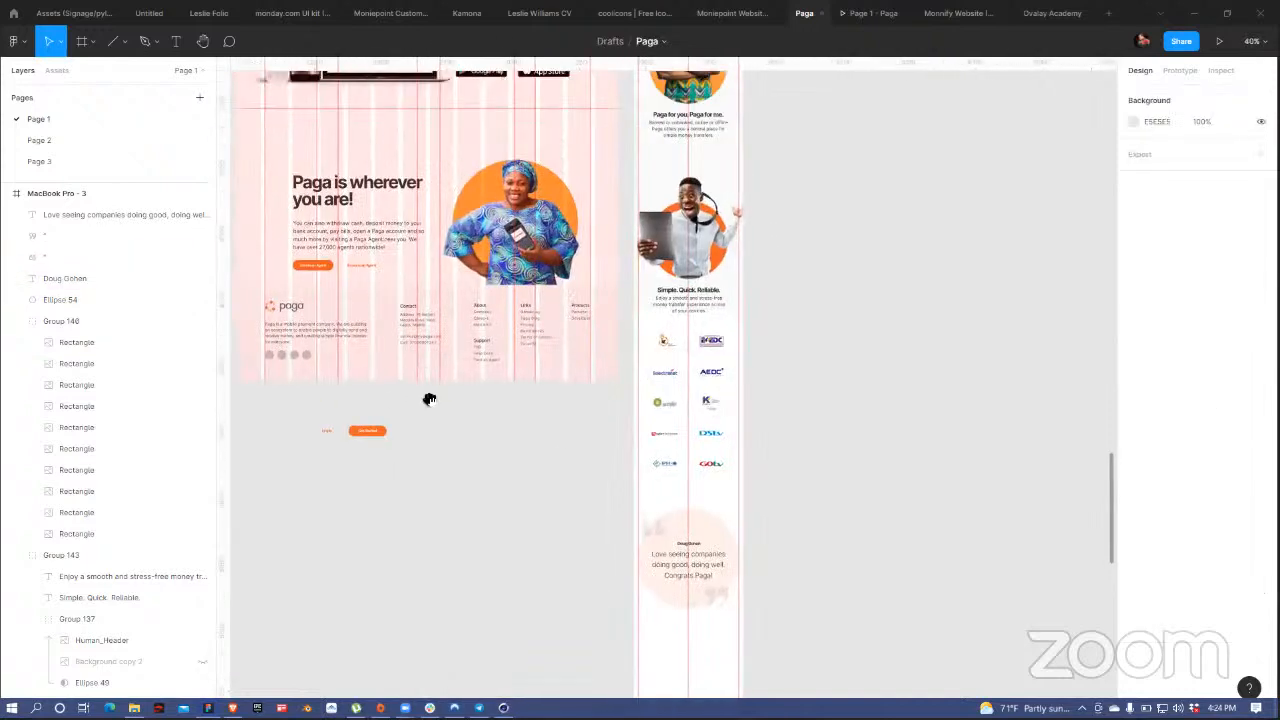
{"action": "scroll", "coordinate": [481, 192], "scroll_direction": "up", "scroll_amount": 4}
{"action": "double_click", "coordinate": [481, 193]}
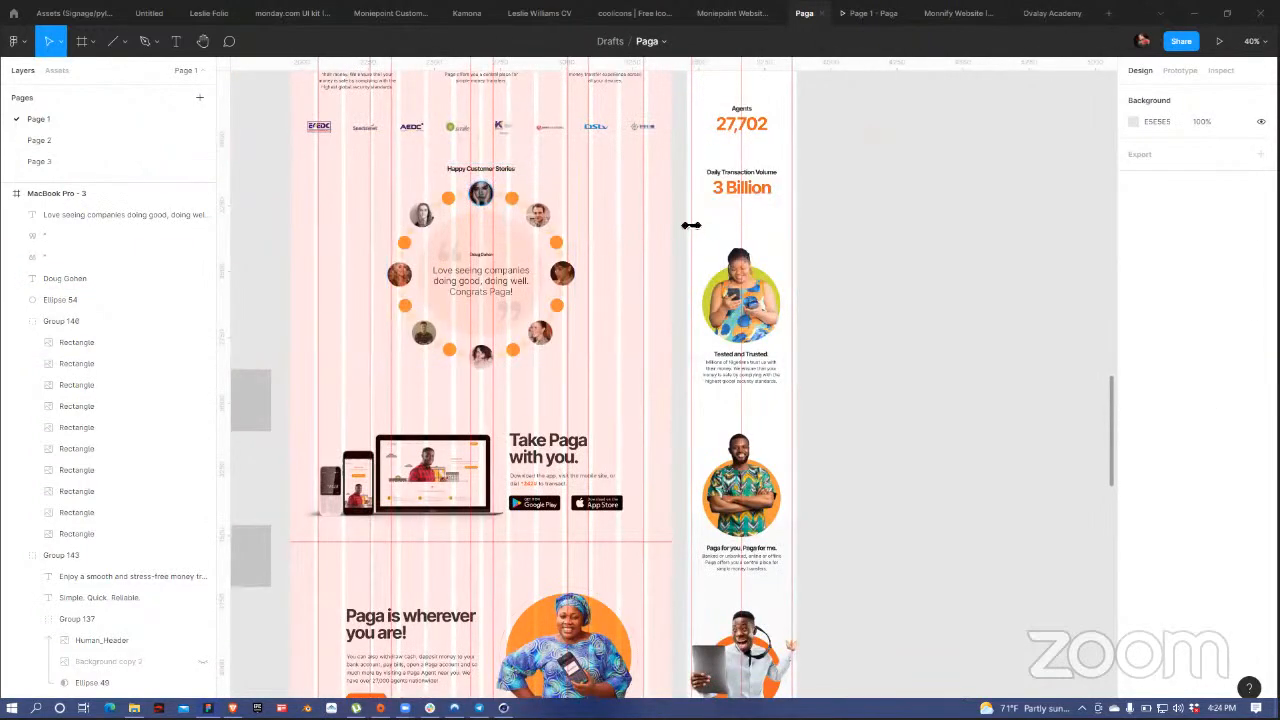
{"action": "left_click", "coordinate": [878, 358]}
{"action": "scroll", "coordinate": [826, 417], "scroll_direction": "down", "scroll_amount": 15}
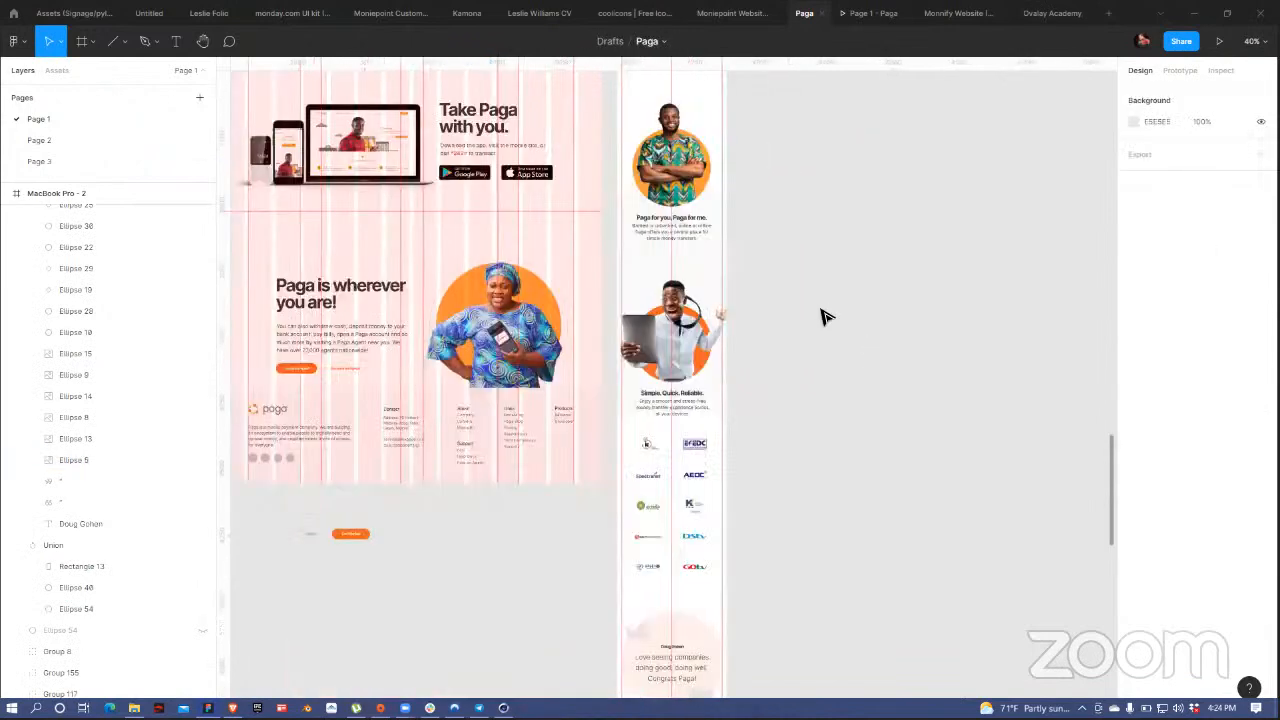
{"action": "scroll", "coordinate": [627, 329], "scroll_direction": "up", "scroll_amount": 5}
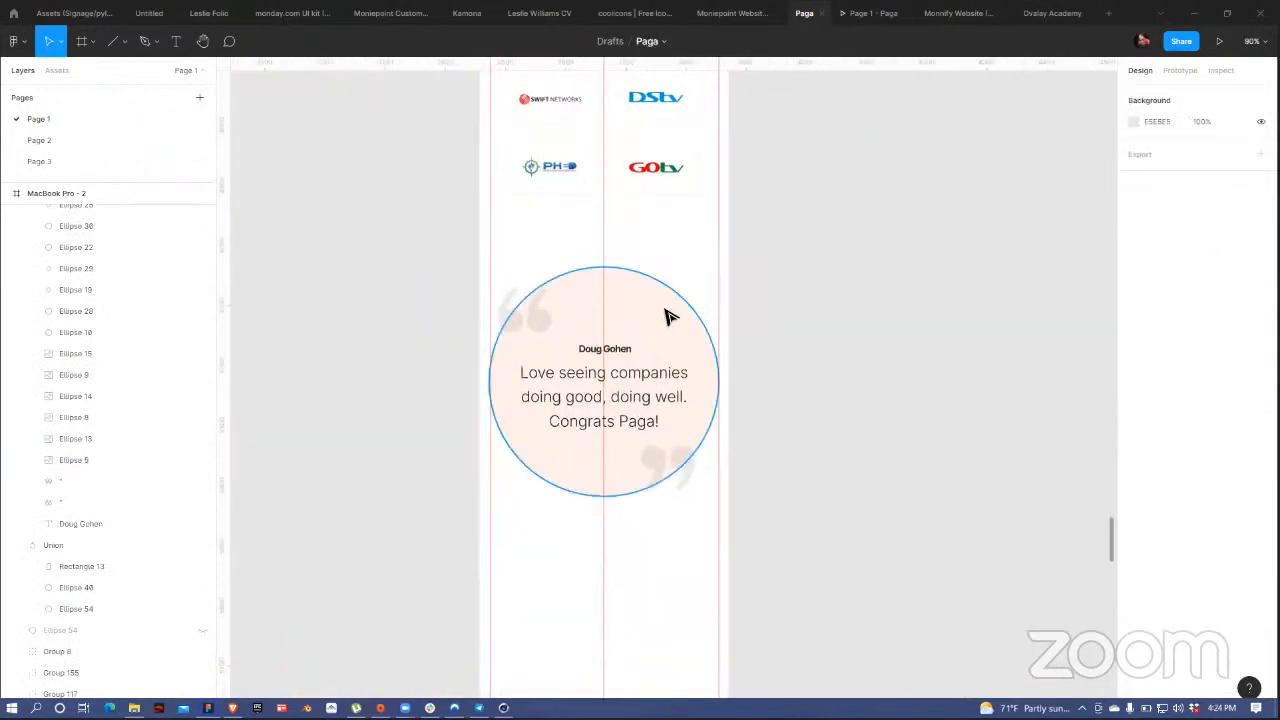
{"action": "left_click", "coordinate": [667, 320]}
{"action": "key", "text": "ctrl+v"}
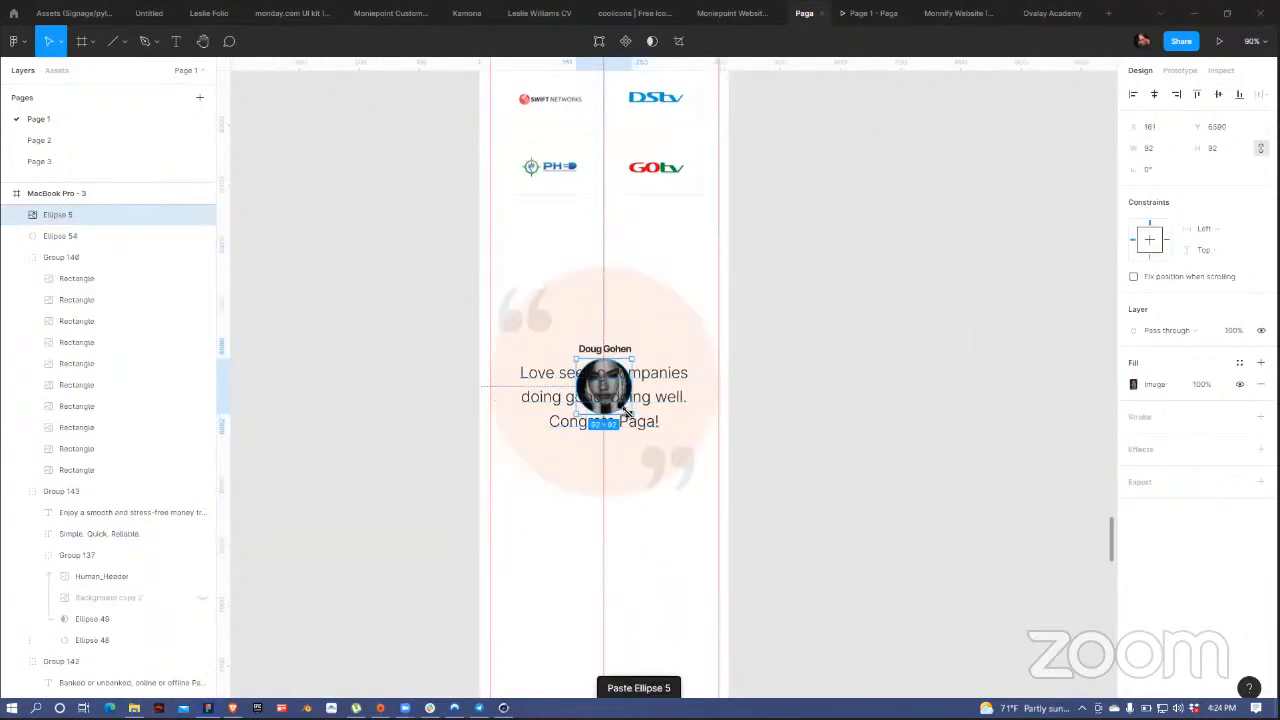
- Scale the pasted portrait down to about 72 × 72 and move it up above the author name
{"action": "left_click_drag", "start_coordinate": [625, 410], "coordinate": [605, 401]}
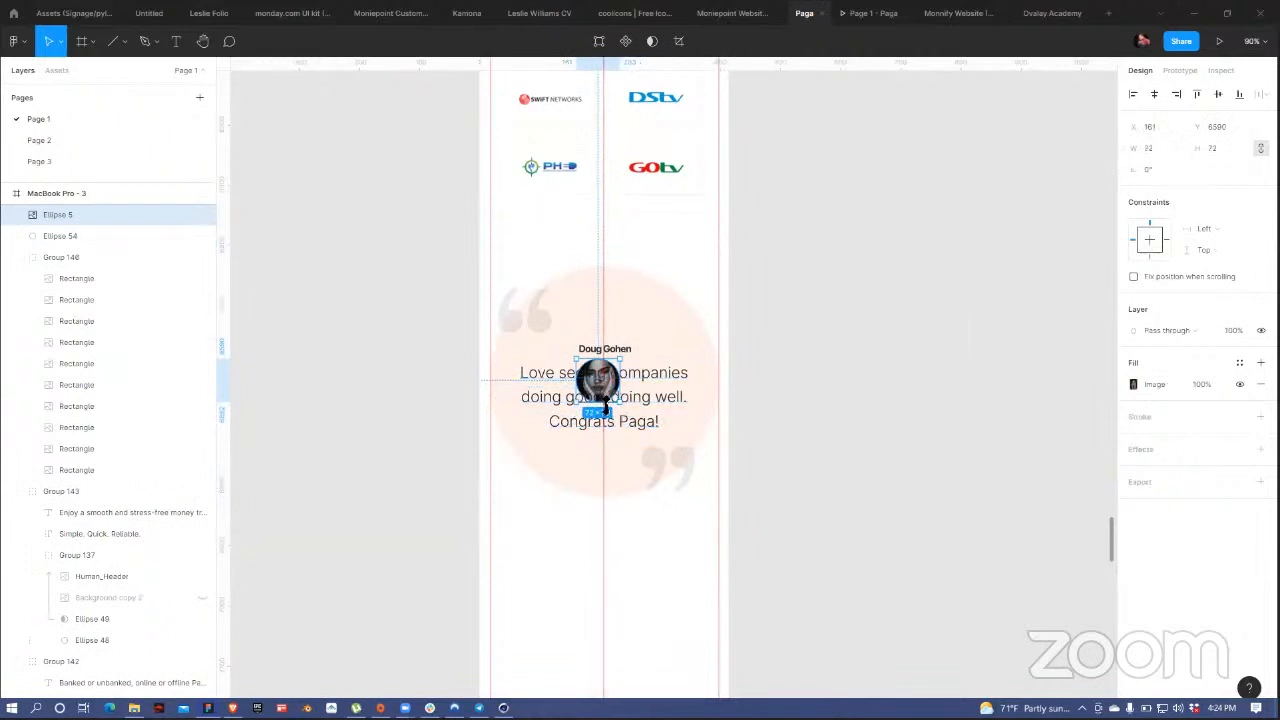
{"action": "key", "text": "shift+Up"}
{"action": "key", "text": "shift+Up"}
{"action": "key", "text": "shift+Up"}
{"action": "key", "text": "shift+Up"}
{"action": "key", "text": "shift+Up"}
{"action": "key", "text": "shift+Up"}
{"action": "key", "text": "shift+Up"}
{"action": "key", "text": "shift+Up"}
{"action": "key", "text": "shift+Up"}
{"action": "key", "text": "shift+Up"}
{"action": "key", "text": "shift+Up"}
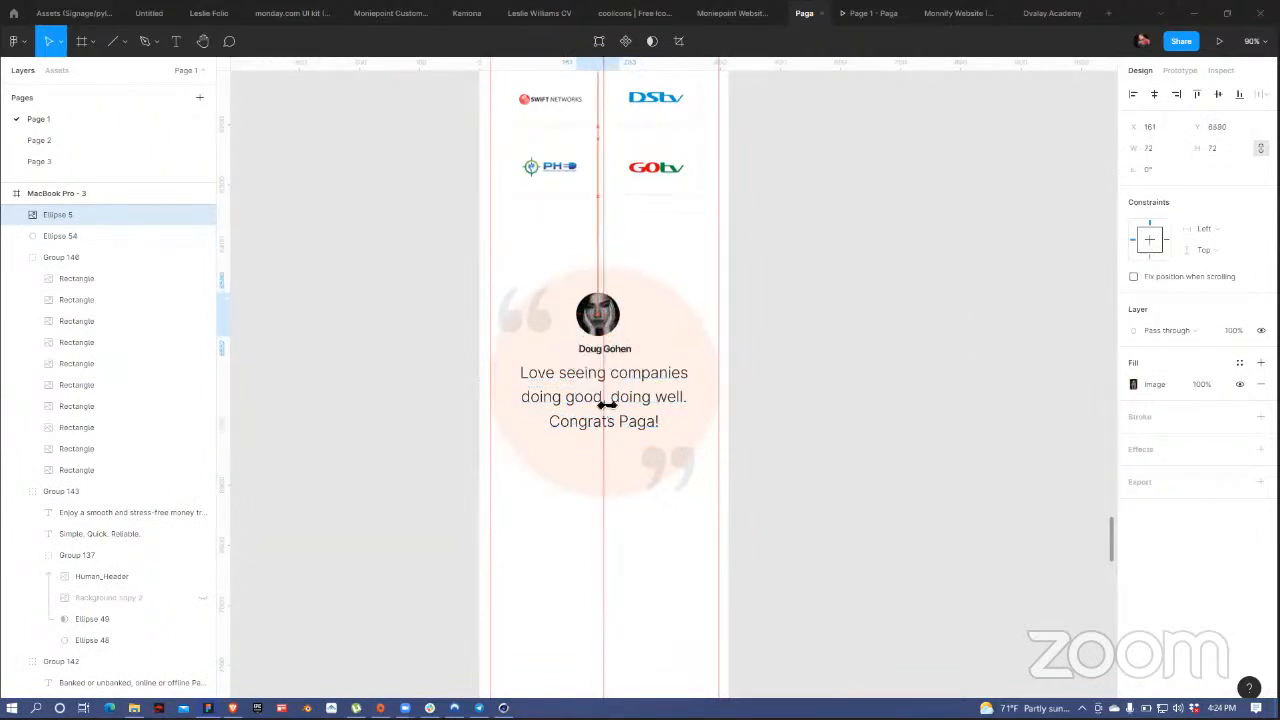
- Centre the portrait horizontally in the mobile frame and shrink it around its centre to about 60 × 60
{"action": "key", "text": "Right"}
{"action": "key", "text": "Right"}
{"action": "key", "text": "Right"}
{"action": "key", "text": "Right"}
{"action": "key", "text": "Right"}
{"action": "key", "text": "Right"}
{"action": "key", "text": "Right"}
{"action": "key", "text": "Right"}
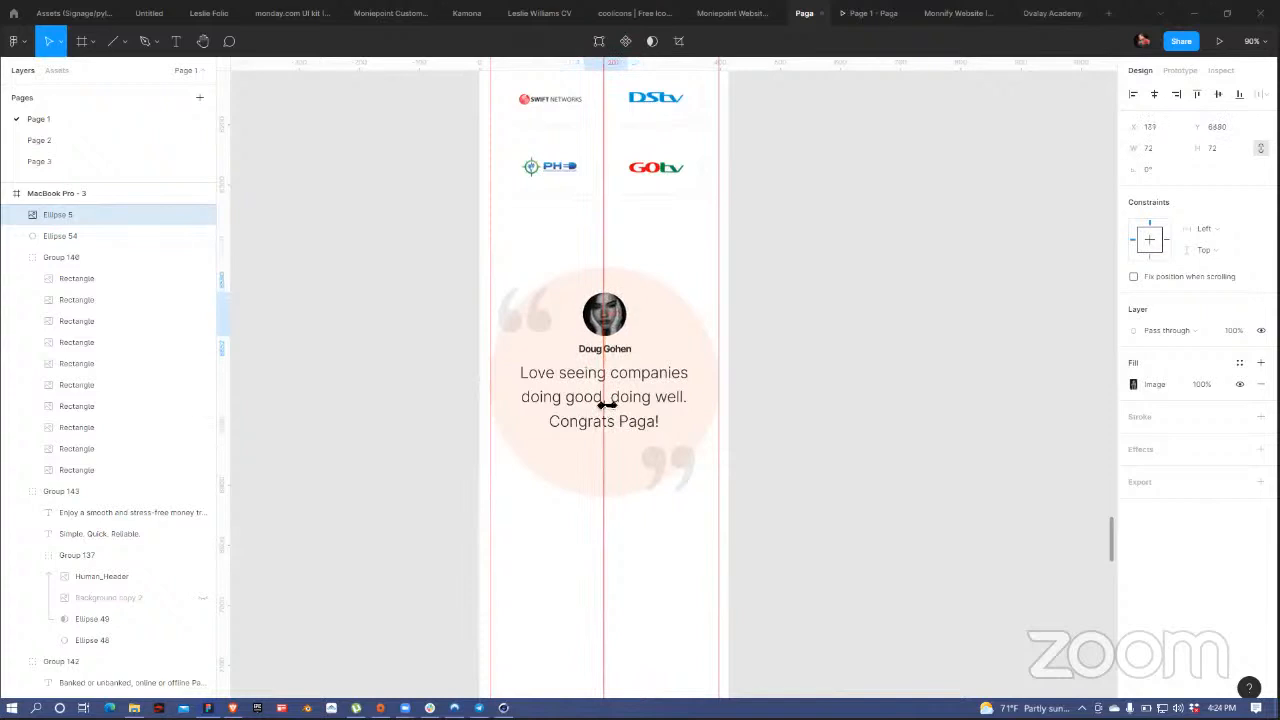
{"action": "left_click", "coordinate": [1154, 95]}
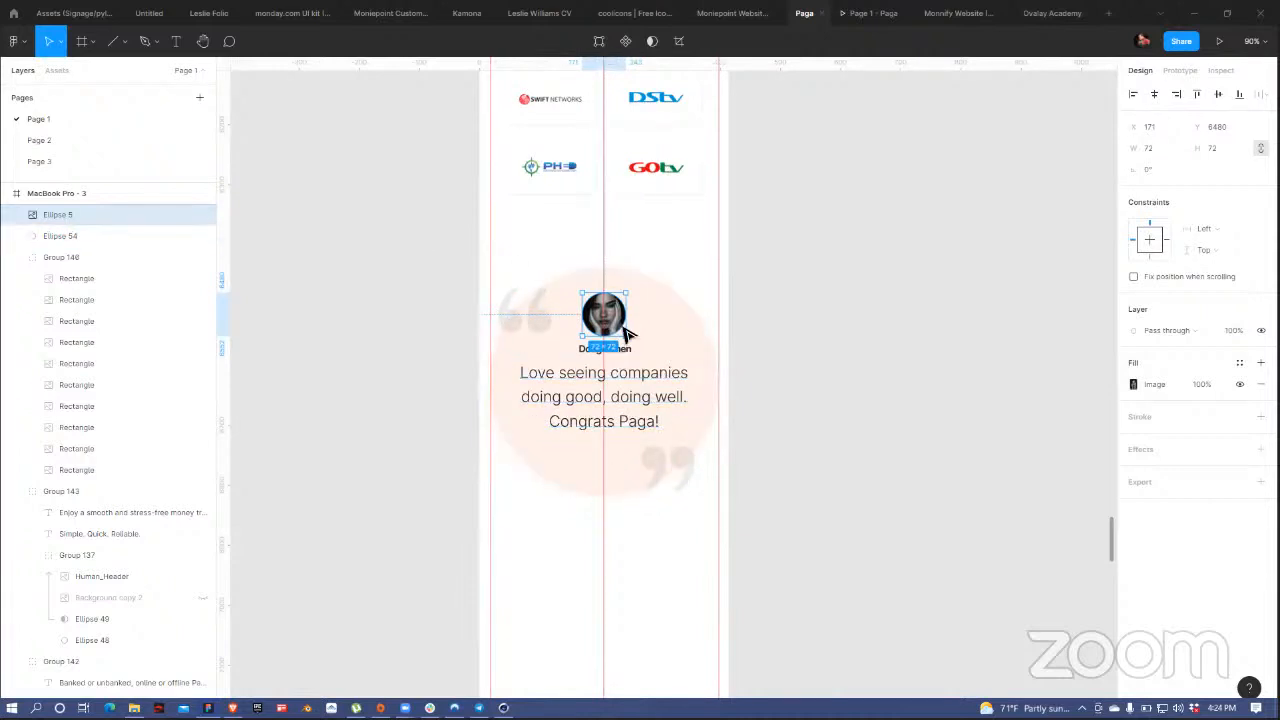
{"action": "key", "text": "alt"}
{"action": "left_click_drag", "start_coordinate": [626, 338], "coordinate": [623, 334]}
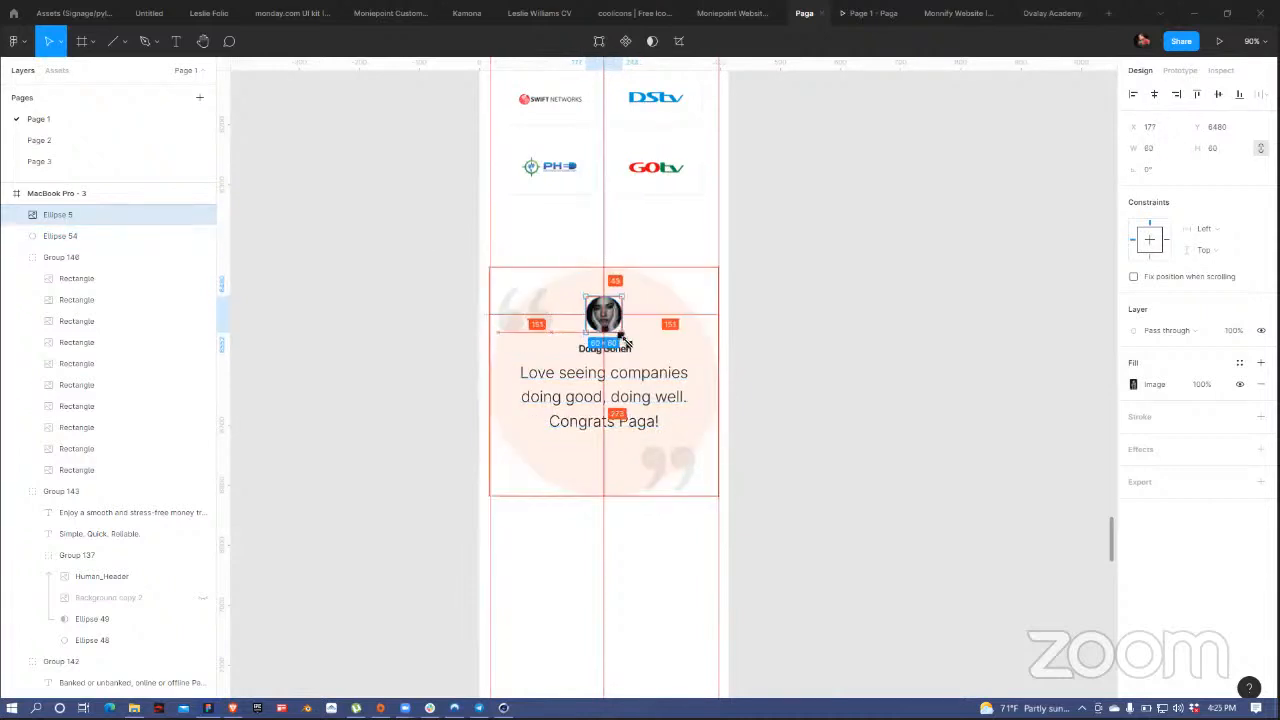
- Reduce the testimonial quote's font size to 22 and its line height to 32.5
{"action": "left_click", "coordinate": [686, 421]}
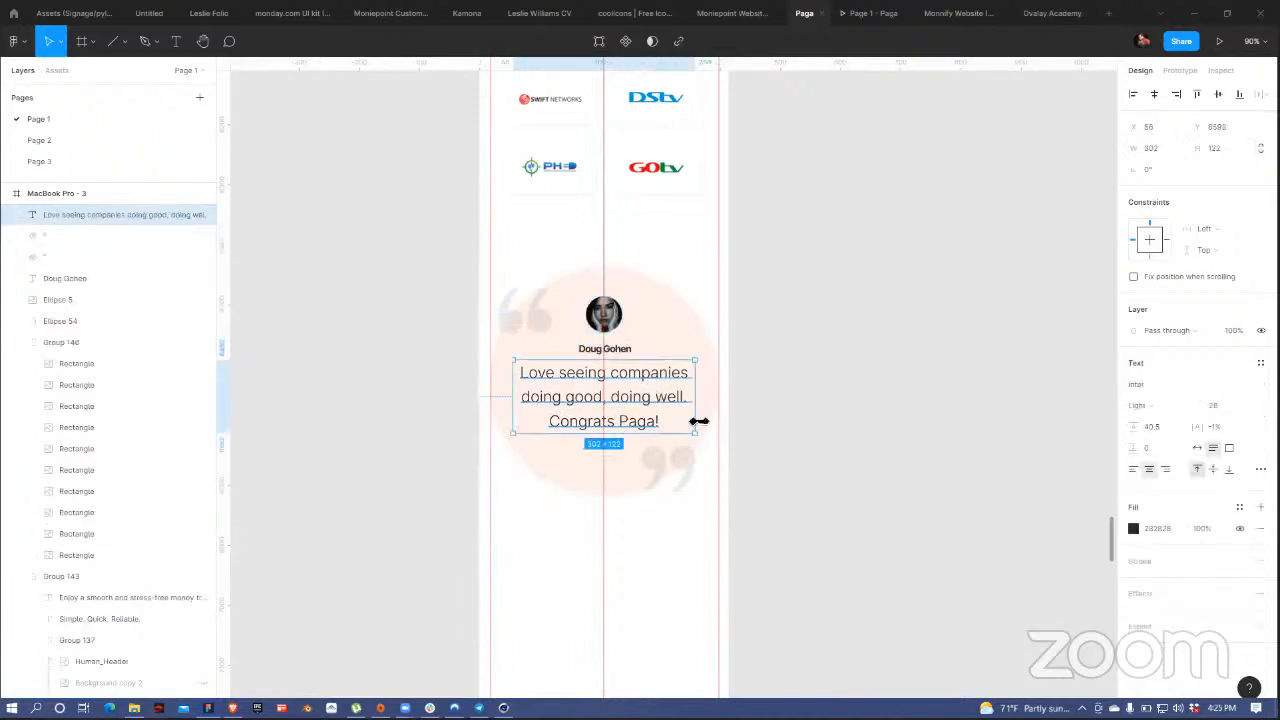
{"action": "key", "text": "ctrl+shift+comma"}
{"action": "key", "text": "ctrl+shift+comma"}
{"action": "key", "text": "ctrl+shift+comma"}
{"action": "key", "text": "ctrl+shift+comma"}
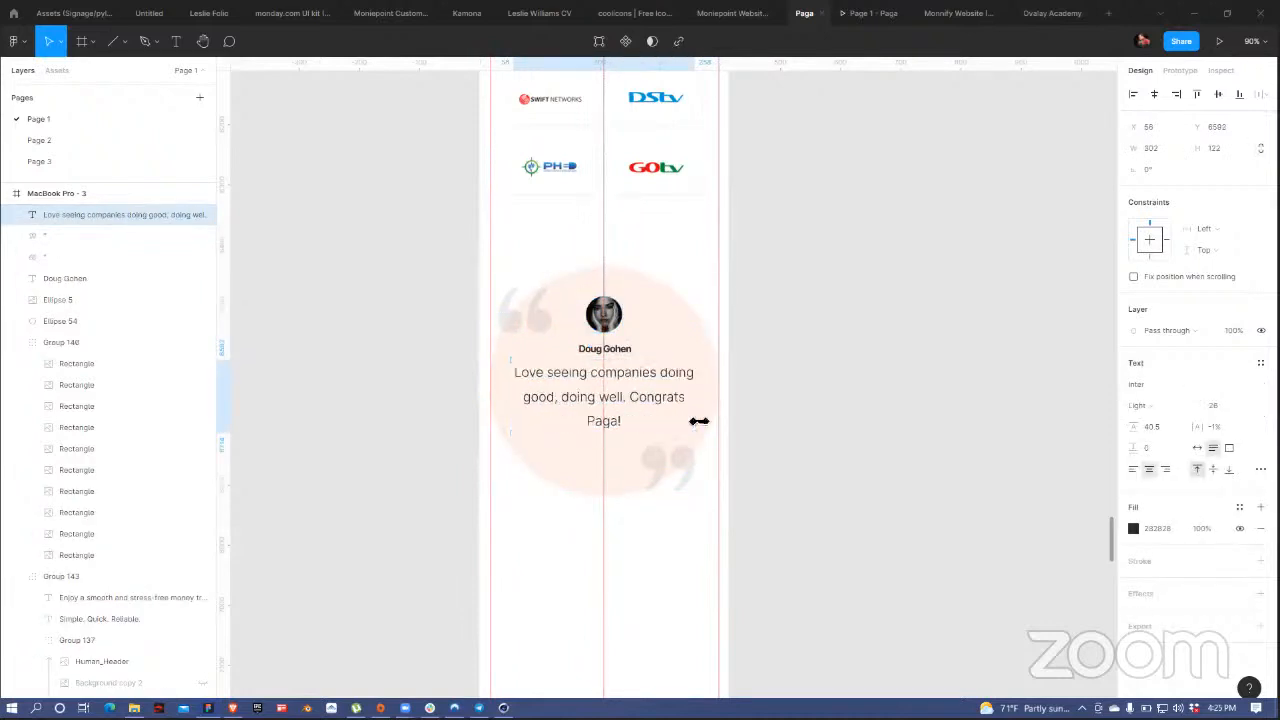
{"action": "mouse_move", "coordinate": [1147, 433]}
{"action": "left_mouse_down"}
{"action": "mouse_move", "coordinate": [1054, 423]}
{"action": "mouse_move", "coordinate": [1131, 429]}
{"action": "left_mouse_up"}
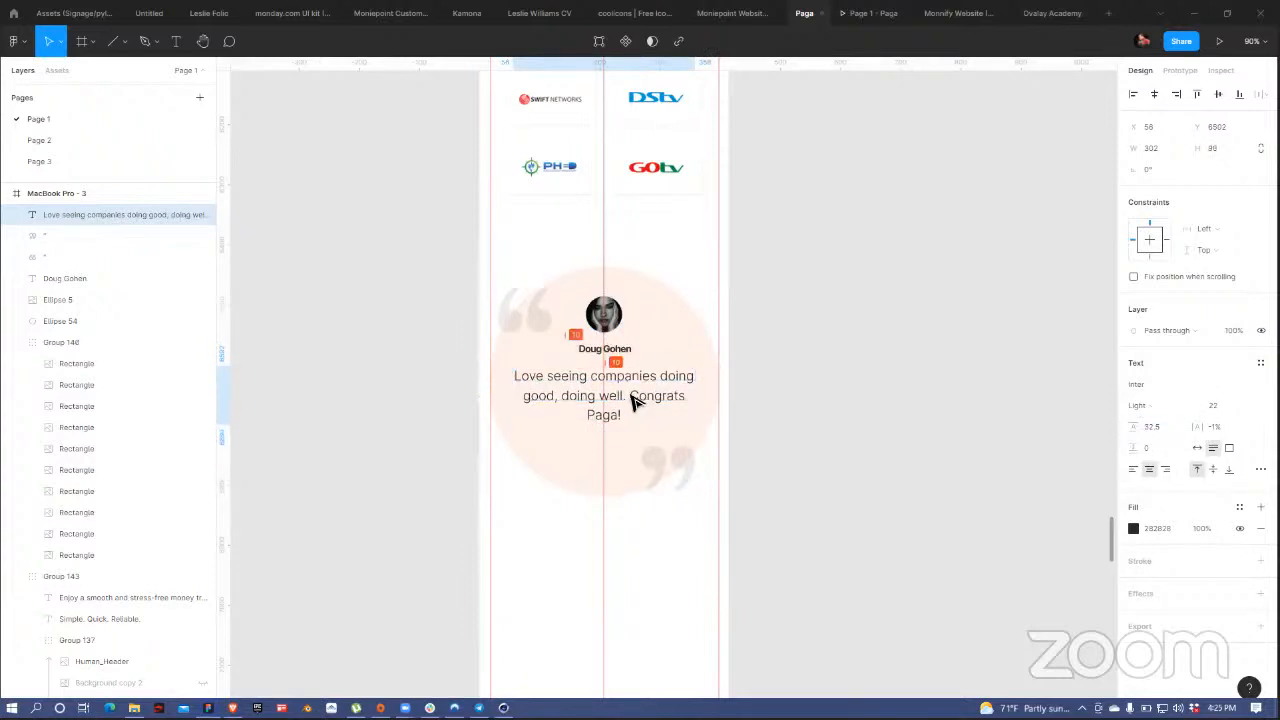
- Move the portrait and author name together slightly down toward the quote and tighten the vertical spacing between the two
{"action": "left_click", "coordinate": [605, 348]}
{"action": "left_click", "coordinate": [615, 323], "text": "shift"}
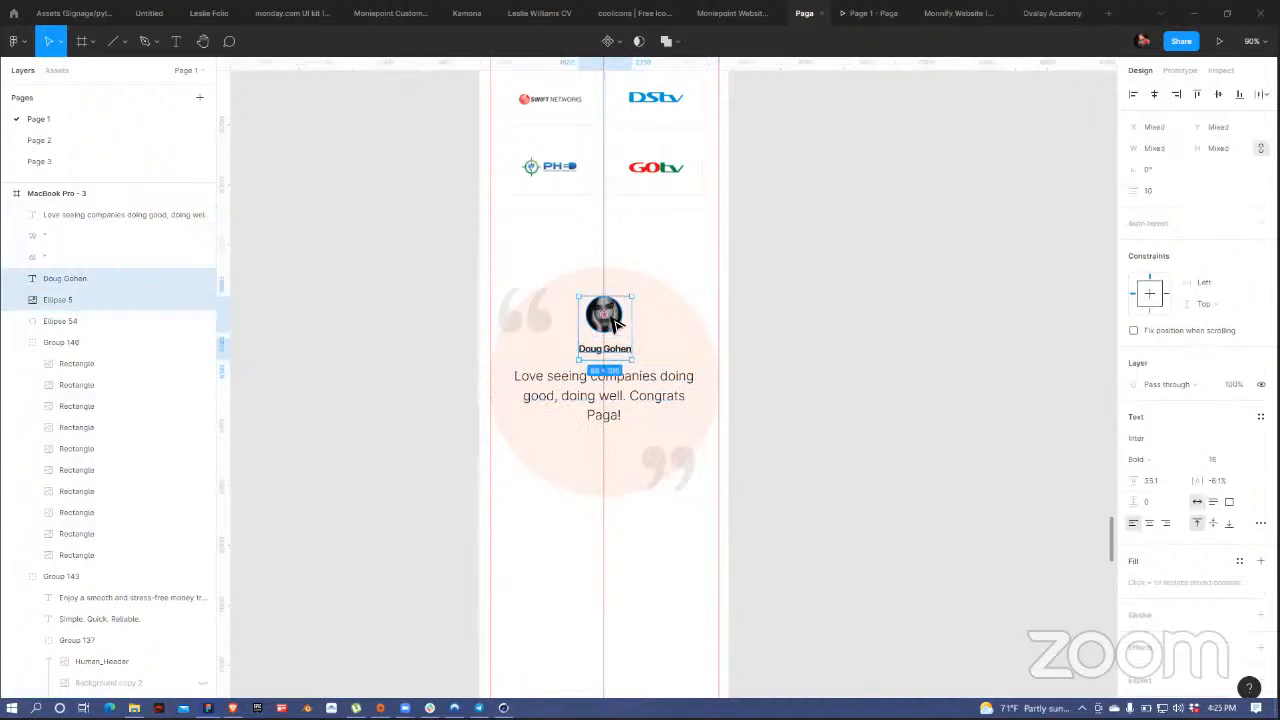
{"action": "left_click_drag", "start_coordinate": [614, 325], "coordinate": [616, 331]}
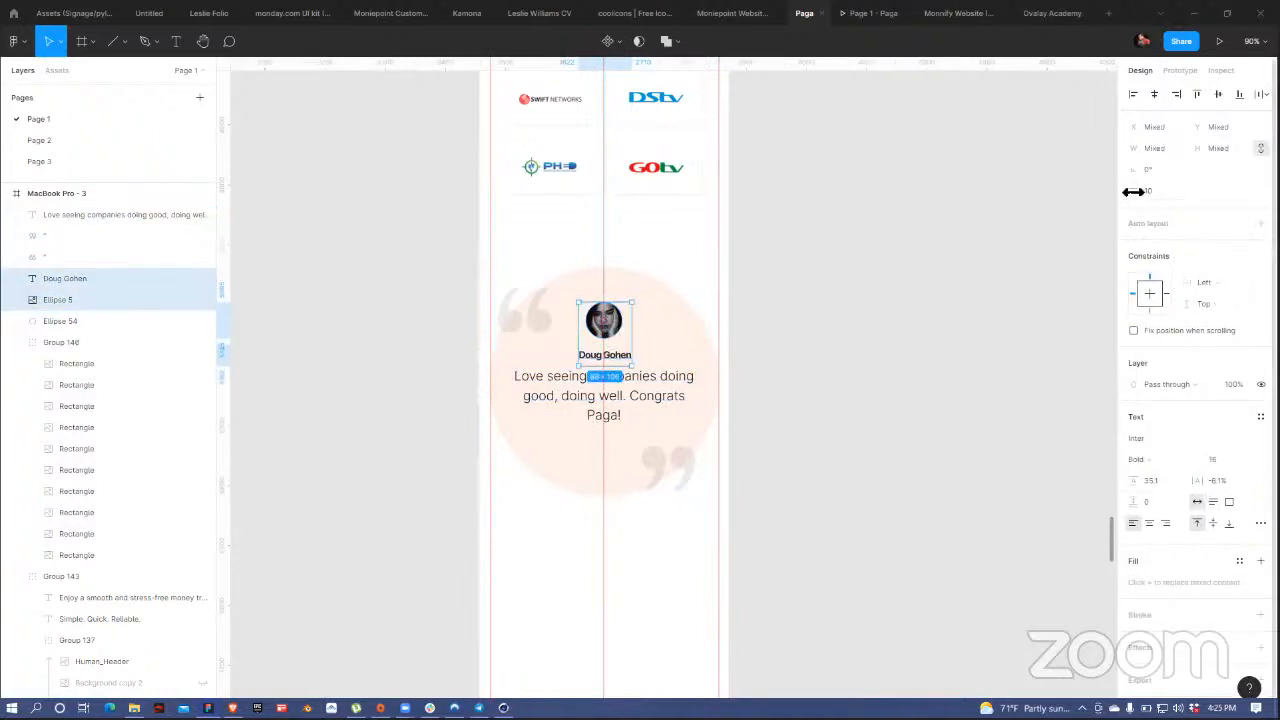
{"action": "left_click_drag", "start_coordinate": [1134, 191], "coordinate": [1131, 192]}
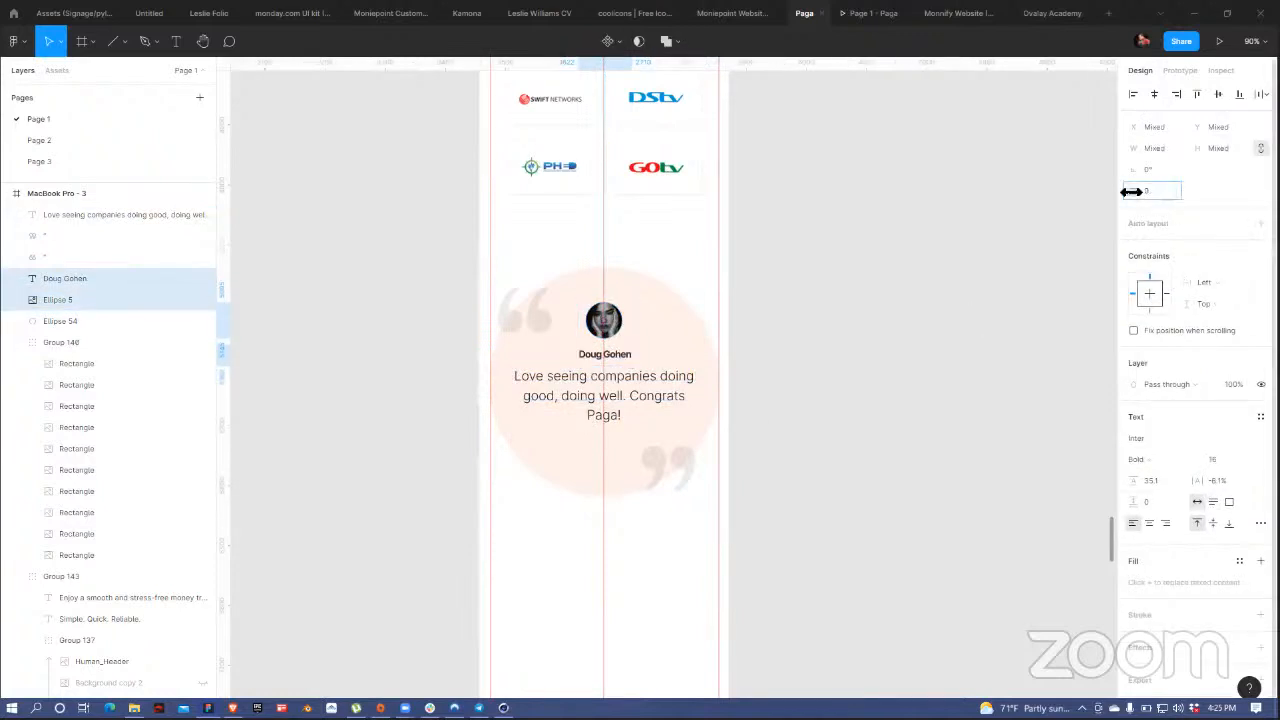
{"action": "left_click", "coordinate": [880, 290]}
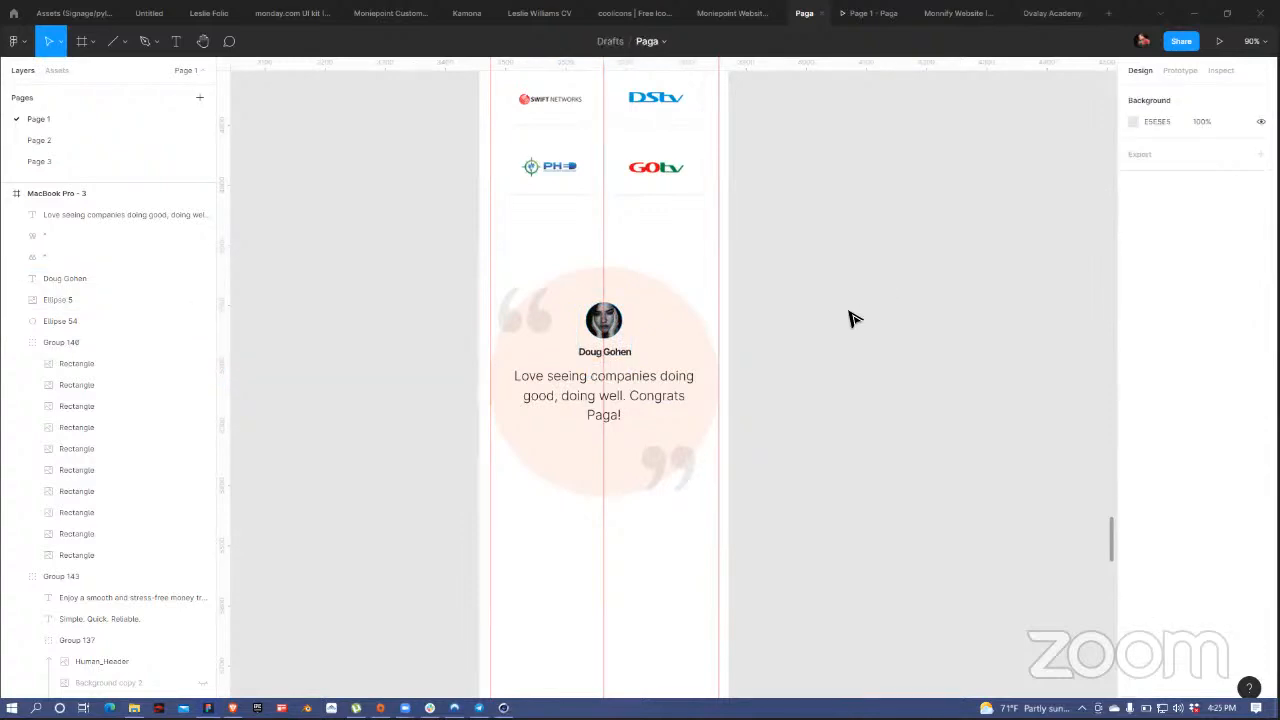
- Copy the "Happy Customer Stories" heading text from the desktop testimonial section
{"action": "scroll", "coordinate": [855, 343], "scroll_direction": "down", "scroll_amount": 3}
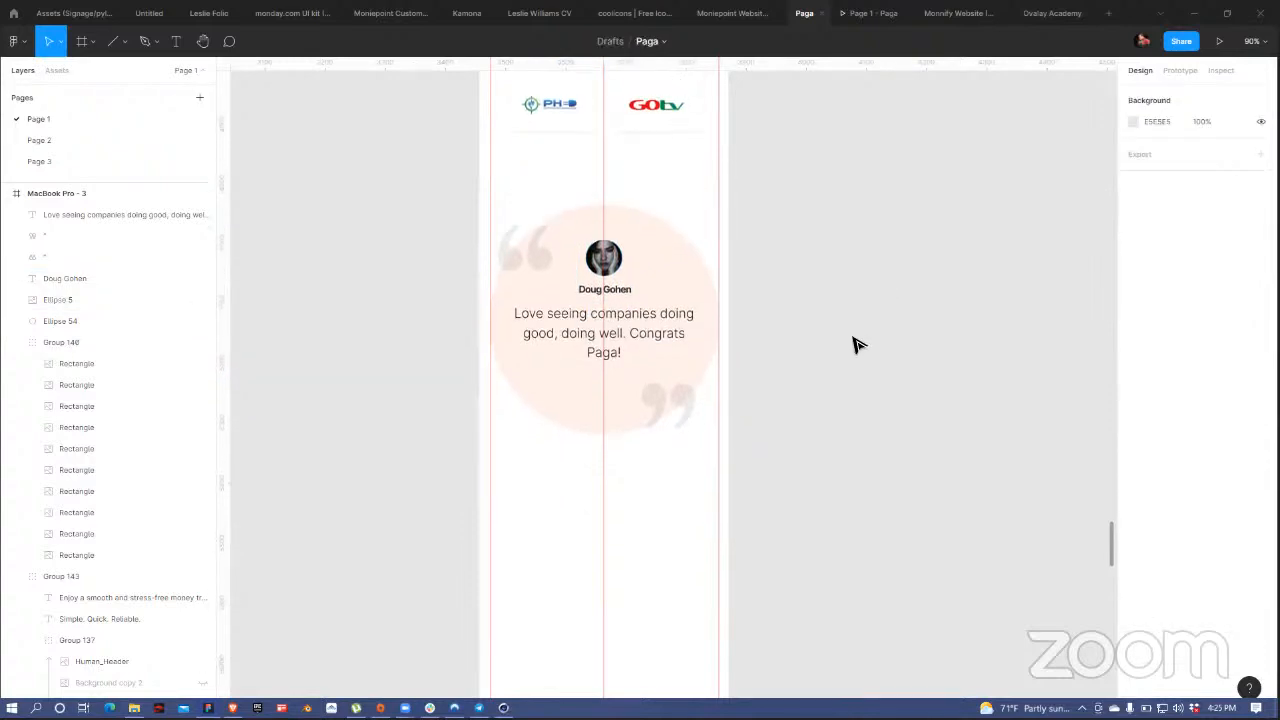
{"action": "scroll", "coordinate": [855, 343], "scroll_direction": "down", "scroll_amount": 5}
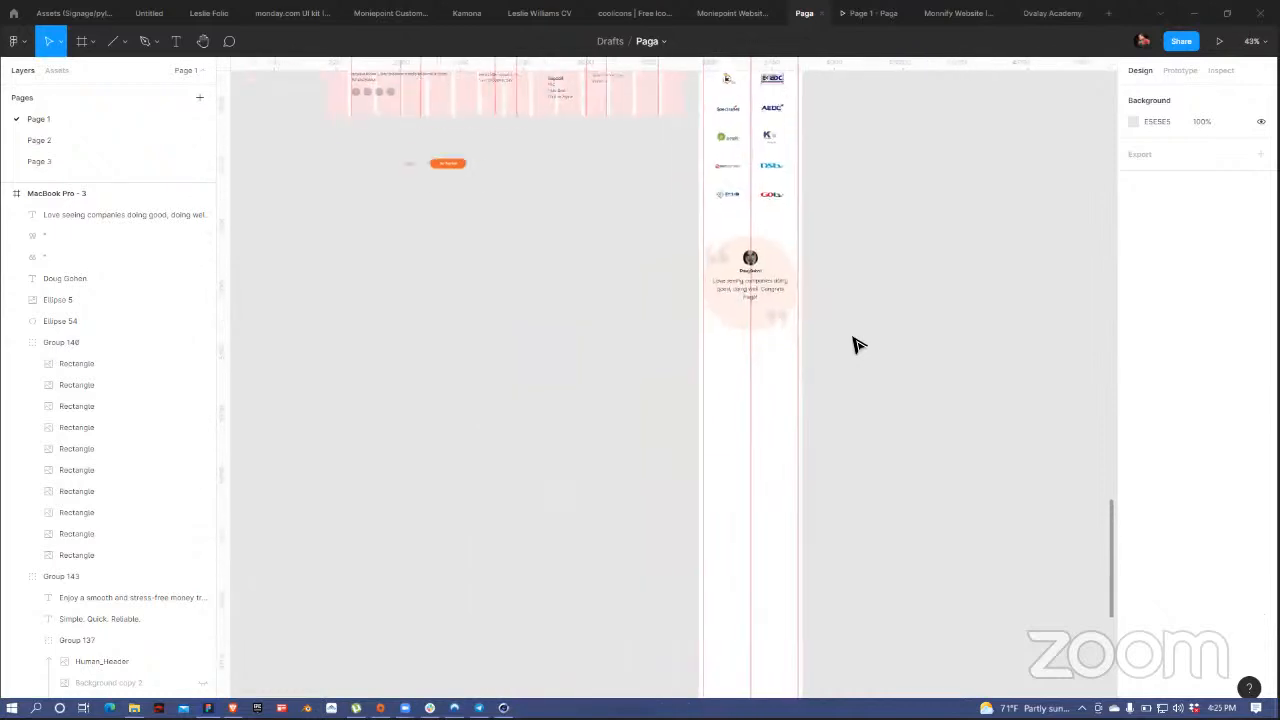
{"action": "scroll", "coordinate": [594, 491], "scroll_direction": "up", "scroll_amount": 5}
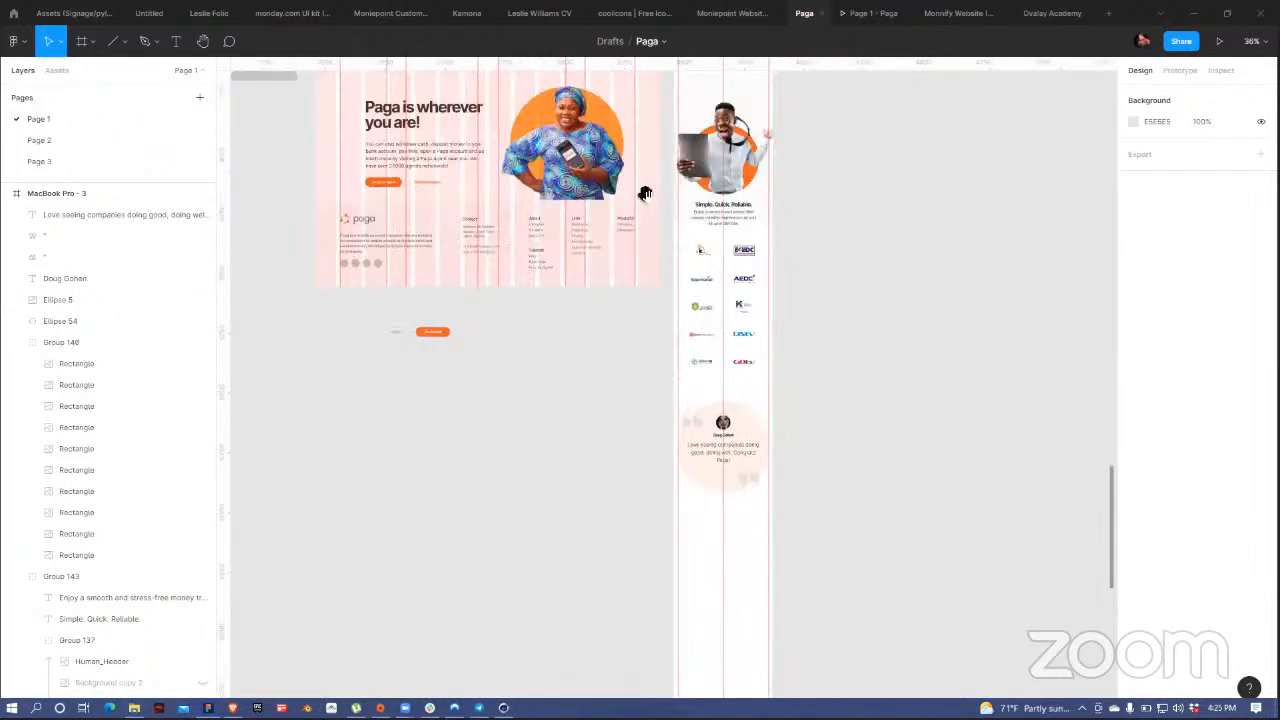
{"action": "scroll", "coordinate": [665, 499], "scroll_direction": "up", "scroll_amount": 4}
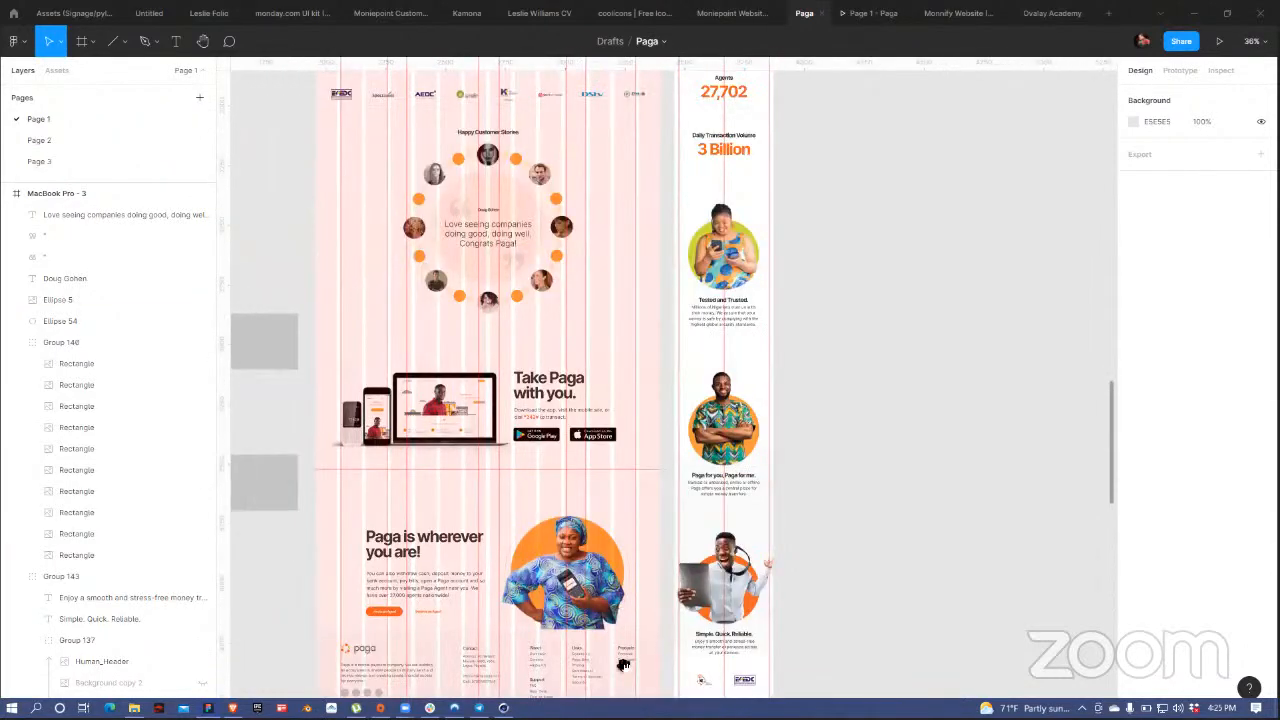
{"action": "scroll", "coordinate": [481, 115], "scroll_direction": "up", "scroll_amount": 1}
{"action": "scroll", "coordinate": [481, 118], "scroll_direction": "down", "scroll_amount": 1}
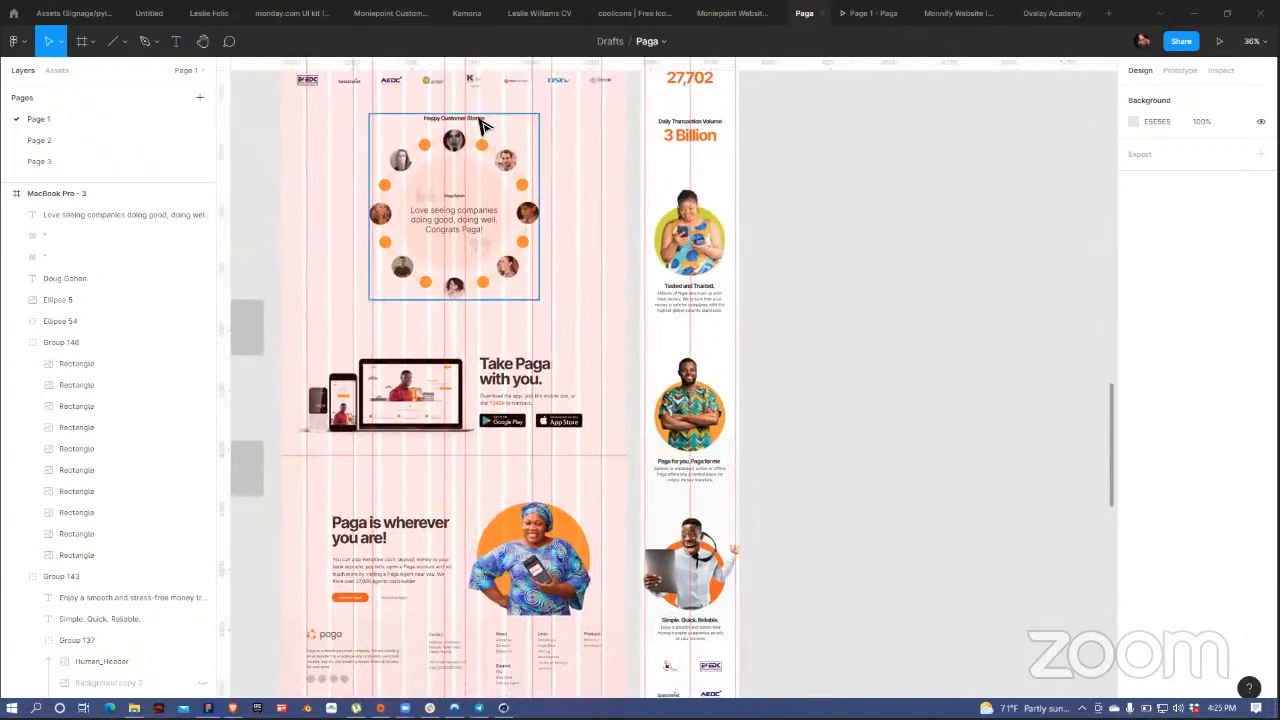
{"action": "left_click", "coordinate": [478, 119], "text": "ctrl"}
{"action": "left_click", "coordinate": [1007, 545]}
- Move the whole mobile testimonial, circle and contents together, straight down to make room for a heading below the logo grid
{"action": "scroll", "coordinate": [806, 277], "scroll_direction": "down", "scroll_amount": 10}
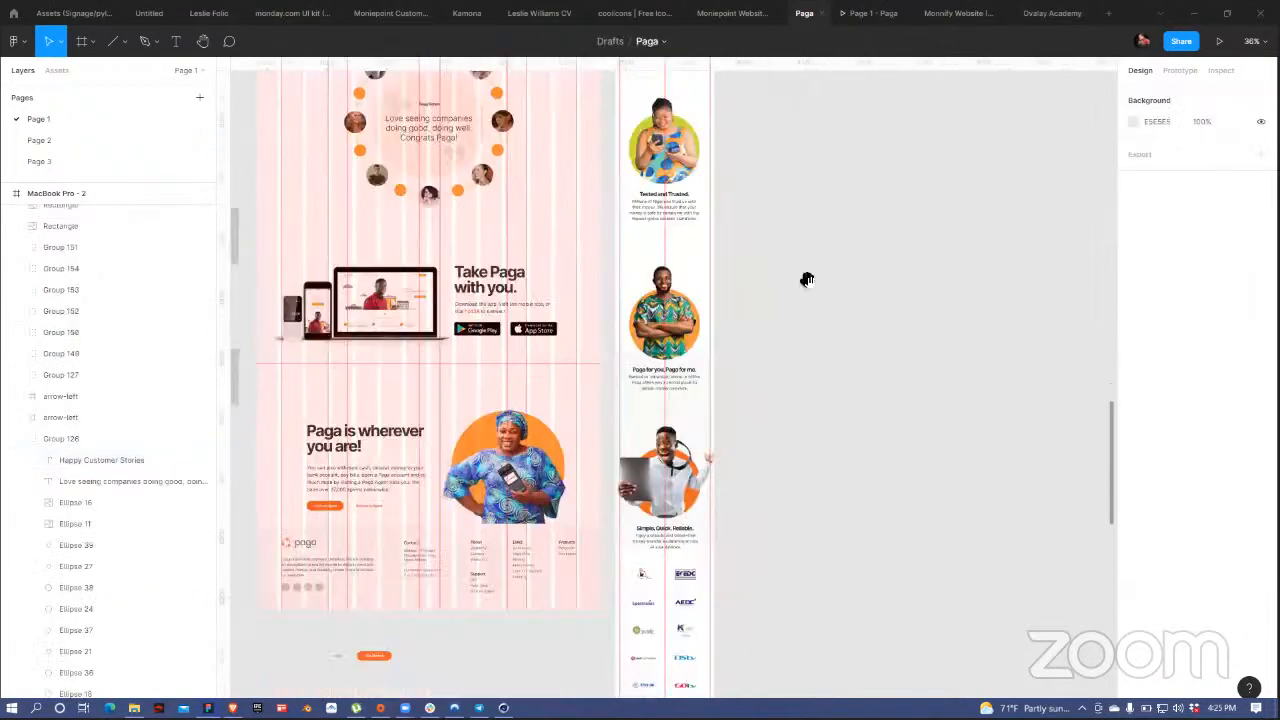
{"action": "left_click_drag", "start_coordinate": [558, 290], "coordinate": [694, 438]}
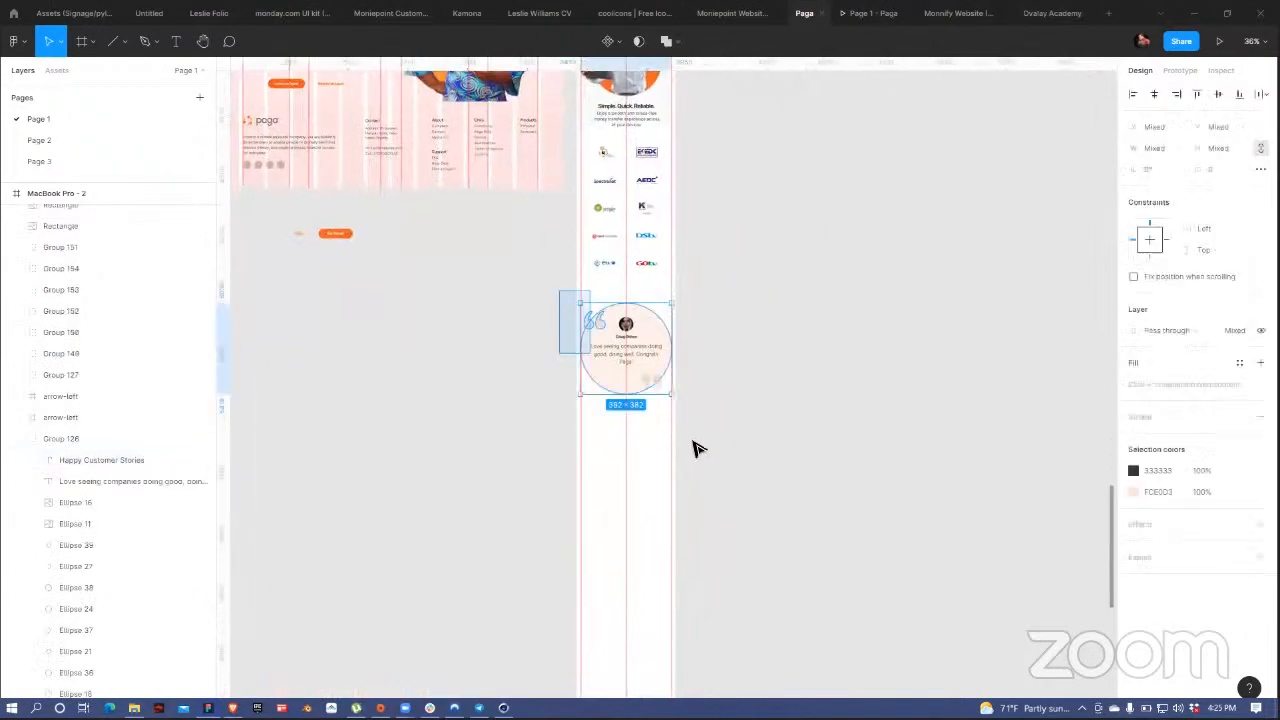
{"action": "left_click_drag", "start_coordinate": [657, 352], "coordinate": [656, 392]}
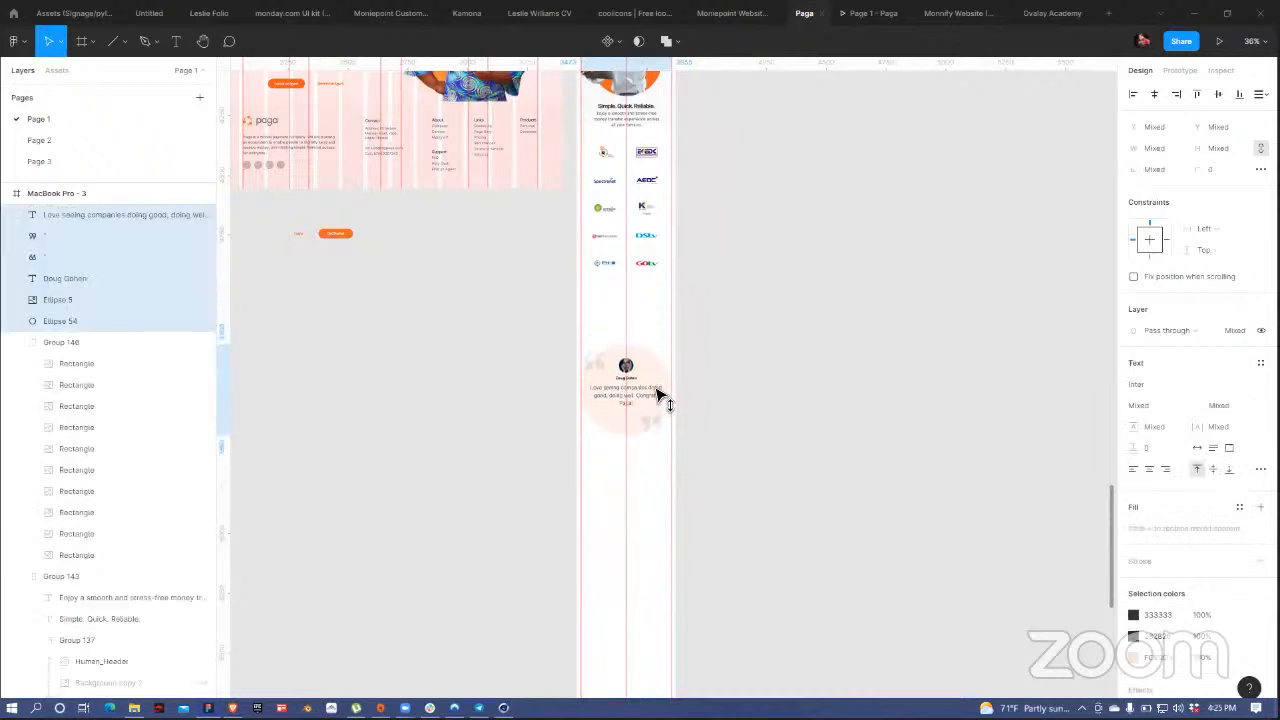
- Paste the "Happy Customer Stories" heading above the pale circle and centre it horizontally in the mobile frame
{"action": "left_click", "coordinate": [757, 263]}
{"action": "type", "text": "Happy Customer Stories"}
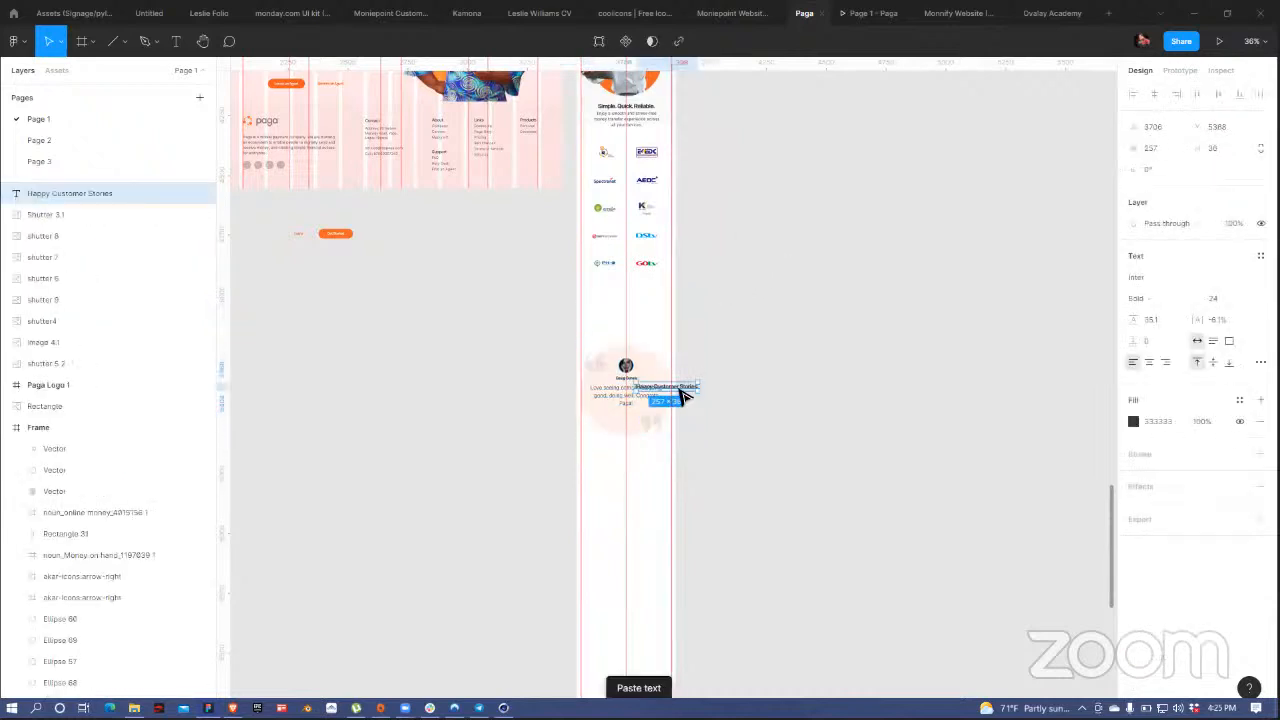
{"action": "left_click_drag", "start_coordinate": [683, 394], "coordinate": [646, 327]}
{"action": "left_click", "coordinate": [1153, 103]}
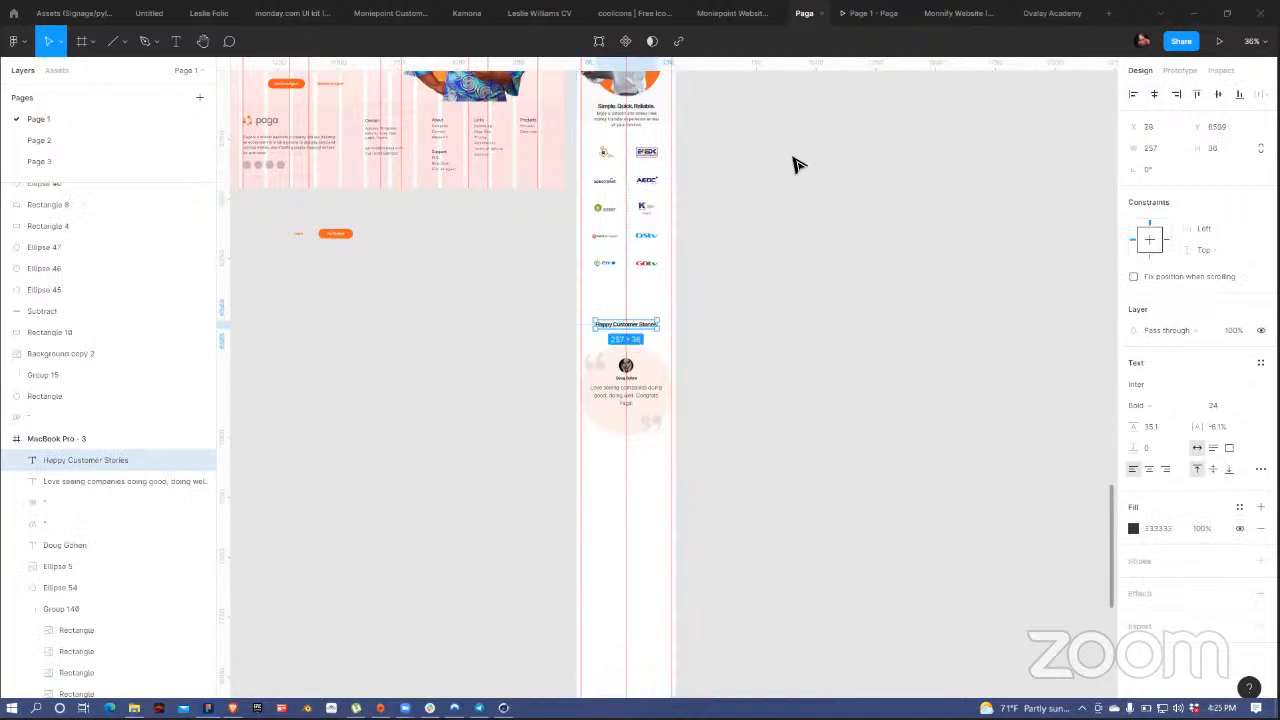
- Compare the text settings of the "Simple. Quick. Reliable." heading with those of the "Happy Customer Stories" heading
{"action": "scroll", "coordinate": [746, 294], "scroll_direction": "up", "scroll_amount": 3}
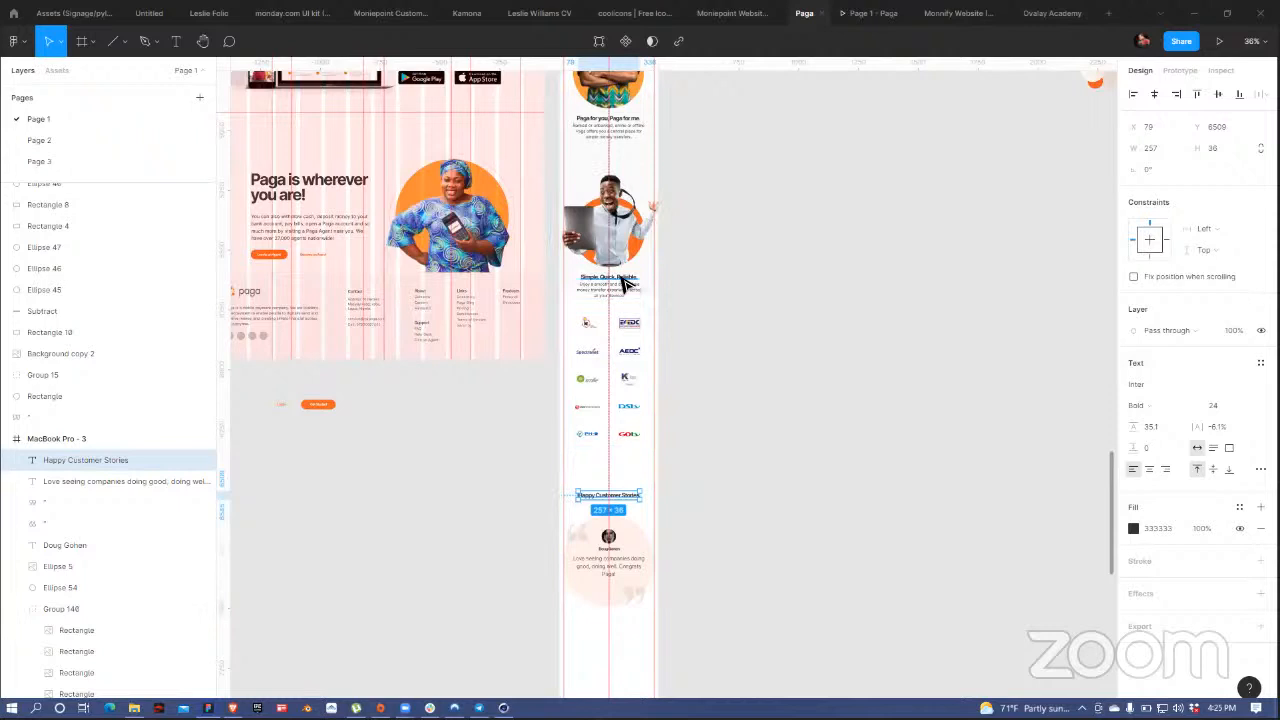
{"action": "left_click", "coordinate": [625, 284]}
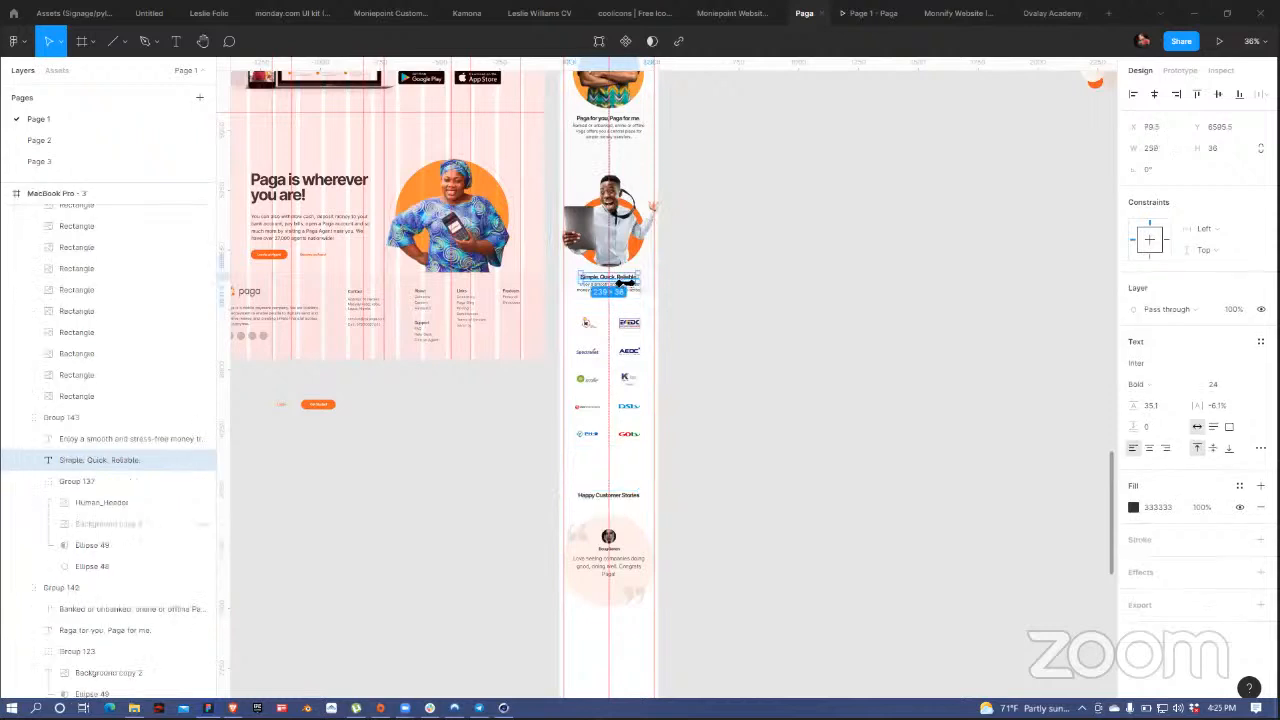
{"action": "left_click", "coordinate": [630, 497]}
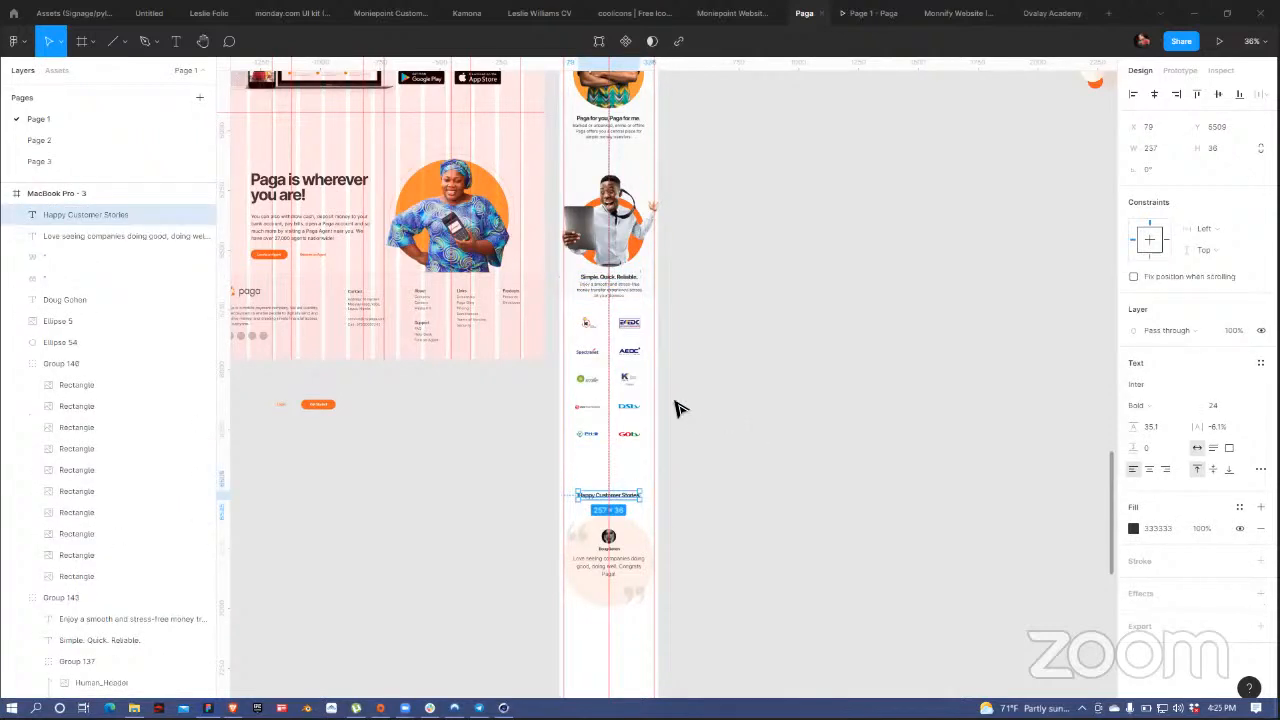
- Check the text settings of the mobile headings, from the transaction statistics up to the "Join over 17 million people" section
{"action": "scroll", "coordinate": [675, 373], "scroll_direction": "up", "scroll_amount": 10}
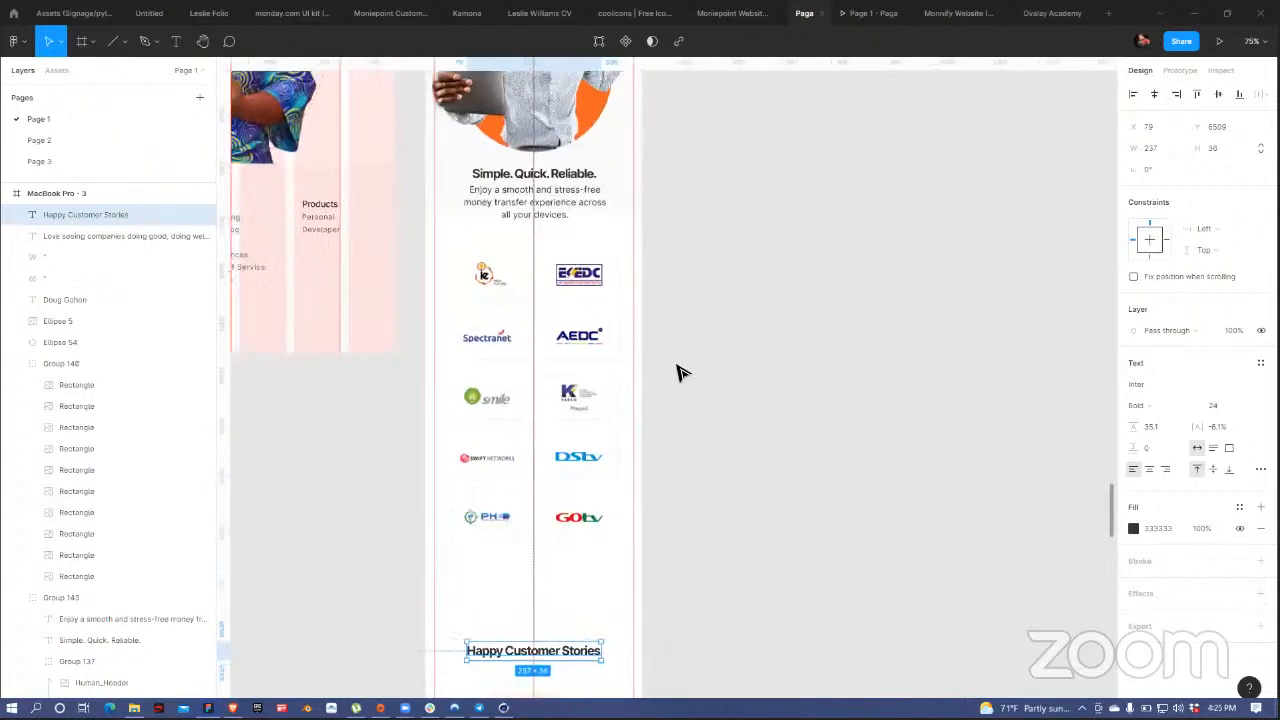
{"action": "scroll", "coordinate": [703, 169], "scroll_direction": "down", "scroll_amount": 8}
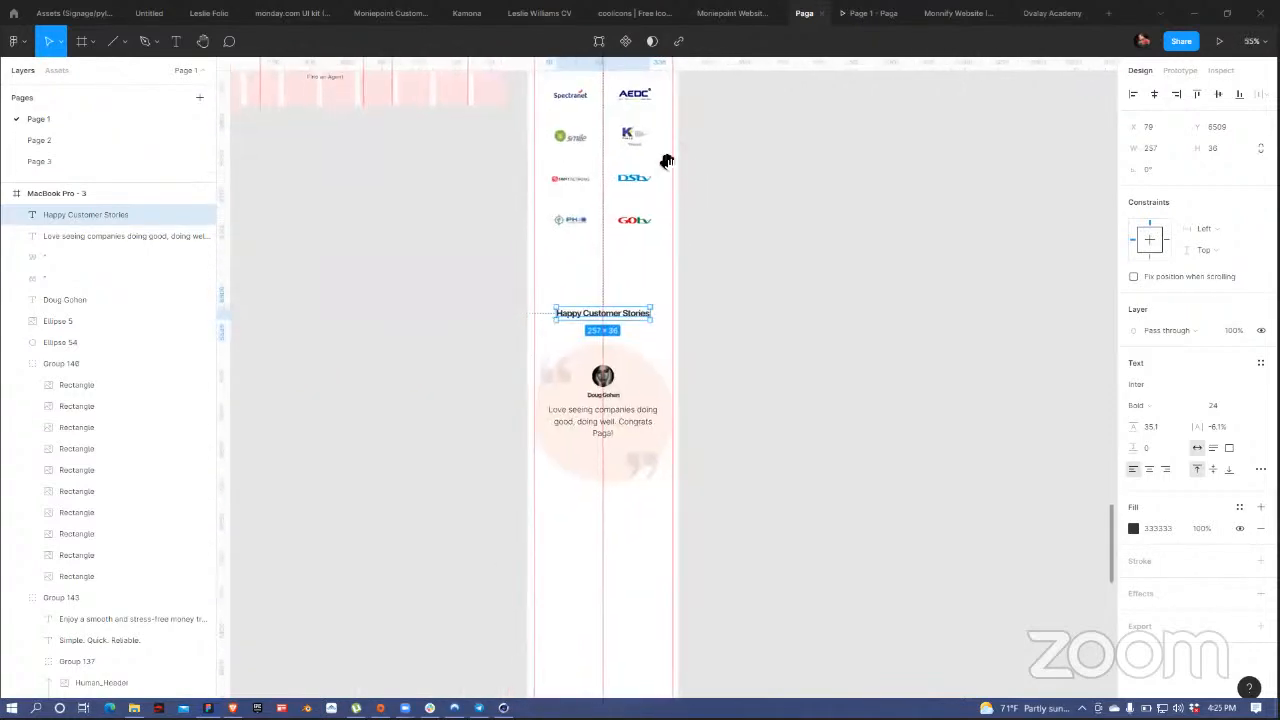
{"action": "scroll", "coordinate": [652, 203], "scroll_direction": "up", "scroll_amount": 10}
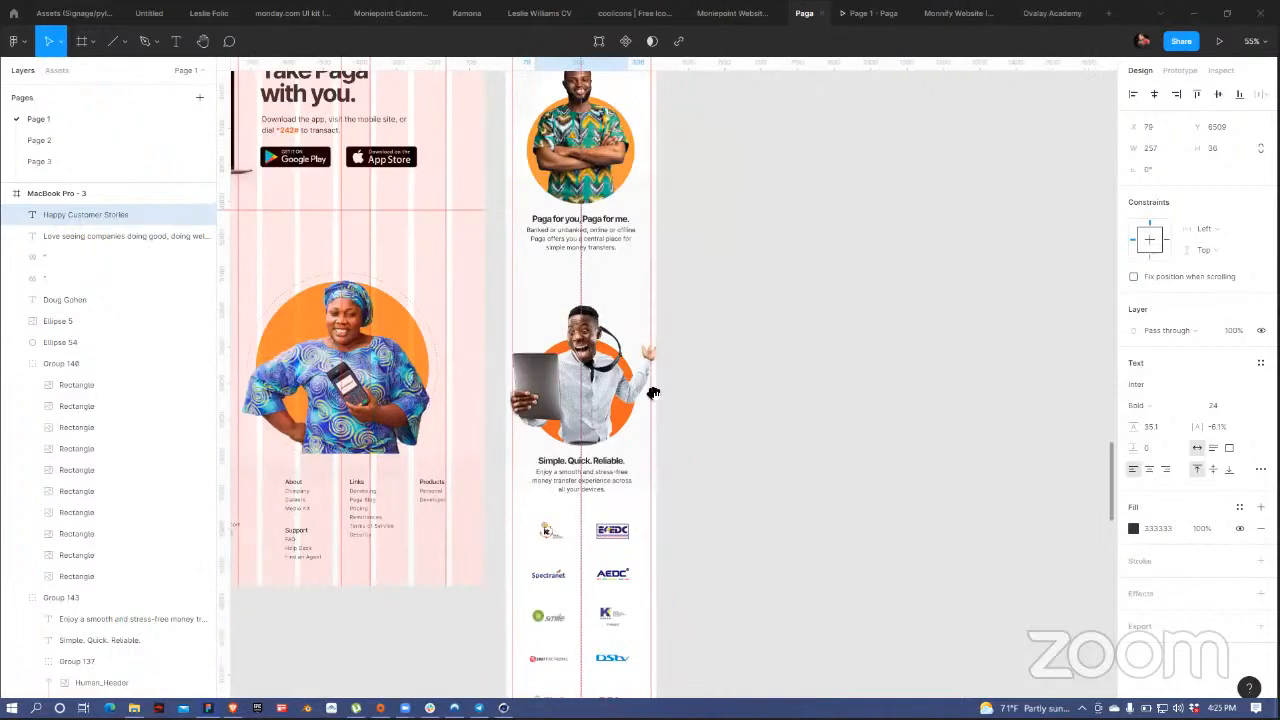
{"action": "scroll", "coordinate": [654, 308], "scroll_direction": "up", "scroll_amount": 5}
{"action": "left_click", "coordinate": [652, 368]}
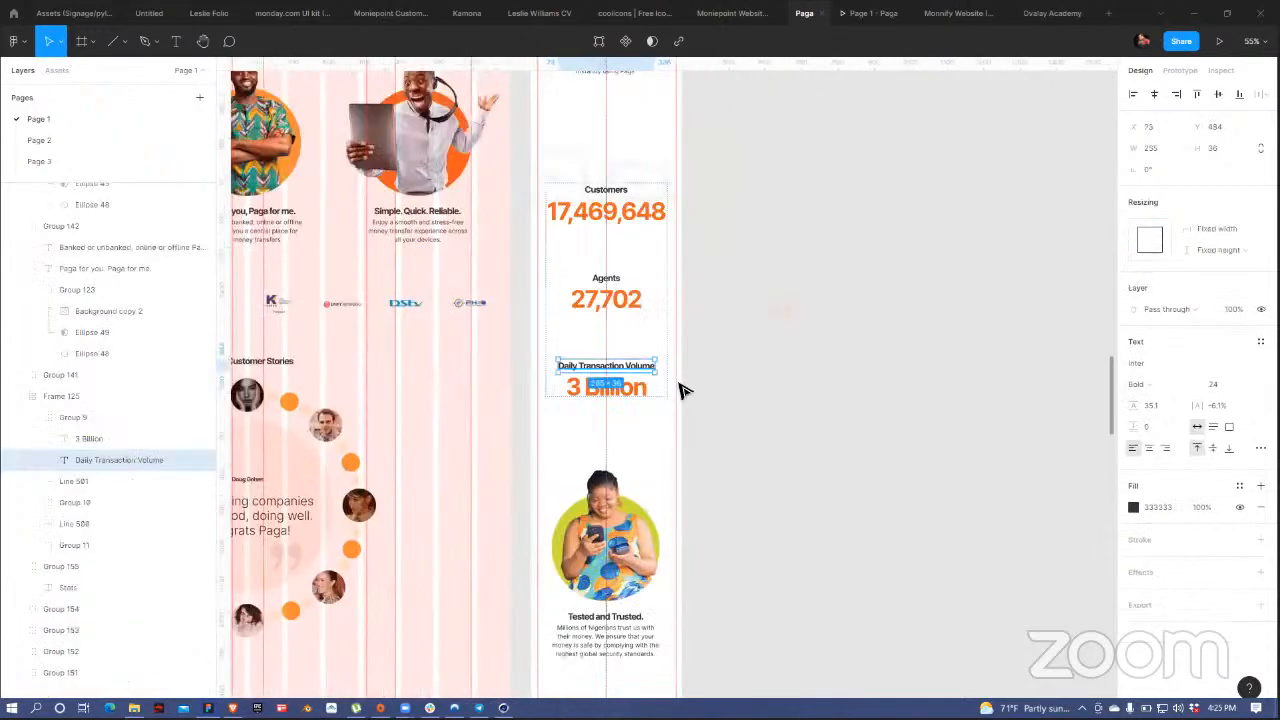
{"action": "left_click", "coordinate": [790, 298]}
{"action": "scroll", "coordinate": [766, 380], "scroll_direction": "up", "scroll_amount": 10}
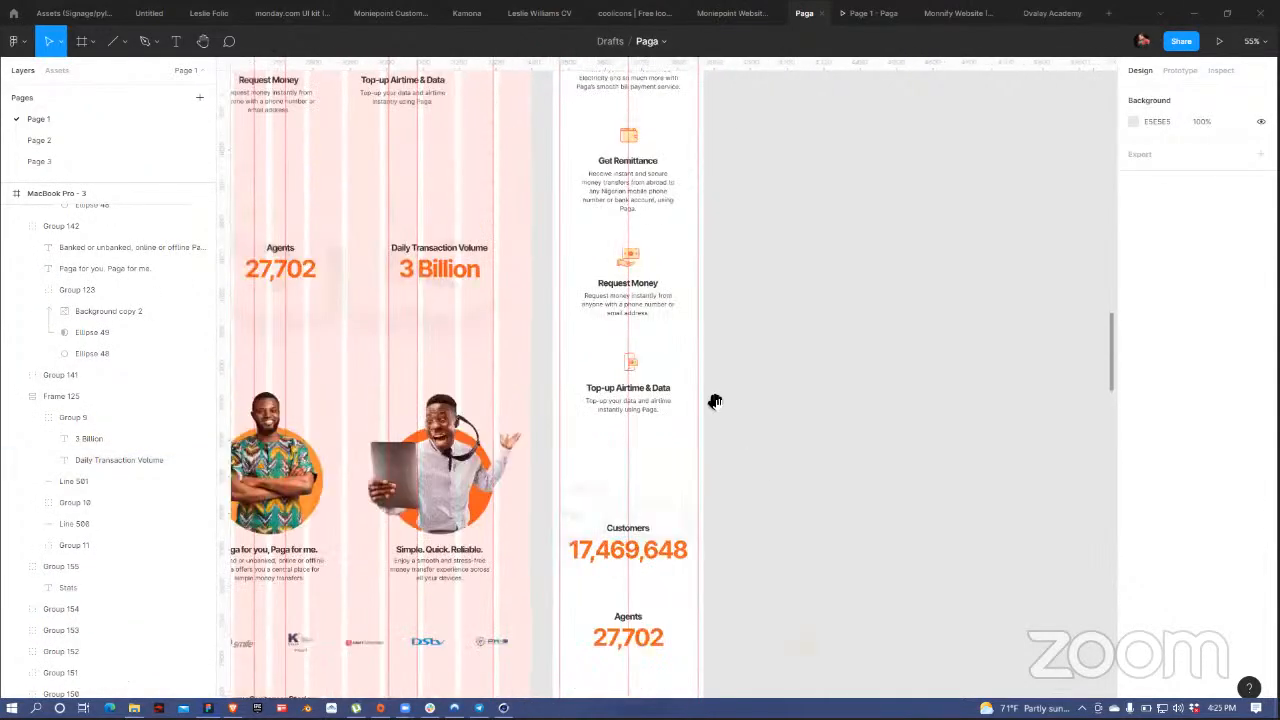
{"action": "left_click_drag", "start_coordinate": [681, 197], "coordinate": [663, 446]}
{"action": "left_click", "coordinate": [630, 371]}
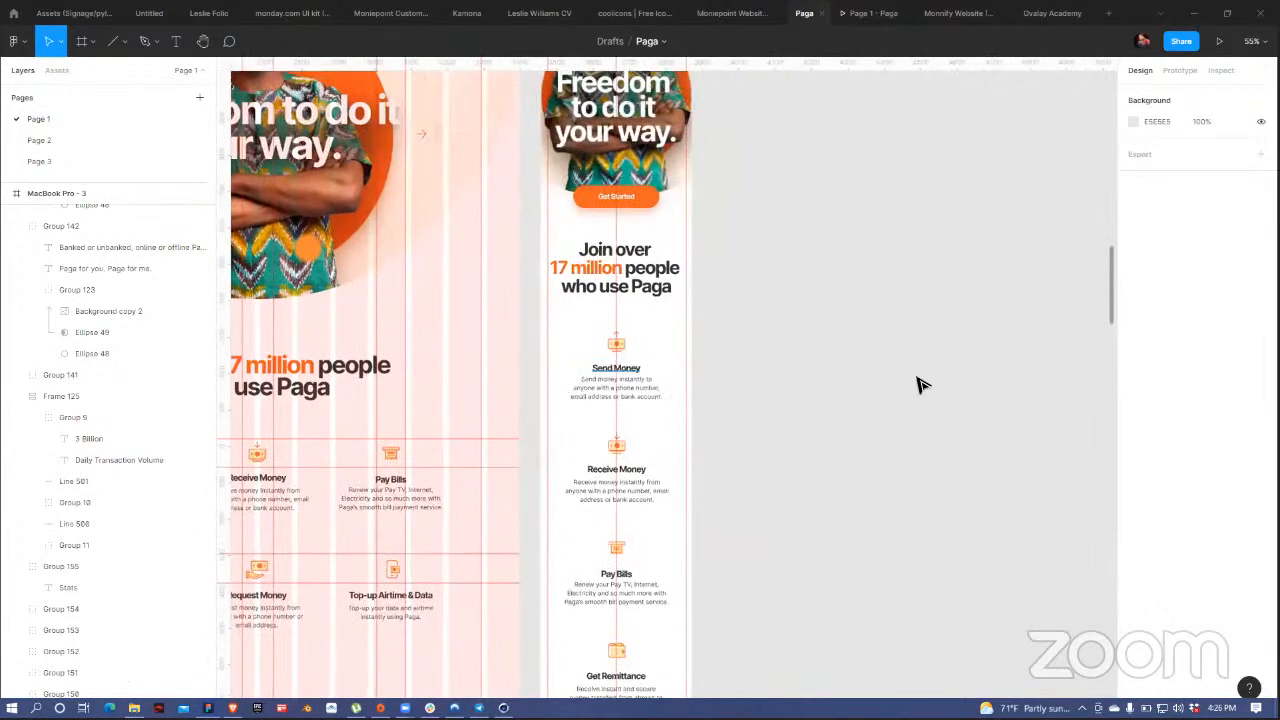
{"action": "left_click", "coordinate": [845, 426]}
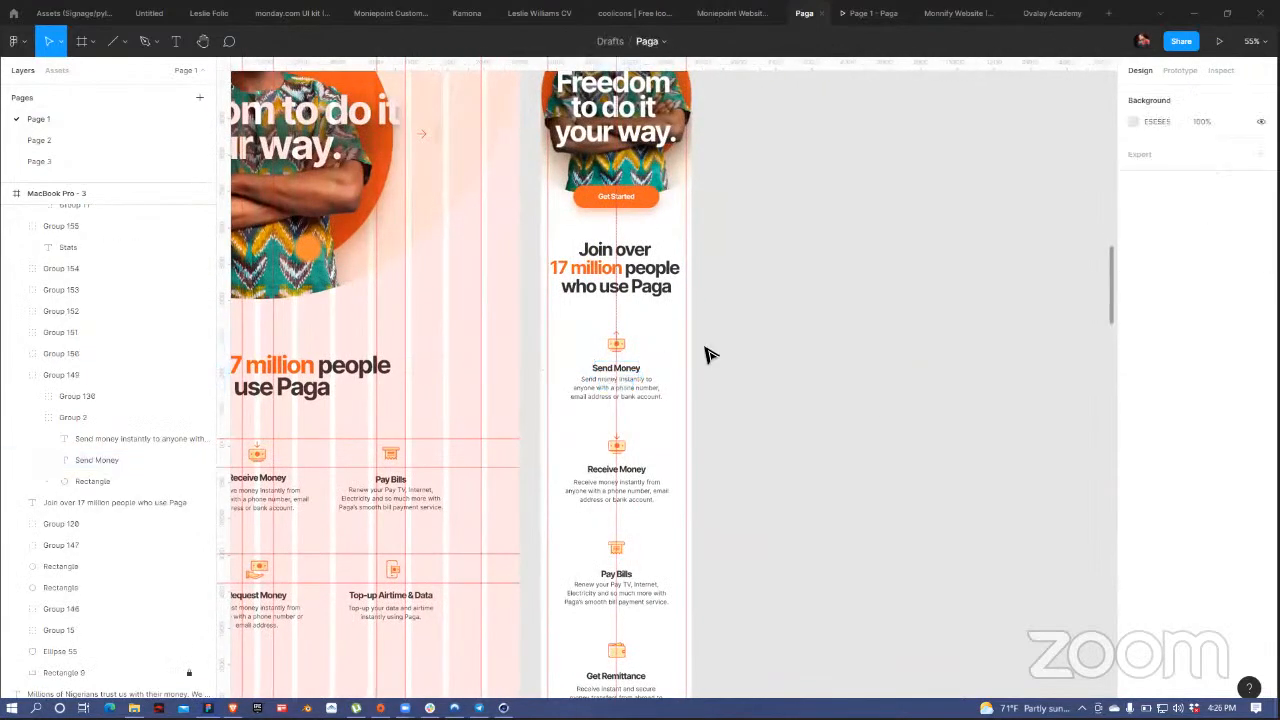
{"action": "left_click", "coordinate": [651, 289]}
{"action": "left_click", "coordinate": [824, 595]}
{"action": "scroll", "coordinate": [837, 530], "scroll_direction": "down", "scroll_amount": 10}
{"action": "scroll", "coordinate": [837, 527], "scroll_direction": "down", "scroll_amount": 10}
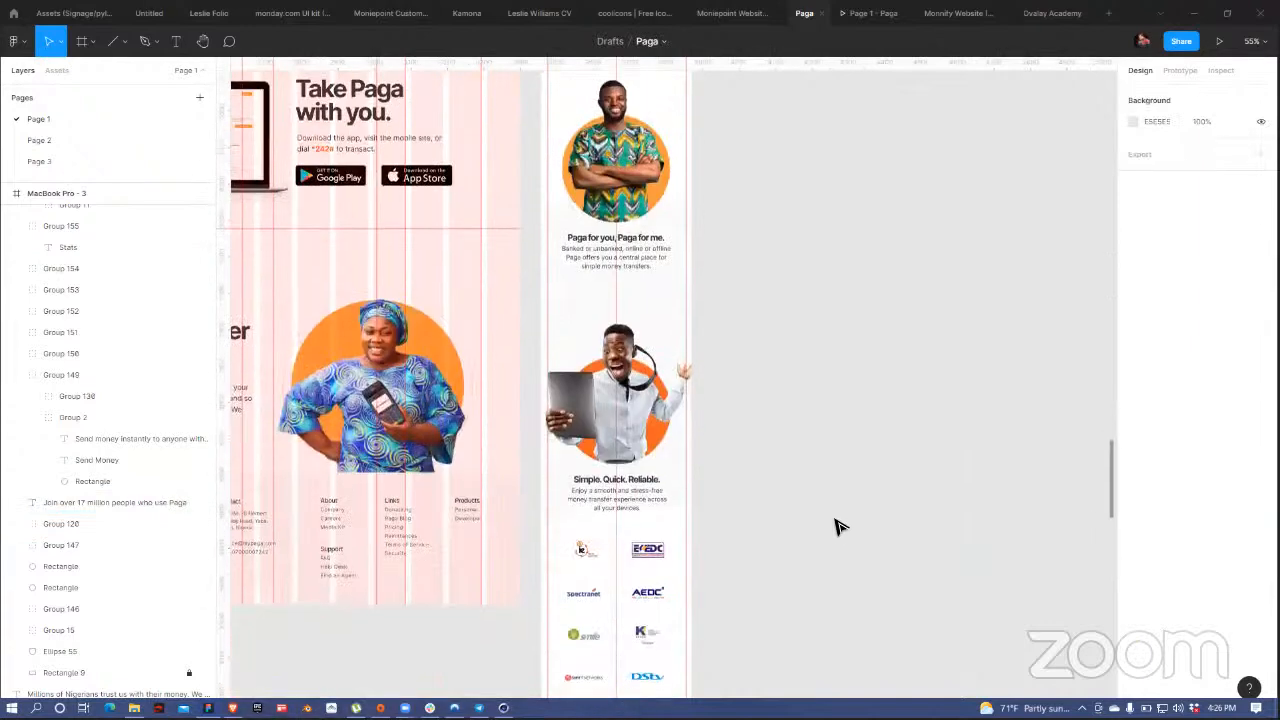
- Set the mobile "Happy Customer Stories" heading to font size 32 and centre it horizontally in the frame
{"action": "left_click", "coordinate": [616, 309]}
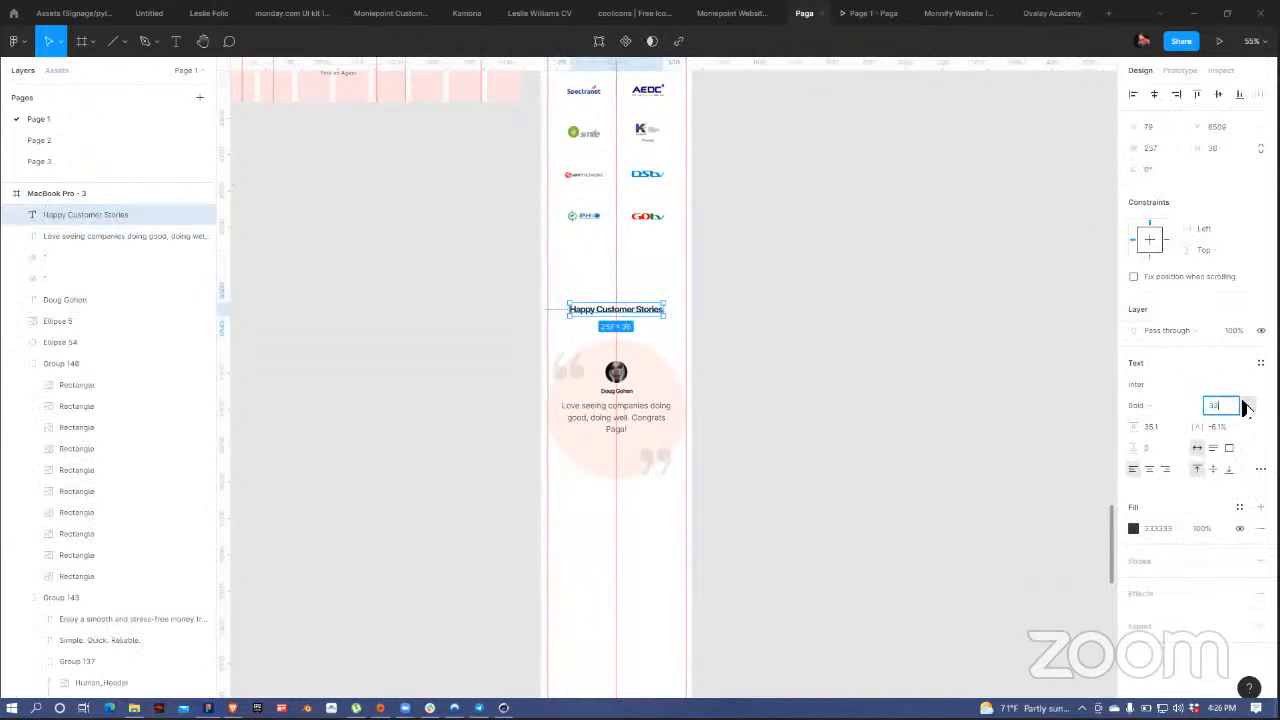
{"action": "key", "text": "Return"}
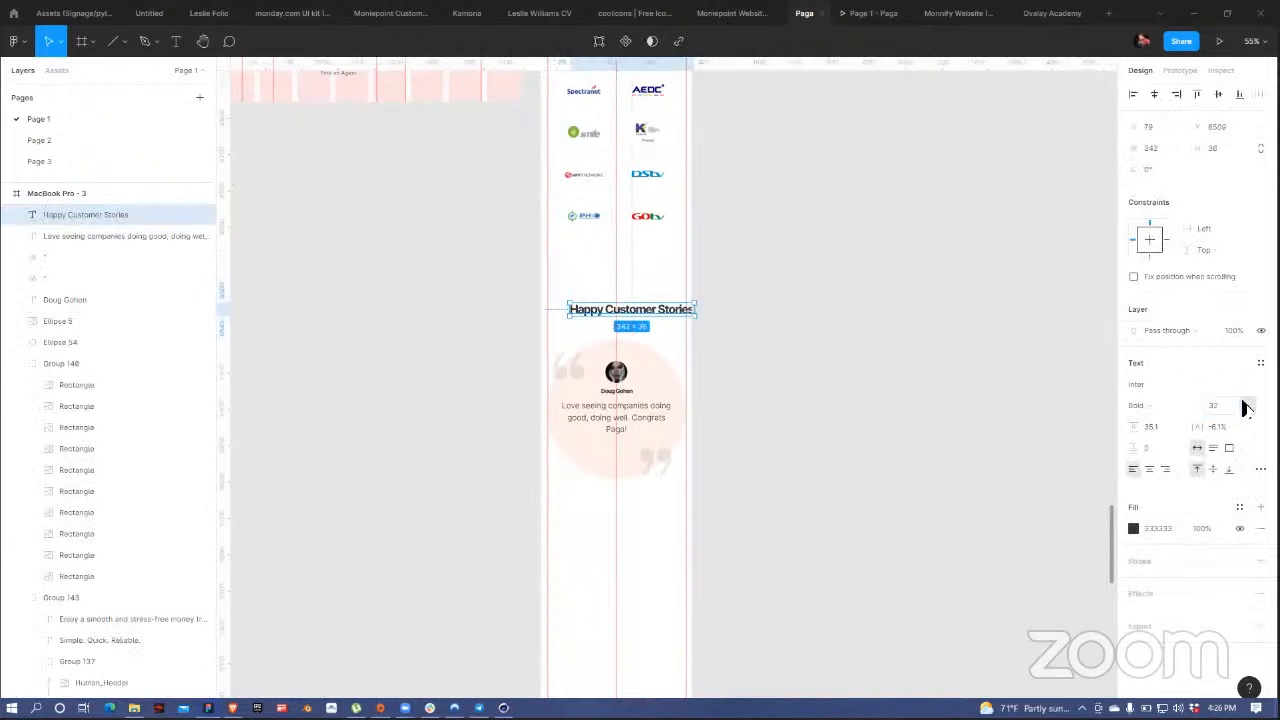
{"action": "left_click", "coordinate": [1155, 95]}
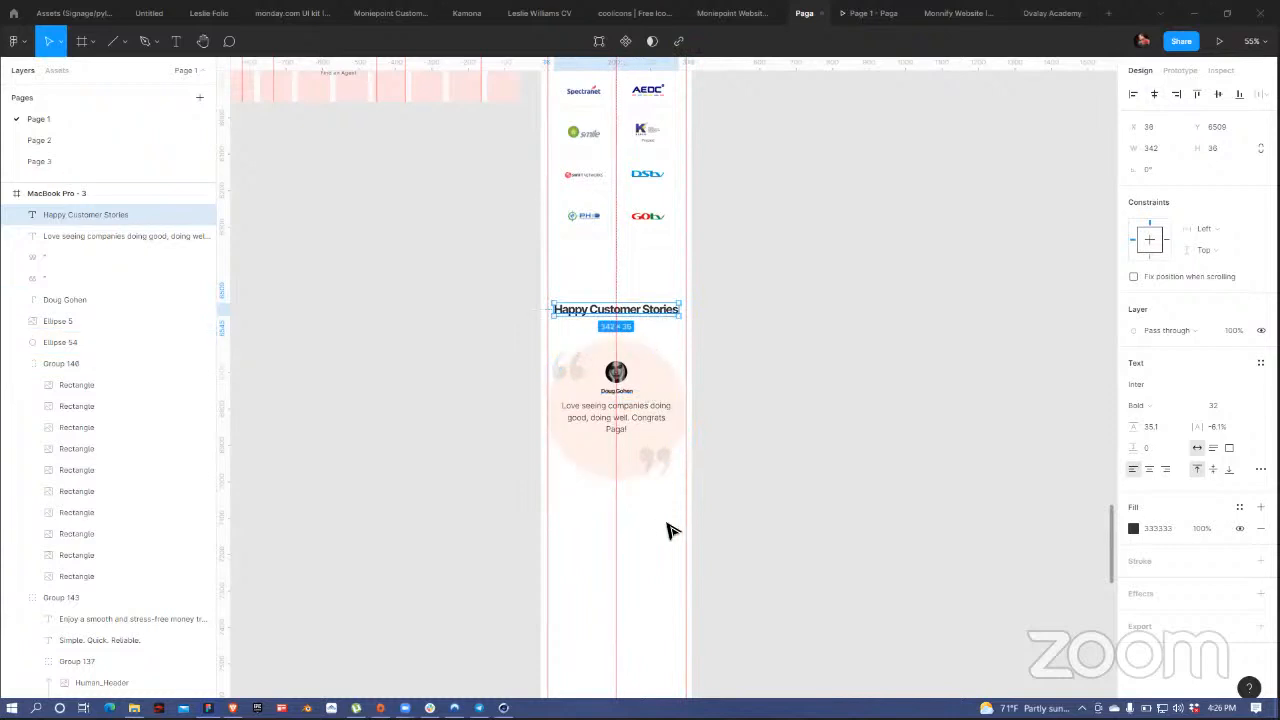
- Move the whole mobile testimonial, pale circle and contents together, slightly up towards the "Happy Customer Stories" heading
{"action": "left_click_drag", "start_coordinate": [672, 531], "coordinate": [563, 366]}
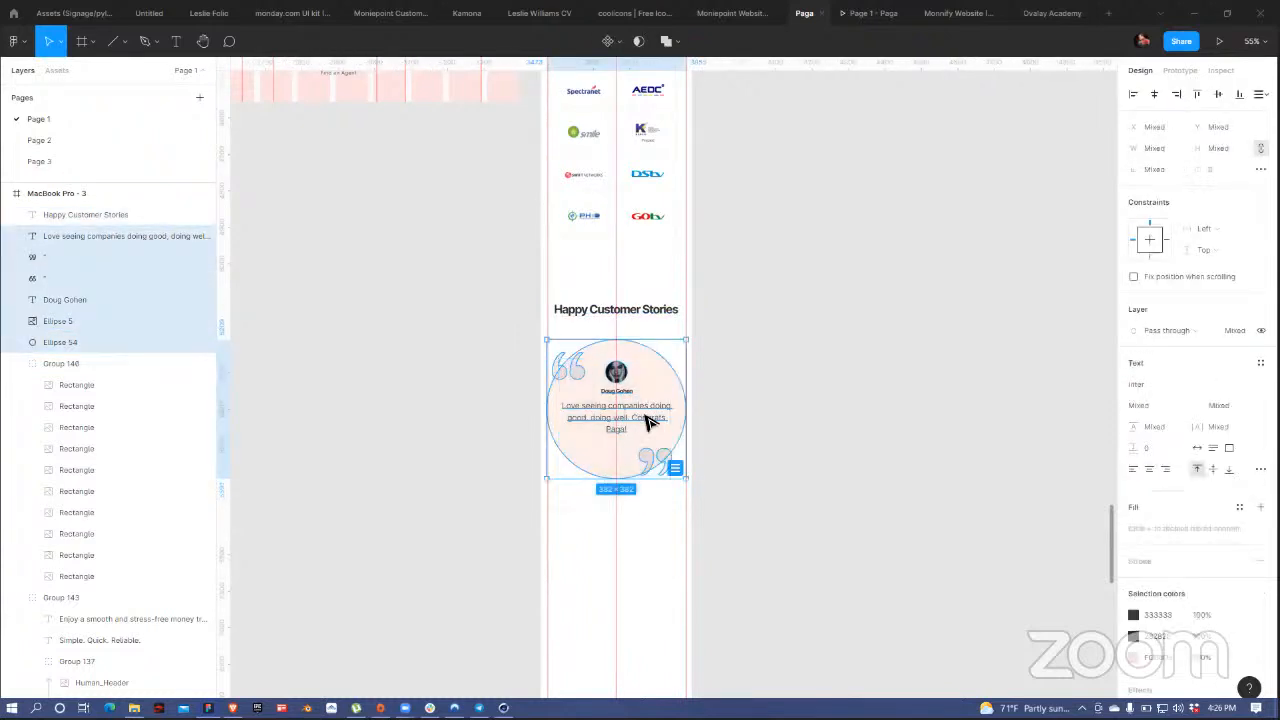
{"action": "left_click_drag", "start_coordinate": [648, 421], "coordinate": [648, 408]}
{"action": "left_click", "coordinate": [814, 363]}
- Duplicate the laptop and phones image from the desktop "Take Paga with you." section into the mobile frame below the testimonial
{"action": "scroll", "coordinate": [814, 363], "scroll_direction": "down", "scroll_amount": 5, "text": "ctrl"}
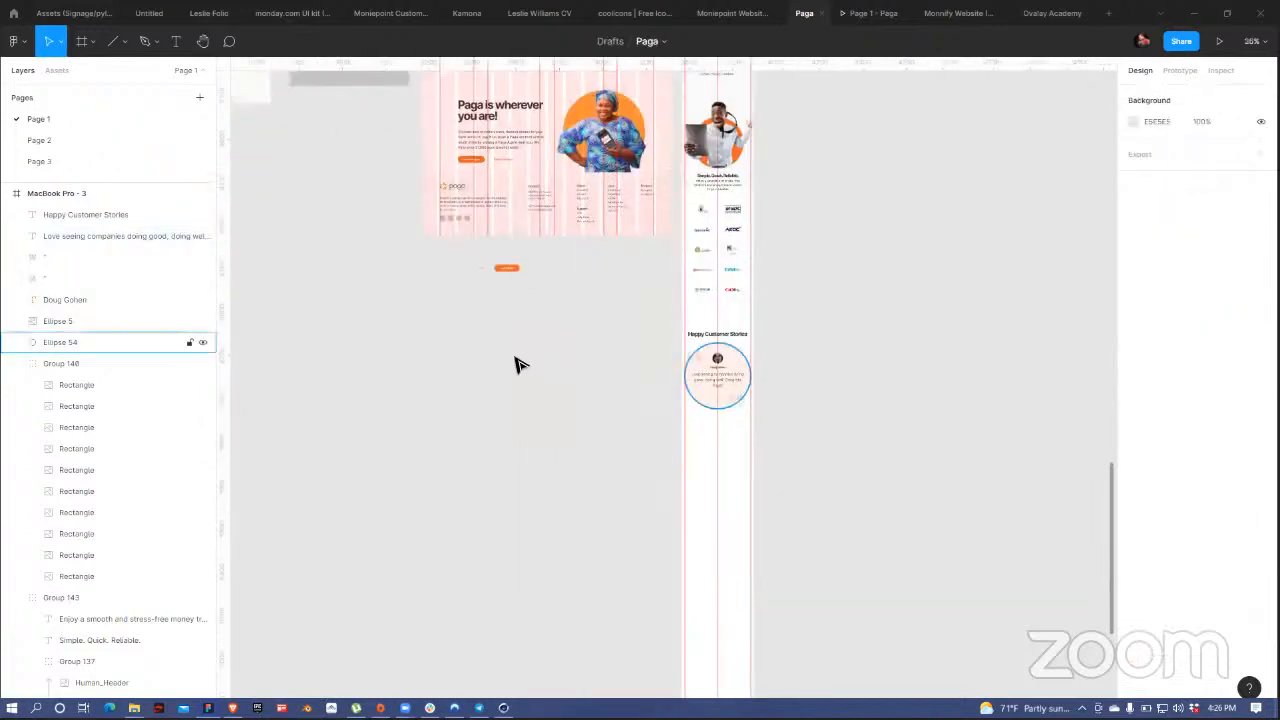
{"action": "left_click_drag", "start_coordinate": [571, 400], "coordinate": [577, 452]}
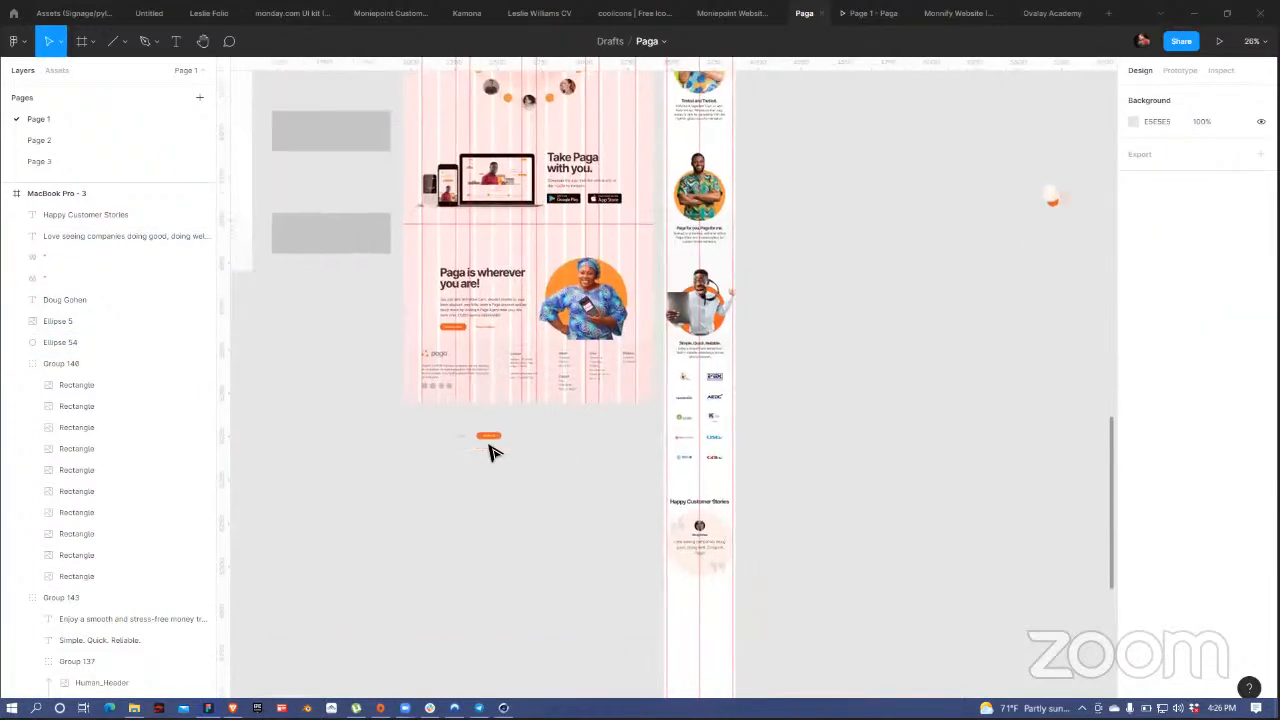
{"action": "left_click", "coordinate": [492, 182]}
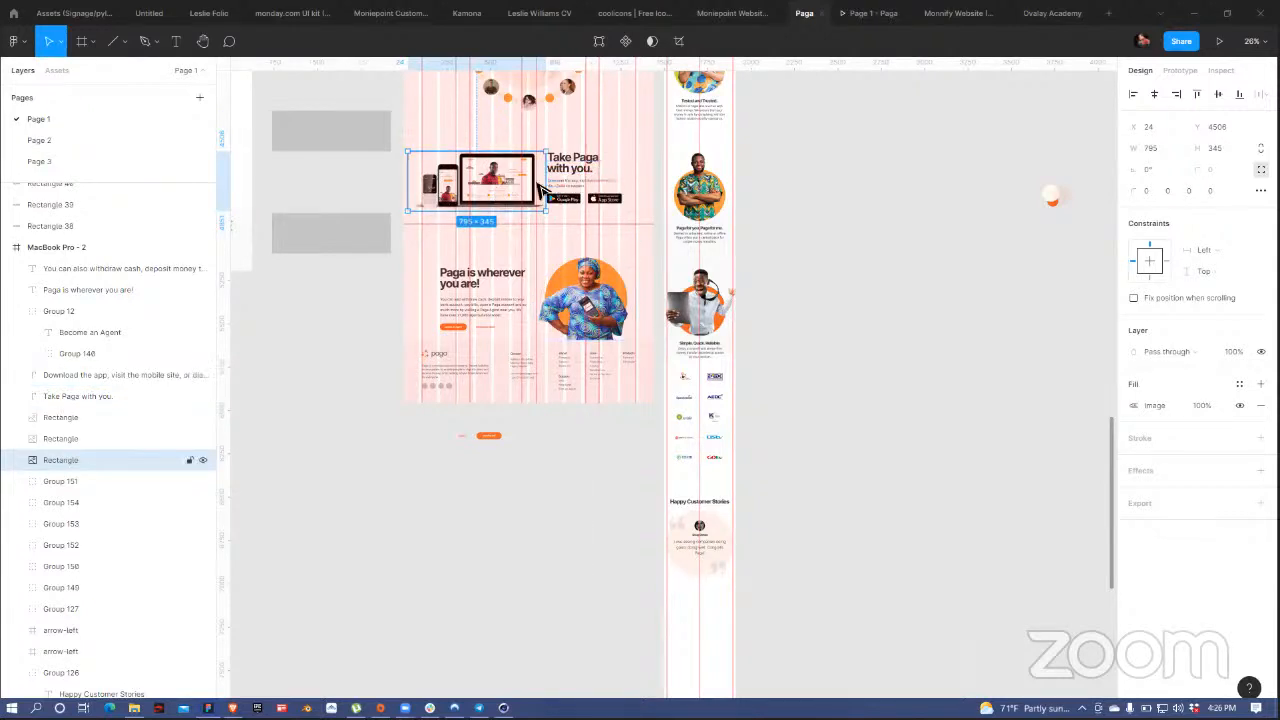
{"action": "left_click_drag", "start_coordinate": [500, 183], "coordinate": [752, 603]}
{"action": "scroll", "coordinate": [737, 314], "scroll_direction": "down", "scroll_amount": 5}
{"action": "scroll", "coordinate": [760, 410], "scroll_direction": "up", "scroll_amount": 2}
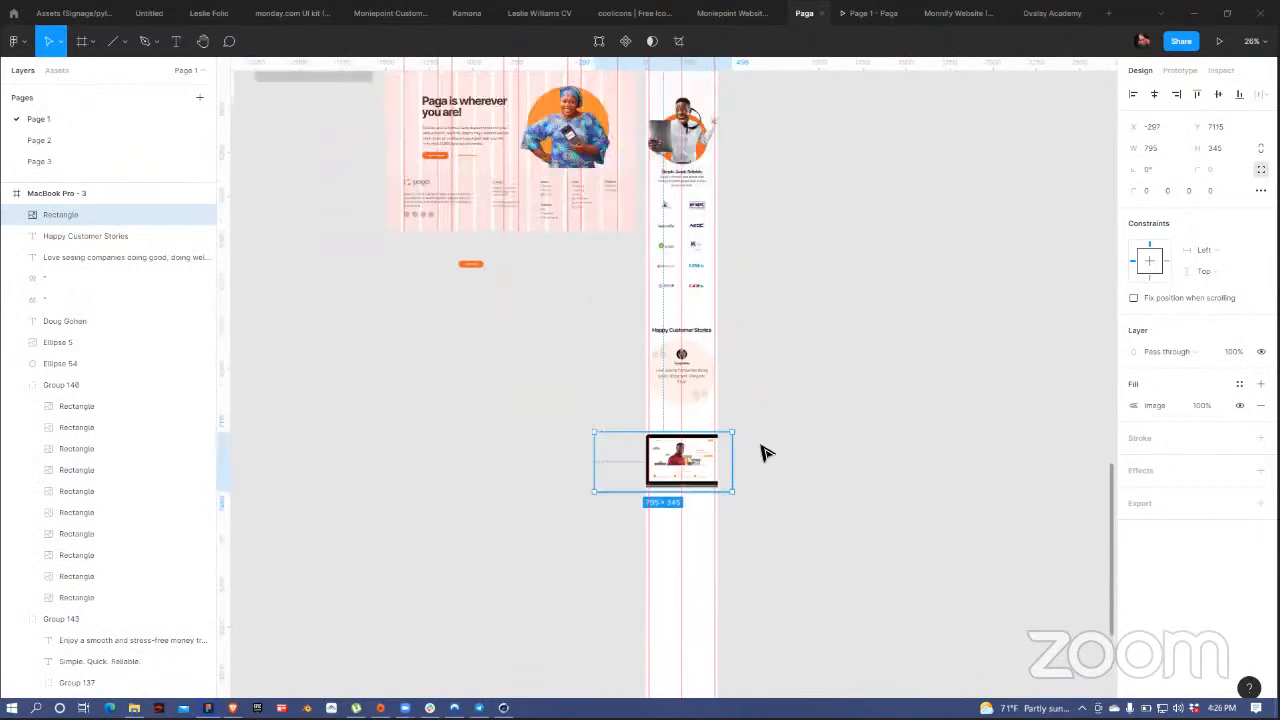
- Scale the copied laptop and phones image down proportionally to about 386 × 167 so all devices fit in the mobile frame
{"action": "scroll", "coordinate": [757, 440], "scroll_direction": "down", "scroll_amount": 1}
{"action": "scroll", "coordinate": [730, 410], "scroll_direction": "down", "scroll_amount": 1}
{"action": "scroll", "coordinate": [734, 383], "scroll_direction": "up", "scroll_amount": 4}
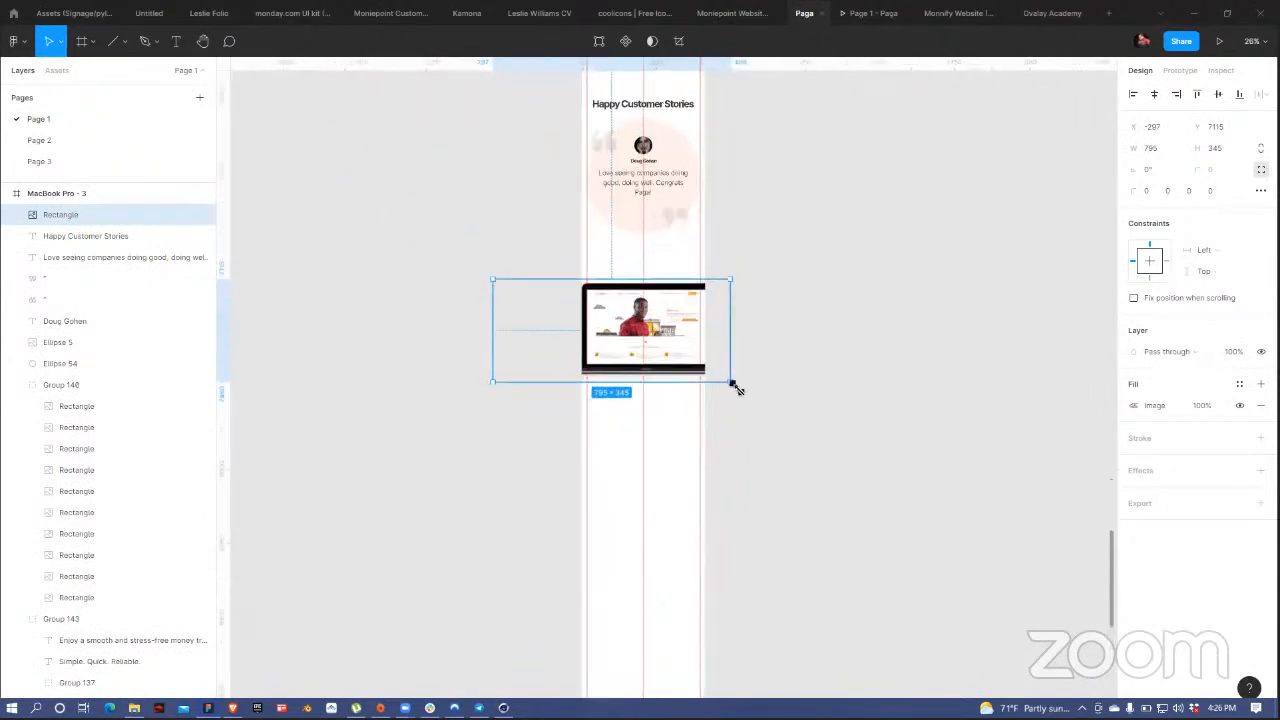
{"action": "left_click_drag", "start_coordinate": [731, 383], "coordinate": [664, 364]}
{"action": "key", "text": "Escape"}
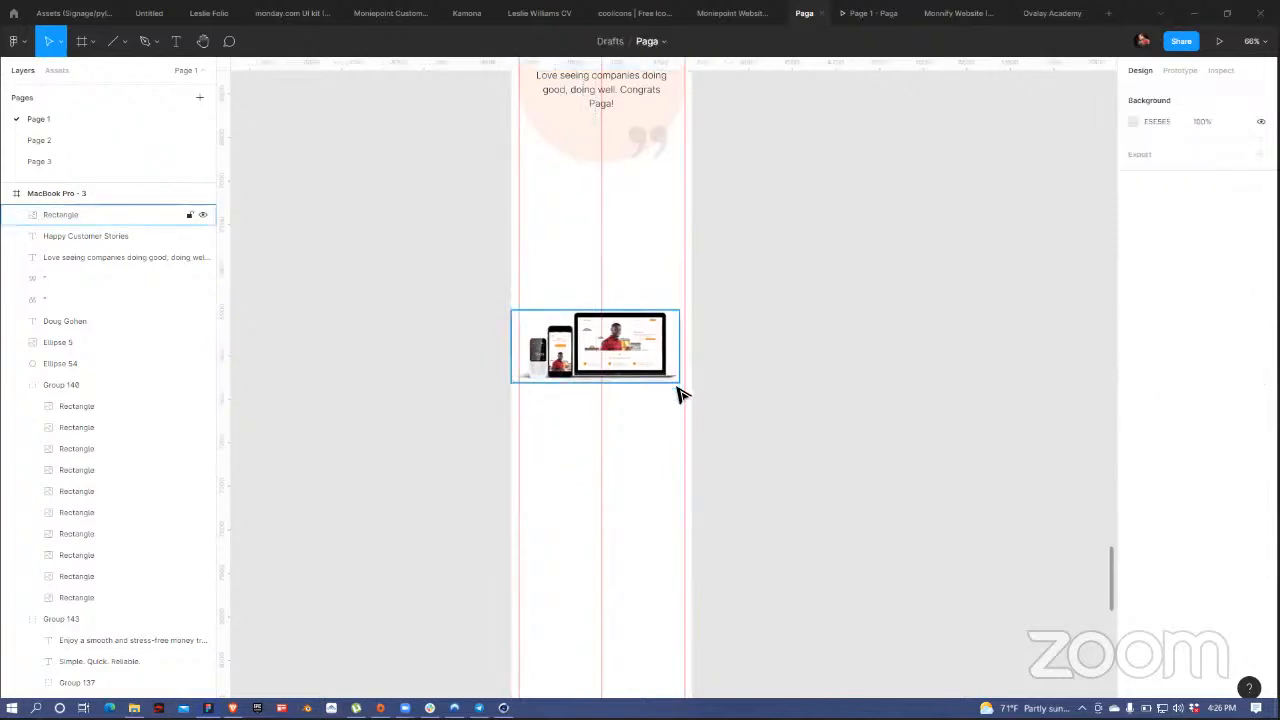
- Move the devices image up closer to the testimonial and enlarge it so the devices span the full width of the mobile frame
{"action": "left_click", "coordinate": [677, 388]}
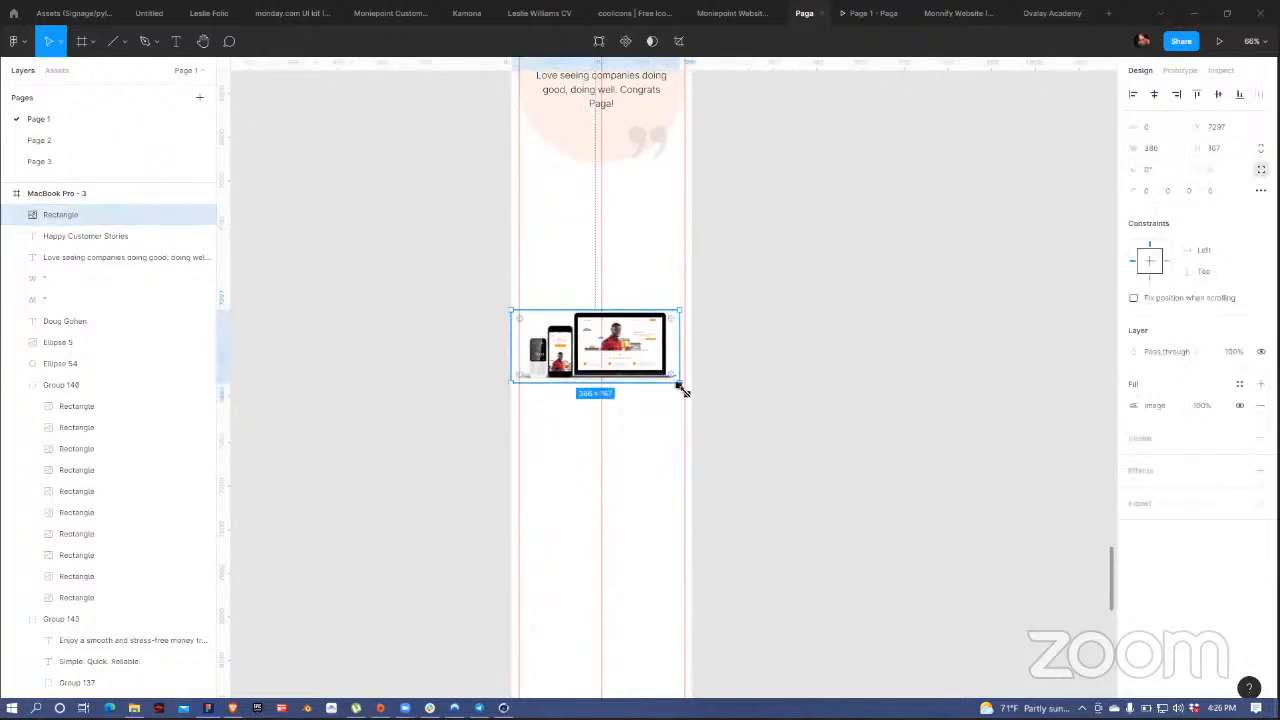
{"action": "left_click_drag", "start_coordinate": [668, 370], "coordinate": [664, 290]}
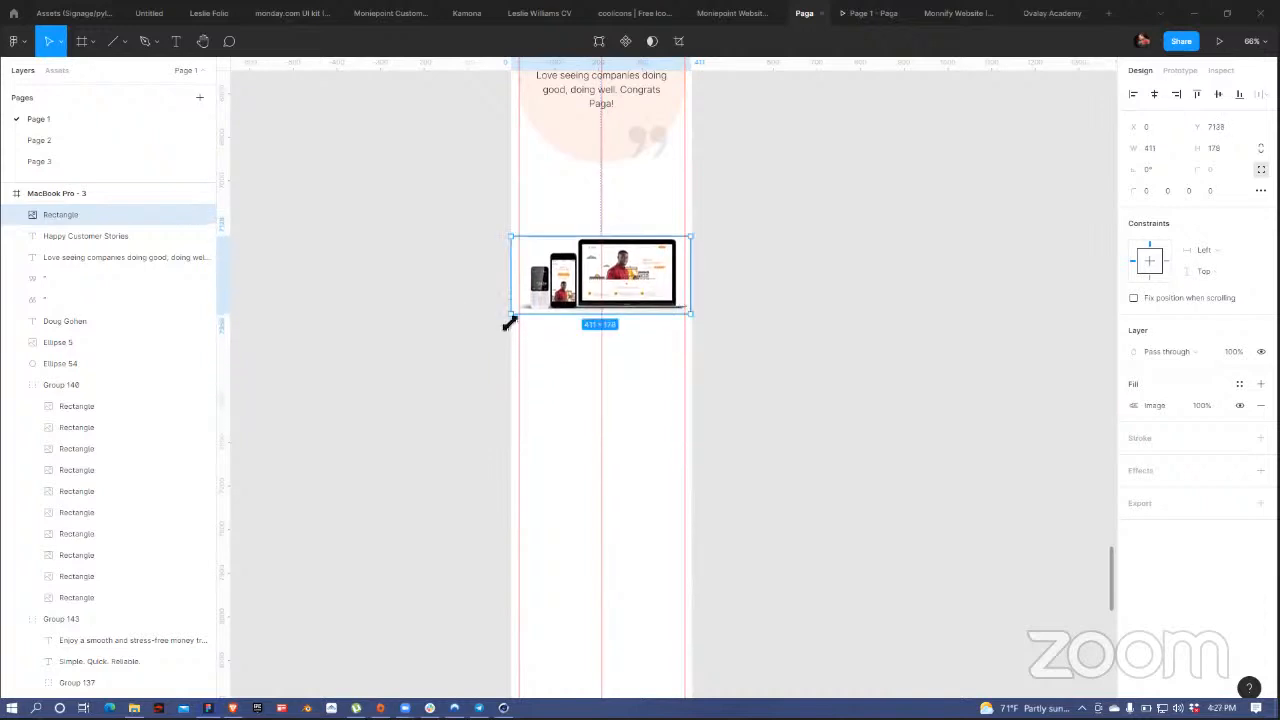
{"action": "left_click_drag", "start_coordinate": [508, 322], "coordinate": [499, 324]}
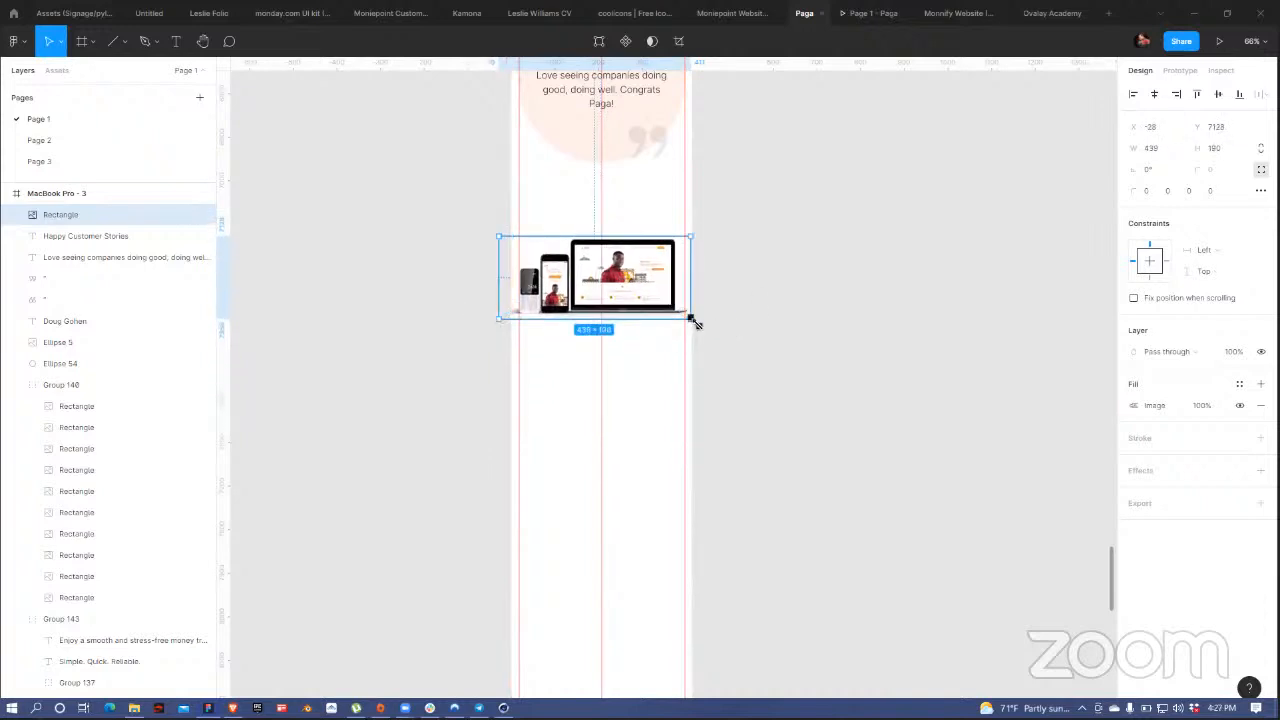
{"action": "mouse_move", "coordinate": [696, 326]}
{"action": "left_mouse_down"}
{"action": "mouse_move", "coordinate": [708, 329]}
{"action": "mouse_move", "coordinate": [689, 337]}
{"action": "left_mouse_up"}
{"action": "left_click", "coordinate": [669, 386]}
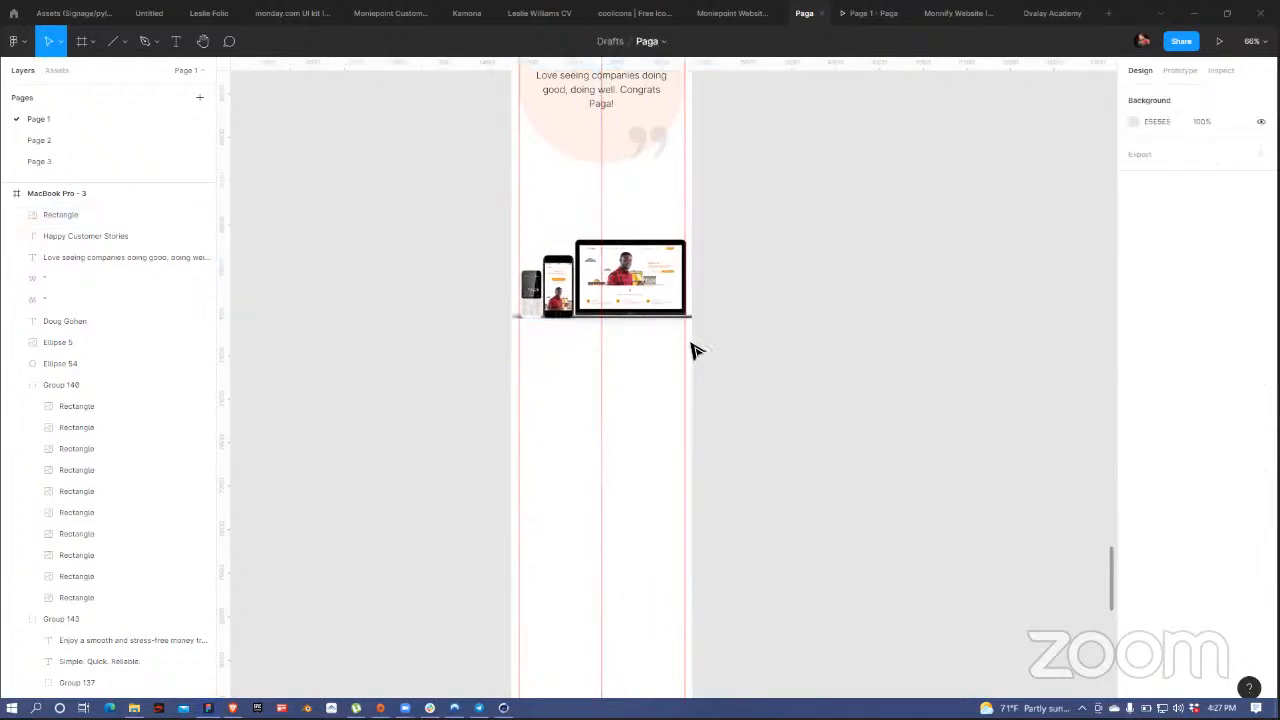
- Duplicate the desktop "Take Paga with you." heading, description and both store badges onto the empty canvas beside the mobile frame
{"action": "scroll", "coordinate": [510, 272], "scroll_direction": "up", "scroll_amount": 6}
{"action": "scroll", "coordinate": [514, 340], "scroll_direction": "down", "scroll_amount": 5}
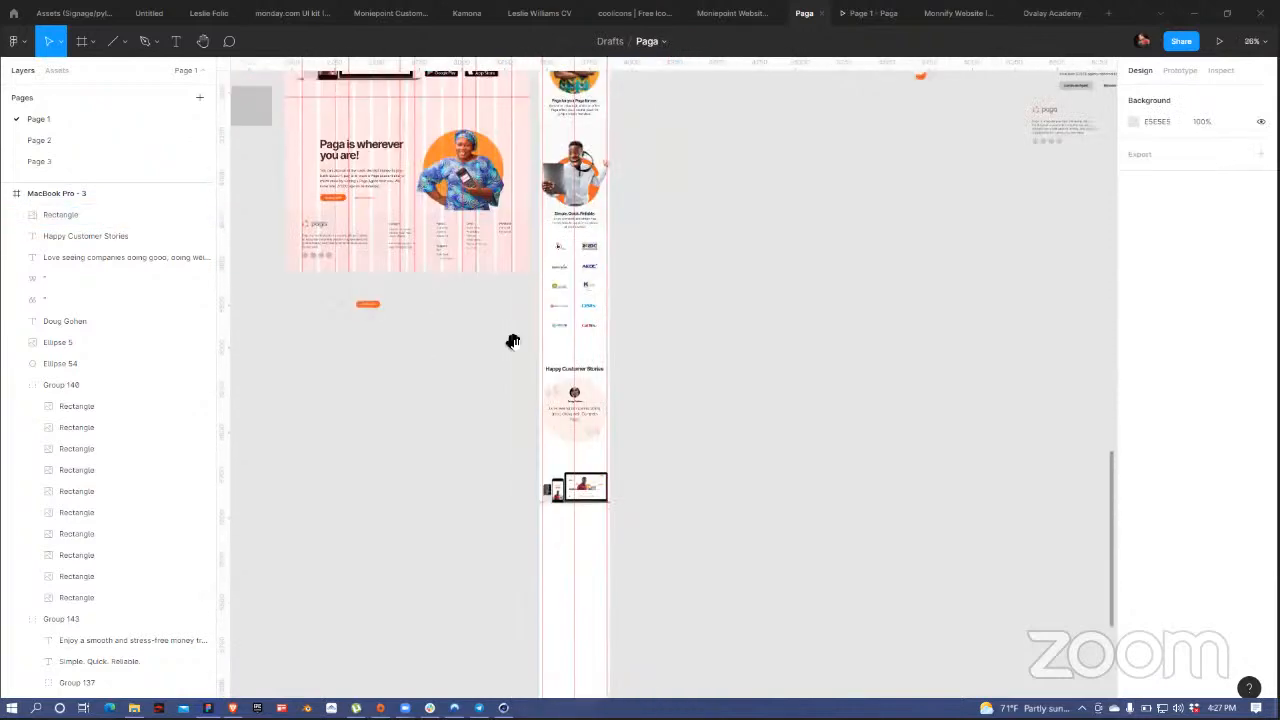
{"action": "left_click_drag", "start_coordinate": [475, 353], "coordinate": [462, 513]}
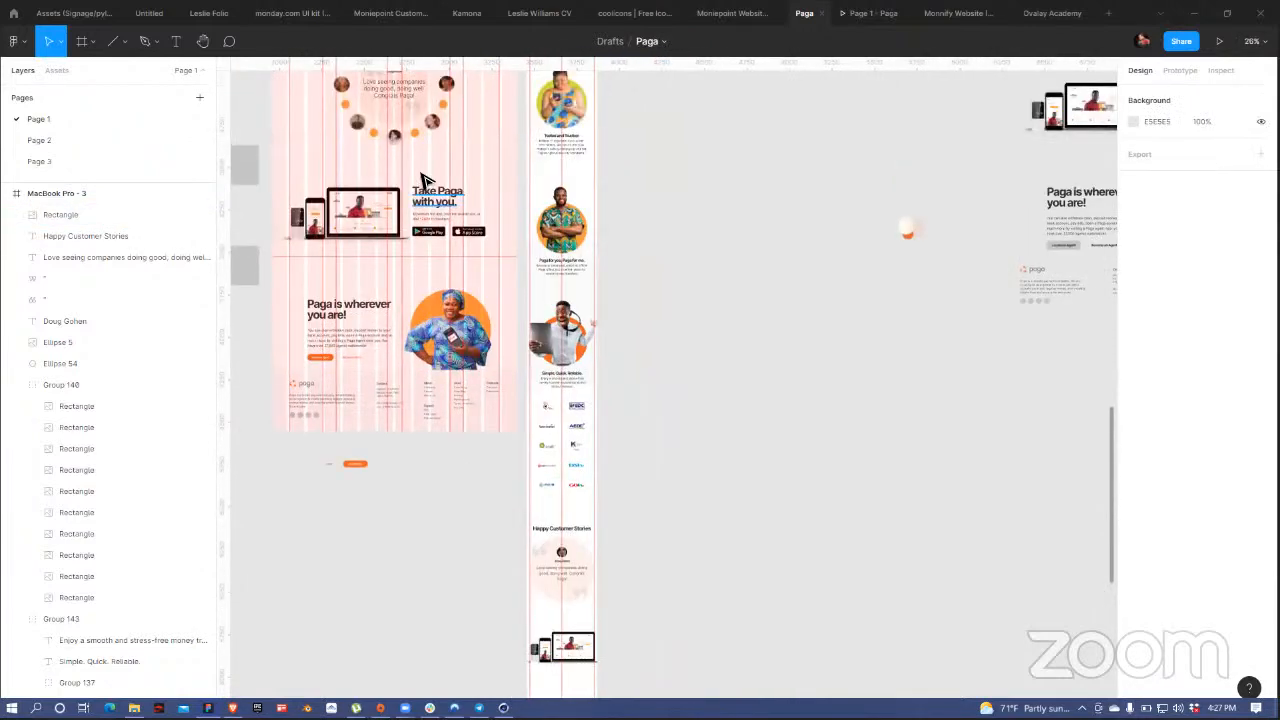
{"action": "left_click", "coordinate": [422, 188]}
{"action": "left_click_drag", "start_coordinate": [417, 171], "coordinate": [474, 251]}
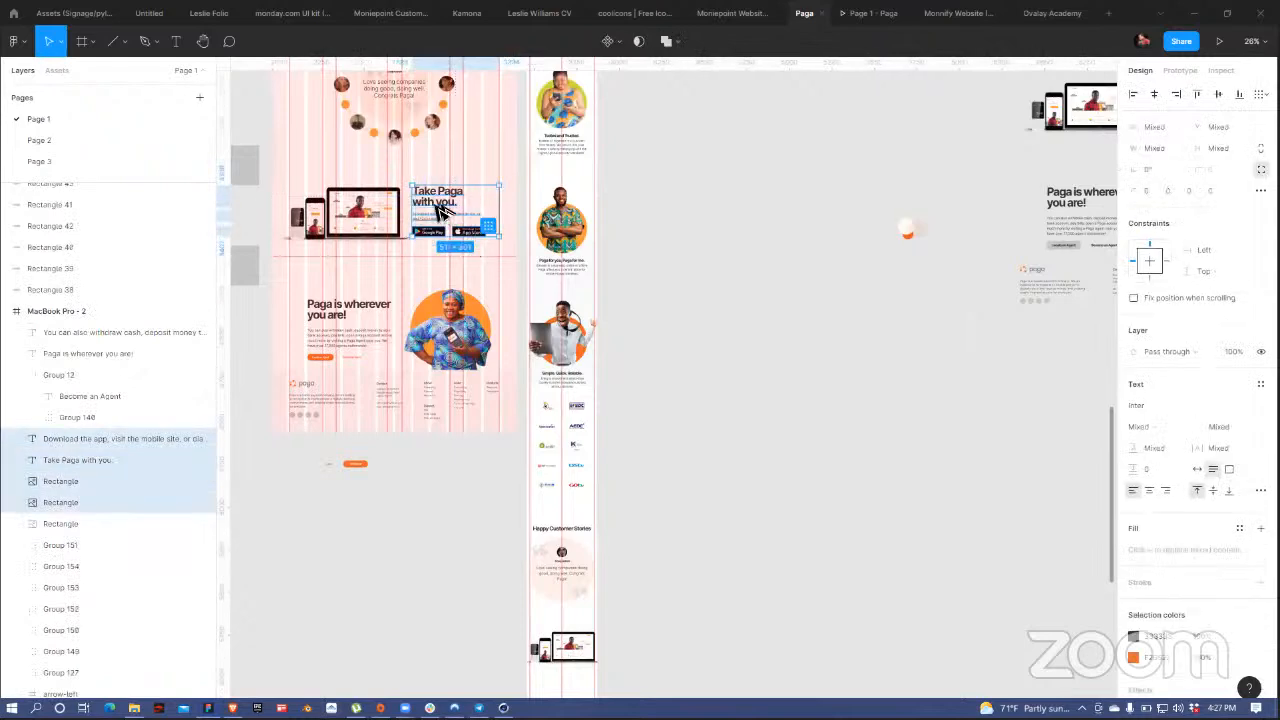
{"action": "left_click_drag", "start_coordinate": [436, 207], "coordinate": [705, 600]}
{"action": "scroll", "coordinate": [690, 300], "scroll_direction": "down", "scroll_amount": 5}
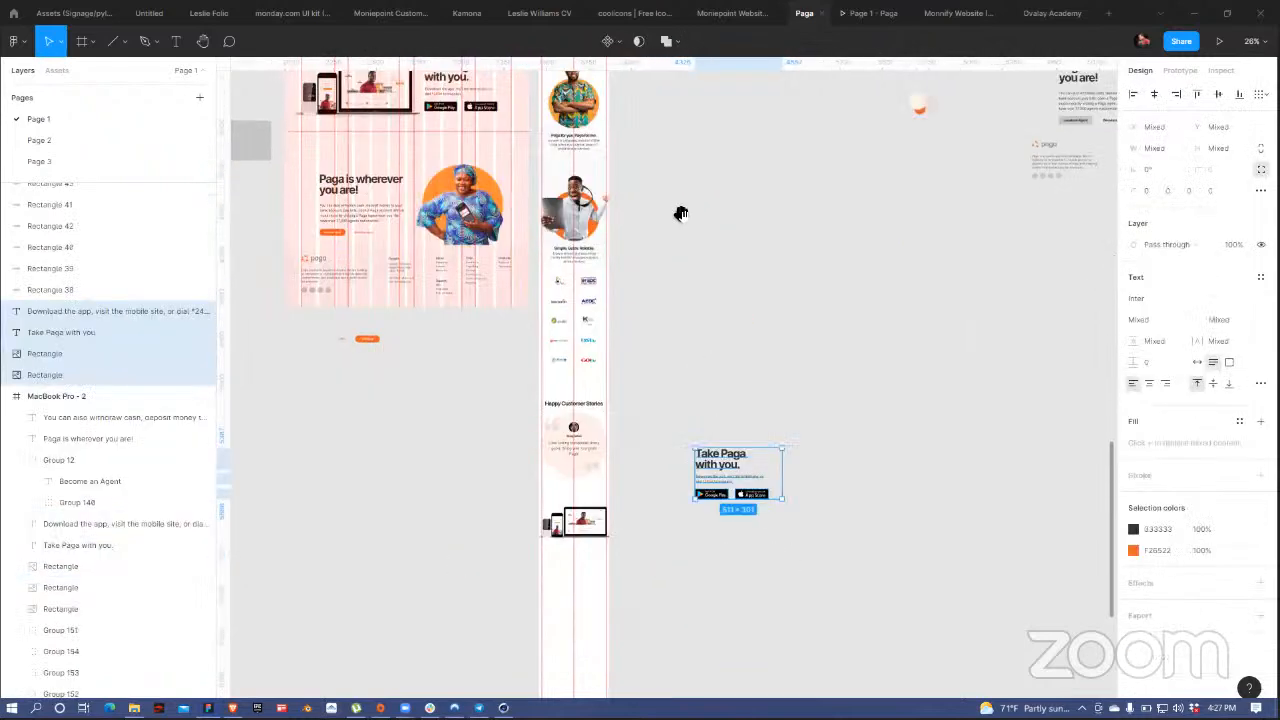
- Set the font size of the copied "Take Paga with you." heading to 50
{"action": "left_click_drag", "start_coordinate": [716, 150], "coordinate": [660, 263]}
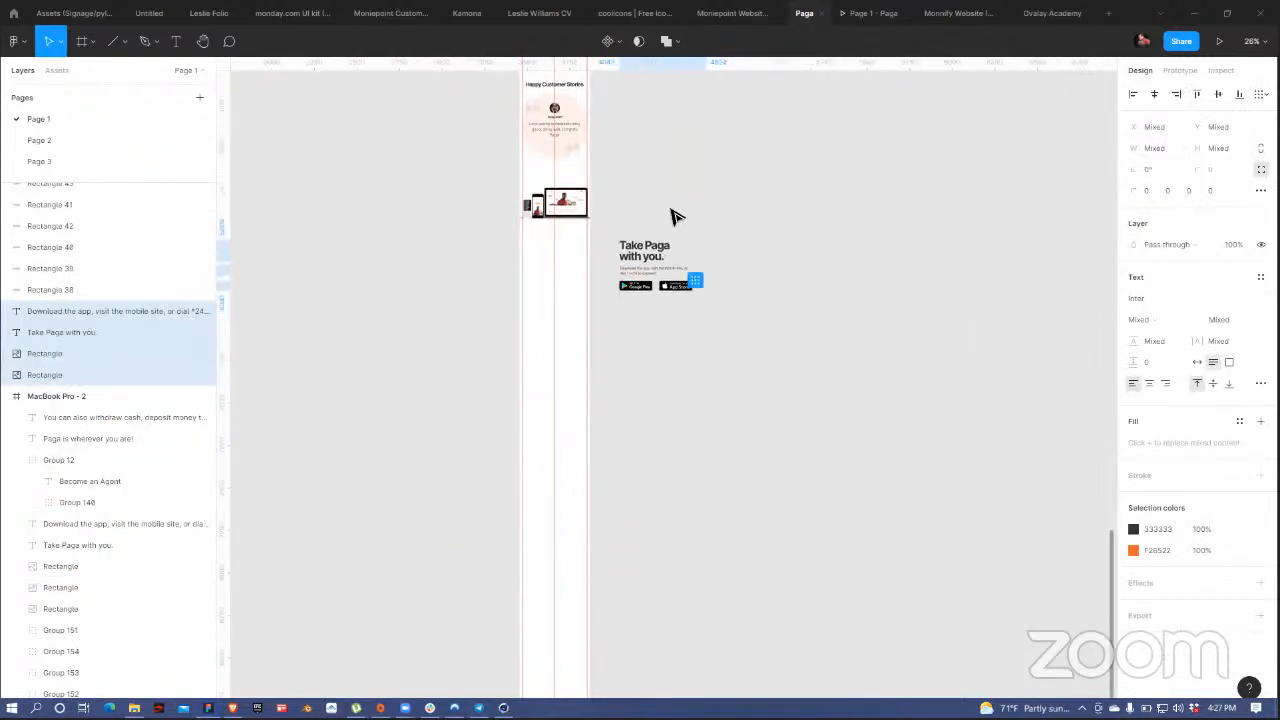
{"action": "left_click", "coordinate": [670, 215]}
{"action": "scroll", "coordinate": [658, 233], "scroll_direction": "up", "scroll_amount": 5}
{"action": "left_click", "coordinate": [660, 286]}
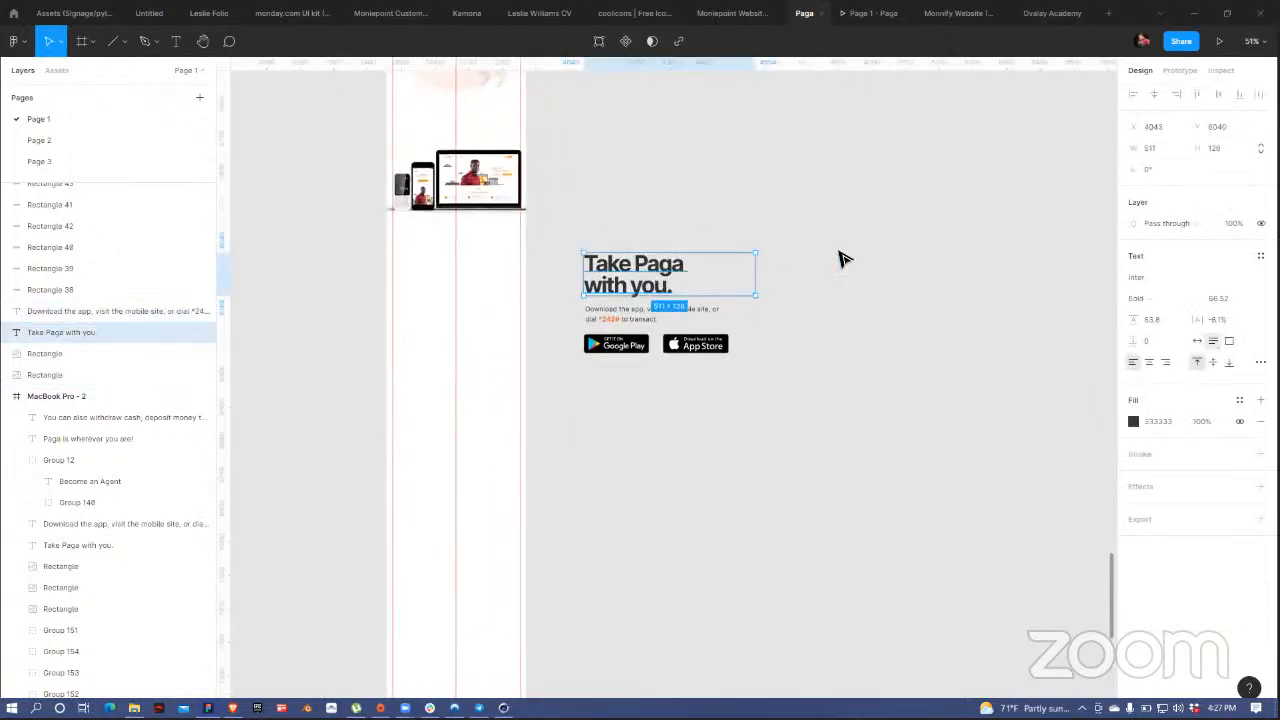
{"action": "left_click", "coordinate": [1220, 300]}
{"action": "type", "text": "6"}
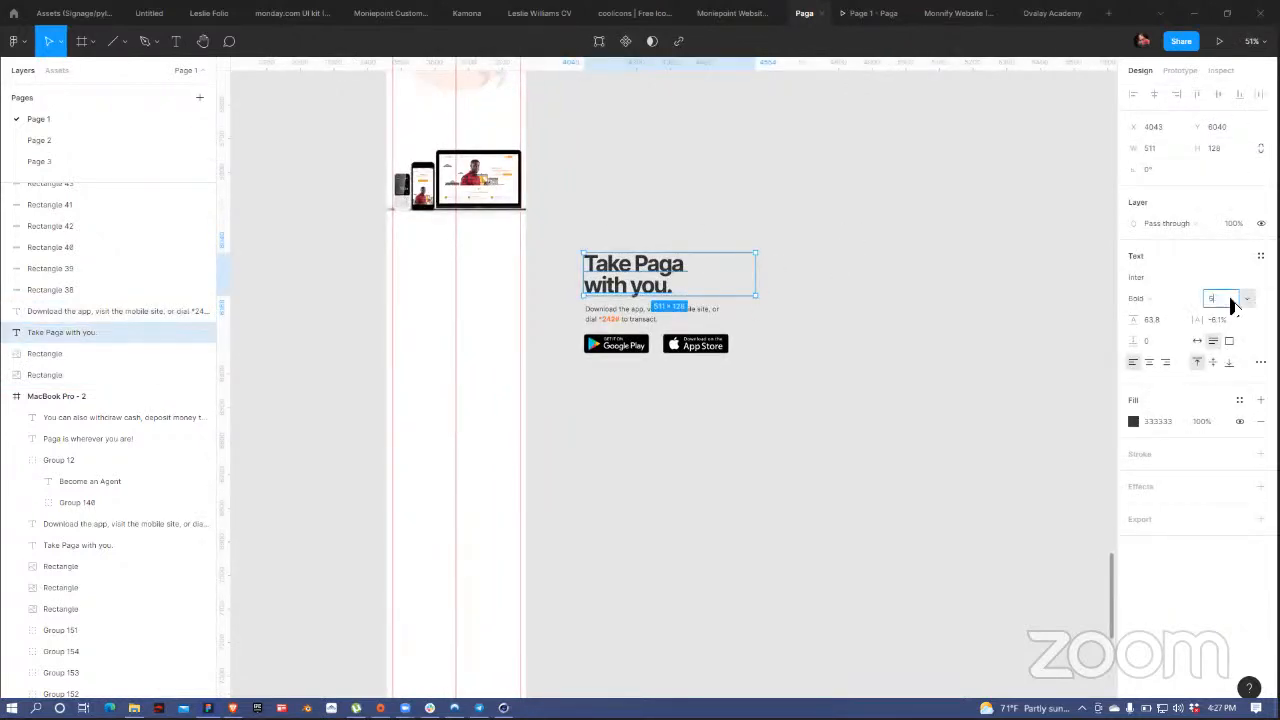
{"action": "type", "text": "0"}
{"action": "key", "text": "Return"}
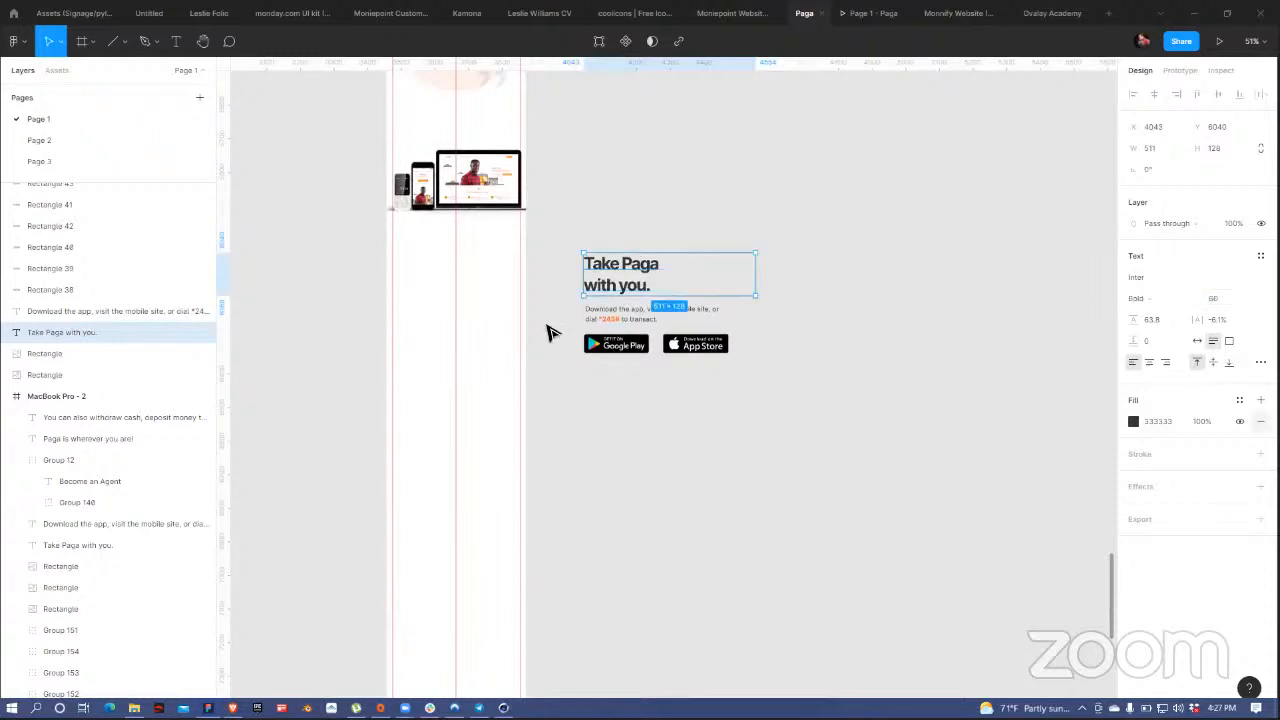
- Remove the line break in the copied heading so "Take Paga with you." runs on a single line
{"action": "double_click", "coordinate": [595, 289]}
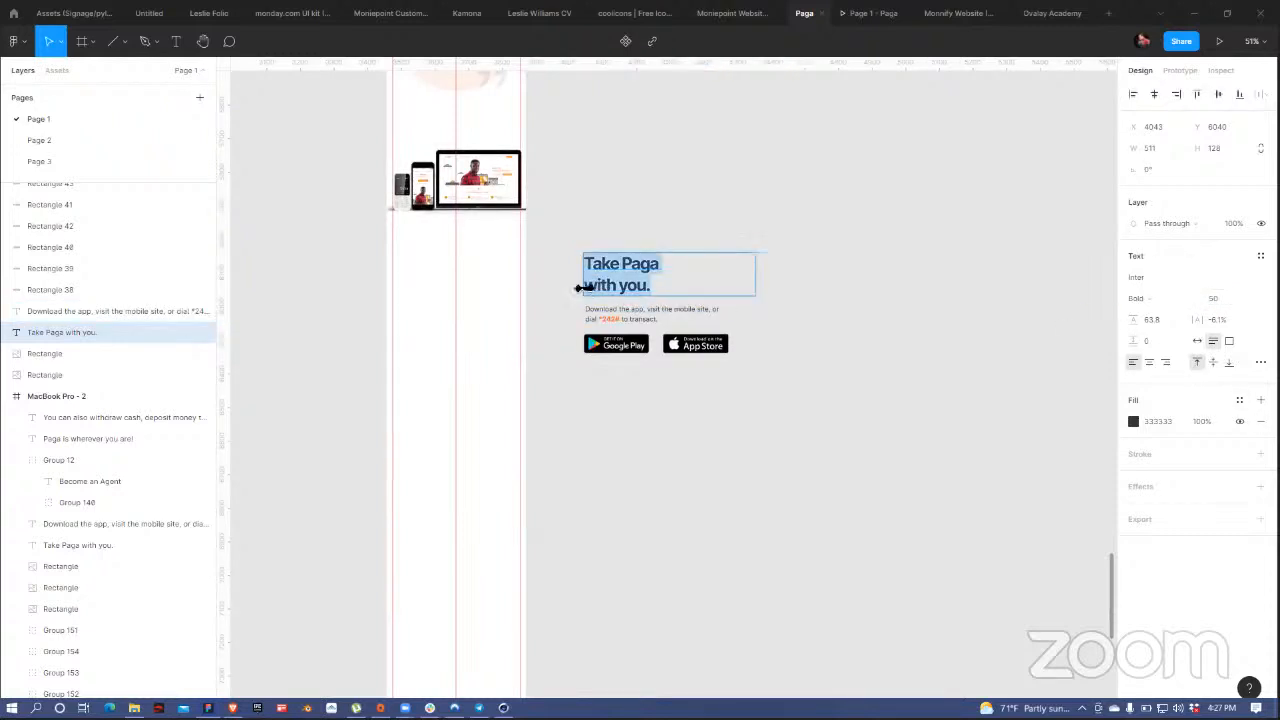
{"action": "left_click", "coordinate": [584, 288]}
{"action": "double_click", "coordinate": [589, 291]}
{"action": "left_click", "coordinate": [594, 288]}
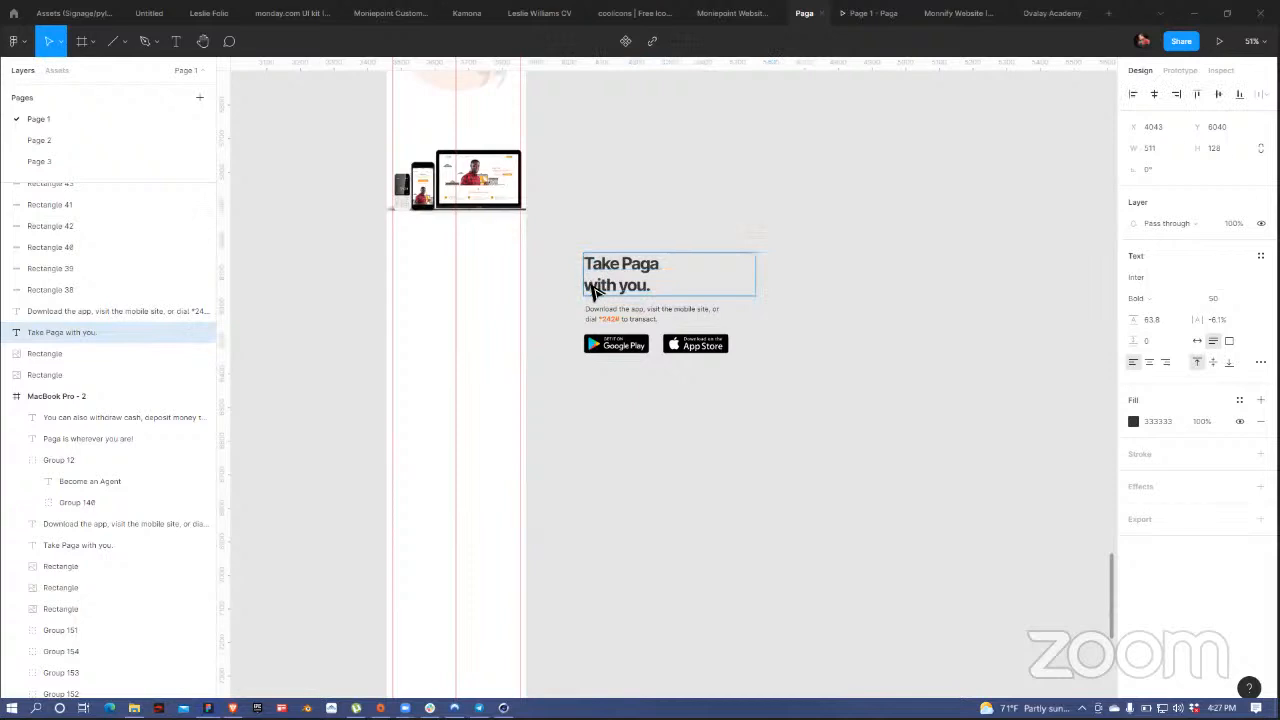
{"action": "key", "text": "BackSpace"}
{"action": "key", "text": "Escape"}
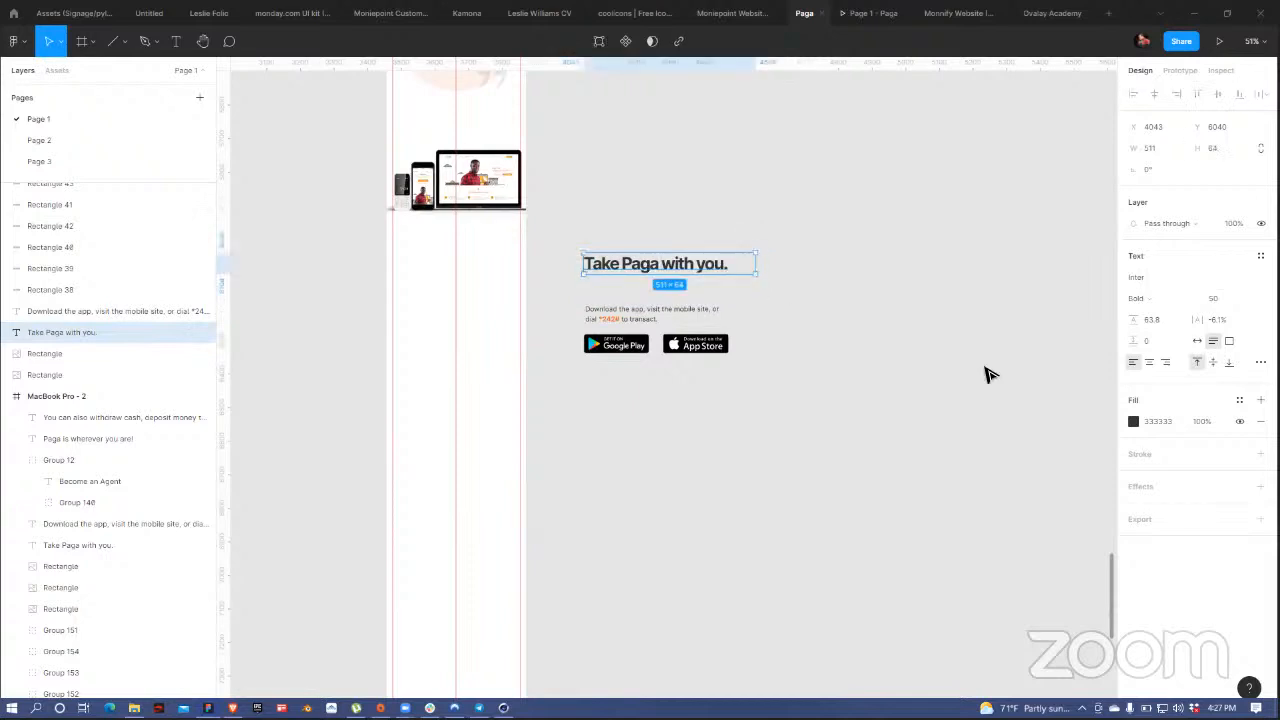
- Centre-align the copied "Take Paga with you." heading text and set its text box to auto width
{"action": "left_click", "coordinate": [1149, 363]}
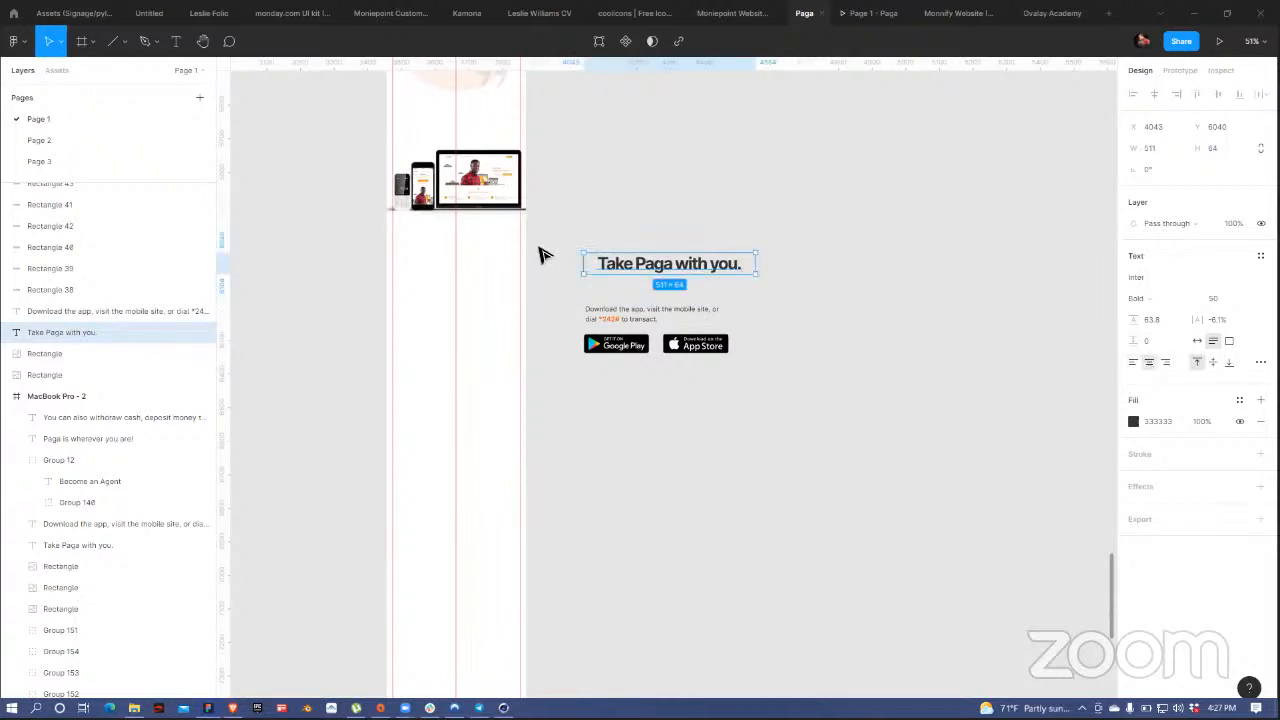
{"action": "left_click", "coordinate": [1197, 340]}
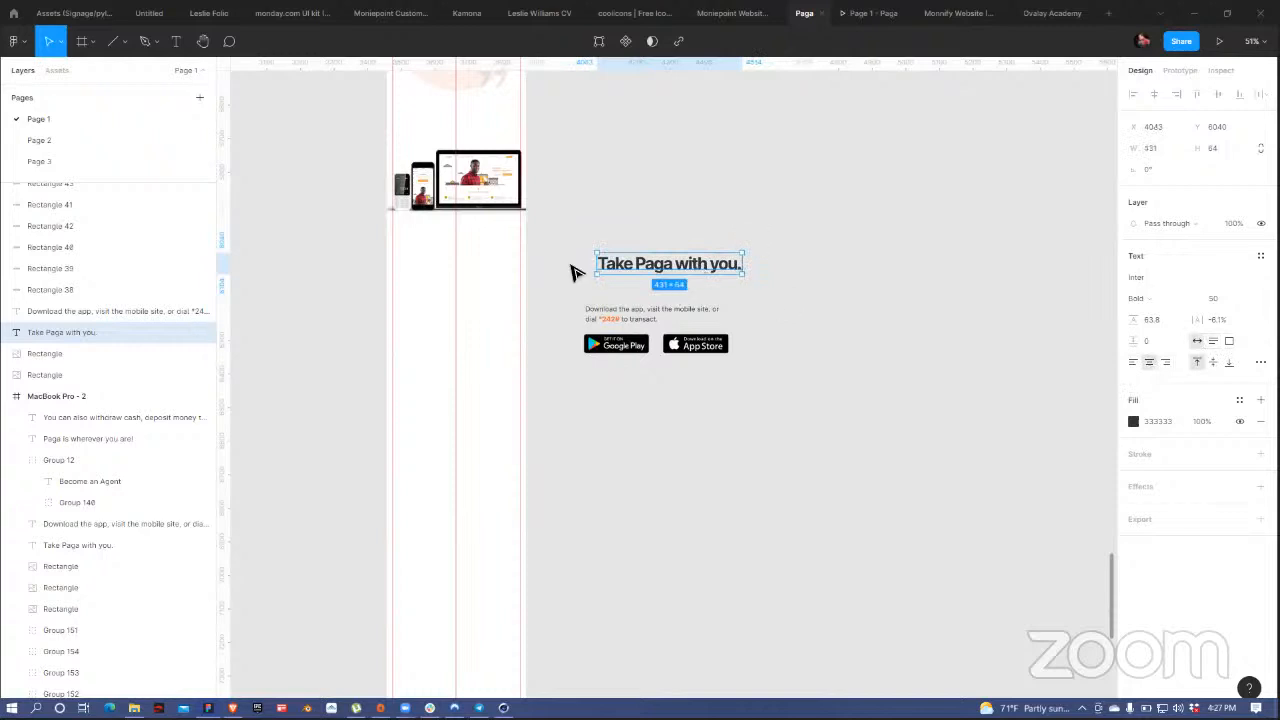
- Move the copied "Take Paga with you." heading into the mobile frame below the device image and break "you." onto a second line
{"action": "left_click_drag", "start_coordinate": [697, 266], "coordinate": [486, 244]}
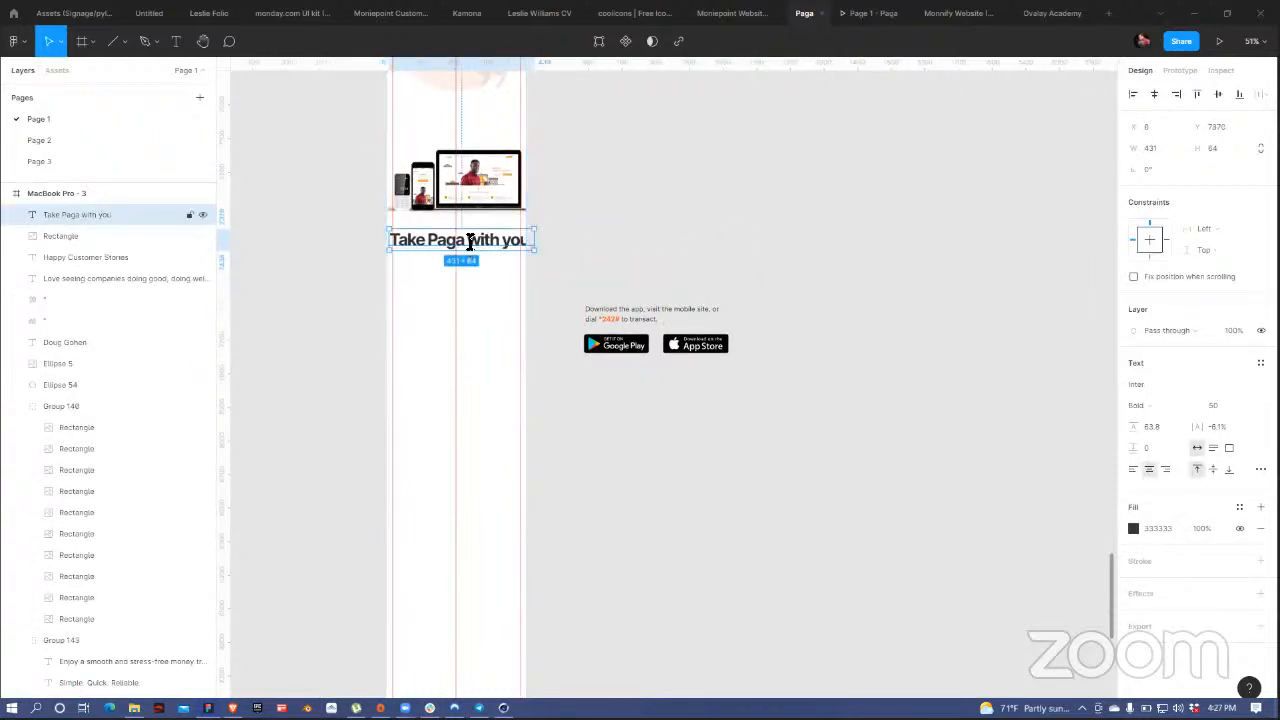
{"action": "key", "text": "Return"}
{"action": "key", "text": "Escape"}
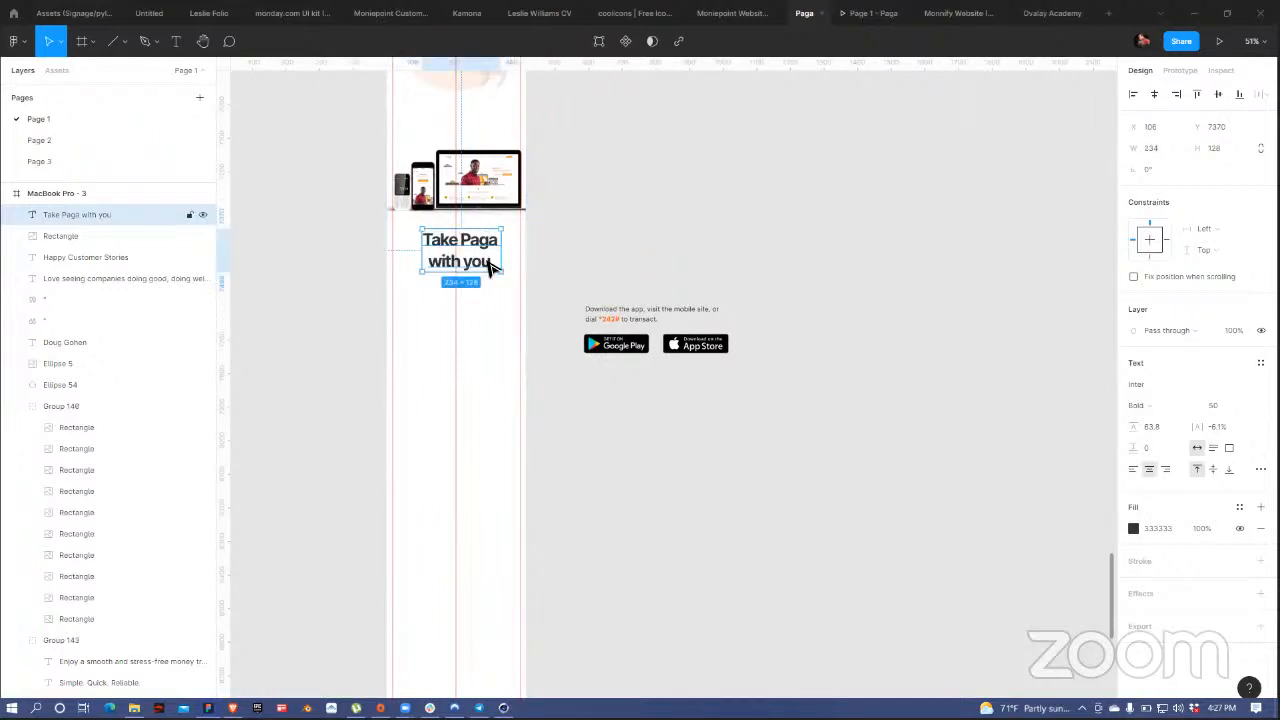
{"action": "double_click", "coordinate": [490, 262]}
{"action": "key", "text": "ctrl+z"}
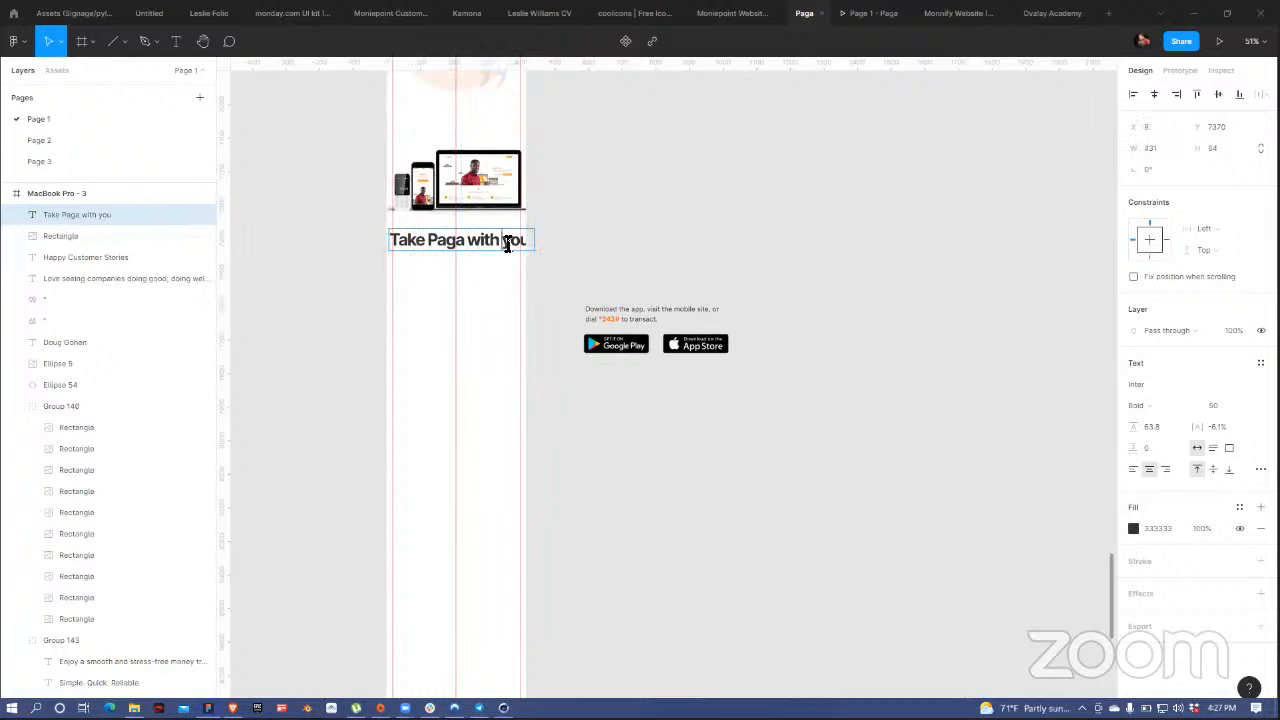
{"action": "key", "text": "ctrl+z"}
{"action": "key", "text": "Escape"}
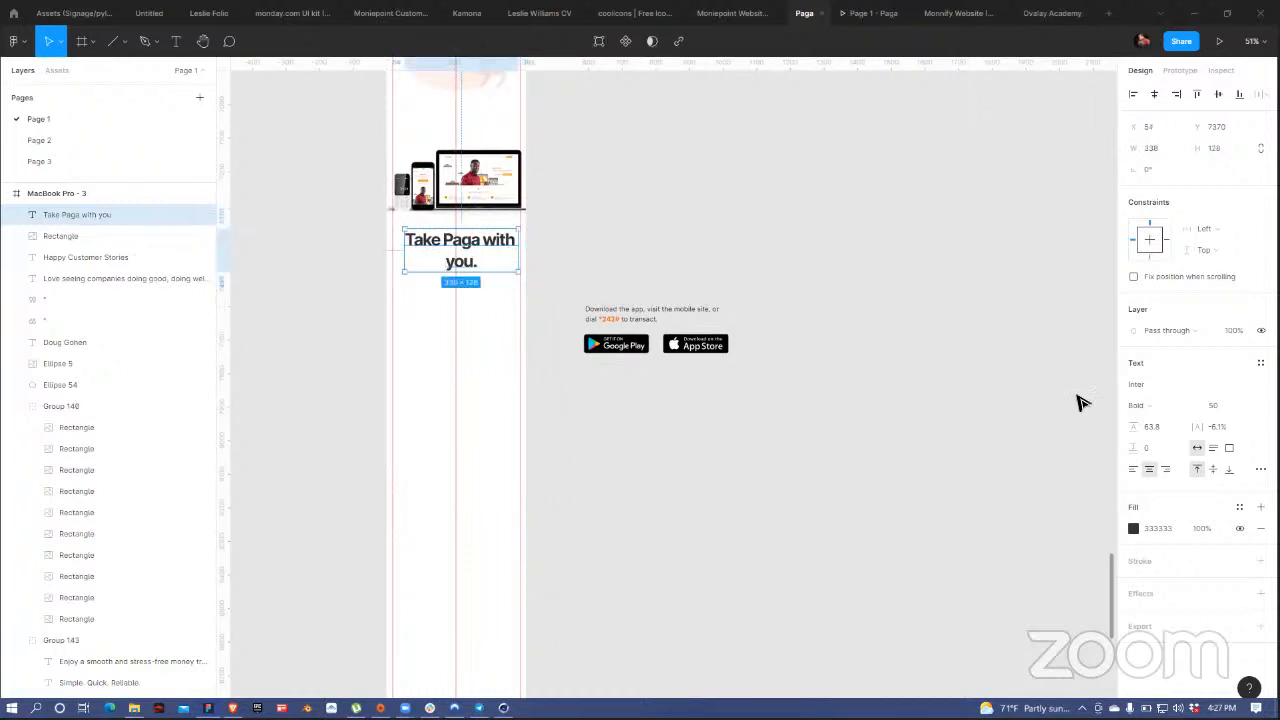
- Tighten the "Take Paga with you." heading's line height to 58.8 and centre the heading horizontally in the mobile frame
{"action": "left_click_drag", "start_coordinate": [1137, 427], "coordinate": [1131, 426]}
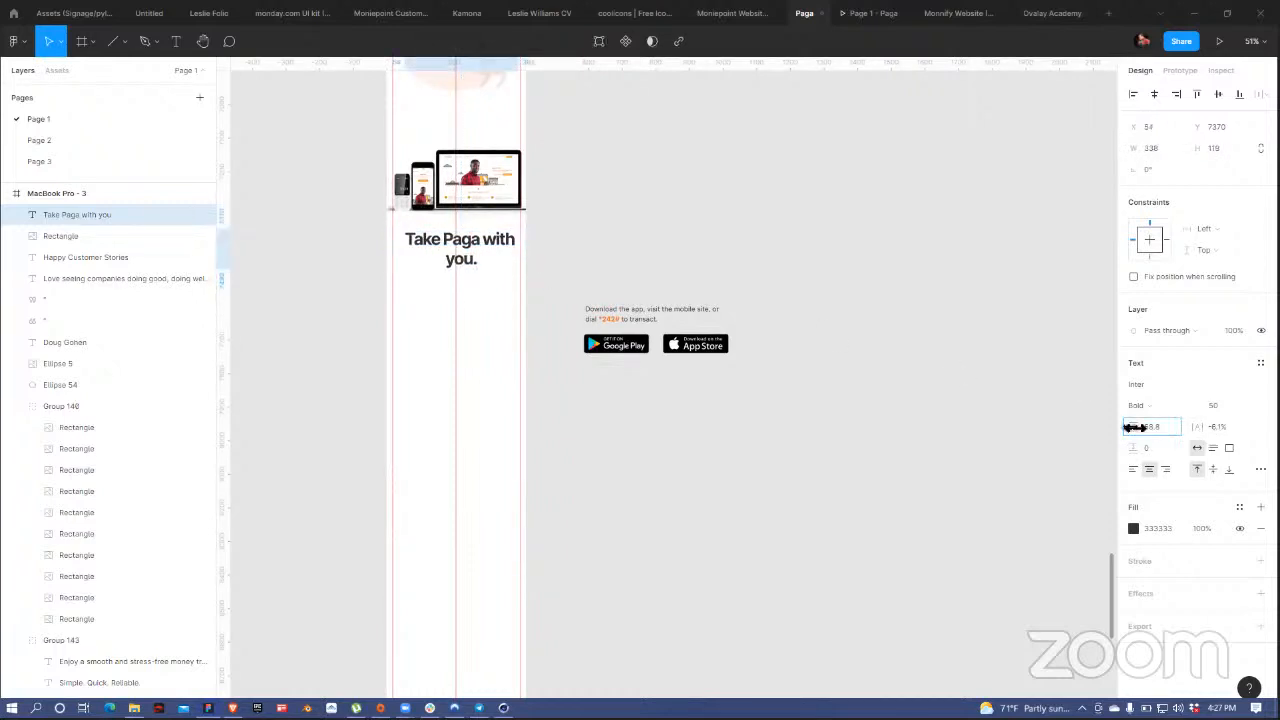
{"action": "left_click", "coordinate": [1154, 94]}
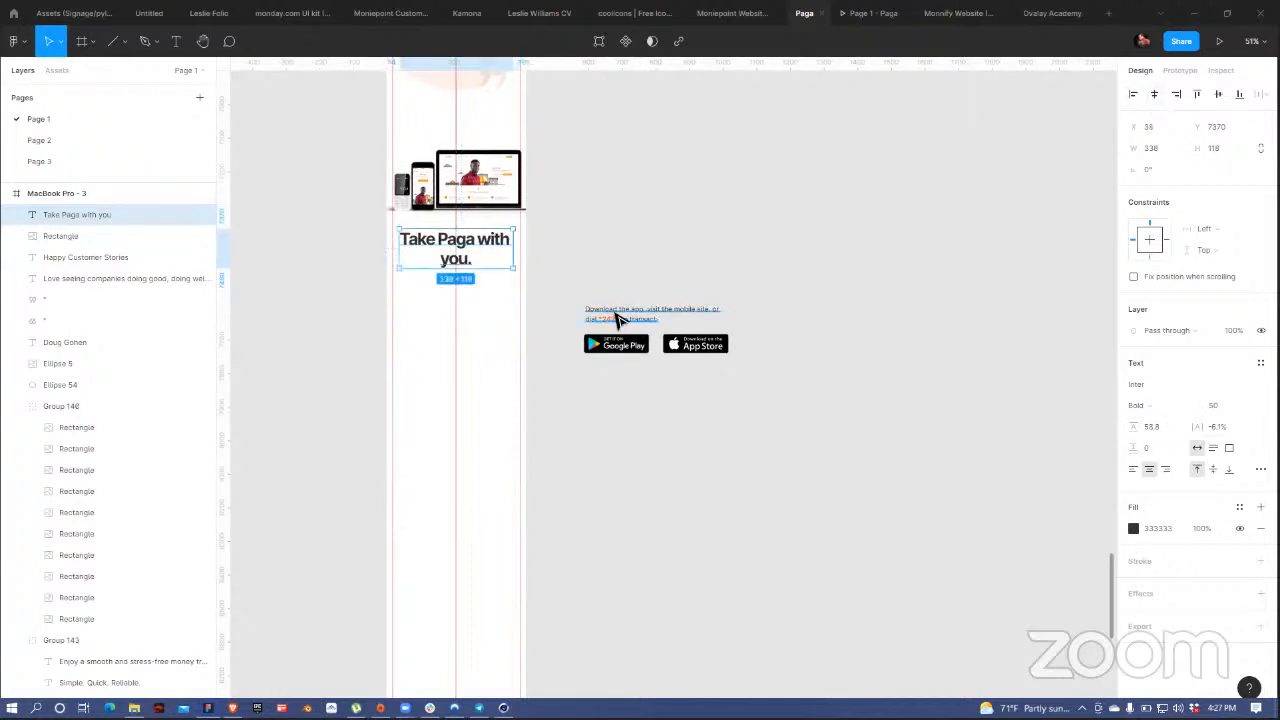
- Place the copied download description under the mobile heading, fit it to the margins at 380 wide and centre-align its text
{"action": "left_click_drag", "start_coordinate": [617, 318], "coordinate": [452, 291]}
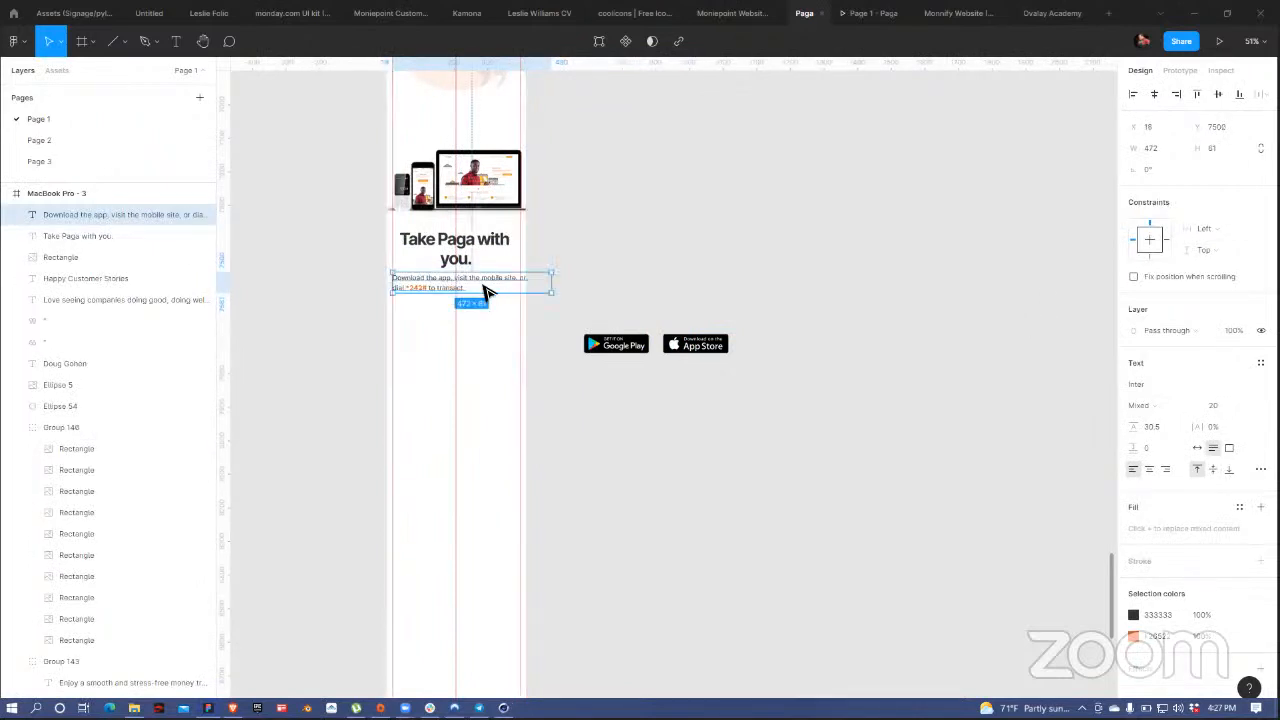
{"action": "left_click_drag", "start_coordinate": [551, 285], "coordinate": [520, 285]}
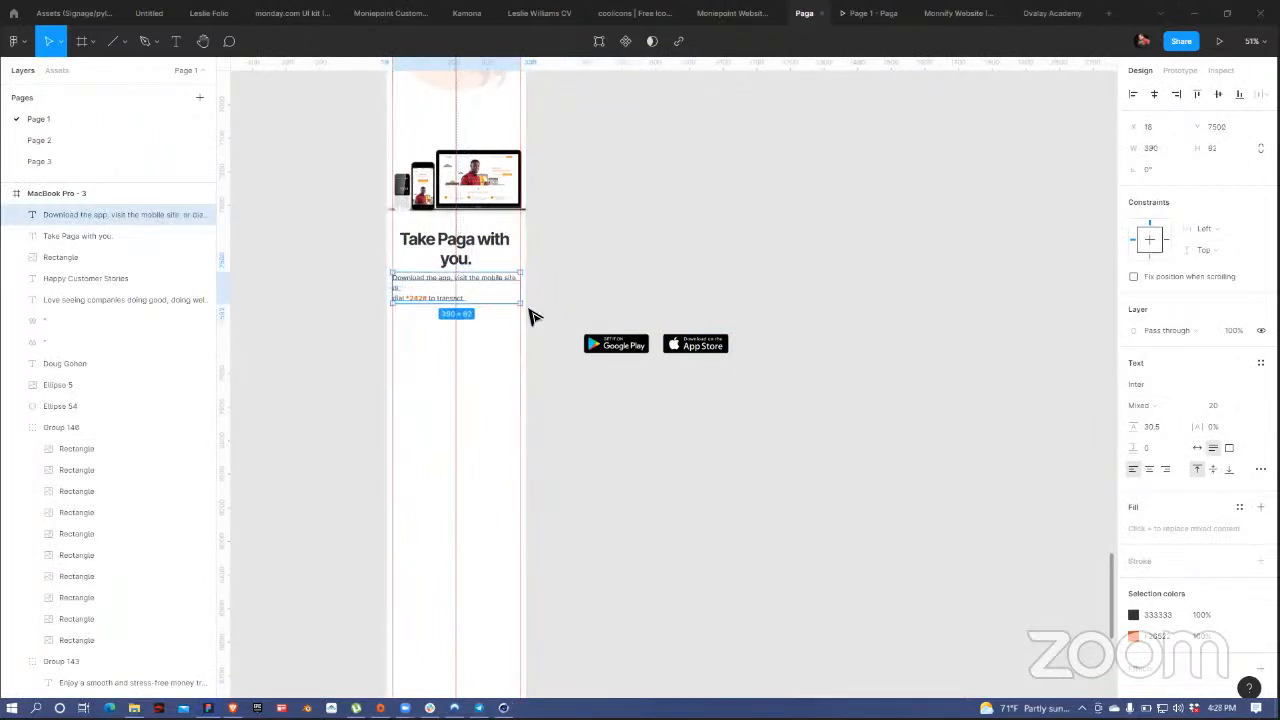
{"action": "left_click", "coordinate": [1149, 469]}
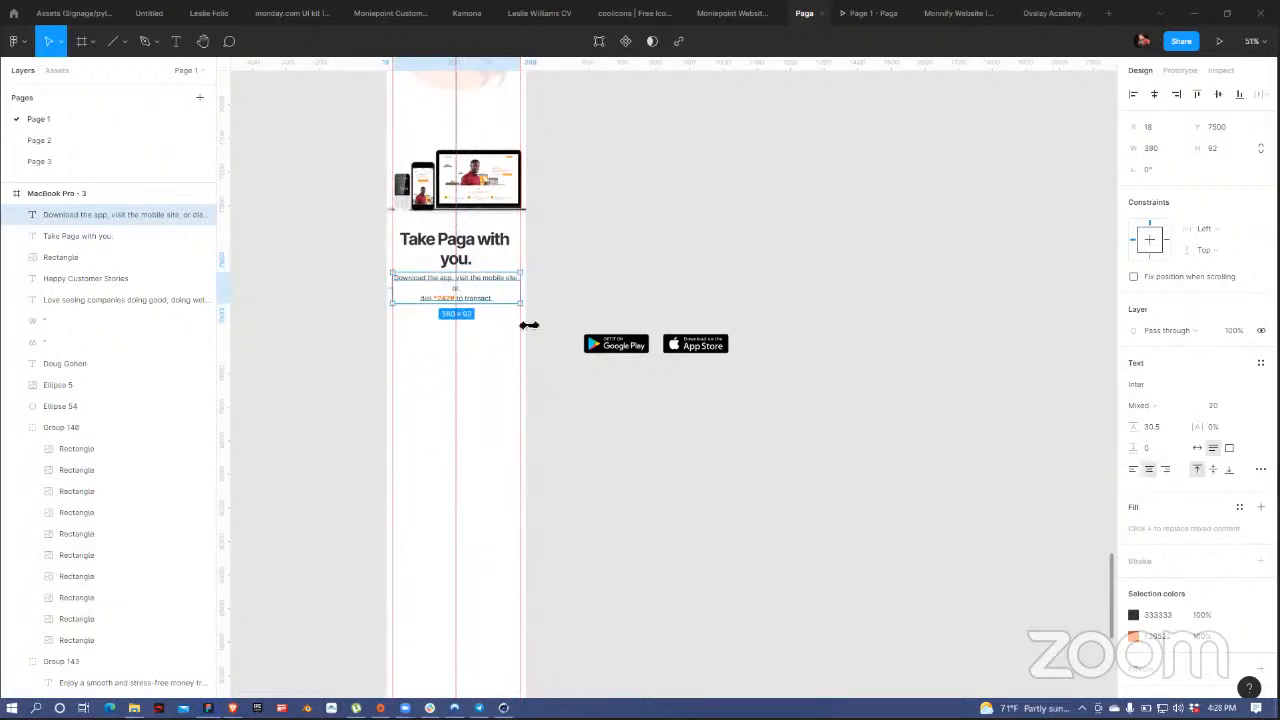
- Remove the line break before "dial" in the download description so the sentence flows over two lines
{"action": "double_click", "coordinate": [430, 297]}
{"action": "left_click", "coordinate": [421, 298]}
{"action": "key", "text": "BackSpace"}
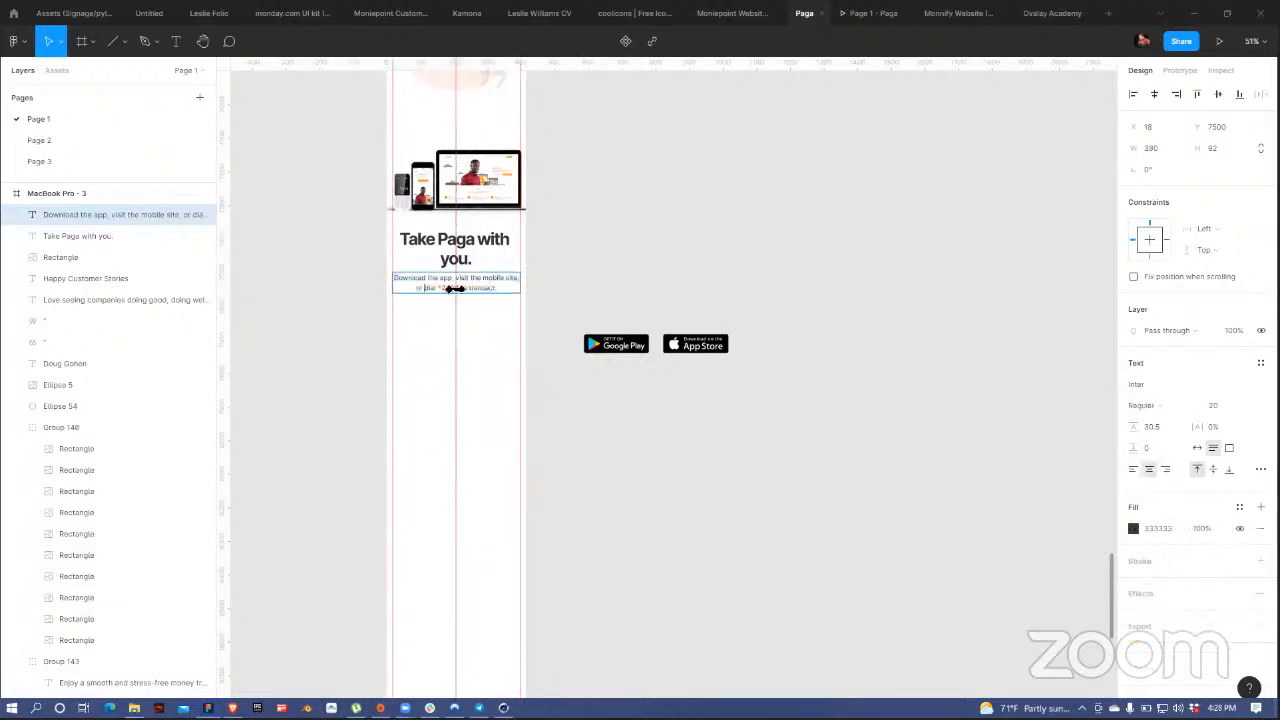
{"action": "key", "text": "Escape"}
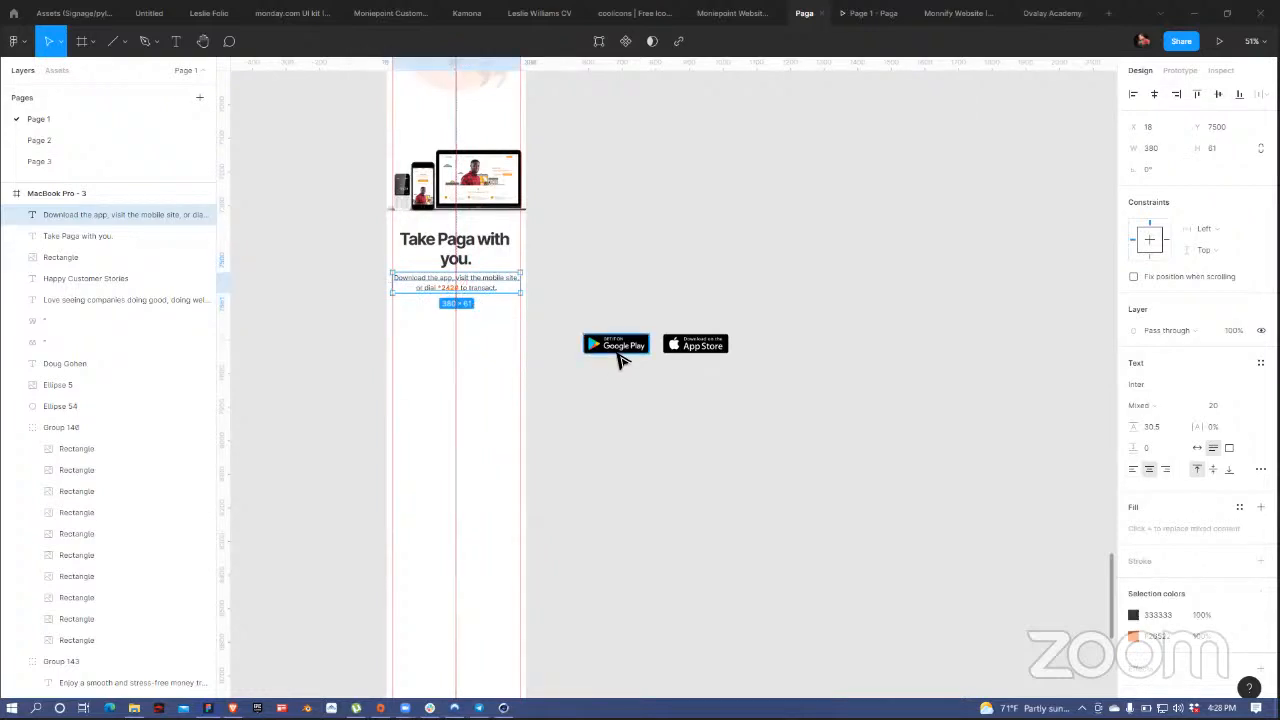
- Stack the Google Play badge and the App Store badge beneath the description, centred in the mobile frame
{"action": "left_click_drag", "start_coordinate": [633, 355], "coordinate": [469, 318]}
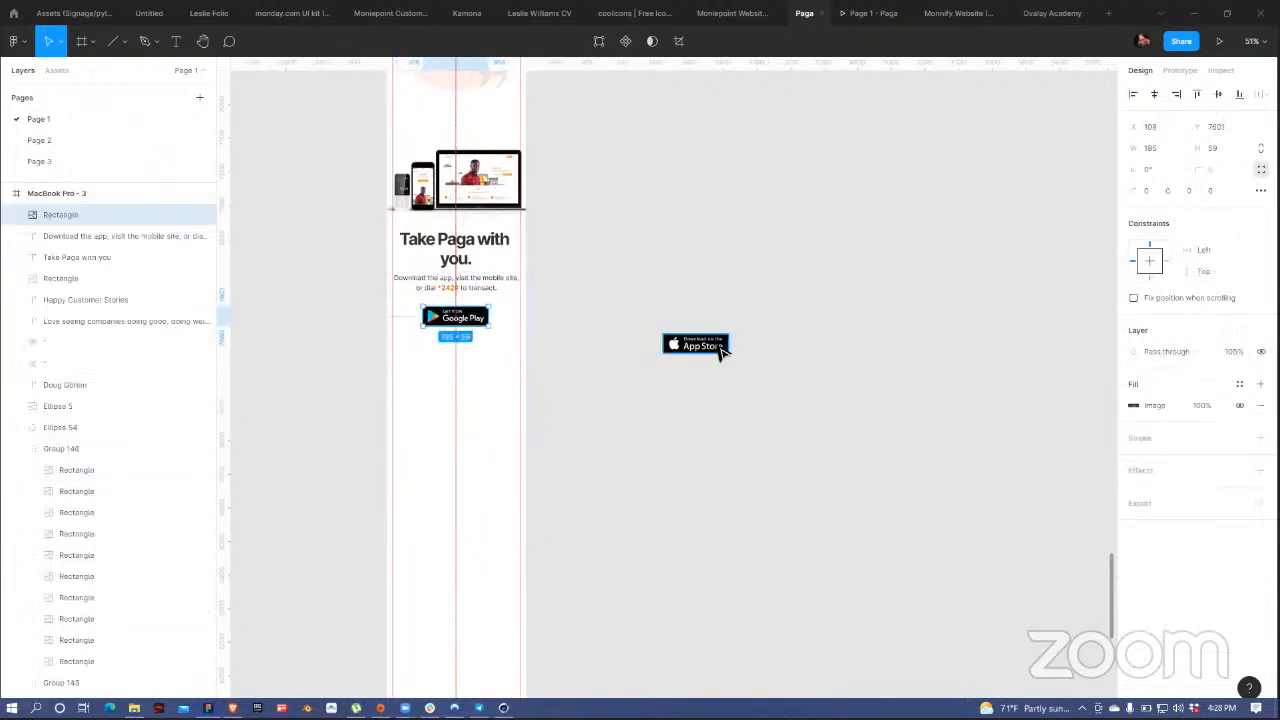
{"action": "left_click_drag", "start_coordinate": [722, 350], "coordinate": [461, 357]}
{"action": "left_click", "coordinate": [640, 303]}
- Try to widen the Google Play badge evenly on both sides and undo the resize
{"action": "scroll", "coordinate": [643, 305], "scroll_direction": "down", "scroll_amount": 1}
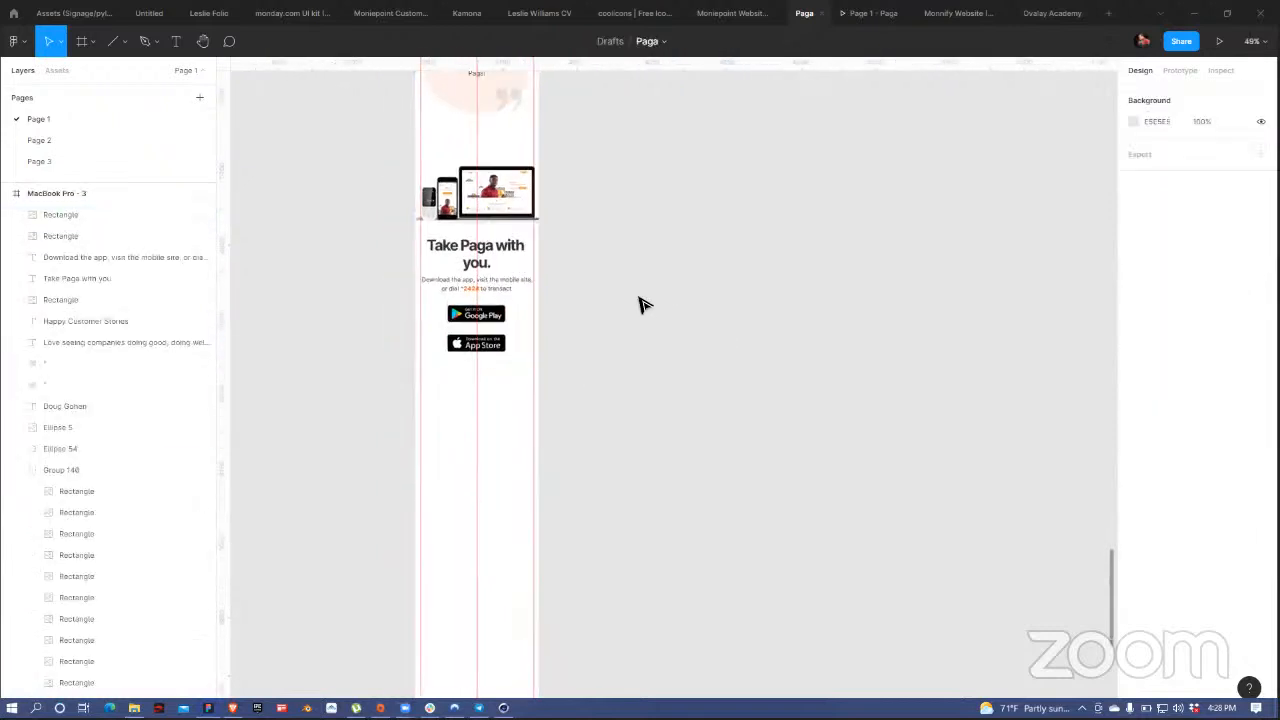
{"action": "scroll", "coordinate": [640, 303], "scroll_direction": "down", "scroll_amount": 2}
{"action": "scroll", "coordinate": [470, 318], "scroll_direction": "up", "scroll_amount": 3}
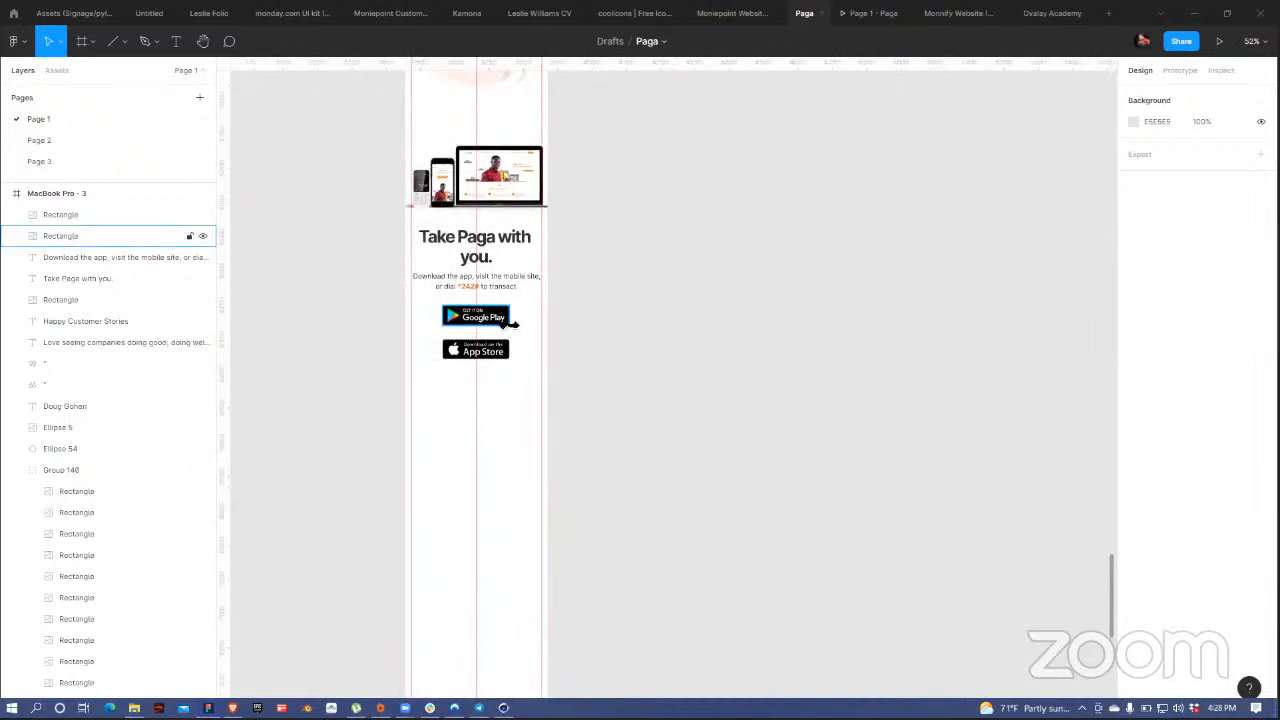
{"action": "left_click", "coordinate": [512, 323]}
{"action": "left_click_drag", "start_coordinate": [519, 320], "coordinate": [524, 316]}
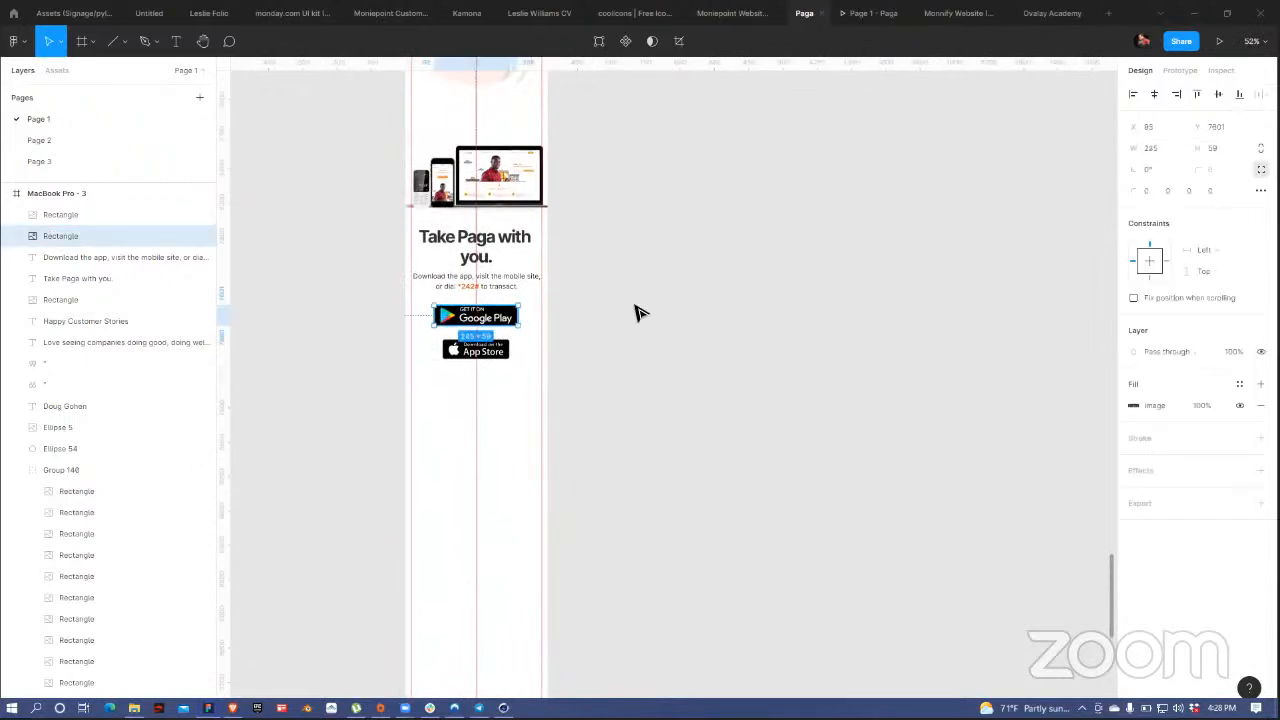
{"action": "left_click", "coordinate": [603, 314]}
{"action": "key", "text": "ctrl+z"}
{"action": "key", "text": "ctrl+z"}
{"action": "left_click", "coordinate": [558, 305]}
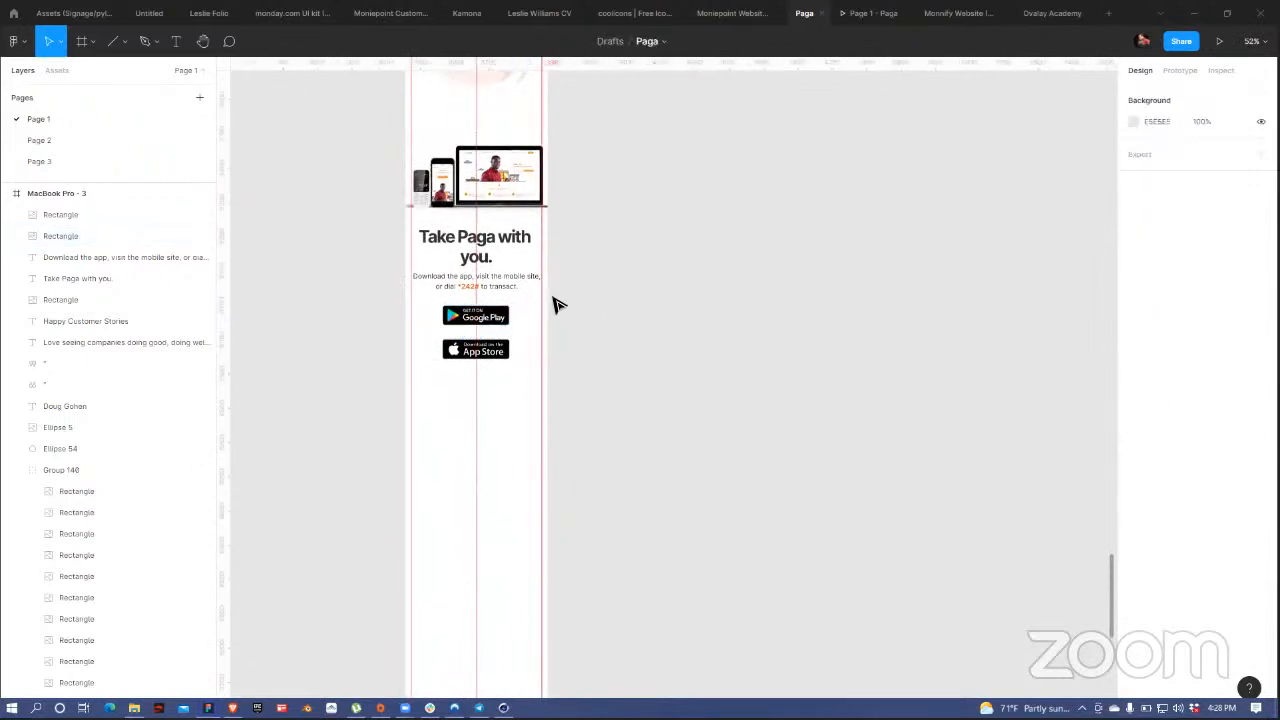
- Review the mobile frame alongside the desktop page to compare their sections
{"action": "scroll", "coordinate": [634, 209], "scroll_direction": "down", "scroll_amount": 3}
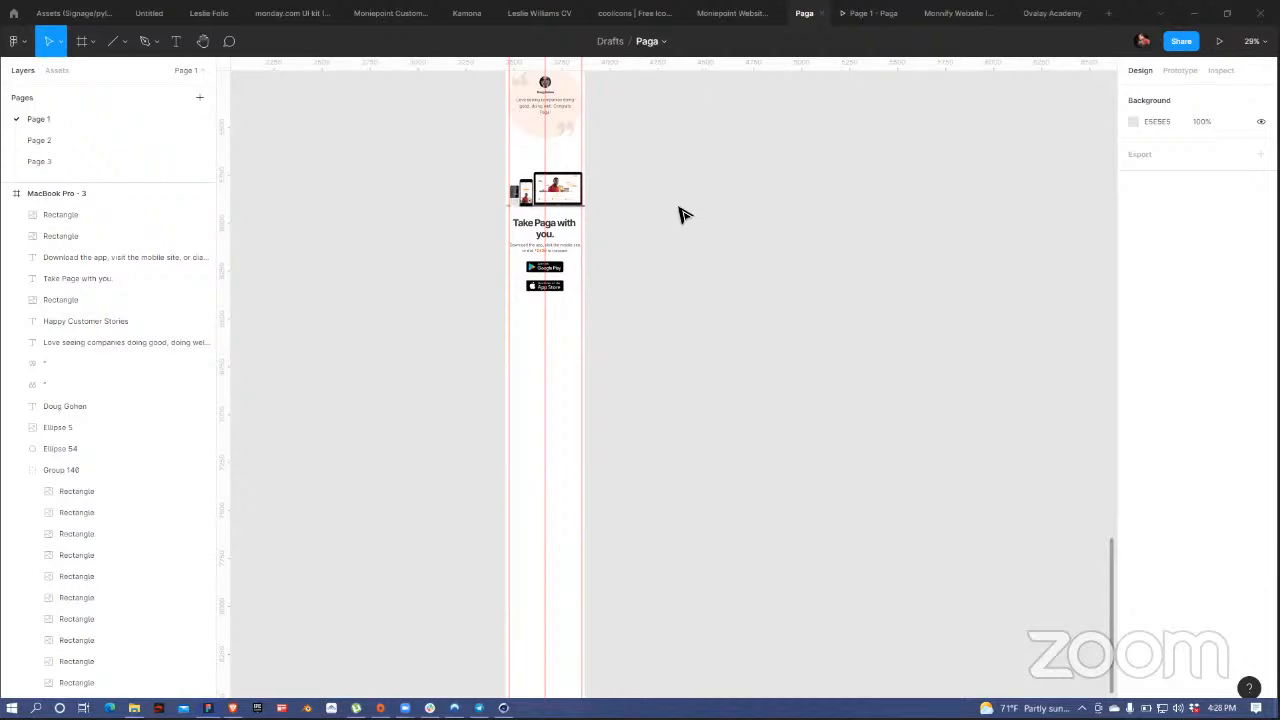
{"action": "scroll", "coordinate": [680, 211], "scroll_direction": "down", "scroll_amount": 8}
{"action": "scroll", "coordinate": [634, 345], "scroll_direction": "up", "scroll_amount": 5, "text": "ctrl"}
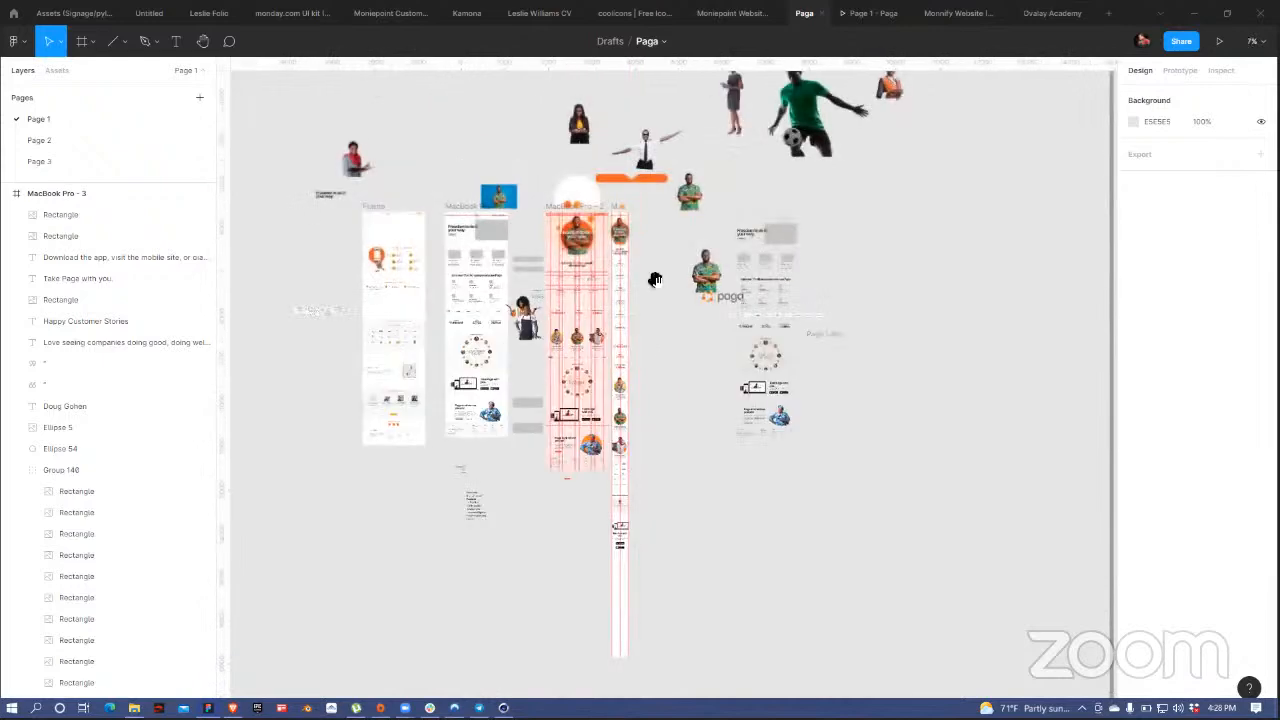
{"action": "left_click", "coordinate": [608, 208]}
{"action": "scroll", "coordinate": [626, 222], "scroll_direction": "up", "scroll_amount": 4, "text": "ctrl"}
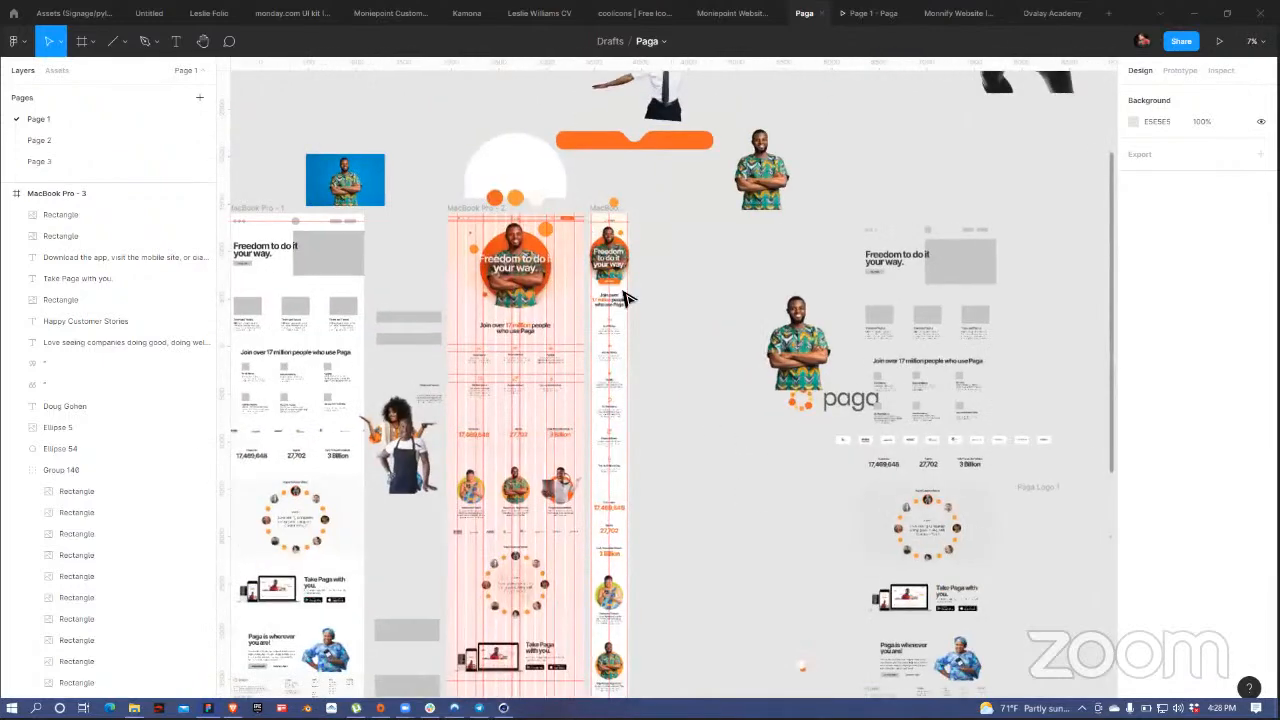
{"action": "left_click_drag", "start_coordinate": [705, 569], "coordinate": [666, 111]}
{"action": "left_click_drag", "start_coordinate": [658, 390], "coordinate": [653, 231]}
{"action": "scroll", "coordinate": [653, 231], "scroll_direction": "down", "scroll_amount": 5}
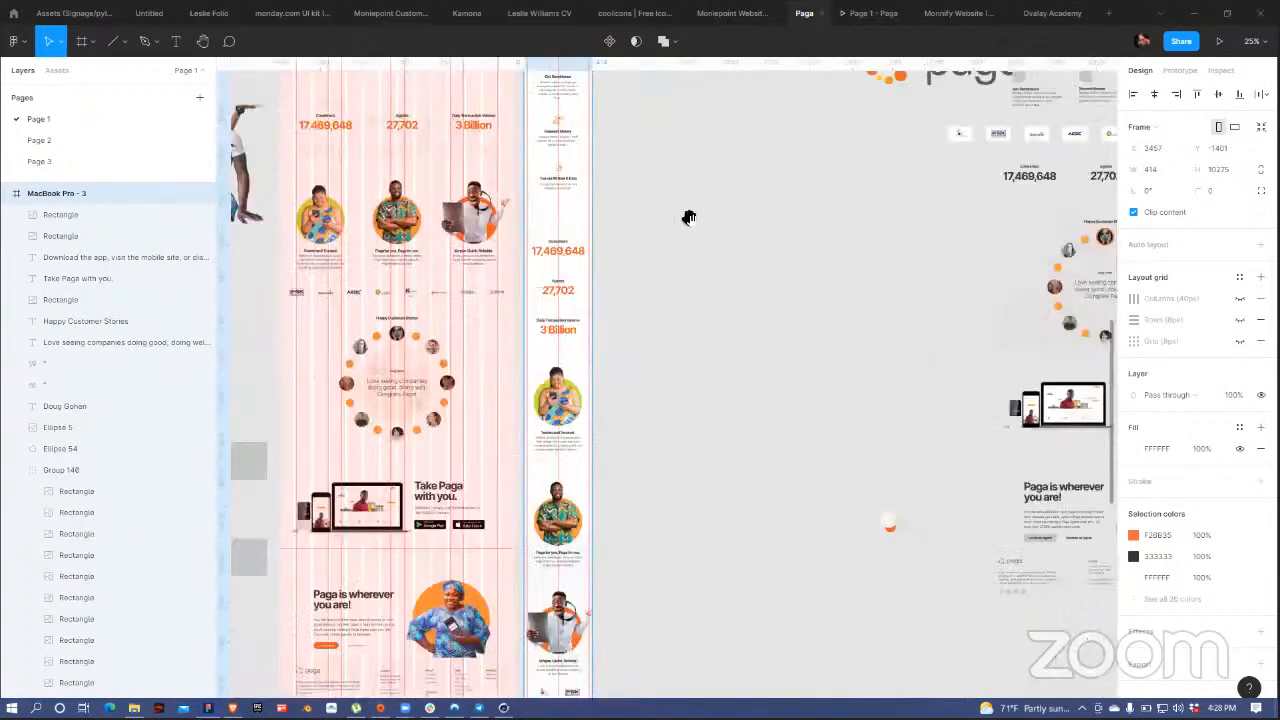
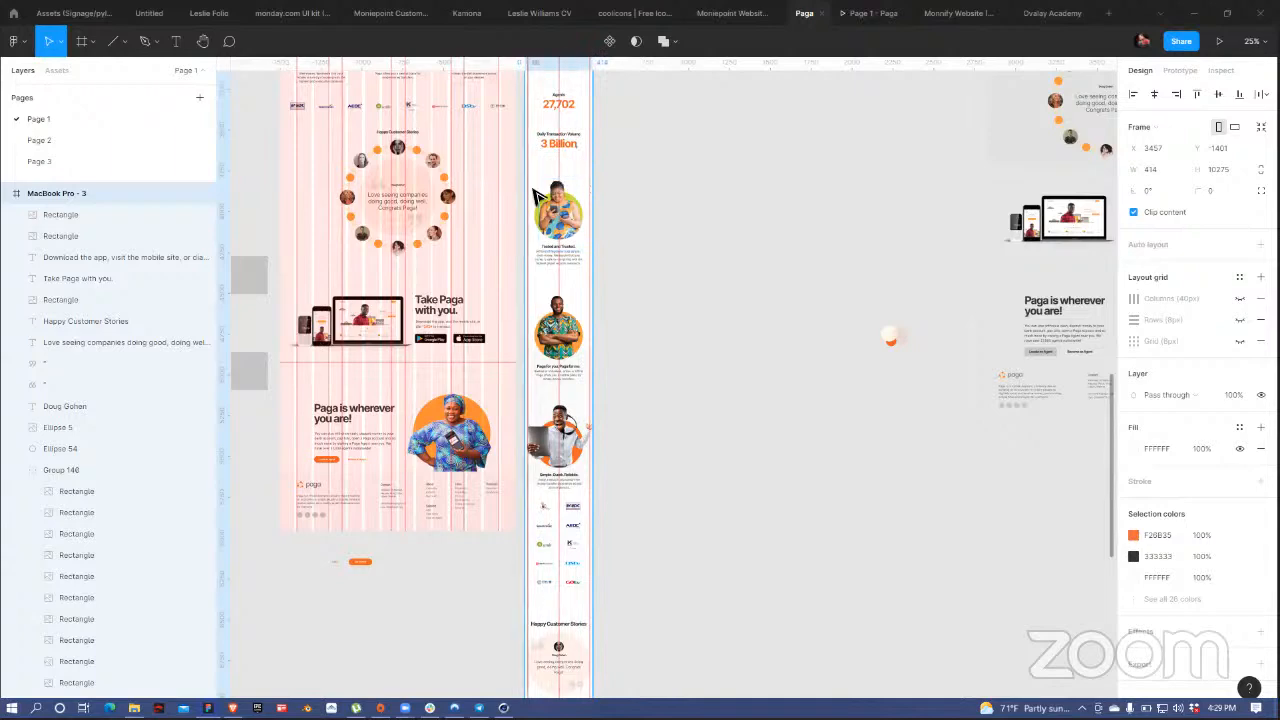
- Hide the mobile frame's "Simple. Quick. Reliable." group to expose the background behind it
{"action": "scroll", "coordinate": [590, 317], "scroll_direction": "up", "scroll_amount": 10}
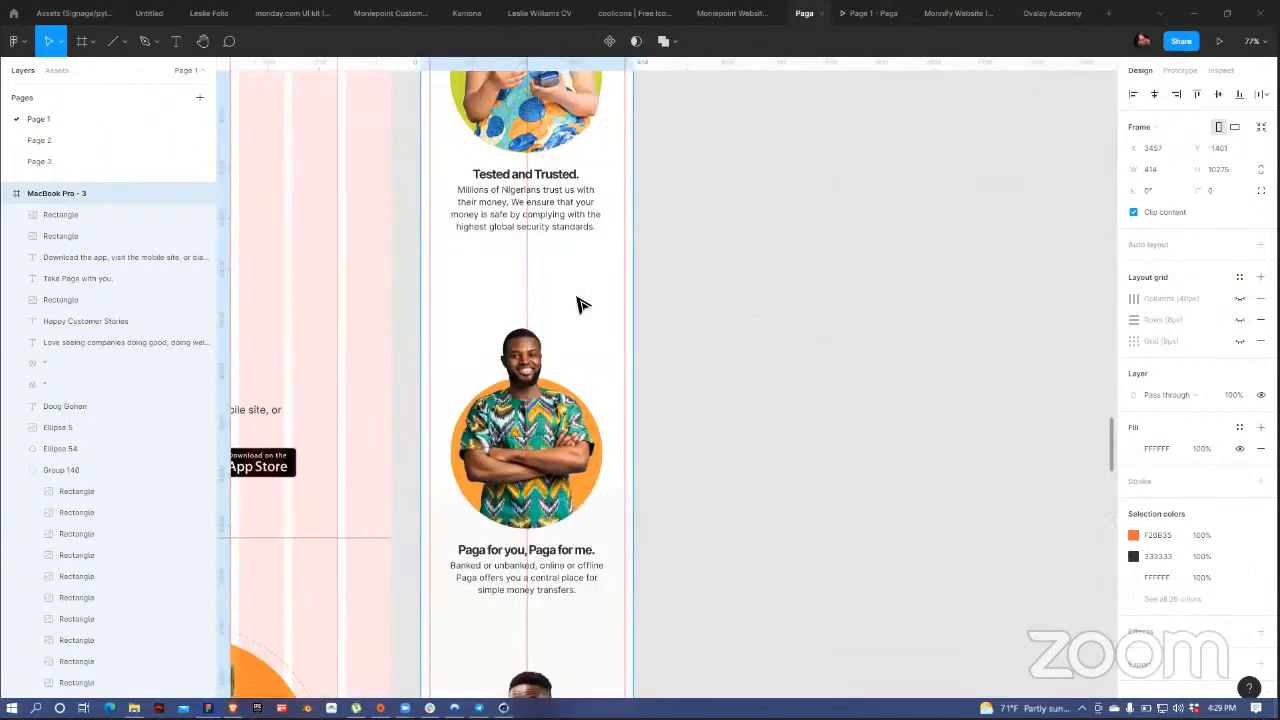
{"action": "scroll", "coordinate": [583, 304], "scroll_direction": "down", "scroll_amount": 6}
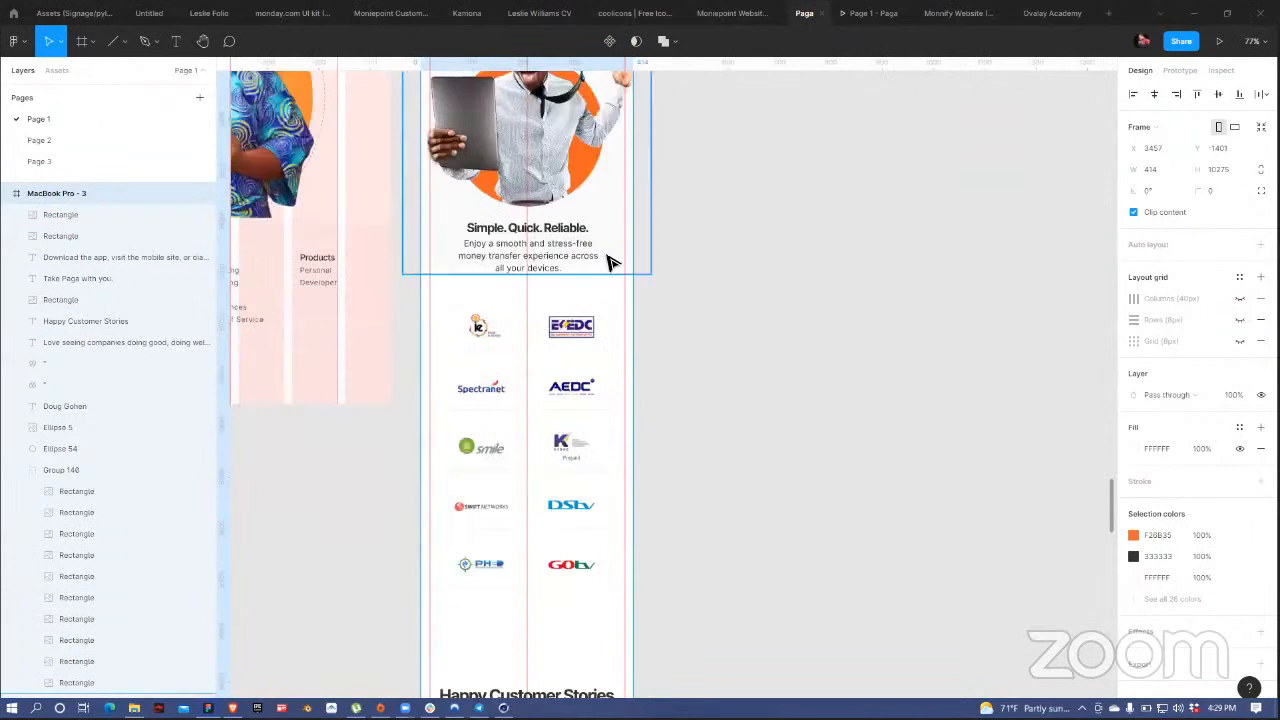
{"action": "left_click", "coordinate": [608, 278]}
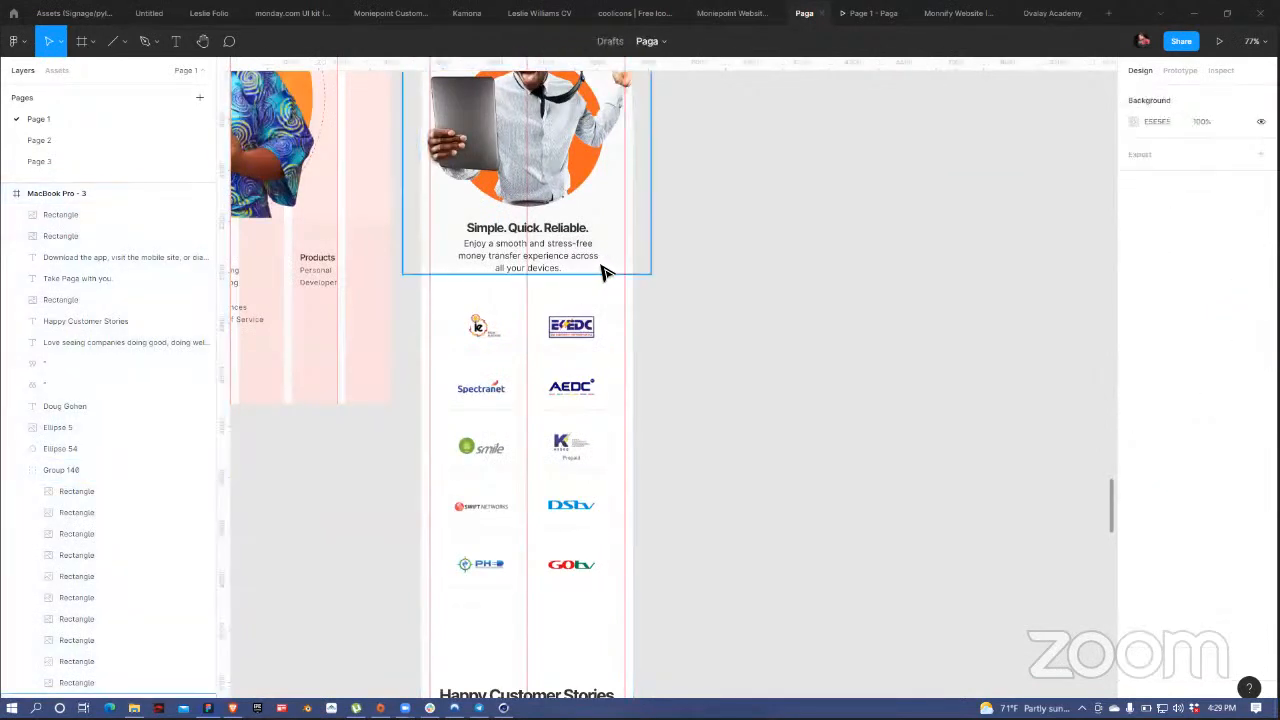
{"action": "left_click", "coordinate": [604, 272]}
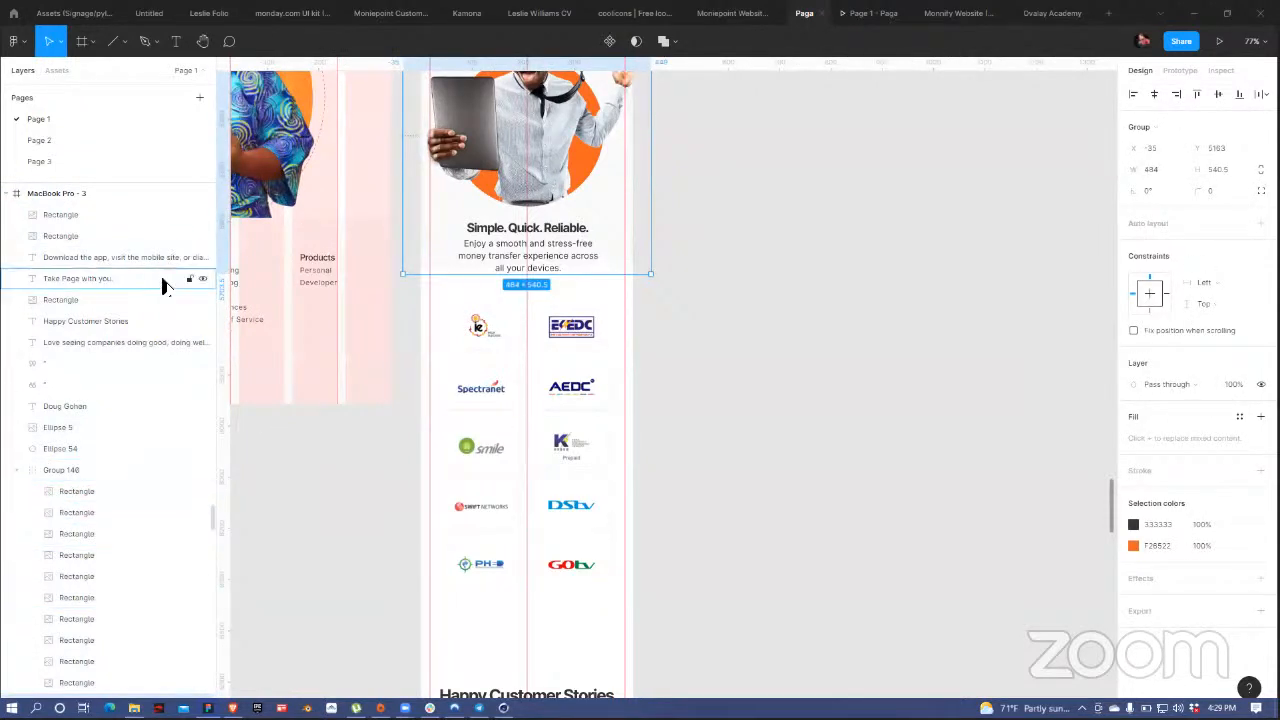
{"action": "scroll", "coordinate": [163, 290], "scroll_direction": "down", "scroll_amount": 3}
{"action": "left_click", "coordinate": [203, 306]}
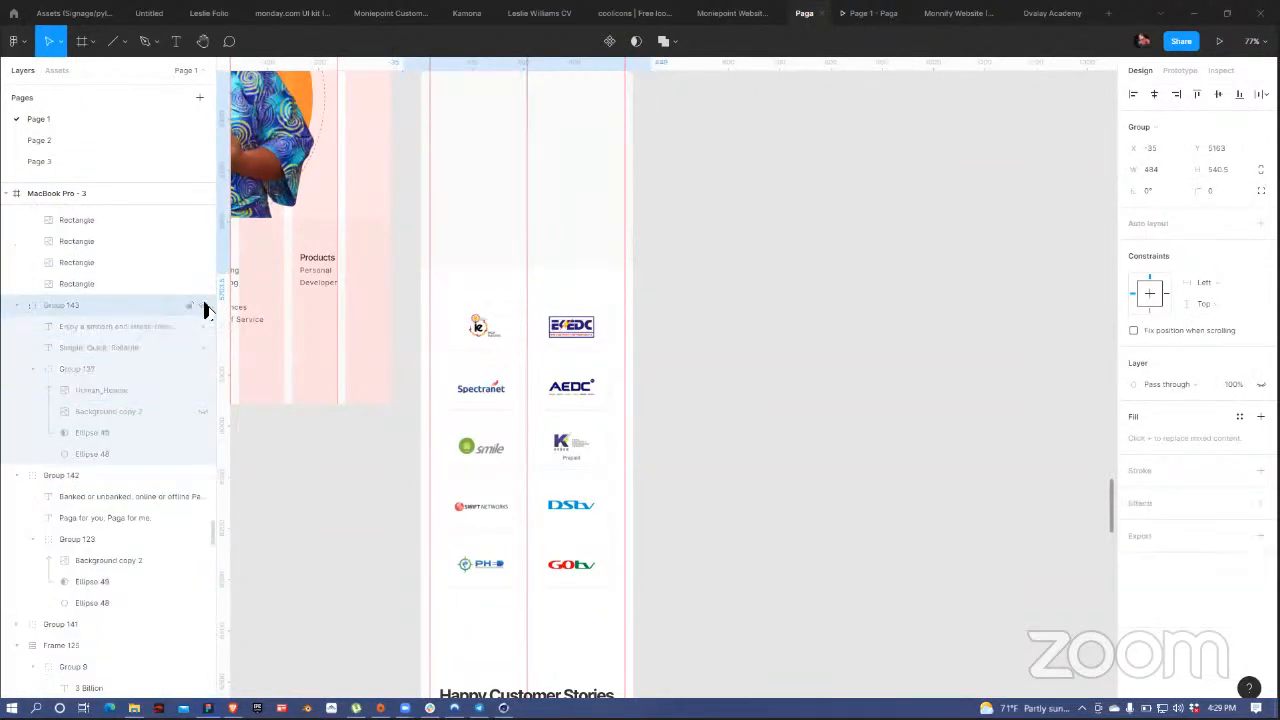
- Toggle the visibility of the mobile frame's locked Rectangle 9 layer to check whether it is the background behind the hidden group
{"action": "scroll", "coordinate": [551, 209], "scroll_direction": "up", "scroll_amount": 6}
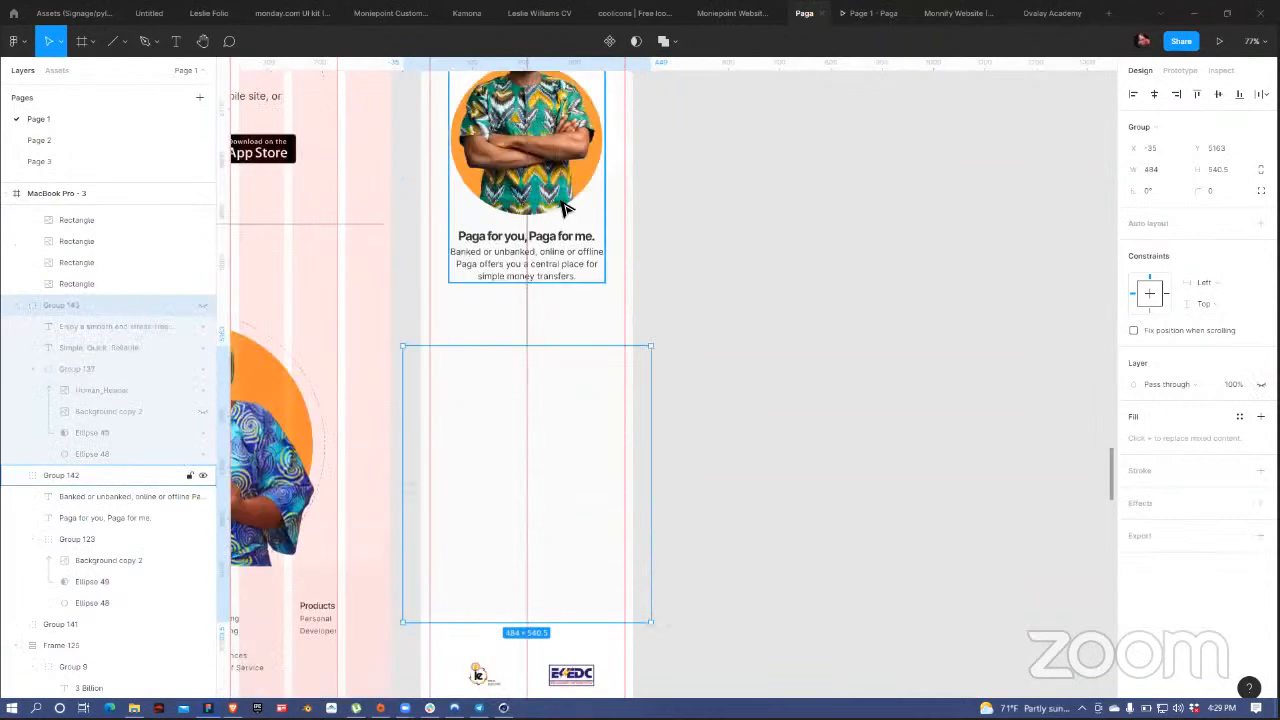
{"action": "scroll", "coordinate": [619, 208], "scroll_direction": "up", "scroll_amount": 15}
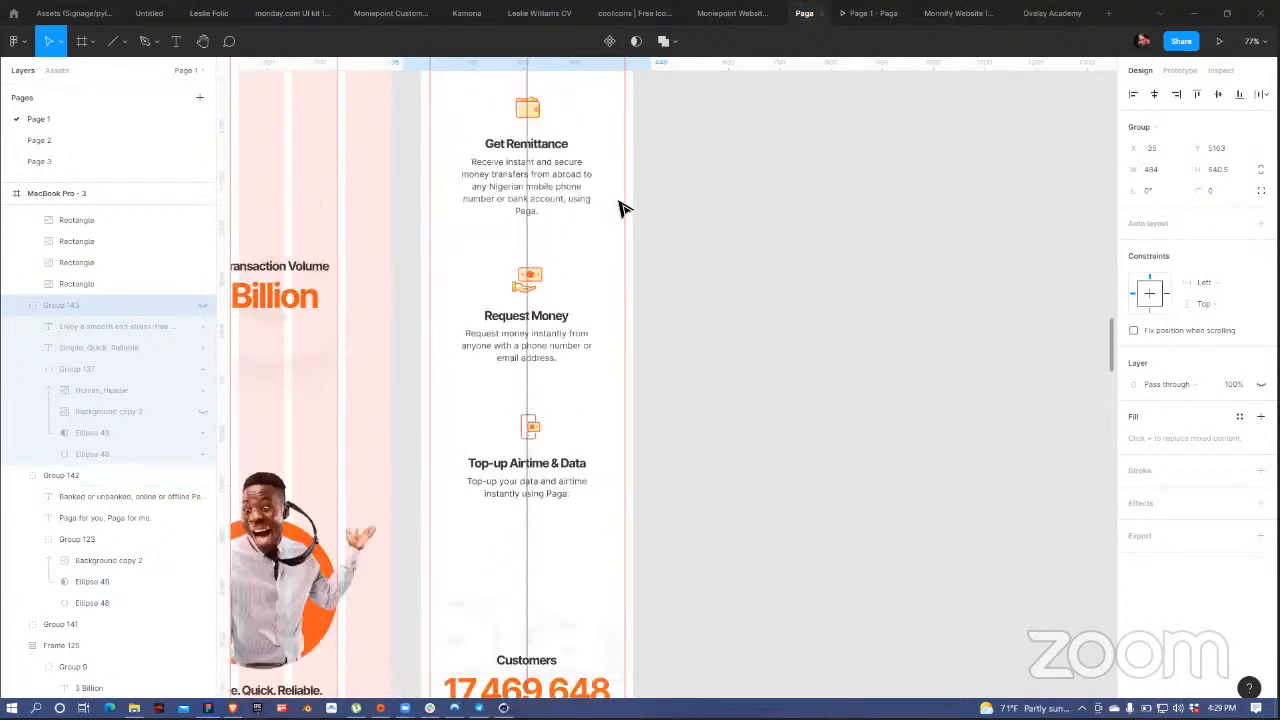
{"action": "scroll", "coordinate": [619, 208], "scroll_direction": "up", "scroll_amount": 15}
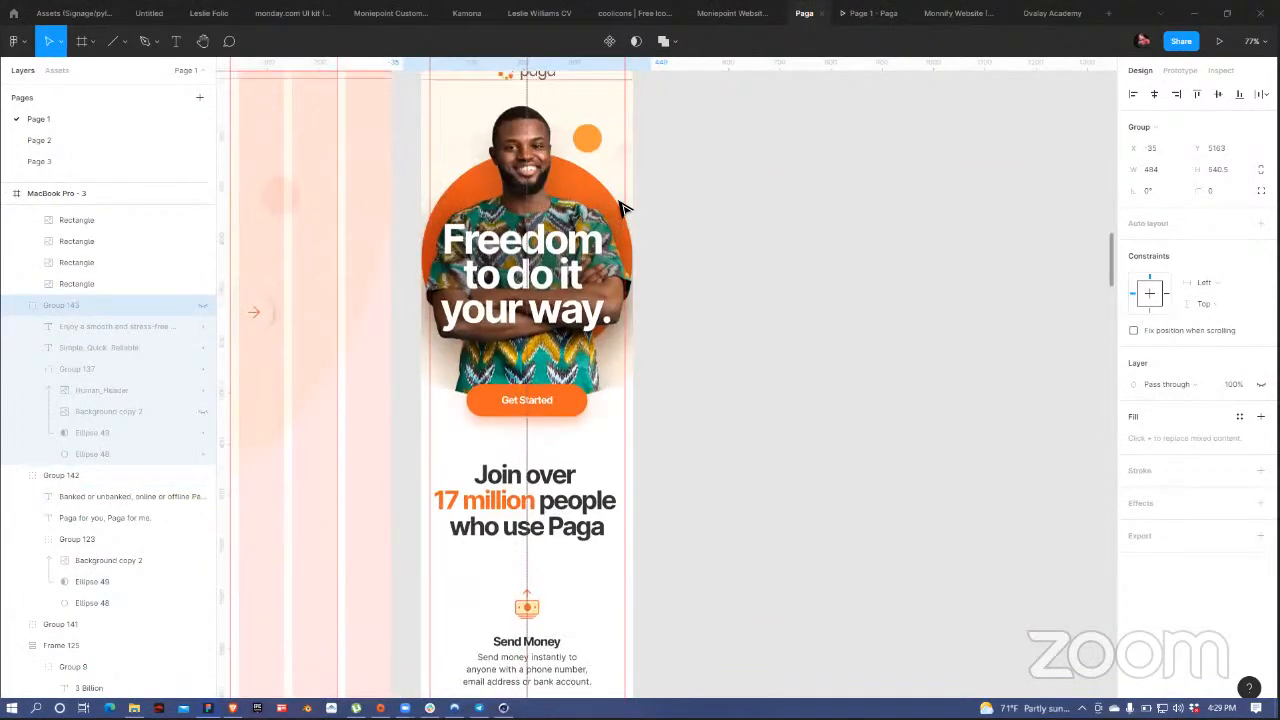
{"action": "scroll", "coordinate": [619, 208], "scroll_direction": "down", "scroll_amount": 6}
{"action": "scroll", "coordinate": [266, 458], "scroll_direction": "down", "scroll_amount": 1}
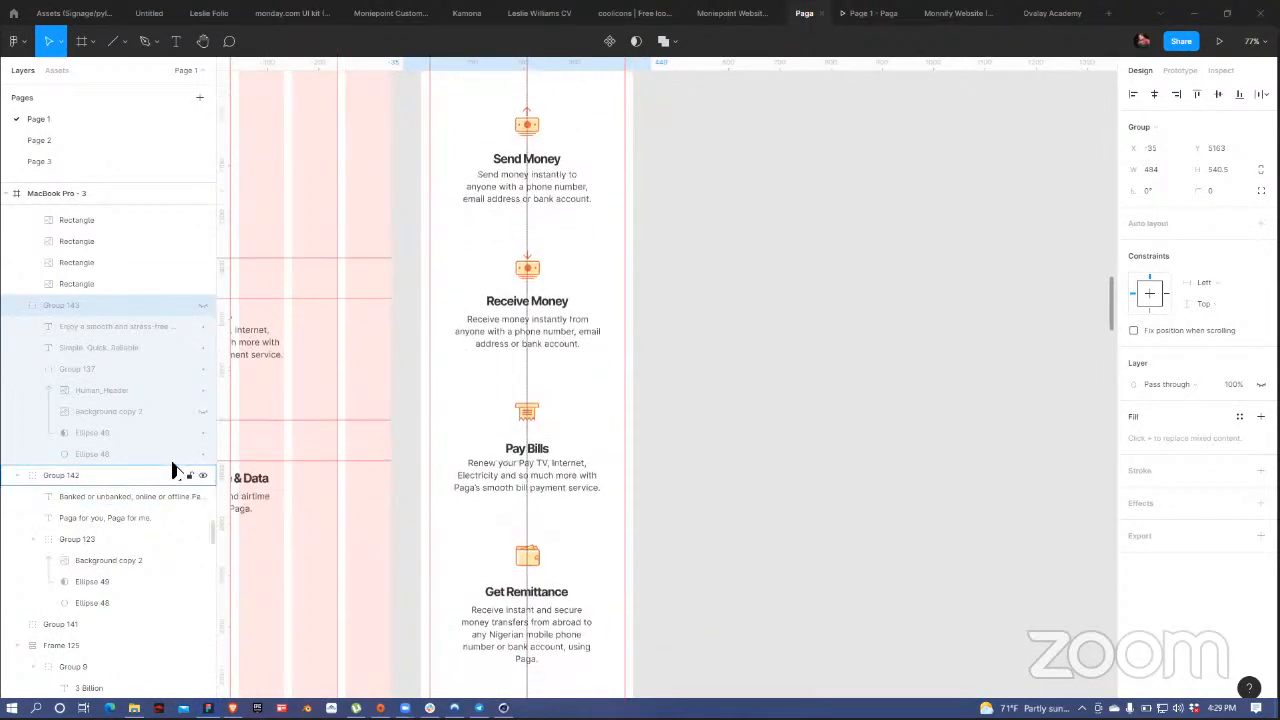
{"action": "scroll", "coordinate": [175, 460], "scroll_direction": "down", "scroll_amount": 10}
{"action": "scroll", "coordinate": [172, 450], "scroll_direction": "down", "scroll_amount": 3}
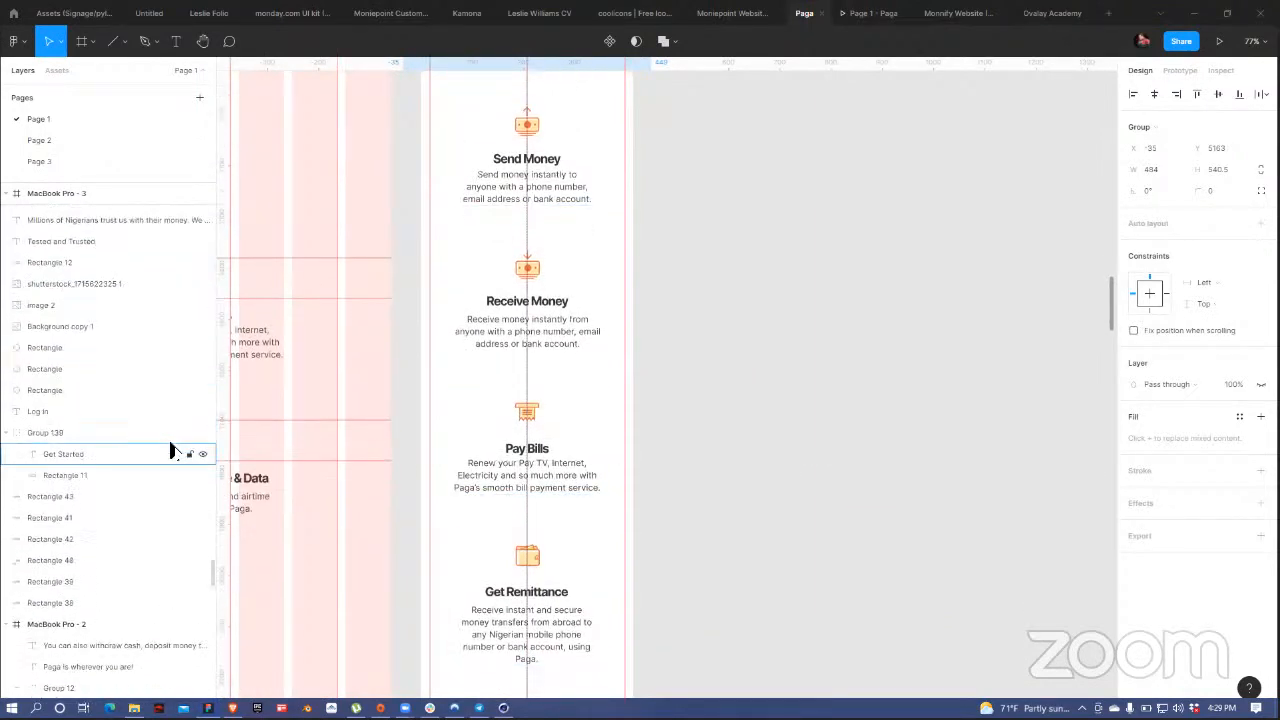
{"action": "scroll", "coordinate": [172, 450], "scroll_direction": "up", "scroll_amount": 2}
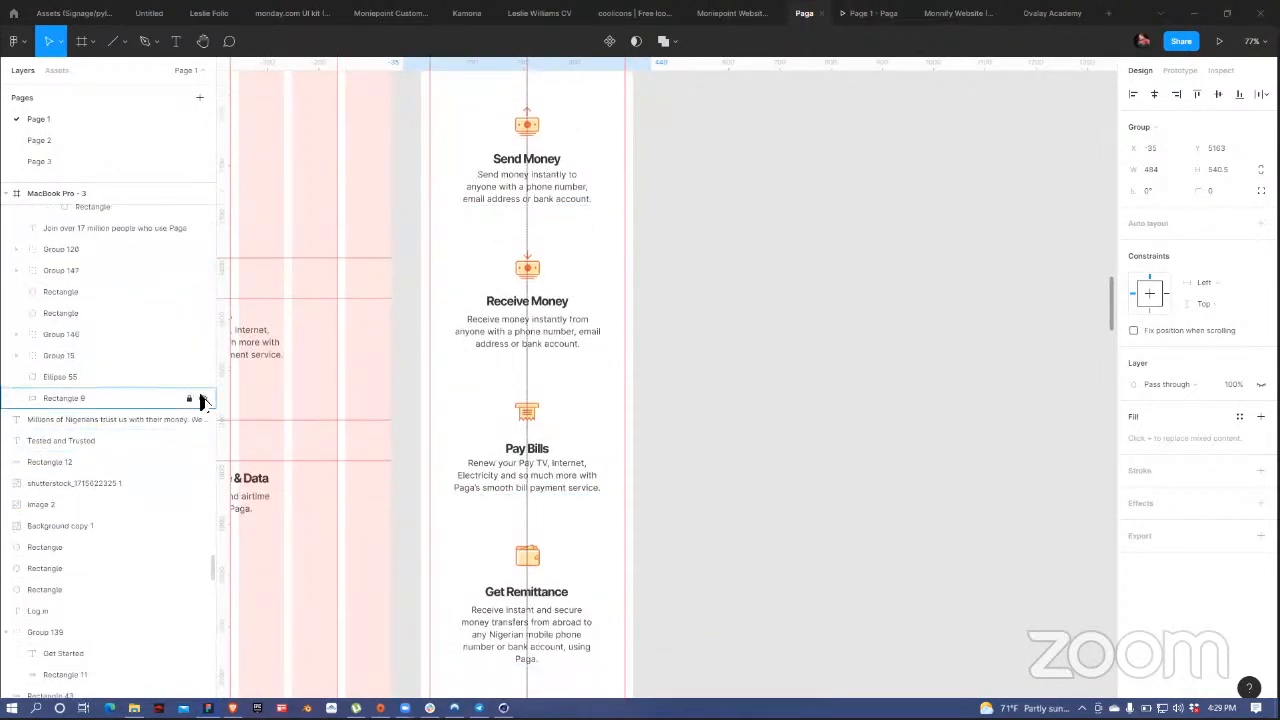
{"action": "left_click", "coordinate": [203, 400]}
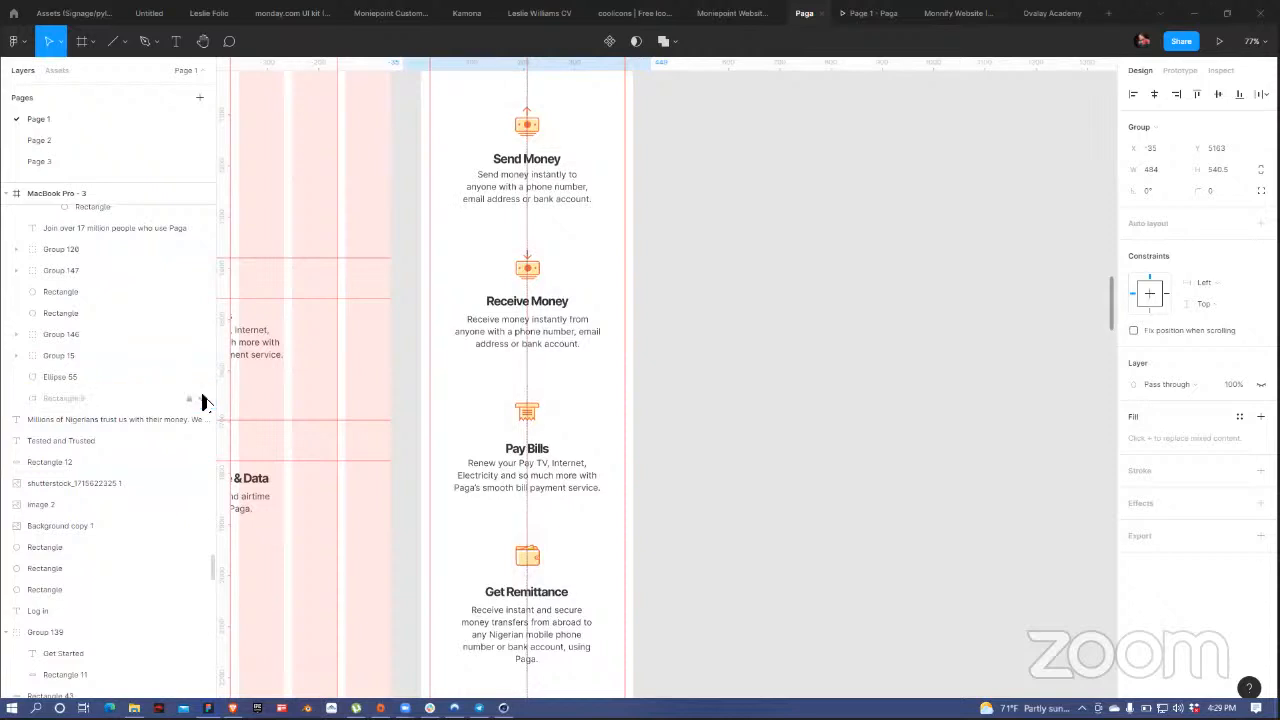
{"action": "scroll", "coordinate": [608, 420], "scroll_direction": "down", "scroll_amount": 10}
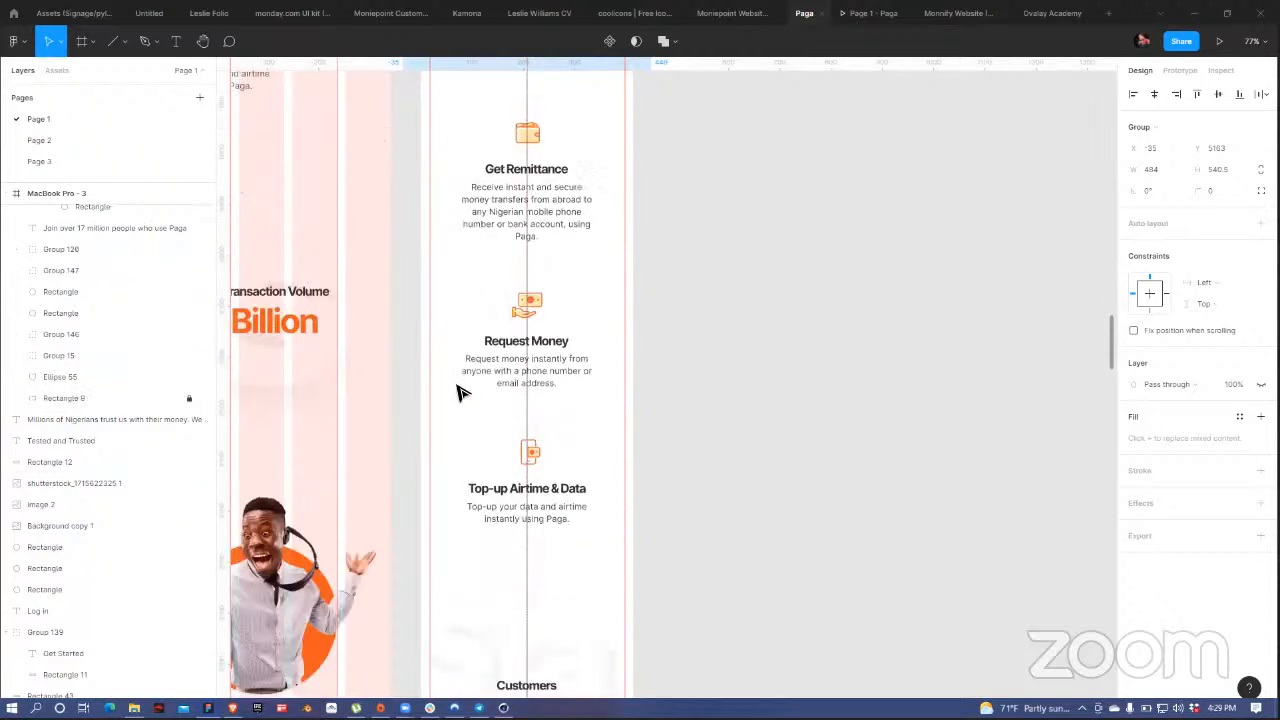
{"action": "scroll", "coordinate": [458, 392], "scroll_direction": "down", "scroll_amount": 8}
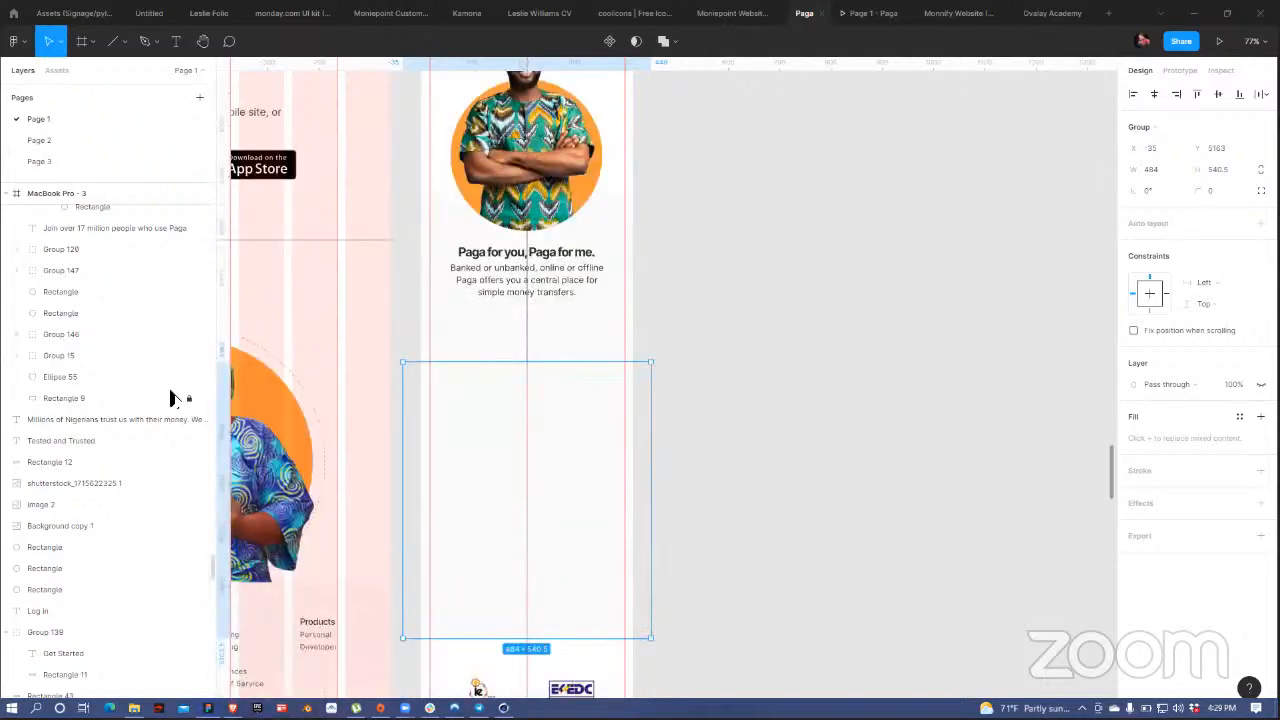
- Make the mobile frame's hidden "Simple. Quick. Reliable." group visible again
{"action": "scroll", "coordinate": [175, 400], "scroll_direction": "up", "scroll_amount": 5}
{"action": "scroll", "coordinate": [177, 386], "scroll_direction": "up", "scroll_amount": 4}
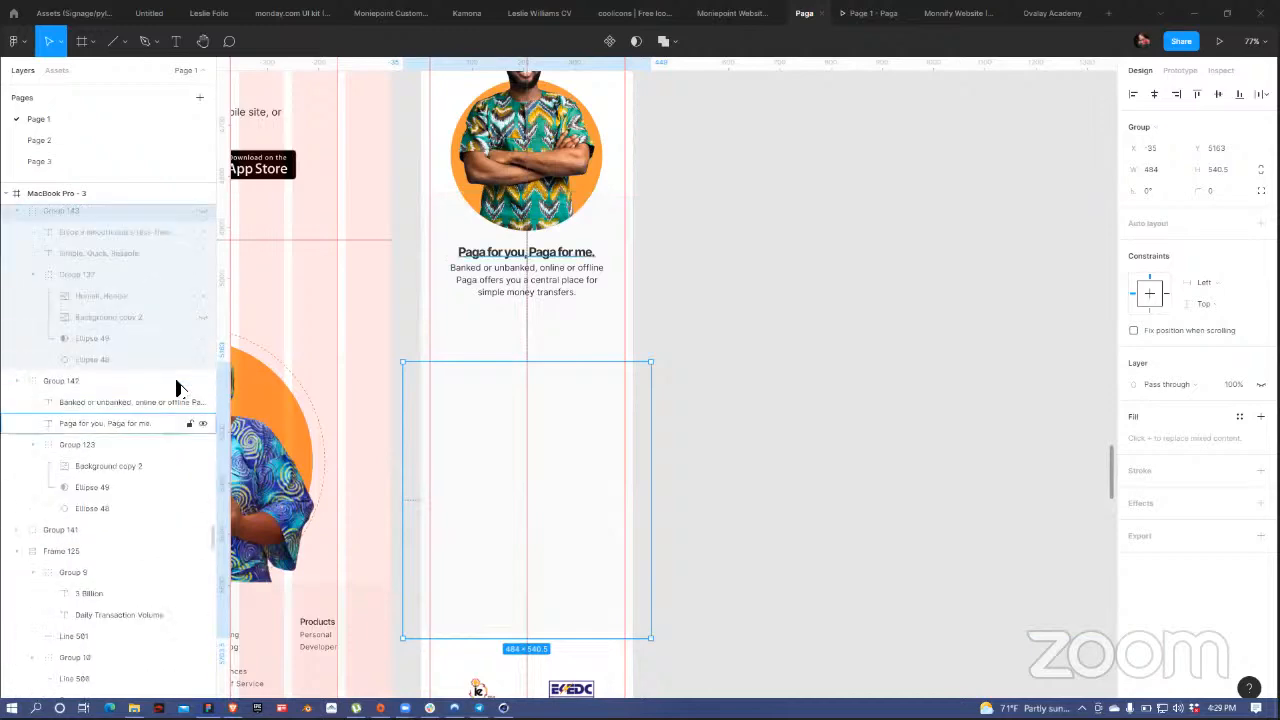
{"action": "left_click", "coordinate": [205, 239]}
{"action": "left_click", "coordinate": [830, 355]}
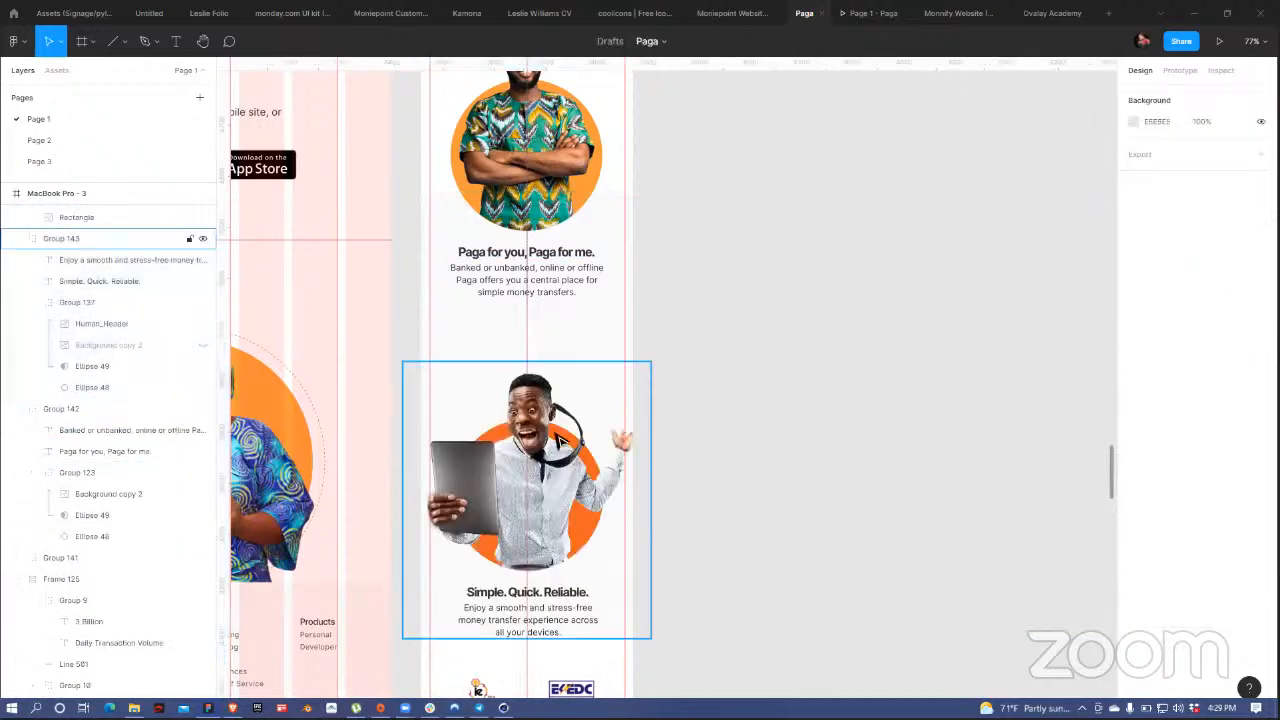
{"action": "scroll", "coordinate": [620, 420], "scroll_direction": "down", "scroll_amount": 6}
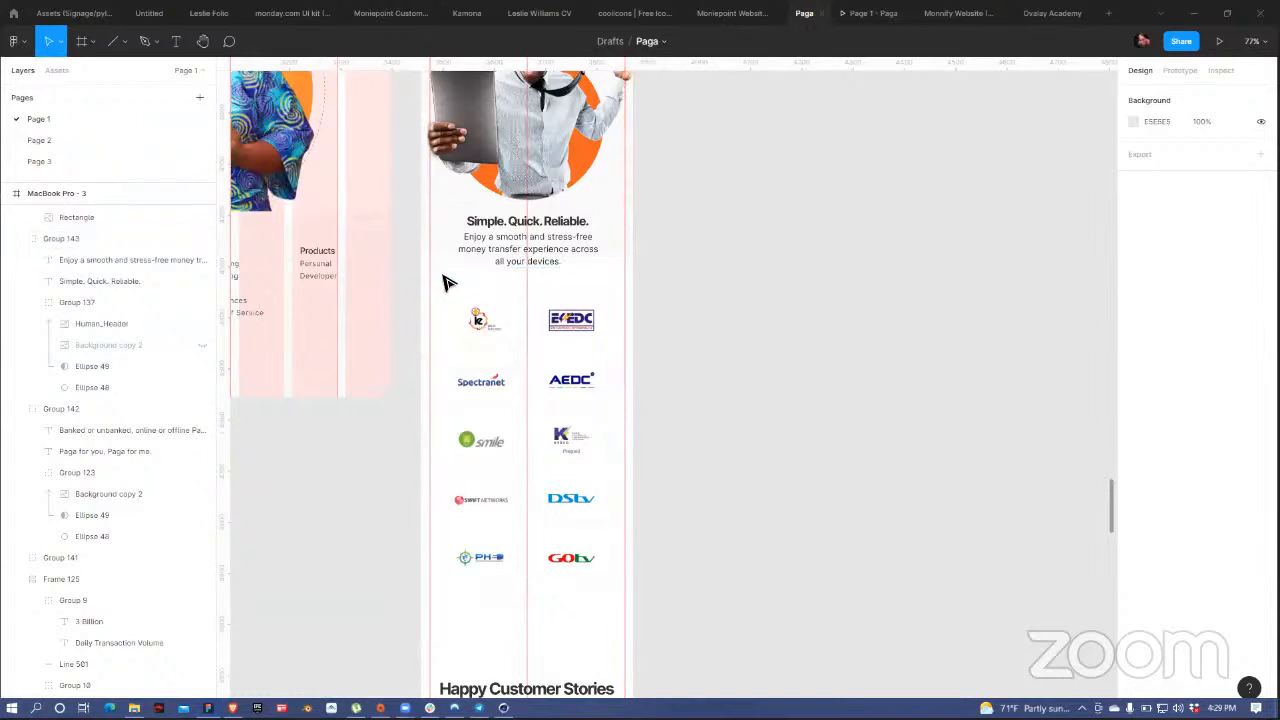
- Collapse the expanded groups in the layer list, including the mobile frame's logo, feature, stats and "Send Money" groups
{"action": "left_click", "coordinate": [352, 342]}
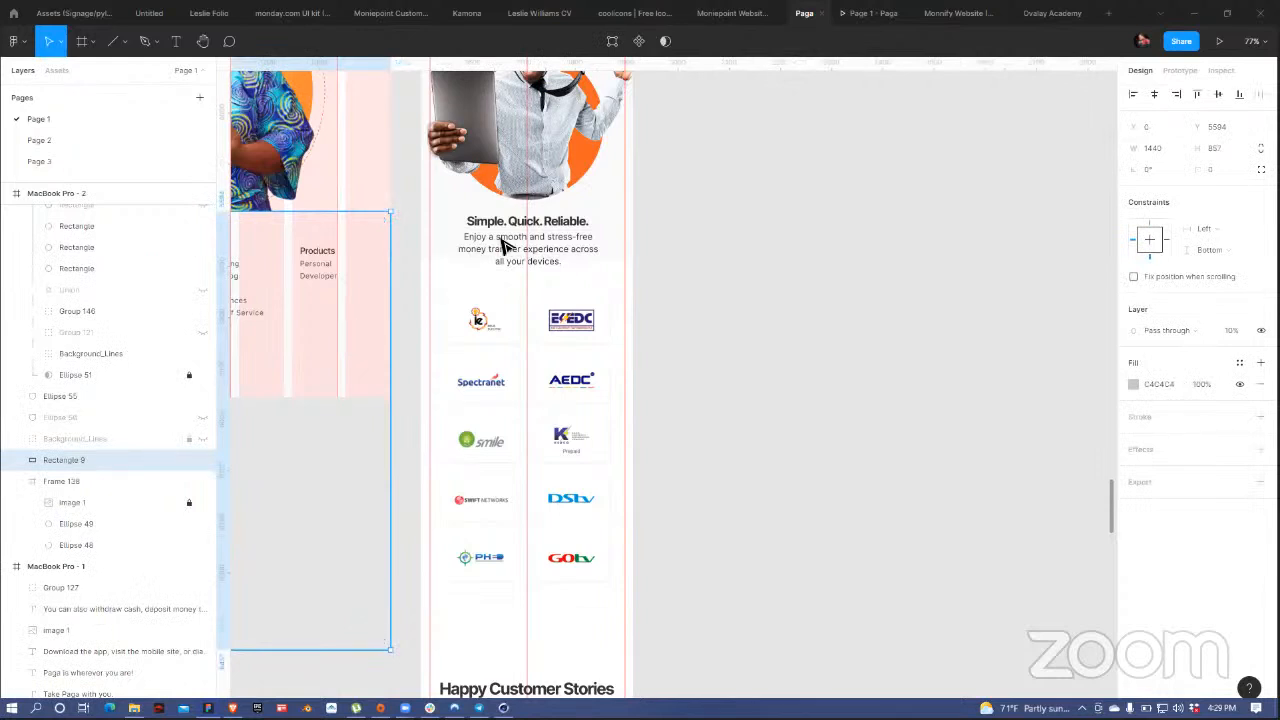
{"action": "left_click", "coordinate": [16, 483]}
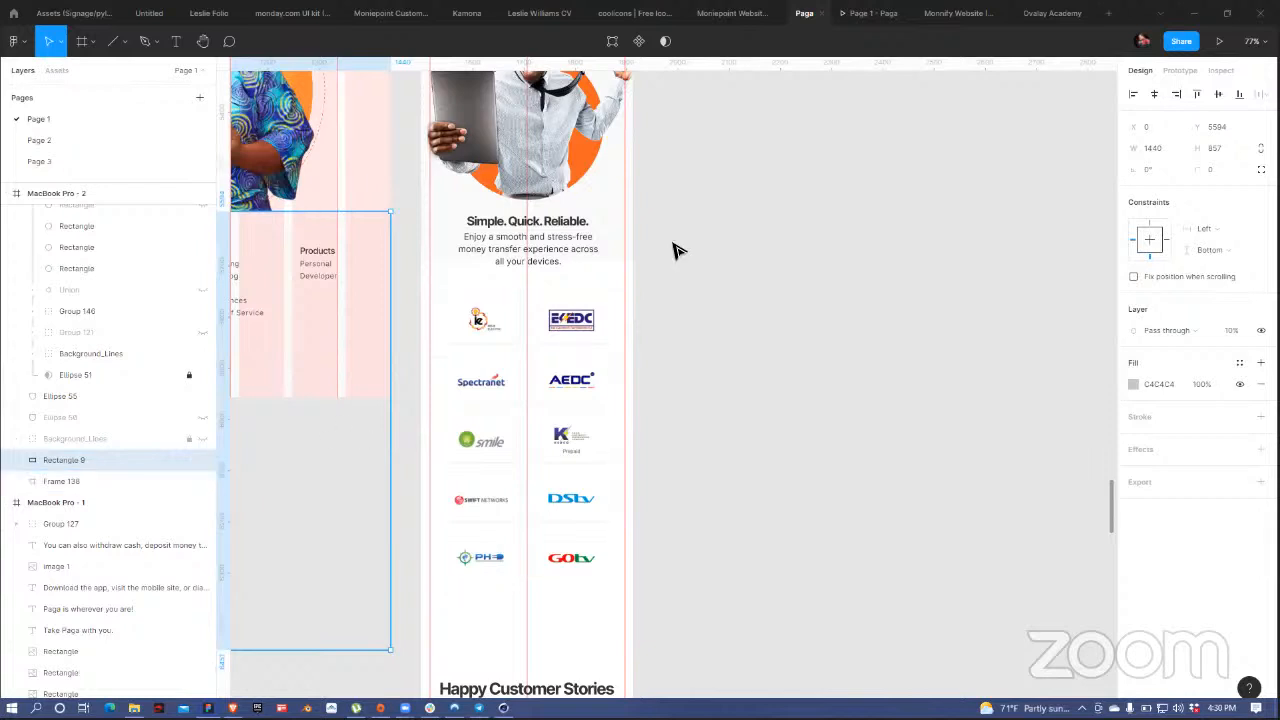
{"action": "left_click", "coordinate": [557, 335]}
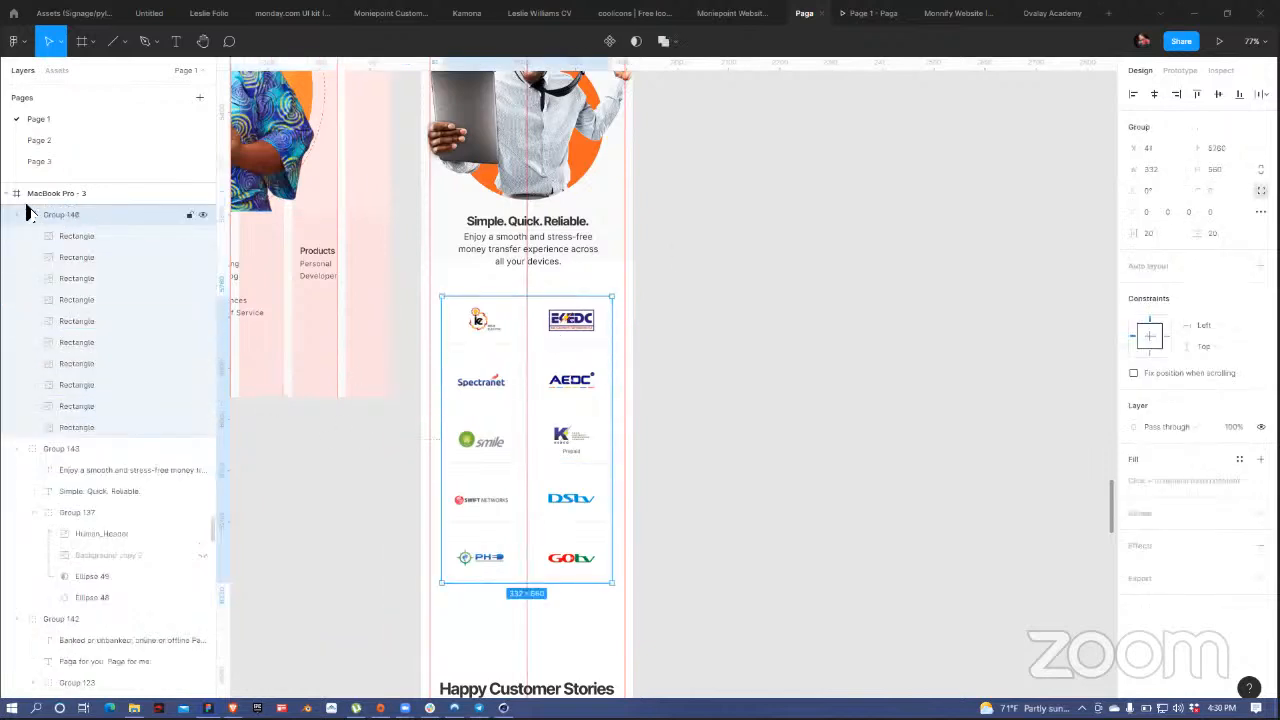
{"action": "left_click", "coordinate": [17, 216]}
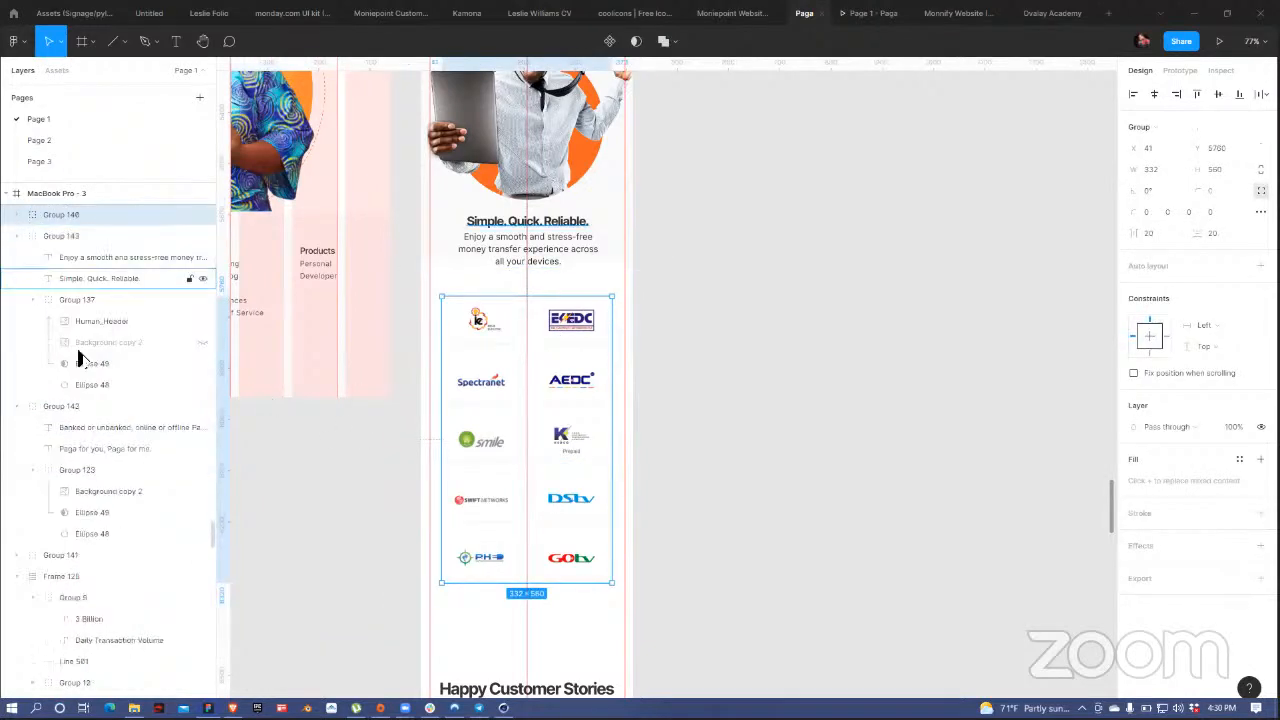
{"action": "left_click", "coordinate": [33, 300]}
{"action": "left_click", "coordinate": [16, 236]}
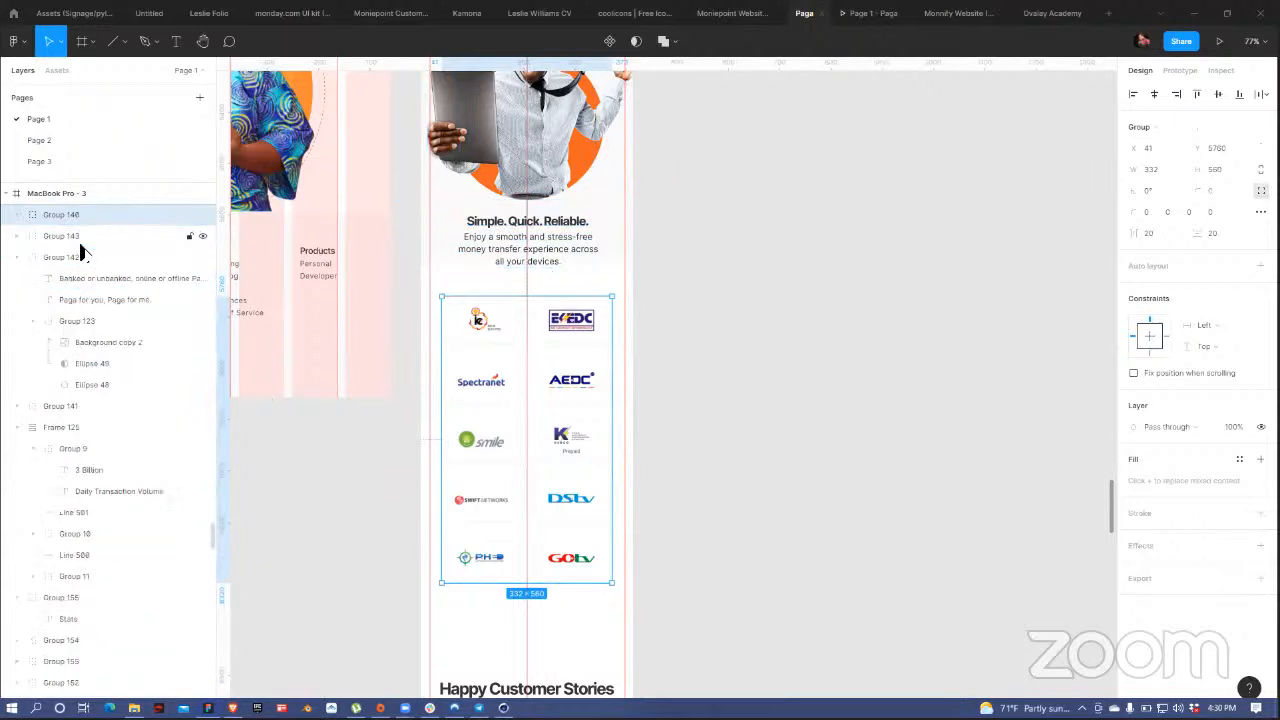
{"action": "left_click", "coordinate": [16, 257]}
{"action": "left_click", "coordinate": [16, 300]}
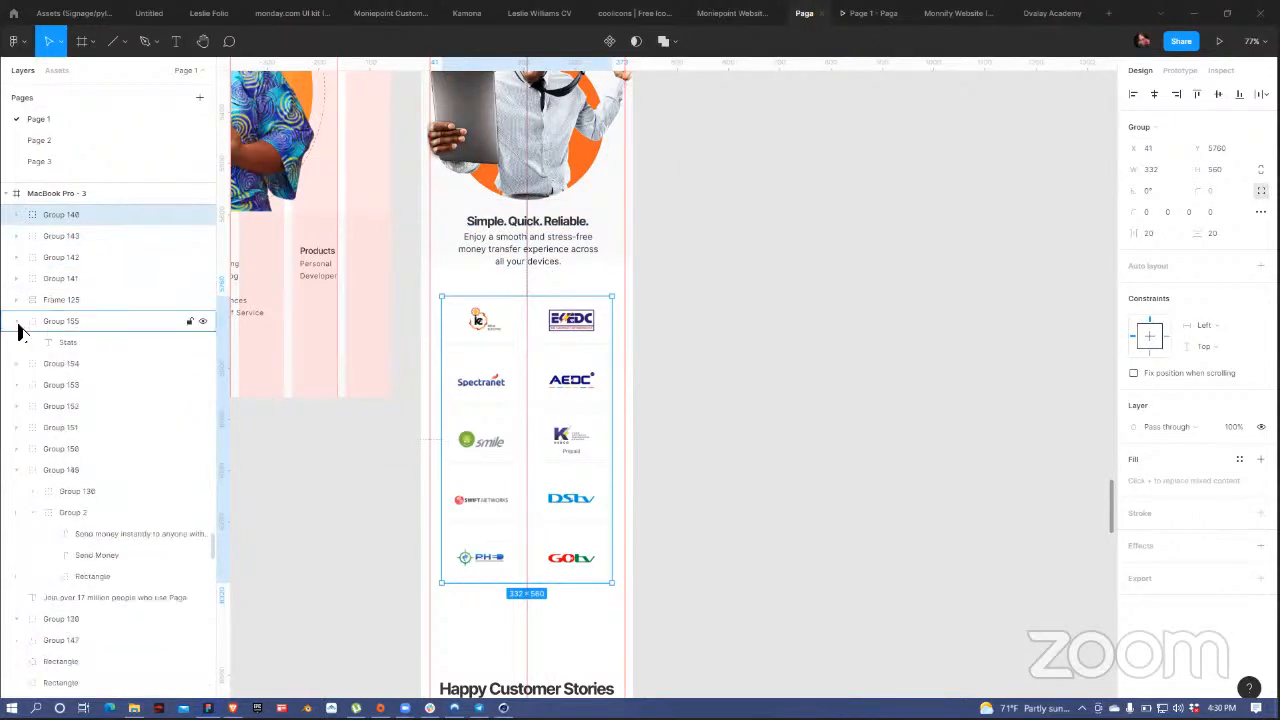
{"action": "left_click", "coordinate": [16, 321]}
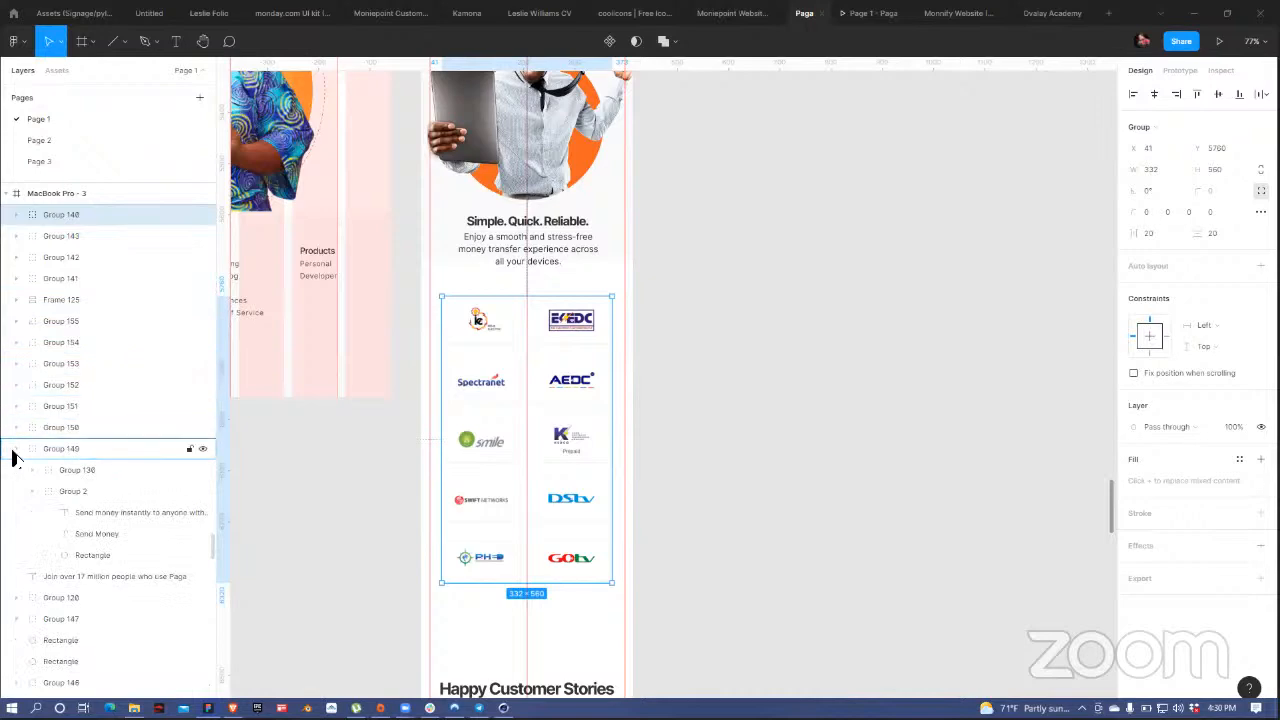
{"action": "left_click", "coordinate": [16, 458]}
- Check what the mobile frame's Rectangle 9 layer covers by toggling its visibility, and unlock it while leaving it shown
{"action": "left_click", "coordinate": [115, 472]}
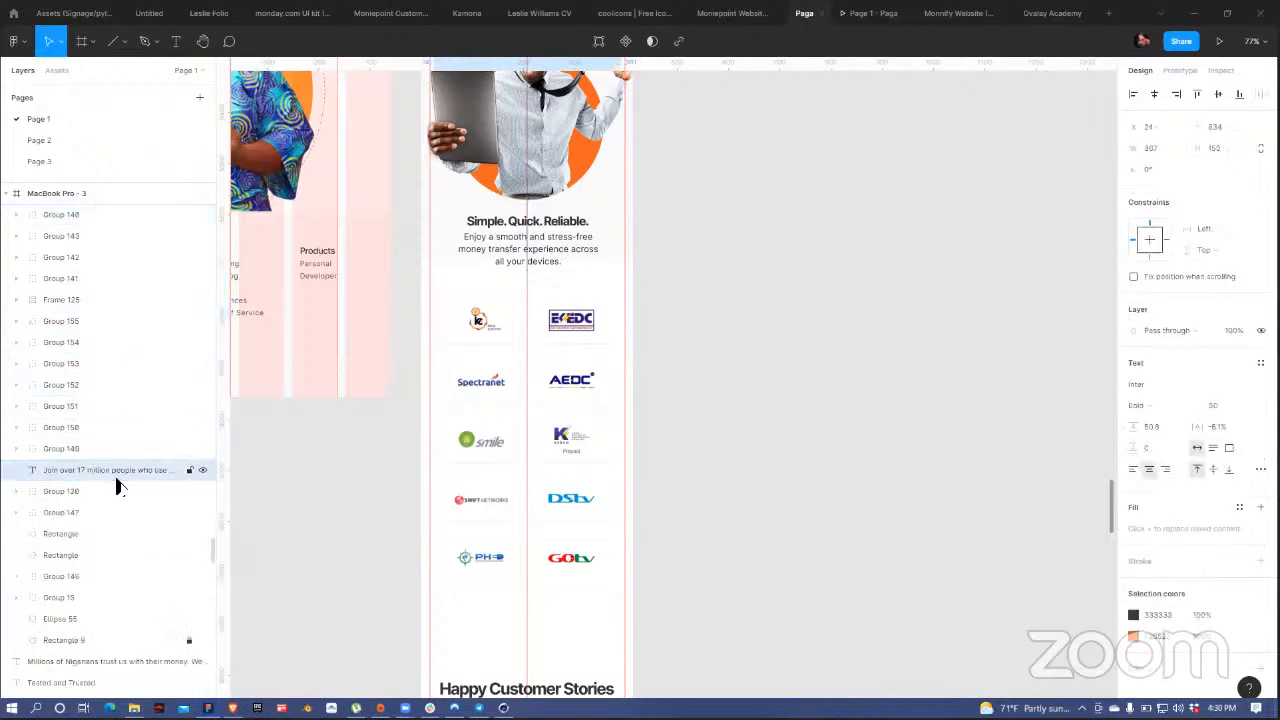
{"action": "scroll", "coordinate": [562, 238], "scroll_direction": "up", "scroll_amount": 12}
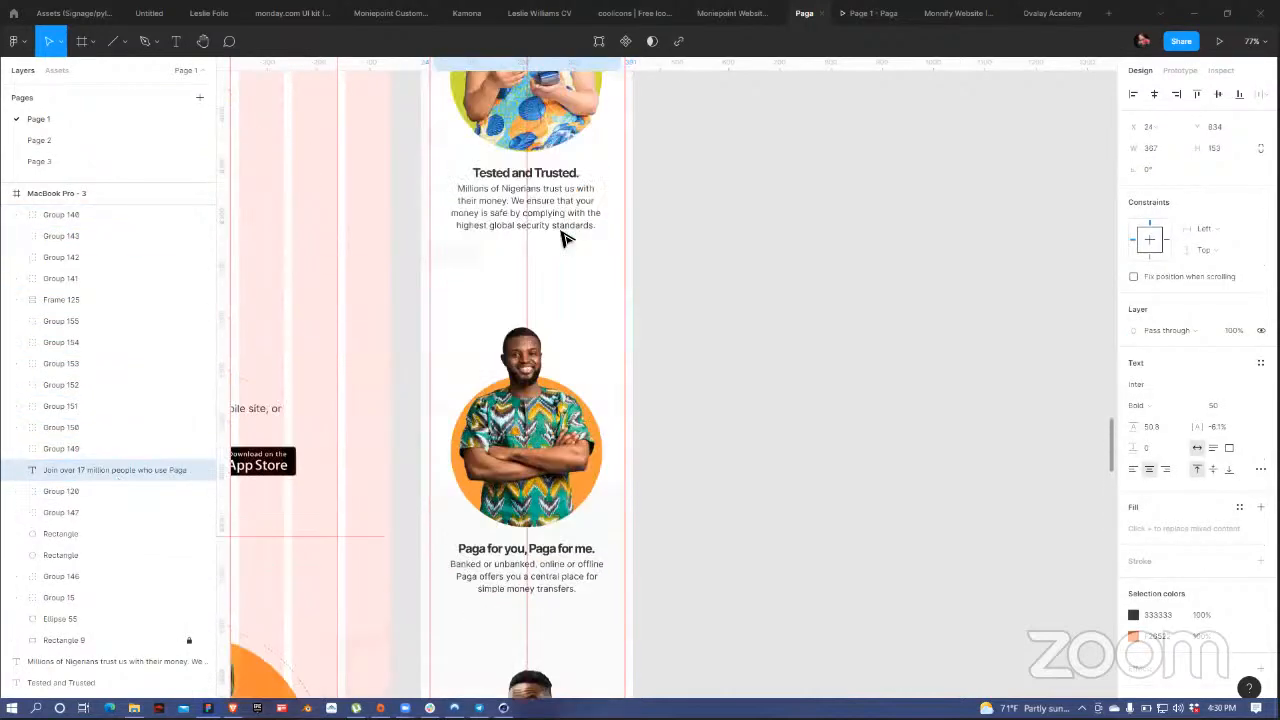
{"action": "scroll", "coordinate": [562, 238], "scroll_direction": "up", "scroll_amount": 5}
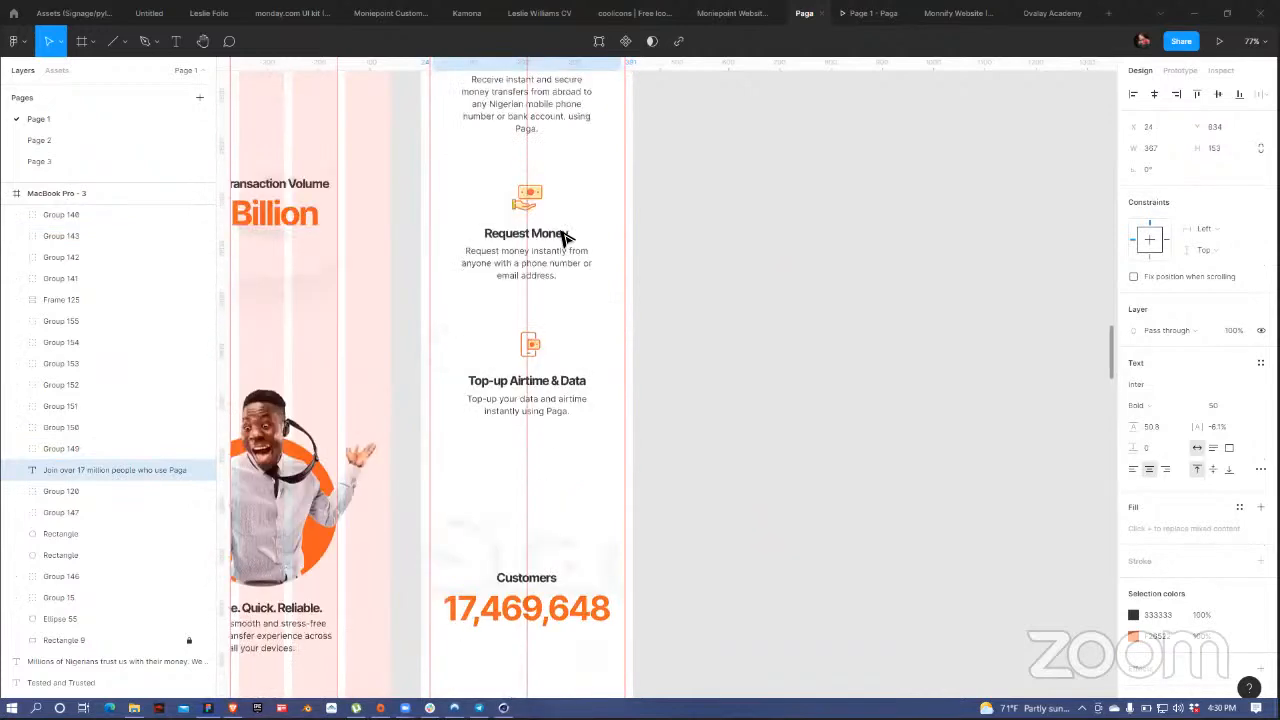
{"action": "scroll", "coordinate": [562, 238], "scroll_direction": "up", "scroll_amount": 10}
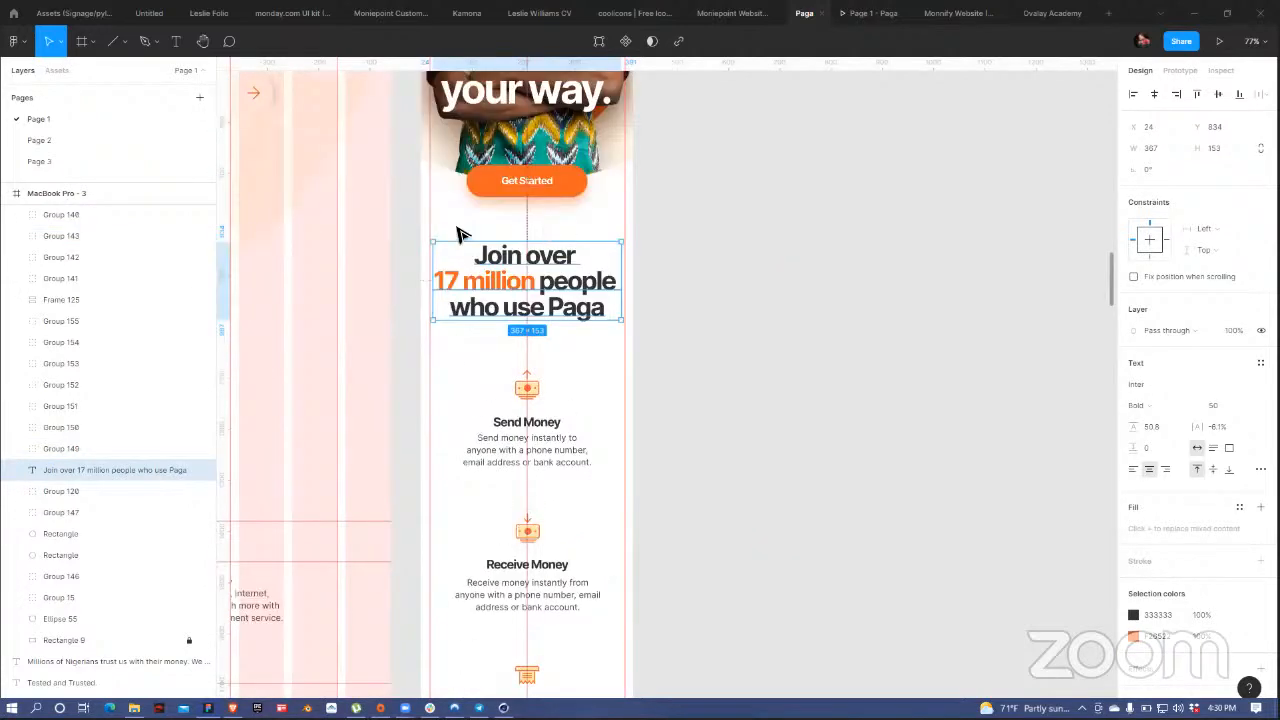
{"action": "scroll", "coordinate": [150, 510], "scroll_direction": "down", "scroll_amount": 3}
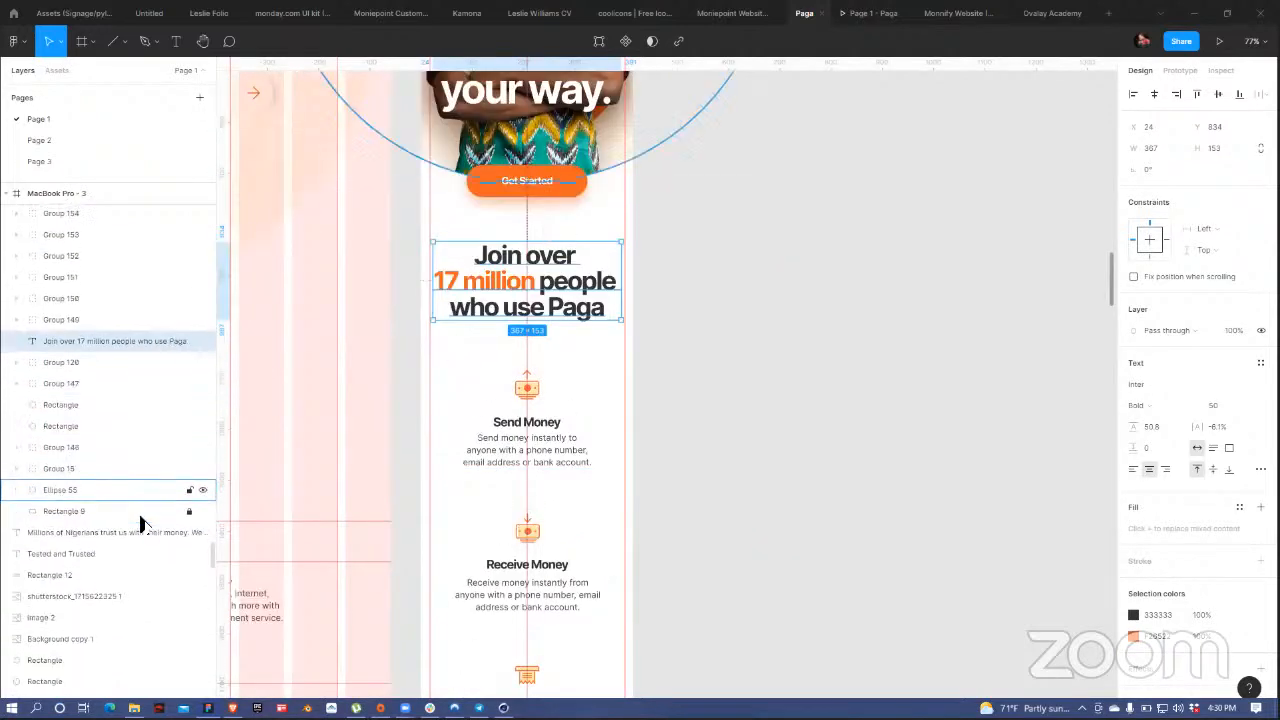
{"action": "left_click", "coordinate": [152, 508]}
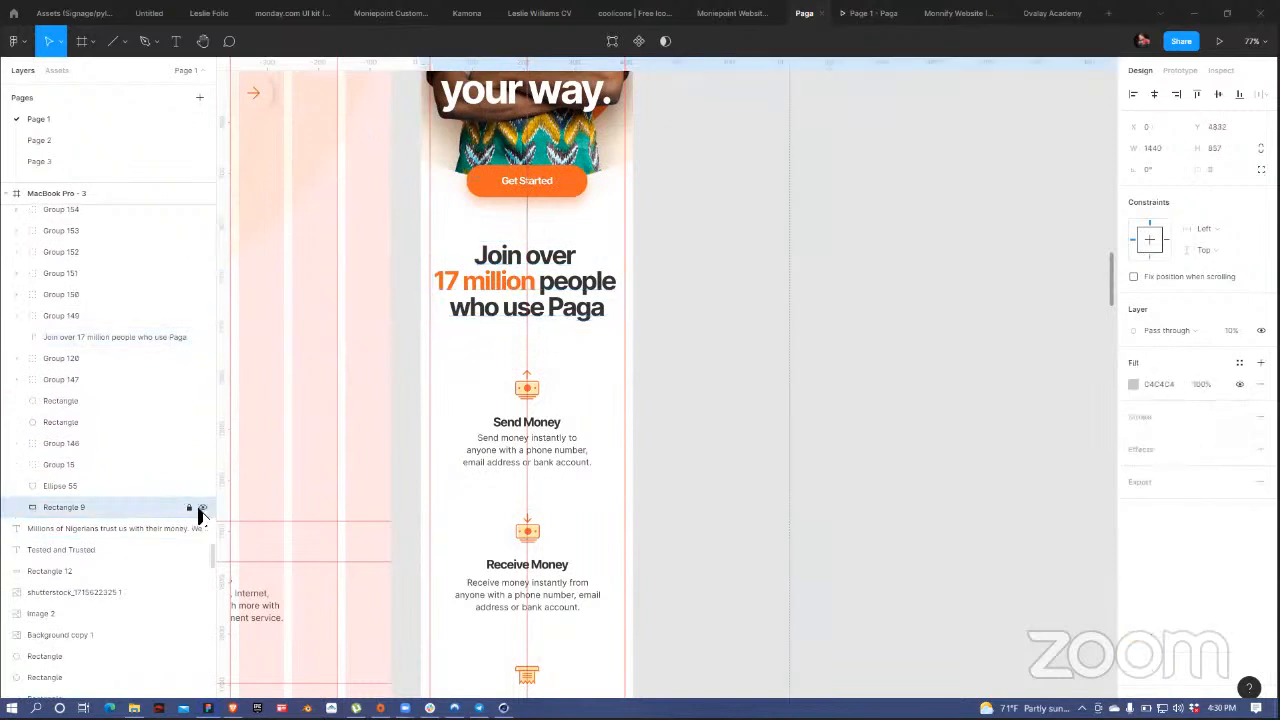
{"action": "left_click", "coordinate": [201, 509]}
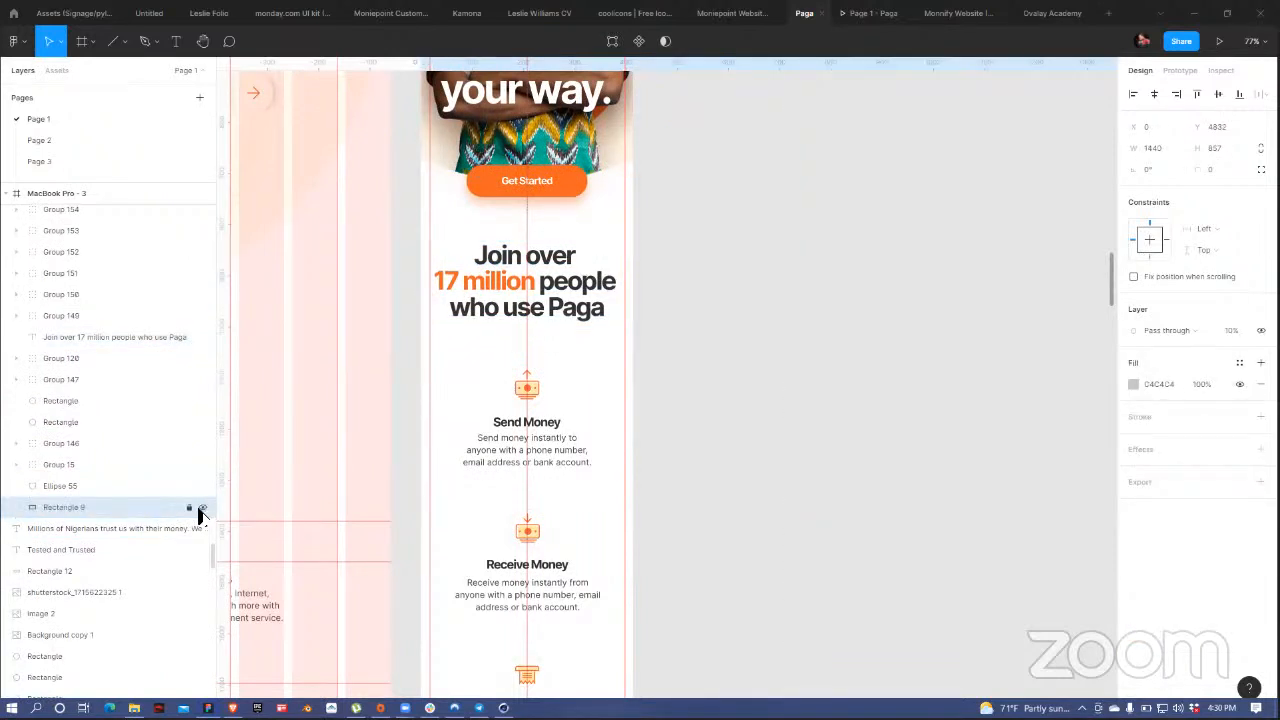
{"action": "left_click", "coordinate": [201, 509]}
{"action": "scroll", "coordinate": [558, 456], "scroll_direction": "down", "scroll_amount": 10}
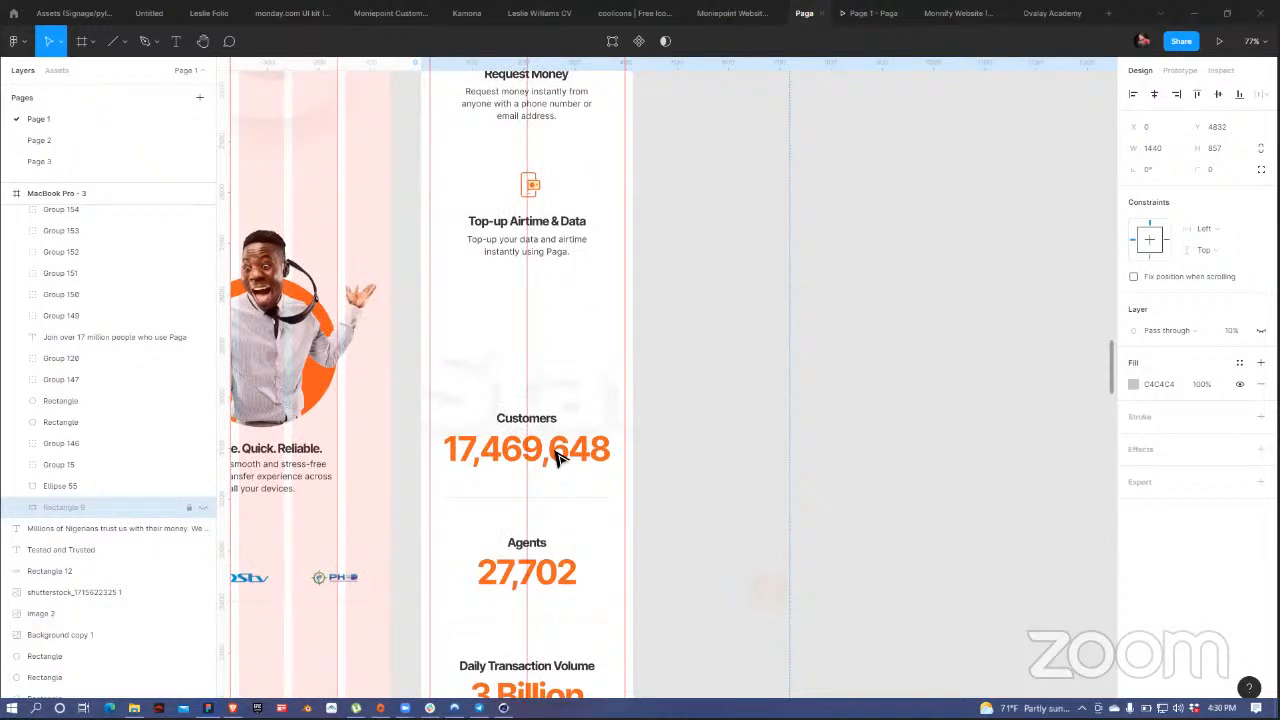
{"action": "left_click", "coordinate": [200, 510]}
{"action": "left_click", "coordinate": [203, 510]}
{"action": "left_click", "coordinate": [203, 516]}
- Move the unlocked Rectangle 9 out of the mobile frame onto the empty canvas beside it
{"action": "scroll", "coordinate": [529, 443], "scroll_direction": "down", "scroll_amount": 5}
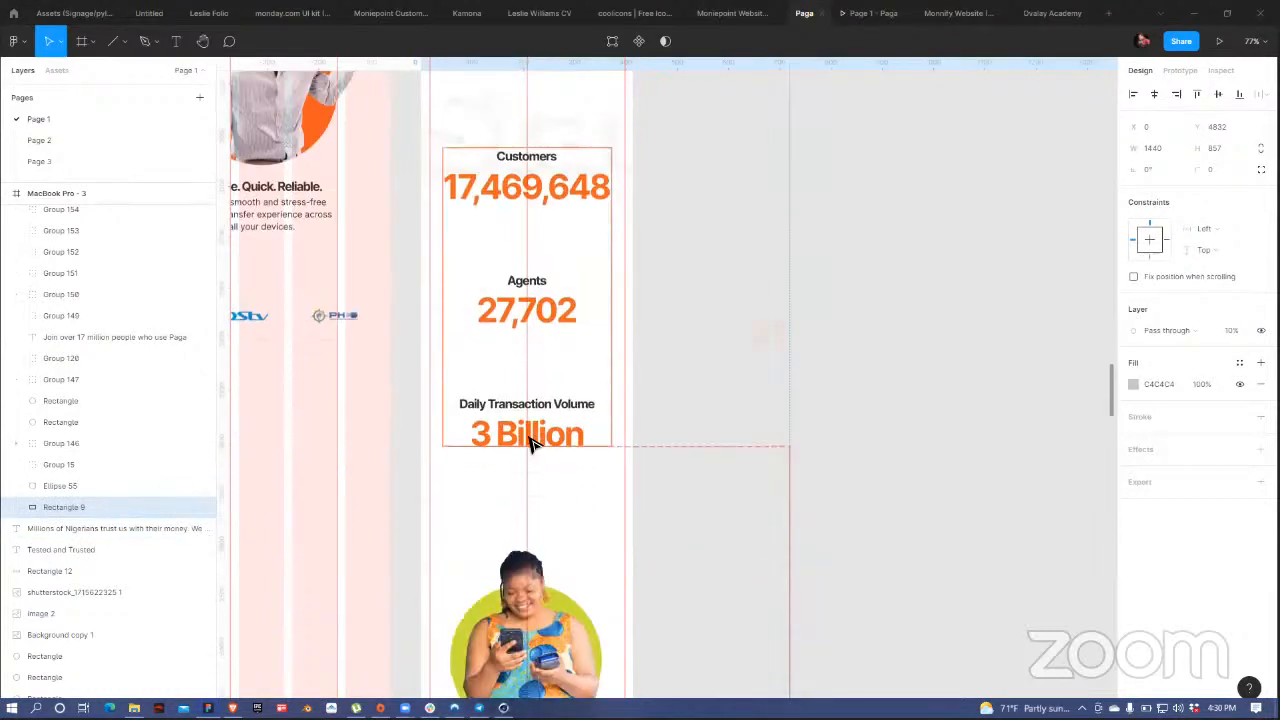
{"action": "scroll", "coordinate": [529, 443], "scroll_direction": "down", "scroll_amount": 9}
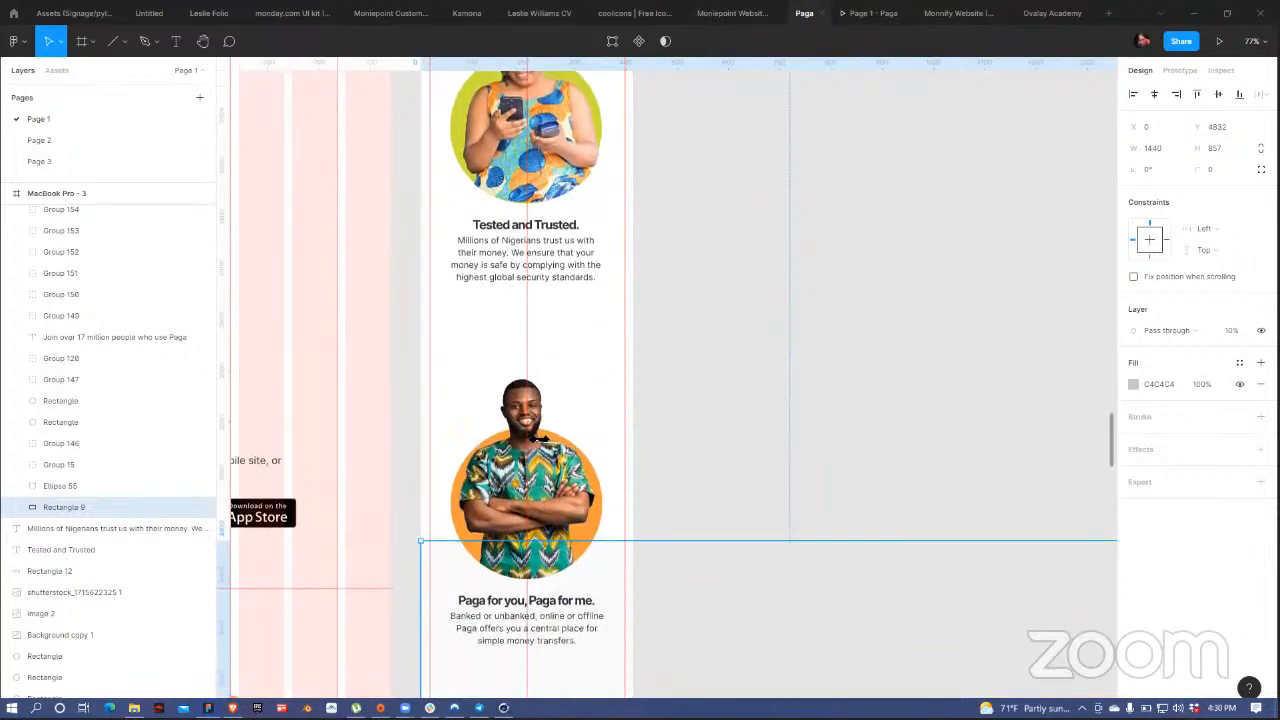
{"action": "scroll", "coordinate": [537, 438], "scroll_direction": "down", "scroll_amount": 5}
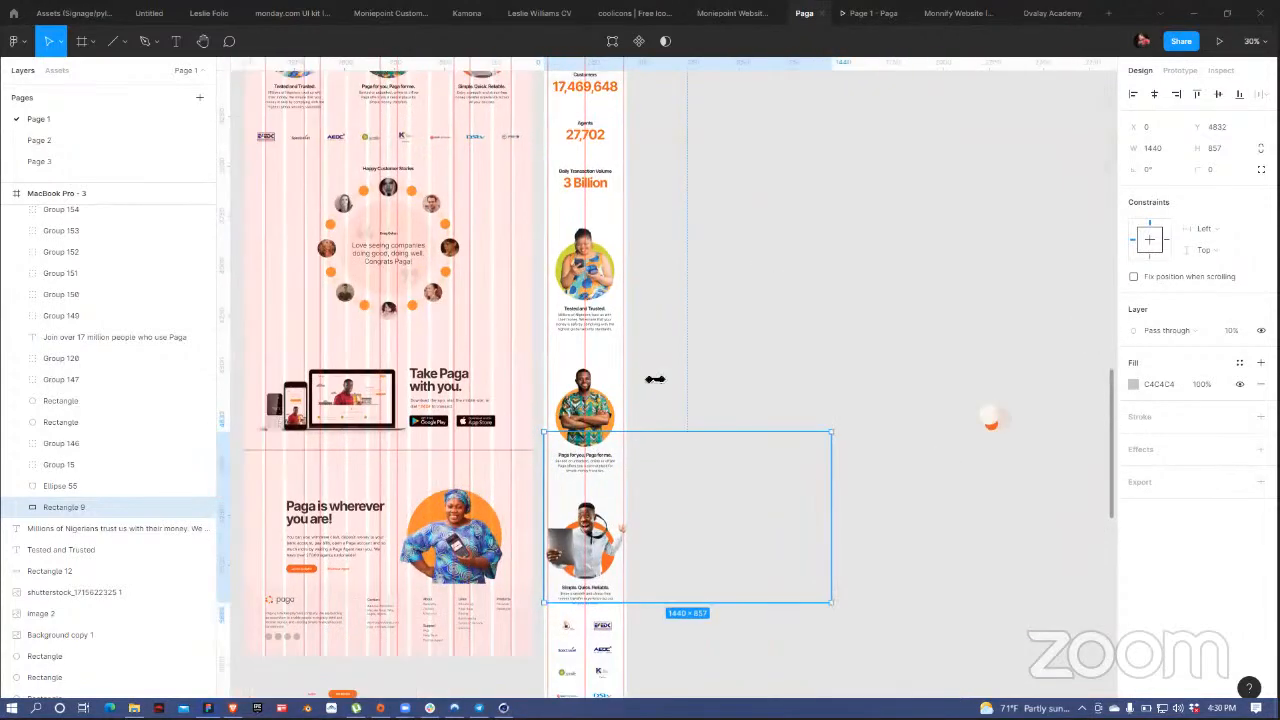
{"action": "scroll", "coordinate": [655, 379], "scroll_direction": "down", "scroll_amount": 3}
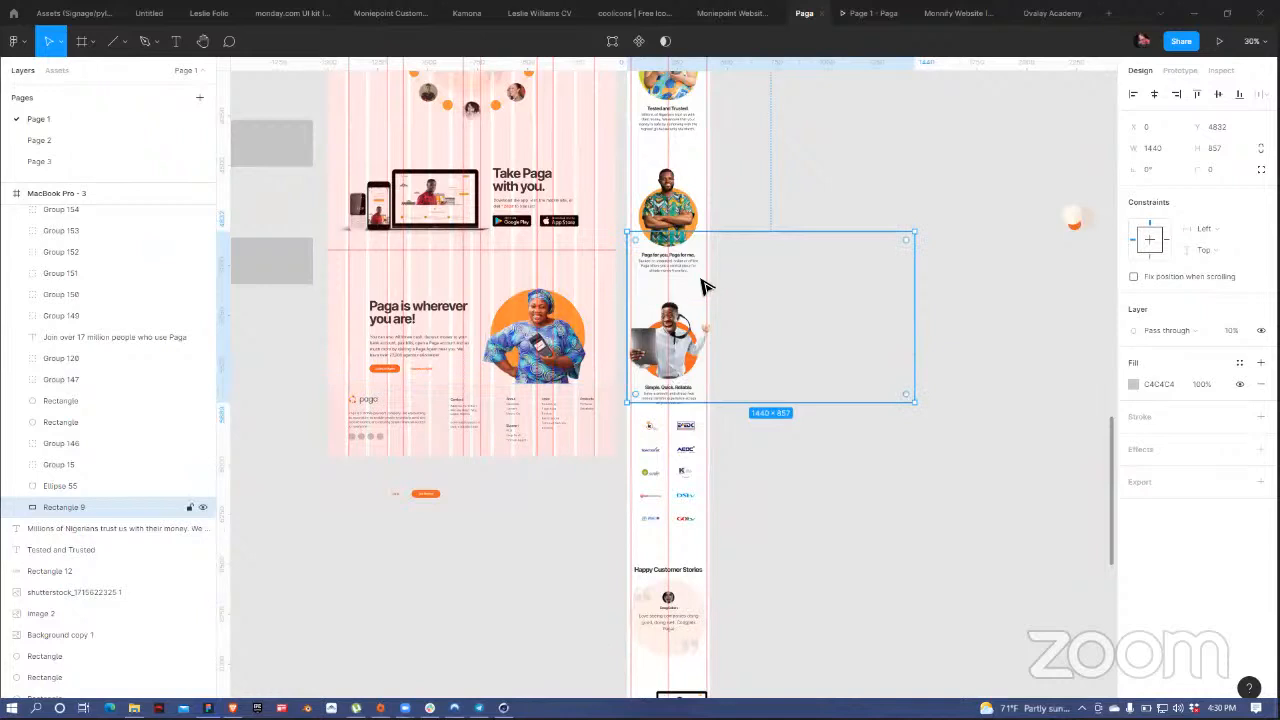
{"action": "left_click_drag", "start_coordinate": [703, 287], "coordinate": [898, 197]}
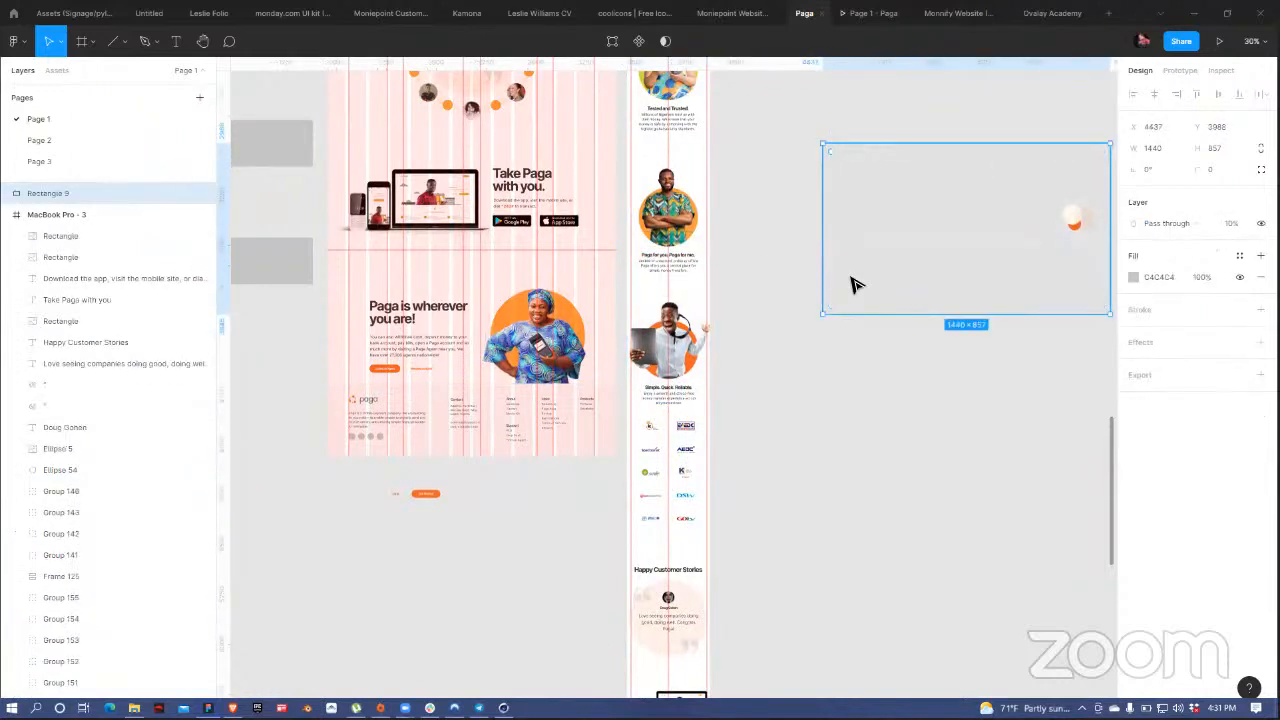
{"action": "left_click_drag", "start_coordinate": [903, 273], "coordinate": [912, 116]}
{"action": "left_click", "coordinate": [713, 334]}
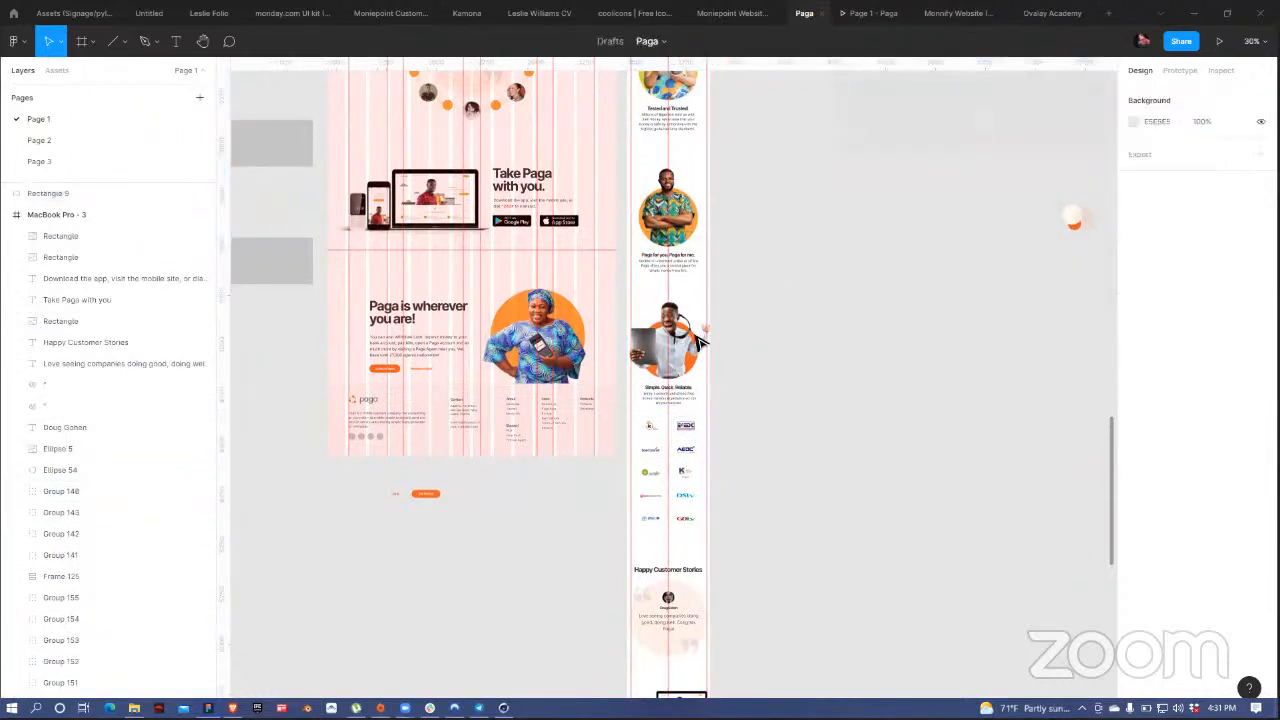
- Move the mobile frame's device image, "Take Paga with you" texts and both store badges up together, closer to the testimonial
{"action": "scroll", "coordinate": [690, 345], "scroll_direction": "up", "scroll_amount": 5, "text": "ctrl"}
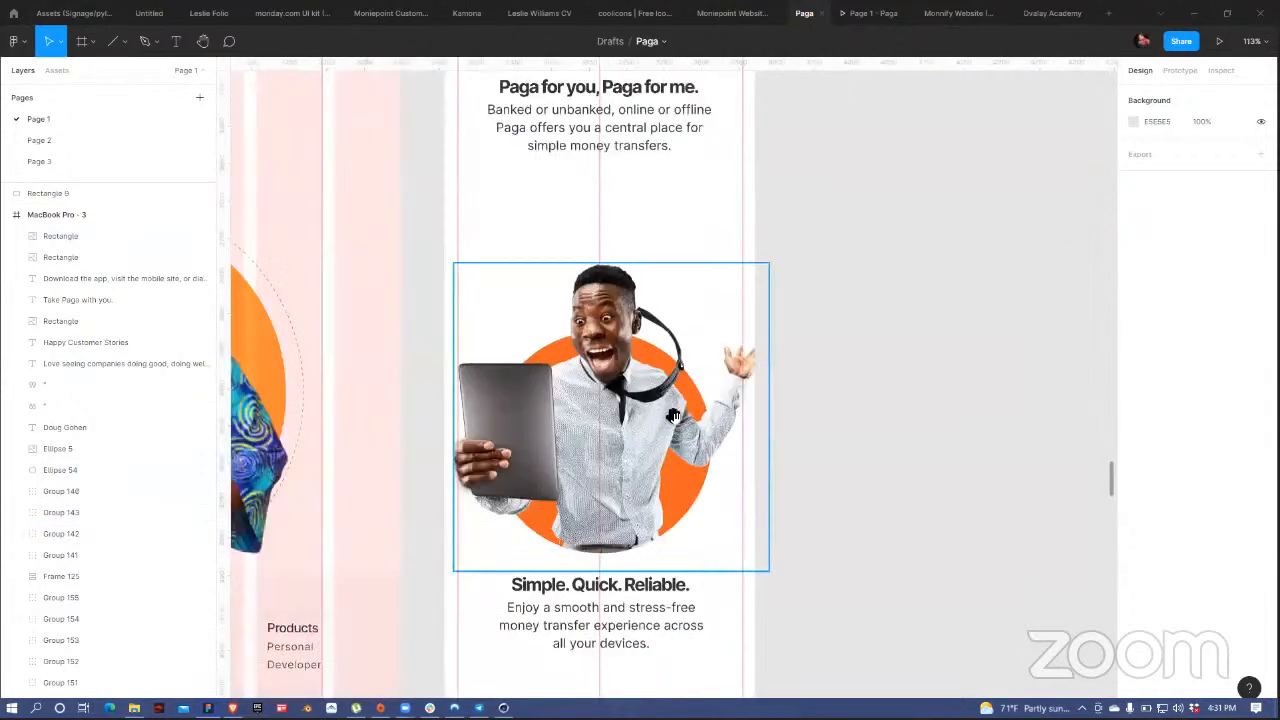
{"action": "scroll", "coordinate": [674, 416], "scroll_direction": "down", "scroll_amount": 4, "text": "ctrl"}
{"action": "scroll", "coordinate": [674, 416], "scroll_direction": "down", "scroll_amount": 10}
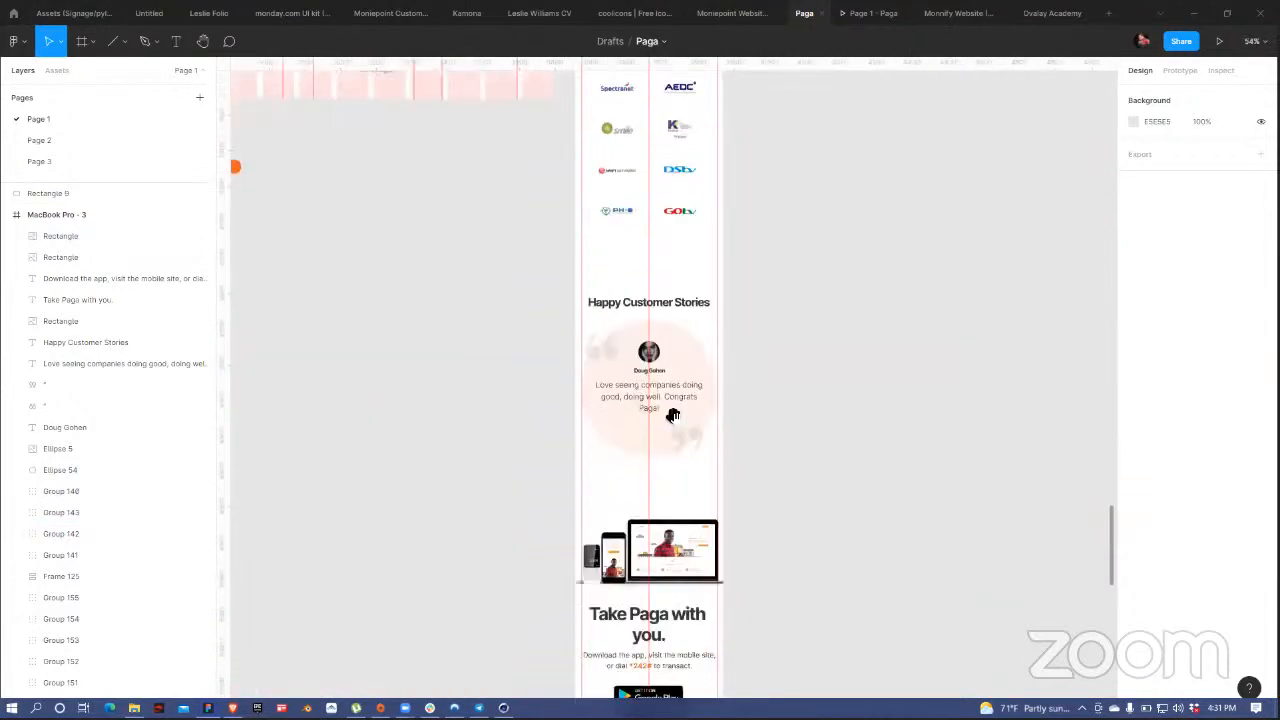
{"action": "scroll", "coordinate": [674, 416], "scroll_direction": "down", "scroll_amount": 3}
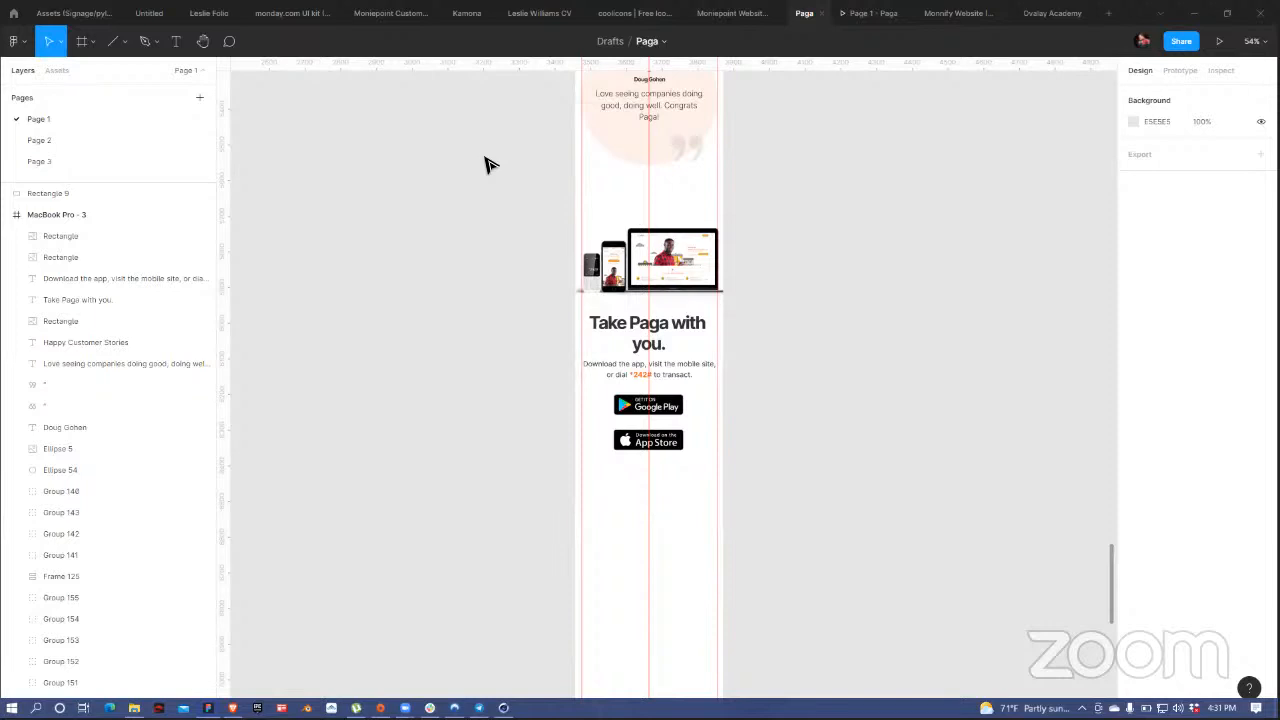
{"action": "left_click", "coordinate": [665, 280]}
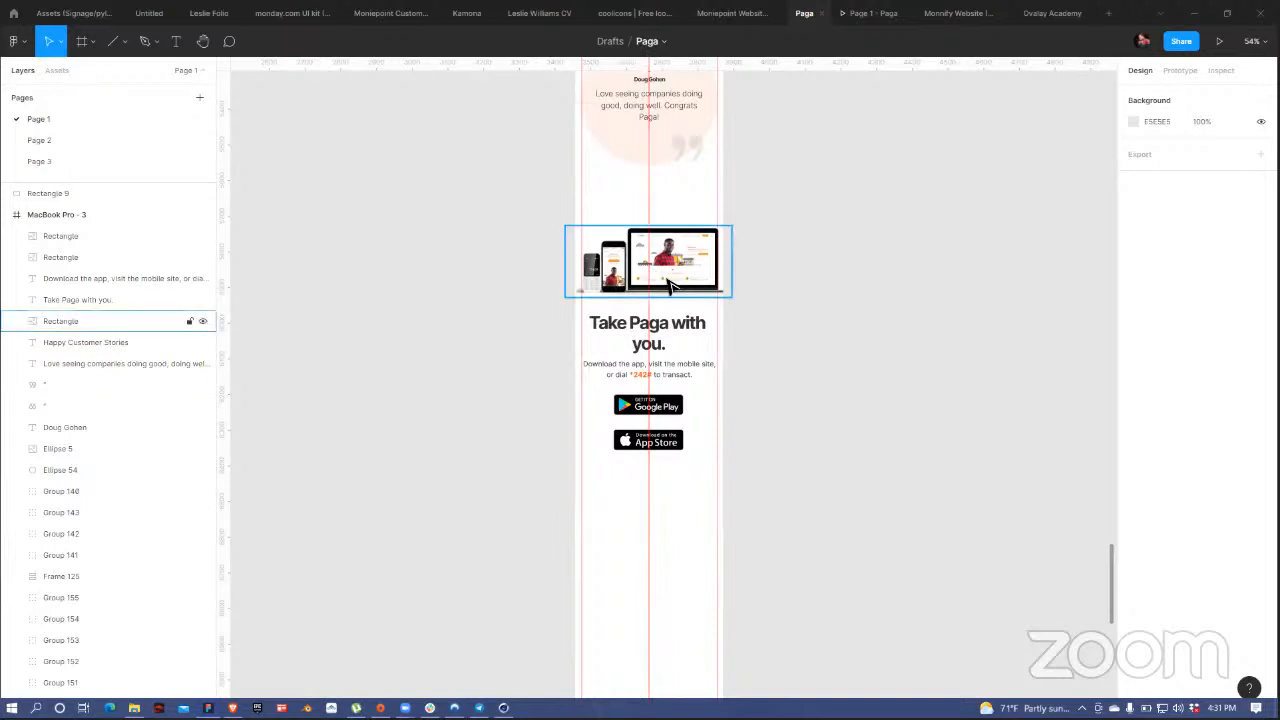
{"action": "left_click", "coordinate": [655, 343], "text": "shift"}
{"action": "left_click", "coordinate": [672, 368], "text": "shift"}
{"action": "left_click", "coordinate": [665, 405], "text": "shift"}
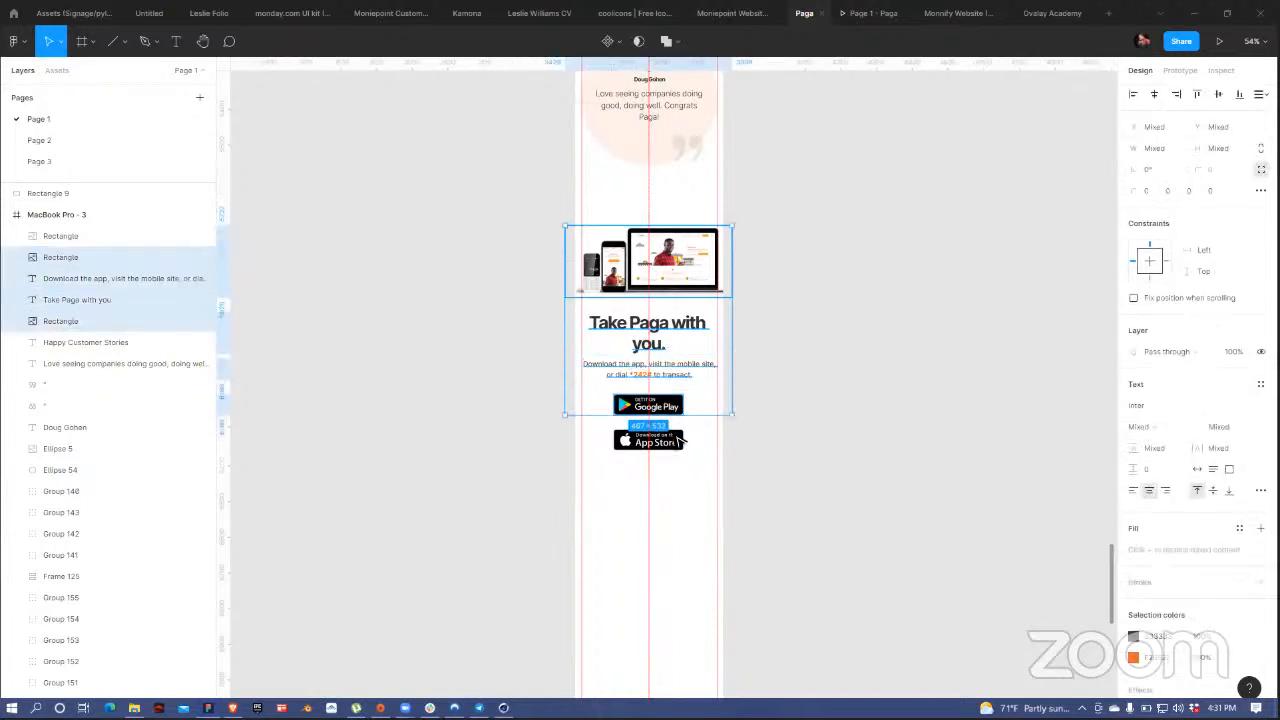
{"action": "left_click", "coordinate": [677, 437], "text": "shift"}
{"action": "left_click_drag", "start_coordinate": [674, 280], "coordinate": [674, 255]}
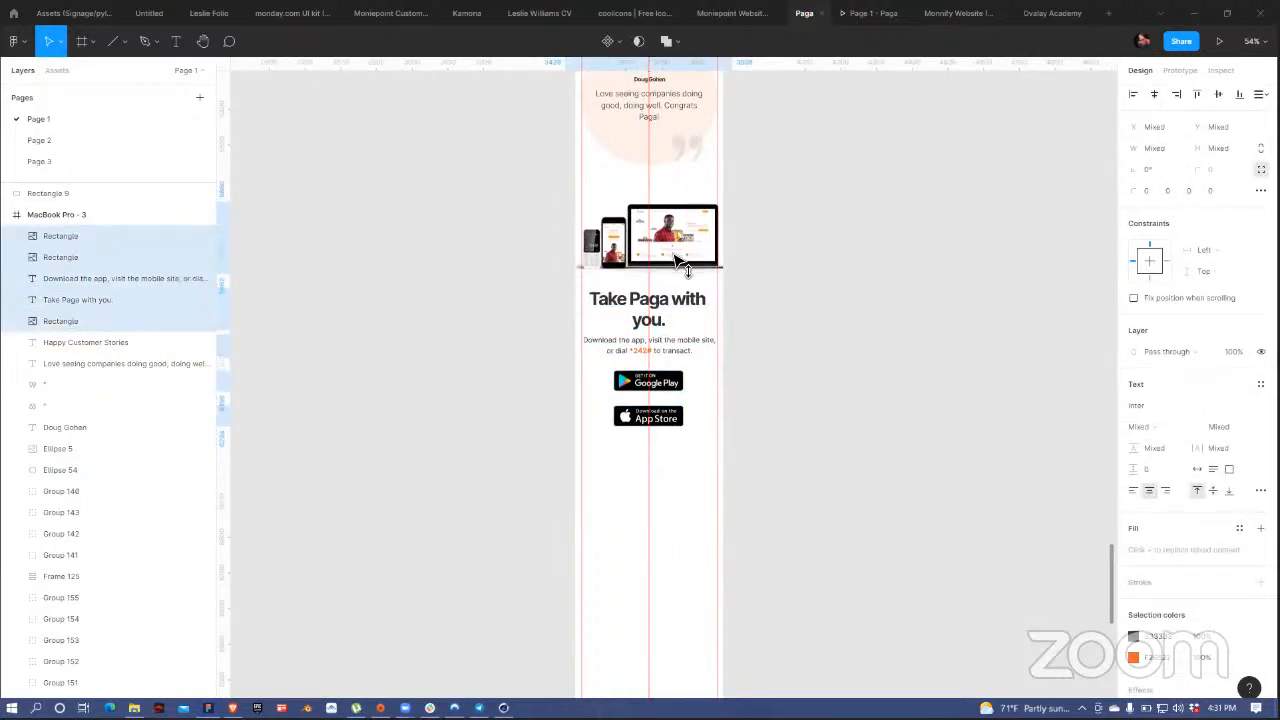
- Shift the "Happy Customer Stories" section and the app download section up together, closer to the partner logos
{"action": "scroll", "coordinate": [766, 266], "scroll_direction": "up", "scroll_amount": 4}
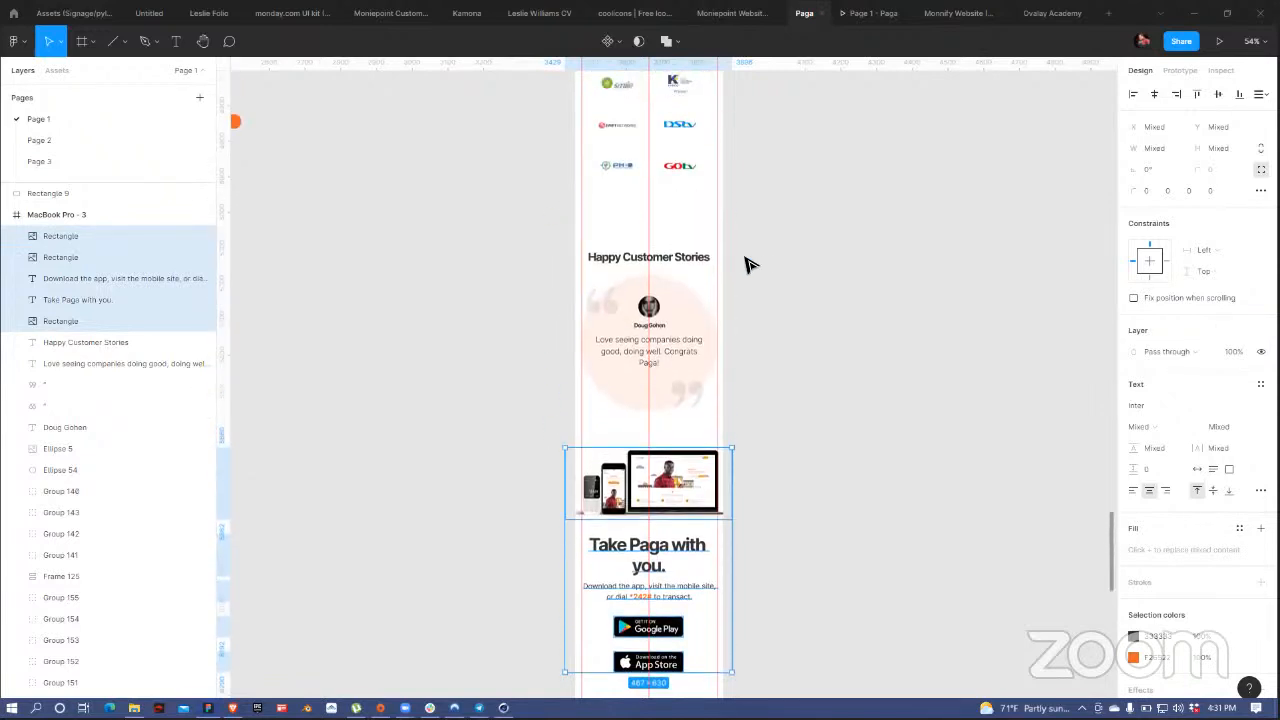
{"action": "scroll", "coordinate": [747, 264], "scroll_direction": "up", "scroll_amount": 1}
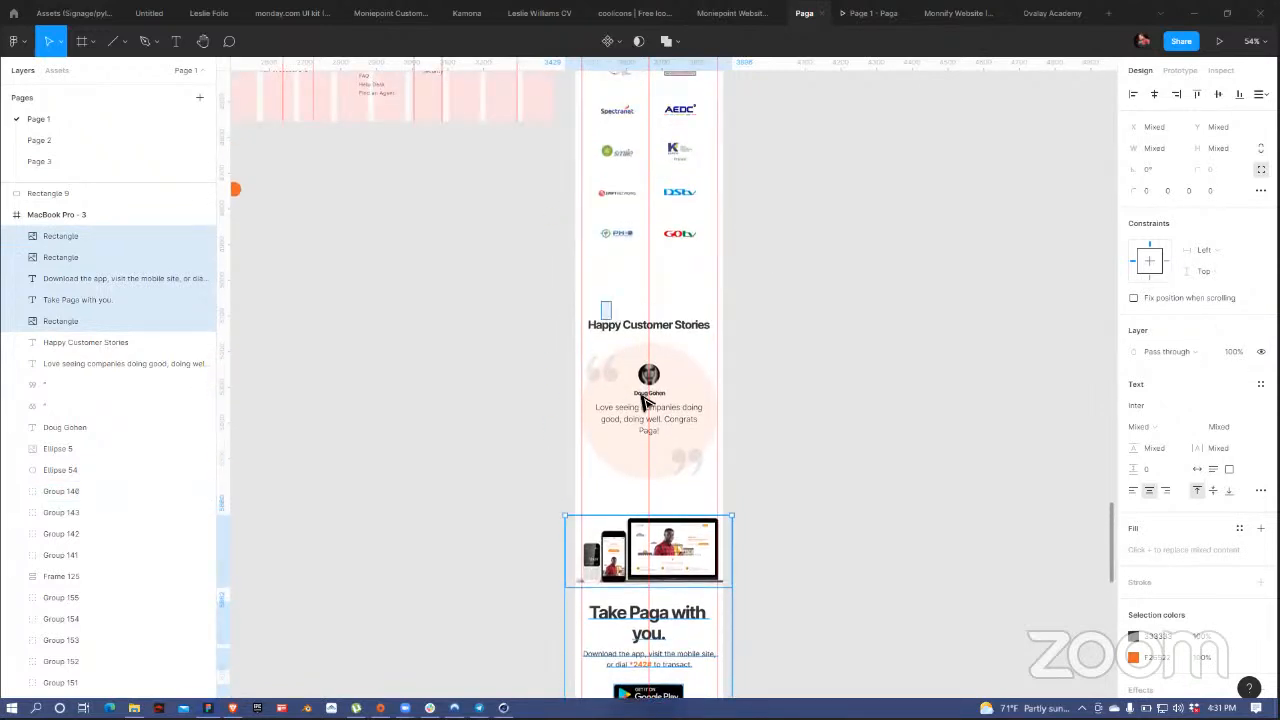
{"action": "left_click_drag", "start_coordinate": [641, 396], "coordinate": [709, 495]}
{"action": "left_click_drag", "start_coordinate": [684, 430], "coordinate": [684, 402]}
{"action": "left_click", "coordinate": [790, 412]}
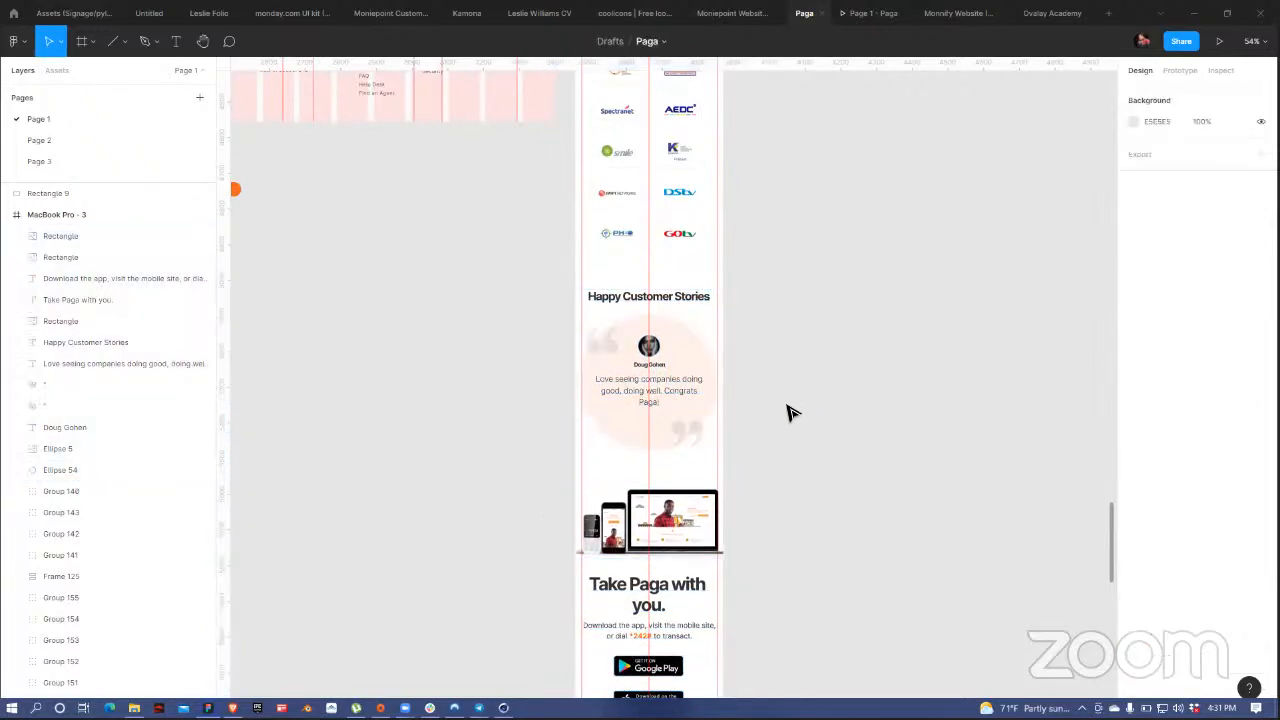
- Duplicate the desktop layout's framed illustration of the woman holding a payment terminal onto the empty canvas beside the mobile frame
{"action": "scroll", "coordinate": [783, 408], "scroll_direction": "up", "scroll_amount": 5}
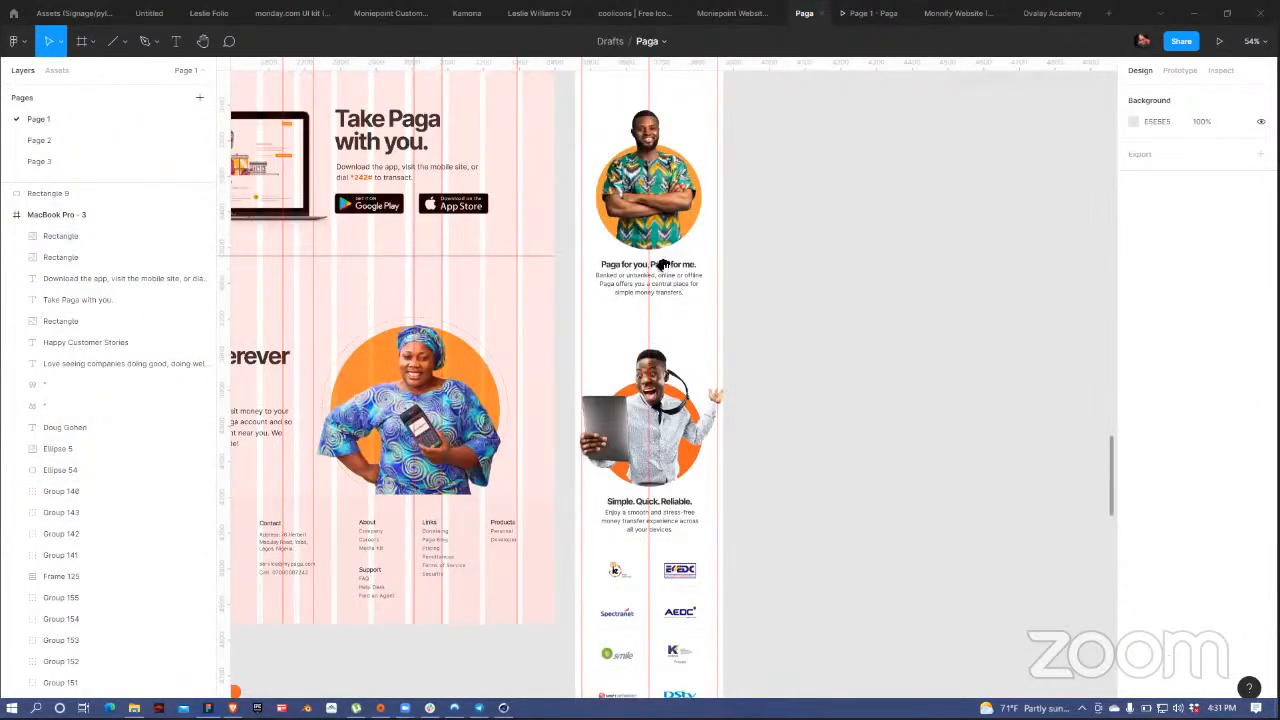
{"action": "scroll", "coordinate": [511, 147], "scroll_direction": "left", "scroll_amount": 3}
{"action": "scroll", "coordinate": [510, 148], "scroll_direction": "left", "scroll_amount": 3}
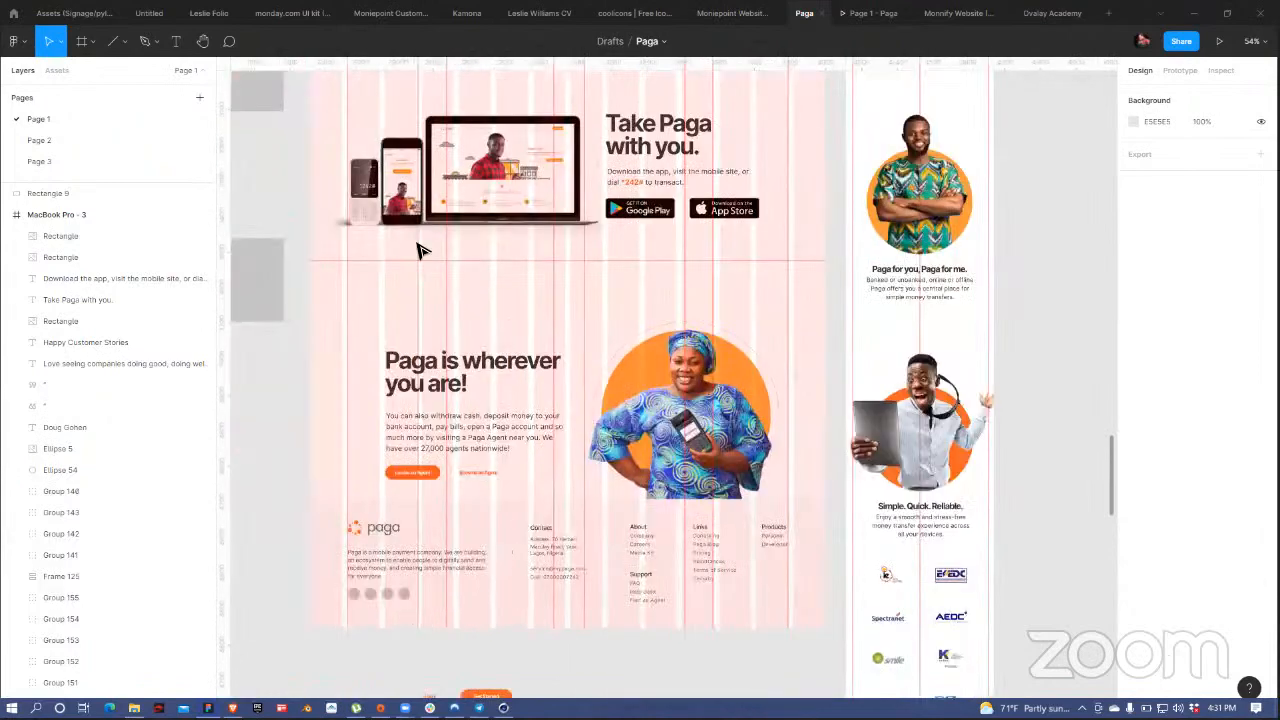
{"action": "scroll", "coordinate": [418, 249], "scroll_direction": "down", "scroll_amount": 2}
{"action": "left_click", "coordinate": [419, 207]}
{"action": "left_click", "coordinate": [297, 169]}
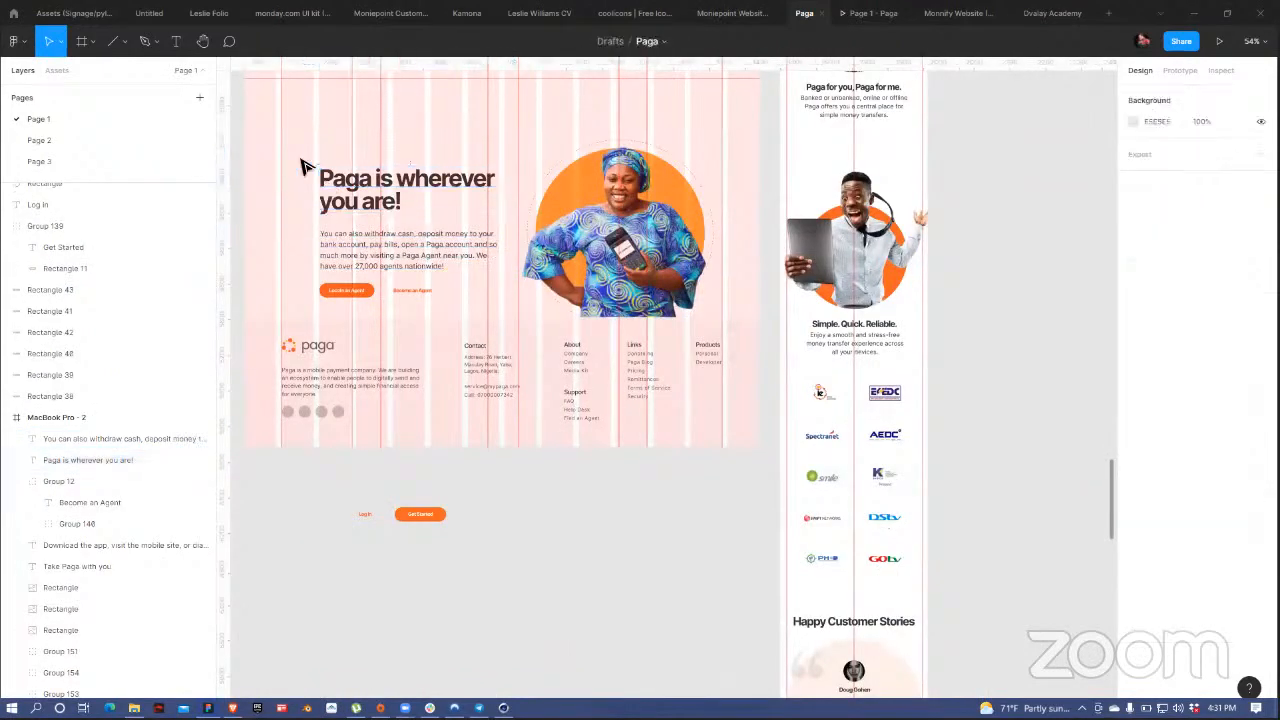
{"action": "left_click_drag", "start_coordinate": [301, 157], "coordinate": [503, 311]}
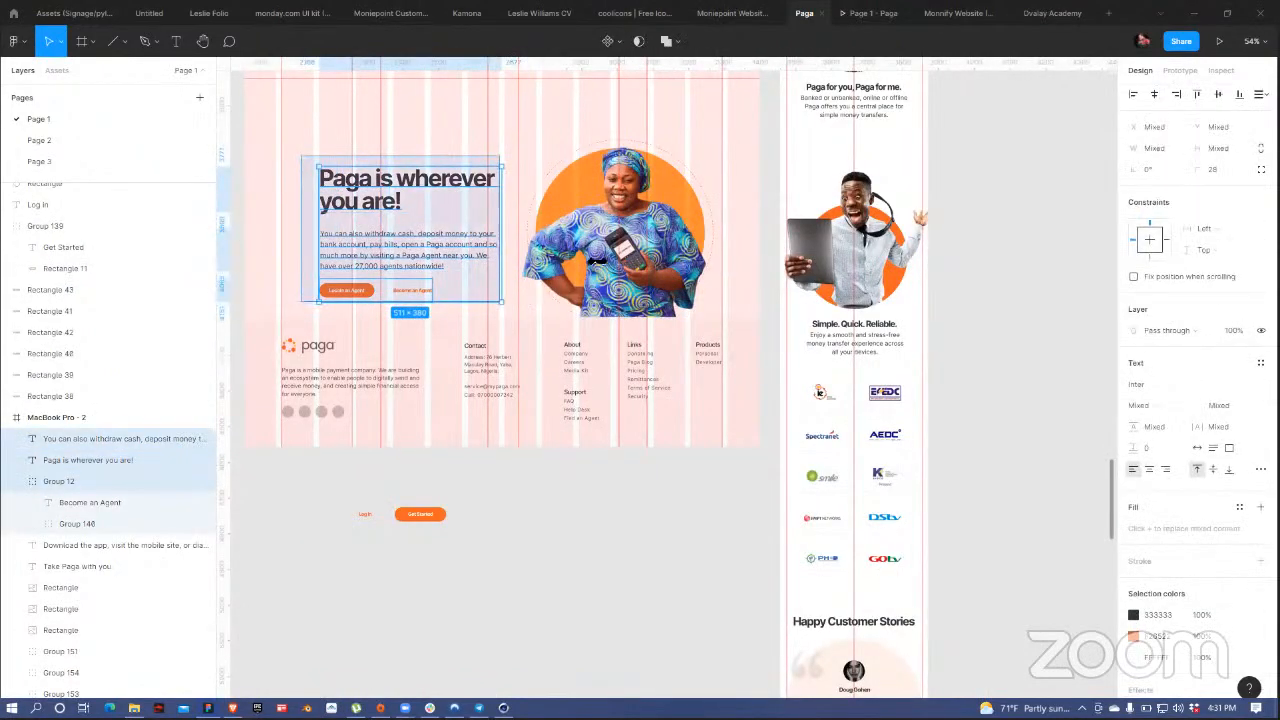
{"action": "key", "text": "Escape"}
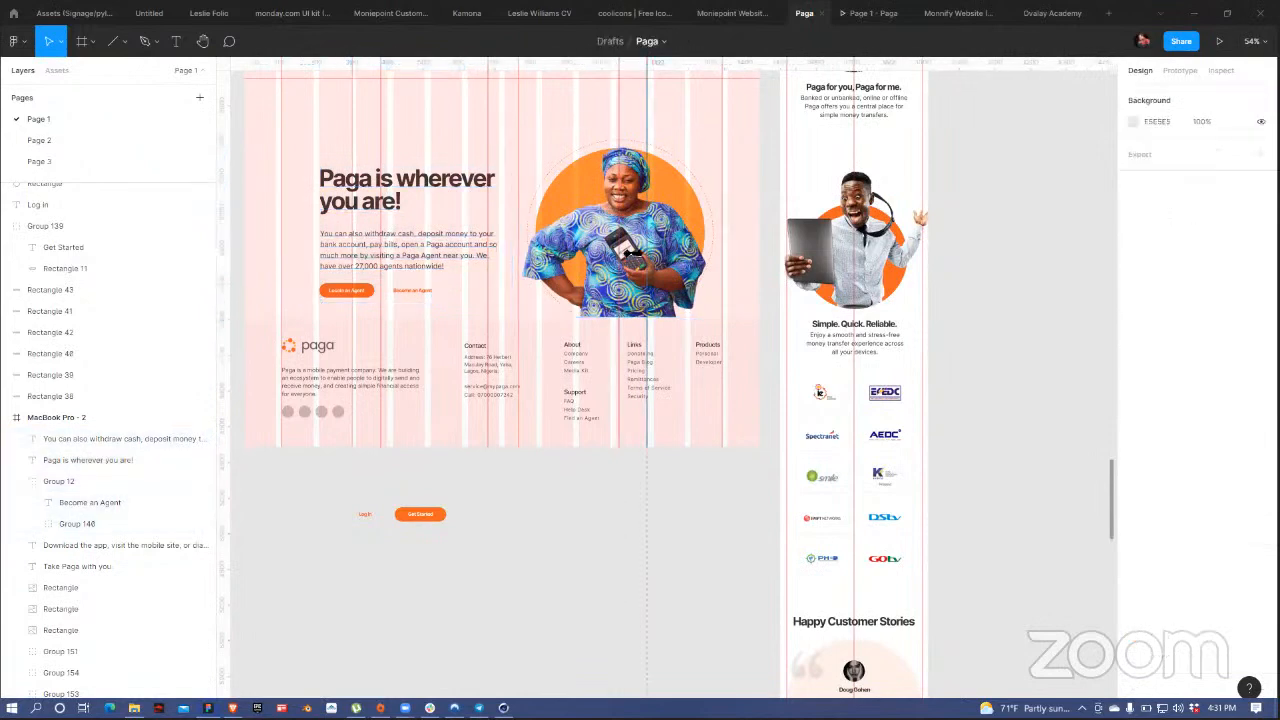
{"action": "left_click", "coordinate": [686, 256]}
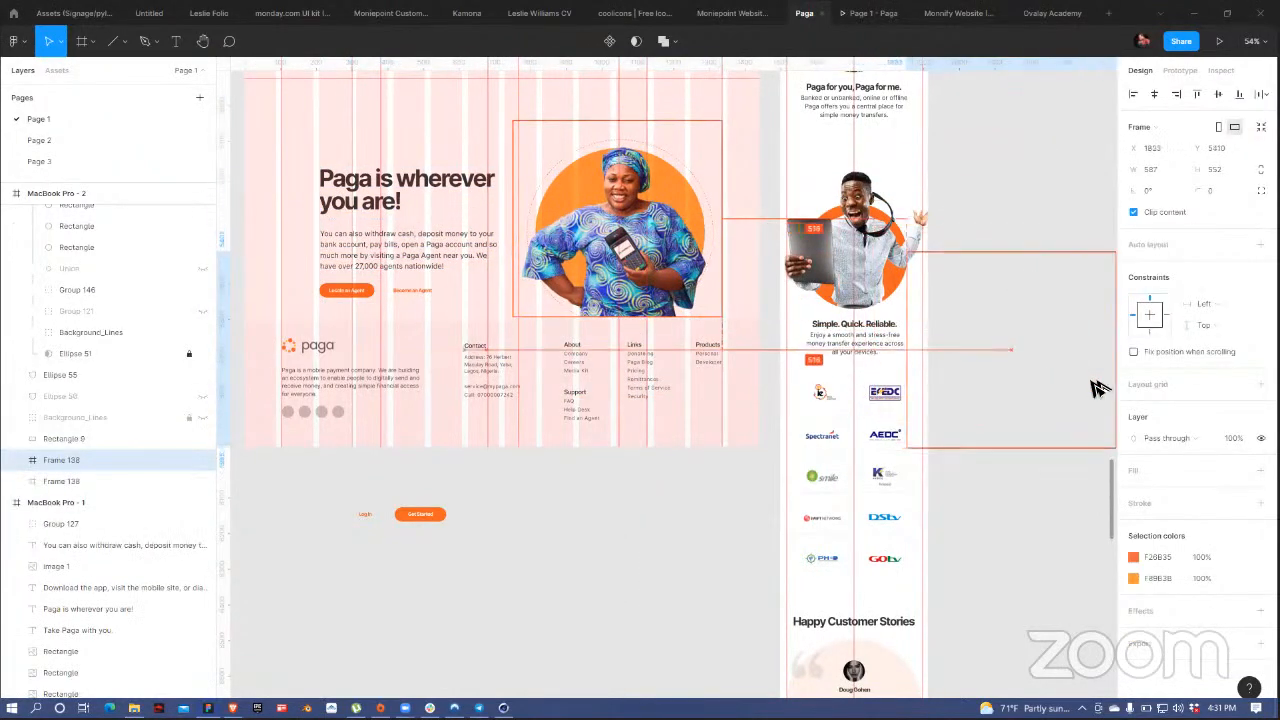
{"action": "left_click_drag", "start_coordinate": [1094, 383], "coordinate": [1115, 386]}
{"action": "scroll", "coordinate": [915, 215], "scroll_direction": "down", "scroll_amount": 3}
{"action": "scroll", "coordinate": [915, 215], "scroll_direction": "right", "scroll_amount": 2}
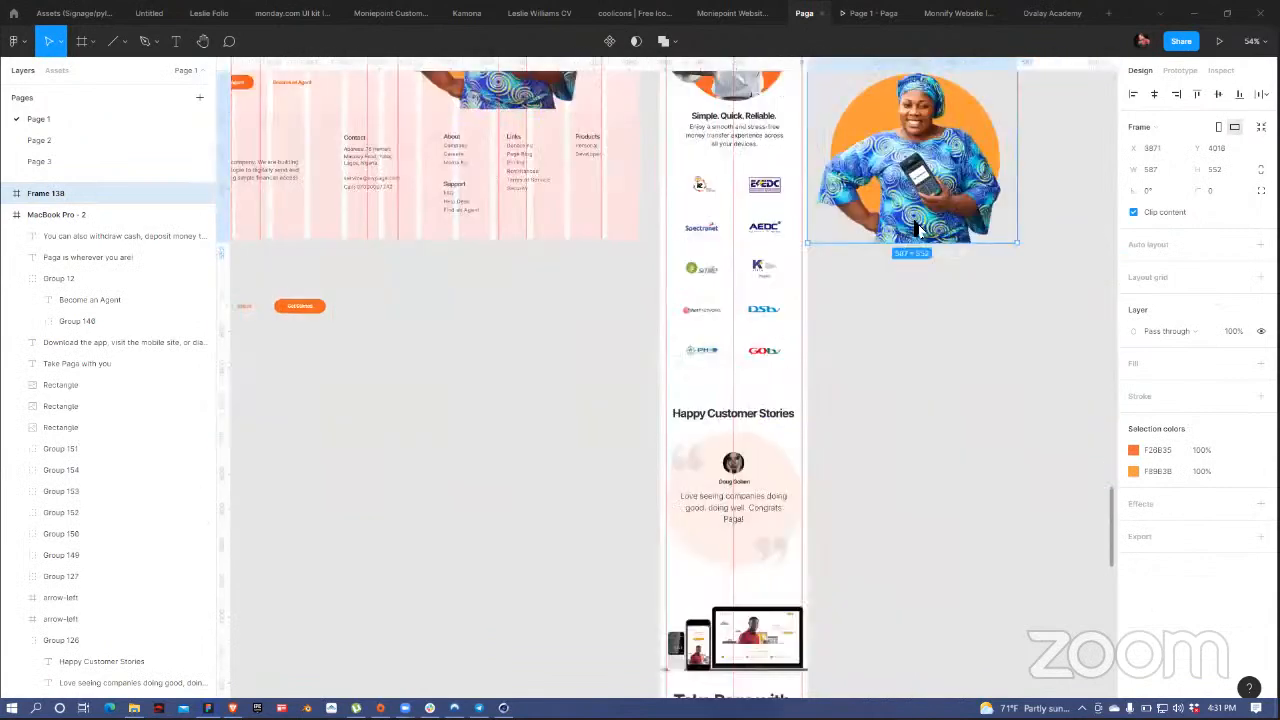
- Move the copied woman illustration further down the canvas, beside the mobile frame's "Happy Customer Stories" section
{"action": "scroll", "coordinate": [933, 295], "scroll_direction": "down", "scroll_amount": 2}
{"action": "scroll", "coordinate": [933, 295], "scroll_direction": "right", "scroll_amount": 1}
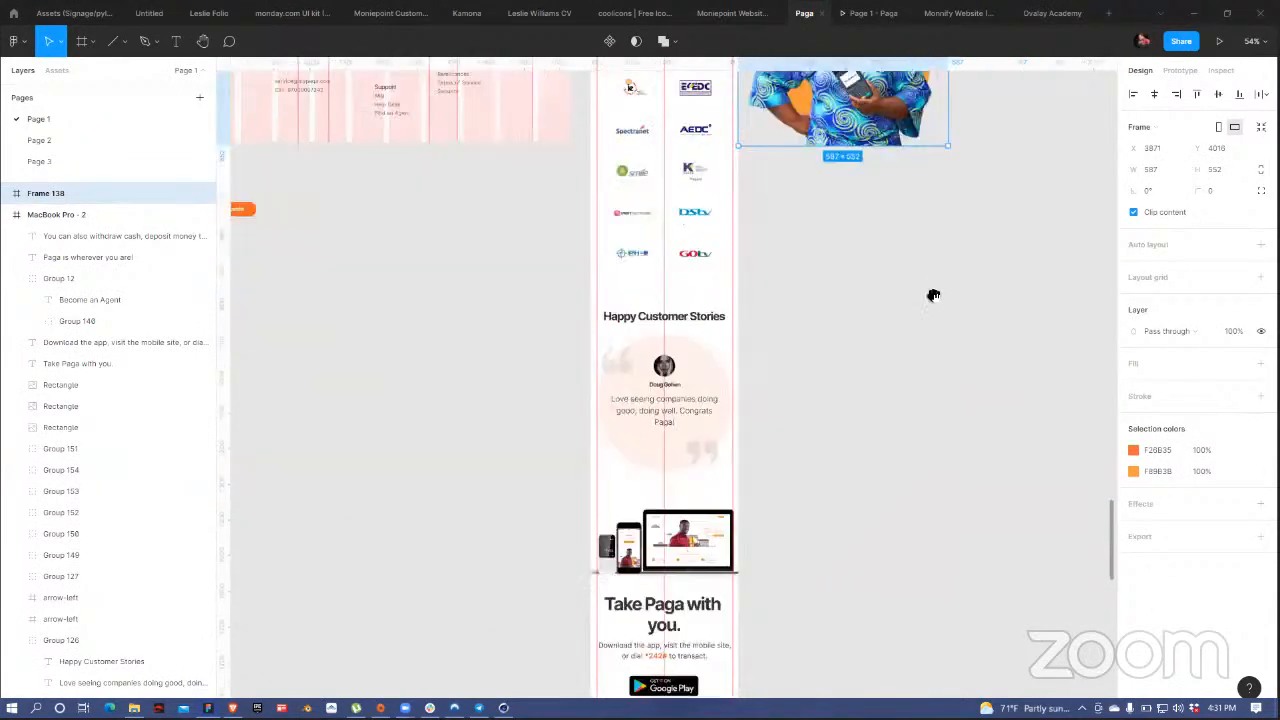
{"action": "scroll", "coordinate": [933, 295], "scroll_direction": "down", "scroll_amount": 2}
{"action": "scroll", "coordinate": [933, 295], "scroll_direction": "right", "scroll_amount": 1}
{"action": "scroll", "coordinate": [817, 189], "scroll_direction": "up", "scroll_amount": 4}
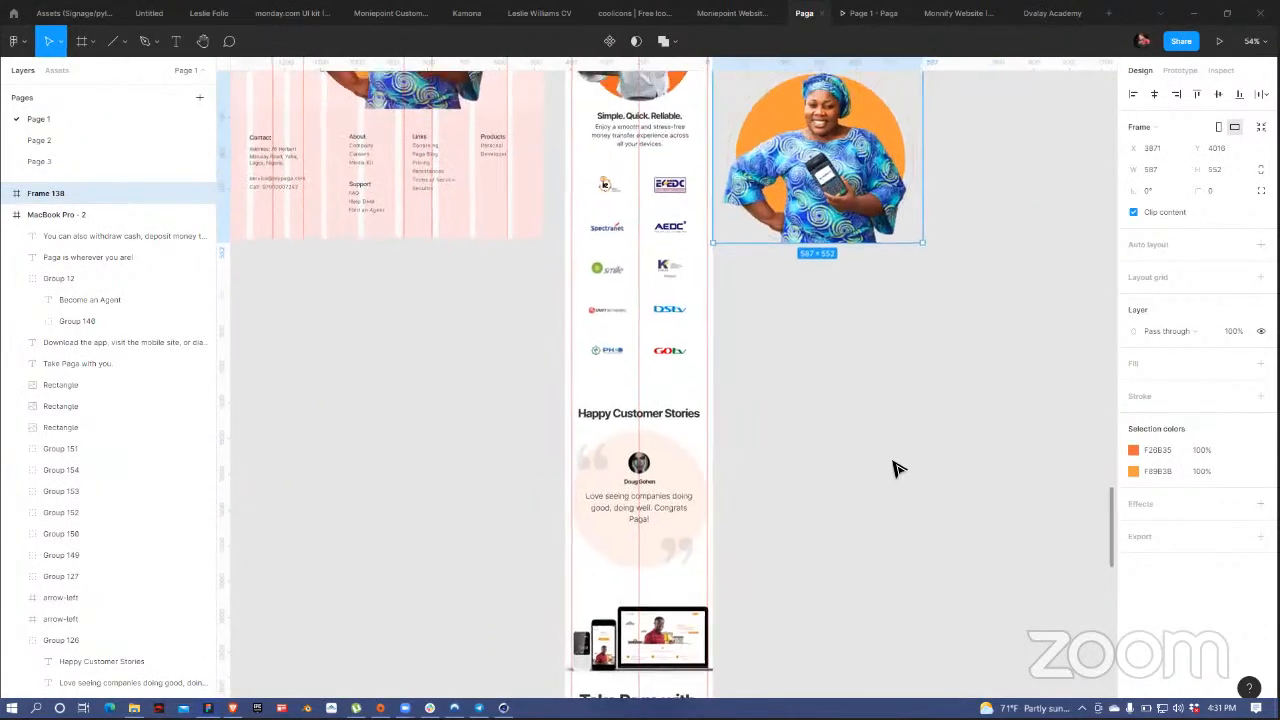
{"action": "left_click_drag", "start_coordinate": [798, 225], "coordinate": [873, 549]}
{"action": "scroll", "coordinate": [1037, 523], "scroll_direction": "down", "scroll_amount": 1}
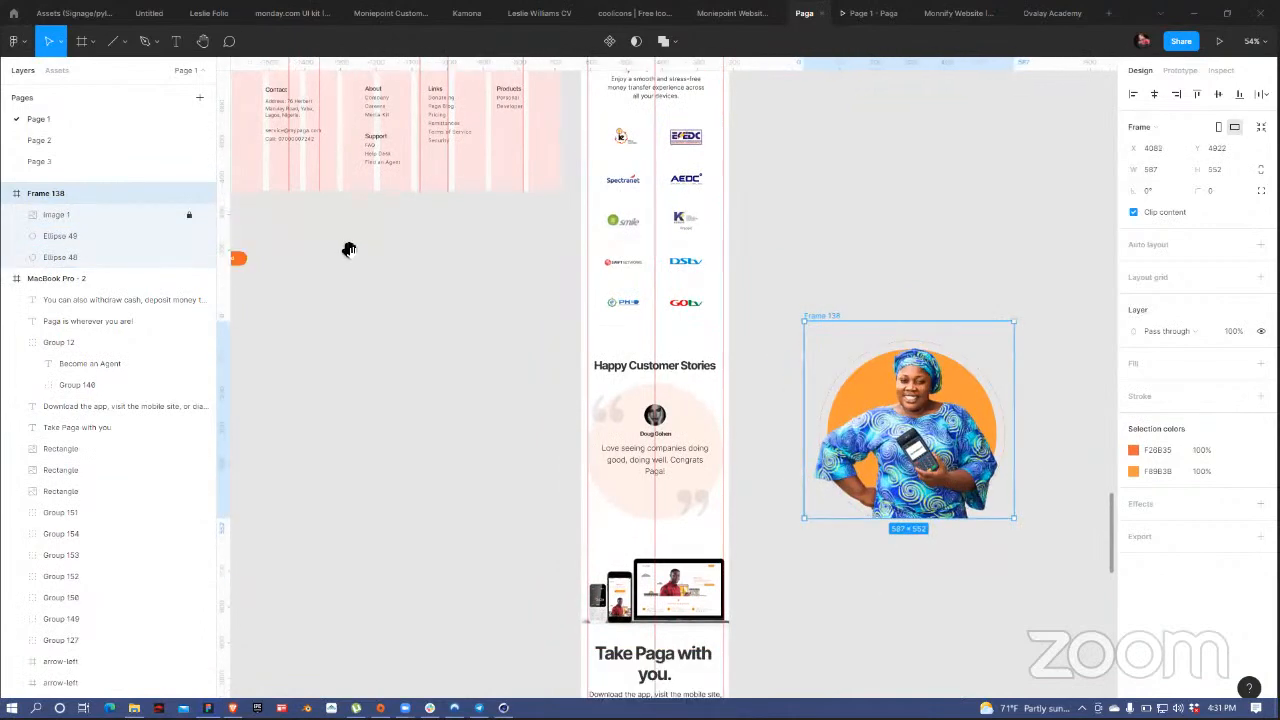
- Duplicate the desktop "Paga is wherever you are!" heading, its paragraph and its button group beside the mobile frame, above the woman illustration
{"action": "scroll", "coordinate": [430, 350], "scroll_direction": "down", "scroll_amount": 3}
{"action": "scroll", "coordinate": [430, 350], "scroll_direction": "left", "scroll_amount": 2}
{"action": "scroll", "coordinate": [480, 480], "scroll_direction": "up", "scroll_amount": 3}
{"action": "scroll", "coordinate": [480, 480], "scroll_direction": "left", "scroll_amount": 1}
{"action": "scroll", "coordinate": [476, 83], "scroll_direction": "up", "scroll_amount": 2}
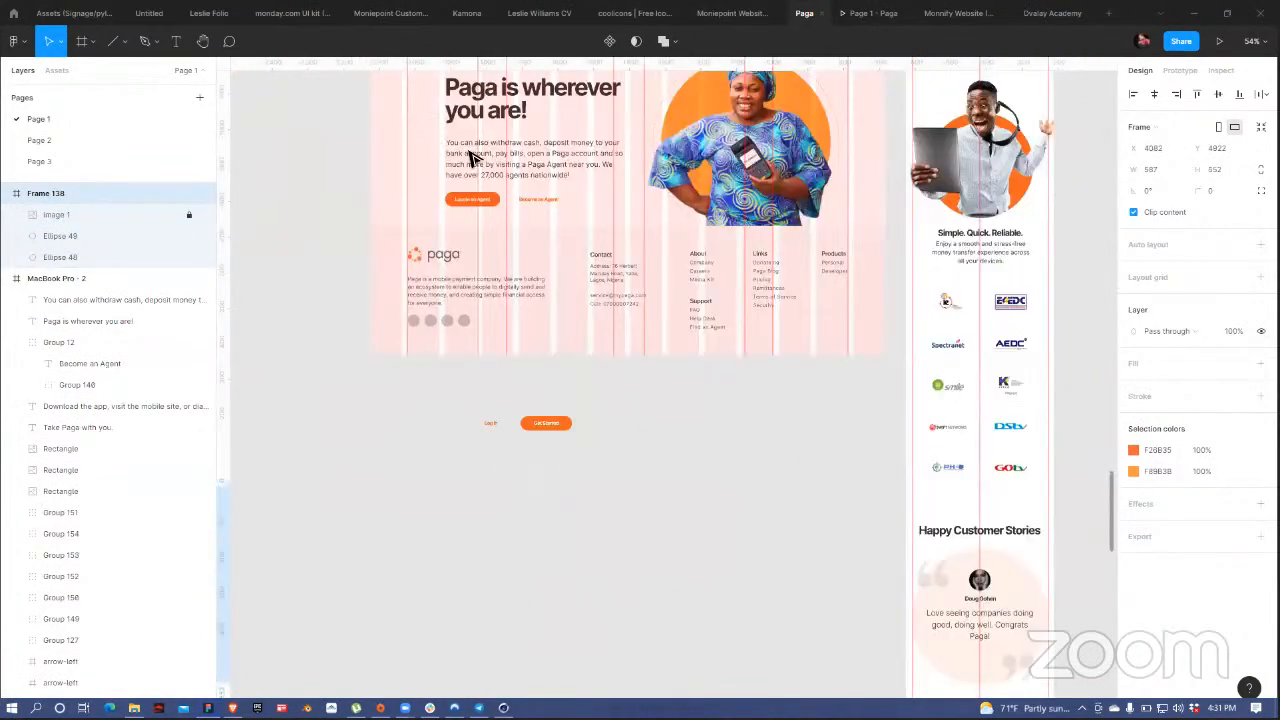
{"action": "left_click", "coordinate": [473, 157]}
{"action": "left_click", "coordinate": [477, 198], "text": "shift"}
{"action": "left_click", "coordinate": [439, 247], "text": "shift"}
{"action": "left_click_drag", "start_coordinate": [444, 252], "coordinate": [1063, 451], "text": "alt"}
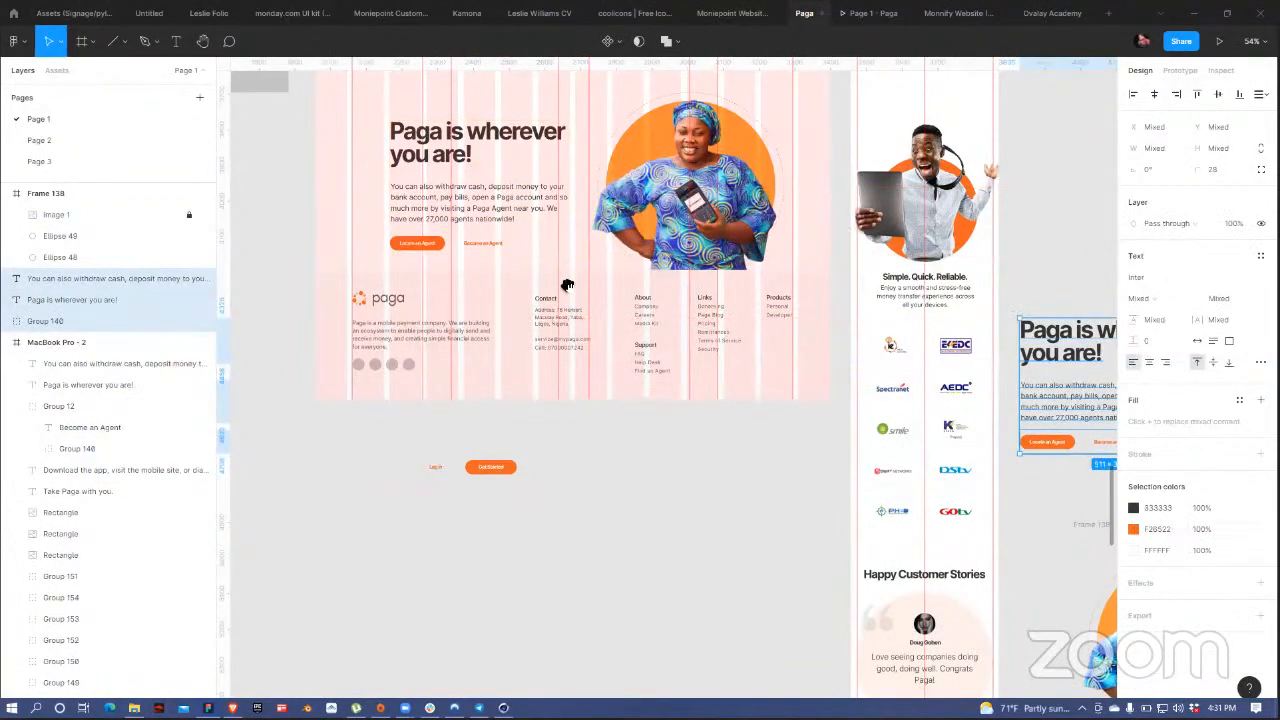
{"action": "scroll", "coordinate": [570, 285], "scroll_direction": "right", "scroll_amount": 5}
{"action": "scroll", "coordinate": [570, 285], "scroll_direction": "down", "scroll_amount": 2}
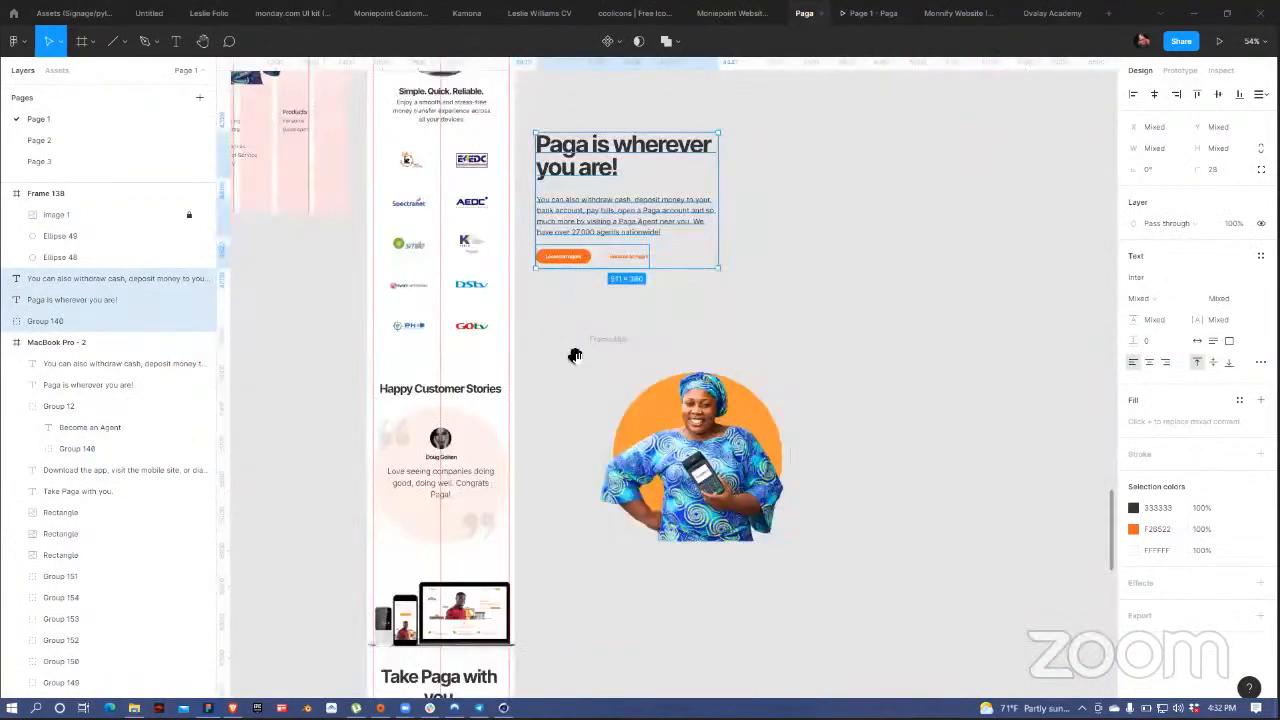
- Duplicate the mobile frame's "Take Paga with you." heading into the blank area below the App Store badge
{"action": "scroll", "coordinate": [674, 206], "scroll_direction": "down", "scroll_amount": 3}
{"action": "scroll", "coordinate": [674, 206], "scroll_direction": "left", "scroll_amount": 2}
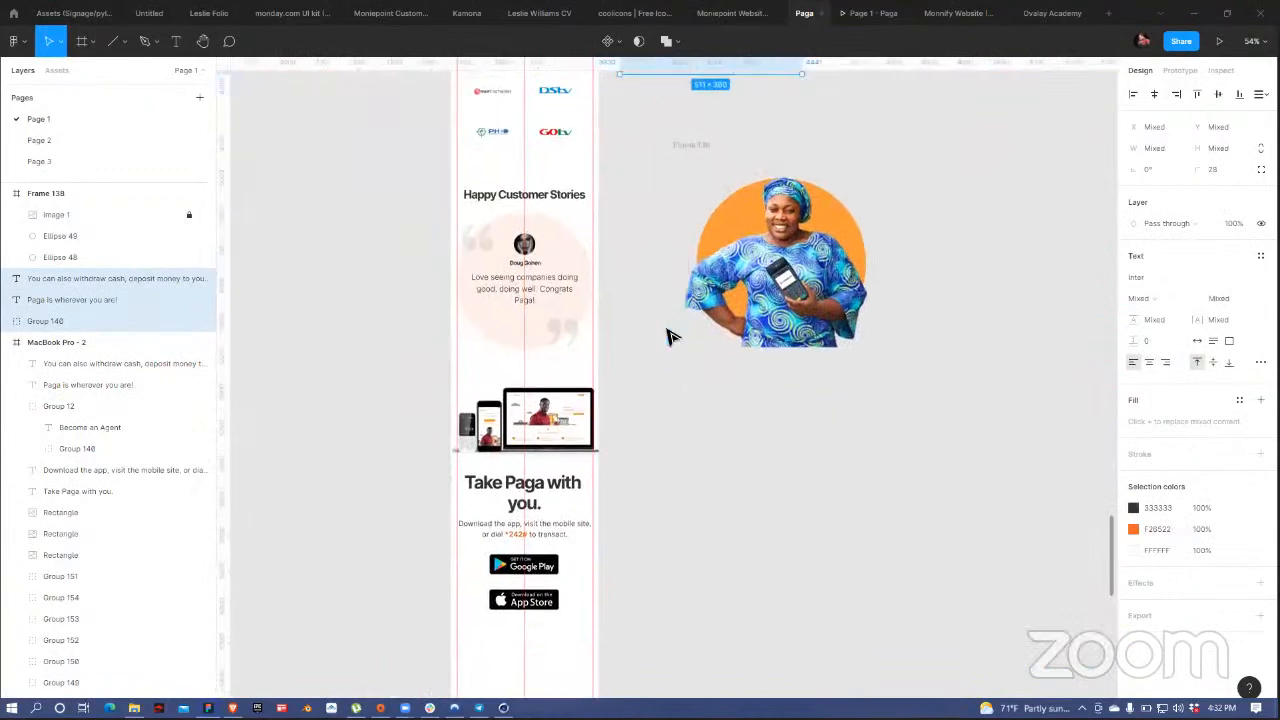
{"action": "scroll", "coordinate": [670, 336], "scroll_direction": "down", "scroll_amount": 5}
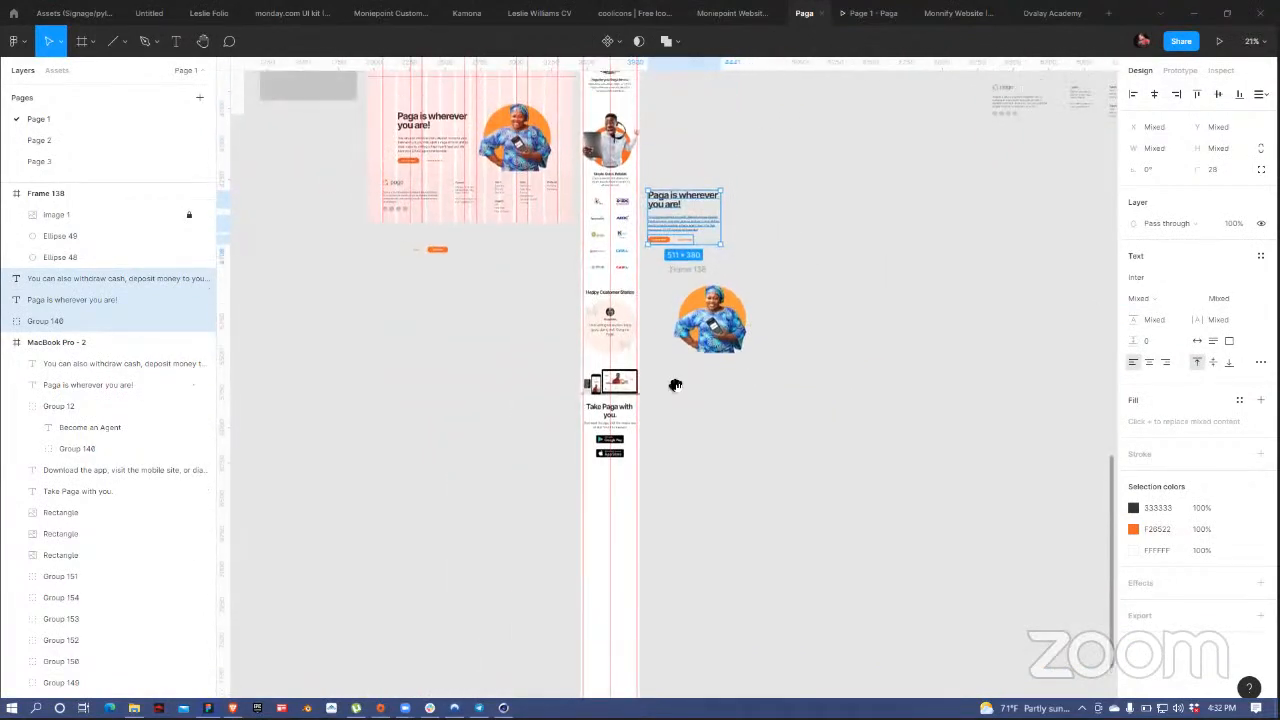
{"action": "scroll", "coordinate": [674, 380], "scroll_direction": "up", "scroll_amount": 3}
{"action": "scroll", "coordinate": [693, 601], "scroll_direction": "up", "scroll_amount": 4}
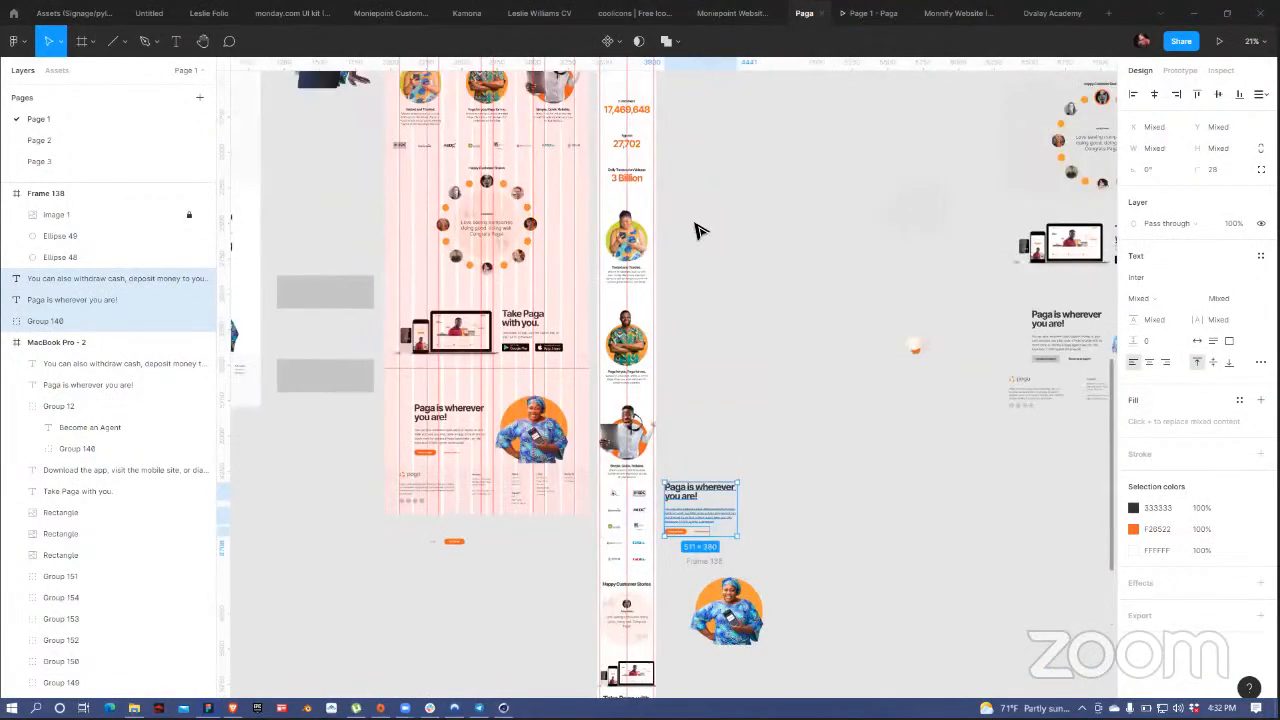
{"action": "scroll", "coordinate": [697, 225], "scroll_direction": "down", "scroll_amount": 8}
{"action": "left_click", "coordinate": [784, 174]}
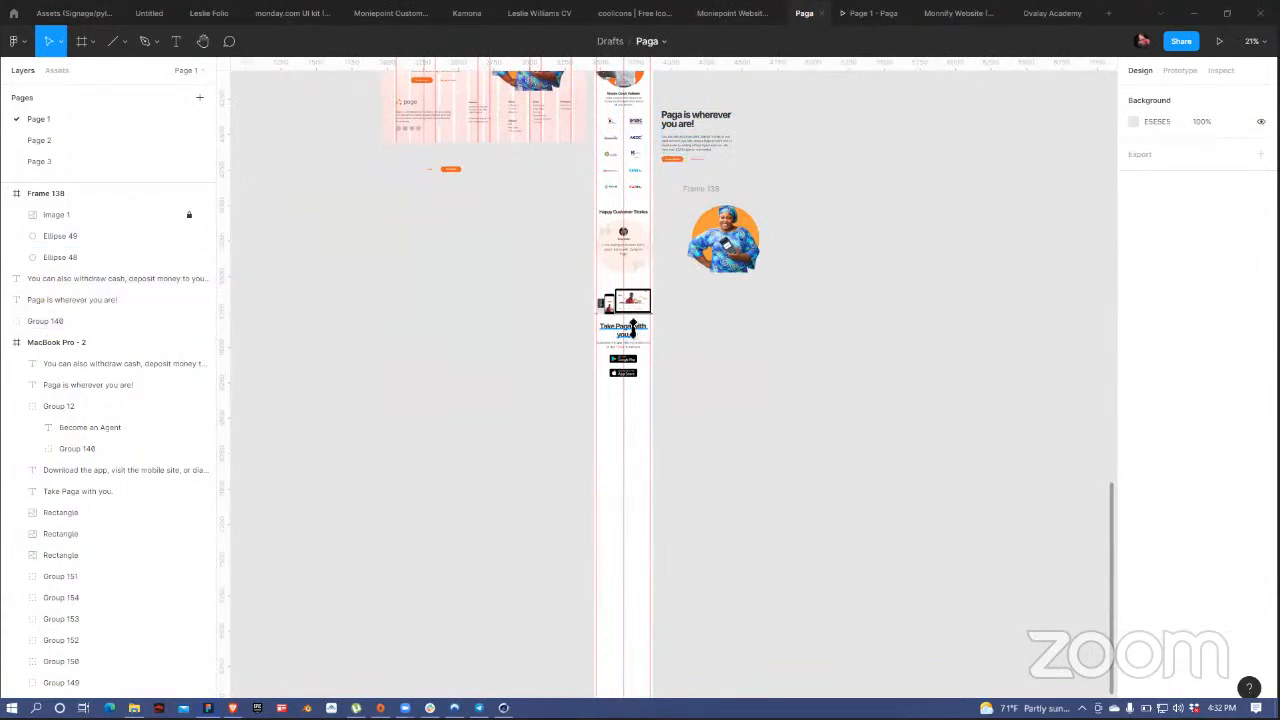
{"action": "left_click", "coordinate": [632, 327]}
{"action": "scroll", "coordinate": [630, 328], "scroll_direction": "up", "scroll_amount": 5}
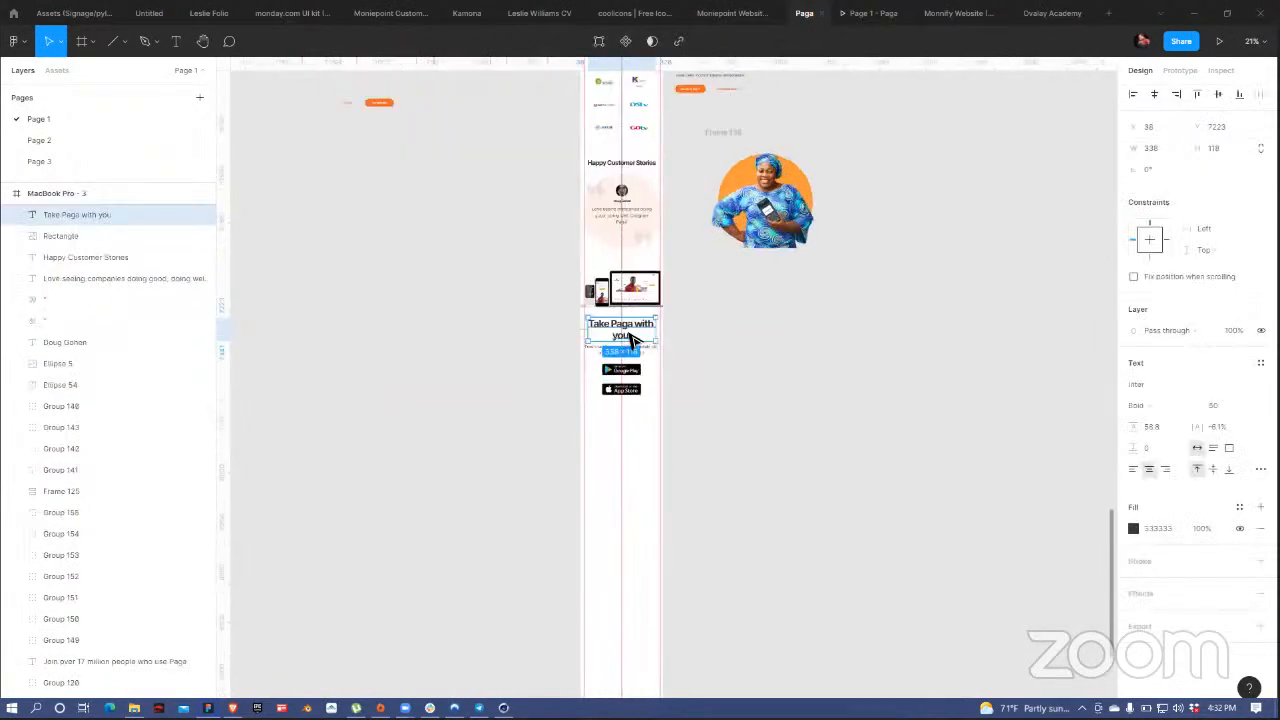
{"action": "left_click_drag", "start_coordinate": [636, 320], "coordinate": [632, 541]}
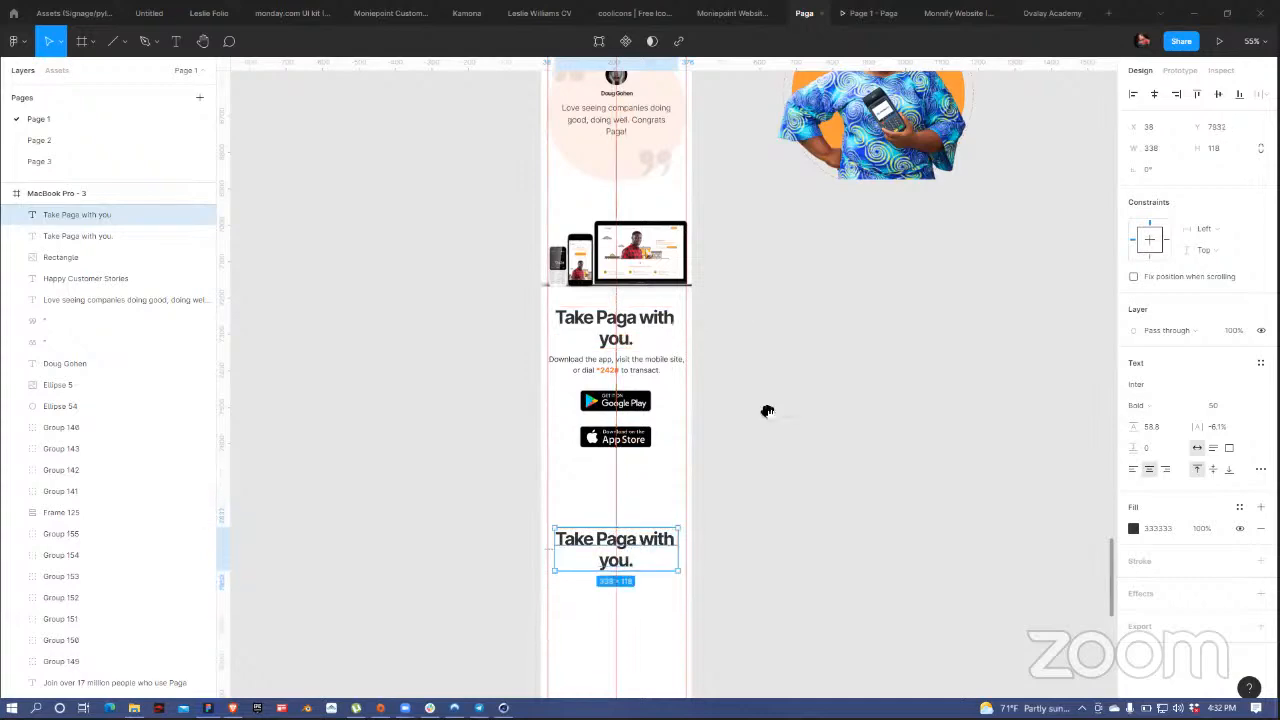
- Replace the duplicated heading's text with "Paga is wherever you are.", breaking the line after "wherever"
{"action": "scroll", "coordinate": [737, 606], "scroll_direction": "up", "scroll_amount": 5}
{"action": "scroll", "coordinate": [595, 508], "scroll_direction": "down", "scroll_amount": 3}
{"action": "scroll", "coordinate": [595, 508], "scroll_direction": "down", "scroll_amount": 3}
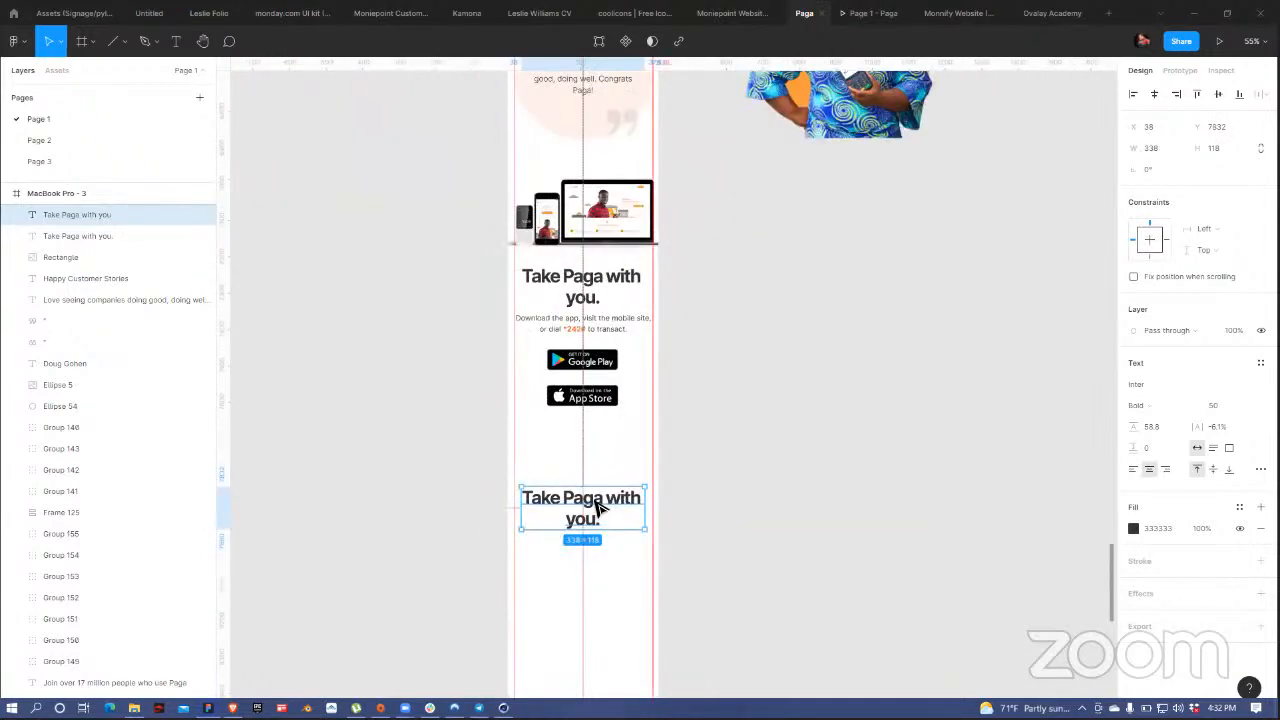
{"action": "double_click", "coordinate": [631, 520]}
{"action": "type", "text": "Paga"}
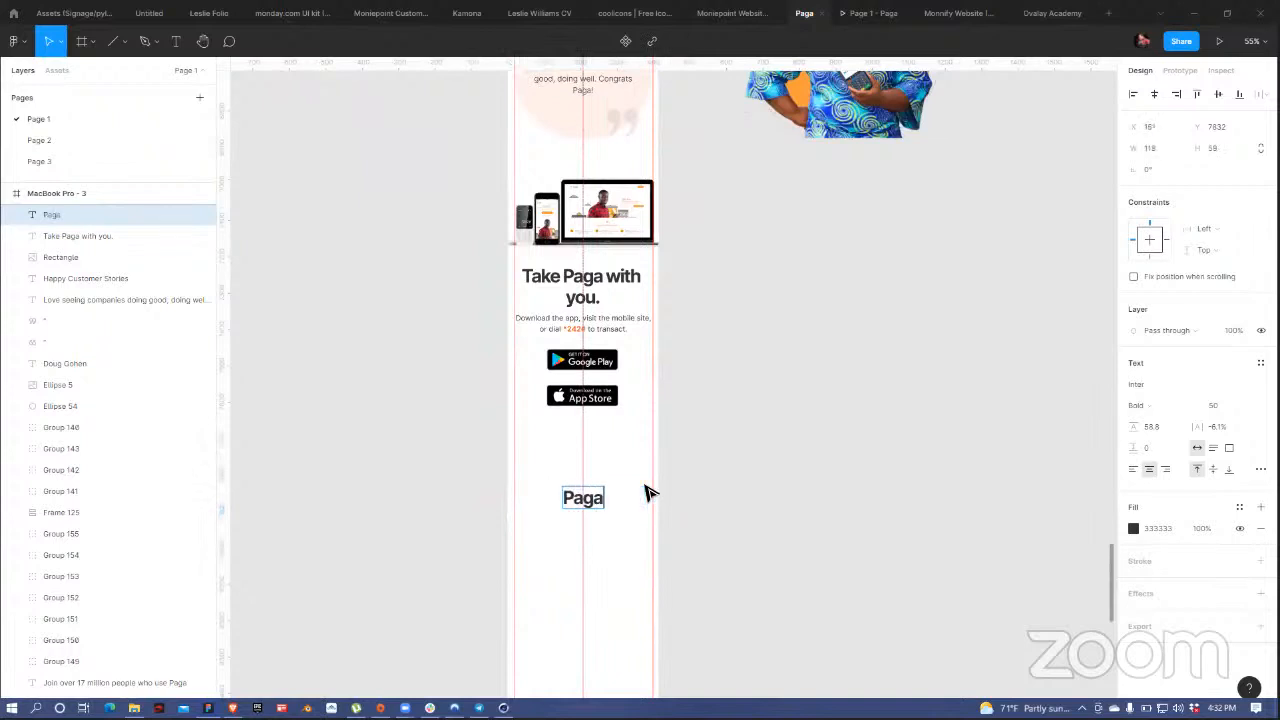
{"action": "type", "text": " is wherever"}
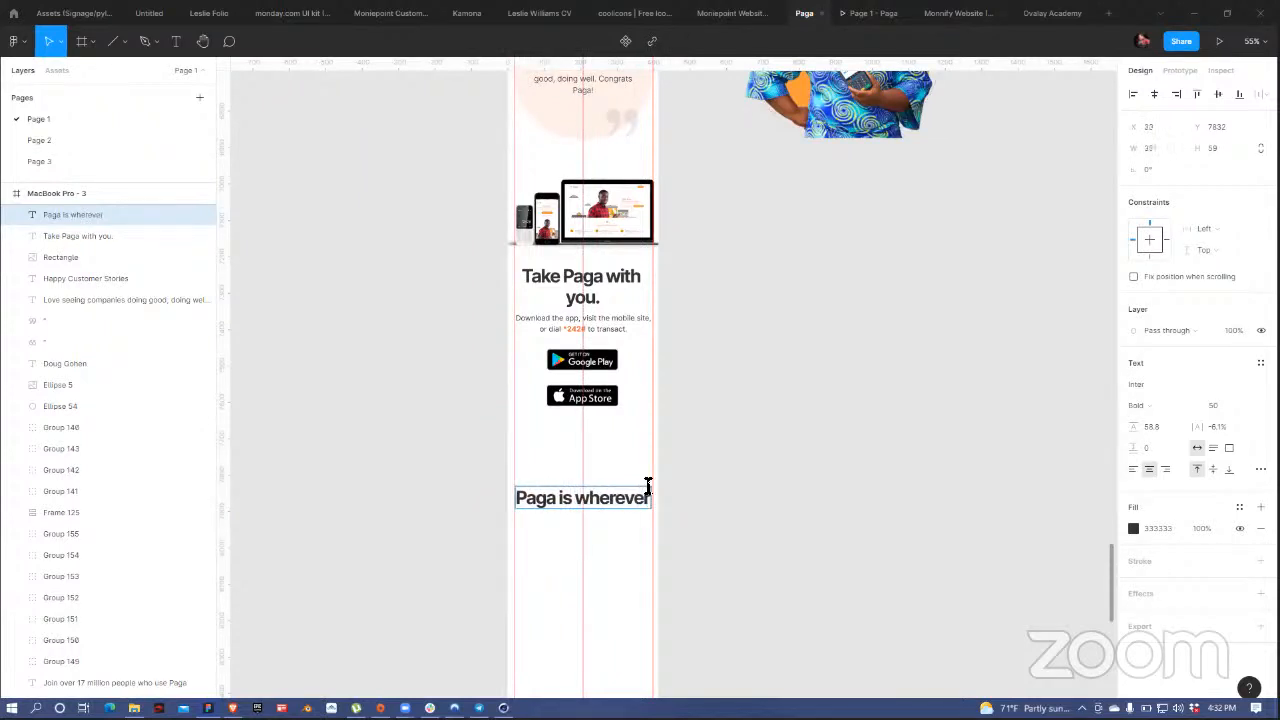
{"action": "key", "text": "Return"}
{"action": "type", "text": "you are."}
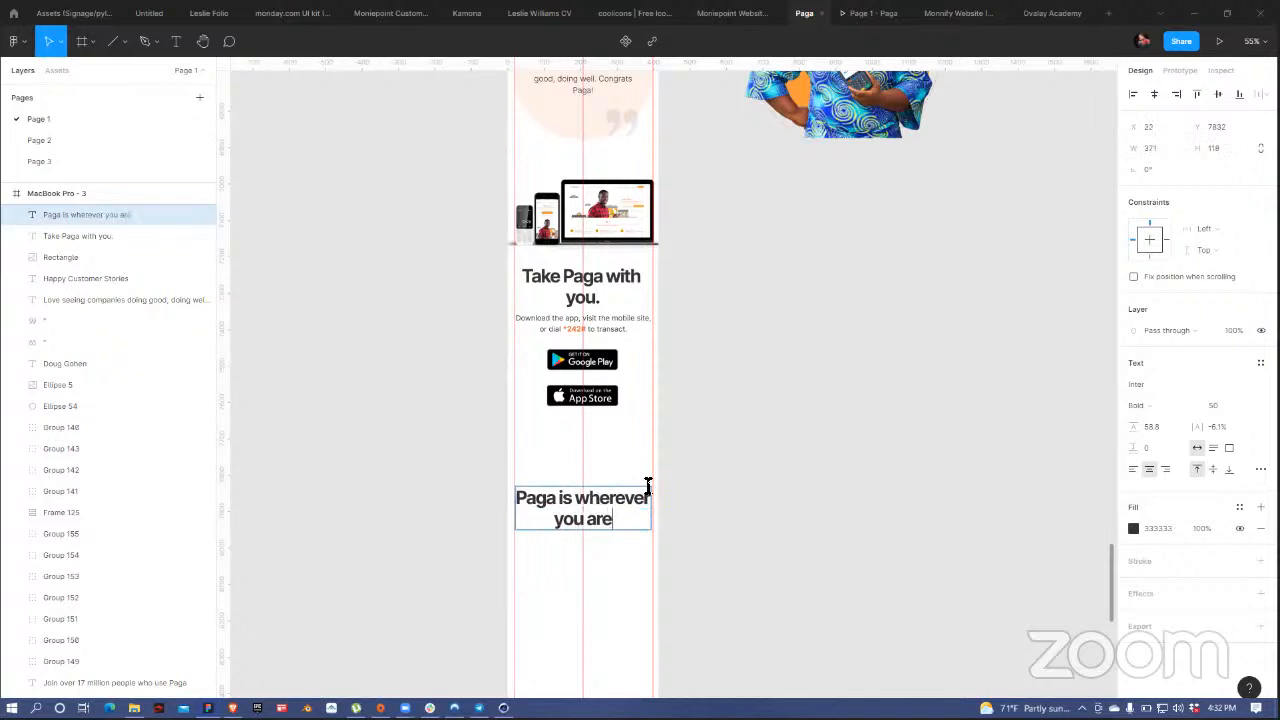
{"action": "key", "text": "Escape"}
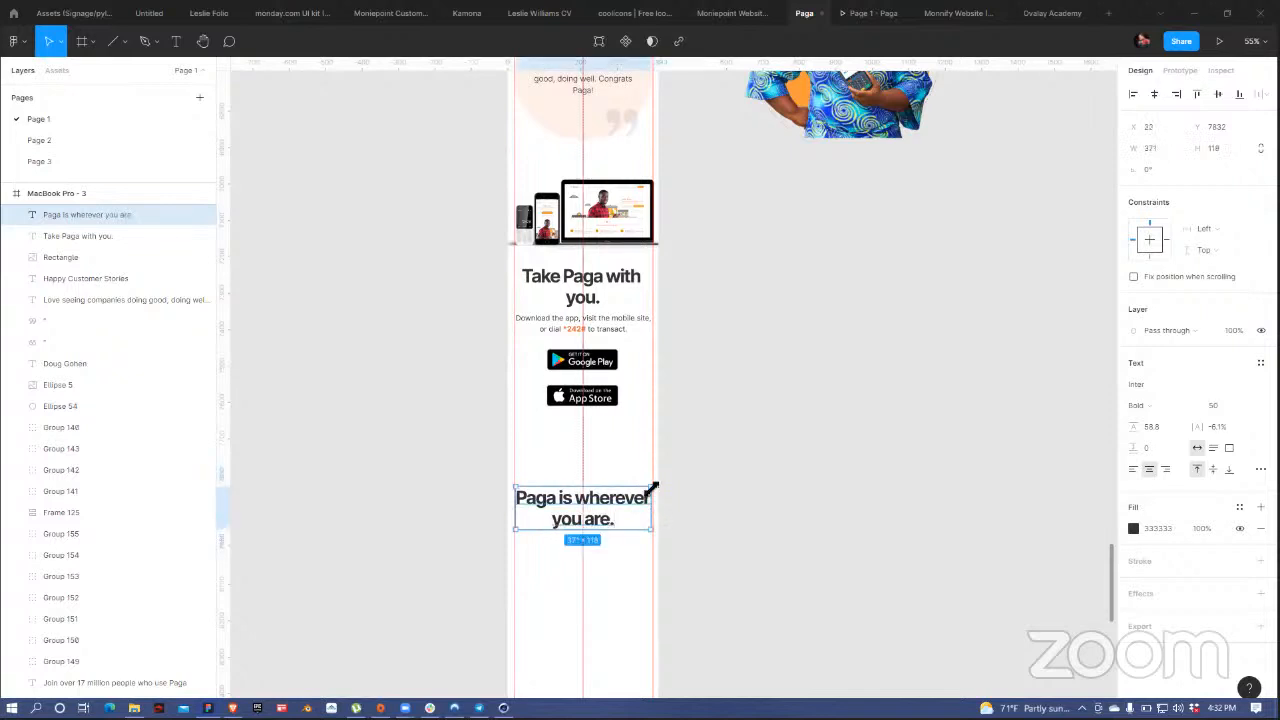
- Remove the full stops ending the mobile "Paga is wherever you are" and "Take Paga with you" headings
{"action": "double_click", "coordinate": [612, 530]}
{"action": "key", "text": "Right"}
{"action": "key", "text": "BackSpace"}
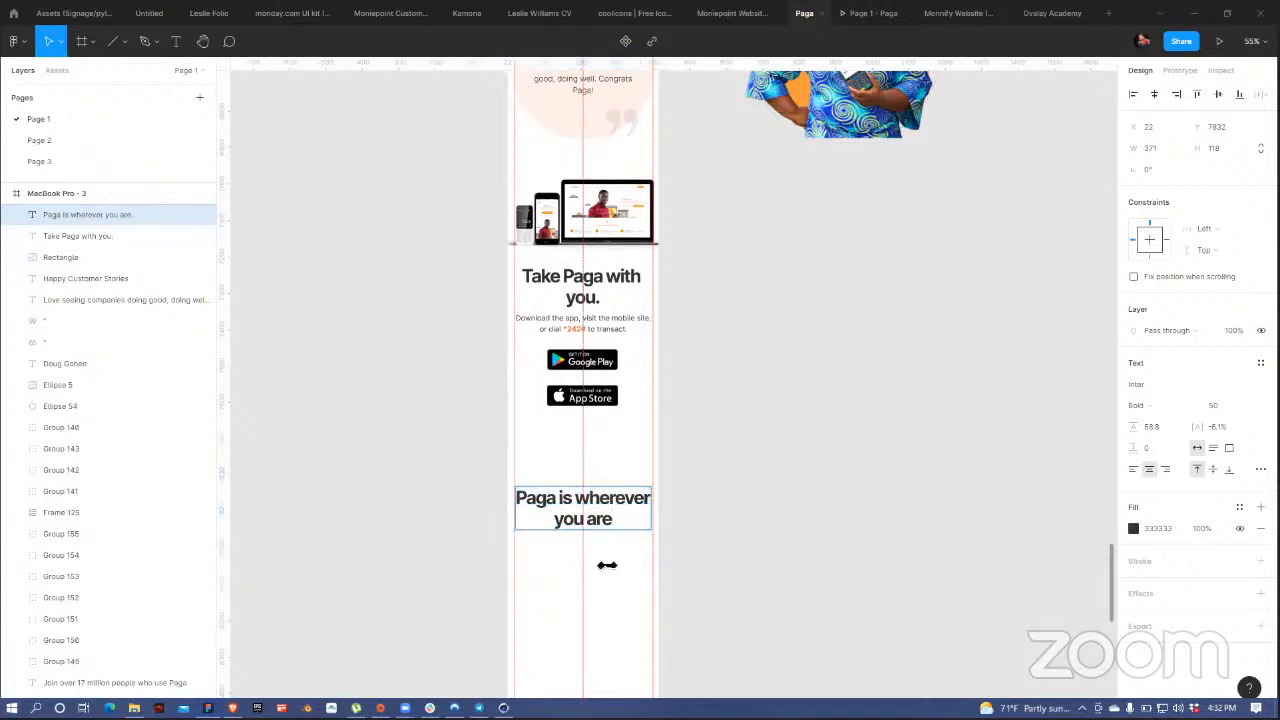
{"action": "left_click", "coordinate": [605, 297]}
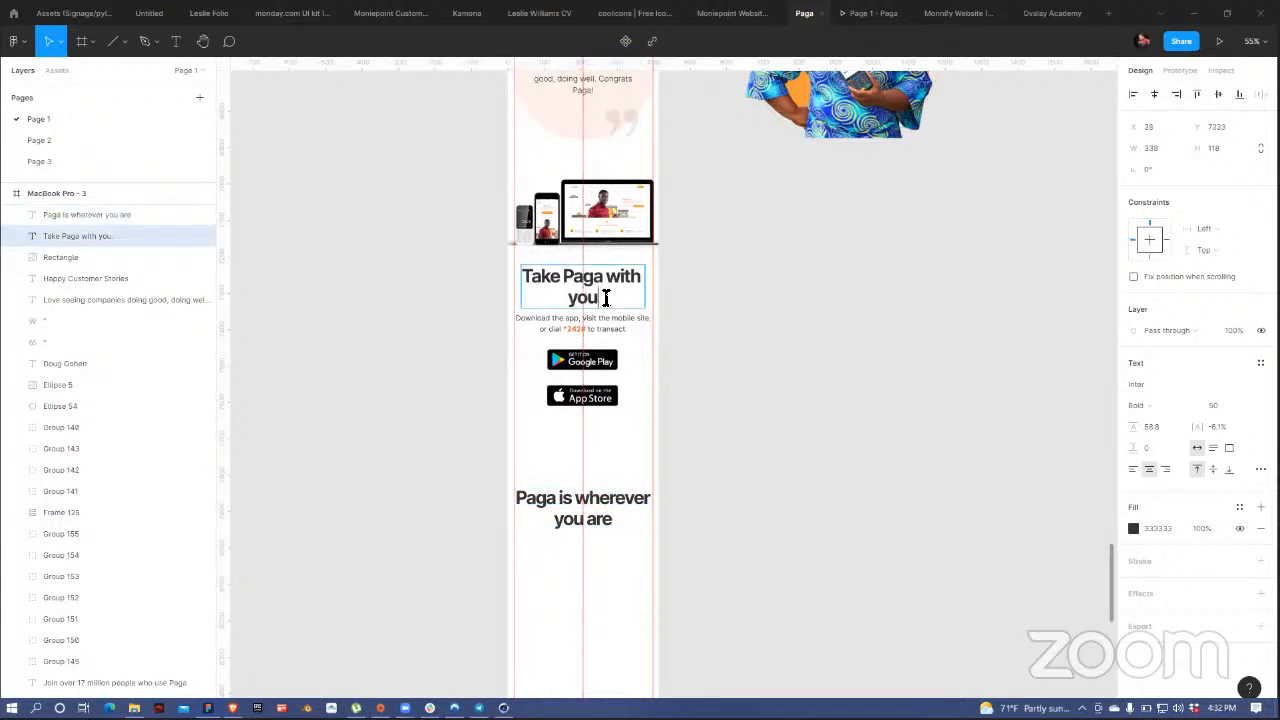
{"action": "key", "text": "Escape"}
{"action": "scroll", "coordinate": [771, 225], "scroll_direction": "up", "scroll_amount": 3}
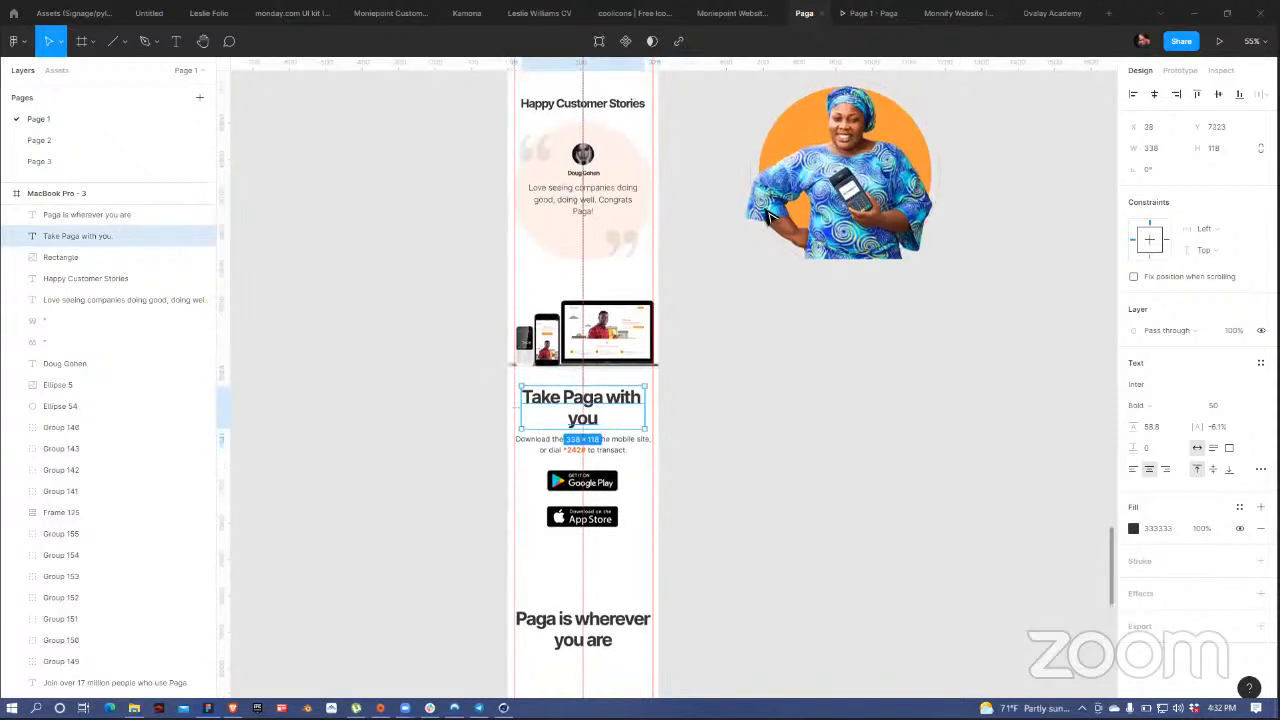
{"action": "left_click", "coordinate": [660, 189]}
- Move the copied "You can also withdraw cash" paragraph into the mobile frame, directly under the "Paga is wherever you are" heading
{"action": "scroll", "coordinate": [673, 152], "scroll_direction": "up", "scroll_amount": 5}
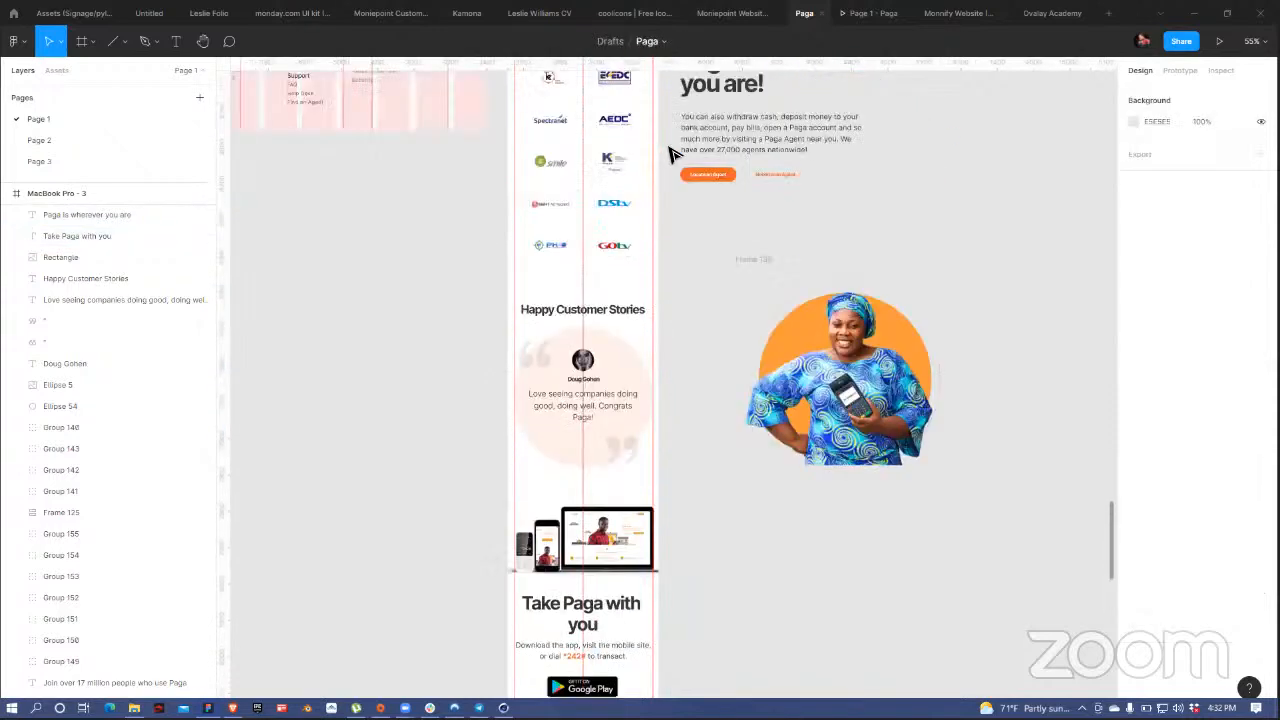
{"action": "scroll", "coordinate": [678, 155], "scroll_direction": "up", "scroll_amount": 5}
{"action": "scroll", "coordinate": [690, 152], "scroll_direction": "down", "scroll_amount": 5}
{"action": "left_click", "coordinate": [770, 143]}
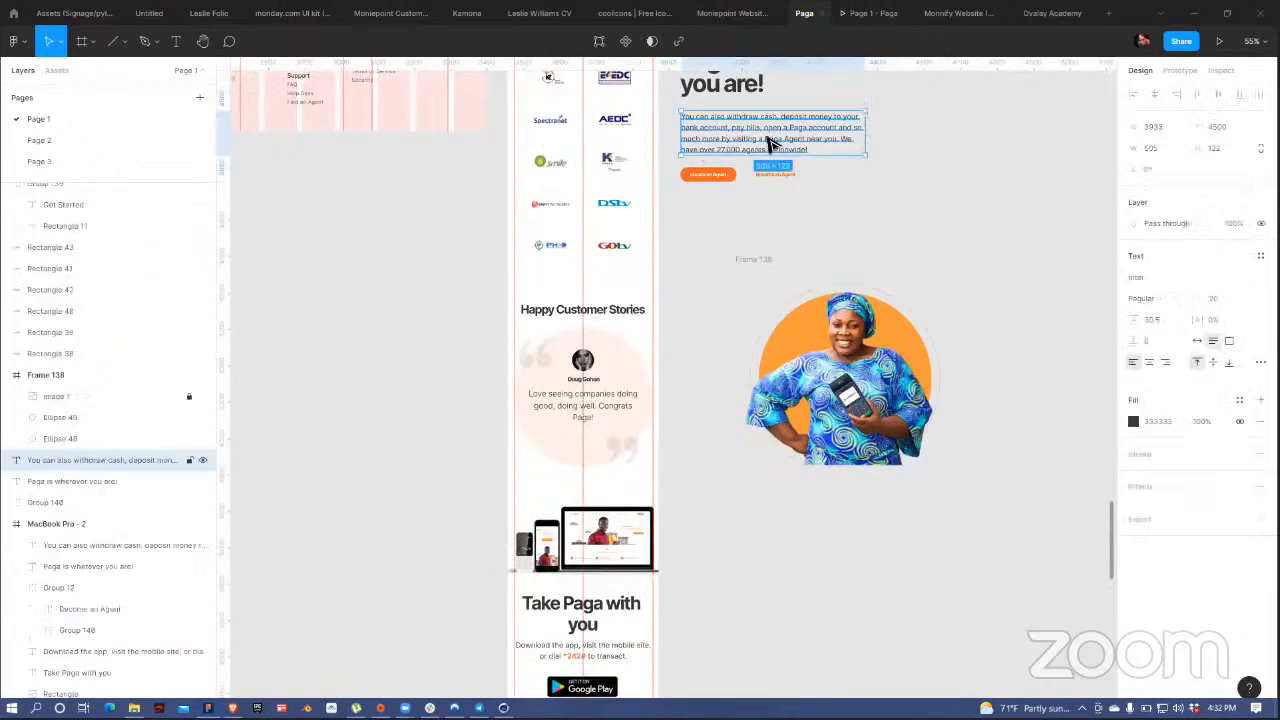
{"action": "left_click_drag", "start_coordinate": [757, 140], "coordinate": [765, 659]}
{"action": "left_click_drag", "start_coordinate": [747, 467], "coordinate": [544, 474]}
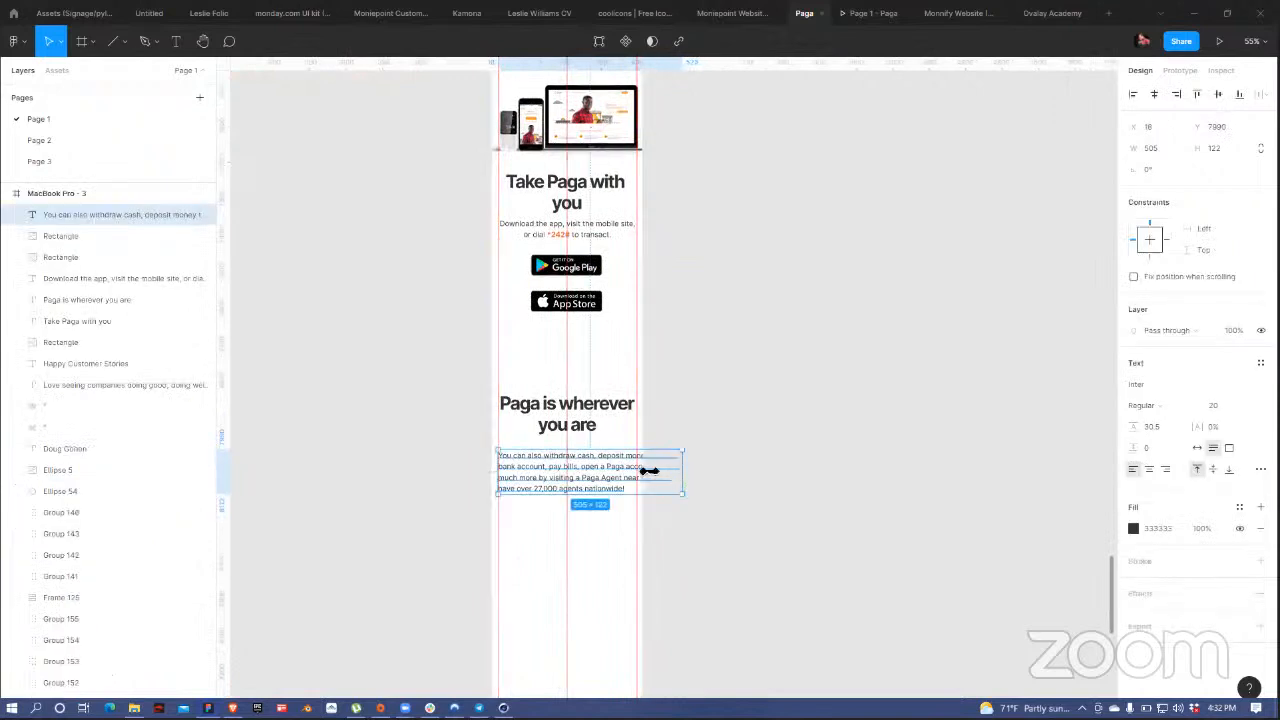
- Narrow the "You can also withdraw cash" paragraph to fit between the mobile margin guides and centre-align its text
{"action": "left_click_drag", "start_coordinate": [649, 470], "coordinate": [641, 470]}
{"action": "left_click", "coordinate": [1149, 469]}
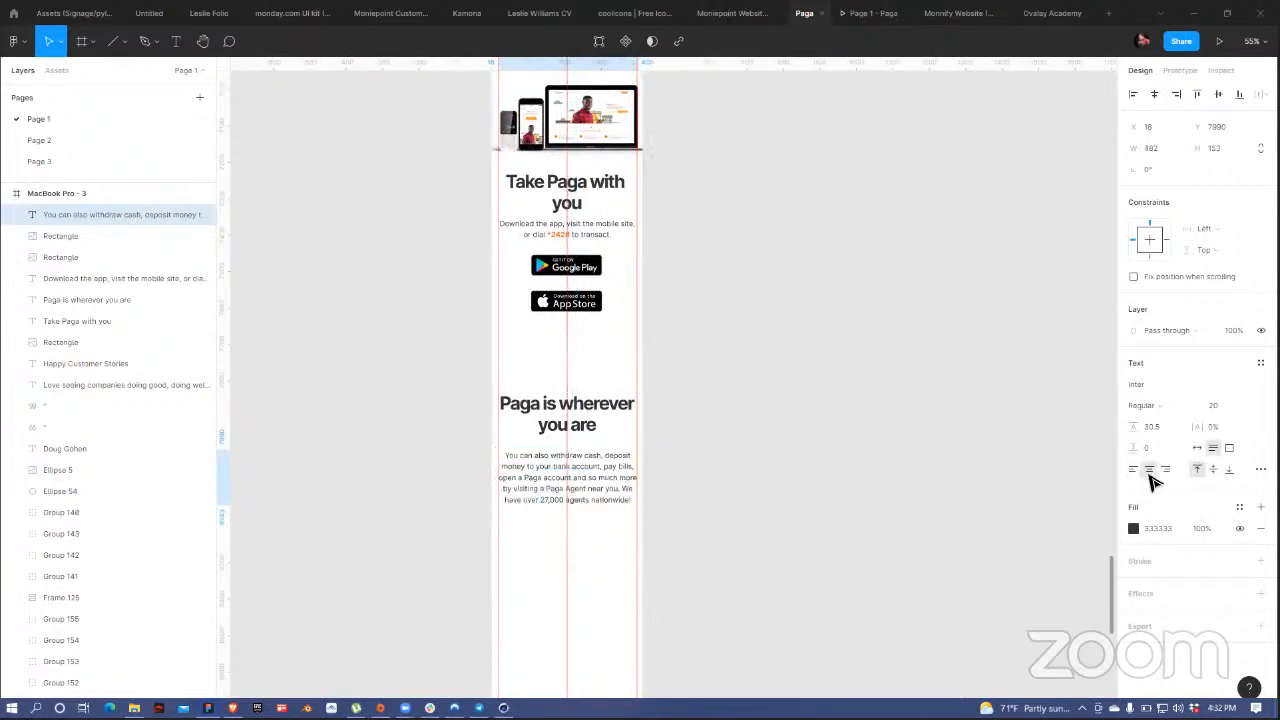
{"action": "left_click", "coordinate": [788, 240]}
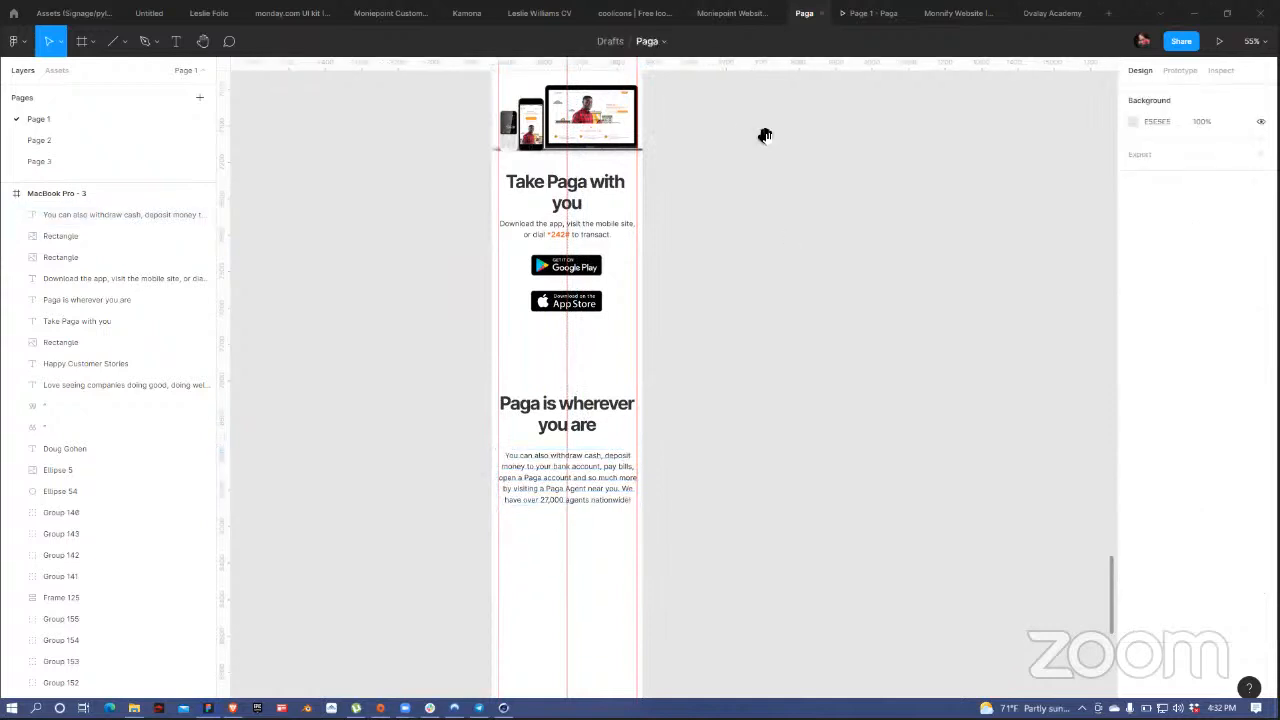
- Move the copied "Locate an Agent" and "Become an Agent" button group down beside the mobile app download section and apply auto layout to it
{"action": "scroll", "coordinate": [726, 486], "scroll_direction": "up", "scroll_amount": 5}
{"action": "left_click", "coordinate": [663, 100]}
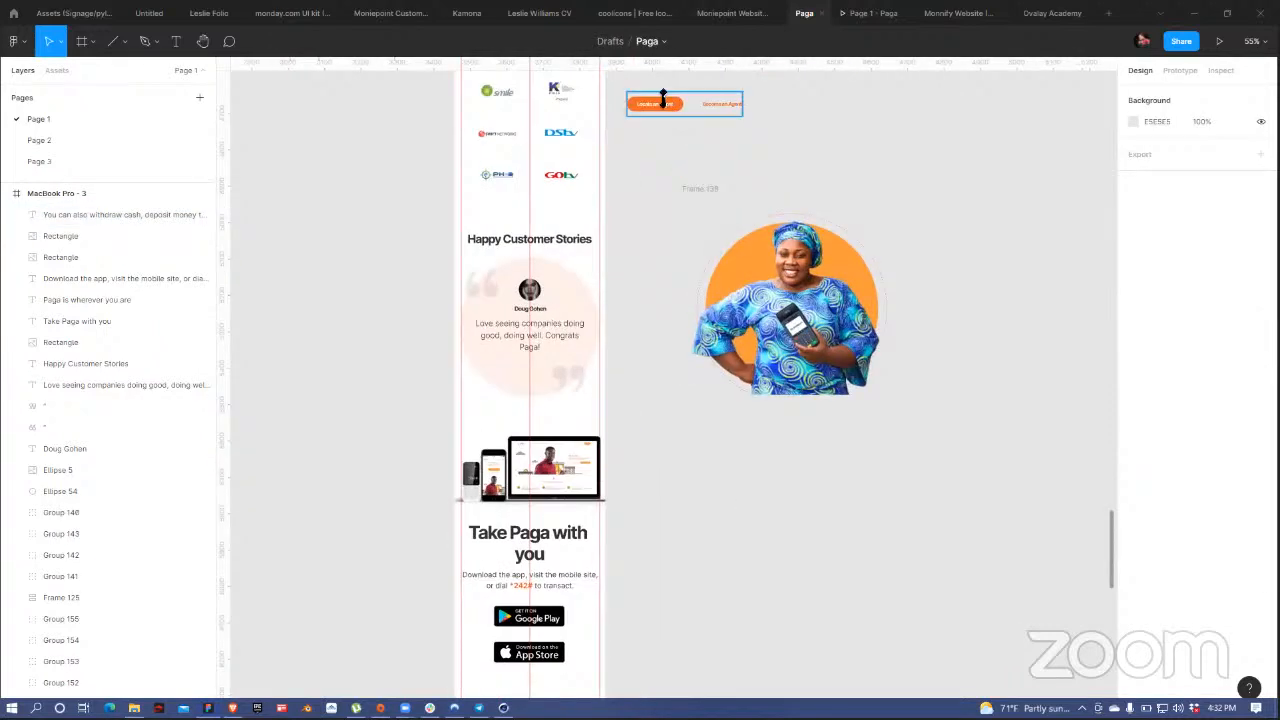
{"action": "left_click", "coordinate": [665, 102]}
{"action": "left_click_drag", "start_coordinate": [672, 108], "coordinate": [685, 645]}
{"action": "scroll", "coordinate": [725, 350], "scroll_direction": "down", "scroll_amount": 5}
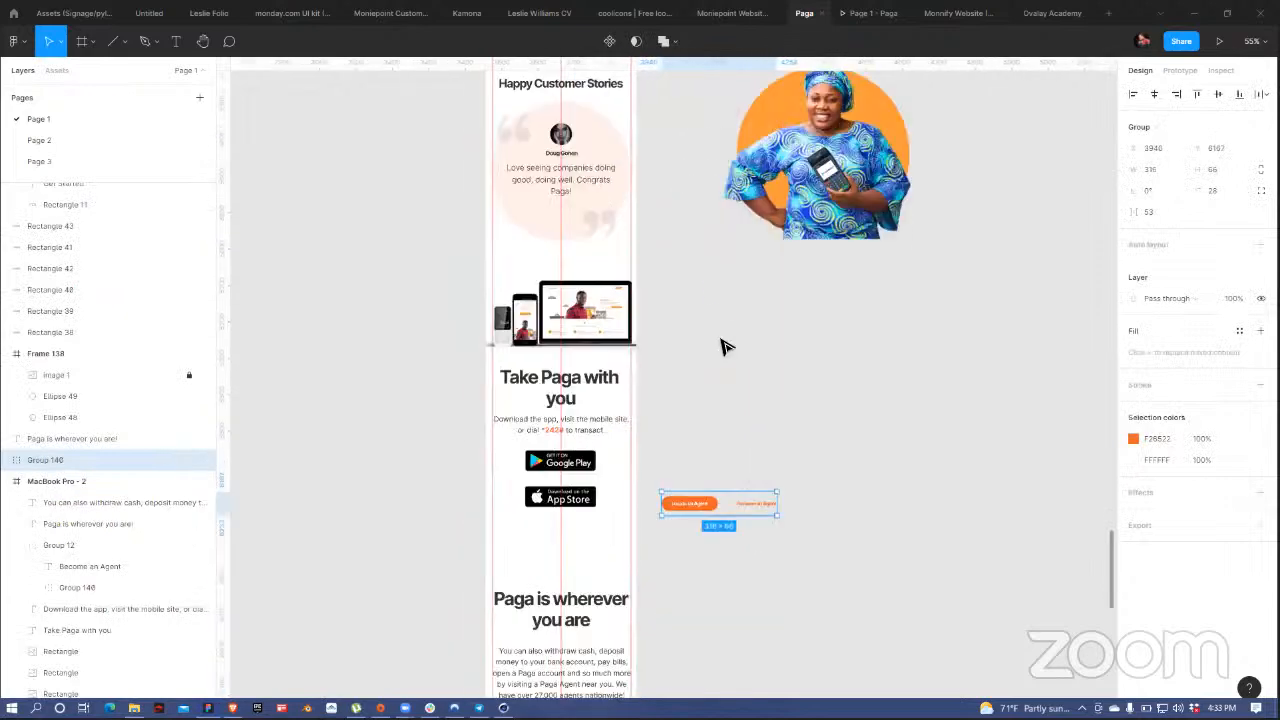
{"action": "key", "text": "shift+a"}
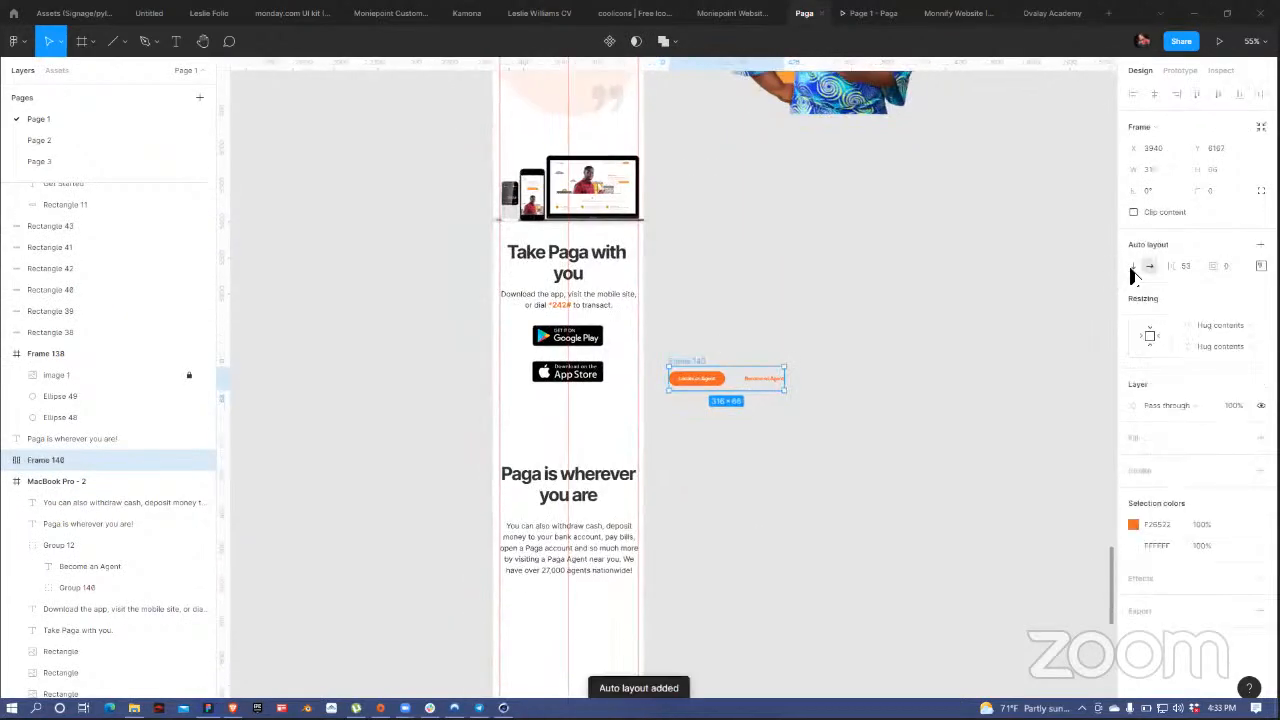
- Stack the "Locate an Agent" and "Become an Agent" auto layout vertically and align its items to the centre
{"action": "left_click", "coordinate": [1133, 266]}
{"action": "left_click", "coordinate": [1261, 266]}
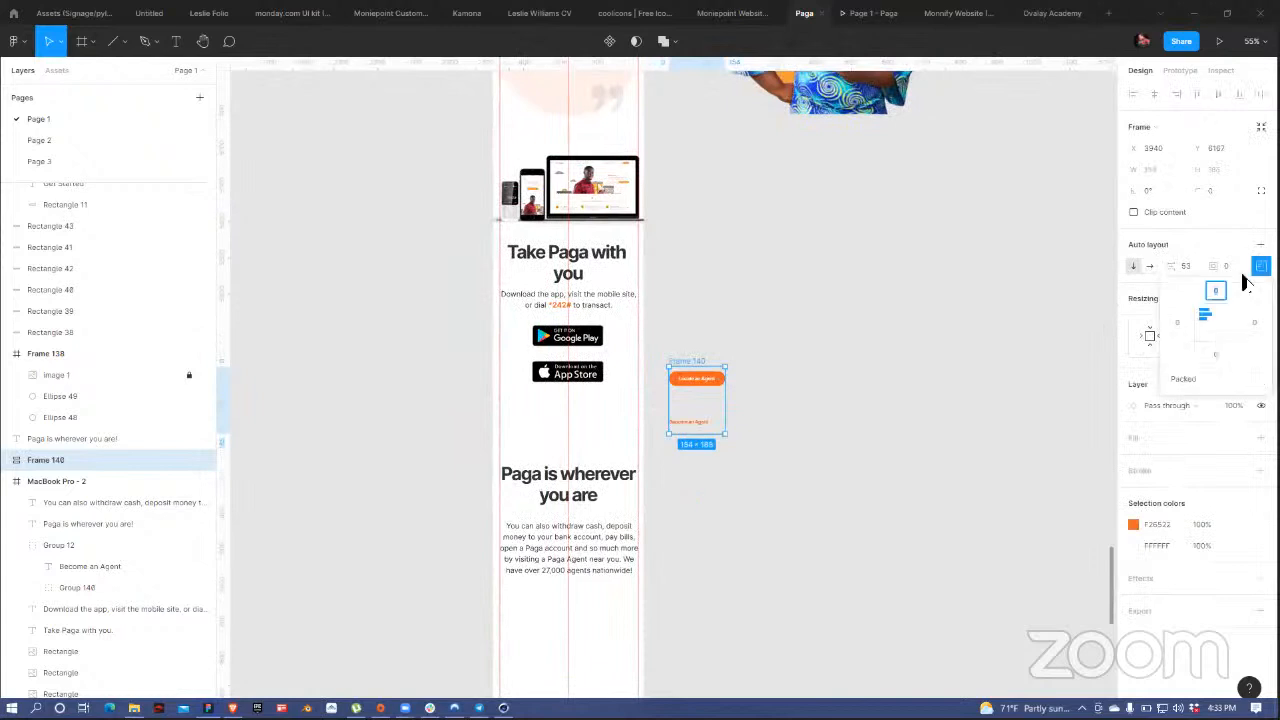
{"action": "left_click", "coordinate": [1213, 323]}
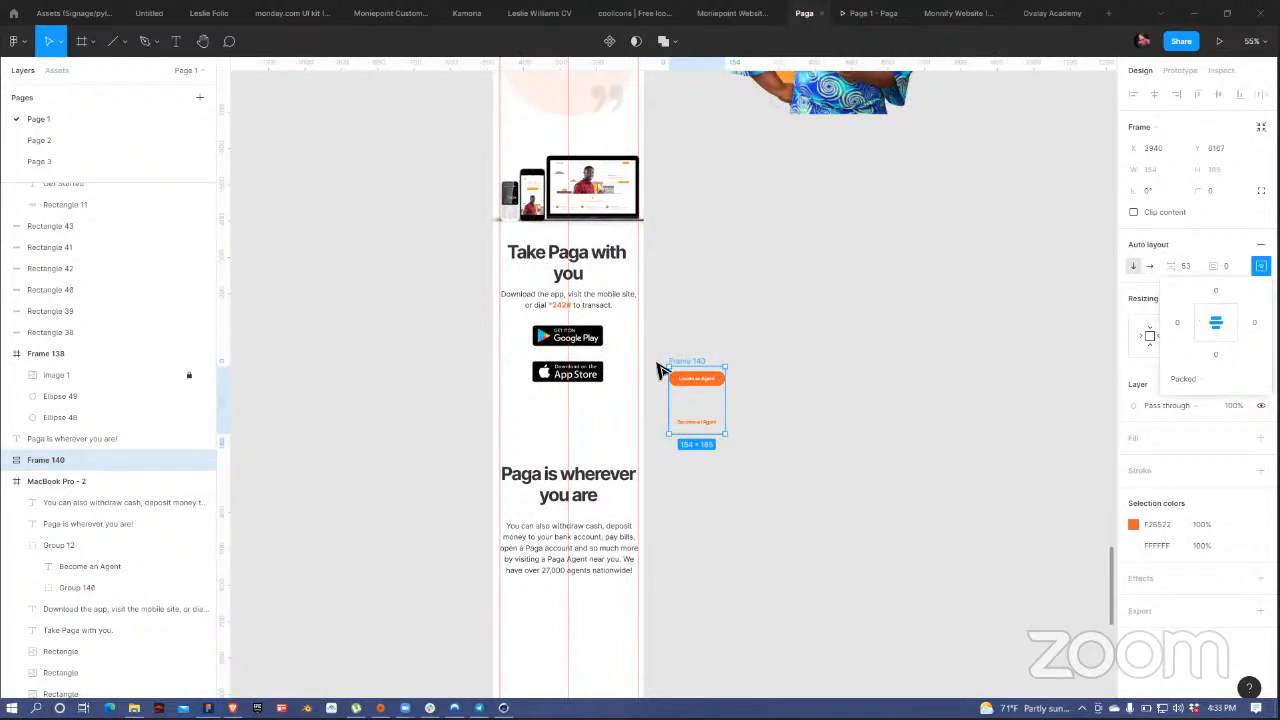
- Enlarge the orange rectangle of the "Locate an Agent" button proportionally to a height of 64
{"action": "left_click", "coordinate": [699, 389]}
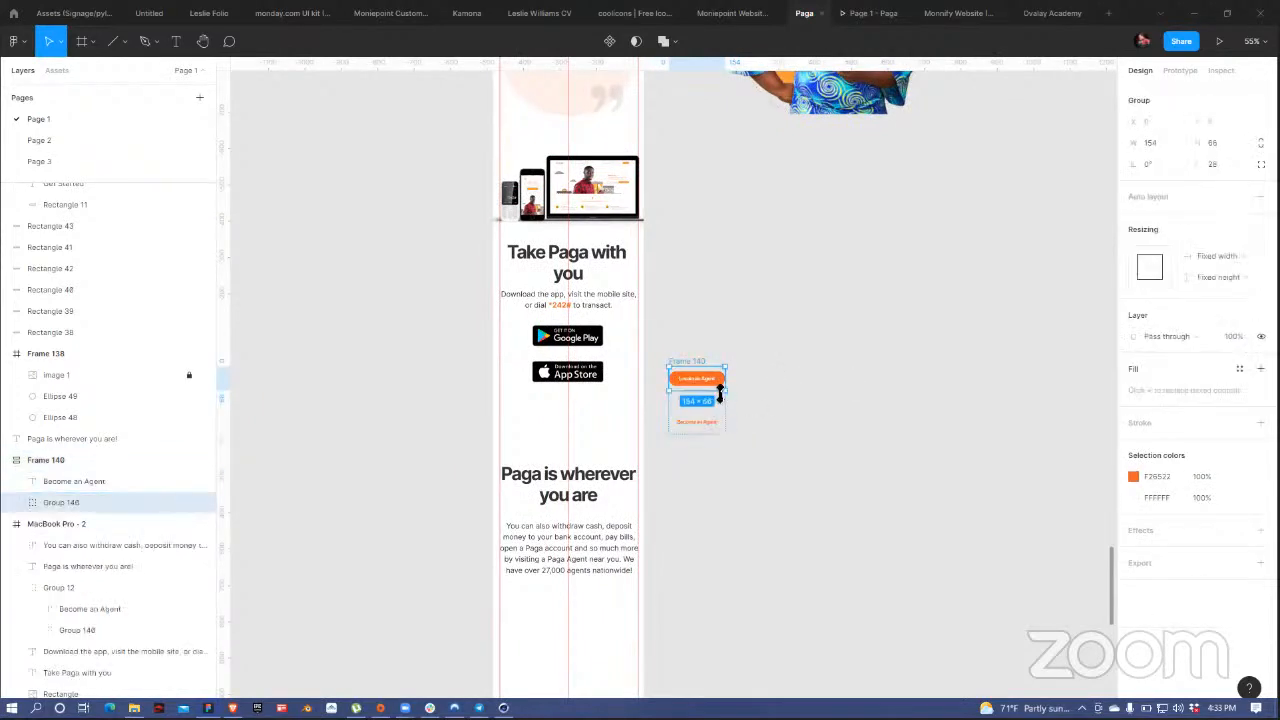
{"action": "scroll", "coordinate": [719, 393], "scroll_direction": "up", "scroll_amount": 5, "text": "ctrl"}
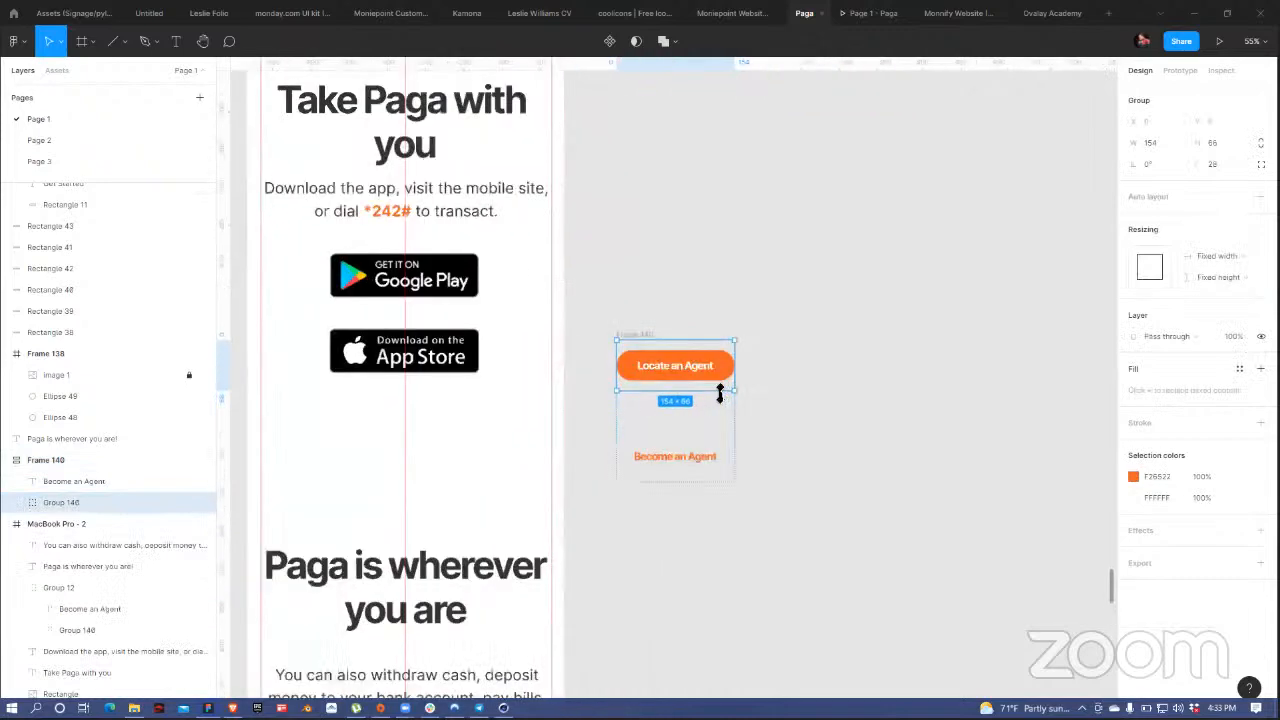
{"action": "scroll", "coordinate": [452, 232], "scroll_direction": "up", "scroll_amount": 3}
{"action": "scroll", "coordinate": [452, 232], "scroll_direction": "up", "scroll_amount": 10}
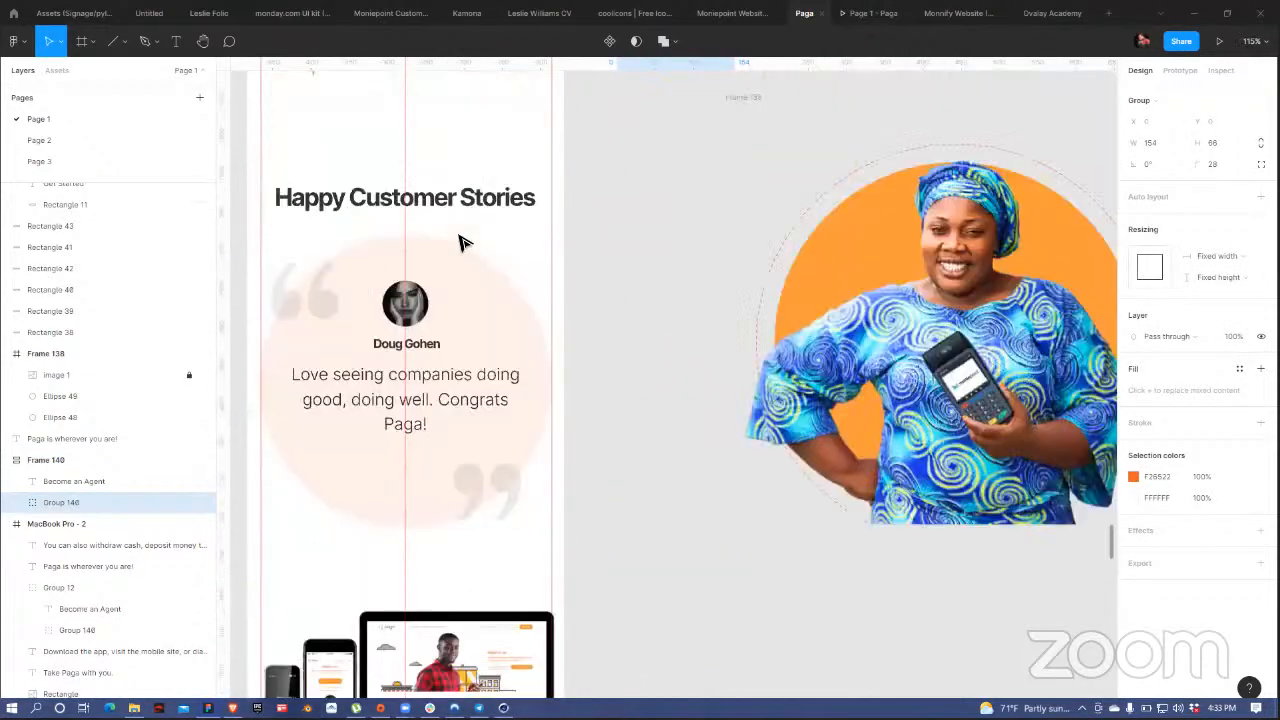
{"action": "scroll", "coordinate": [468, 242], "scroll_direction": "down", "scroll_amount": 10}
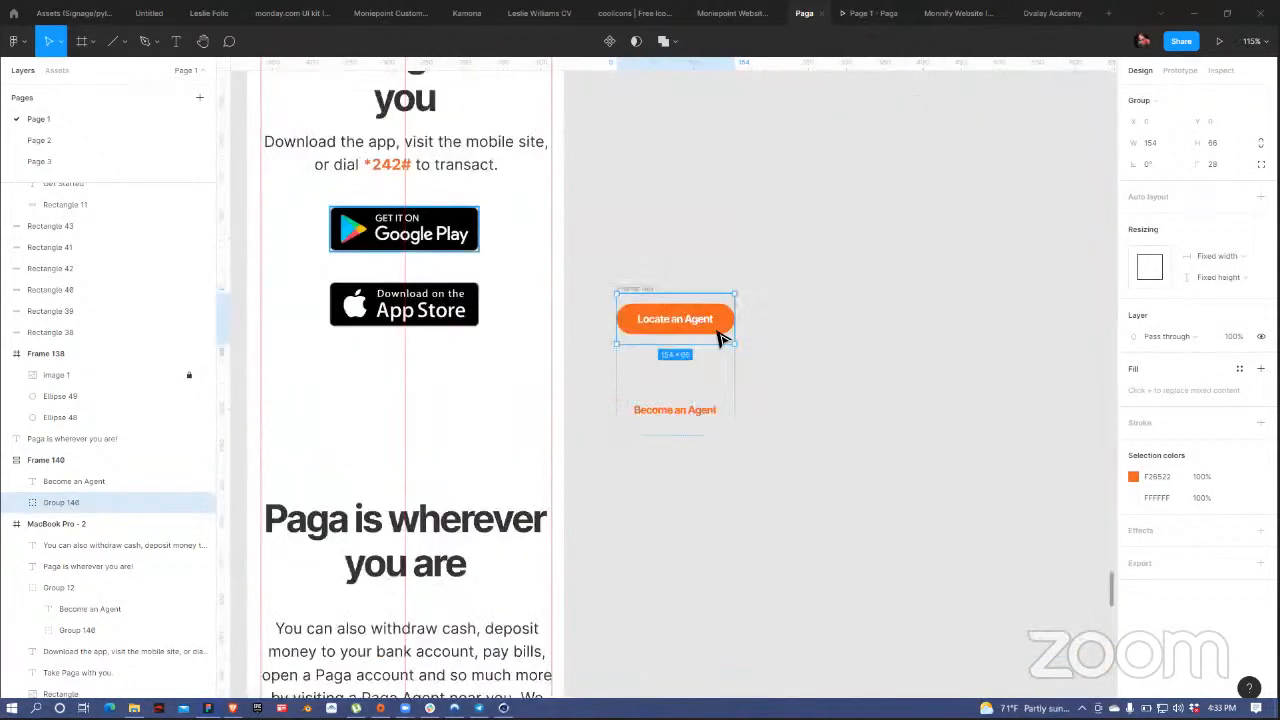
{"action": "key", "text": "ctrl+z"}
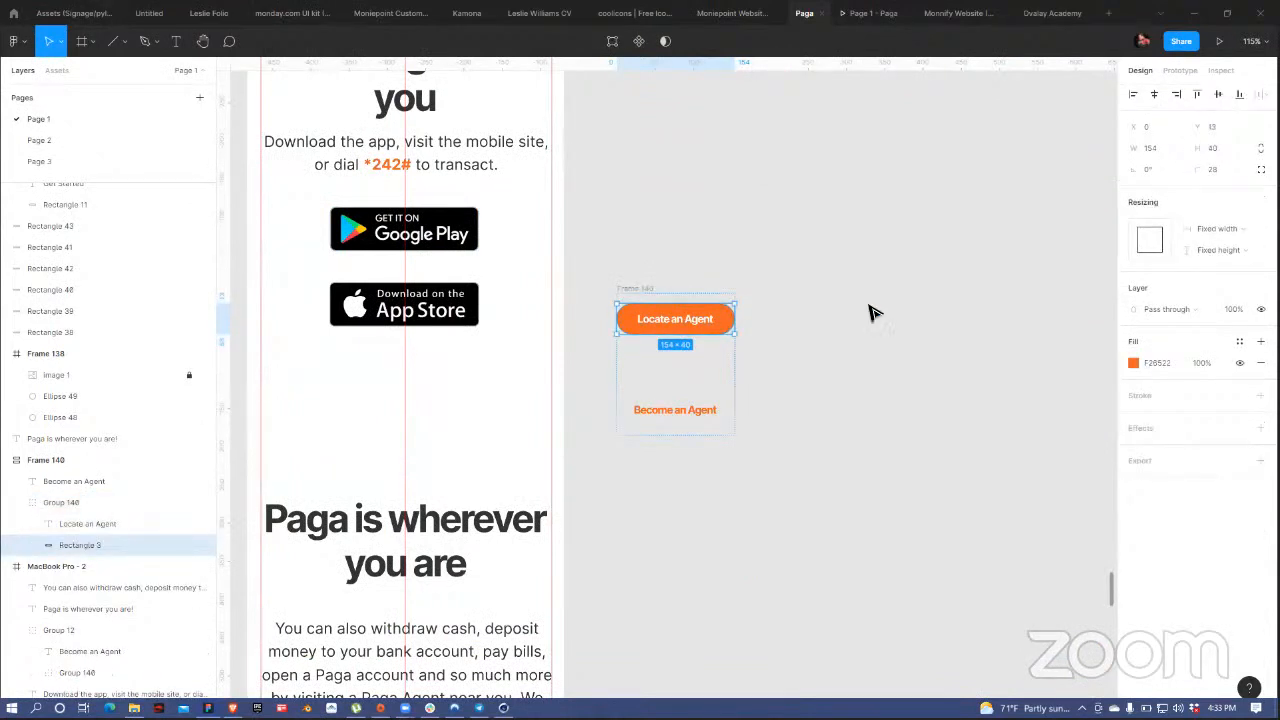
{"action": "left_click", "coordinate": [1239, 150]}
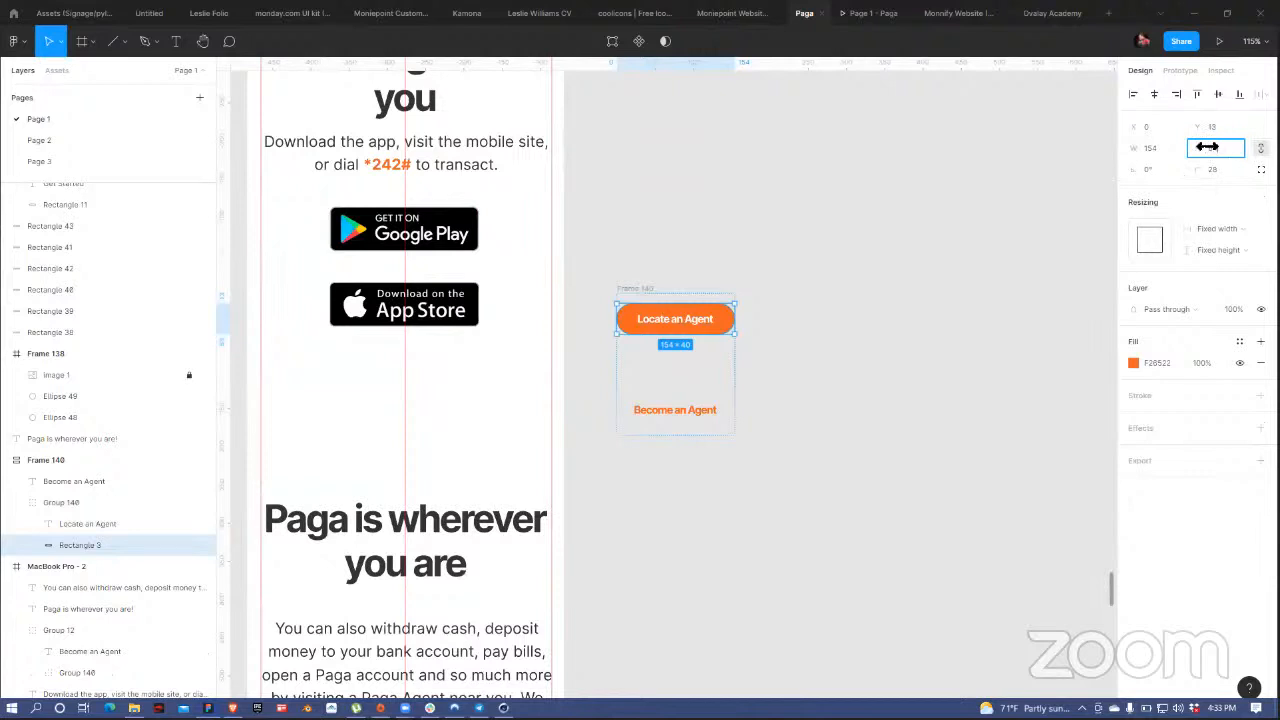
{"action": "type", "text": "64"}
{"action": "key", "text": "Return"}
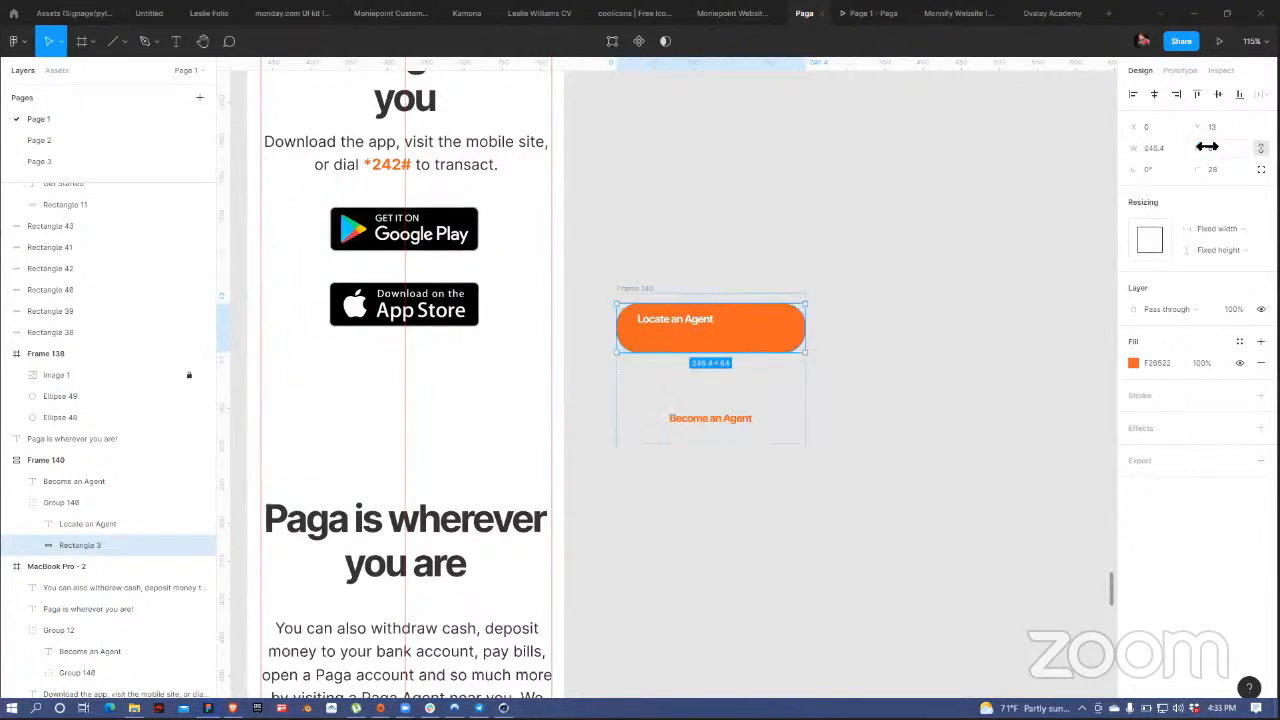
- Set the "Locate an Agent" label's font size to 20 and centre it horizontally on its orange button
{"action": "left_click", "coordinate": [693, 325]}
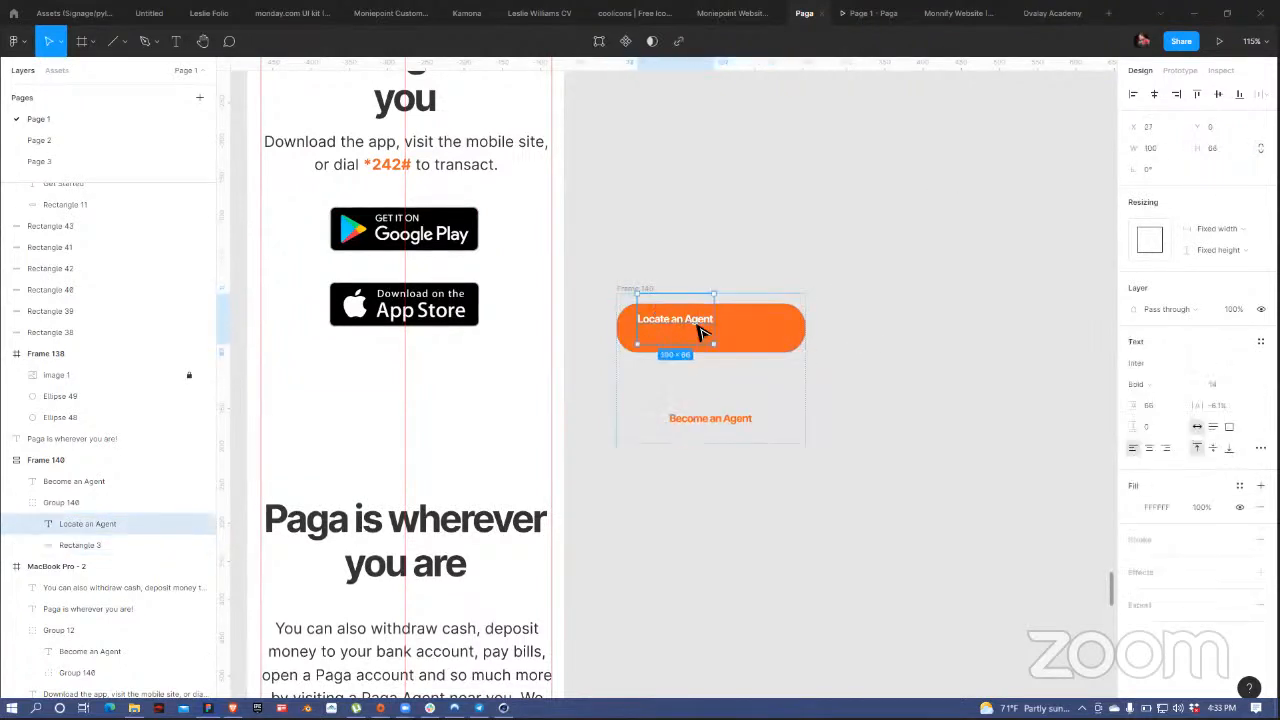
{"action": "left_click_drag", "start_coordinate": [700, 333], "coordinate": [726, 341]}
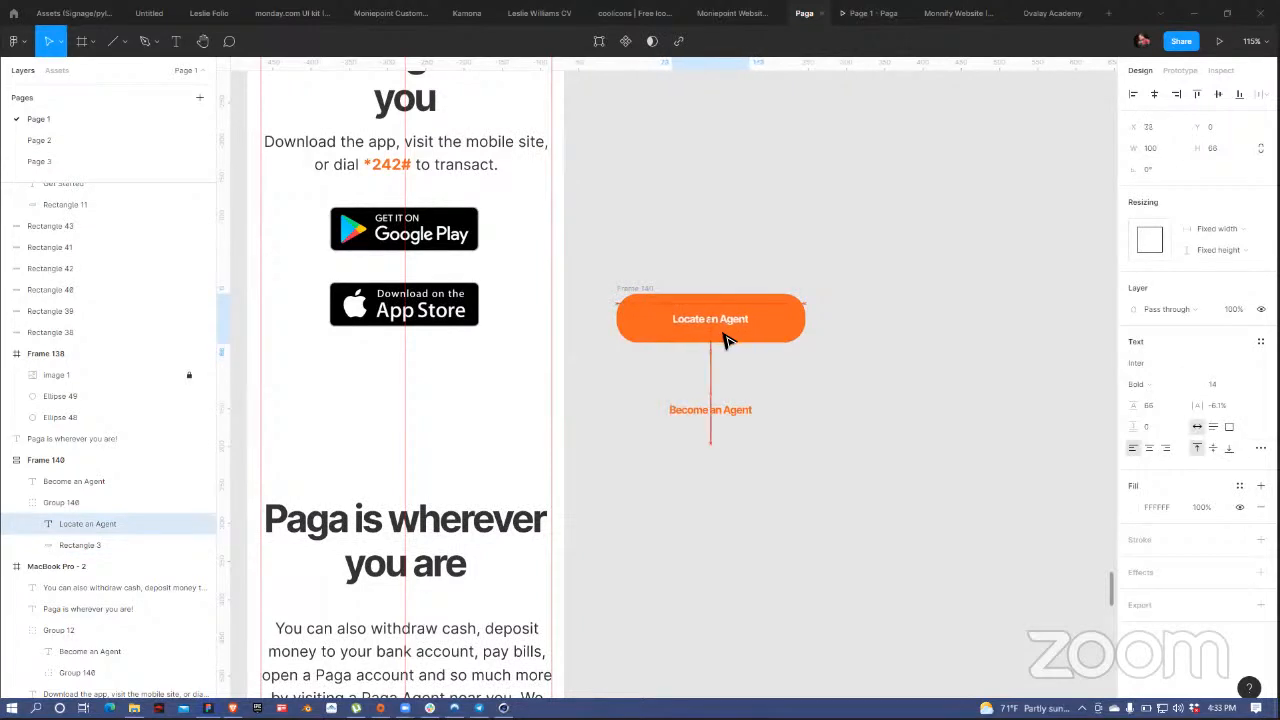
{"action": "left_click", "coordinate": [700, 414]}
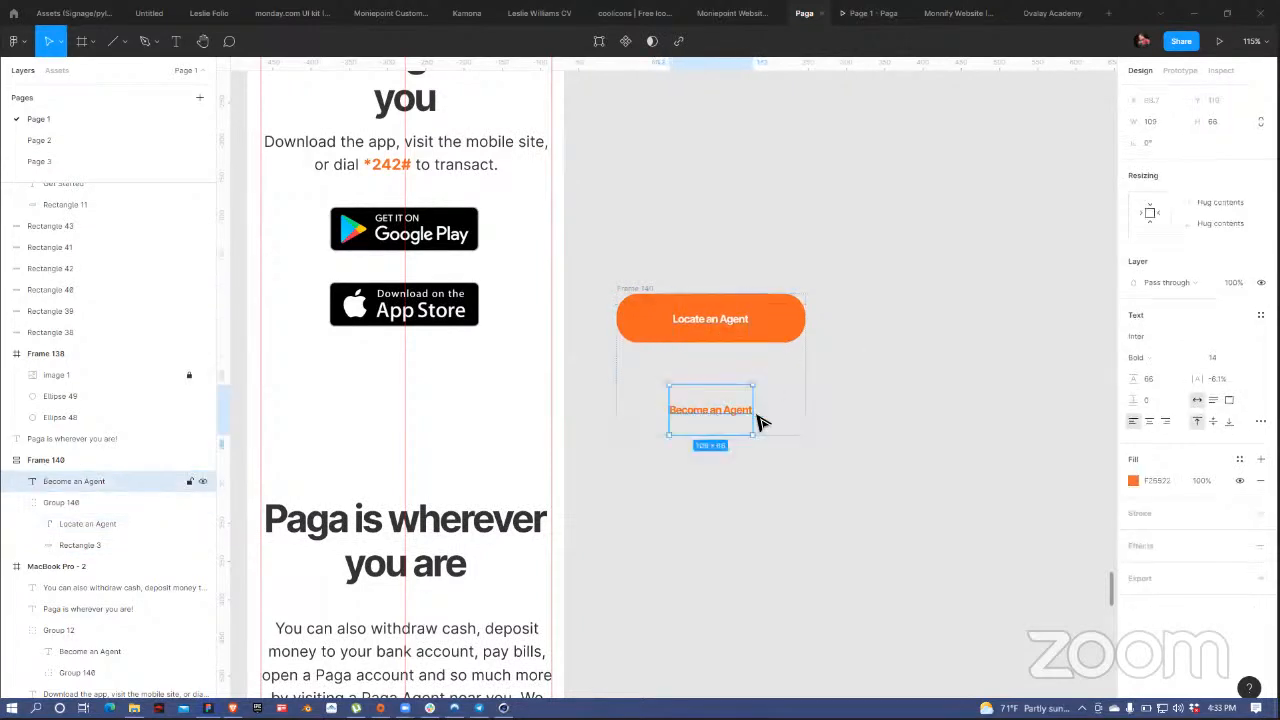
{"action": "double_click", "coordinate": [748, 330]}
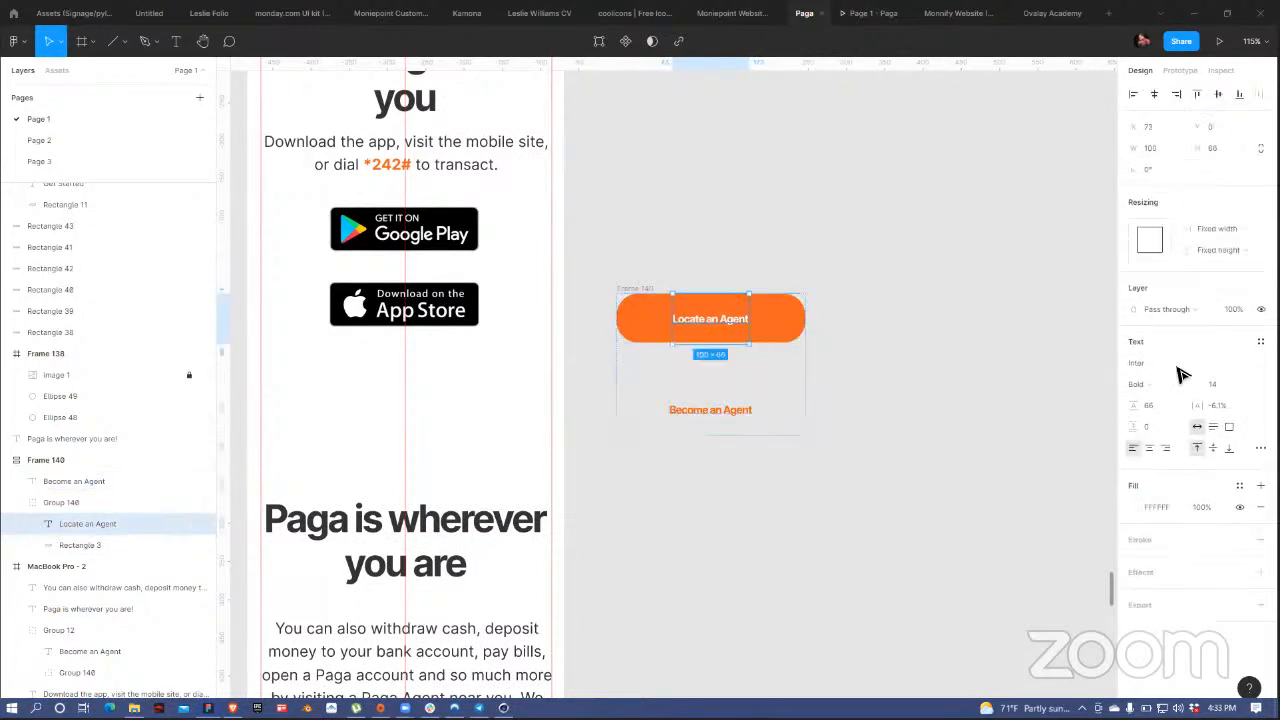
{"action": "left_click", "coordinate": [1224, 384]}
{"action": "type", "text": "2"}
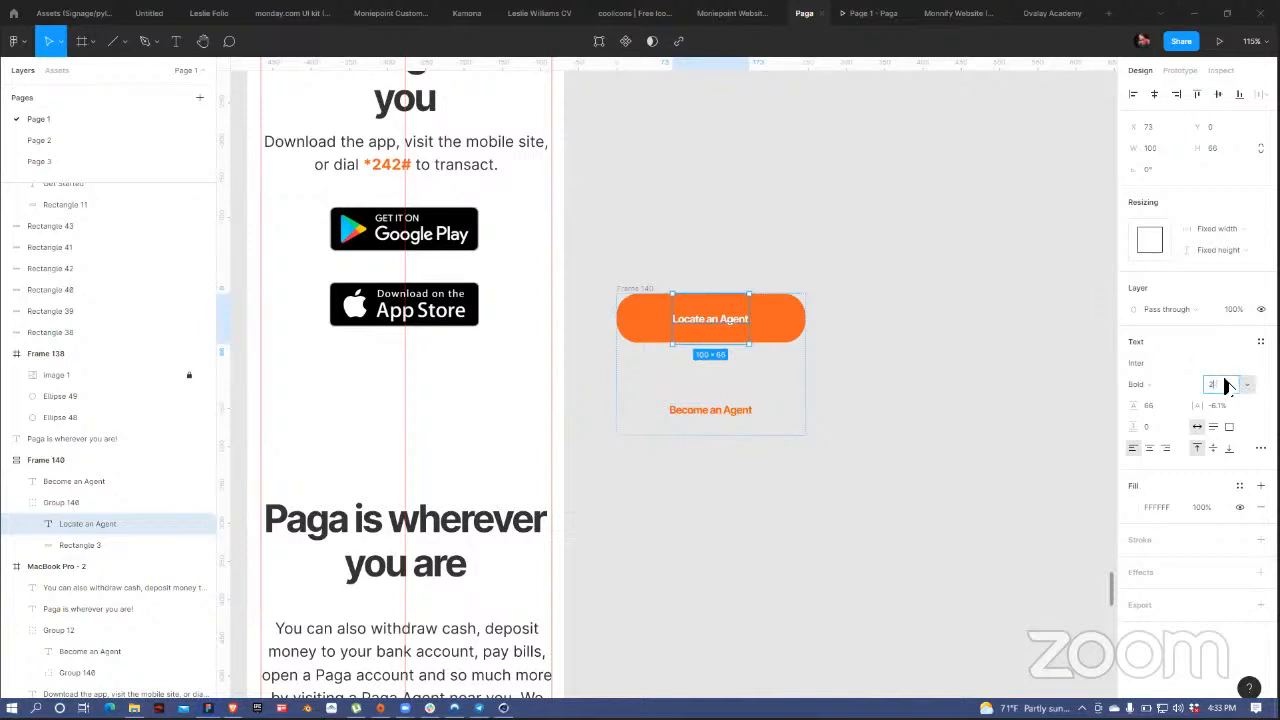
{"action": "type", "text": "0"}
{"action": "key", "text": "Return"}
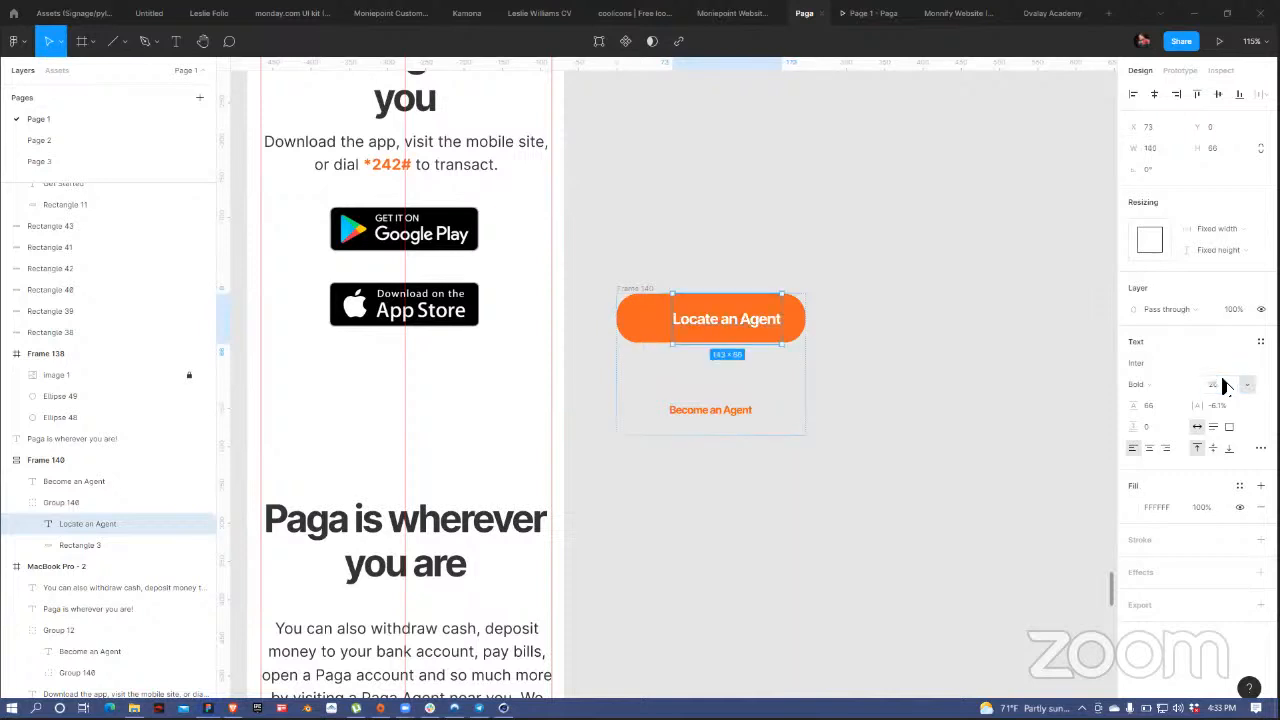
{"action": "left_click", "coordinate": [1154, 96]}
- Set the "Become an Agent" label's font size to 20 to match the other button's label
{"action": "left_click", "coordinate": [734, 414]}
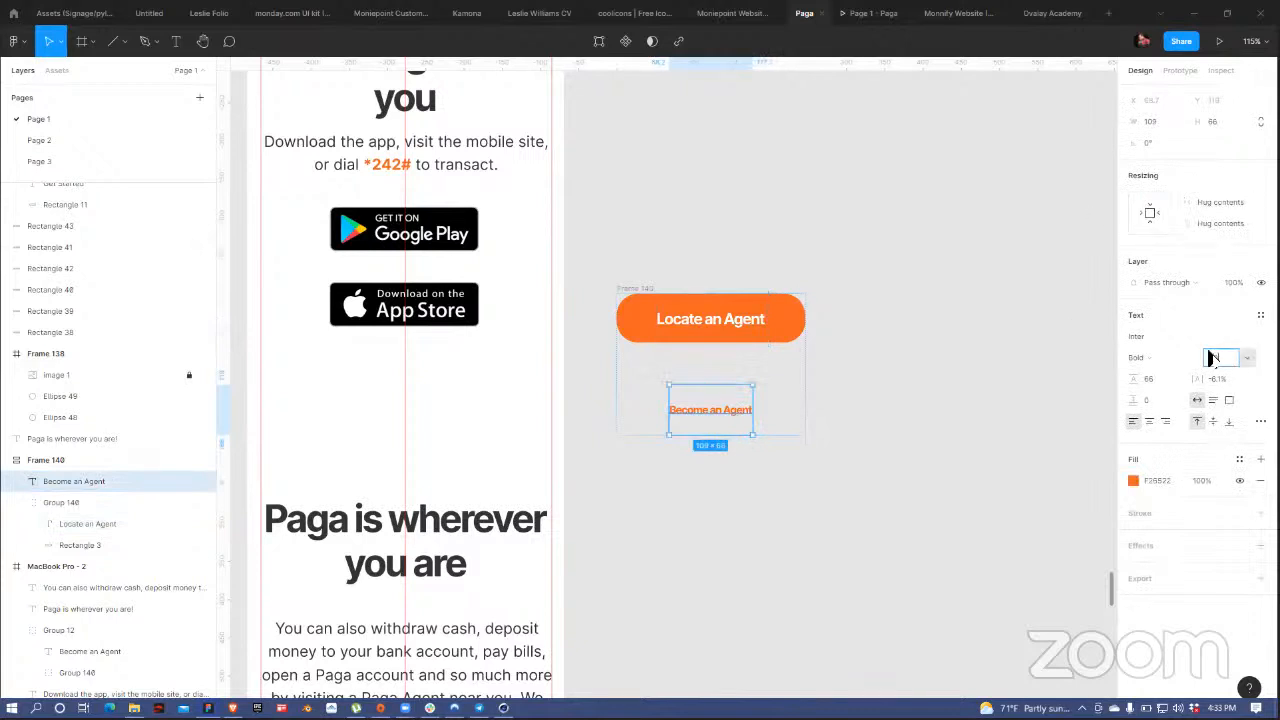
{"action": "type", "text": "20"}
{"action": "key", "text": "Return"}
- Check the text size of the "Get Started" button label above the mobile "Join over 17 million people" heading
{"action": "scroll", "coordinate": [697, 203], "scroll_direction": "down", "scroll_amount": 6}
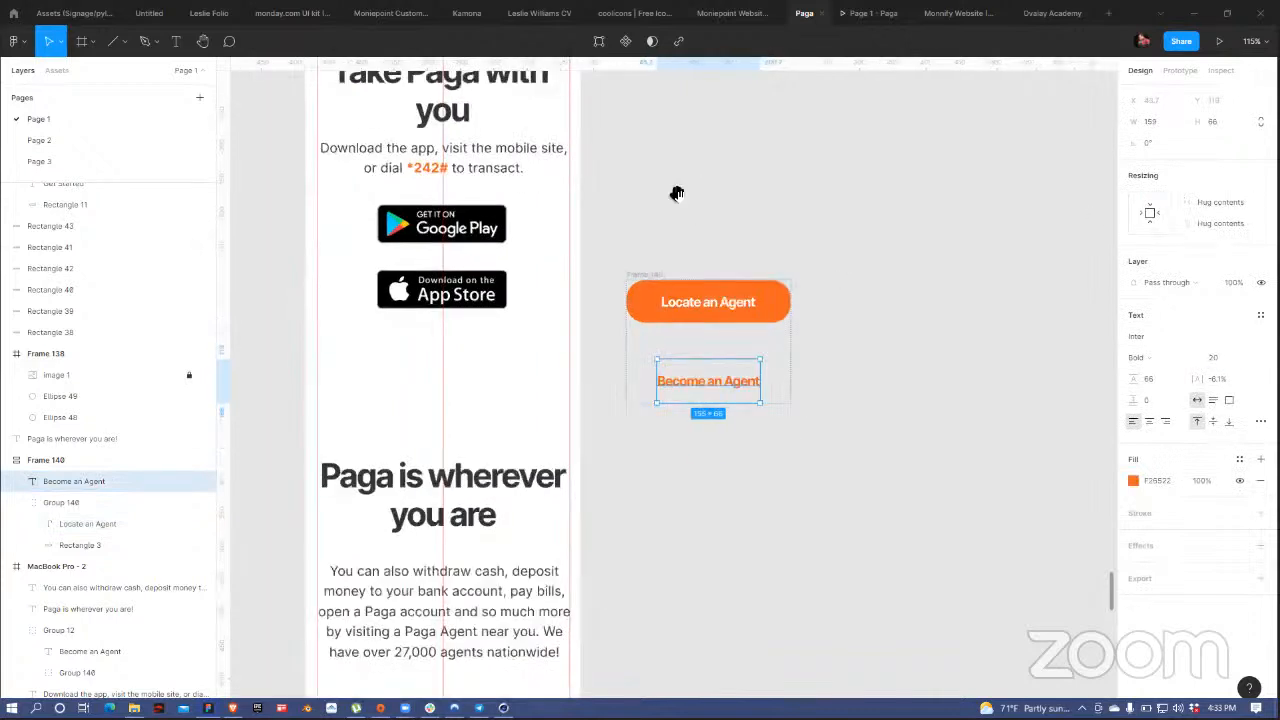
{"action": "scroll", "coordinate": [639, 249], "scroll_direction": "up", "scroll_amount": 10}
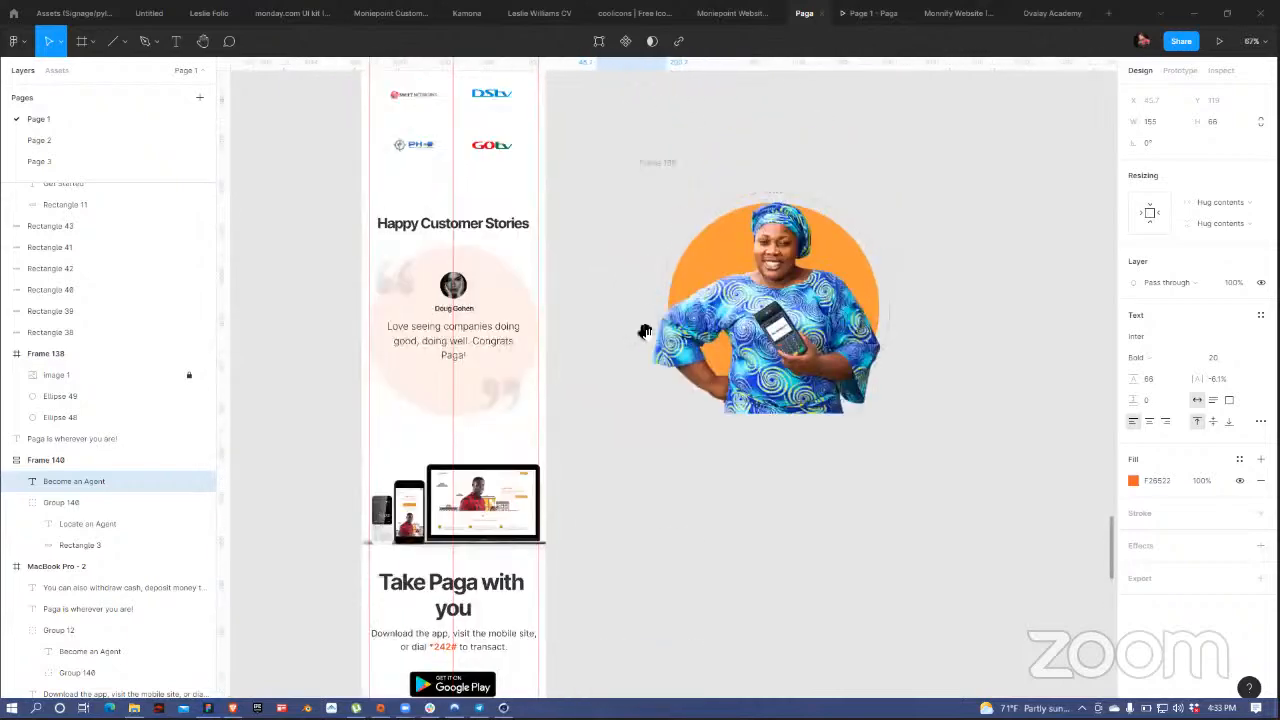
{"action": "scroll", "coordinate": [705, 629], "scroll_direction": "up", "scroll_amount": 15}
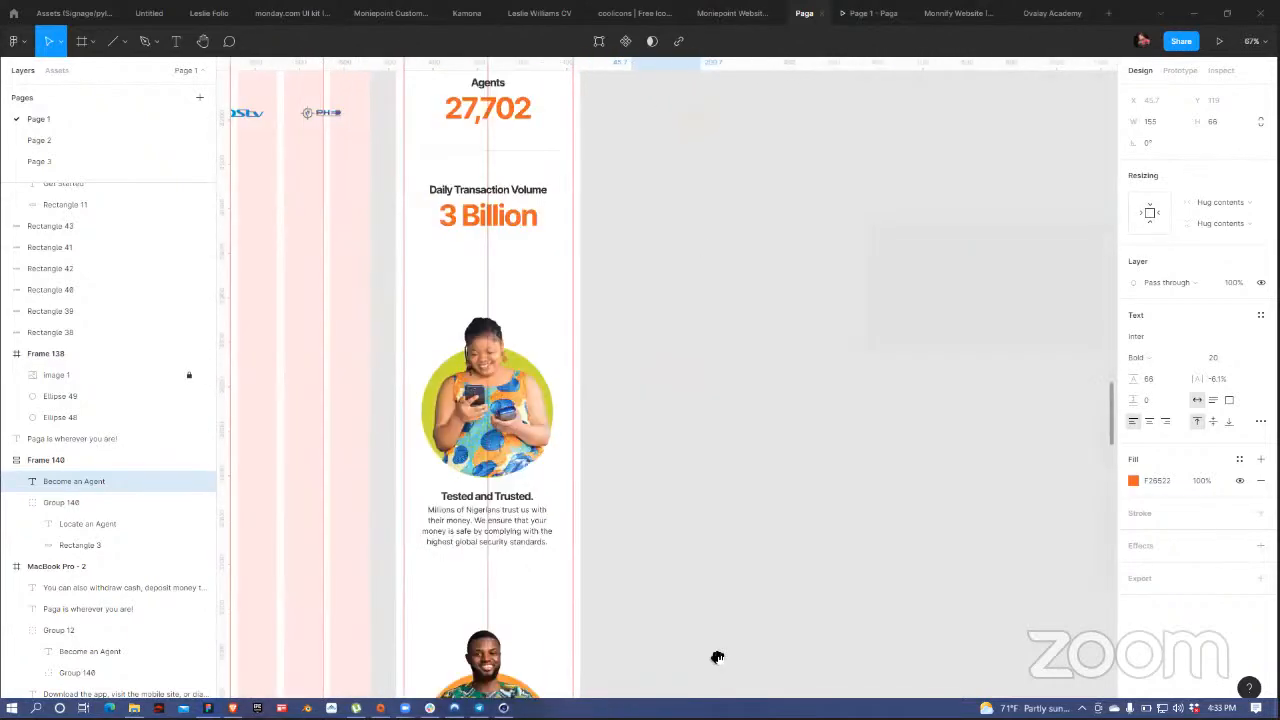
{"action": "double_click", "coordinate": [611, 100]}
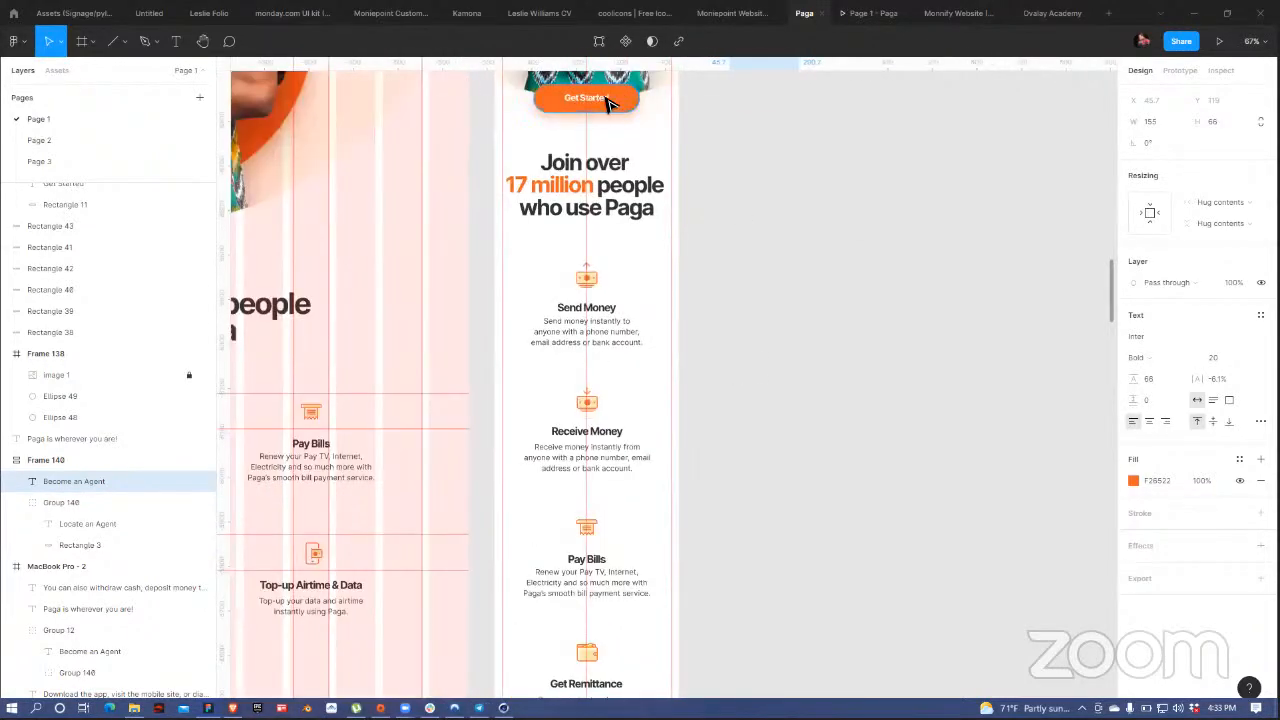
{"action": "scroll", "coordinate": [903, 464], "scroll_direction": "down", "scroll_amount": 1}
{"action": "scroll", "coordinate": [903, 464], "scroll_direction": "down", "scroll_amount": 15}
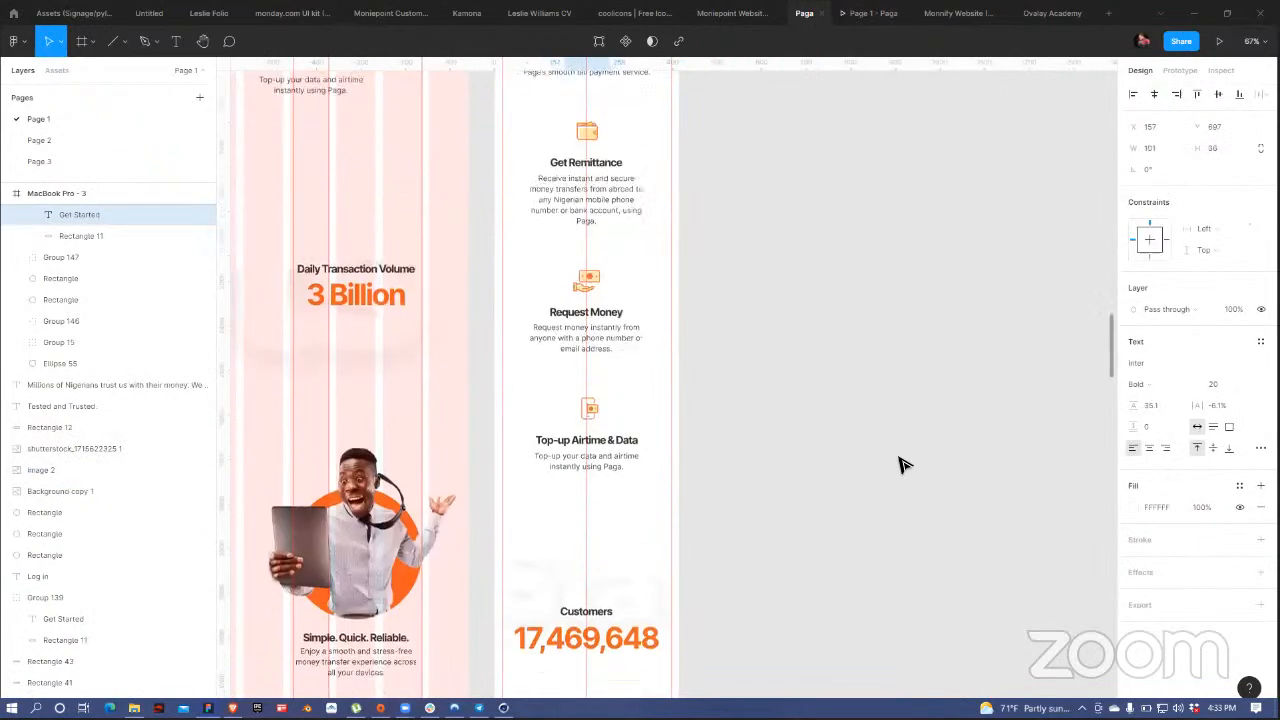
{"action": "scroll", "coordinate": [885, 468], "scroll_direction": "down", "scroll_amount": 20}
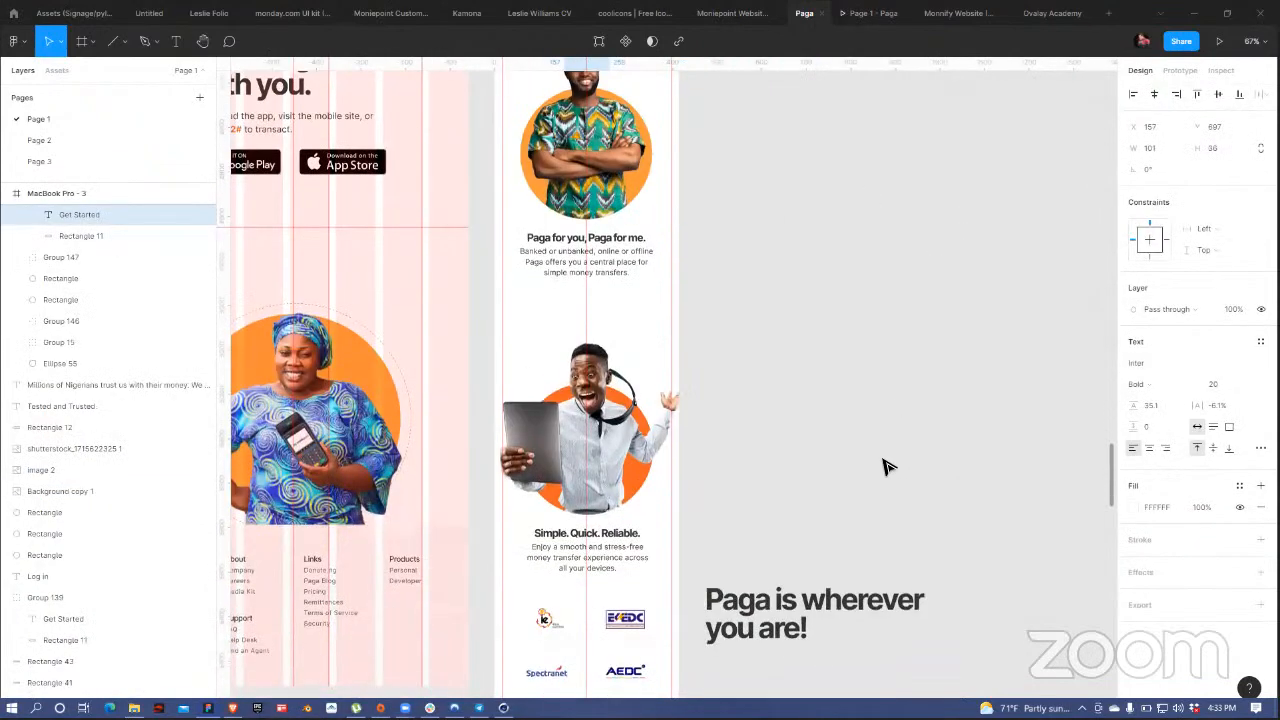
- Move the stacked agent buttons into the mobile frame, centred directly under the "You can also withdraw cash" paragraph
{"action": "left_click", "coordinate": [733, 378]}
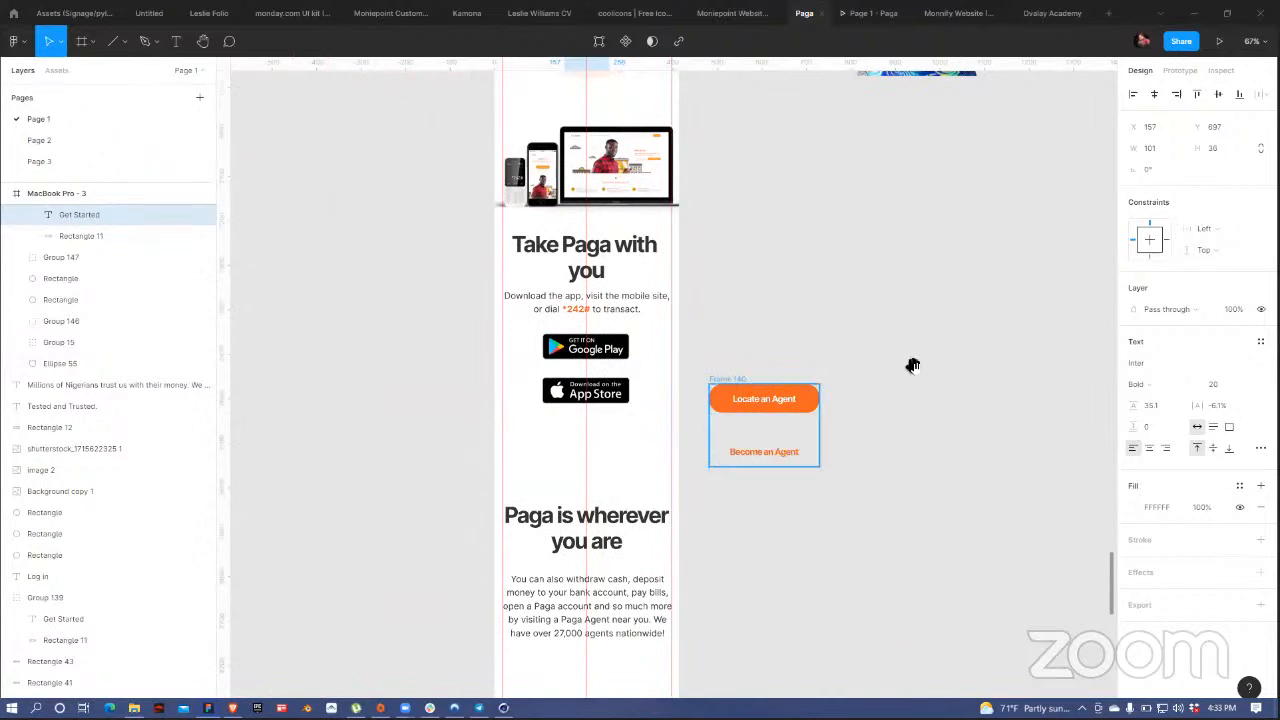
{"action": "scroll", "coordinate": [975, 177], "scroll_direction": "down", "scroll_amount": 3}
{"action": "scroll", "coordinate": [975, 177], "scroll_direction": "left", "scroll_amount": 2}
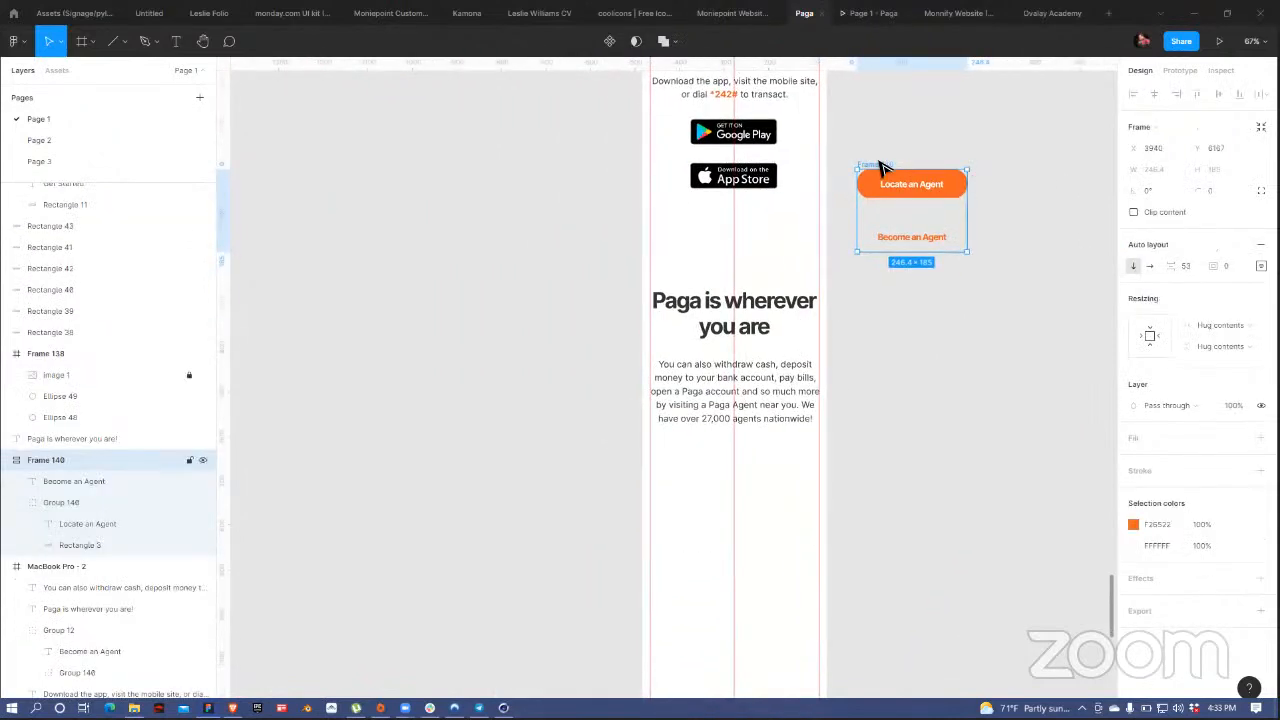
{"action": "left_click_drag", "start_coordinate": [882, 168], "coordinate": [704, 441]}
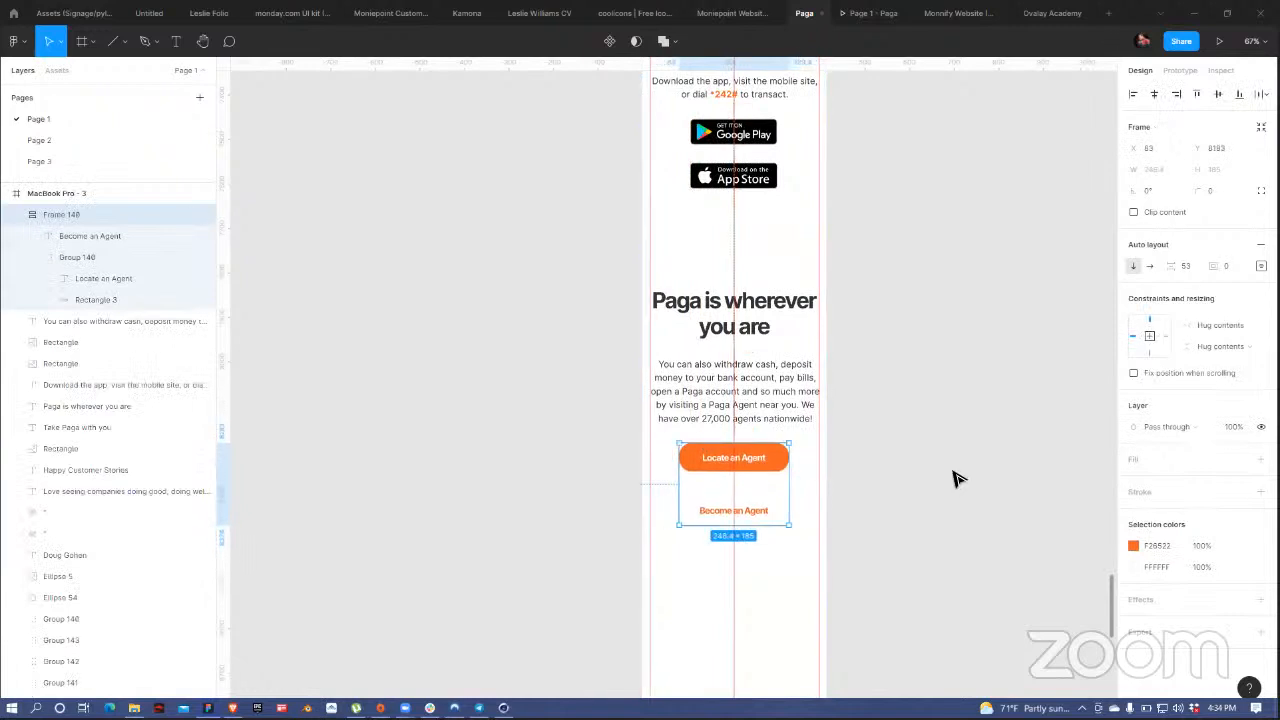
{"action": "double_click", "coordinate": [775, 465]}
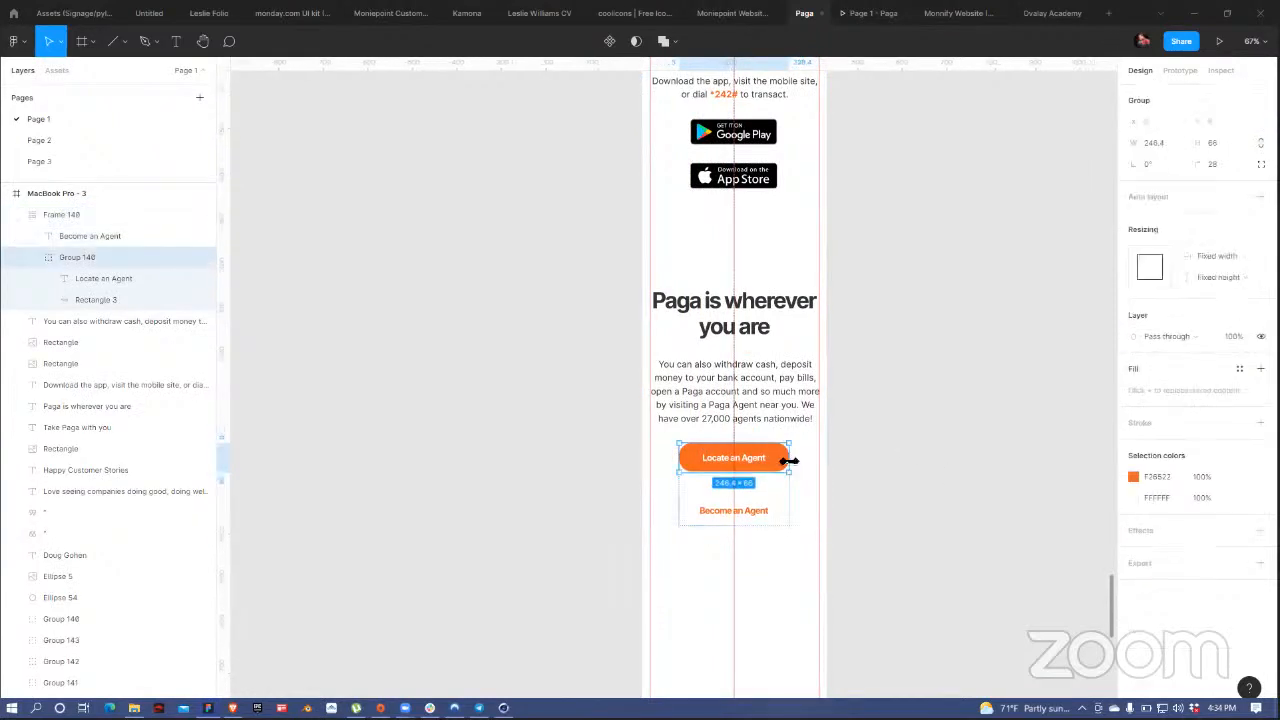
{"action": "left_click_drag", "start_coordinate": [789, 457], "coordinate": [810, 460]}
{"action": "key", "text": "ctrl+z"}
{"action": "left_click", "coordinate": [880, 450]}
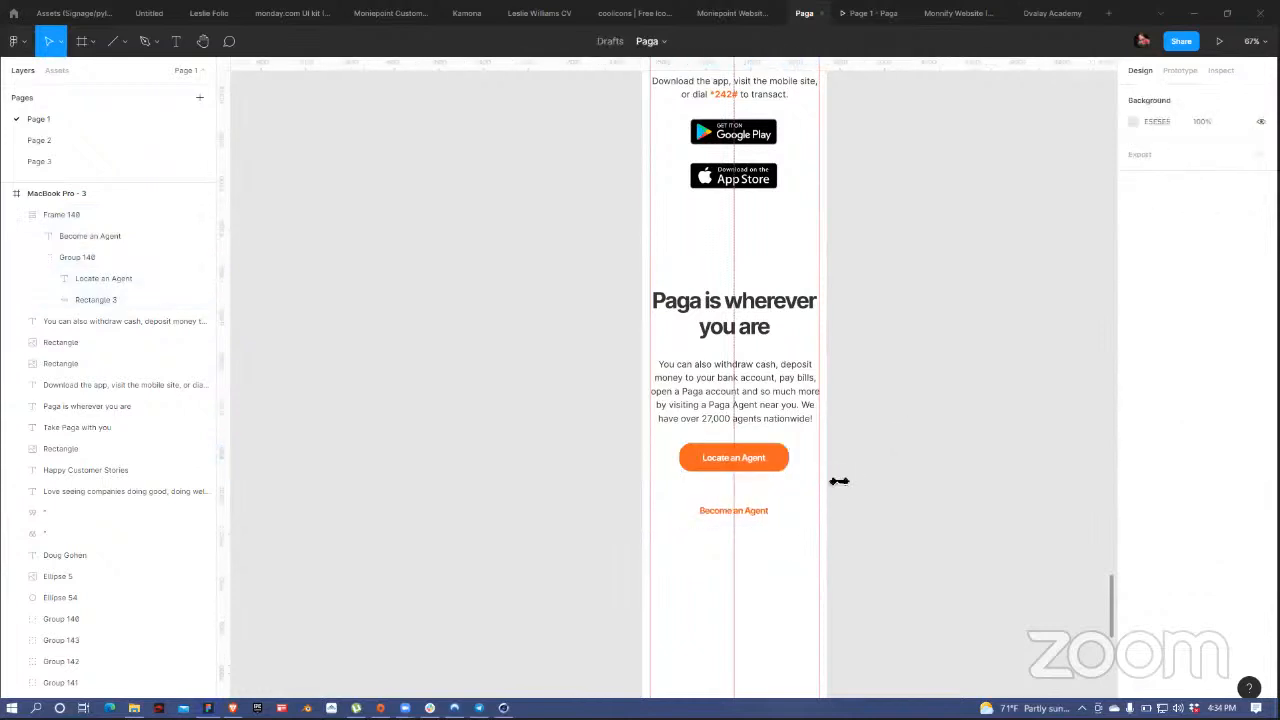
- Shift the "Paga is wherever you are" heading, paragraph and buttons down and place the illustration of the woman with the terminal above them
{"action": "left_click", "coordinate": [772, 462]}
{"action": "scroll", "coordinate": [940, 348], "scroll_direction": "down", "scroll_amount": 5}
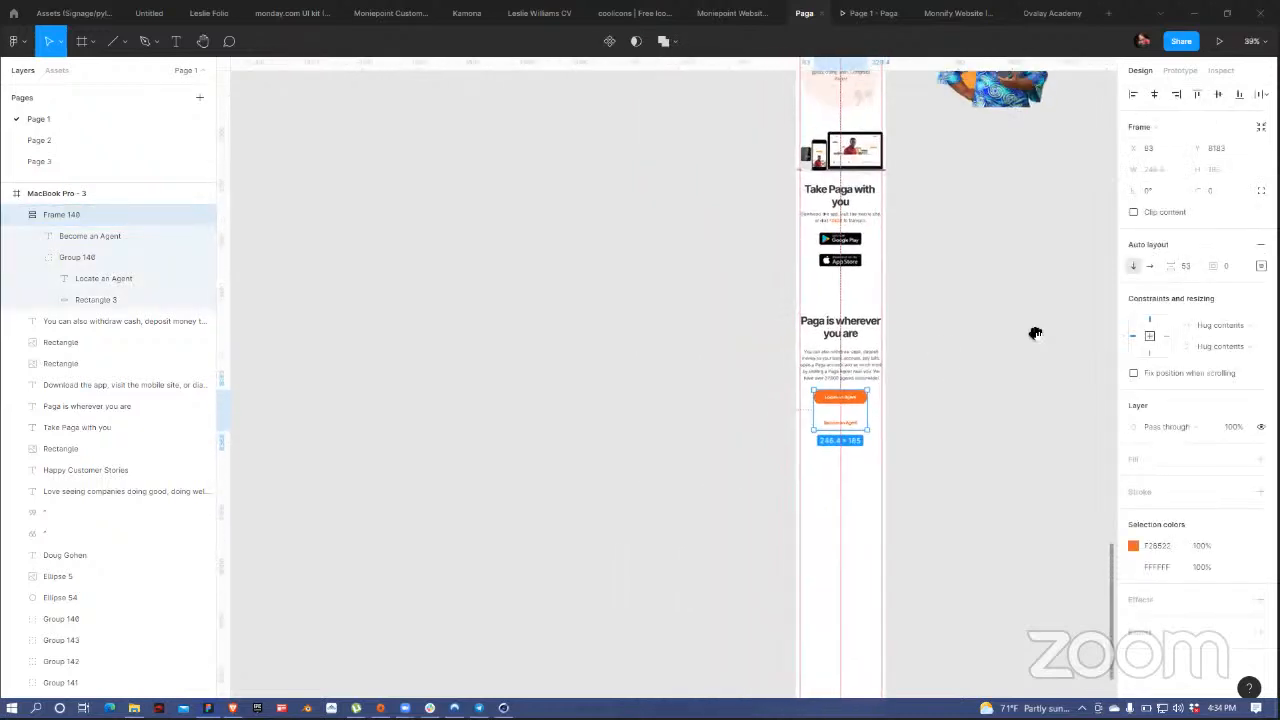
{"action": "left_click_drag", "start_coordinate": [816, 163], "coordinate": [899, 264]}
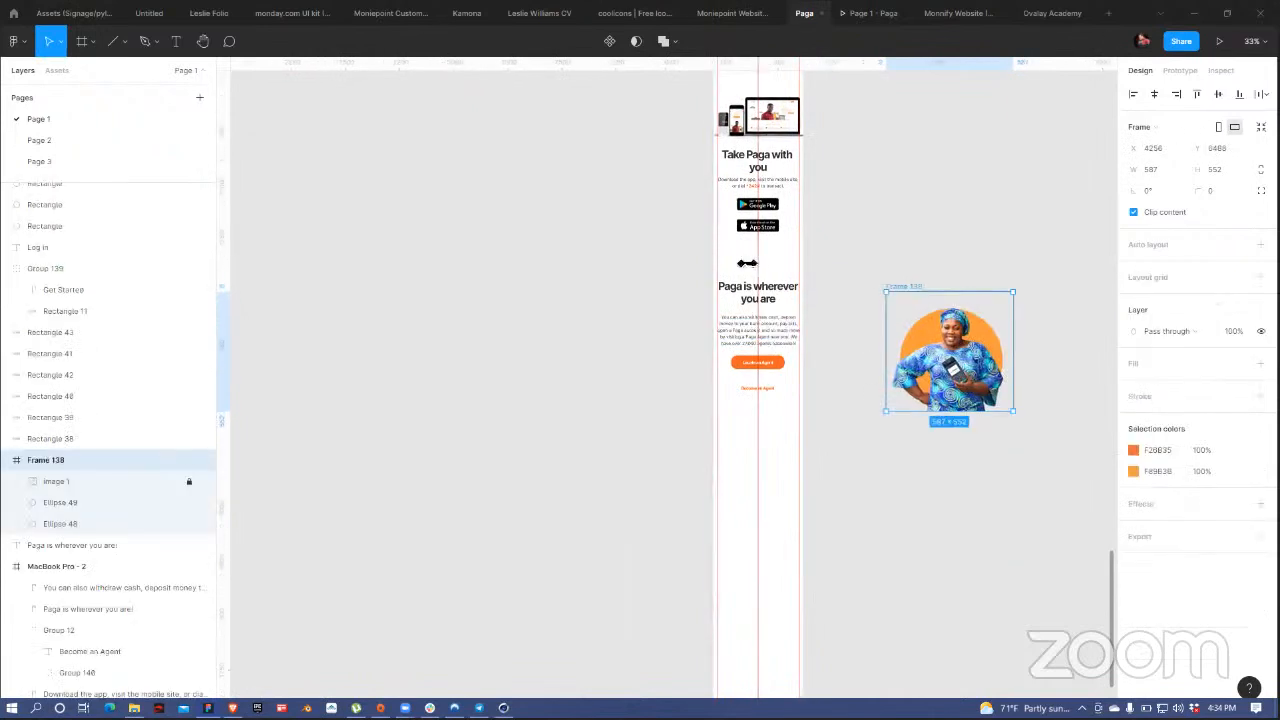
{"action": "left_click_drag", "start_coordinate": [741, 270], "coordinate": [774, 414]}
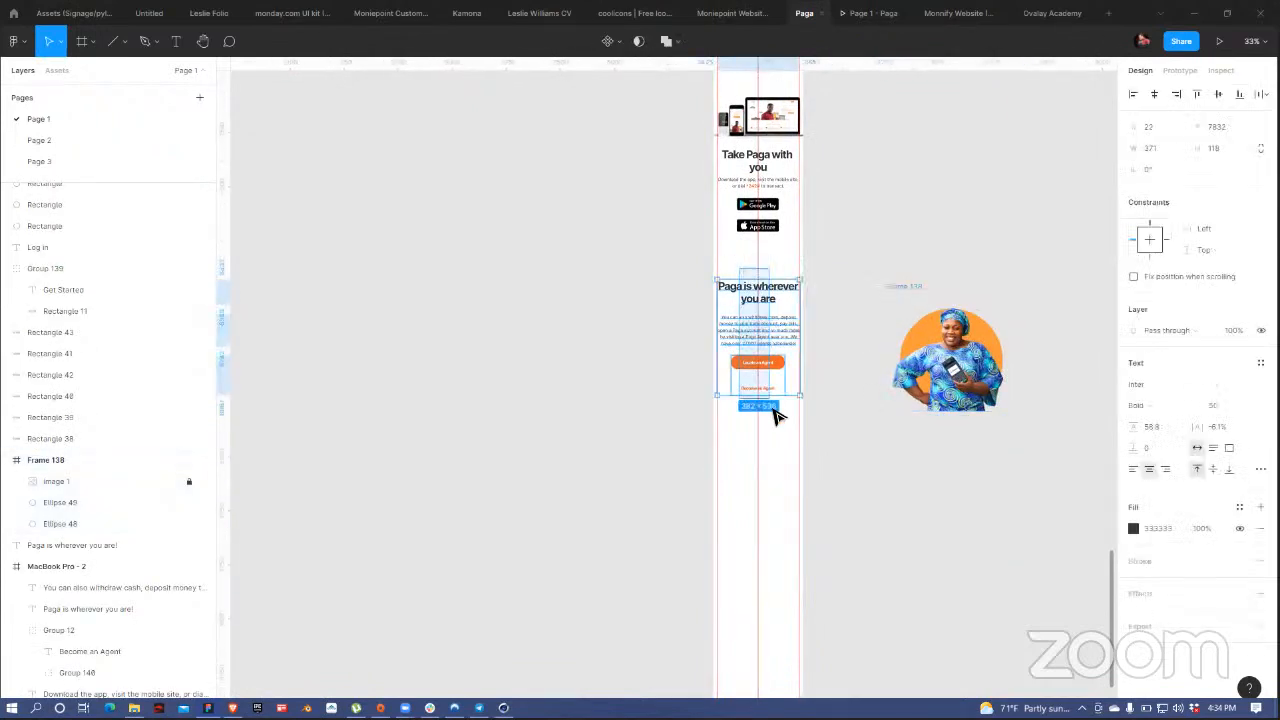
{"action": "left_click_drag", "start_coordinate": [766, 330], "coordinate": [771, 447]}
{"action": "left_click", "coordinate": [912, 295]}
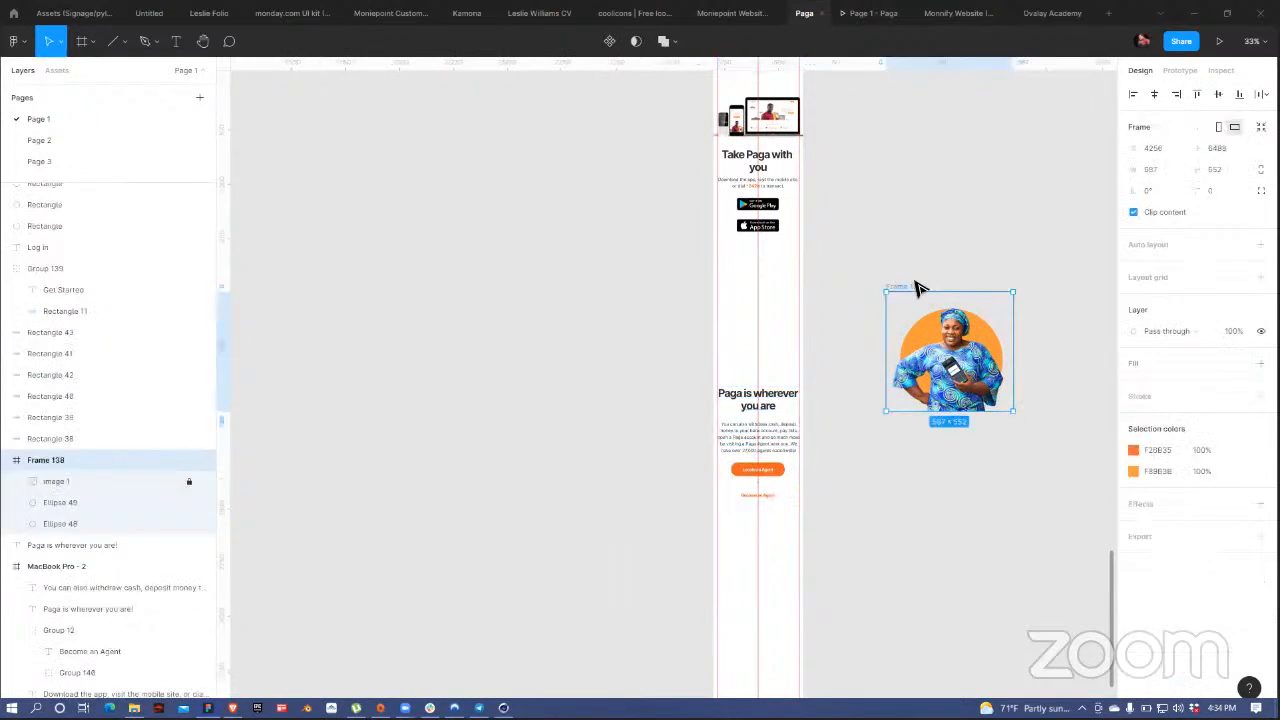
{"action": "left_click_drag", "start_coordinate": [912, 290], "coordinate": [724, 261]}
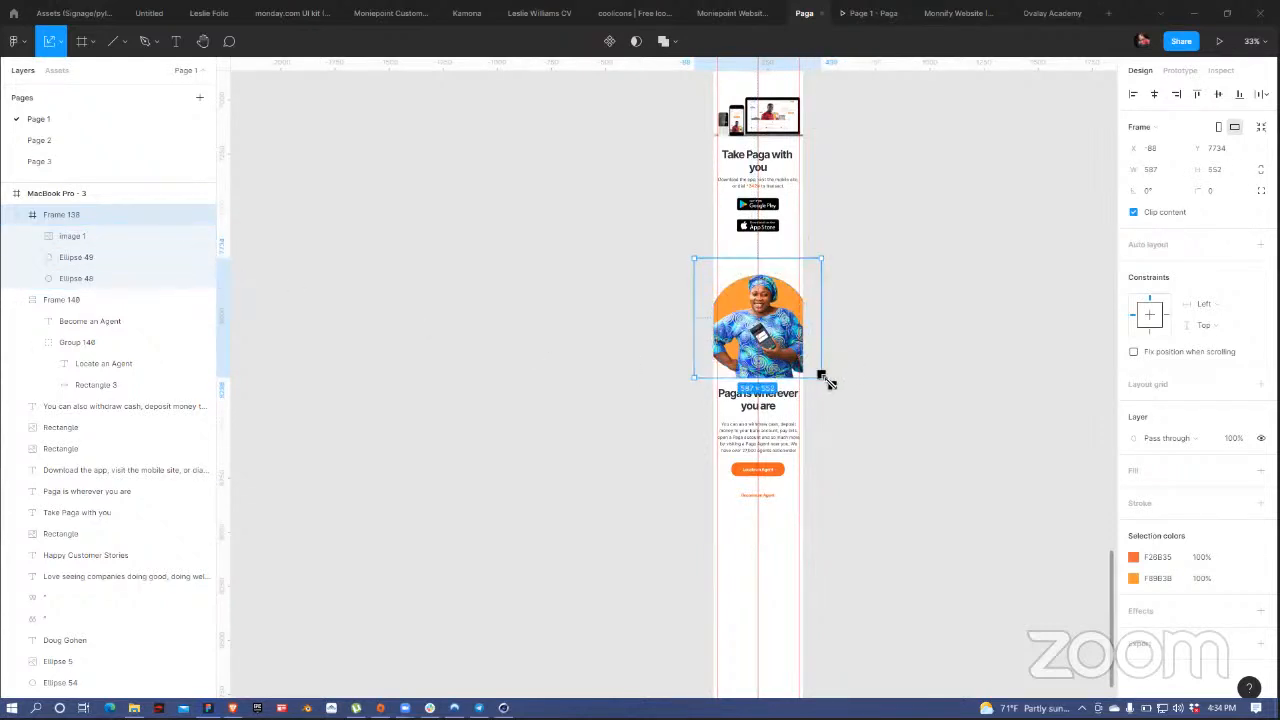
- Scale the woman illustration to about 486 × 457, centre it, and move the heading, paragraph and buttons up closer beneath it
{"action": "left_click_drag", "start_coordinate": [826, 381], "coordinate": [789, 325]}
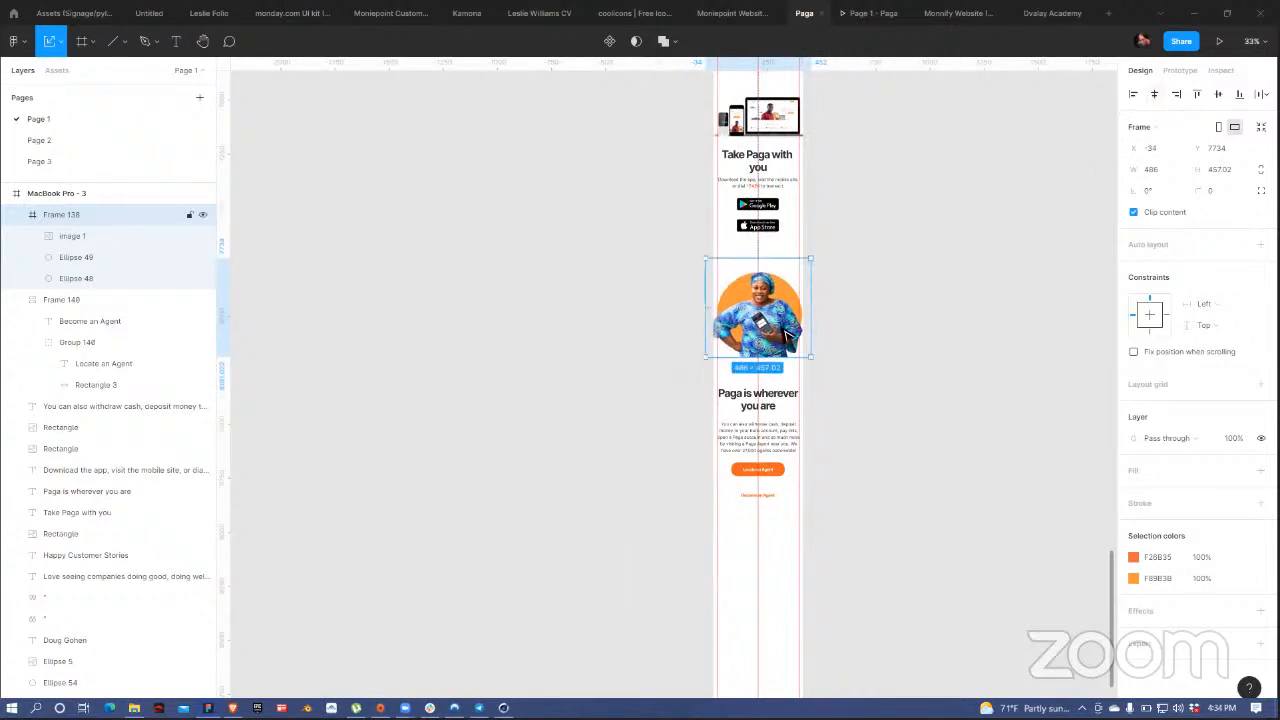
{"action": "left_click_drag", "start_coordinate": [778, 332], "coordinate": [779, 360]}
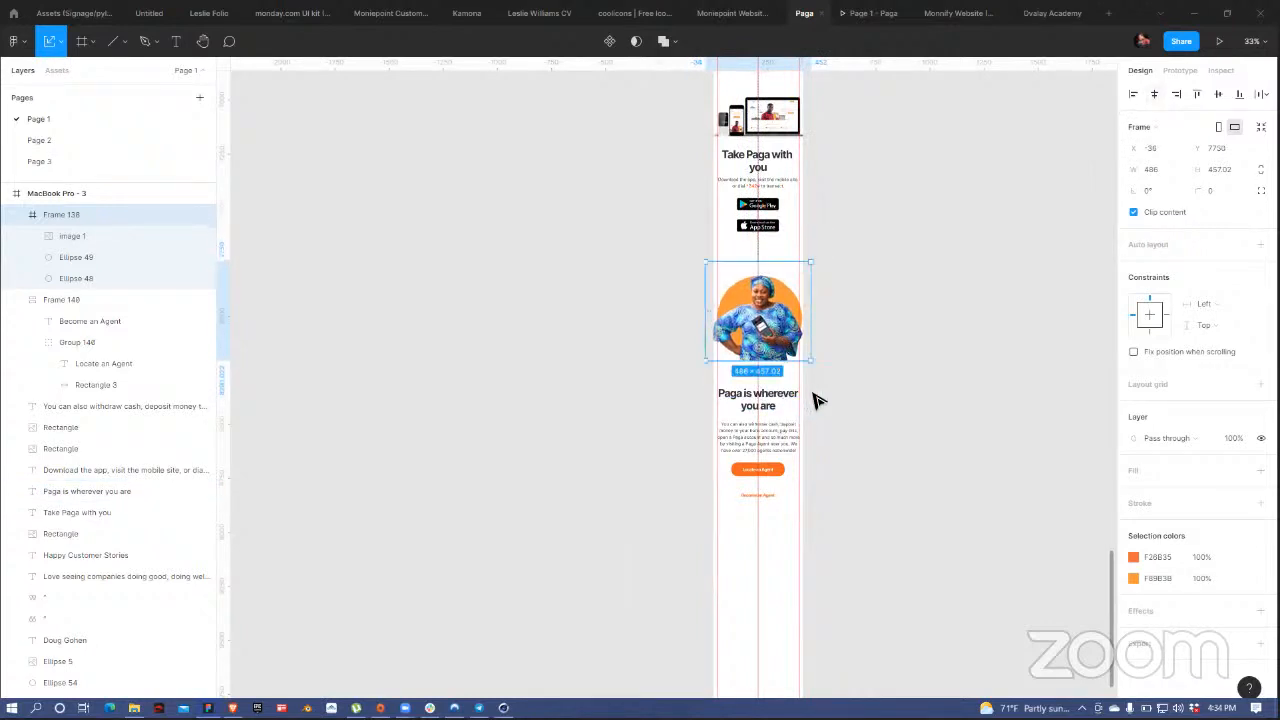
{"action": "left_click_drag", "start_coordinate": [771, 529], "coordinate": [764, 394]}
{"action": "left_click", "coordinate": [840, 347]}
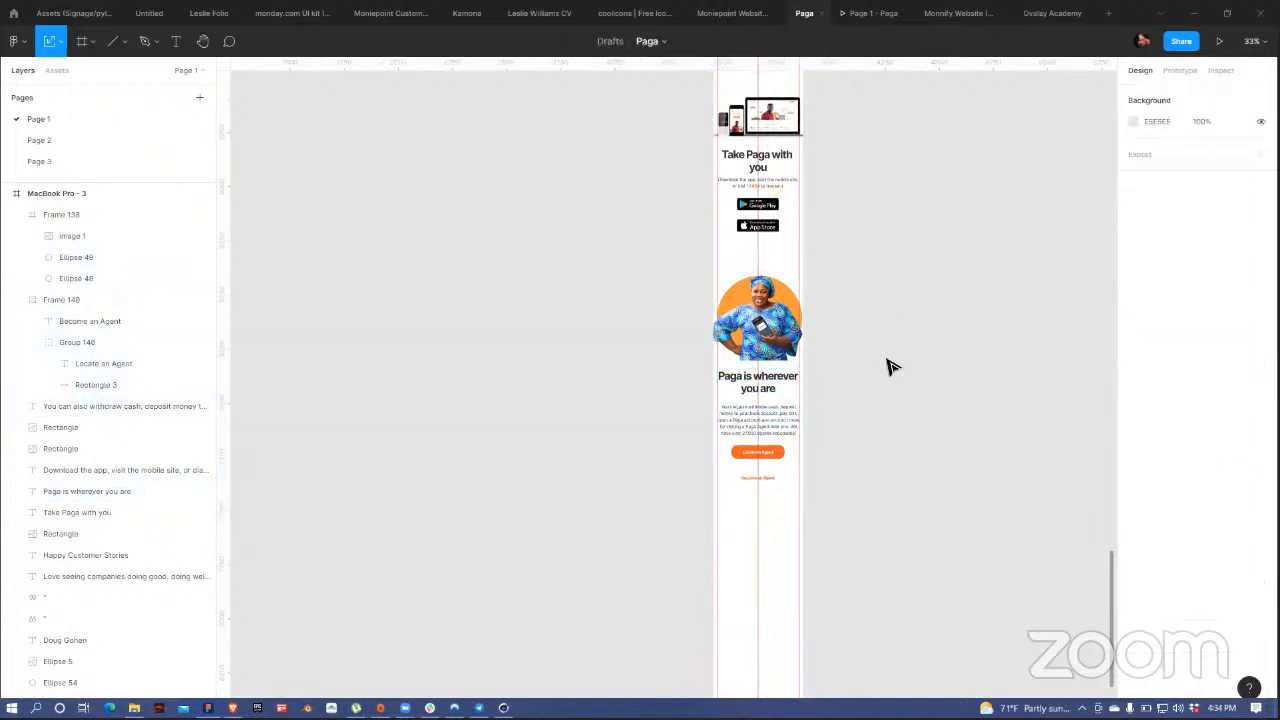
- Group the Contact heading, address, e-mail and call lines in the desktop page's footer
{"action": "scroll", "coordinate": [890, 366], "scroll_direction": "down", "scroll_amount": 5}
{"action": "left_click_drag", "start_coordinate": [671, 257], "coordinate": [598, 427]}
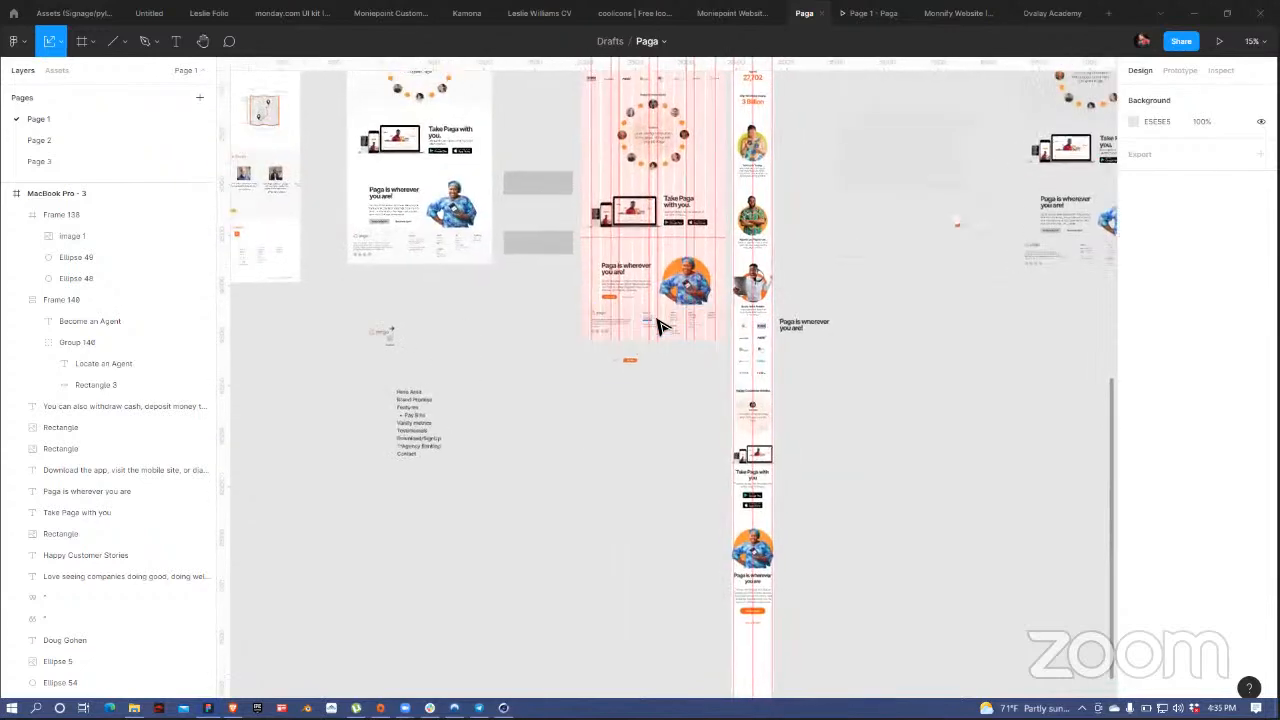
{"action": "scroll", "coordinate": [657, 331], "scroll_direction": "up", "scroll_amount": 2}
{"action": "scroll", "coordinate": [657, 393], "scroll_direction": "up", "scroll_amount": 3}
{"action": "scroll", "coordinate": [714, 332], "scroll_direction": "up", "scroll_amount": 2}
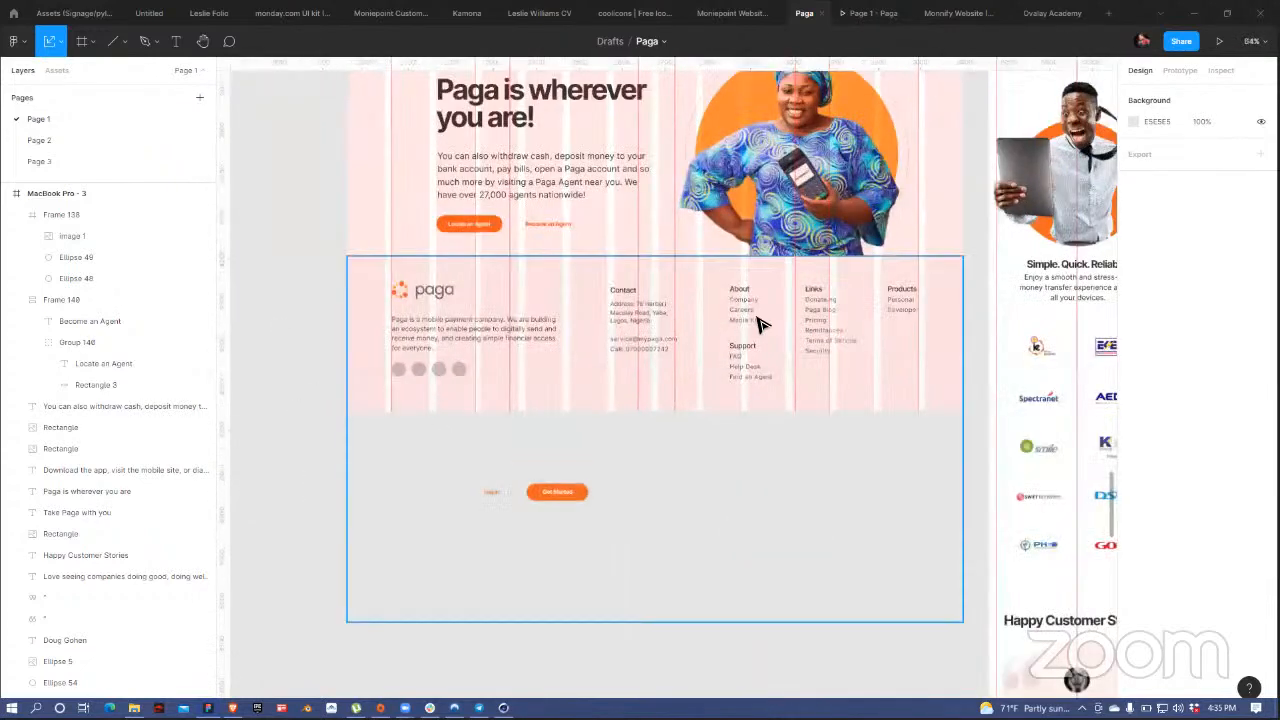
{"action": "left_click", "coordinate": [638, 320]}
{"action": "left_click", "coordinate": [623, 293], "text": "shift"}
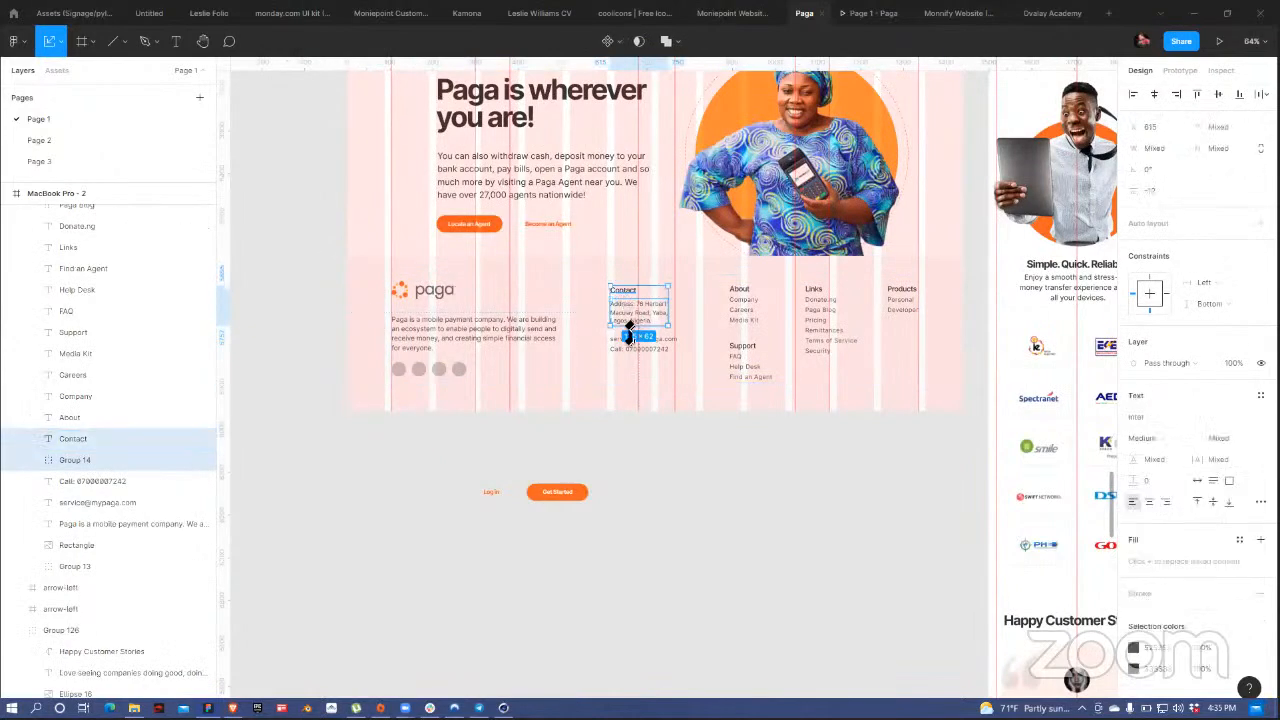
{"action": "left_click", "coordinate": [629, 349], "text": "shift"}
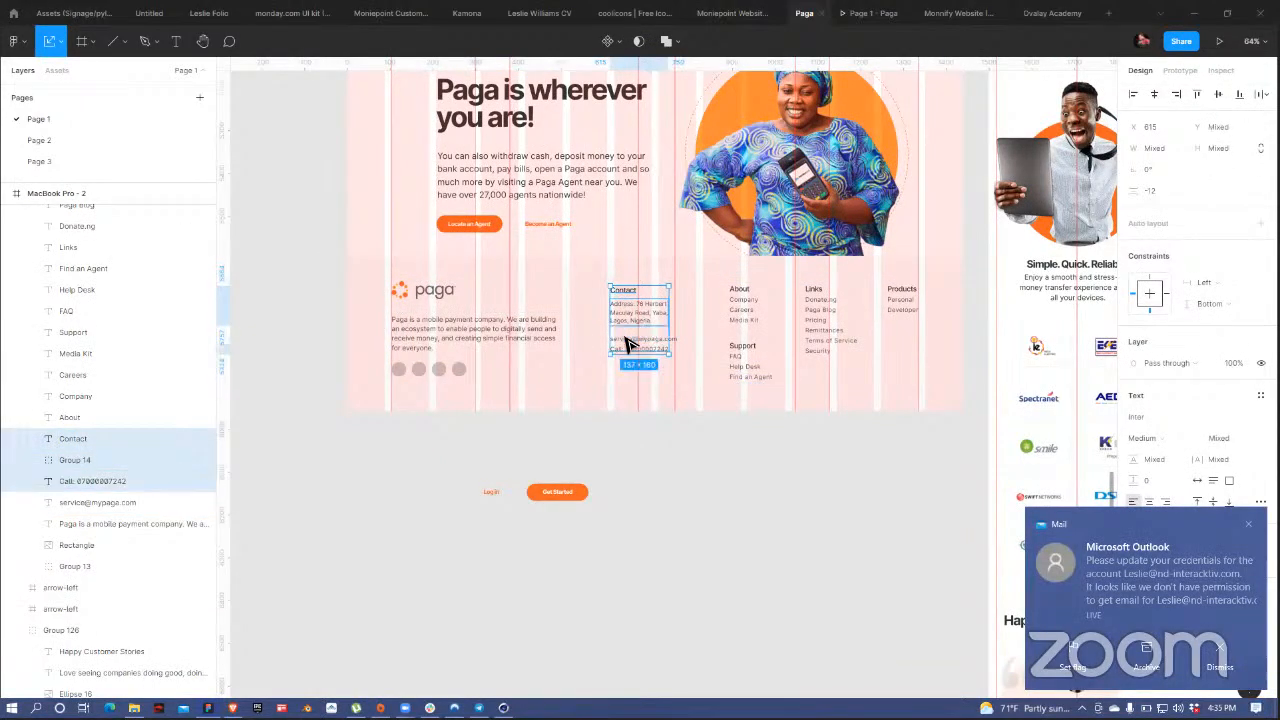
{"action": "left_click", "coordinate": [647, 340], "text": "shift"}
{"action": "key", "text": "ctrl+g"}
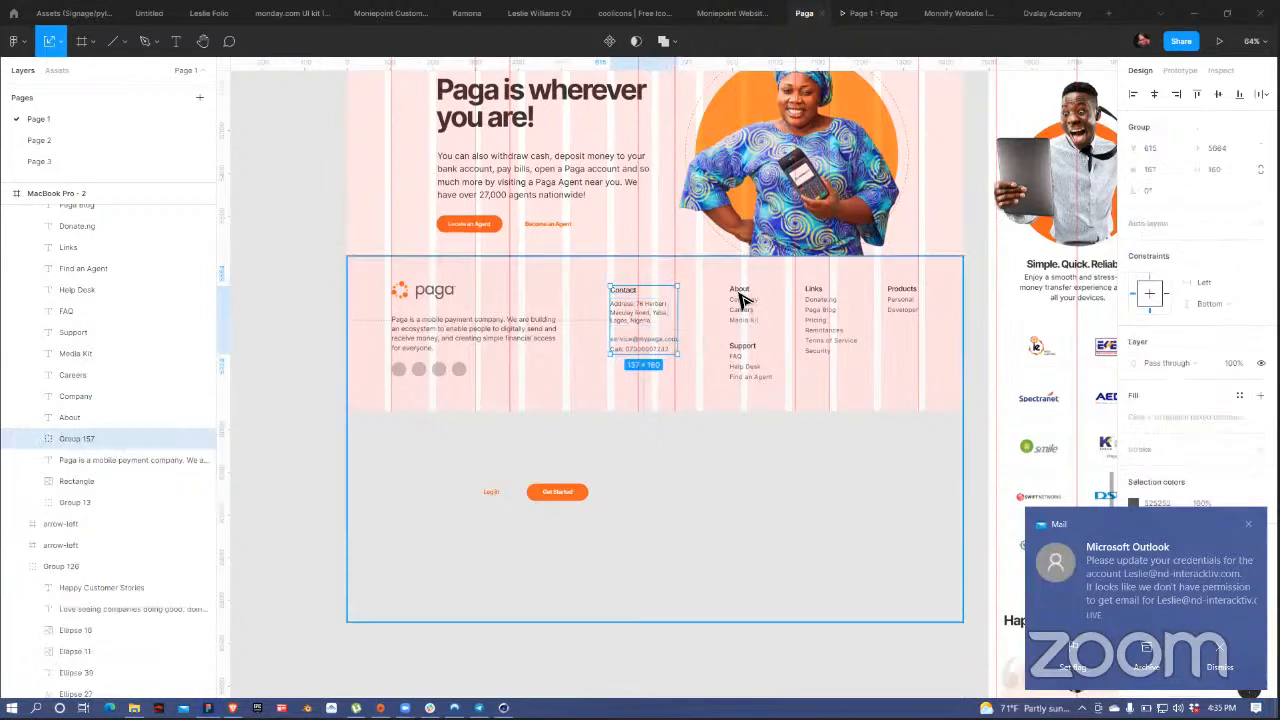
- Place a copy of the whole desktop footer group on the empty canvas beside the mobile frame, above the loose "Paga is wherever you are!" heading
{"action": "left_click", "coordinate": [740, 295]}
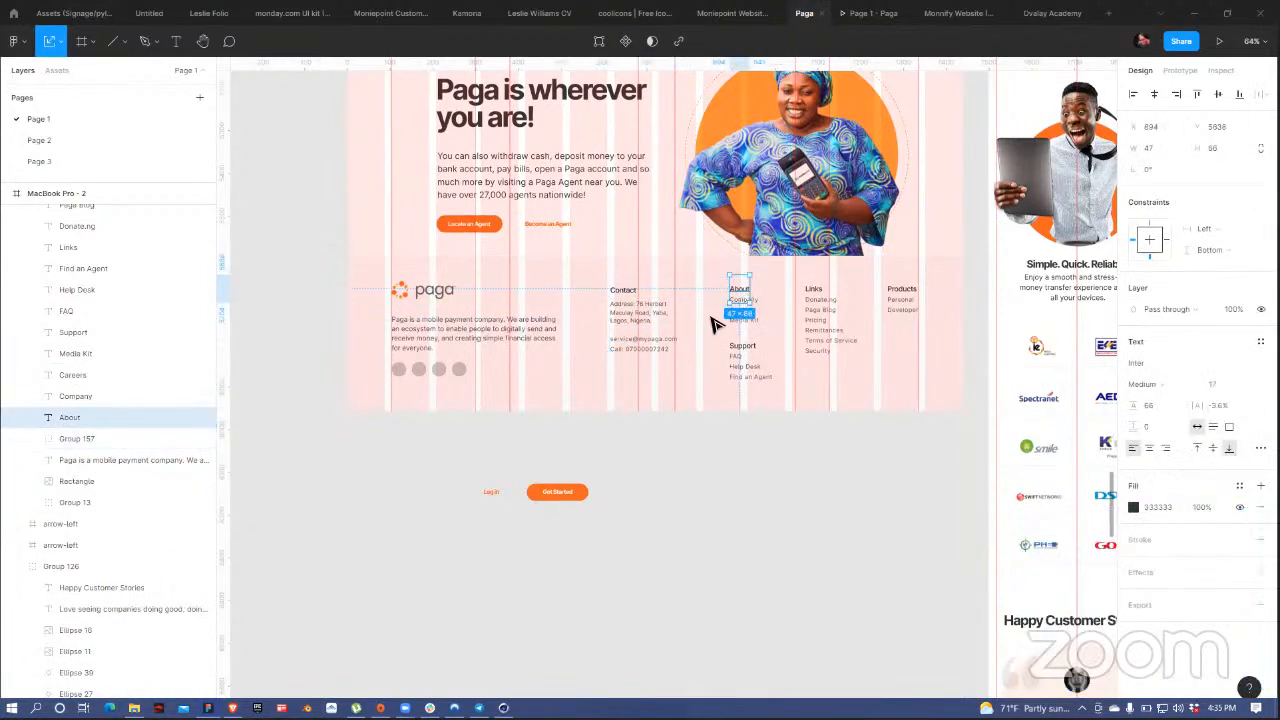
{"action": "left_click", "coordinate": [748, 307]}
{"action": "left_click", "coordinate": [740, 310]}
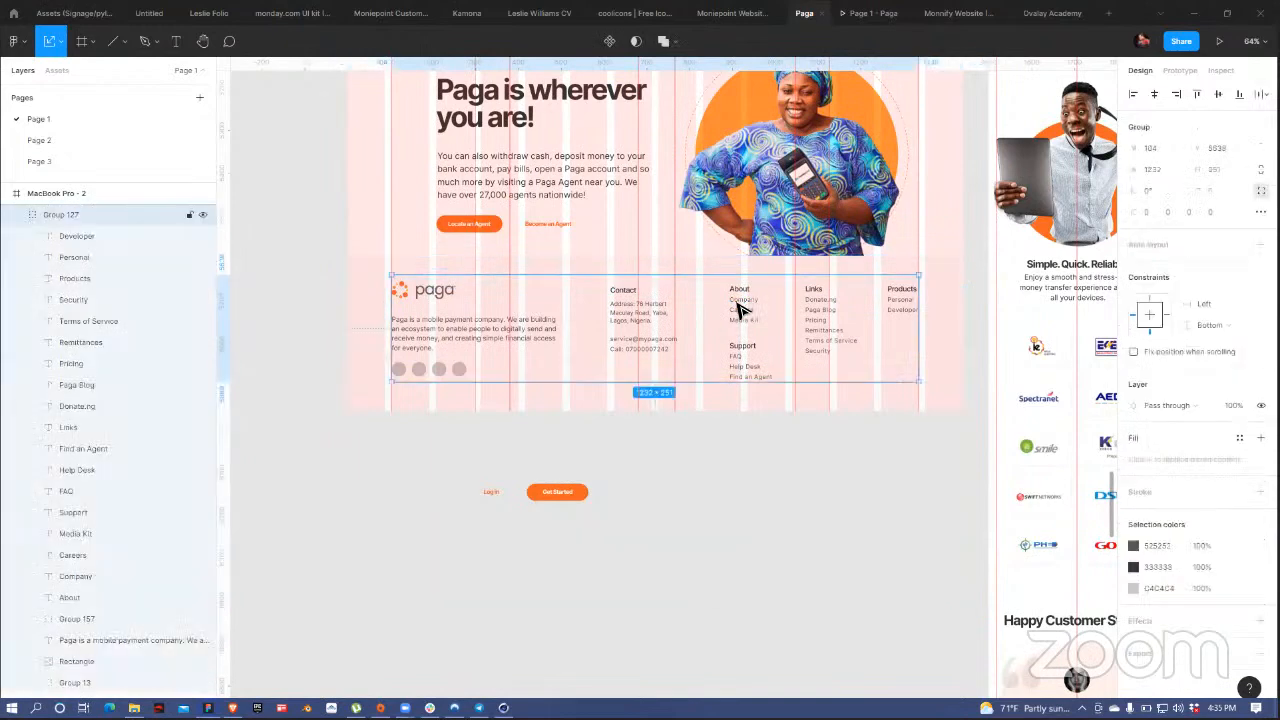
{"action": "scroll", "coordinate": [714, 357], "scroll_direction": "down", "scroll_amount": 5}
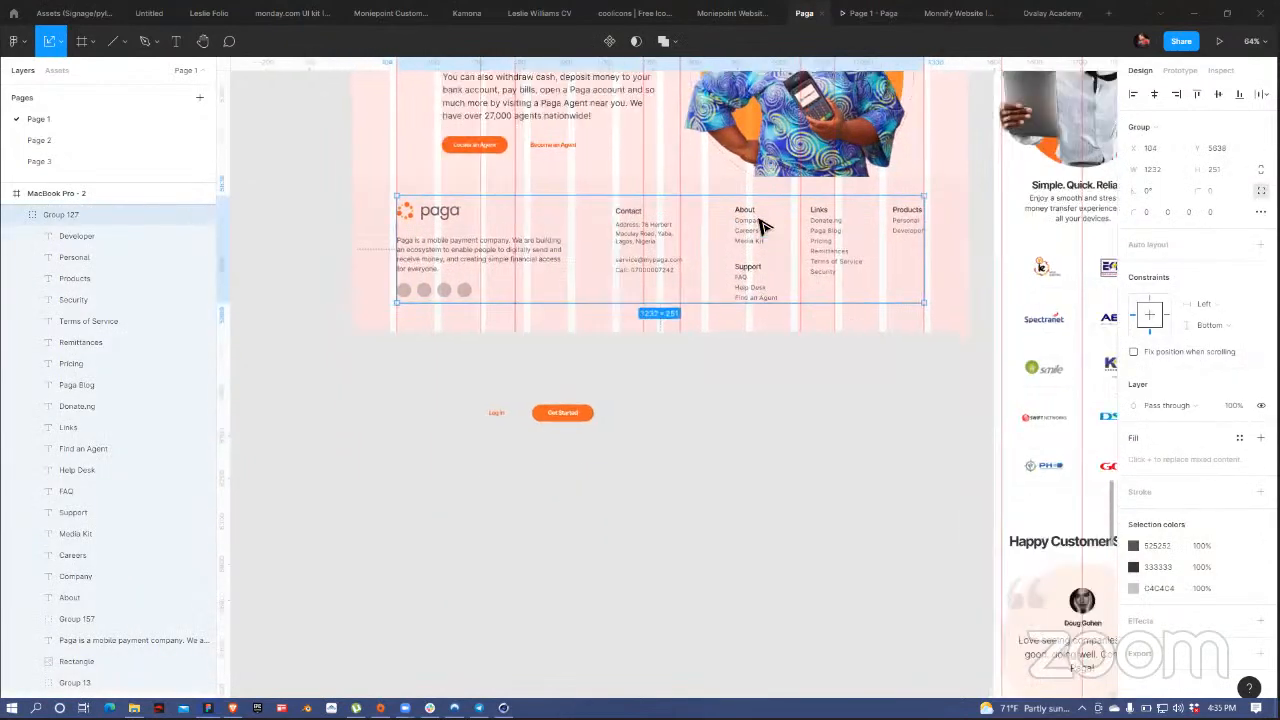
{"action": "scroll", "coordinate": [705, 287], "scroll_direction": "down", "scroll_amount": 1}
{"action": "left_click", "coordinate": [738, 191], "text": "shift"}
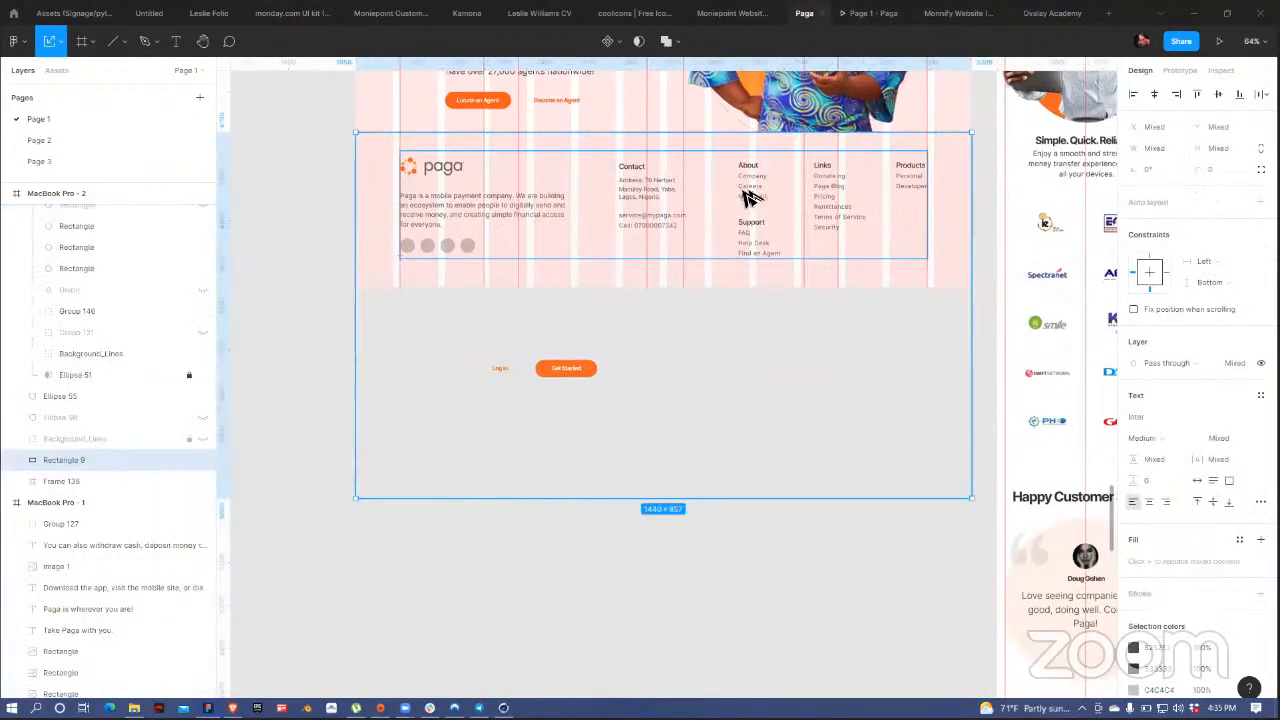
{"action": "left_click_drag", "start_coordinate": [738, 191], "coordinate": [786, 120]}
{"action": "left_click_drag", "start_coordinate": [863, 197], "coordinate": [640, 360]}
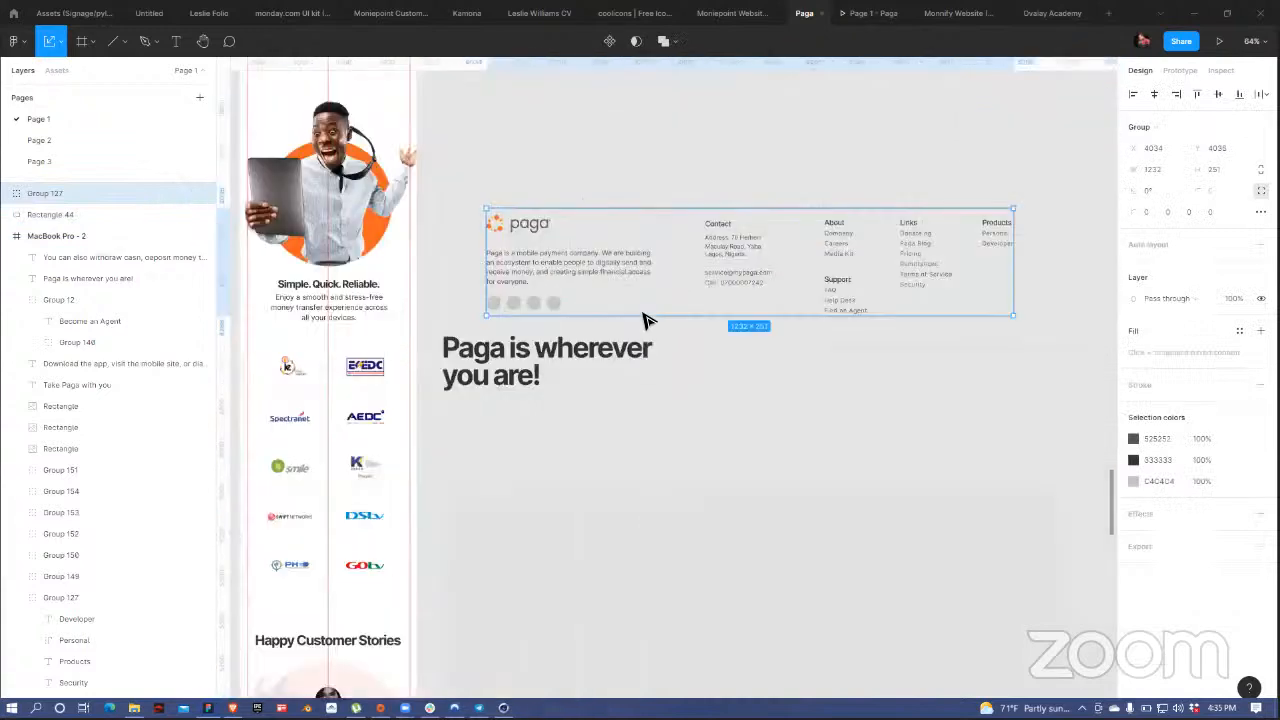
- Ungroup the copied footer and regroup its About and Support lists as two separate groups
{"action": "right_click", "coordinate": [643, 306]}
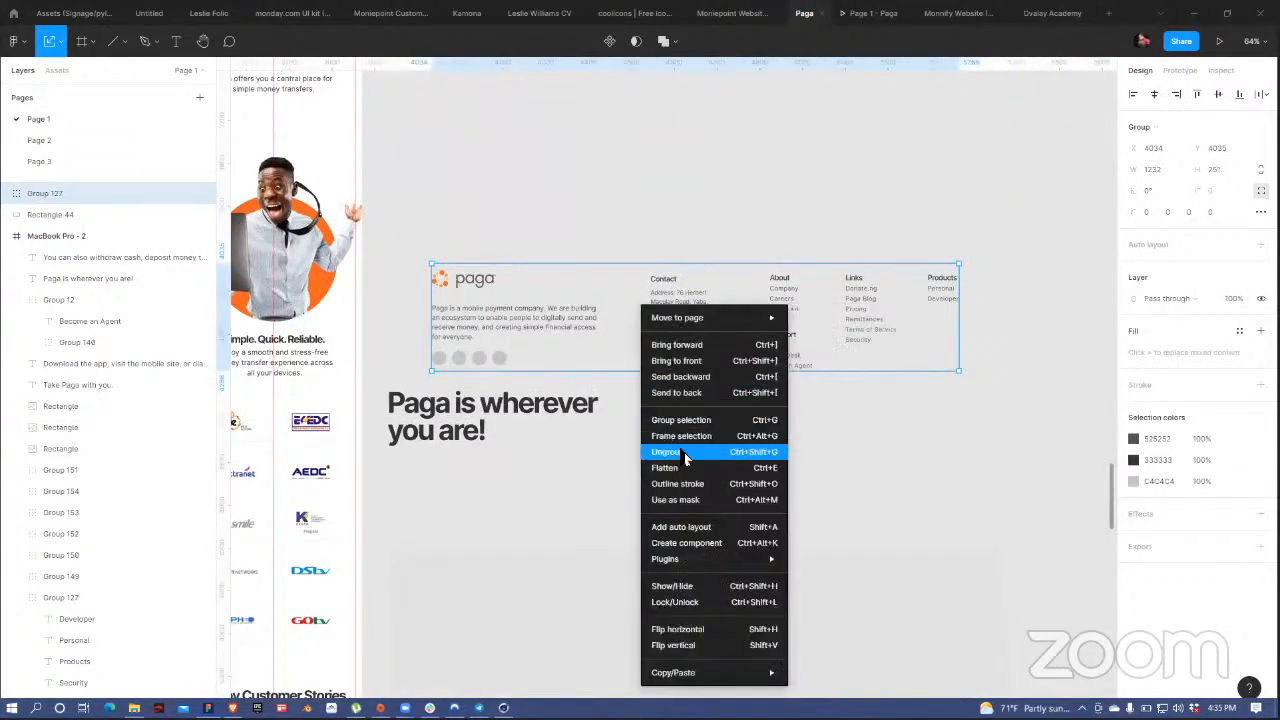
{"action": "left_click", "coordinate": [685, 454]}
{"action": "left_click", "coordinate": [680, 330]}
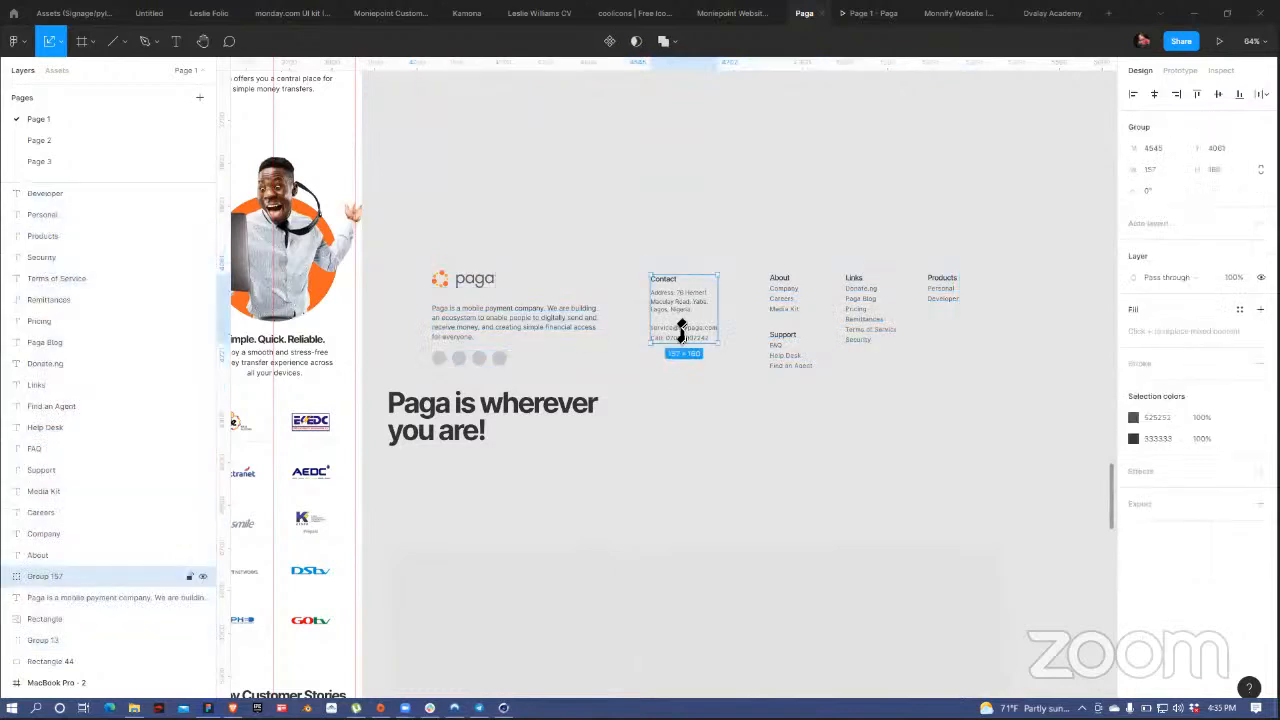
{"action": "left_click_drag", "start_coordinate": [758, 276], "coordinate": [805, 322]}
{"action": "key", "text": "ctrl+g"}
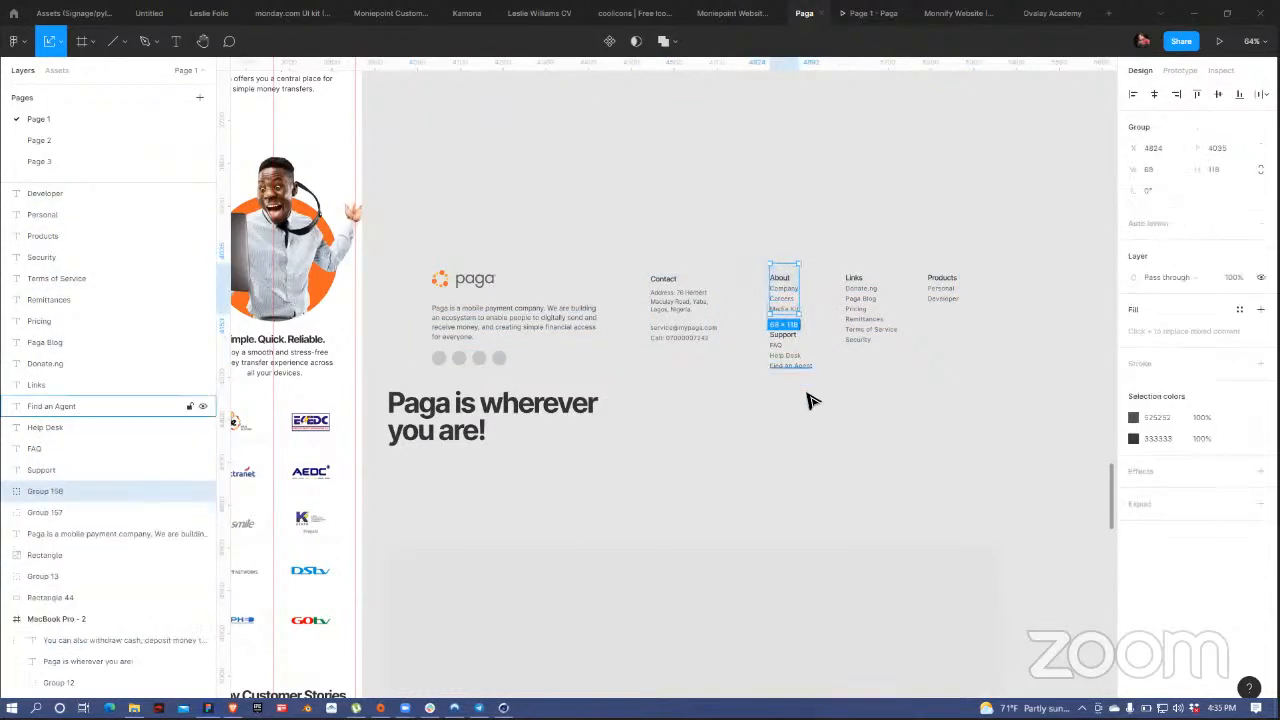
{"action": "left_click_drag", "start_coordinate": [816, 392], "coordinate": [763, 330]}
{"action": "key", "text": "ctrl+g"}
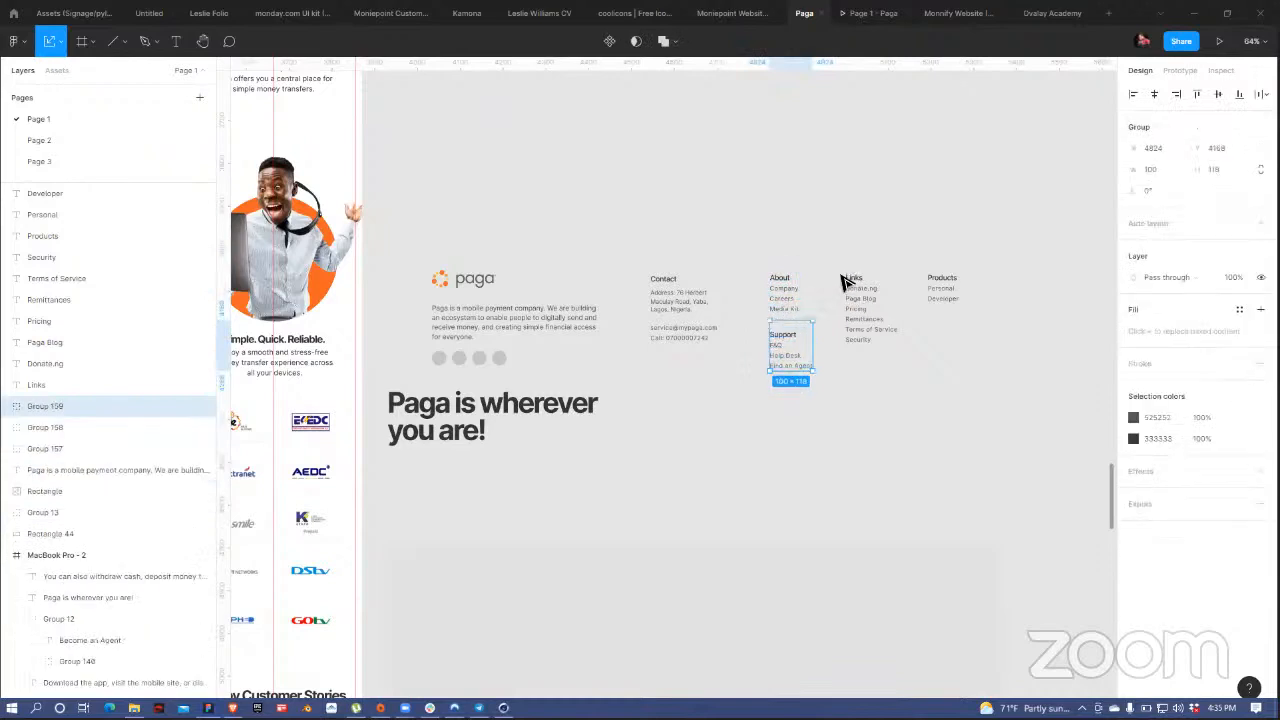
- Group the copied footer's Links list and its Products list separately
{"action": "left_click_drag", "start_coordinate": [837, 262], "coordinate": [873, 366]}
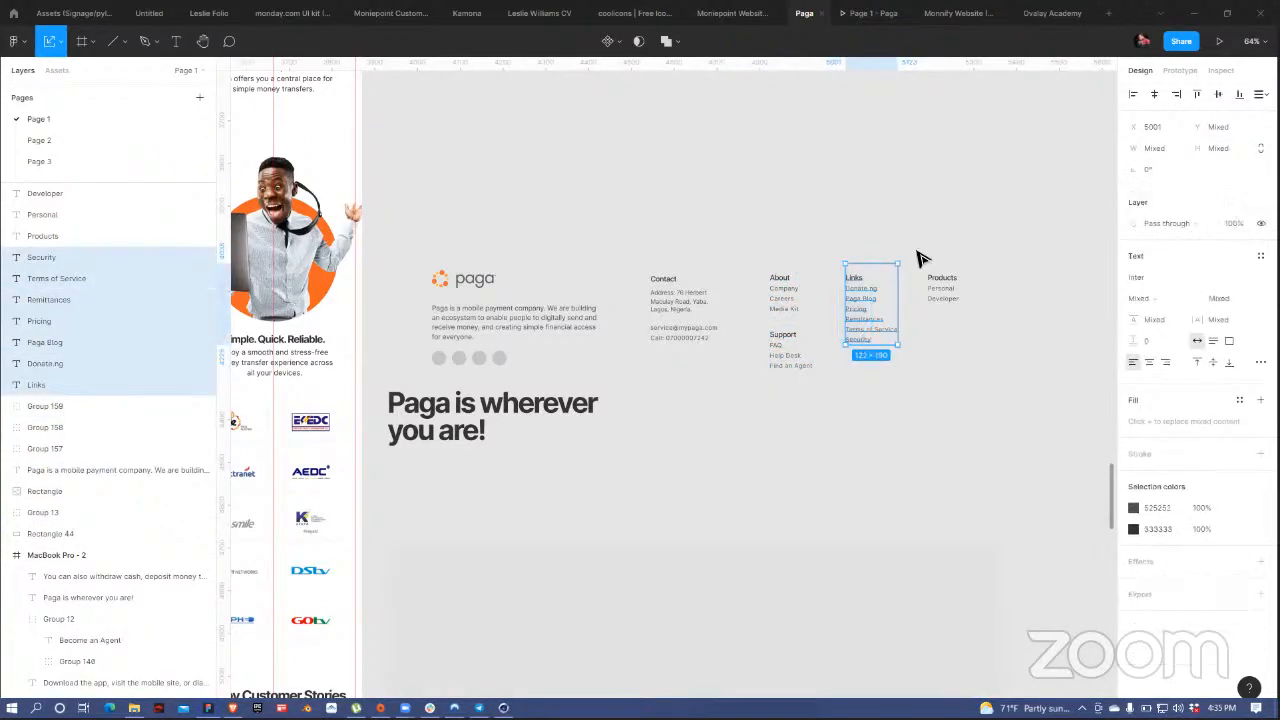
{"action": "key", "text": "ctrl+g"}
{"action": "left_click_drag", "start_coordinate": [922, 258], "coordinate": [955, 328]}
{"action": "key", "text": "ctrl+g"}
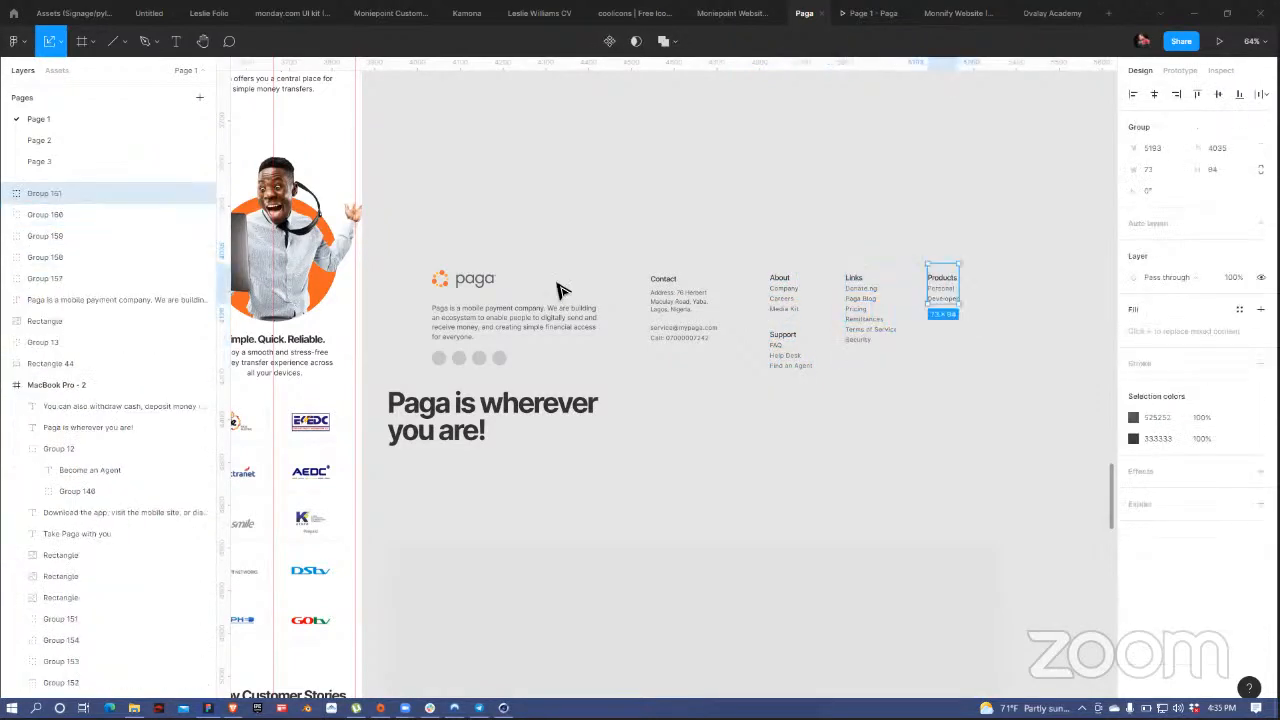
- Check the text sizes of the copied footer's description, Contact address and About links
{"action": "left_click", "coordinate": [448, 366]}
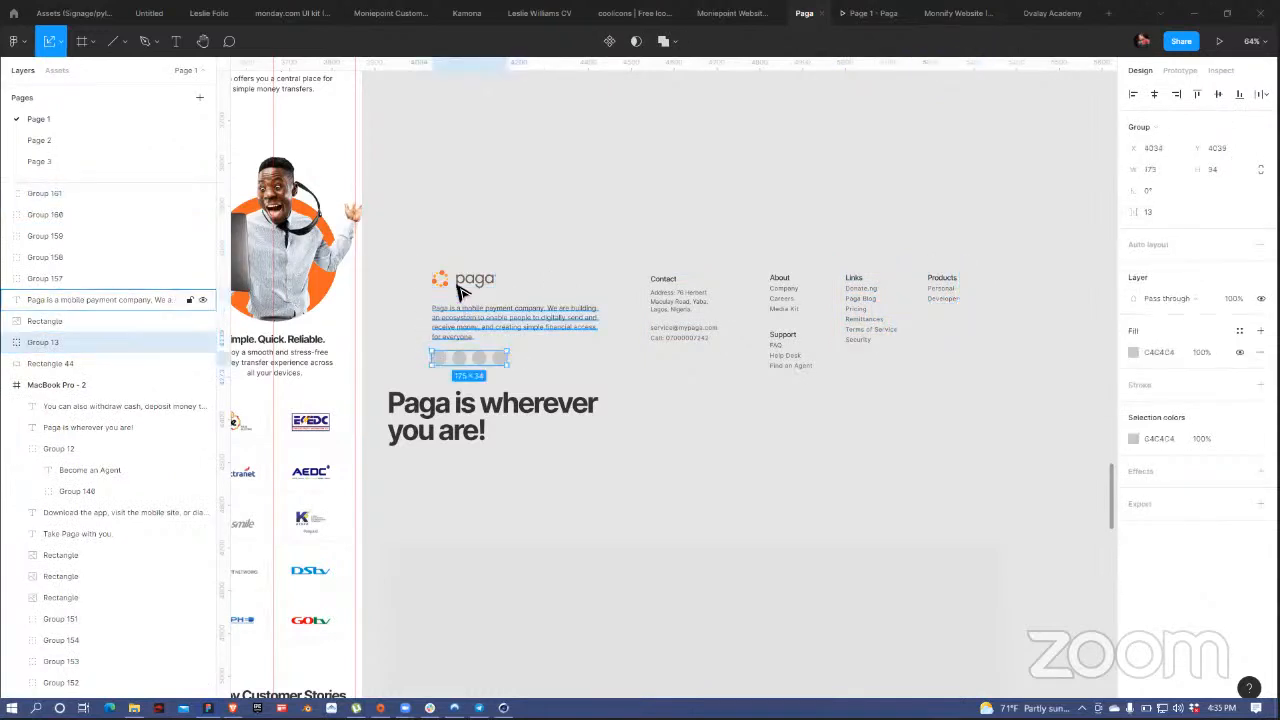
{"action": "left_click", "coordinate": [460, 320]}
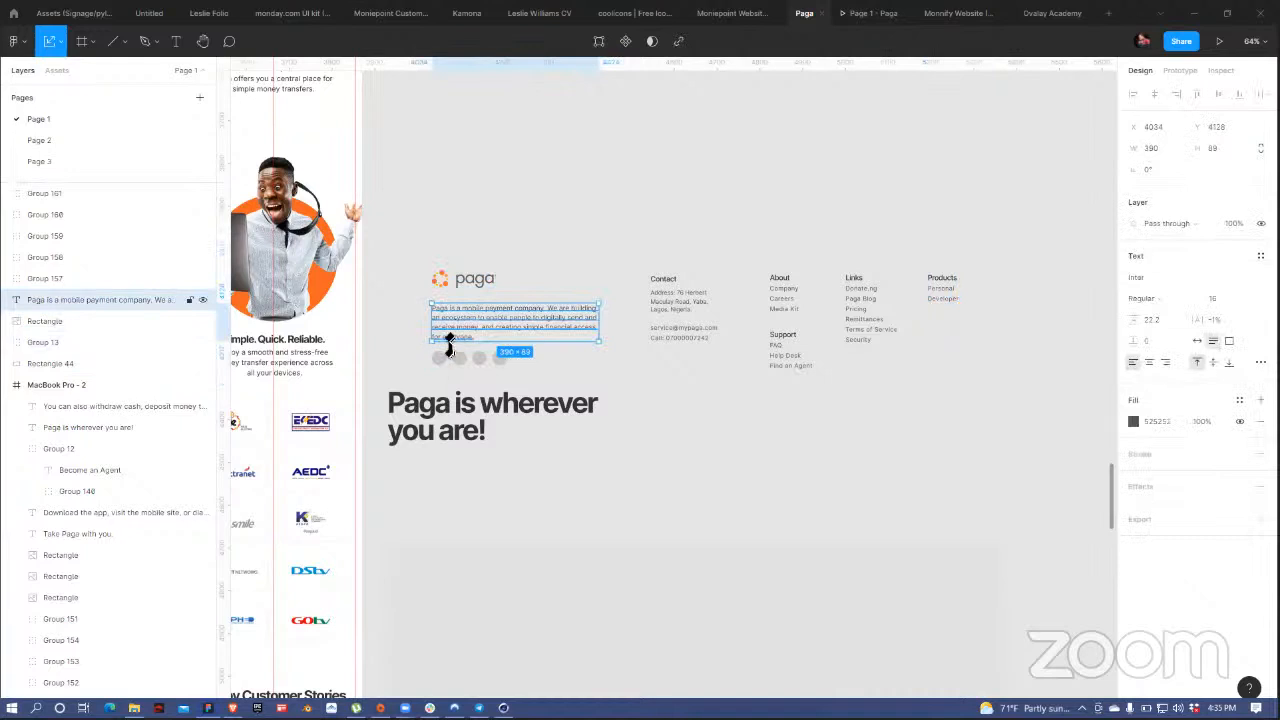
{"action": "left_click", "coordinate": [459, 364]}
{"action": "left_click", "coordinate": [428, 257]}
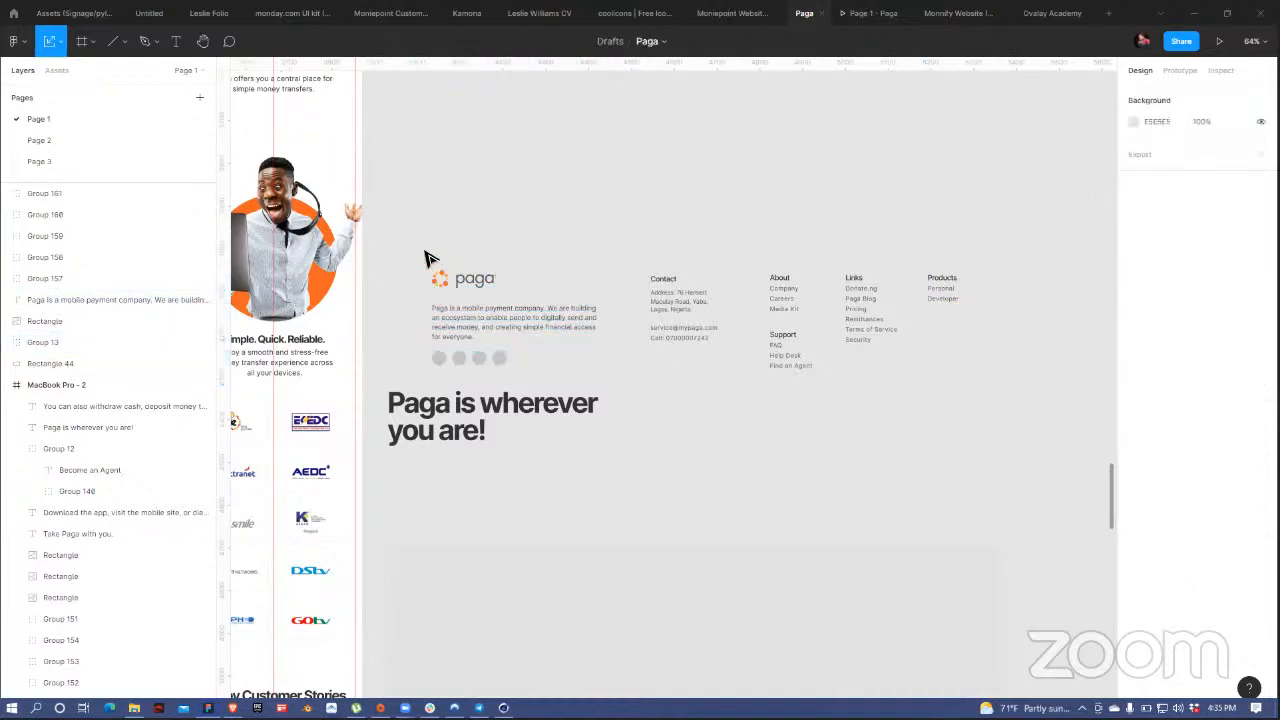
{"action": "left_click", "coordinate": [488, 320]}
{"action": "left_click_drag", "start_coordinate": [592, 321], "coordinate": [600, 306]}
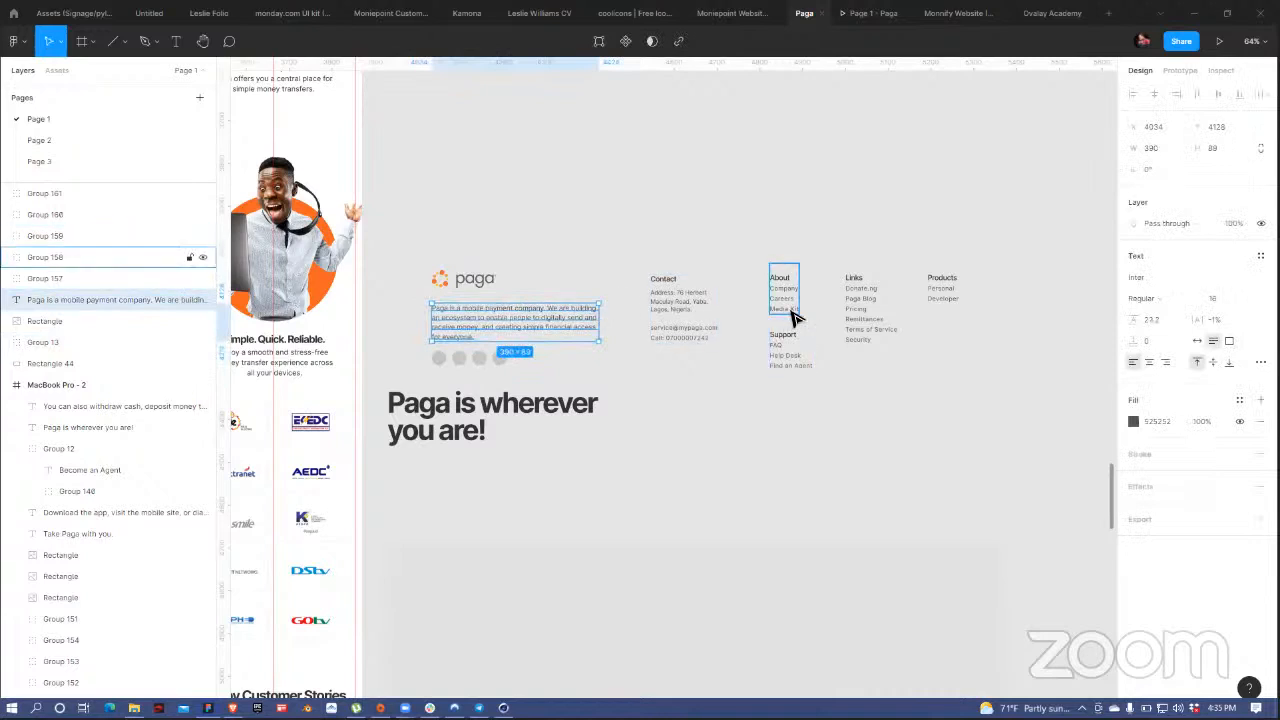
{"action": "double_click", "coordinate": [686, 301]}
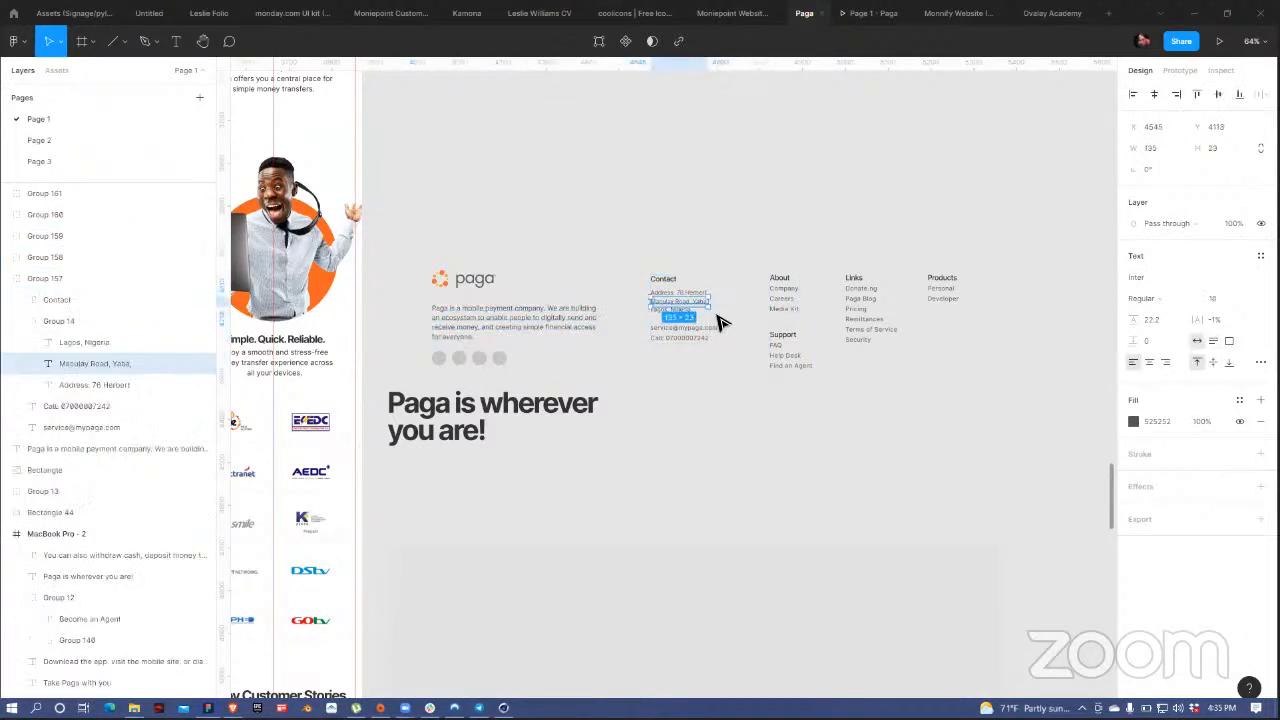
{"action": "double_click", "coordinate": [787, 298]}
{"action": "left_click", "coordinate": [808, 285]}
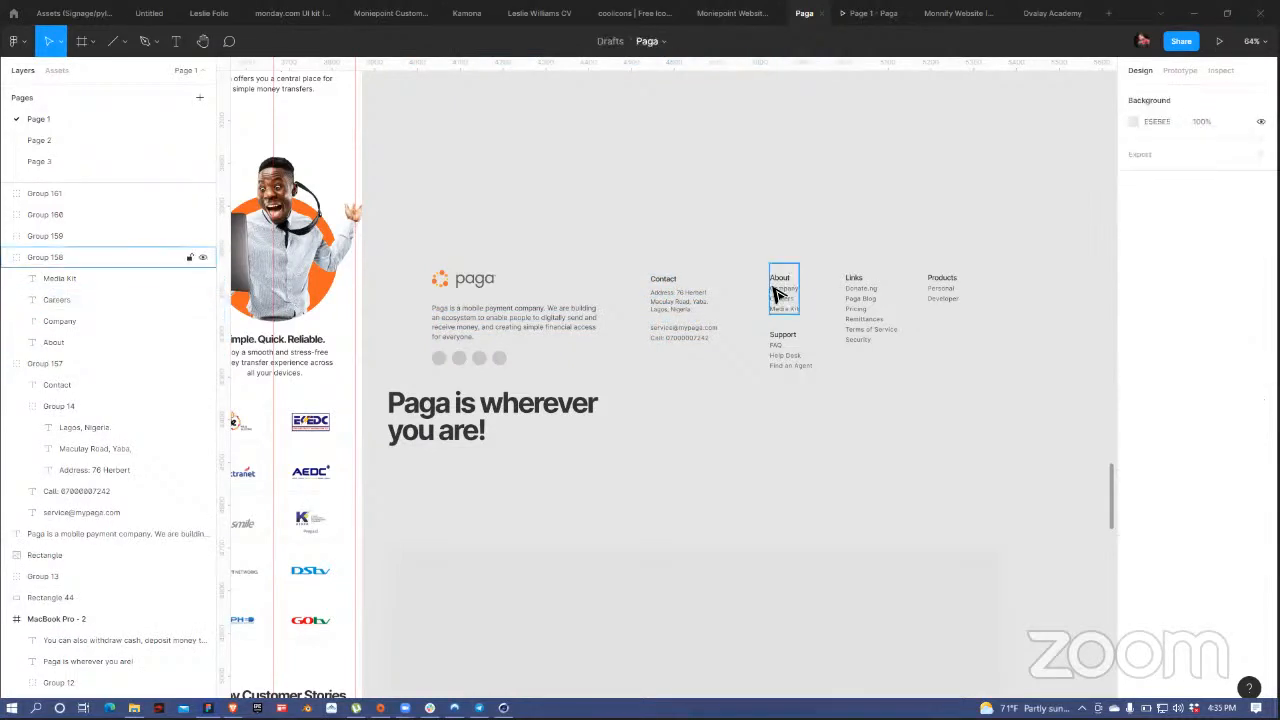
{"action": "double_click", "coordinate": [783, 289]}
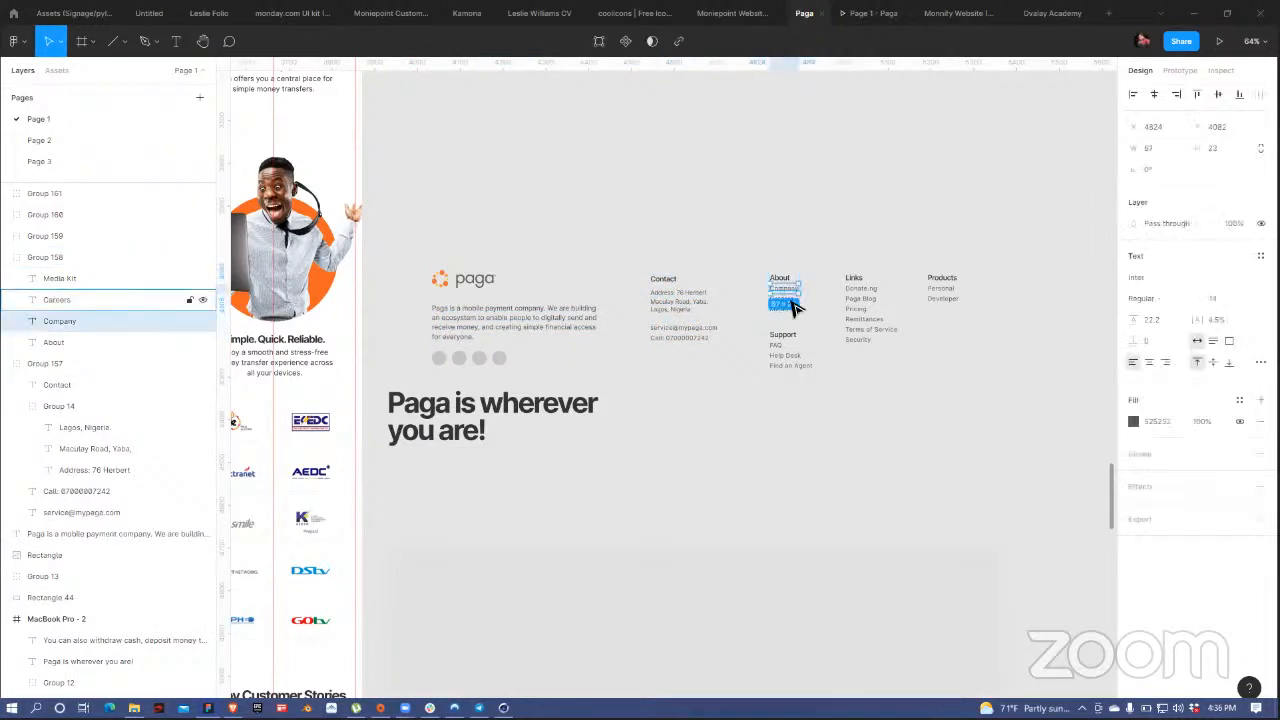
{"action": "left_click", "coordinate": [822, 296]}
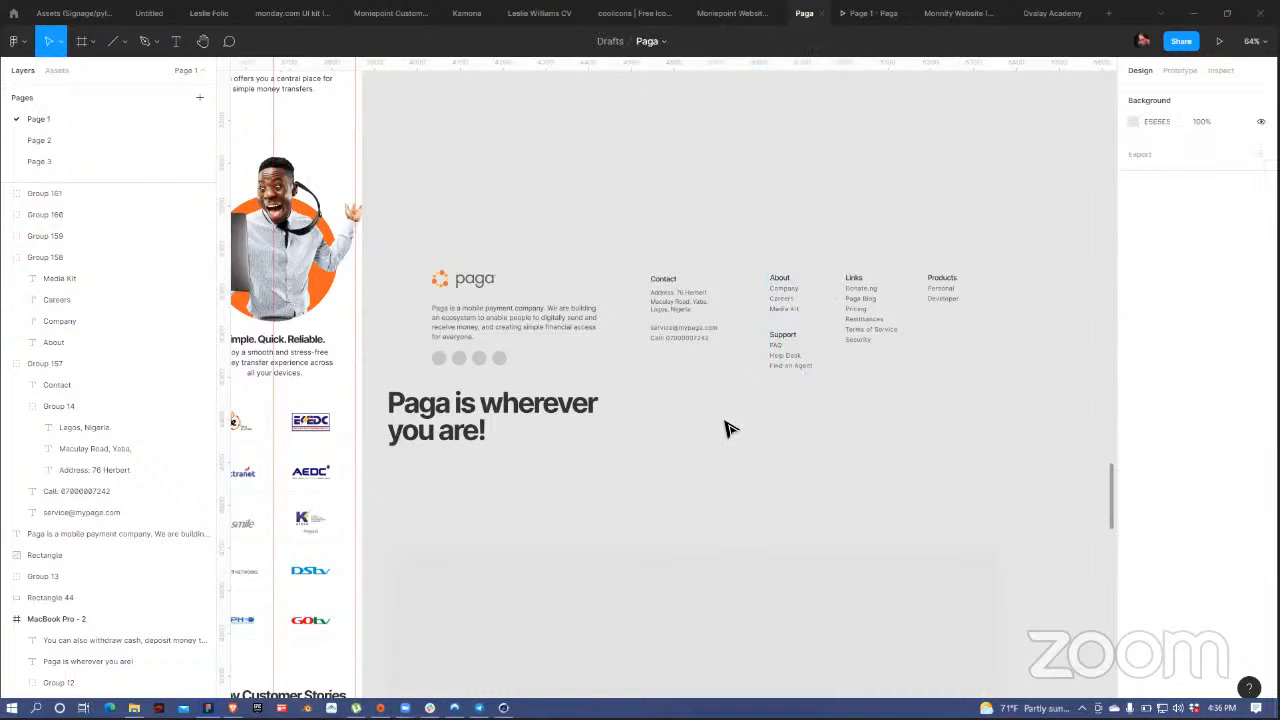
- Group all the copied footer's pieces together and place a duplicate about 173 above it
{"action": "scroll", "coordinate": [694, 380], "scroll_direction": "down", "scroll_amount": 4}
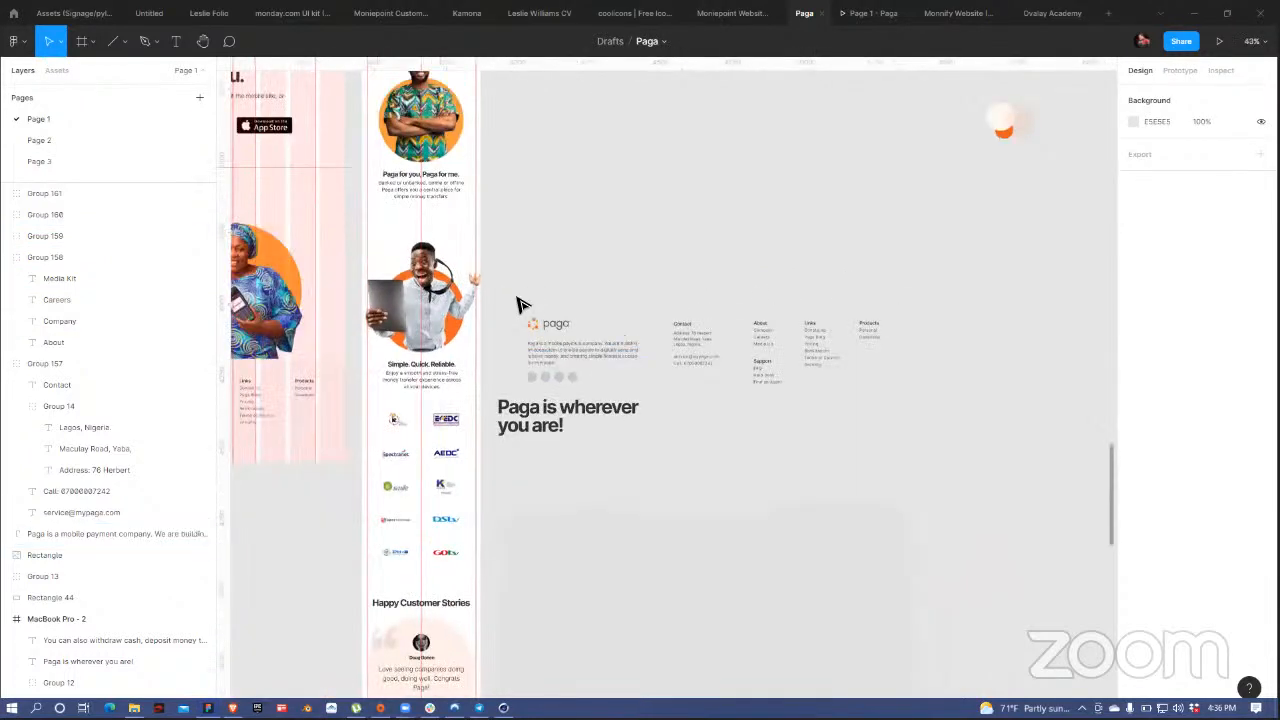
{"action": "left_click_drag", "start_coordinate": [516, 296], "coordinate": [903, 383]}
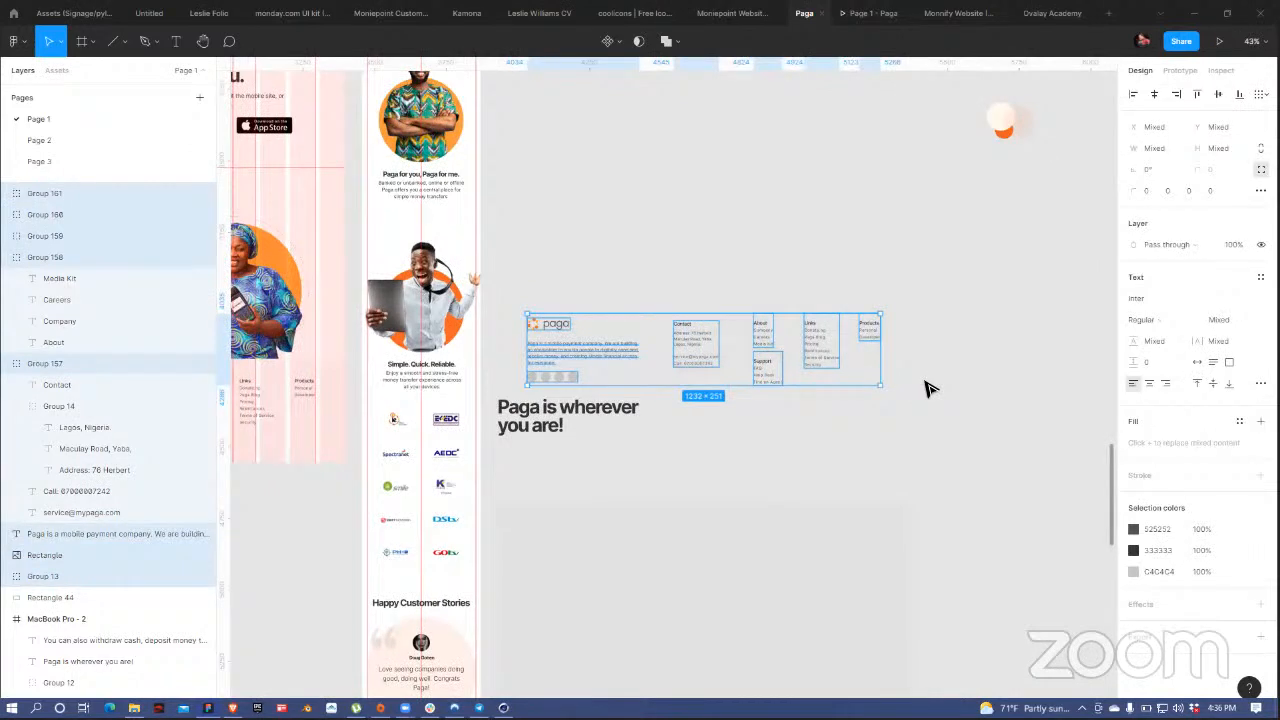
{"action": "key", "text": "ctrl+g"}
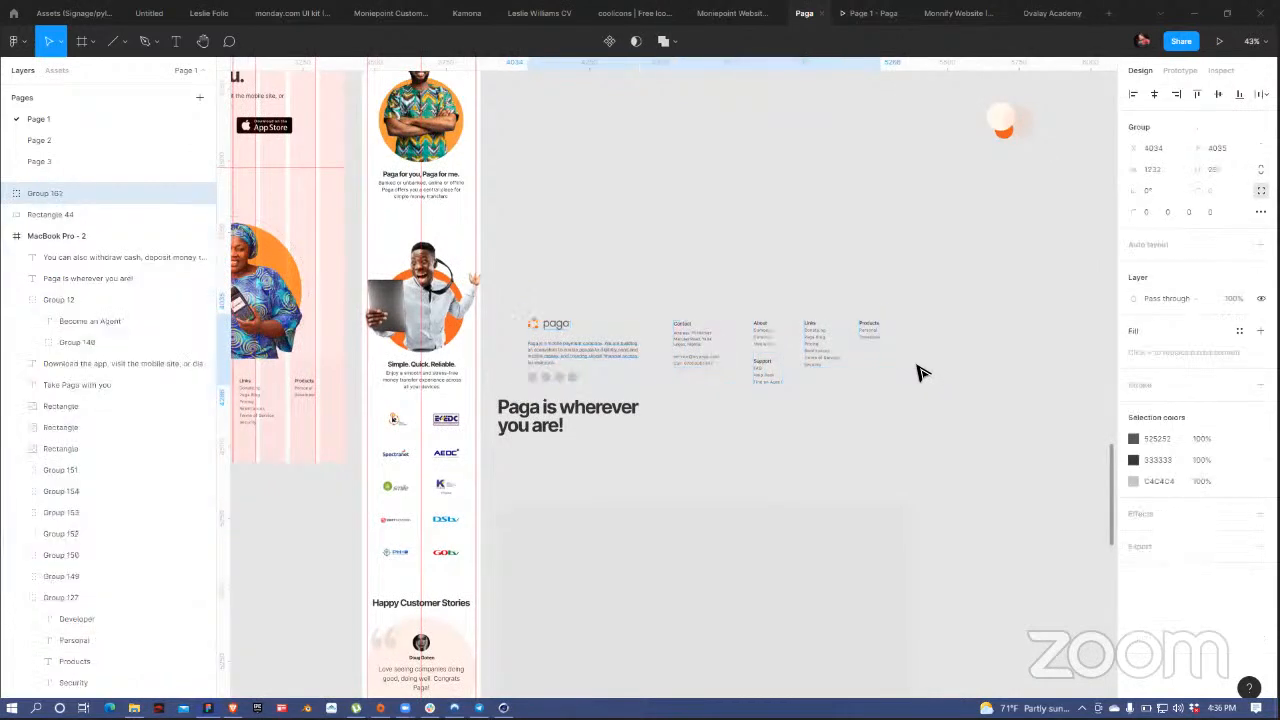
{"action": "left_click_drag", "start_coordinate": [762, 344], "coordinate": [762, 222]}
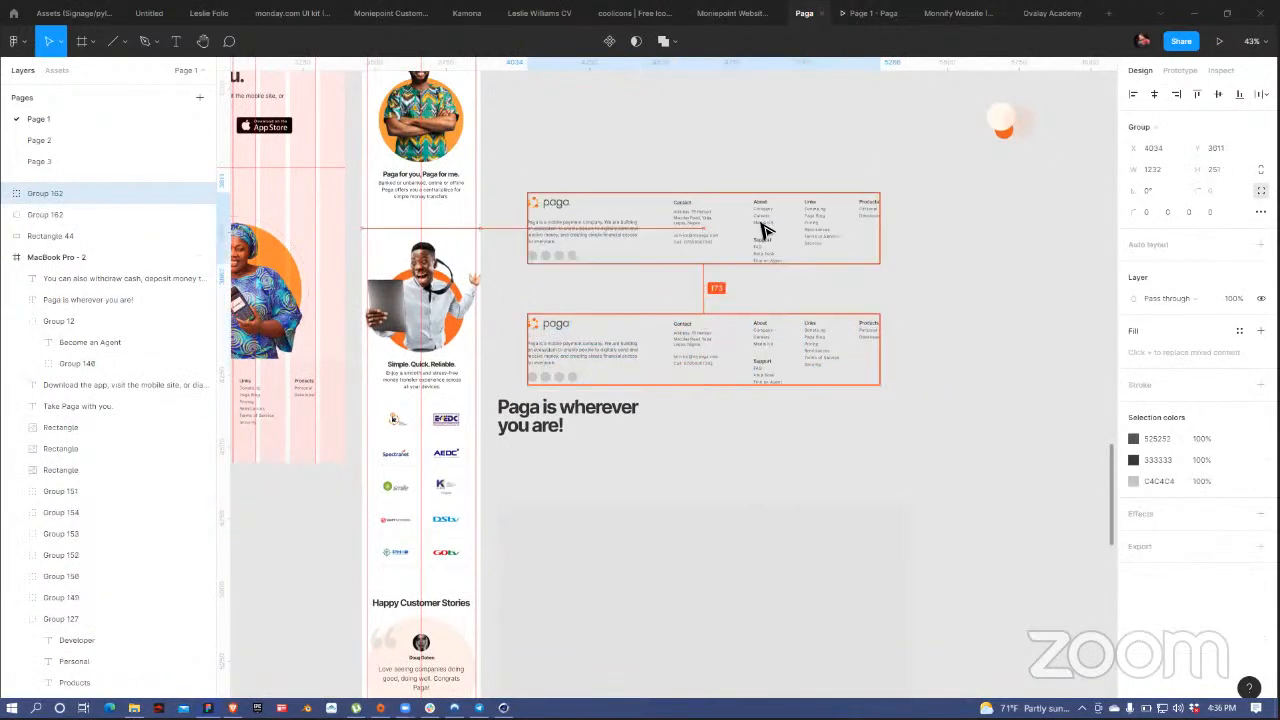
- Apply auto layout to the duplicated footer with vertical direction and top-centre alignment
{"action": "key", "text": "shift+a"}
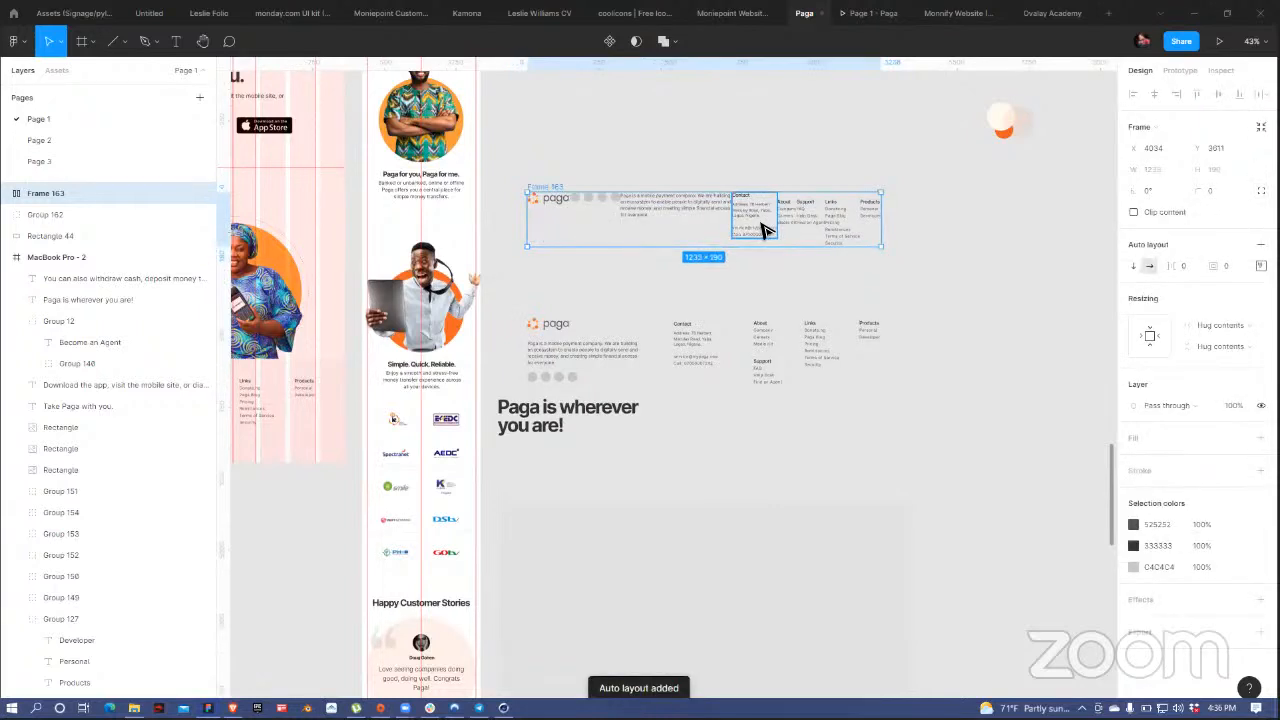
{"action": "left_click", "coordinate": [1133, 266]}
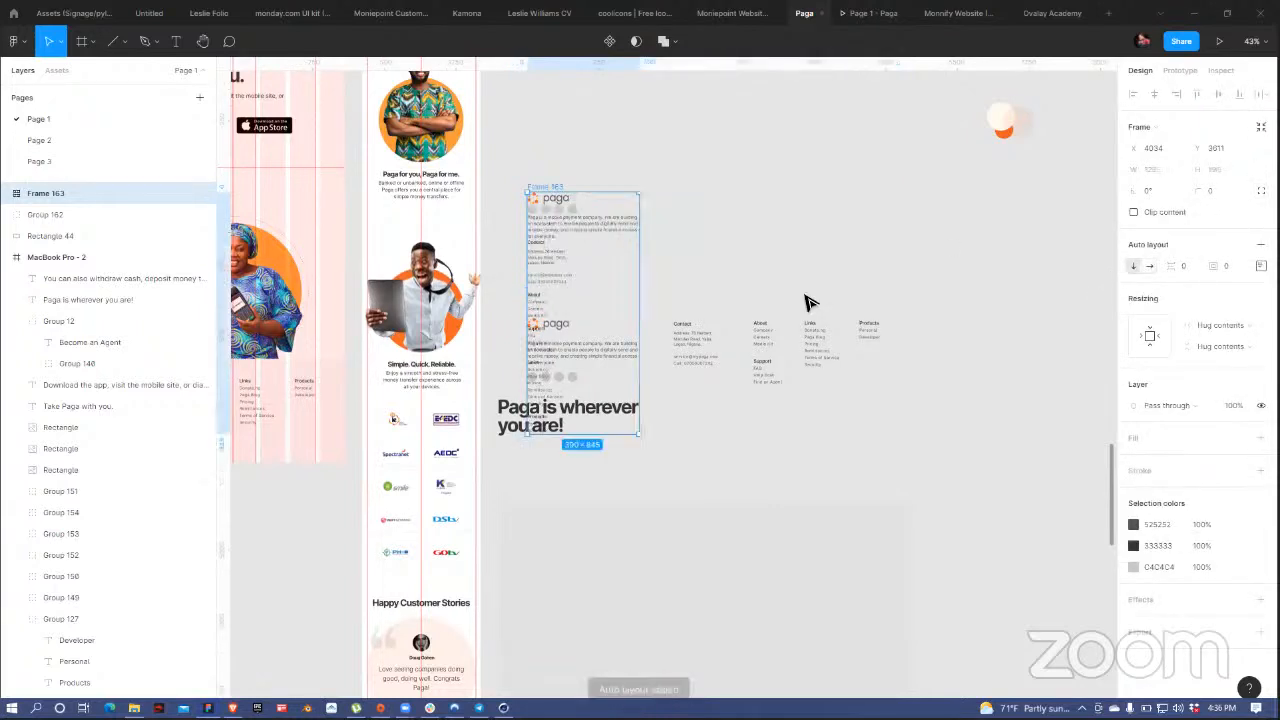
{"action": "left_click", "coordinate": [1261, 266]}
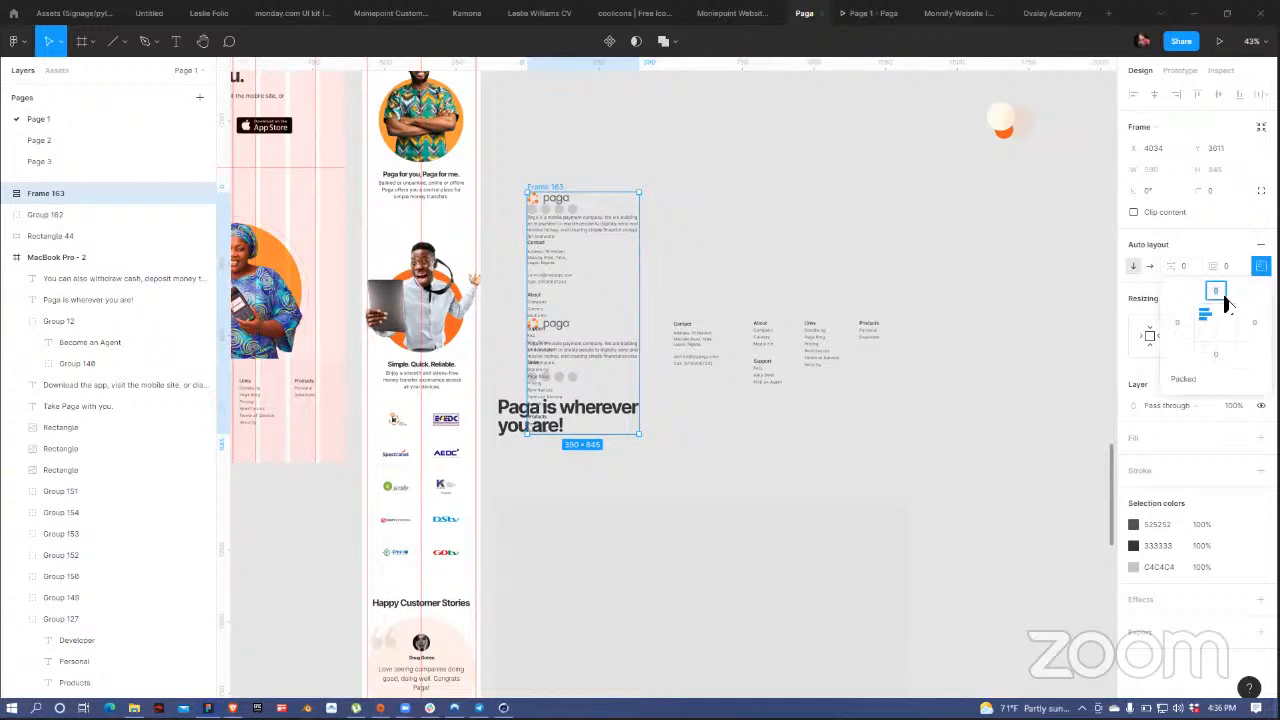
{"action": "left_click", "coordinate": [1217, 318]}
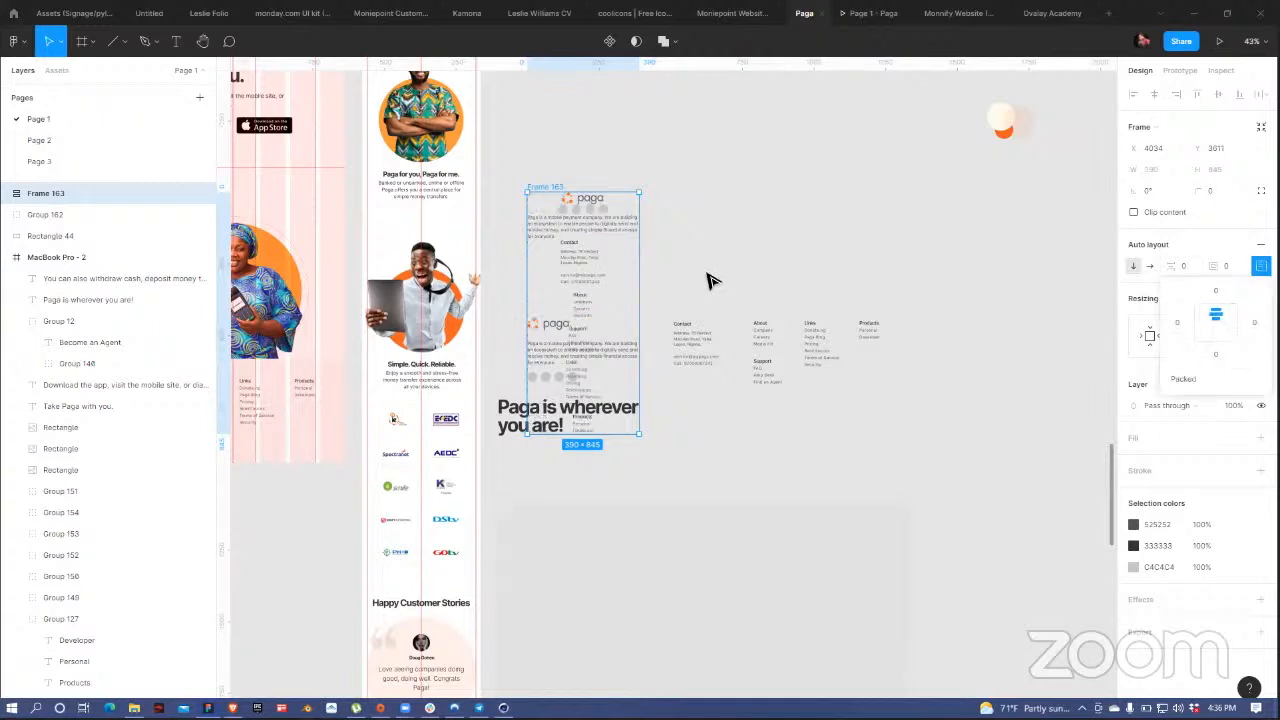
- Centre-align the stacked footer's description text and move its frame clear of the horizontal footer, onto the empty canvas beside the Products list
{"action": "left_click", "coordinate": [583, 226]}
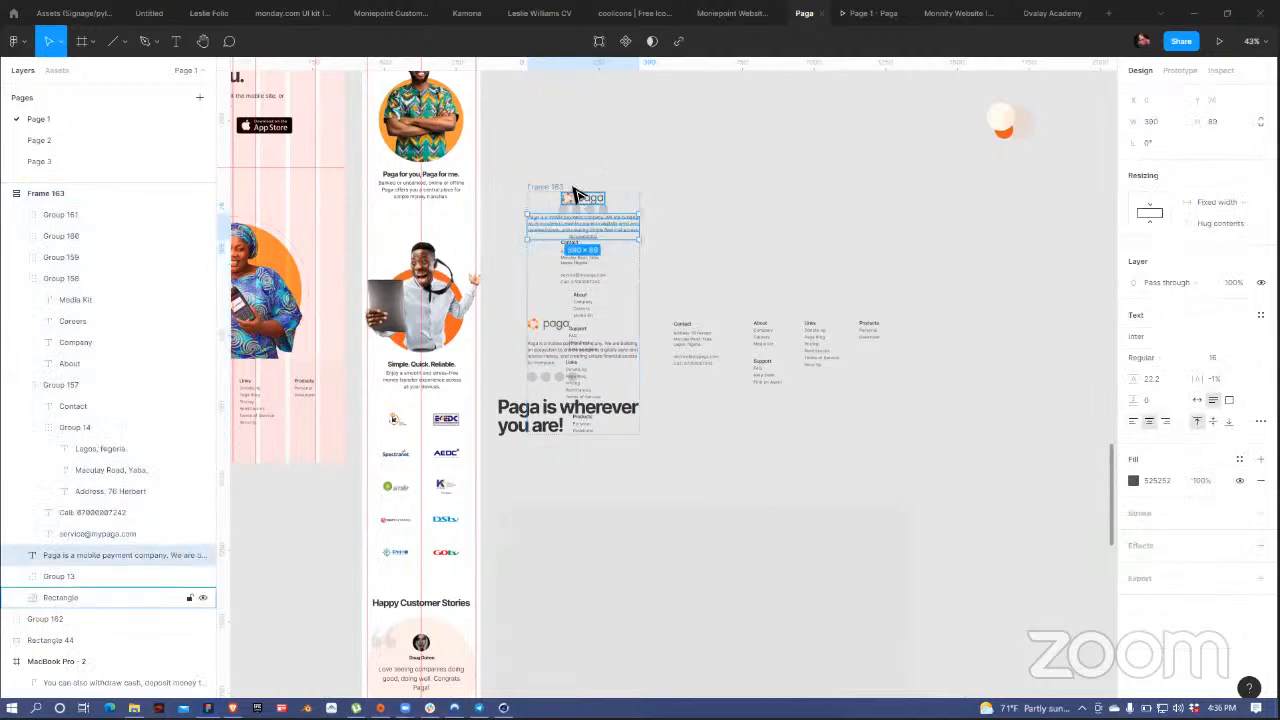
{"action": "left_click_drag", "start_coordinate": [557, 192], "coordinate": [995, 232]}
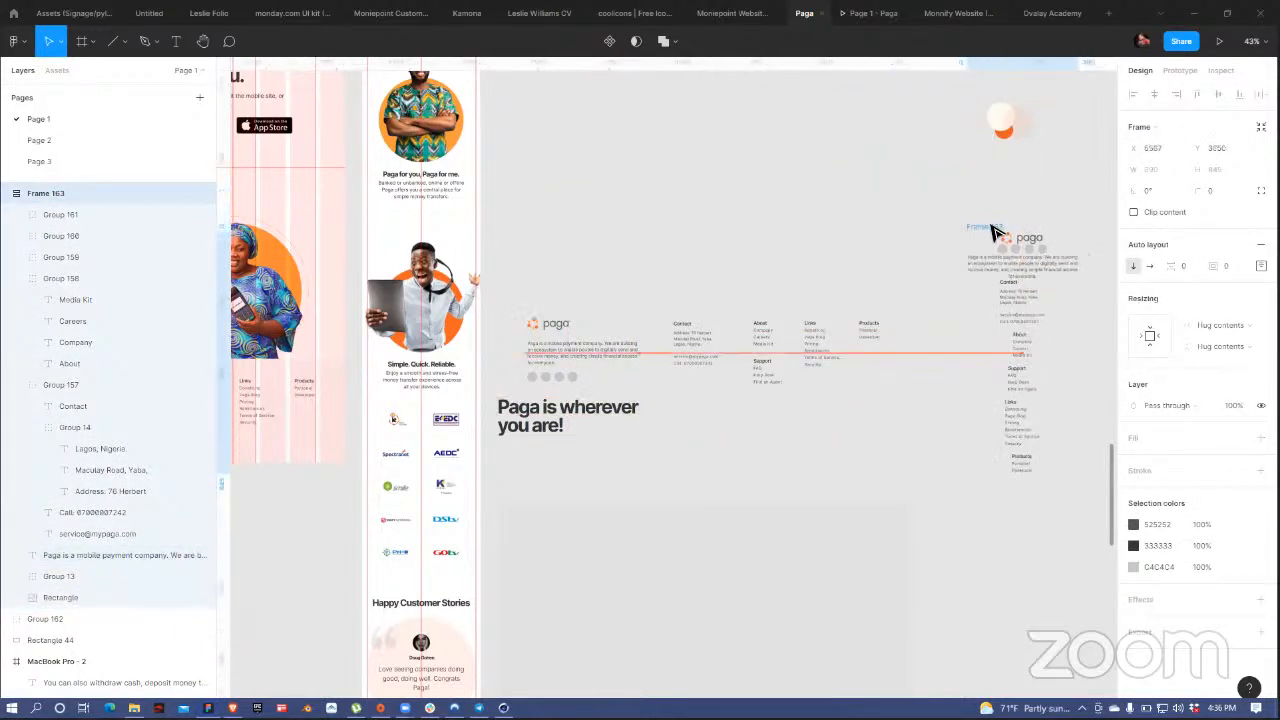
{"action": "left_click", "coordinate": [1022, 373]}
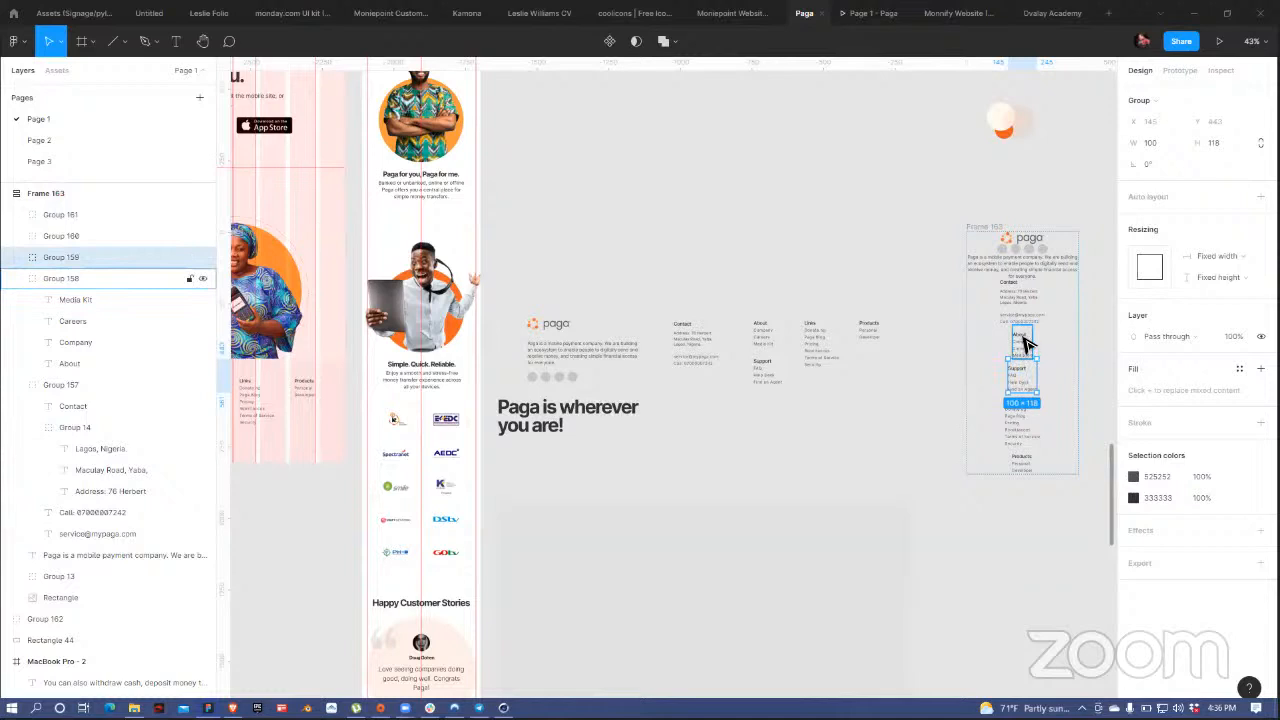
- Centre the About heading, Company, Careers and Media Kit texts on one another within the stacked footer
{"action": "left_click", "coordinate": [1024, 342]}
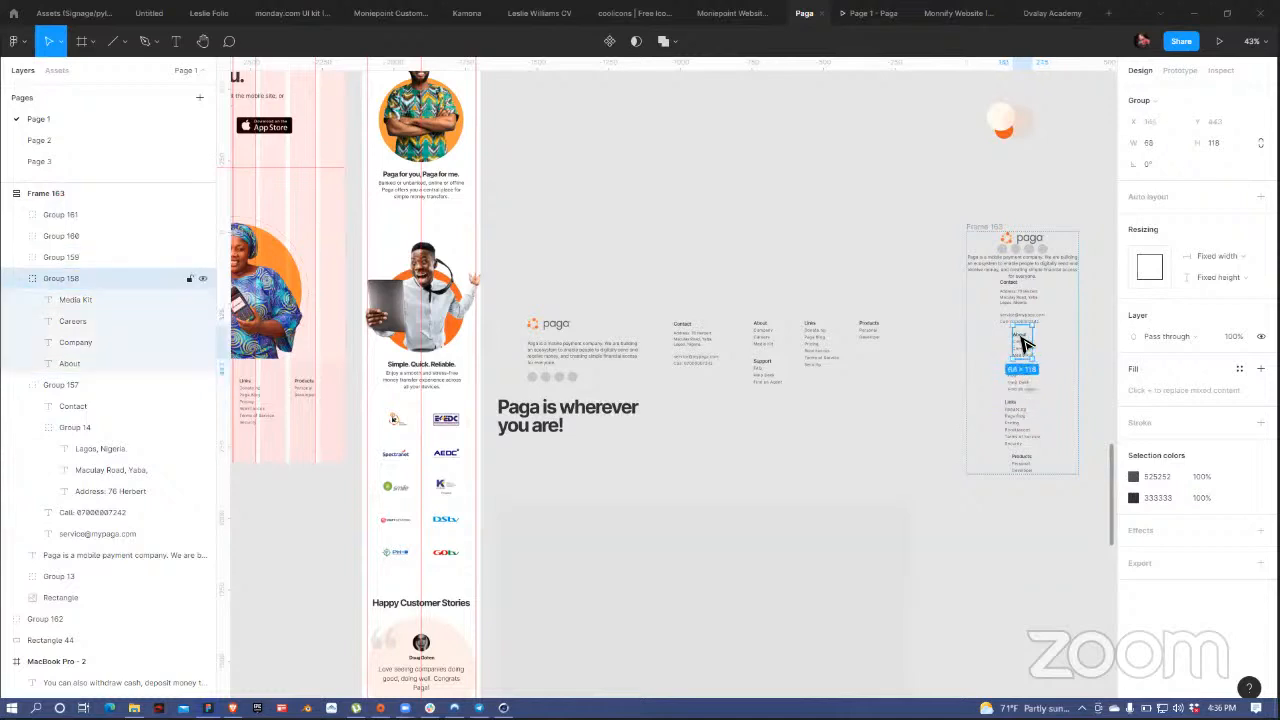
{"action": "double_click", "coordinate": [1024, 342]}
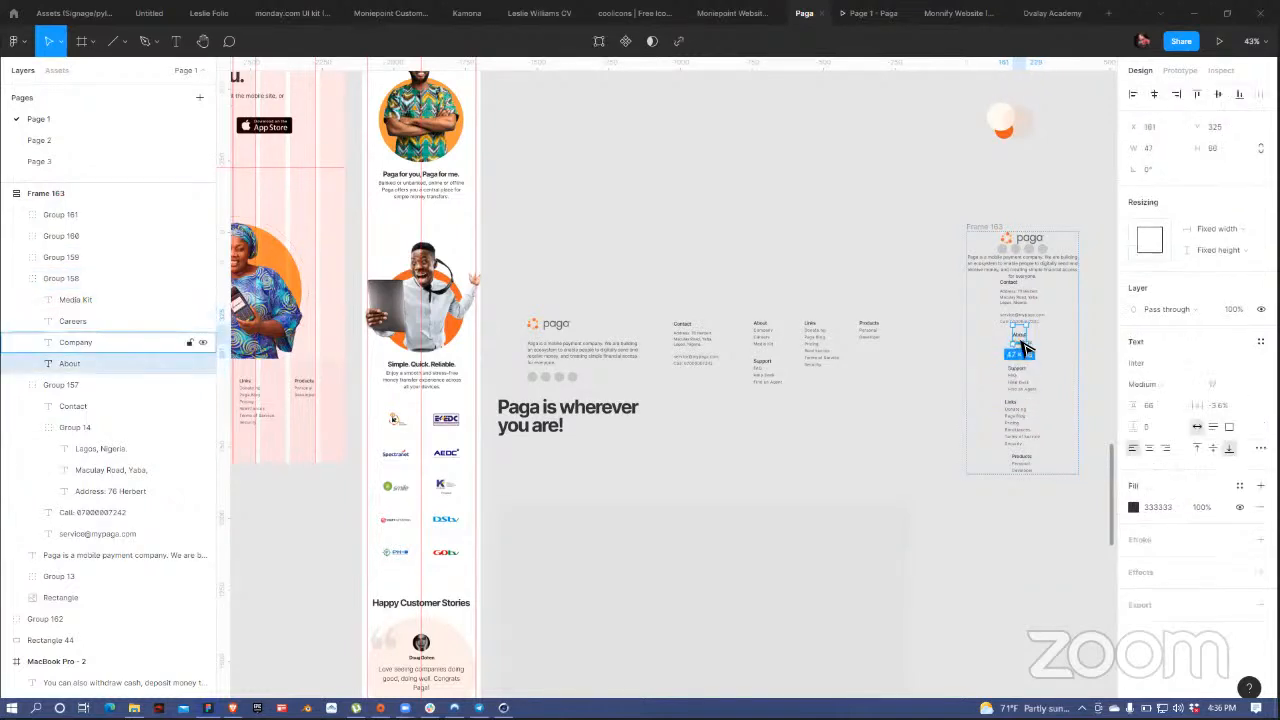
{"action": "scroll", "coordinate": [1025, 345], "scroll_direction": "up", "scroll_amount": 5}
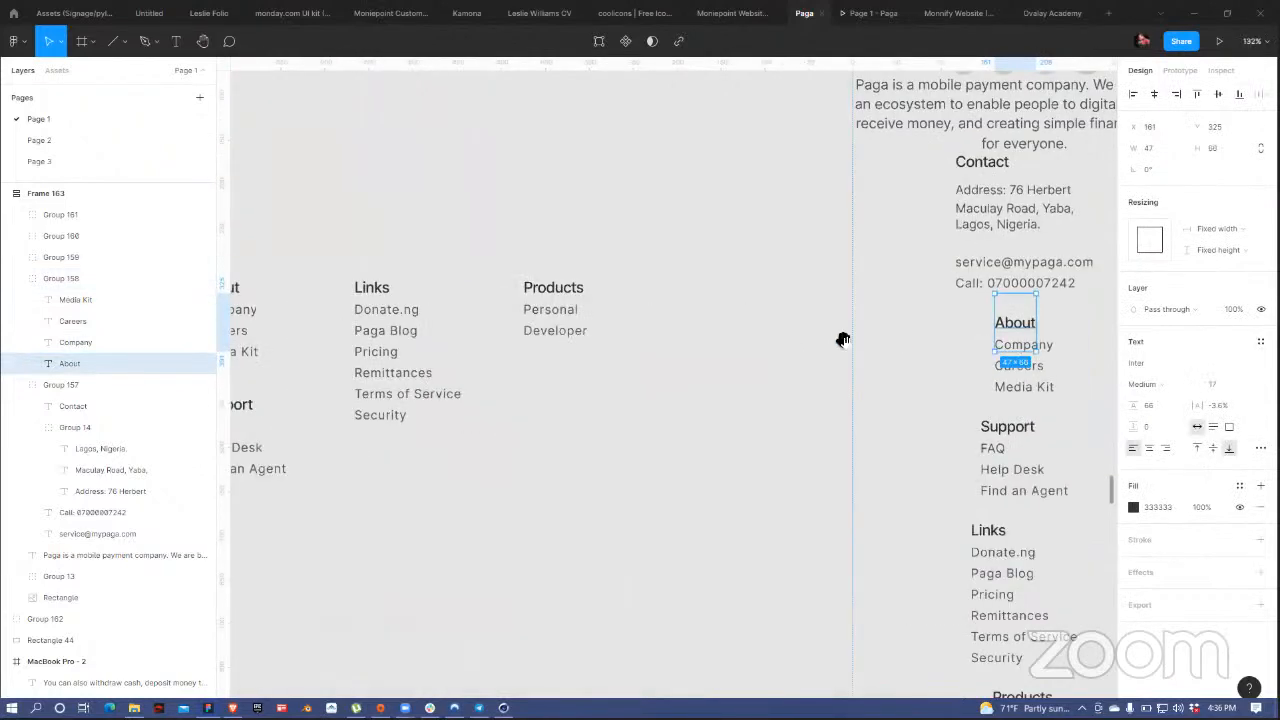
{"action": "scroll", "coordinate": [860, 330], "scroll_direction": "right", "scroll_amount": 3}
{"action": "key", "text": "Escape"}
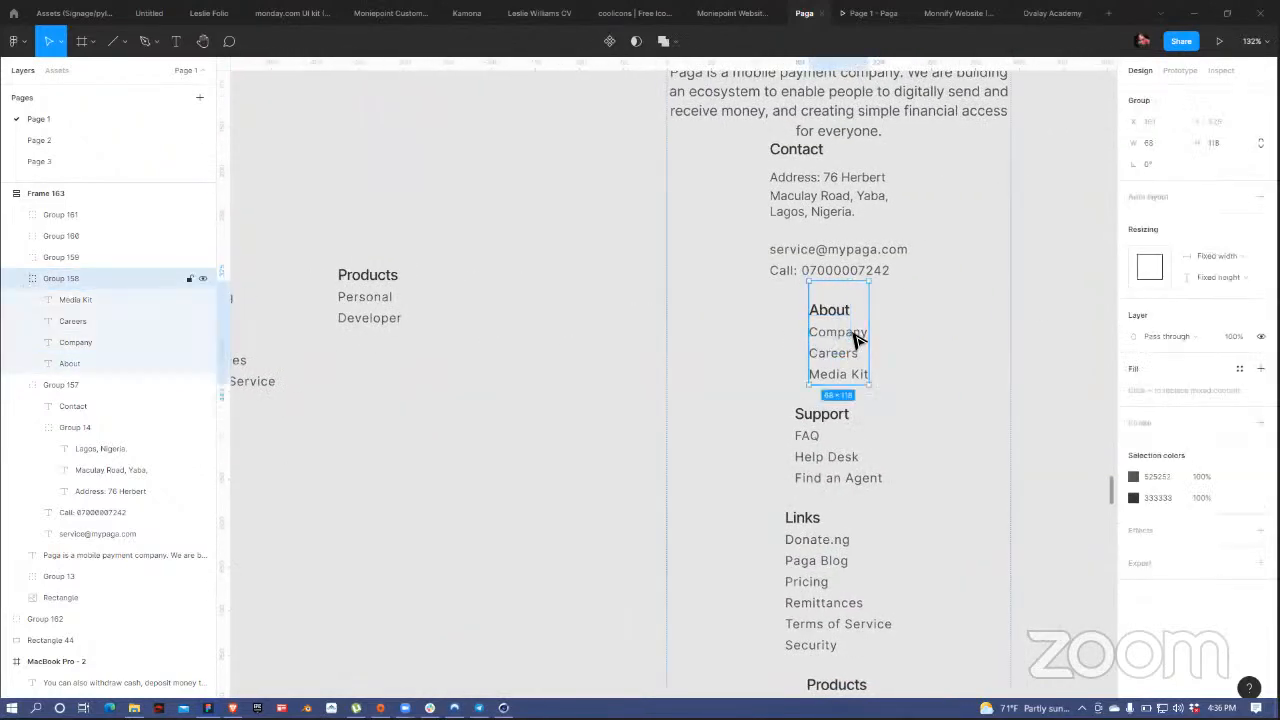
{"action": "double_click", "coordinate": [851, 330]}
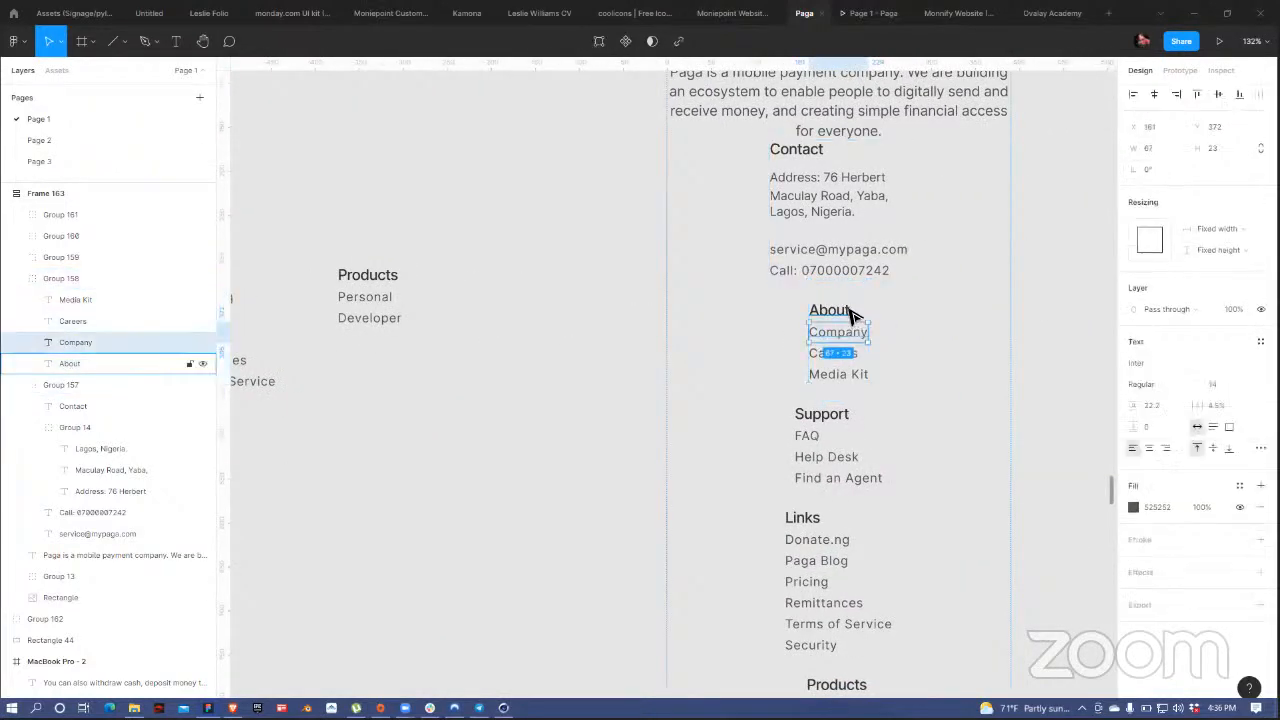
{"action": "left_click", "coordinate": [848, 310], "text": "shift"}
{"action": "left_click", "coordinate": [849, 356], "text": "shift"}
{"action": "left_click", "coordinate": [854, 372], "text": "shift"}
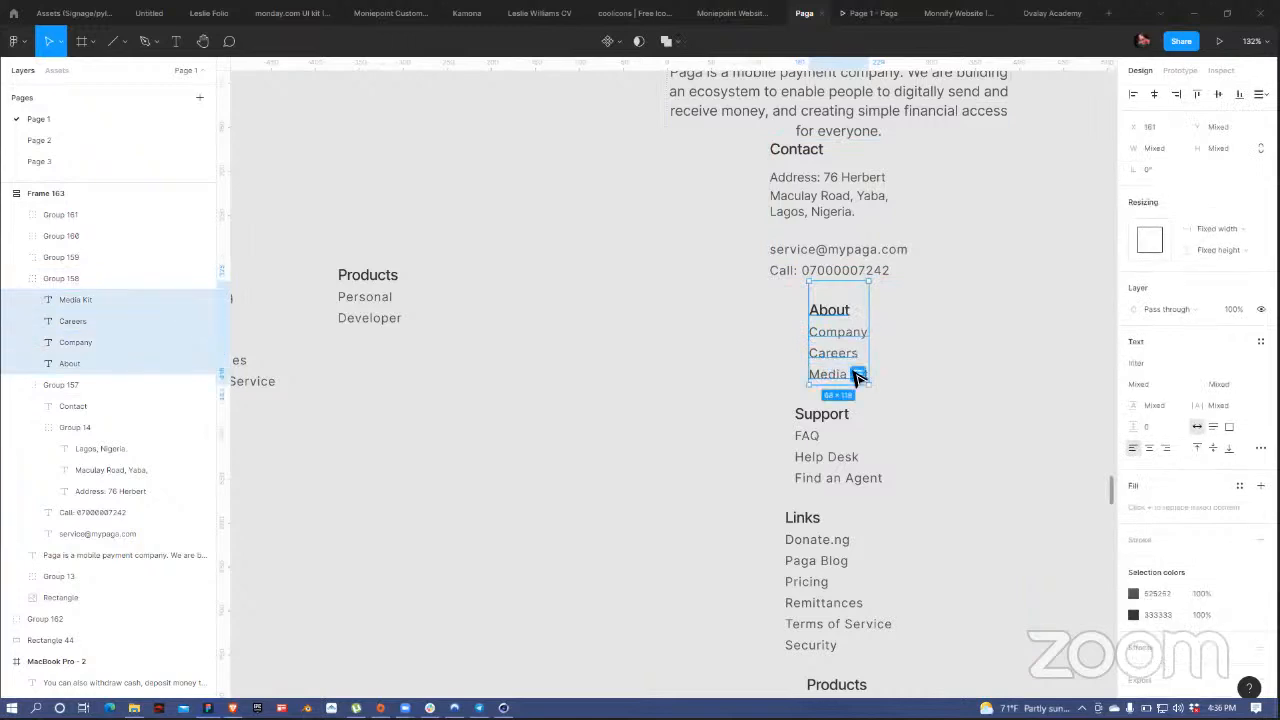
{"action": "left_click", "coordinate": [1148, 449]}
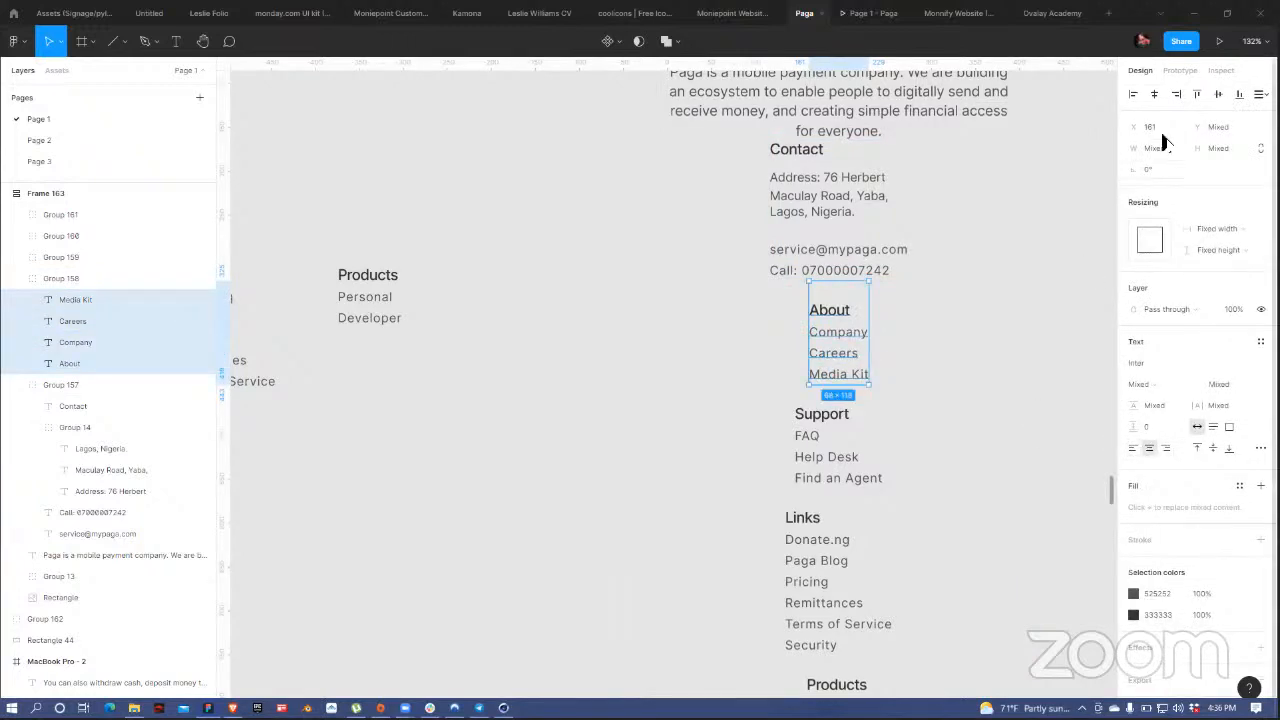
- Align the Support heading, FAQ, Help Desk and Find an Agent texts on their horizontal centres
{"action": "left_click", "coordinate": [808, 440]}
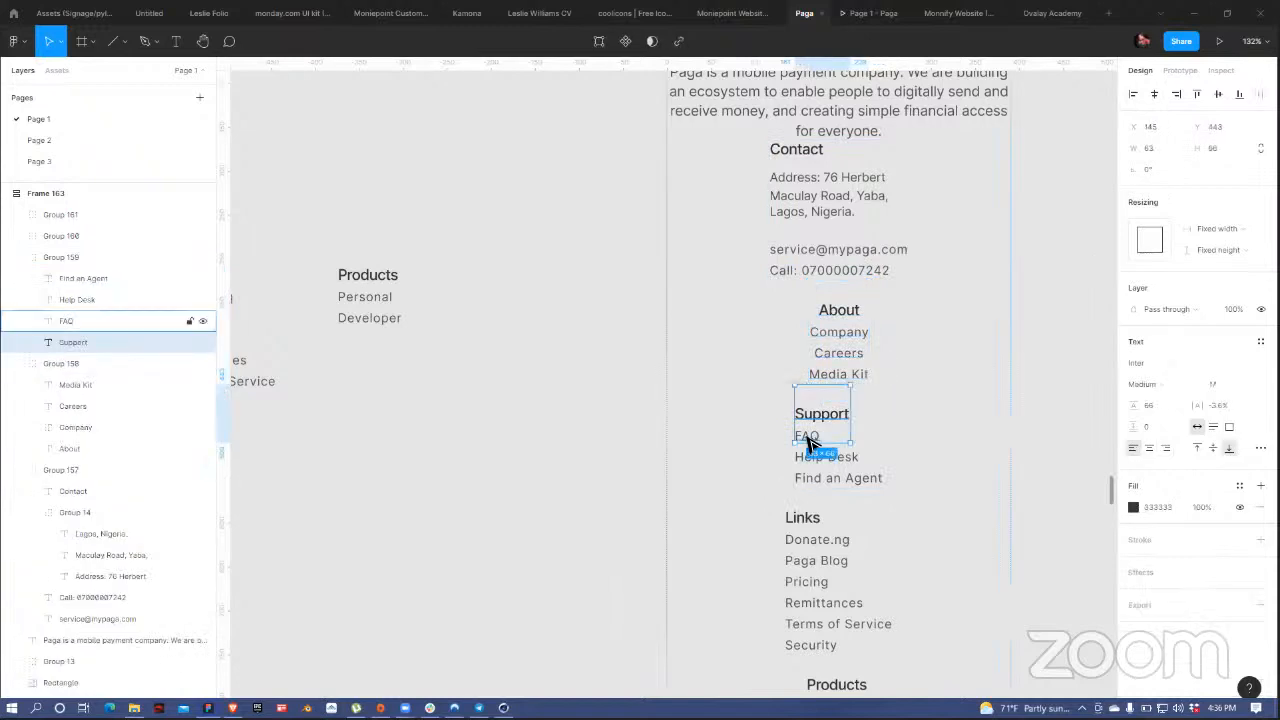
{"action": "left_click", "coordinate": [808, 440], "text": "shift"}
{"action": "left_click", "coordinate": [826, 457], "text": "shift"}
{"action": "left_click", "coordinate": [832, 478], "text": "shift"}
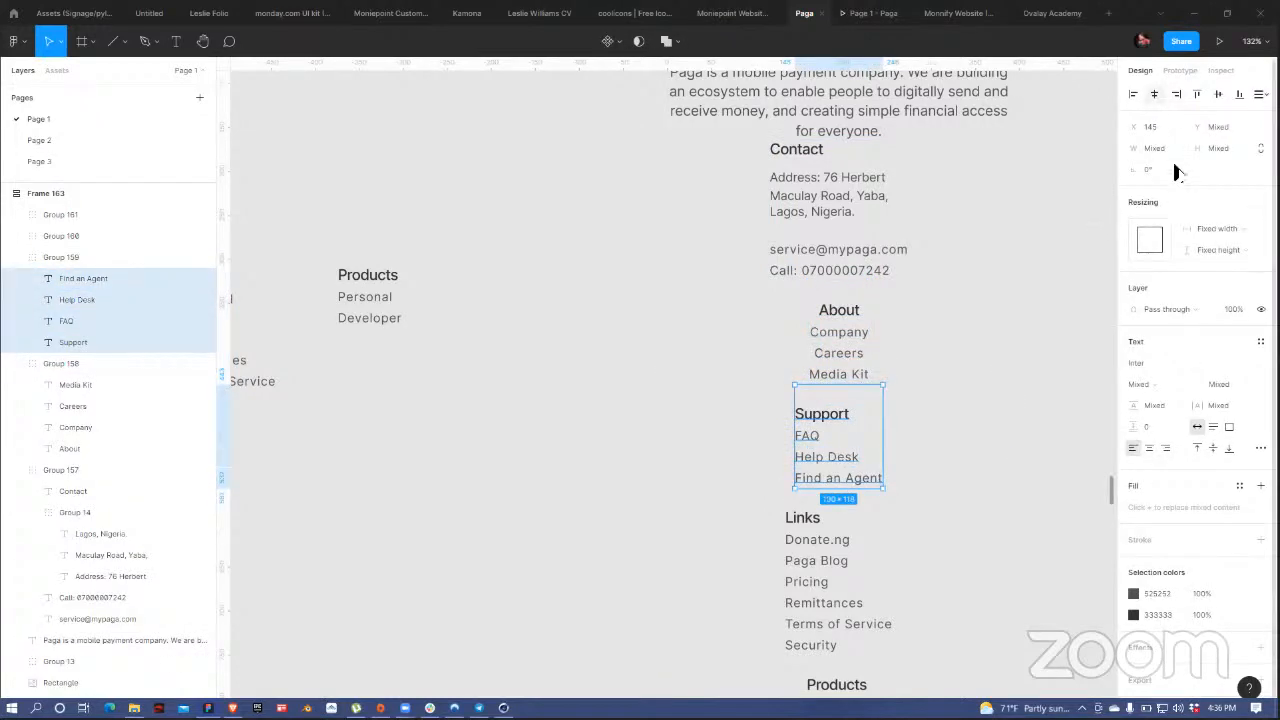
{"action": "left_click", "coordinate": [1154, 93]}
- Align the Links heading and its six entries, from Donate.ng through Security, on their horizontal centres
{"action": "left_click", "coordinate": [808, 545]}
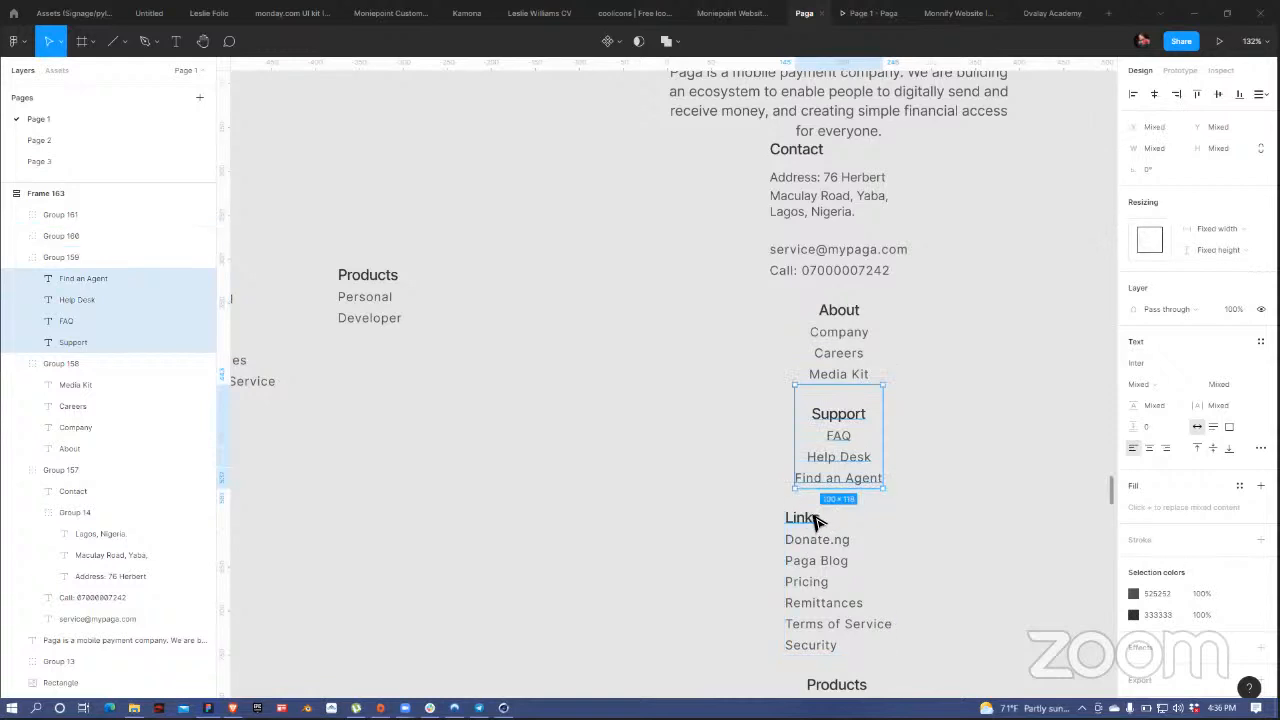
{"action": "double_click", "coordinate": [818, 519]}
{"action": "left_click", "coordinate": [829, 541], "text": "shift"}
{"action": "left_click", "coordinate": [834, 562], "text": "shift"}
{"action": "left_click", "coordinate": [815, 582], "text": "shift"}
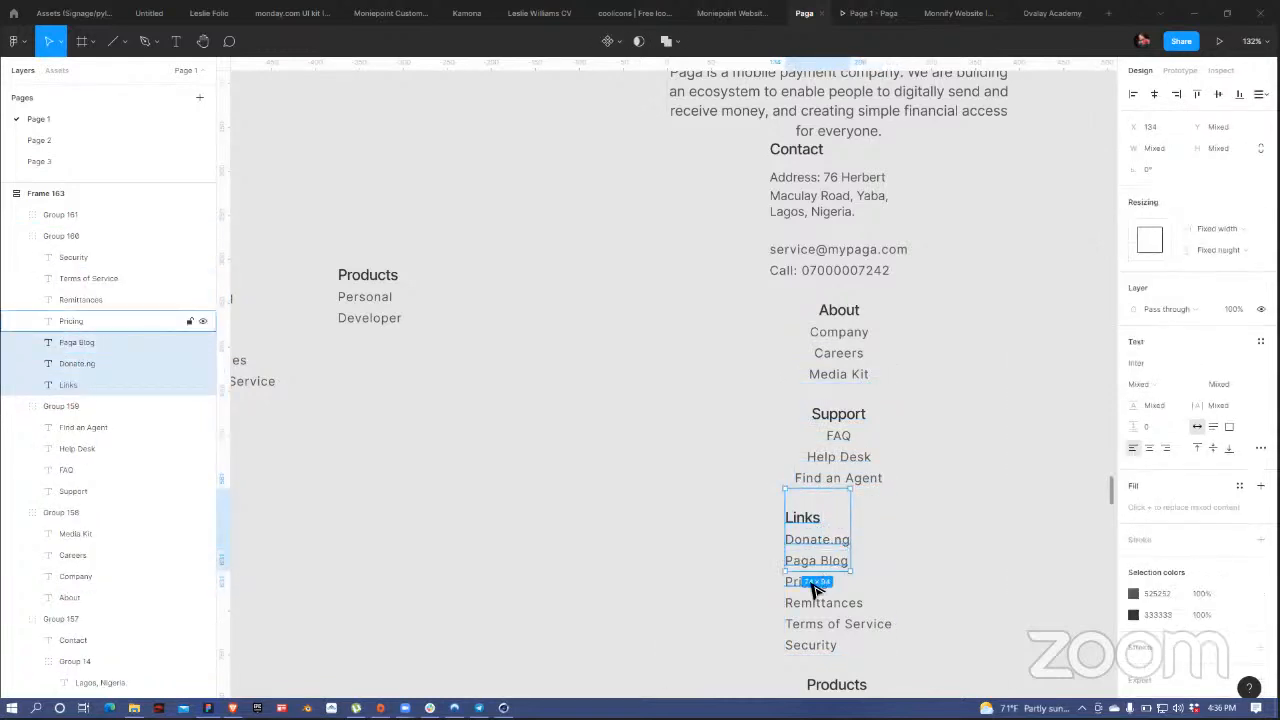
{"action": "left_click", "coordinate": [816, 603], "text": "shift"}
{"action": "left_click", "coordinate": [812, 623], "text": "shift"}
{"action": "left_click", "coordinate": [806, 645], "text": "shift"}
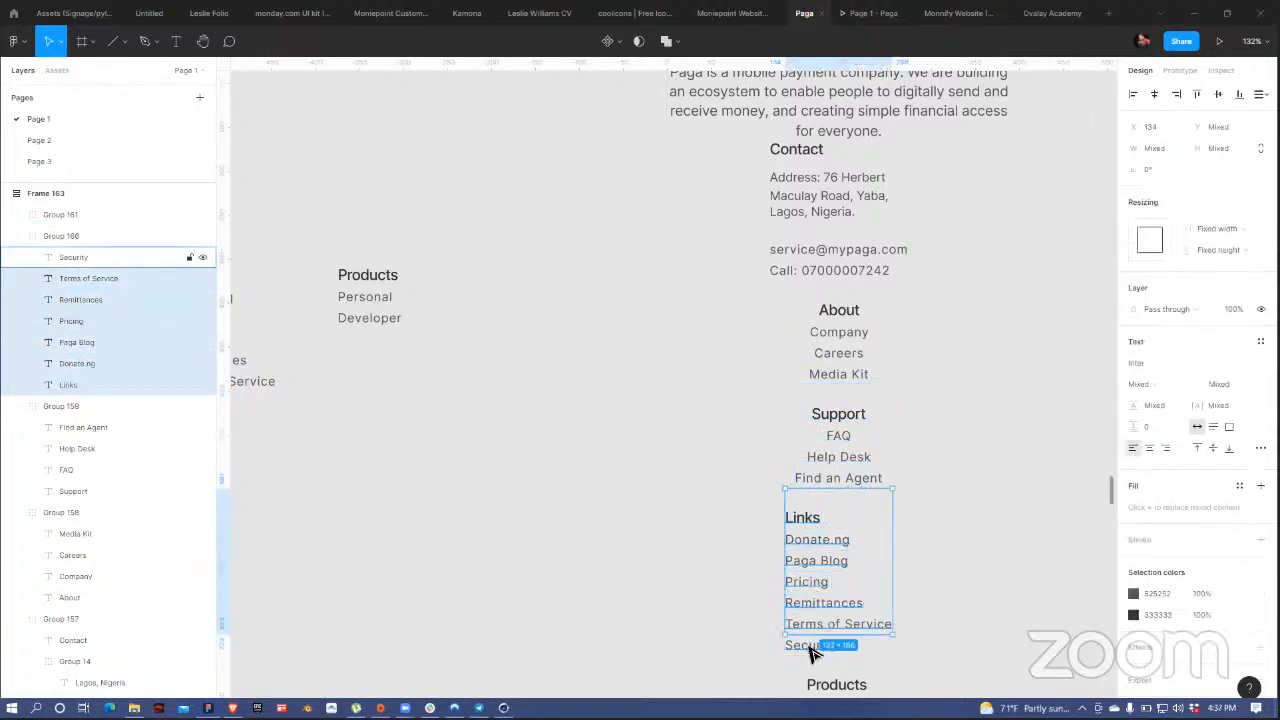
{"action": "left_click", "coordinate": [1154, 93]}
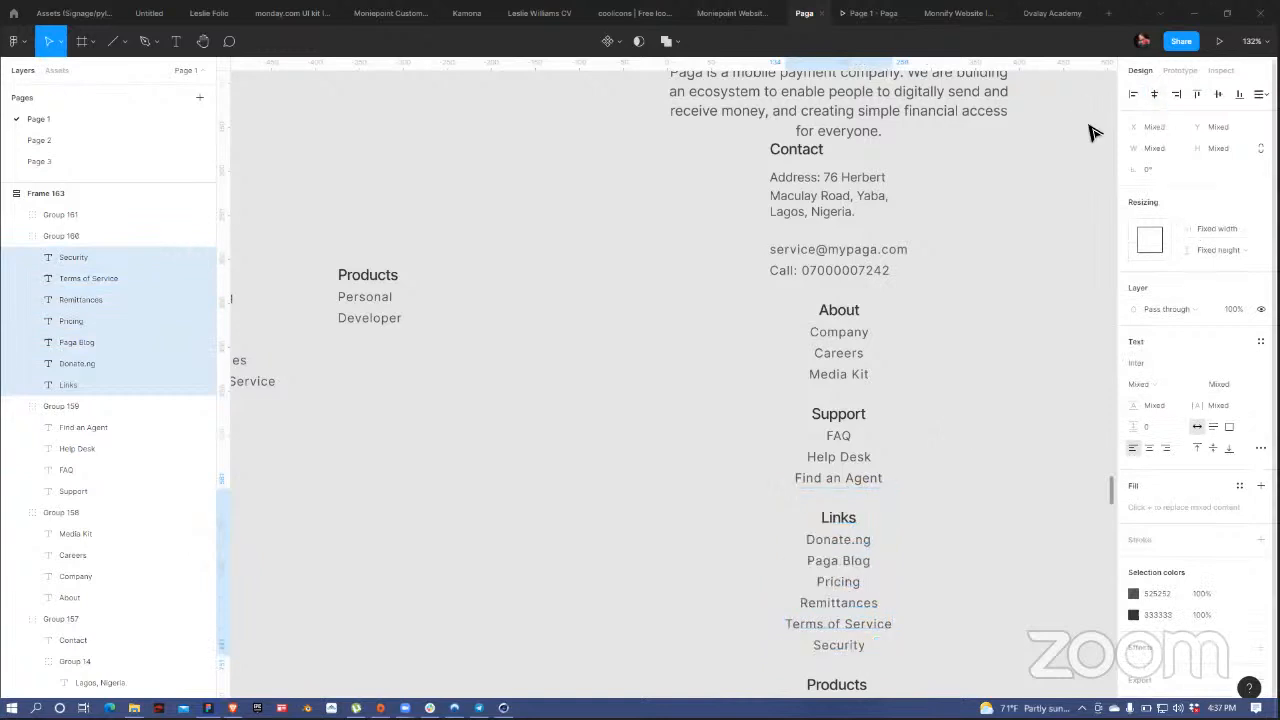
- Align the Contact heading, the three address lines, the e-mail and the phone text on their horizontal centres
{"action": "left_click", "coordinate": [833, 268]}
{"action": "left_click", "coordinate": [855, 250], "text": "shift"}
{"action": "left_click", "coordinate": [849, 213], "text": "shift"}
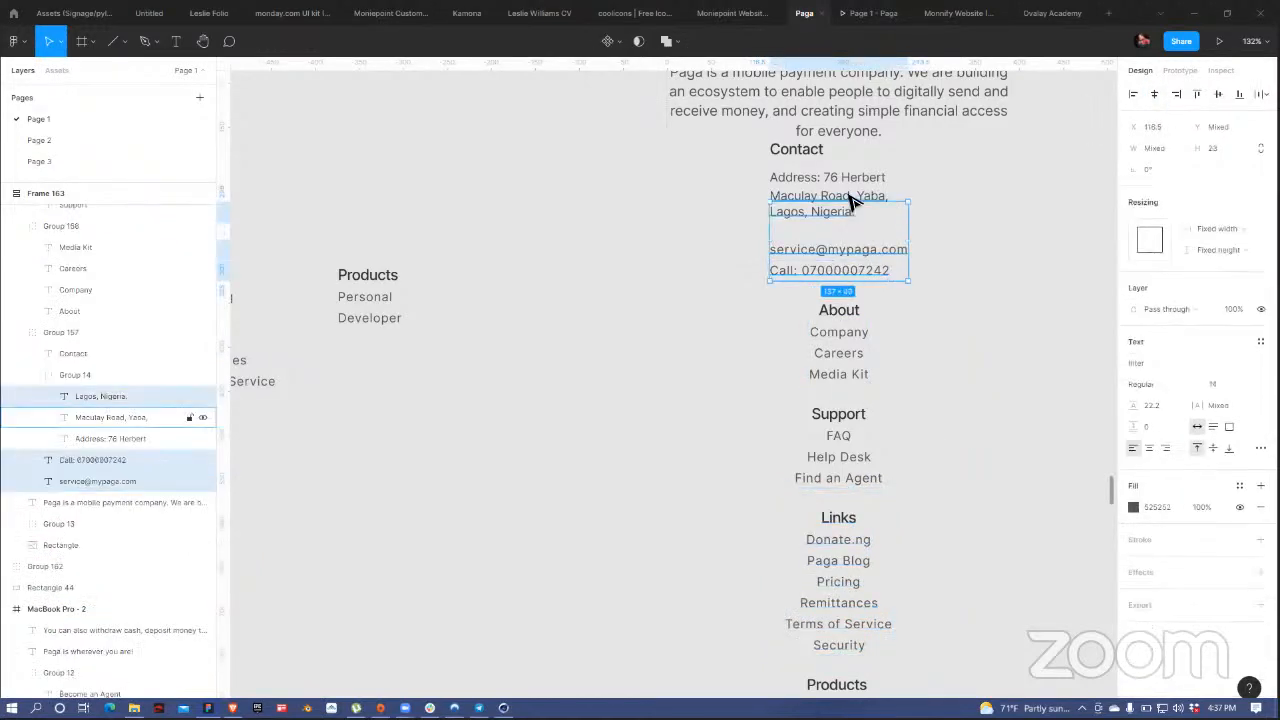
{"action": "left_click", "coordinate": [855, 196], "text": "shift"}
{"action": "left_click", "coordinate": [855, 184], "text": "shift"}
{"action": "left_click", "coordinate": [832, 155], "text": "shift"}
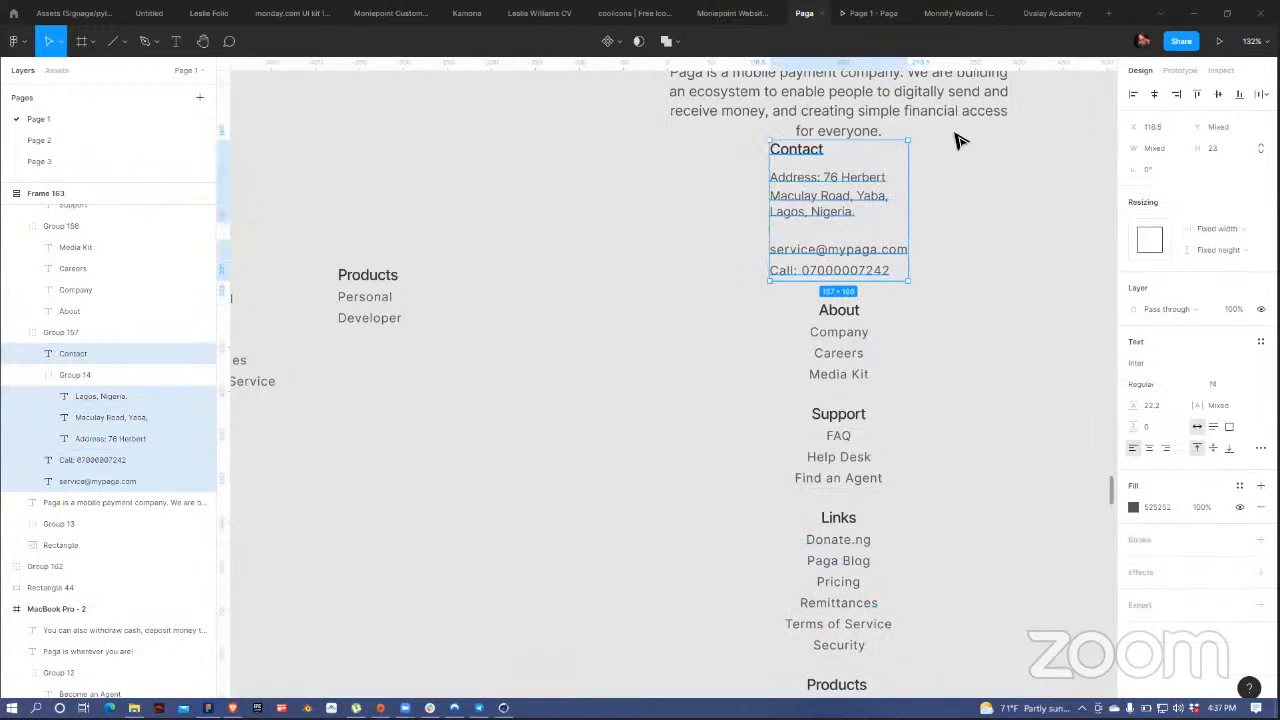
{"action": "left_click", "coordinate": [1153, 94]}
- Align the Products heading with its Personal and Developer entries on their horizontal centres
{"action": "scroll", "coordinate": [983, 176], "scroll_direction": "up", "scroll_amount": 4}
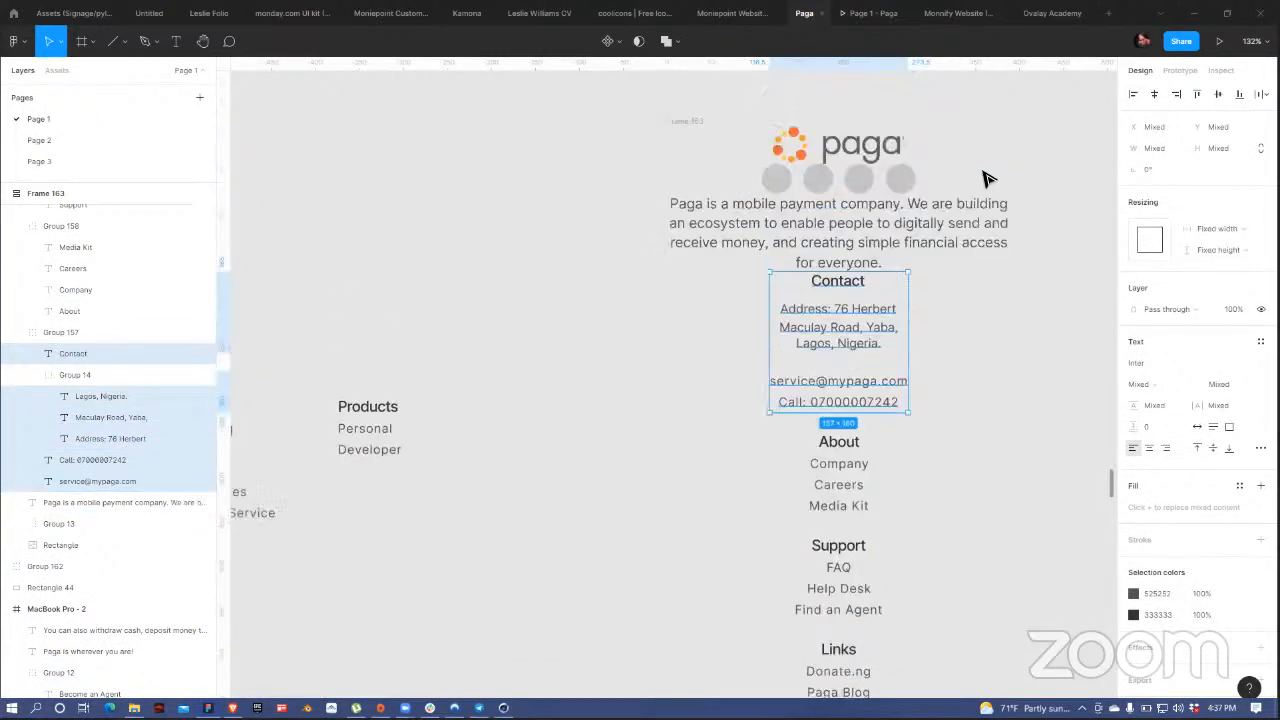
{"action": "left_click", "coordinate": [877, 252]}
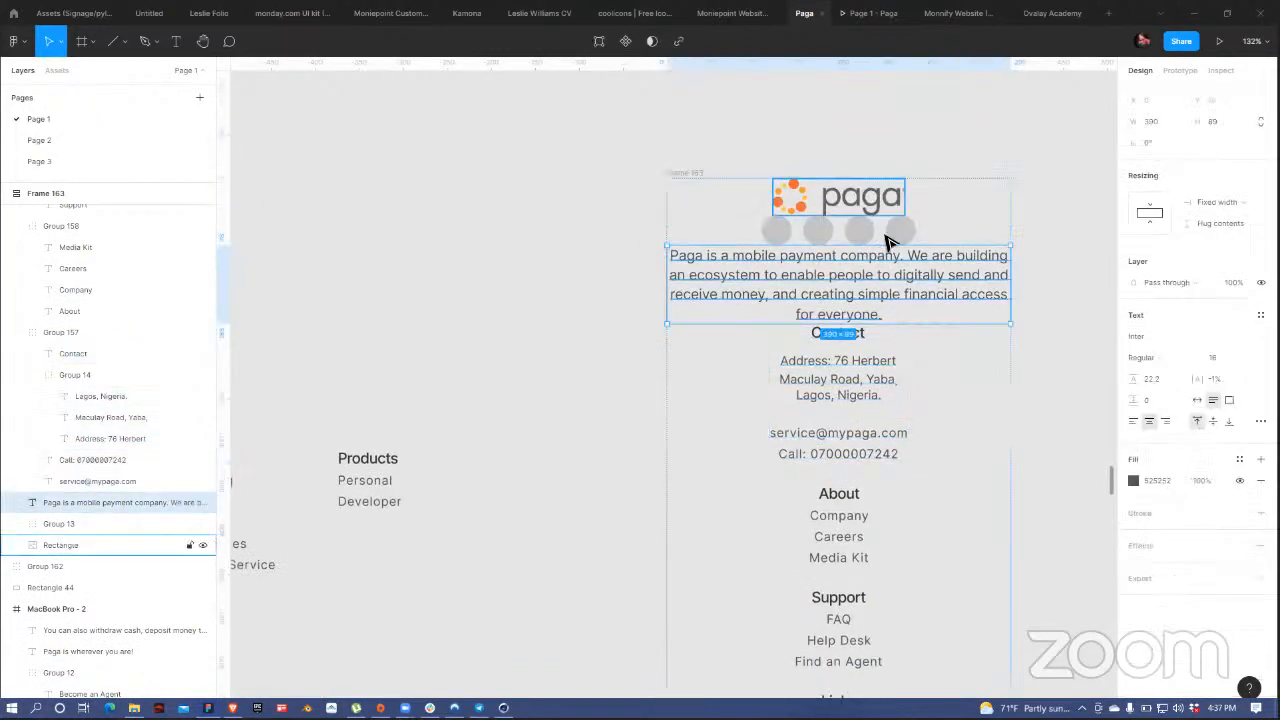
{"action": "scroll", "coordinate": [877, 509], "scroll_direction": "down", "scroll_amount": 8}
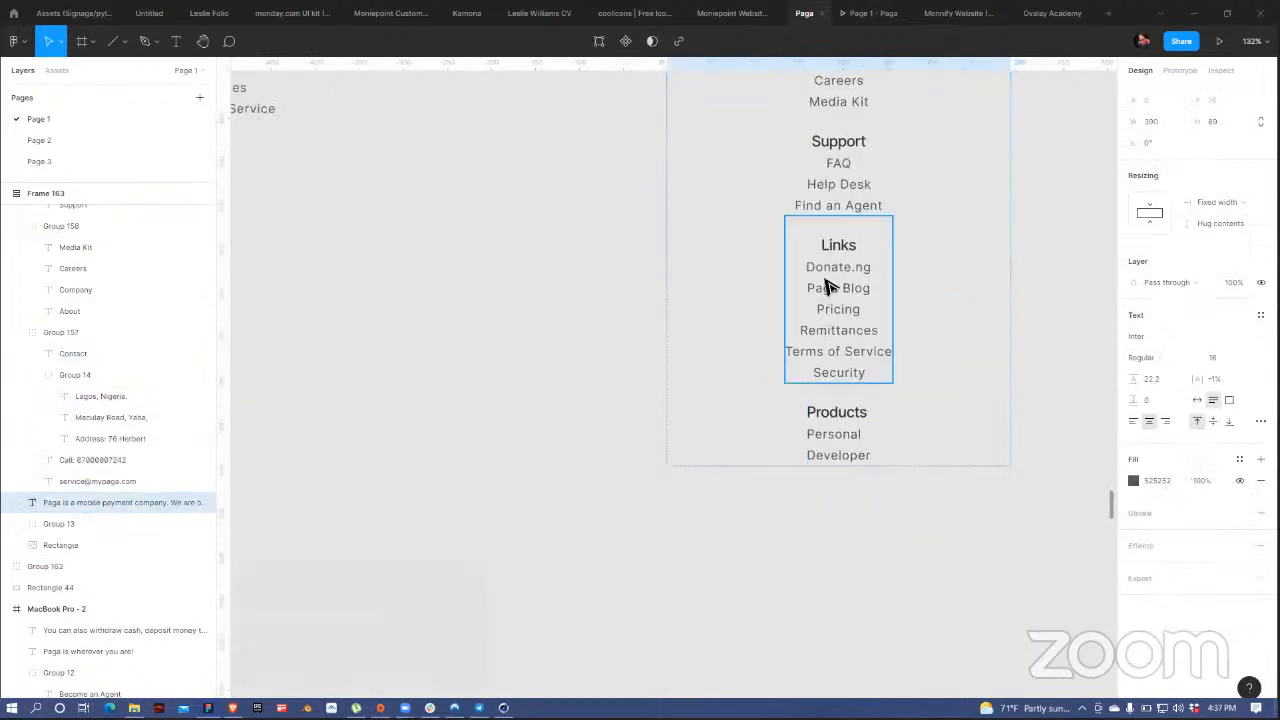
{"action": "left_click", "coordinate": [843, 432]}
{"action": "left_click", "coordinate": [843, 434]}
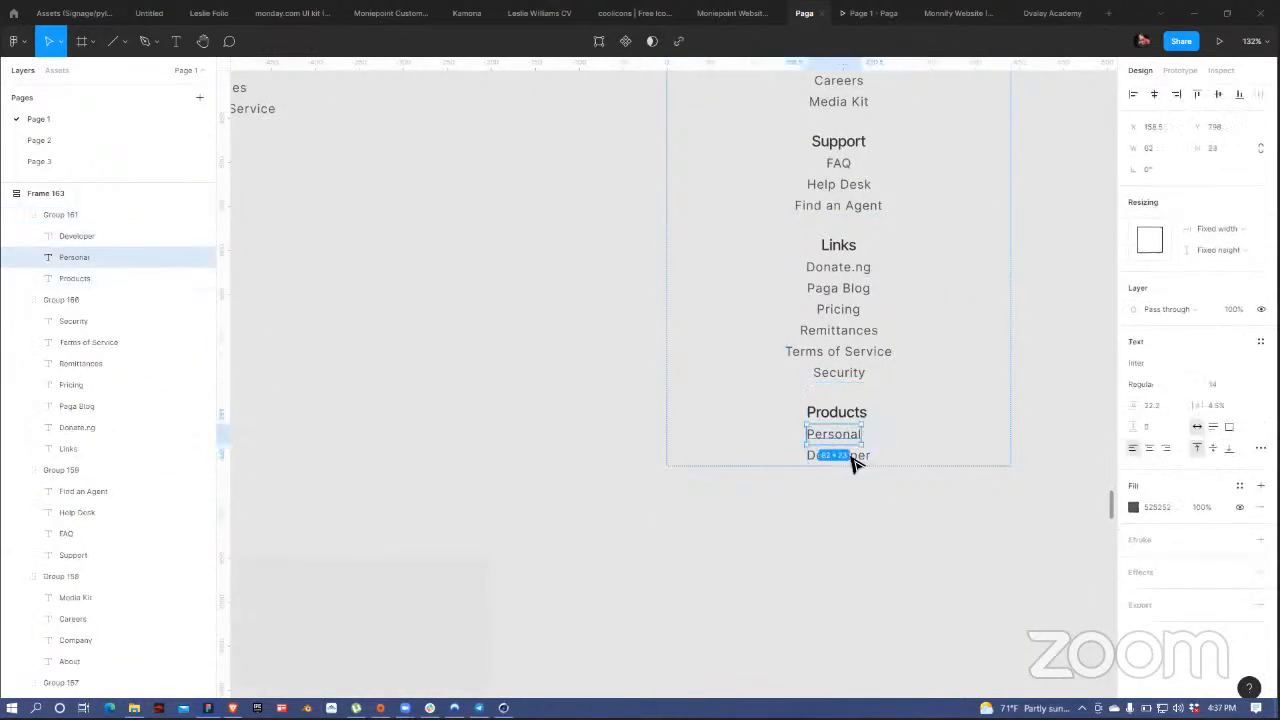
{"action": "left_click", "coordinate": [857, 458], "text": "shift"}
{"action": "left_click", "coordinate": [857, 414], "text": "shift"}
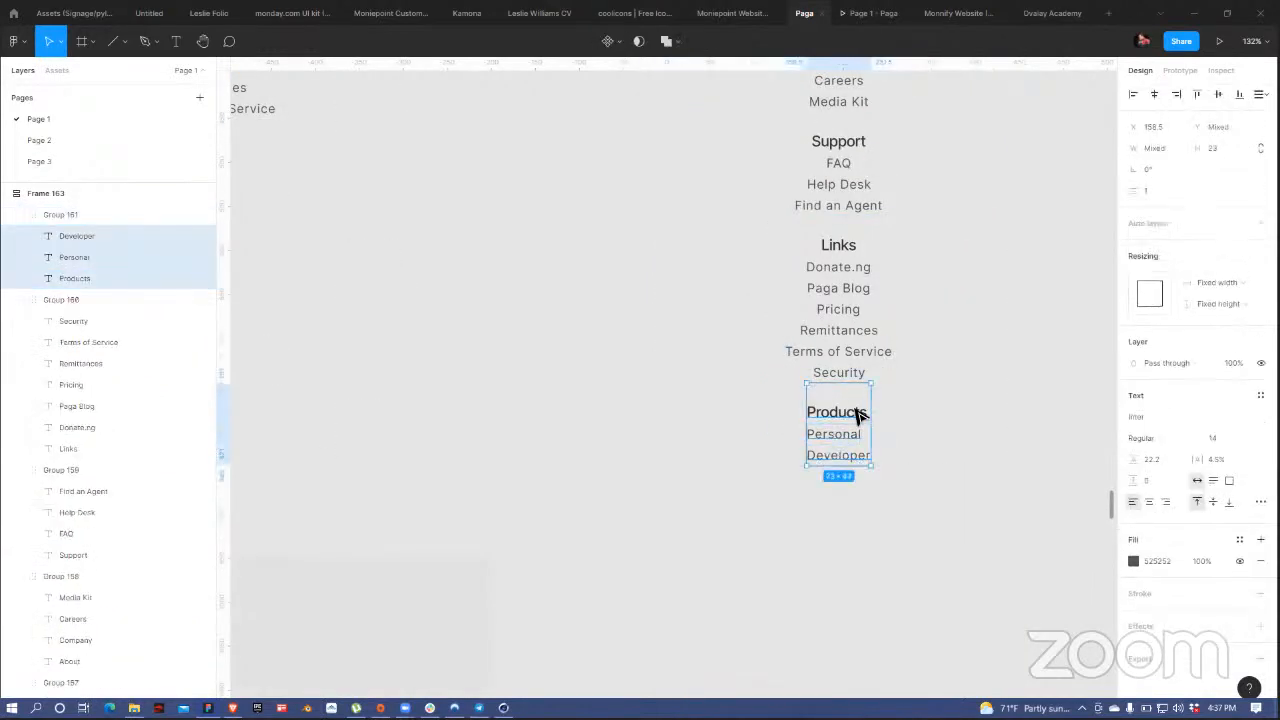
{"action": "left_click", "coordinate": [1154, 94]}
{"action": "left_click", "coordinate": [900, 532]}
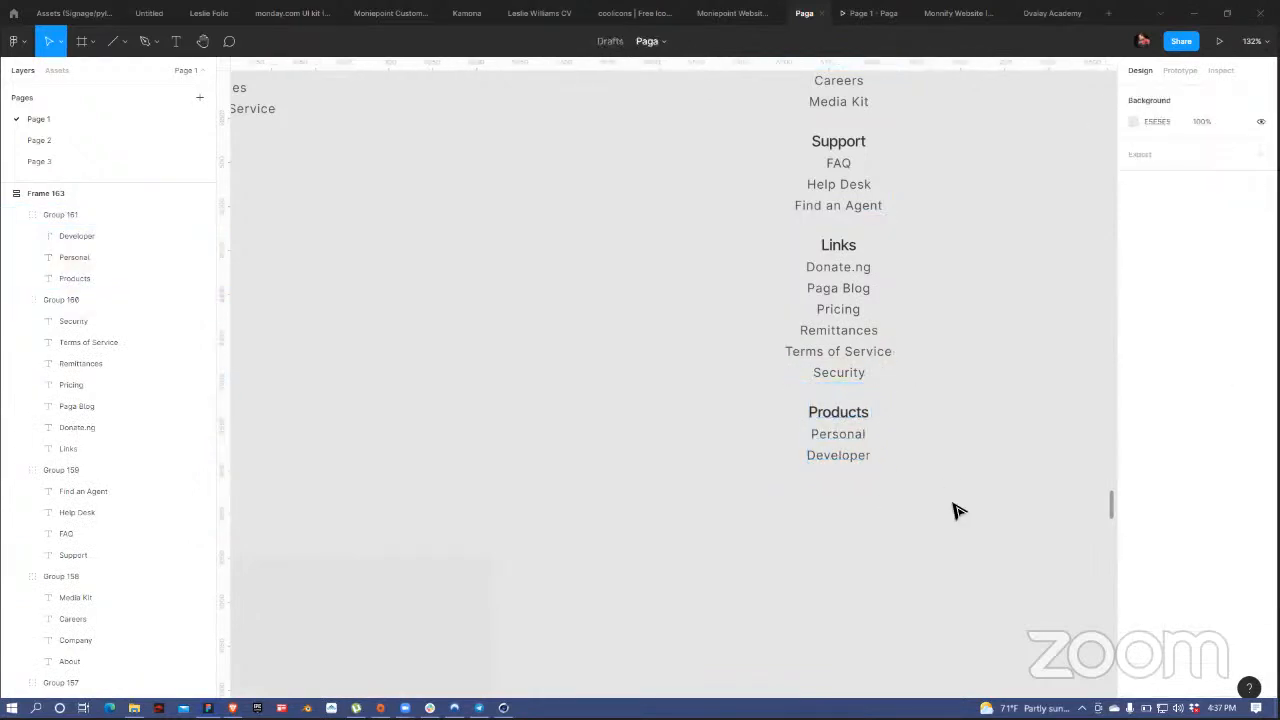
- Set the auto layout spacing between the stacked footer's items to 33
{"action": "scroll", "coordinate": [947, 352], "scroll_direction": "down", "scroll_amount": 5}
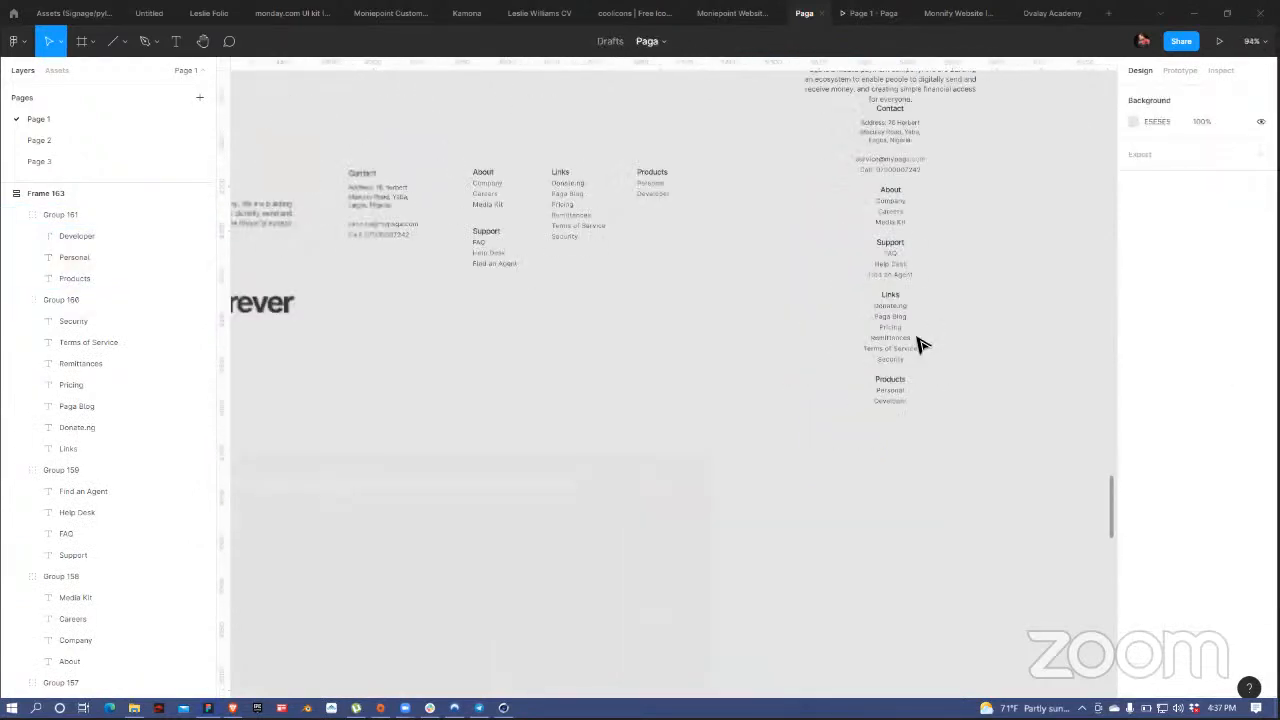
{"action": "left_click", "coordinate": [886, 131]}
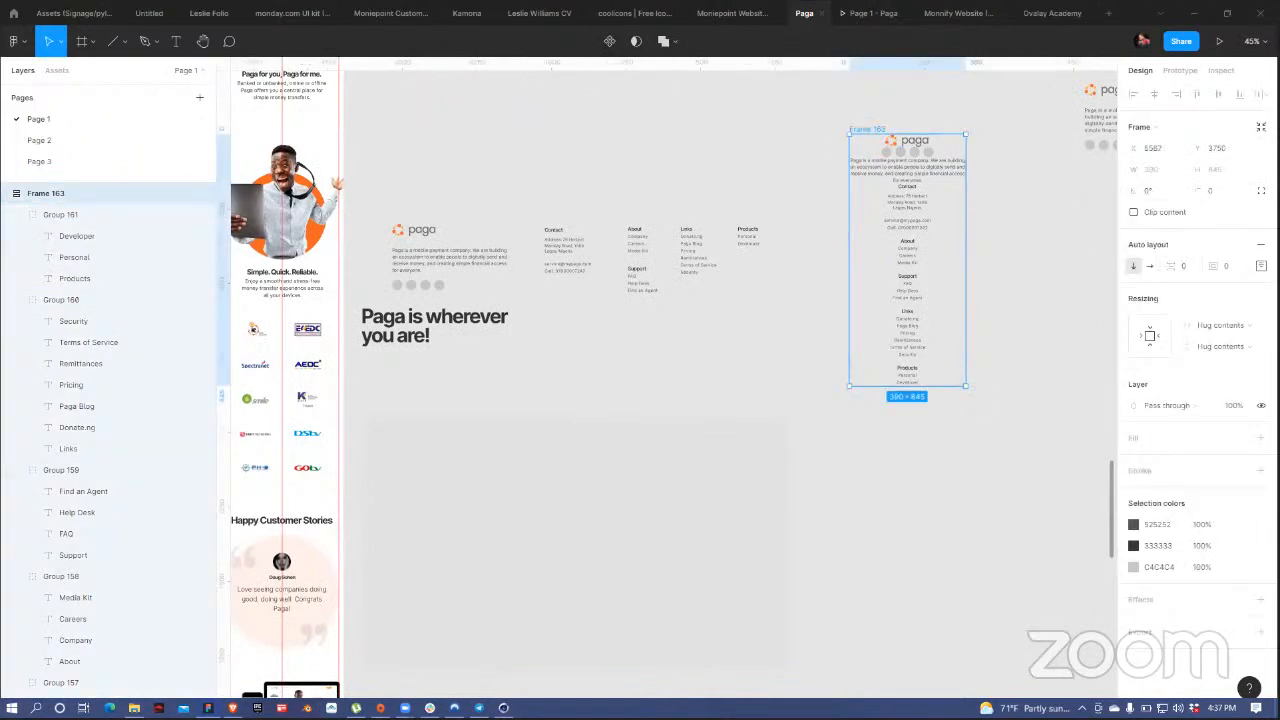
{"action": "left_click_drag", "start_coordinate": [1177, 265], "coordinate": [1218, 270]}
- Narrow the stacked footer's description text to about 208 wide so it wraps onto more lines
{"action": "left_click", "coordinate": [960, 193]}
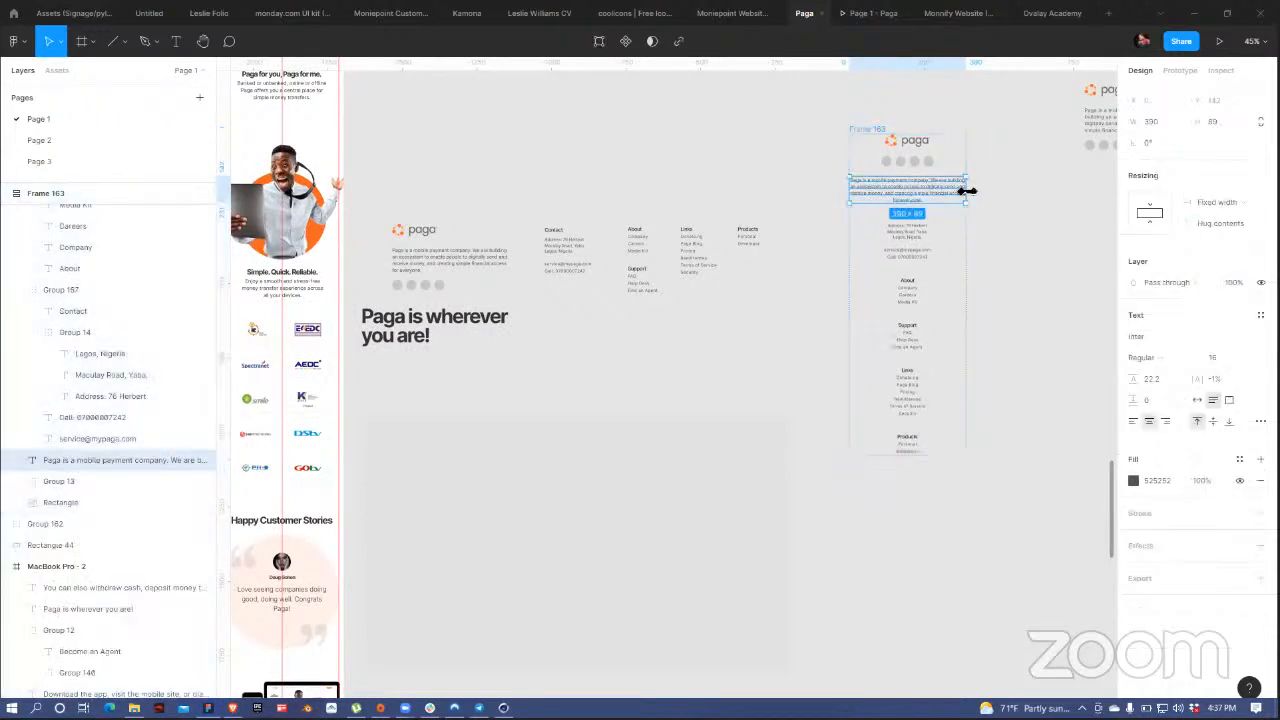
{"action": "left_click_drag", "start_coordinate": [958, 193], "coordinate": [941, 189]}
{"action": "left_click", "coordinate": [944, 298]}
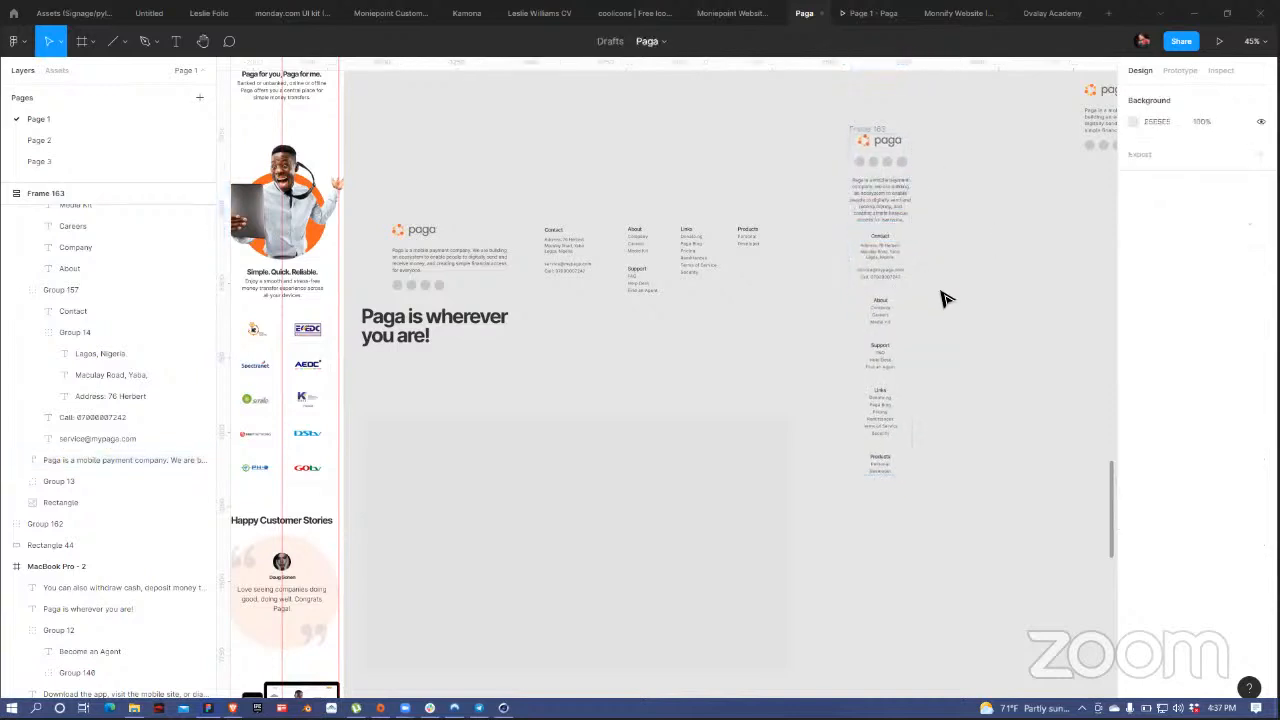
{"action": "scroll", "coordinate": [650, 420], "scroll_direction": "left", "scroll_amount": 3}
{"action": "scroll", "coordinate": [771, 234], "scroll_direction": "down", "scroll_amount": 5}
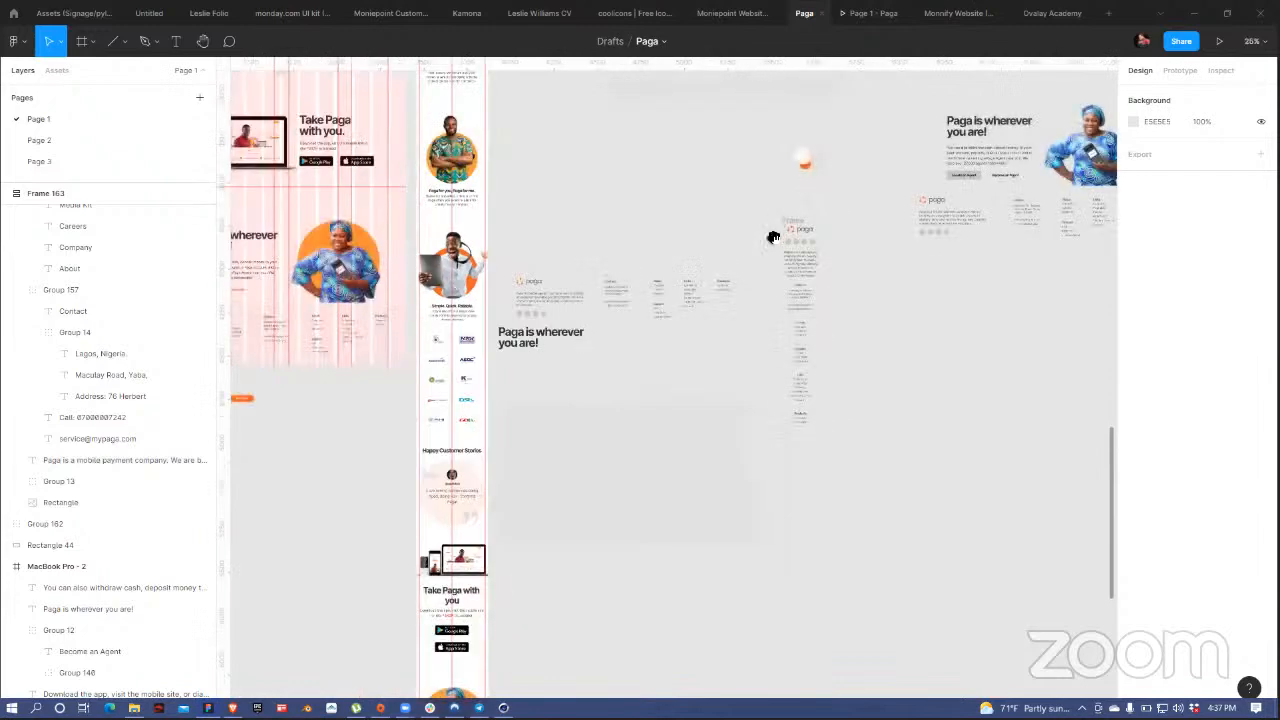
{"action": "left_click", "coordinate": [930, 100]}
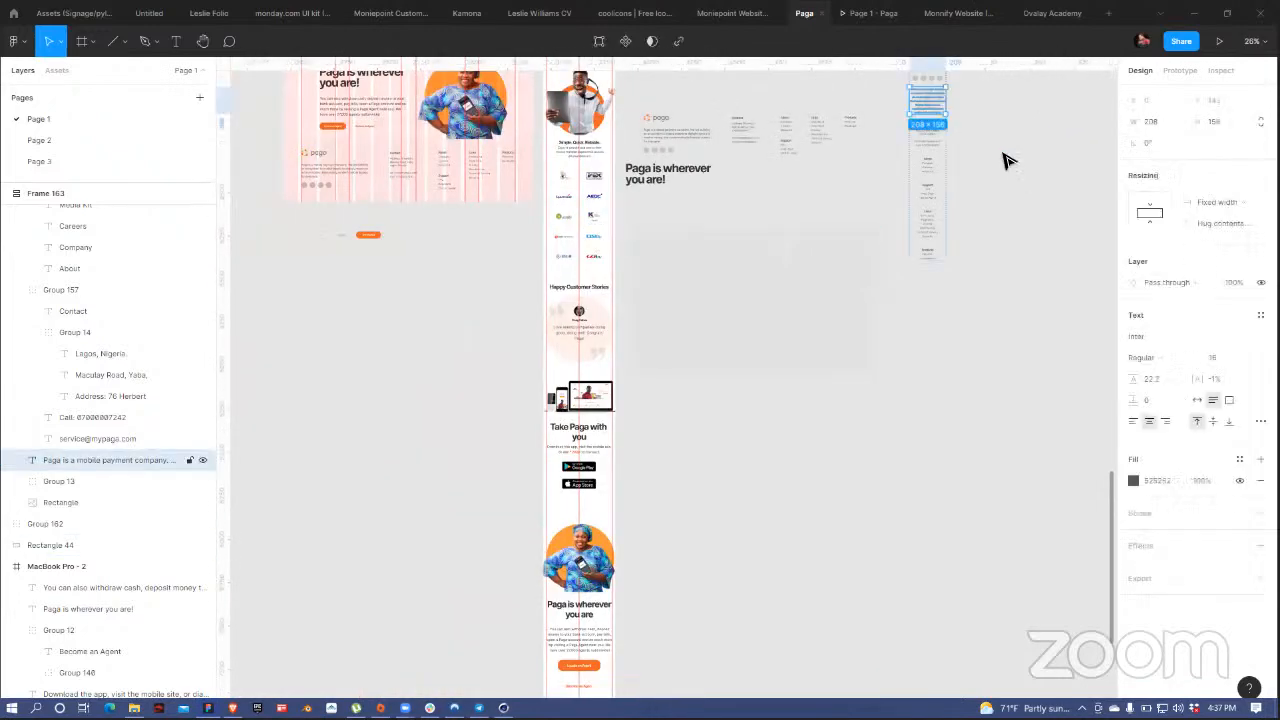
{"action": "left_click", "coordinate": [943, 277]}
- Move the stacked footer frame down the canvas, level with the mobile page's "Take Paga with you" section
{"action": "scroll", "coordinate": [877, 186], "scroll_direction": "up", "scroll_amount": 3}
{"action": "scroll", "coordinate": [877, 186], "scroll_direction": "right", "scroll_amount": 2}
{"action": "scroll", "coordinate": [870, 212], "scroll_direction": "up", "scroll_amount": 1}
{"action": "left_click", "coordinate": [884, 214]}
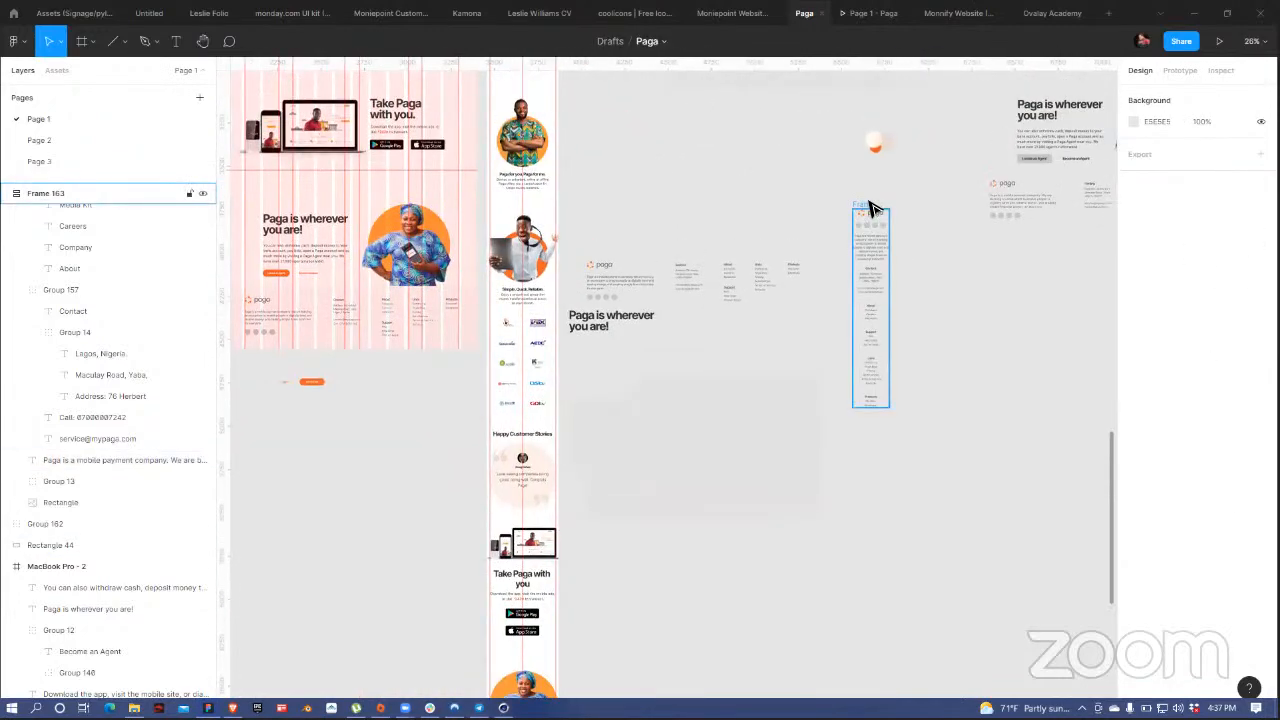
{"action": "left_click_drag", "start_coordinate": [884, 214], "coordinate": [827, 579]}
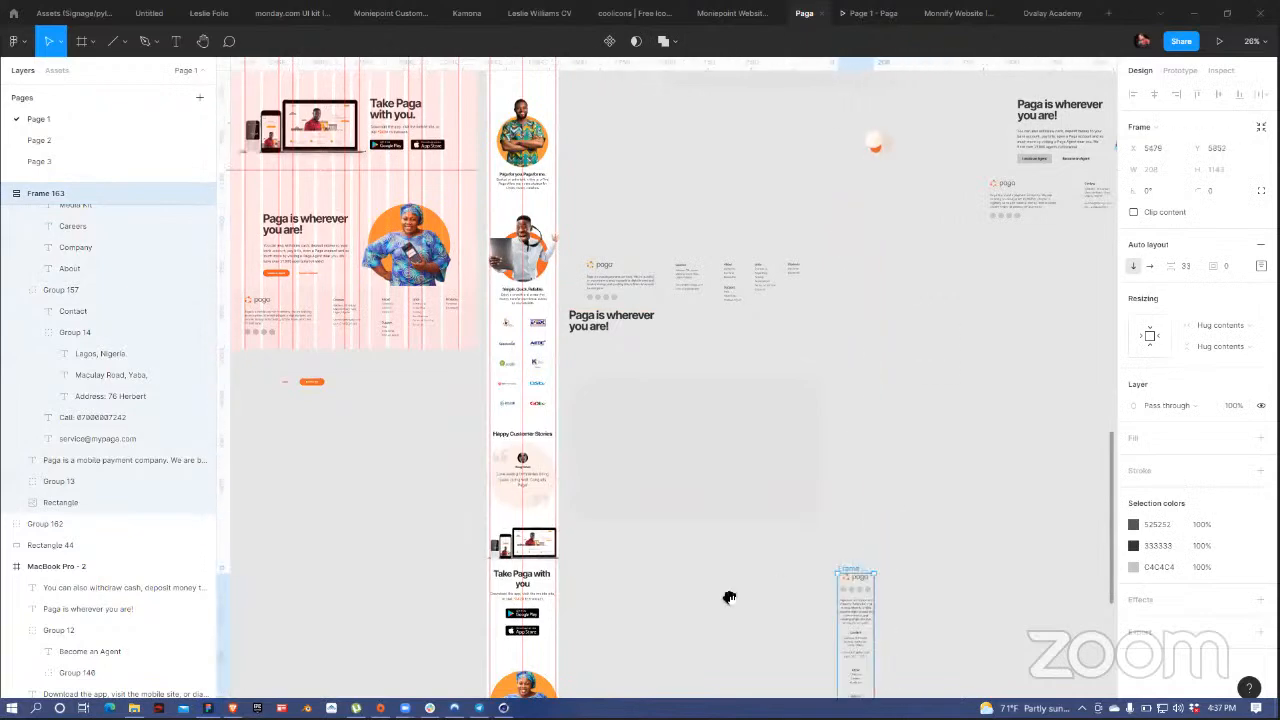
{"action": "left_click_drag", "start_coordinate": [729, 594], "coordinate": [860, 229]}
- Place the large pale grey rectangle below the mobile page's agent buttons and narrow it from both sides to roughly the frame's width
{"action": "left_click", "coordinate": [781, 84]}
{"action": "left_click_drag", "start_coordinate": [741, 562], "coordinate": [678, 549]}
{"action": "scroll", "coordinate": [780, 310], "scroll_direction": "down", "scroll_amount": 5}
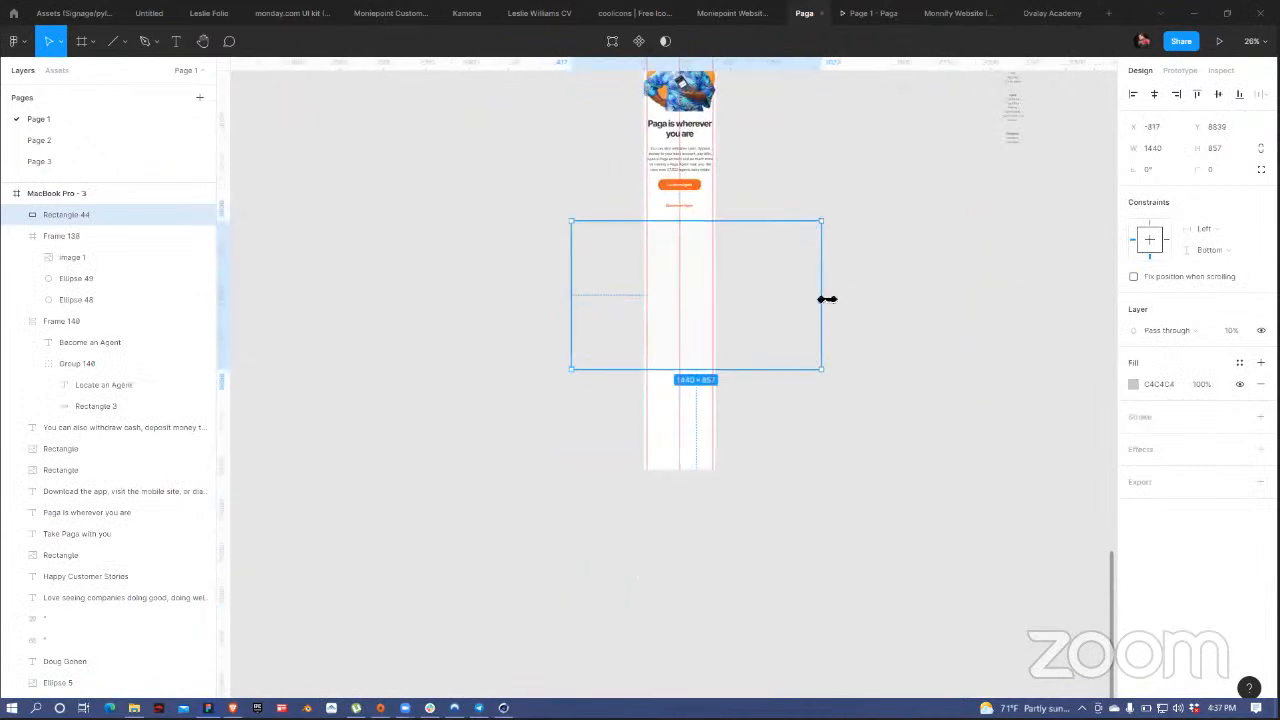
{"action": "left_click_drag", "start_coordinate": [826, 299], "coordinate": [721, 304]}
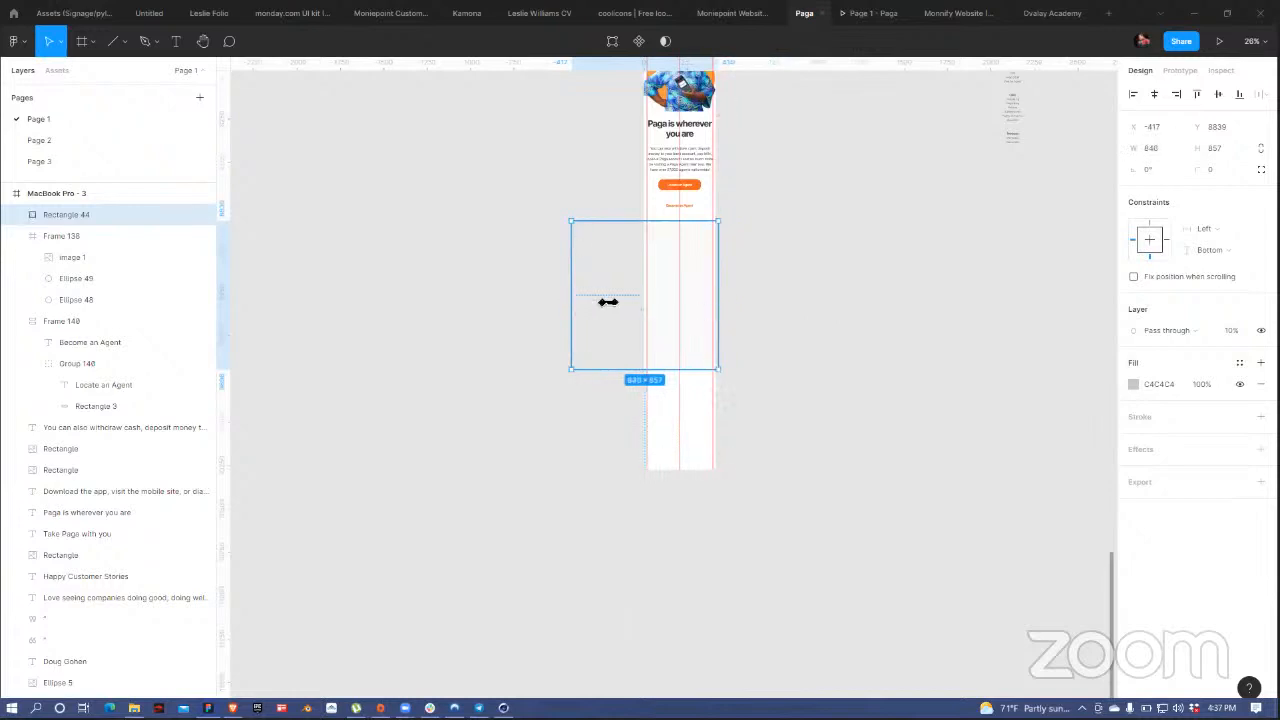
{"action": "left_click_drag", "start_coordinate": [607, 302], "coordinate": [646, 303]}
{"action": "left_click", "coordinate": [783, 294]}
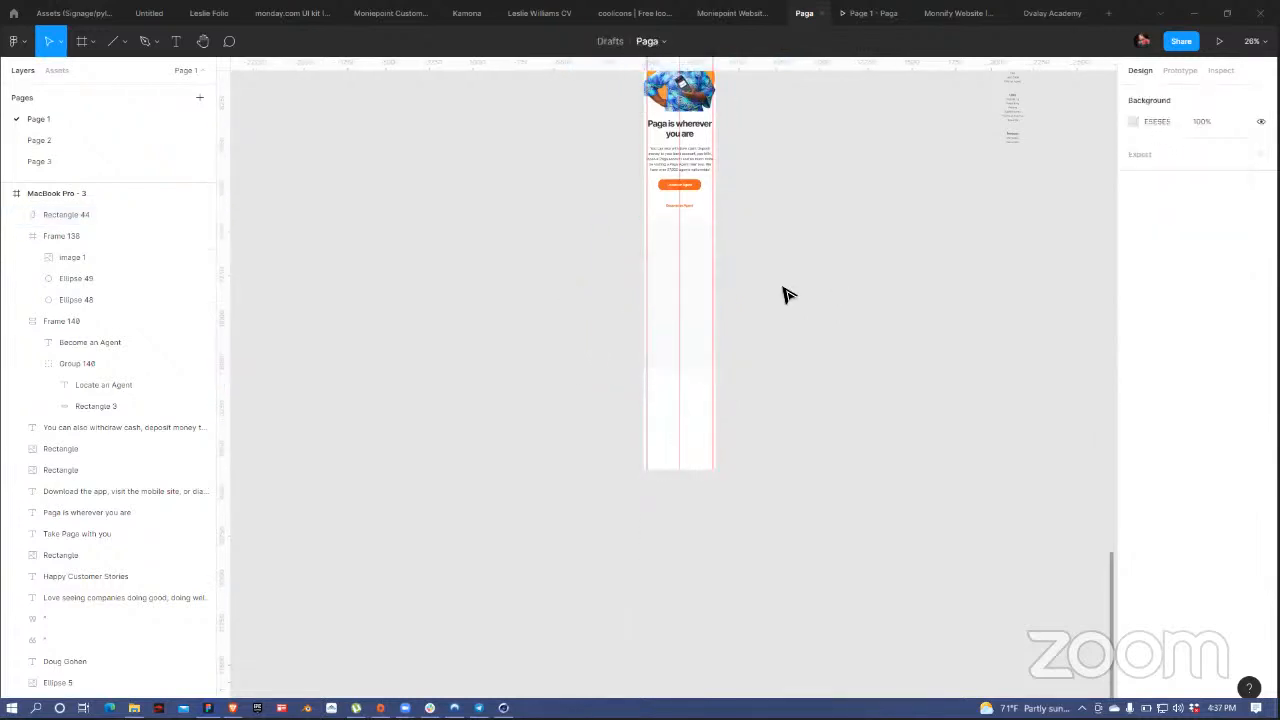
- Extend the mobile frame's lower edge to a height of about 10517
{"action": "scroll", "coordinate": [783, 294], "scroll_direction": "down", "scroll_amount": 5}
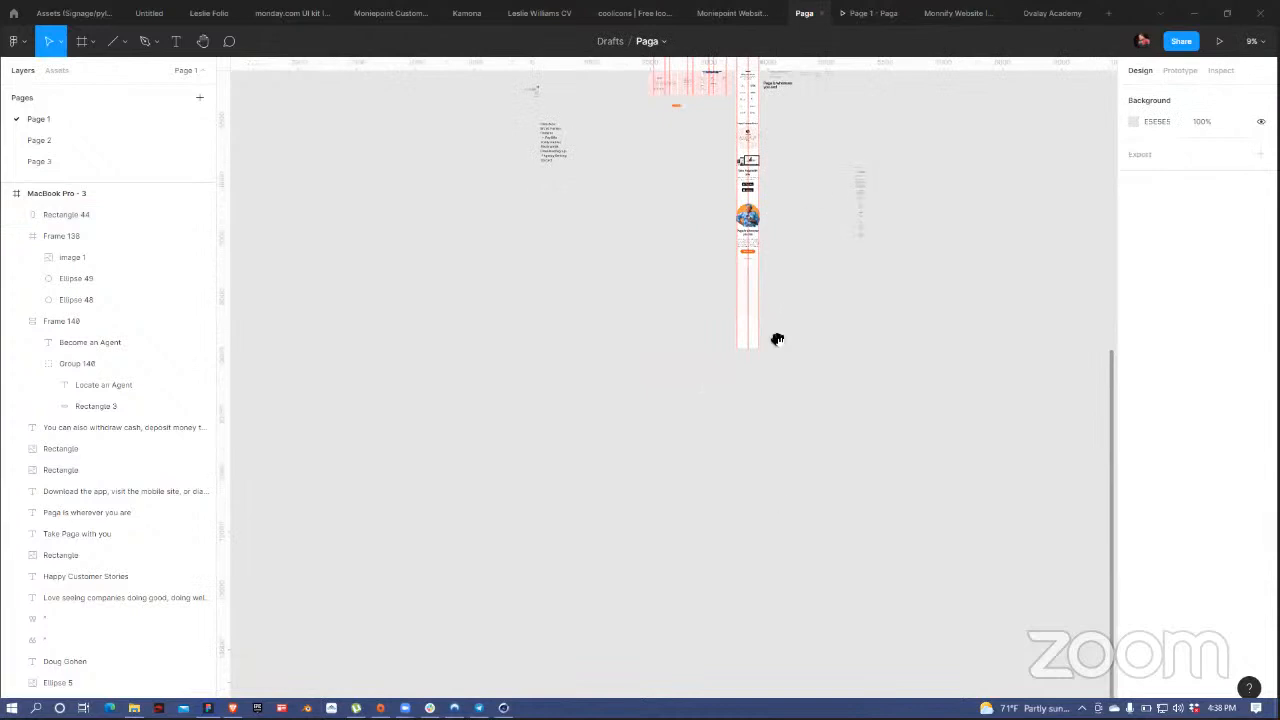
{"action": "scroll", "coordinate": [777, 339], "scroll_direction": "up", "scroll_amount": 4}
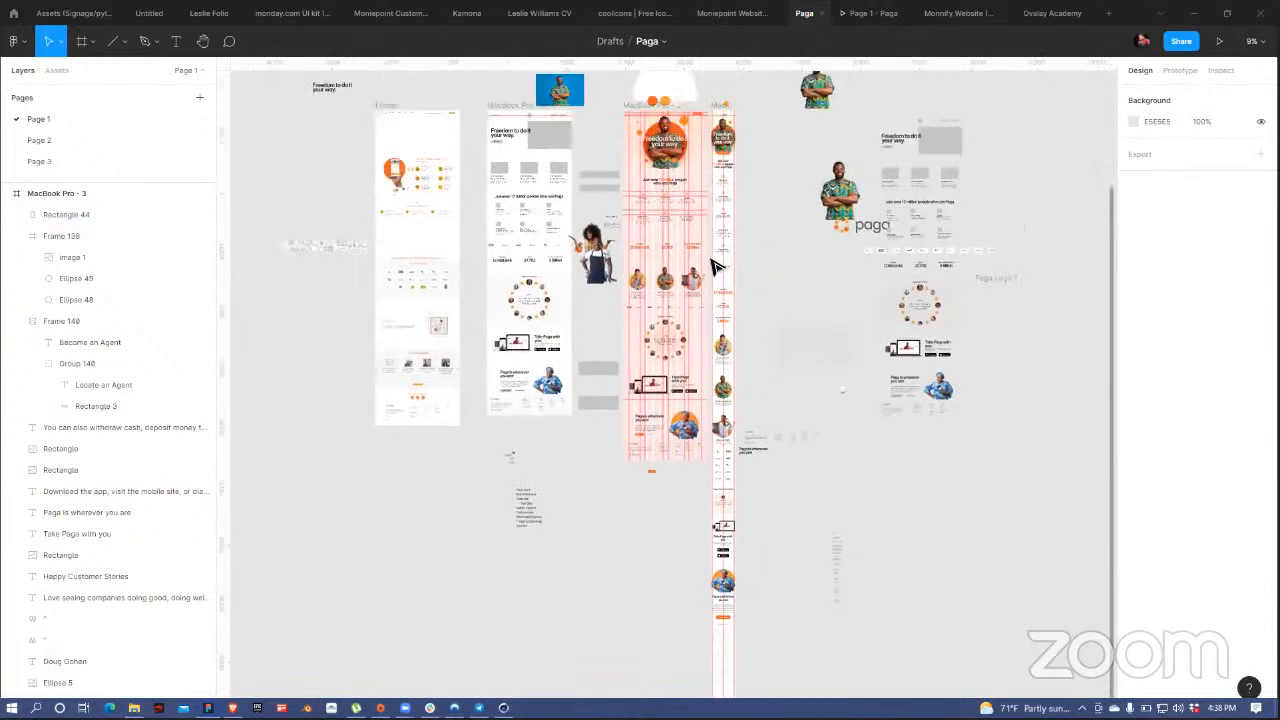
{"action": "left_click", "coordinate": [728, 355]}
{"action": "scroll", "coordinate": [730, 355], "scroll_direction": "down", "scroll_amount": 4}
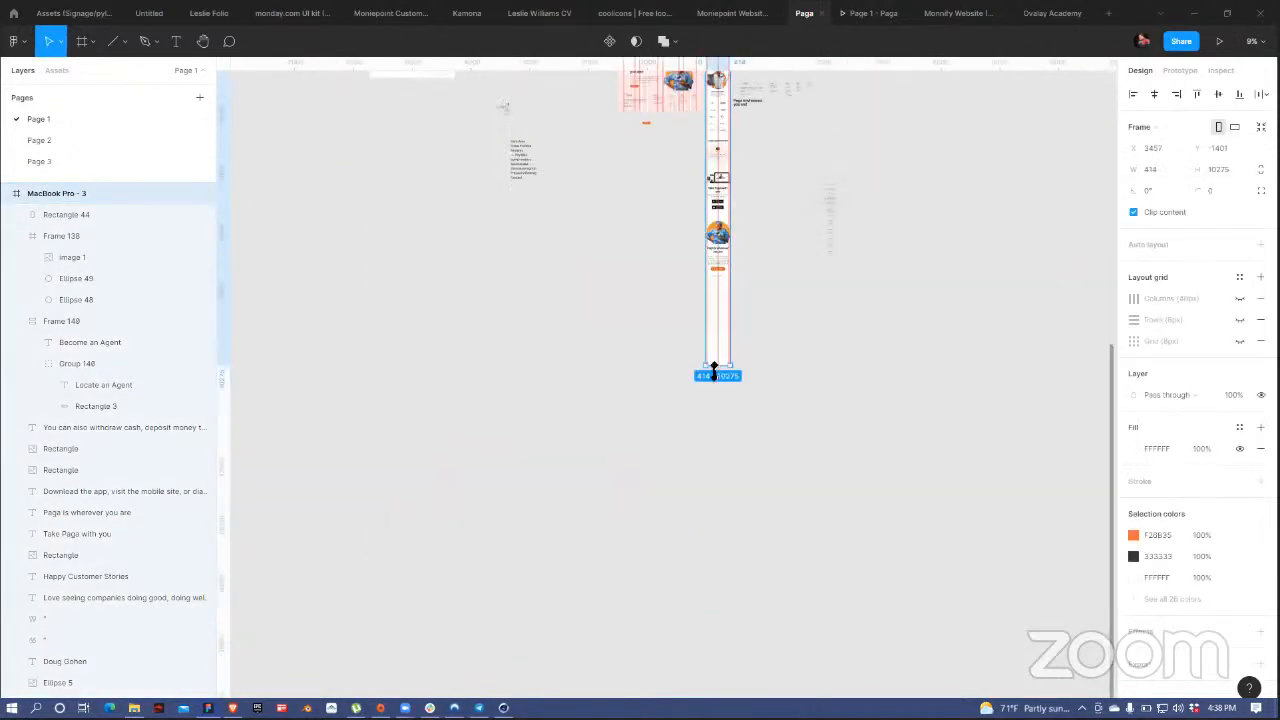
{"action": "left_click_drag", "start_coordinate": [711, 381], "coordinate": [711, 384]}
{"action": "scroll", "coordinate": [764, 315], "scroll_direction": "up", "scroll_amount": 5}
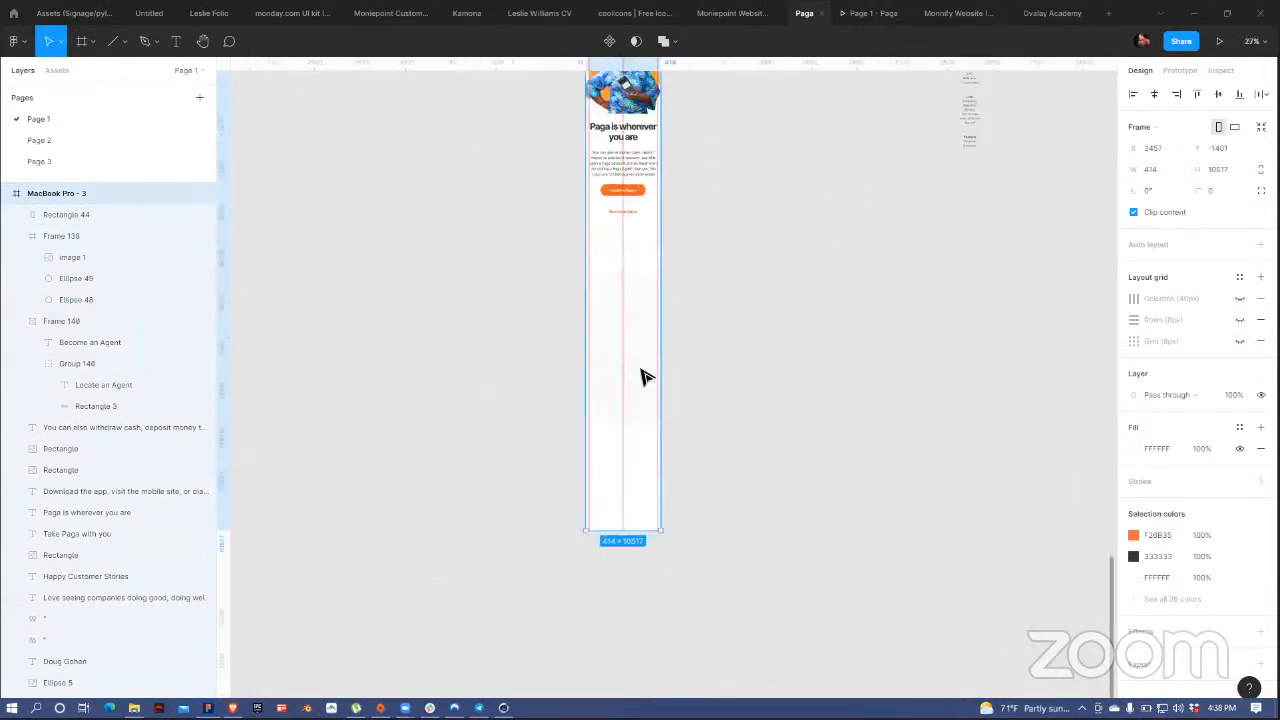
- Move the pale grey background rectangle slightly up below the mobile page's agent buttons and stretch its lower edge down for the footer
{"action": "left_click", "coordinate": [643, 376]}
{"action": "left_click_drag", "start_coordinate": [647, 351], "coordinate": [650, 340]}
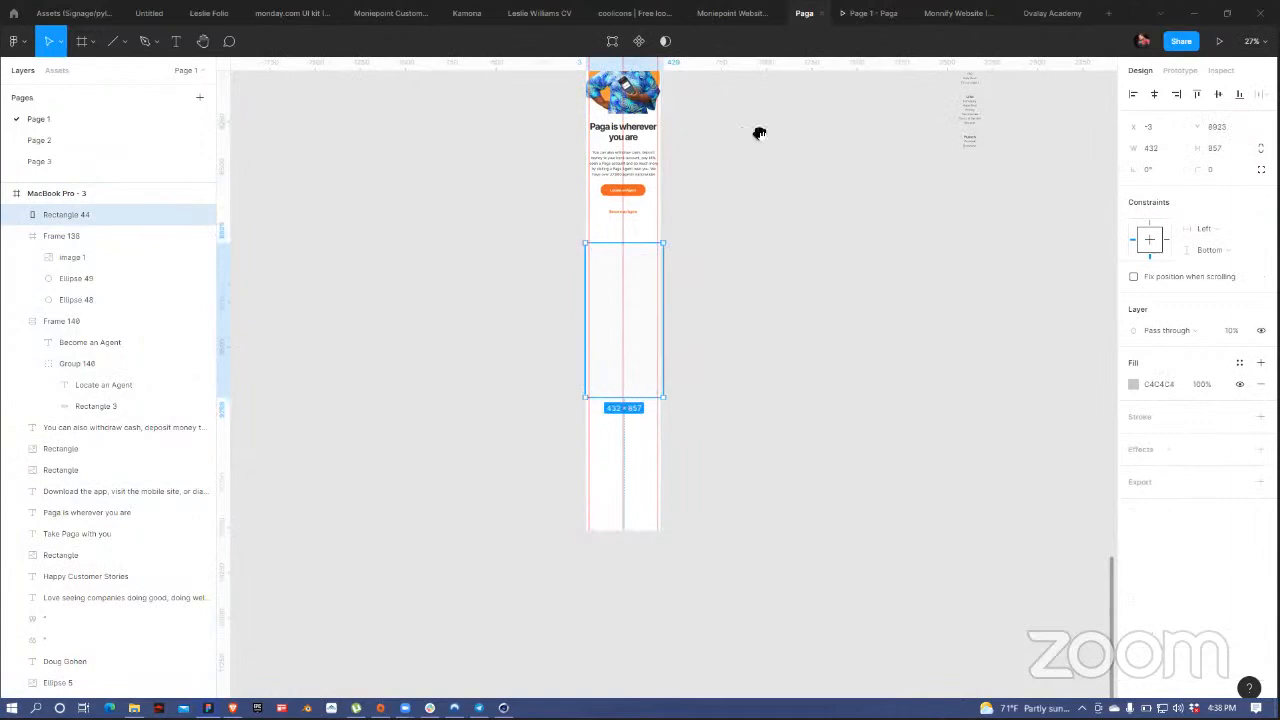
{"action": "left_click_drag", "start_coordinate": [758, 134], "coordinate": [739, 433]}
{"action": "scroll", "coordinate": [739, 433], "scroll_direction": "up", "scroll_amount": 9}
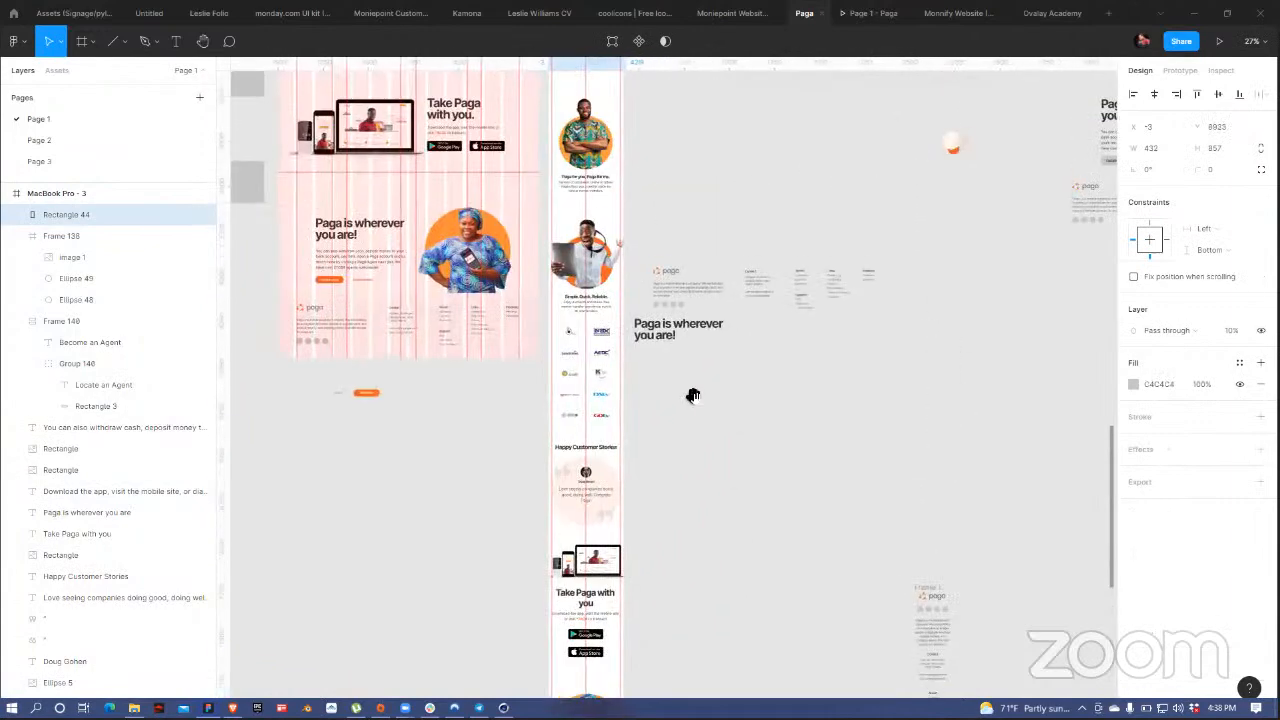
{"action": "scroll", "coordinate": [605, 374], "scroll_direction": "up", "scroll_amount": 4}
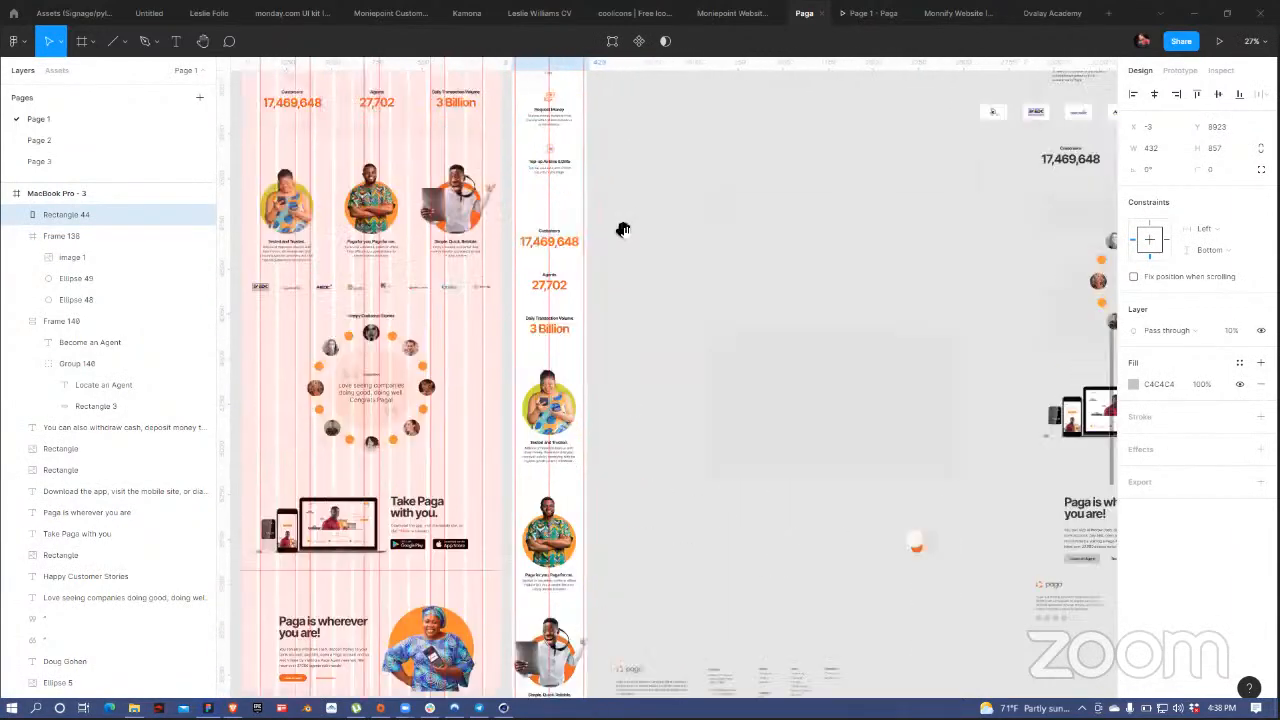
{"action": "scroll", "coordinate": [623, 231], "scroll_direction": "up", "scroll_amount": 10}
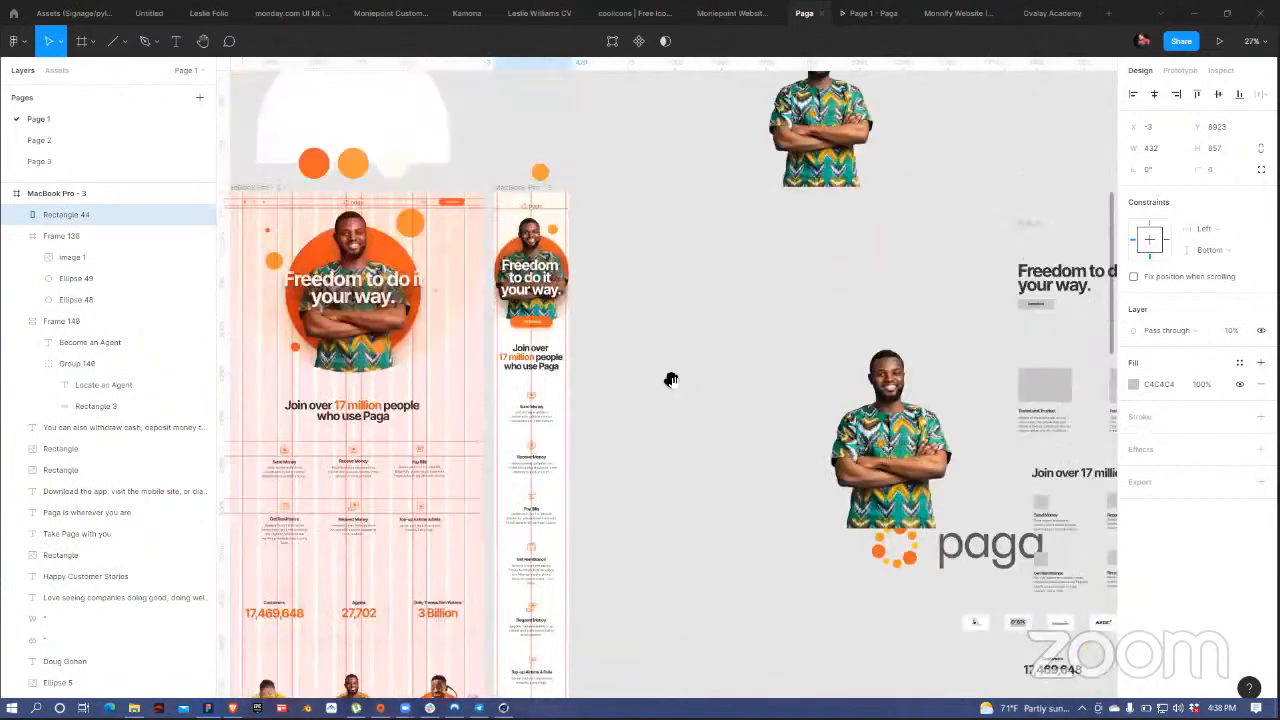
{"action": "scroll", "coordinate": [645, 299], "scroll_direction": "down", "scroll_amount": 20}
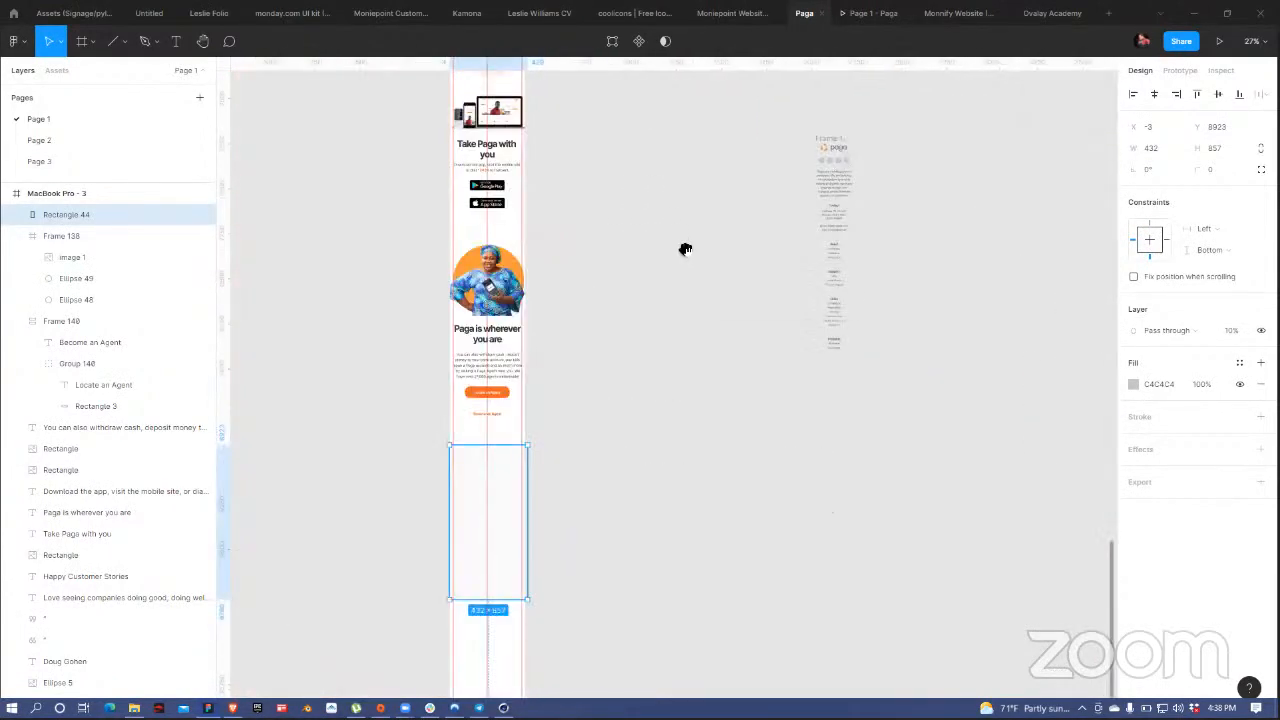
{"action": "scroll", "coordinate": [675, 311], "scroll_direction": "up", "scroll_amount": 1}
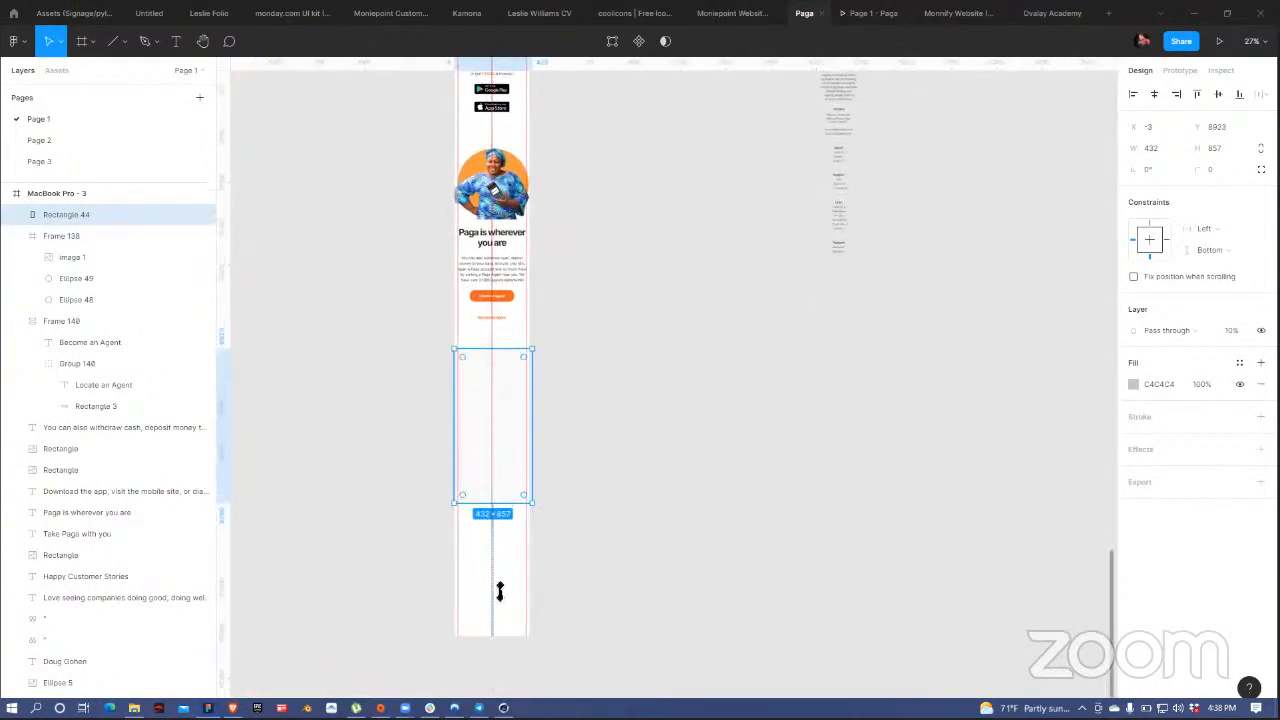
{"action": "left_click_drag", "start_coordinate": [500, 592], "coordinate": [496, 588]}
- Place the stacked footer frame on the pale grey rectangle and centre it horizontally in the mobile frame
{"action": "left_click", "coordinate": [841, 180]}
{"action": "left_click", "coordinate": [971, 162]}
{"action": "scroll", "coordinate": [917, 300], "scroll_direction": "up", "scroll_amount": 3}
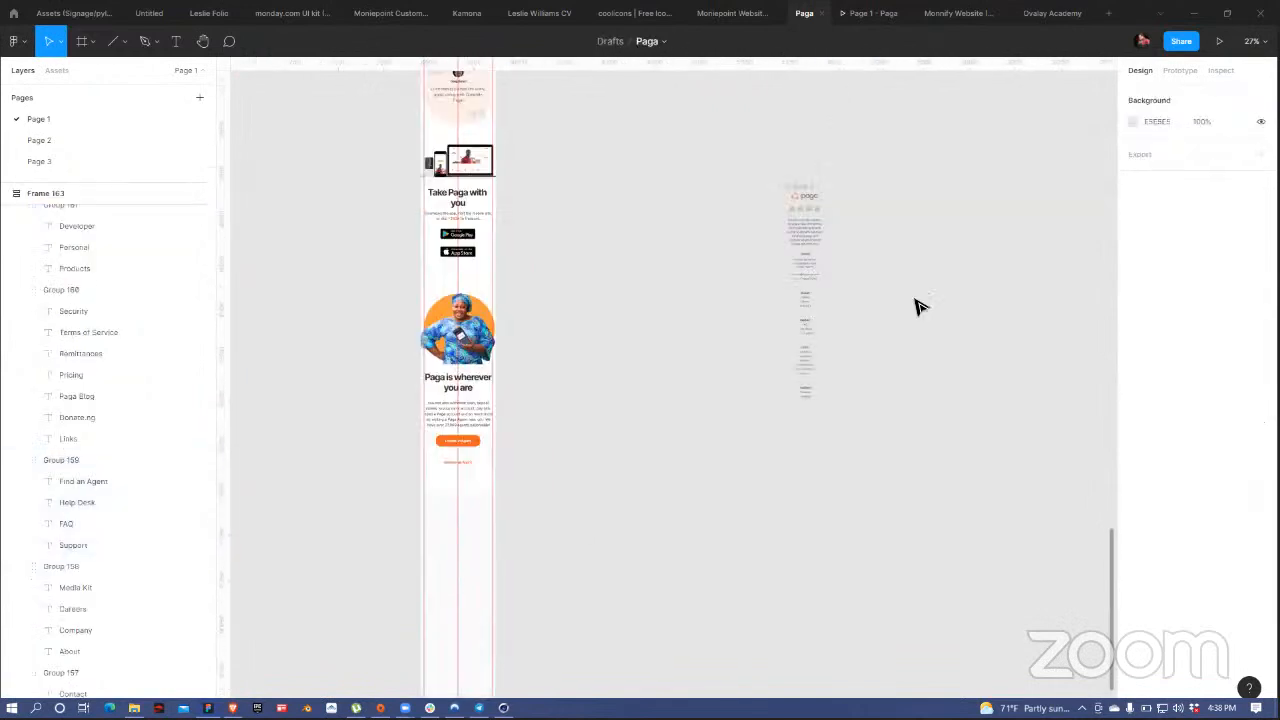
{"action": "left_click", "coordinate": [805, 200]}
{"action": "left_click_drag", "start_coordinate": [805, 210], "coordinate": [462, 518]}
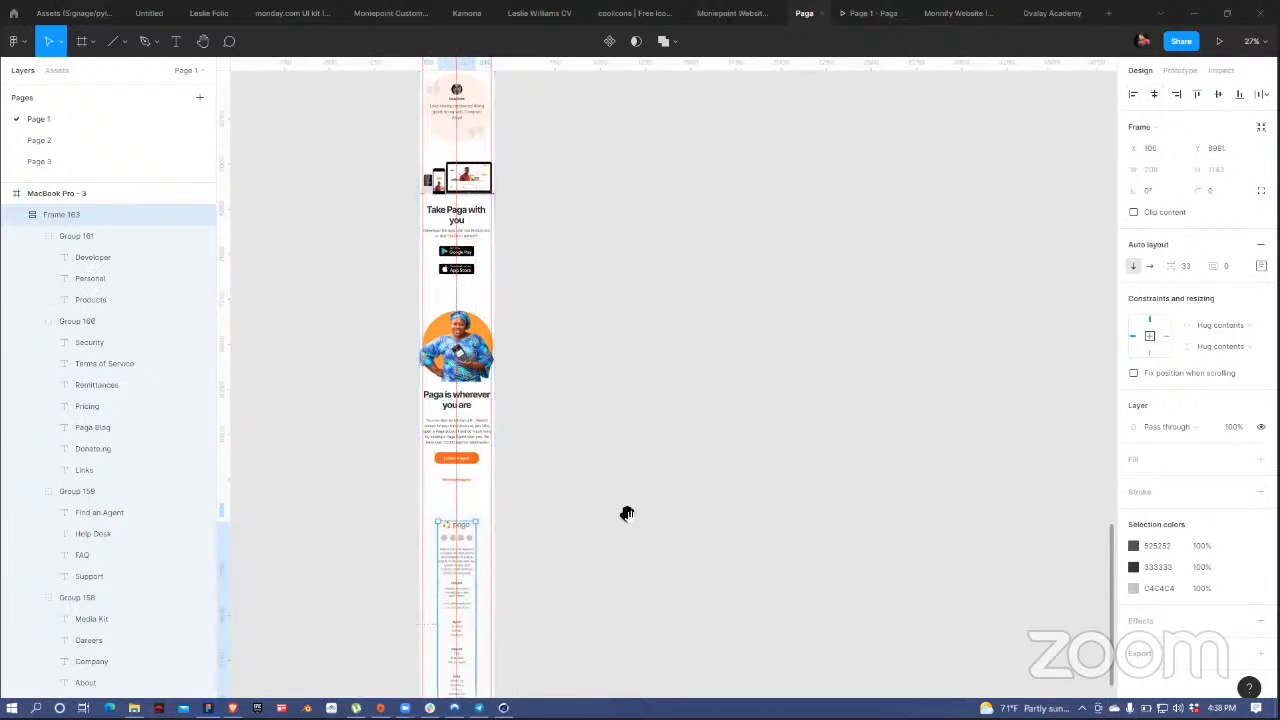
{"action": "scroll", "coordinate": [660, 297], "scroll_direction": "down", "scroll_amount": 5}
{"action": "scroll", "coordinate": [660, 297], "scroll_direction": "left", "scroll_amount": 2}
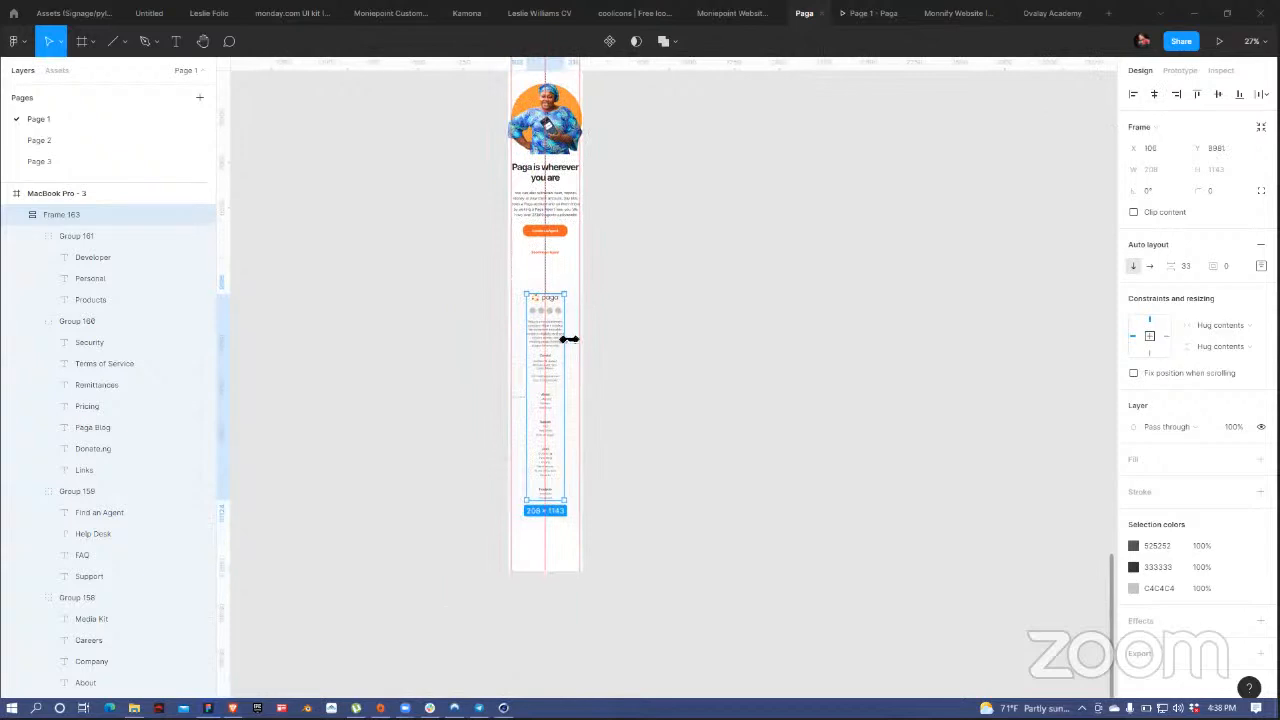
{"action": "left_click_drag", "start_coordinate": [568, 339], "coordinate": [572, 341]}
{"action": "scroll", "coordinate": [558, 366], "scroll_direction": "up", "scroll_amount": 3}
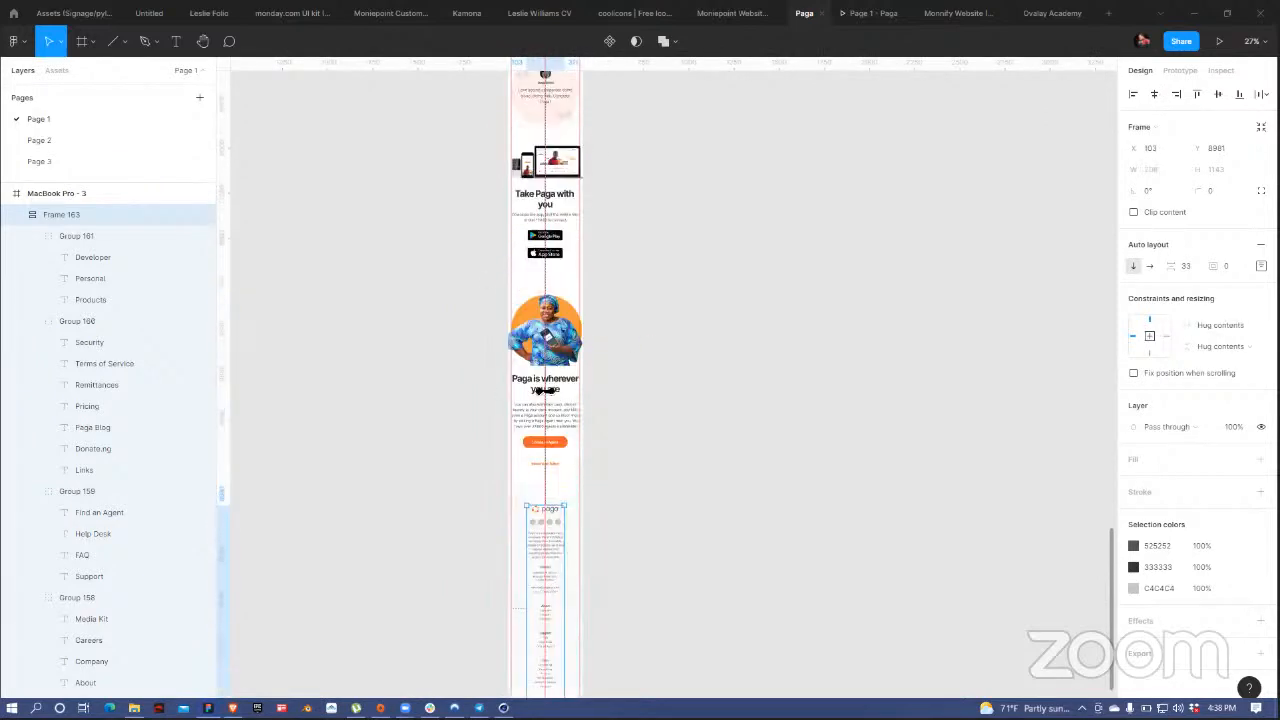
- Widen the footer's description text to about 294 and centre the footer frame horizontally in the mobile frame
{"action": "scroll", "coordinate": [548, 390], "scroll_direction": "down", "scroll_amount": 3}
{"action": "scroll", "coordinate": [551, 306], "scroll_direction": "up", "scroll_amount": 2, "text": "ctrl"}
{"action": "scroll", "coordinate": [553, 328], "scroll_direction": "up", "scroll_amount": 3, "text": "ctrl"}
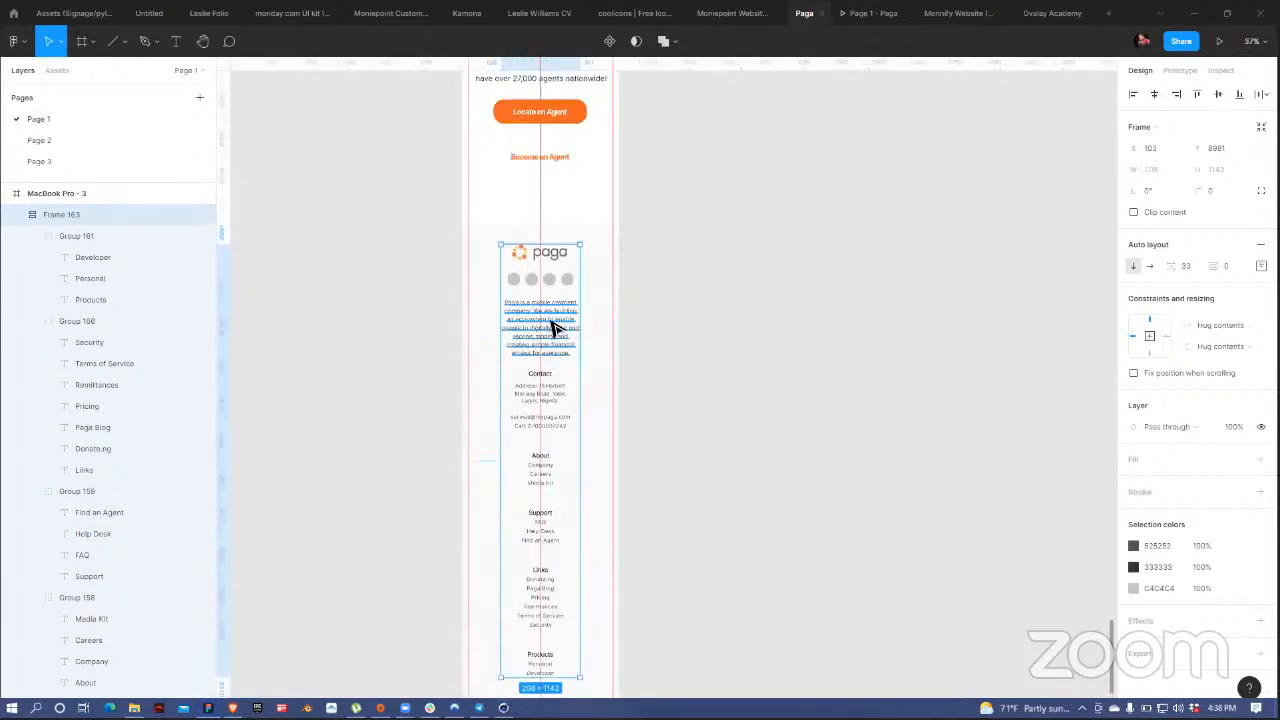
{"action": "left_click", "coordinate": [563, 334]}
{"action": "left_click", "coordinate": [578, 336]}
{"action": "left_click_drag", "start_coordinate": [584, 329], "coordinate": [620, 325]}
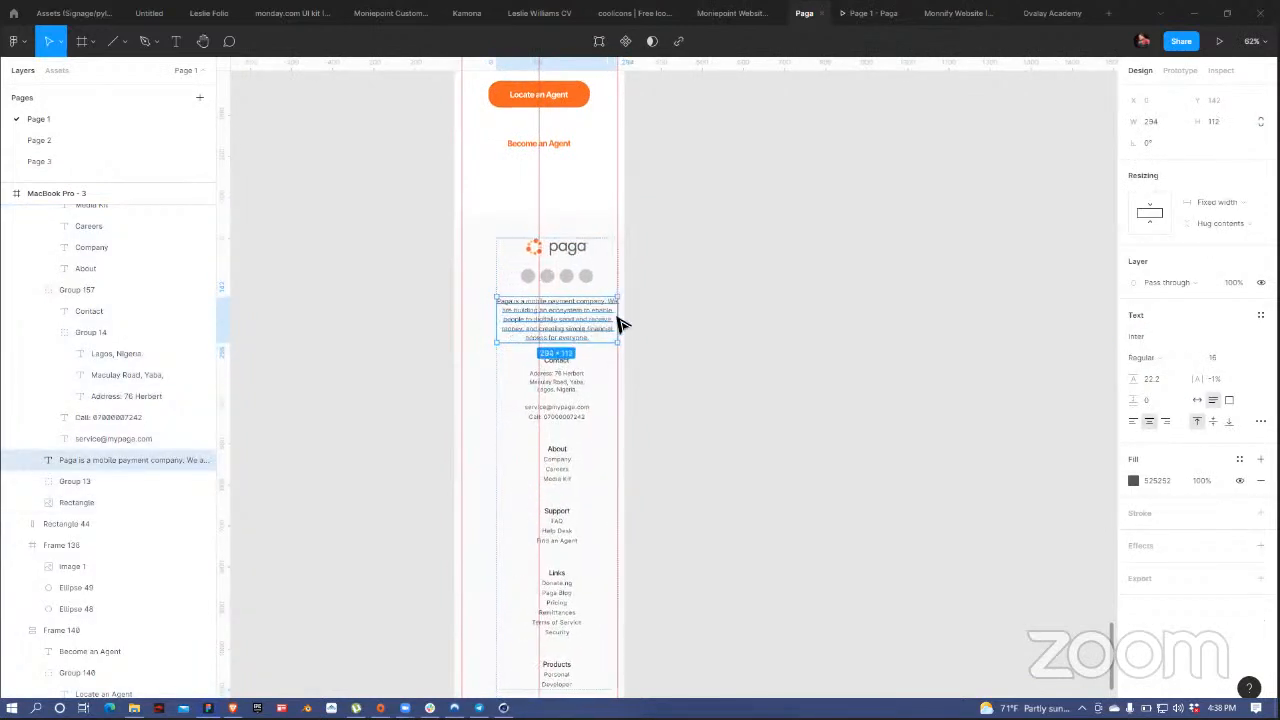
{"action": "left_click", "coordinate": [591, 269]}
{"action": "left_click", "coordinate": [1155, 96]}
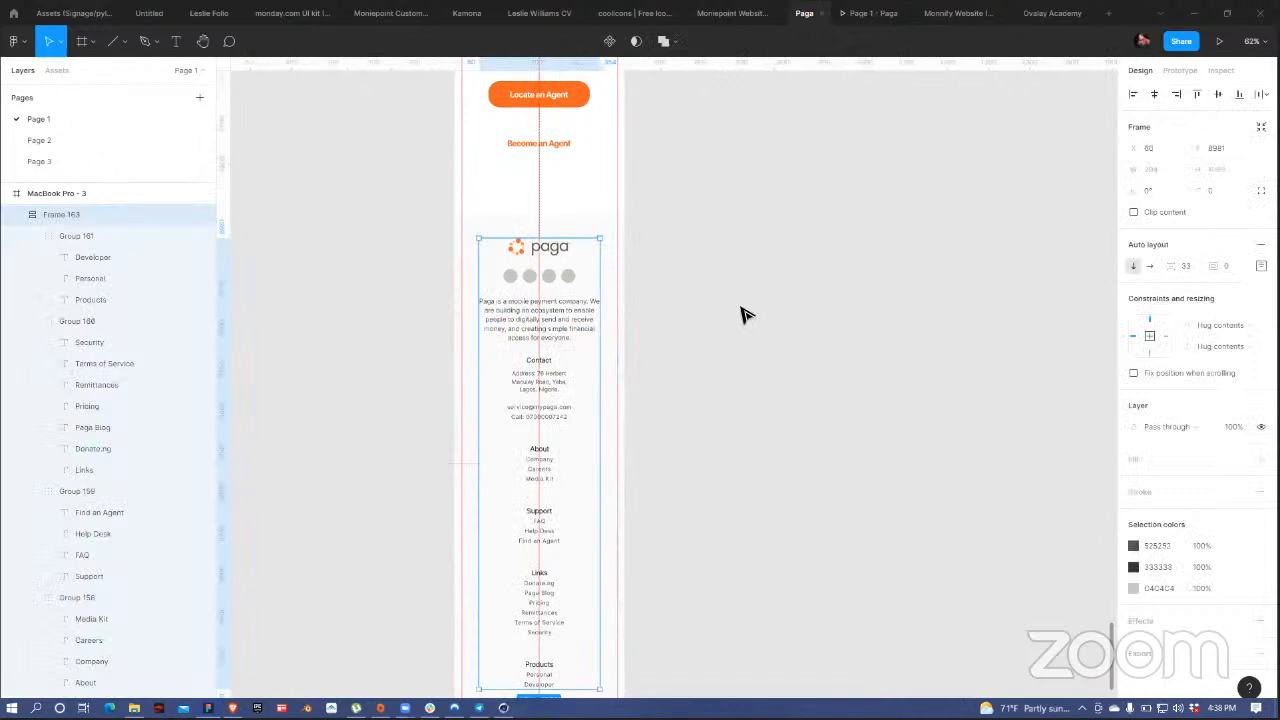
{"action": "left_click", "coordinate": [744, 314]}
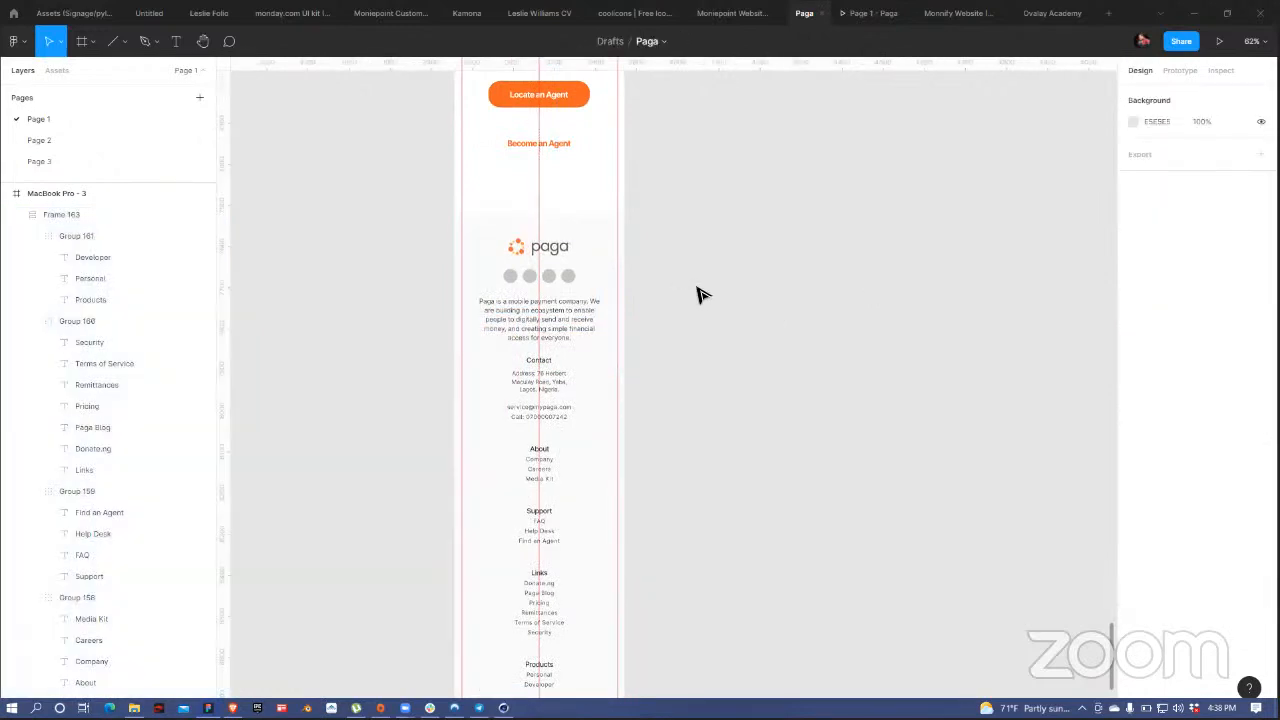
- Adjust the lower edge of the footer's grey background rectangle to a height of about 1262
{"action": "scroll", "coordinate": [695, 310], "scroll_direction": "down", "scroll_amount": 5}
{"action": "left_click", "coordinate": [571, 331]}
{"action": "left_click_drag", "start_coordinate": [574, 334], "coordinate": [600, 312]}
- Shorten the mobile frame to a height of 10185 so it ends at the grey footer background's lower edge
{"action": "scroll", "coordinate": [716, 246], "scroll_direction": "down", "scroll_amount": 3}
{"action": "scroll", "coordinate": [716, 249], "scroll_direction": "down", "scroll_amount": 6}
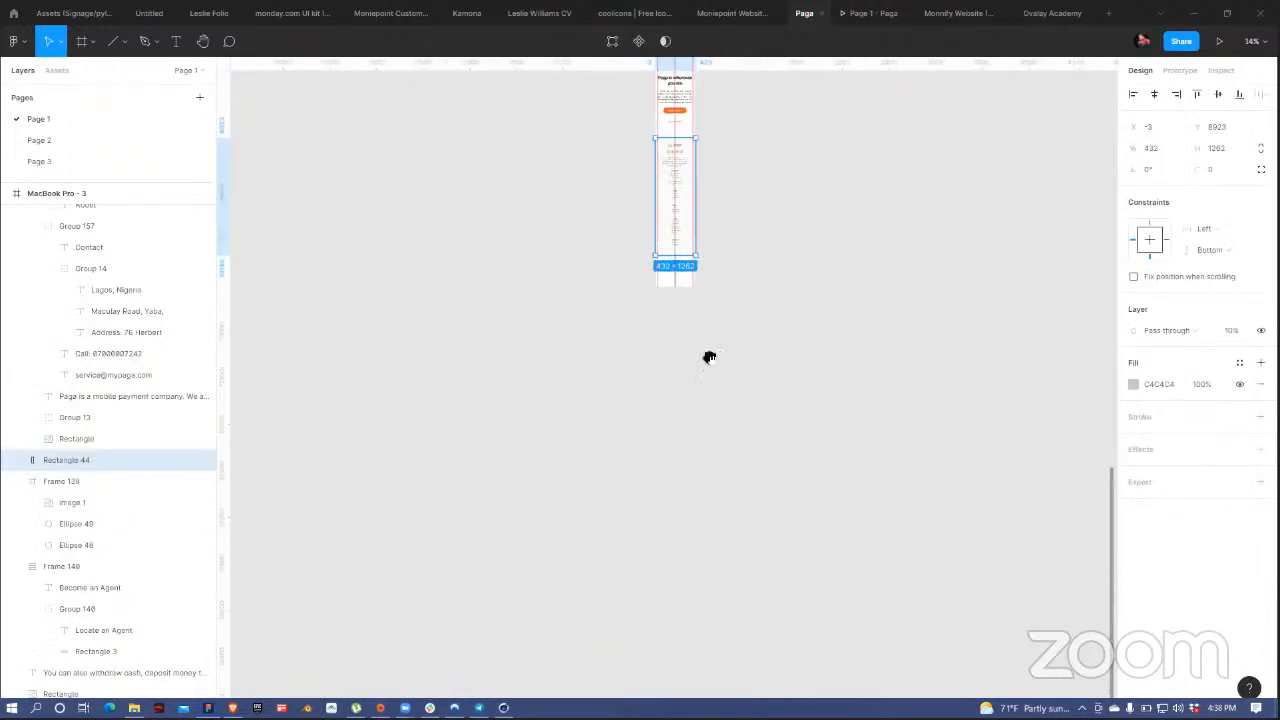
{"action": "left_click", "coordinate": [518, 252]}
{"action": "left_click_drag", "start_coordinate": [520, 258], "coordinate": [600, 534]}
{"action": "left_click_drag", "start_coordinate": [649, 94], "coordinate": [682, 98]}
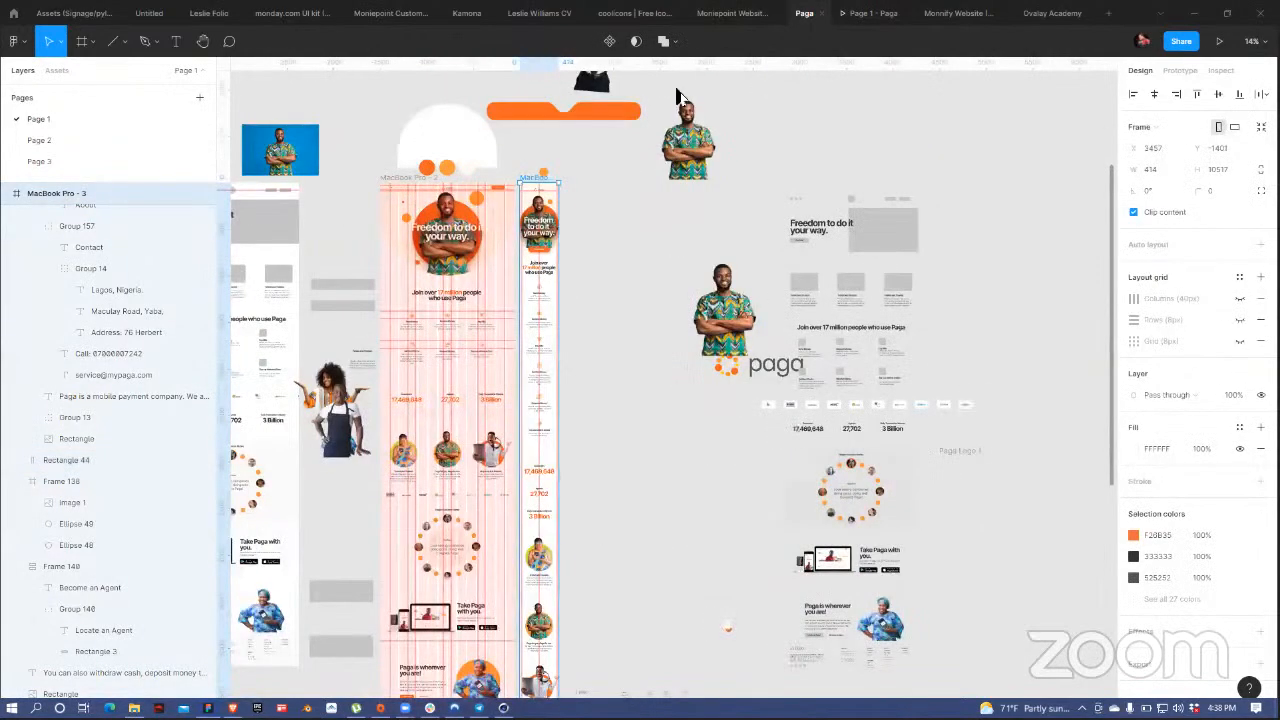
{"action": "left_click_drag", "start_coordinate": [672, 384], "coordinate": [682, 100]}
{"action": "left_click_drag", "start_coordinate": [565, 430], "coordinate": [567, 405]}
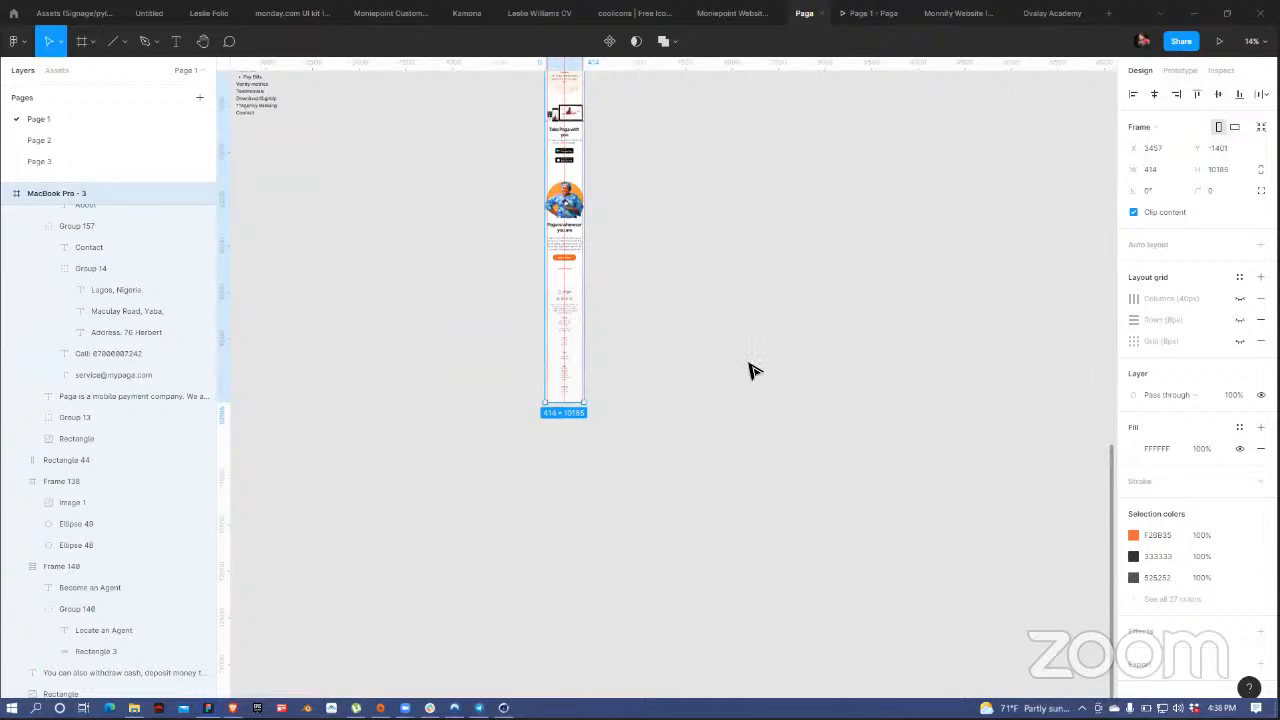